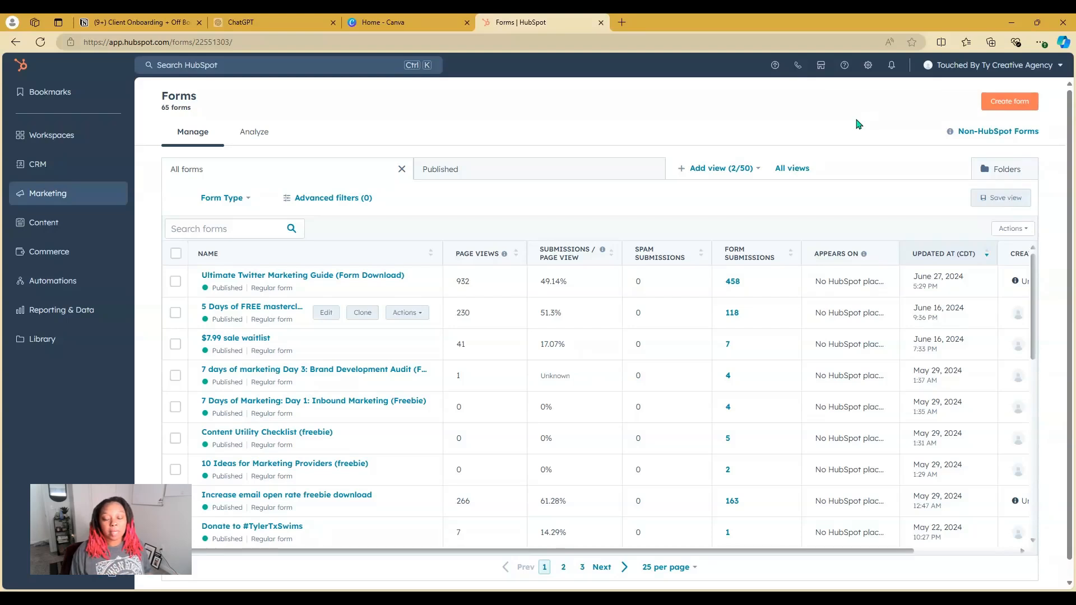
- Filter the forms list to the Pop-up form type and open the 'exit intent popup' form
click(225, 205)
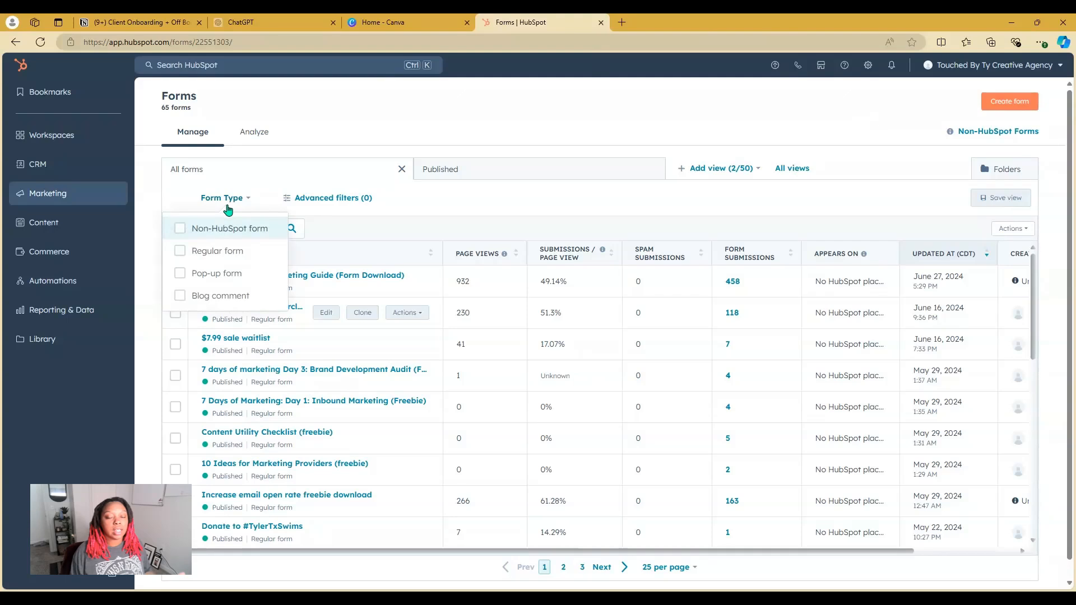
click(205, 274)
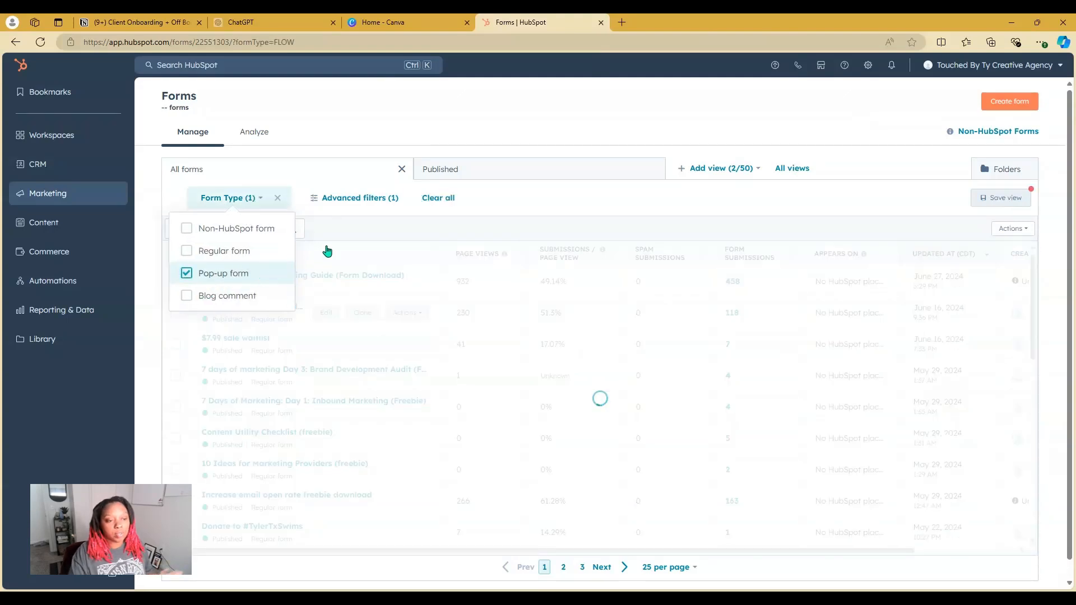
click(457, 128)
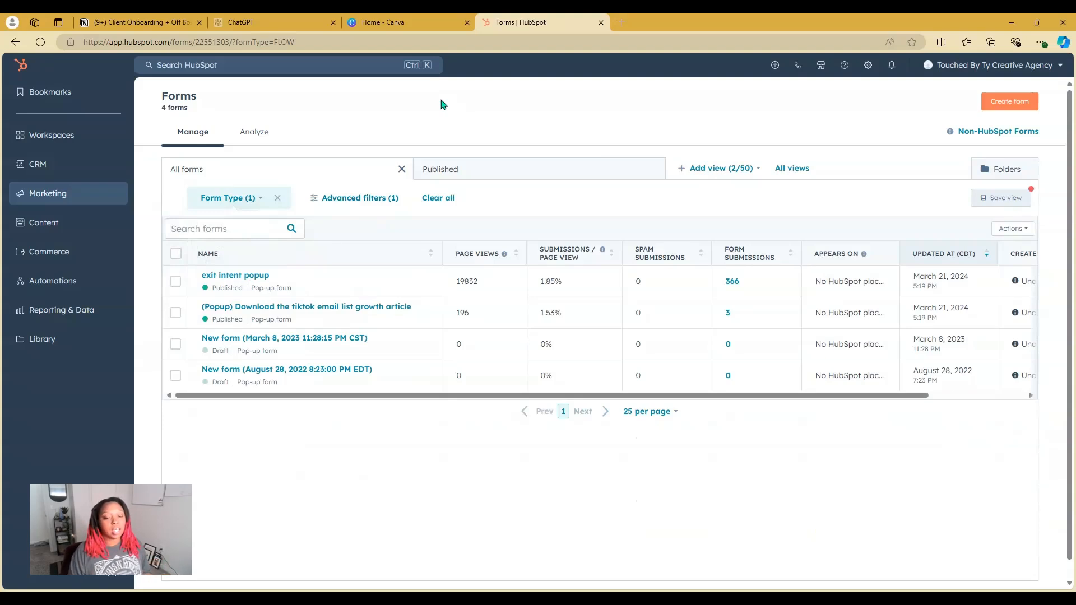
mouse_move(242, 282)
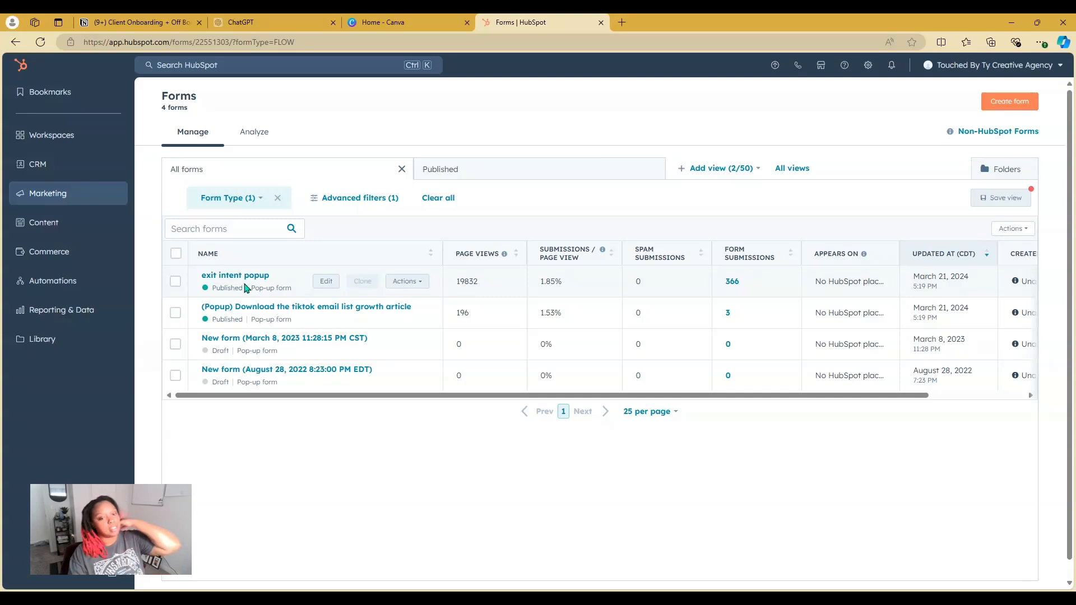
click(243, 276)
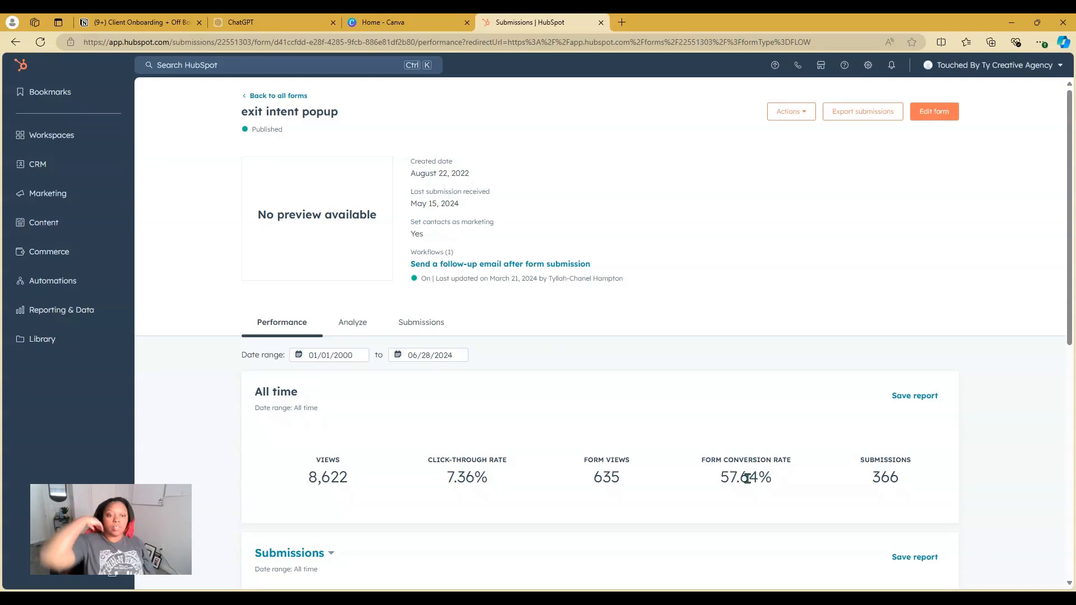
- Review the exit intent popup's stats: 8,622 views, 57.64% conversion rate, 366 submissions, and conversion pages
scroll(496, 463, down, 1)
scroll(497, 463, down, 2)
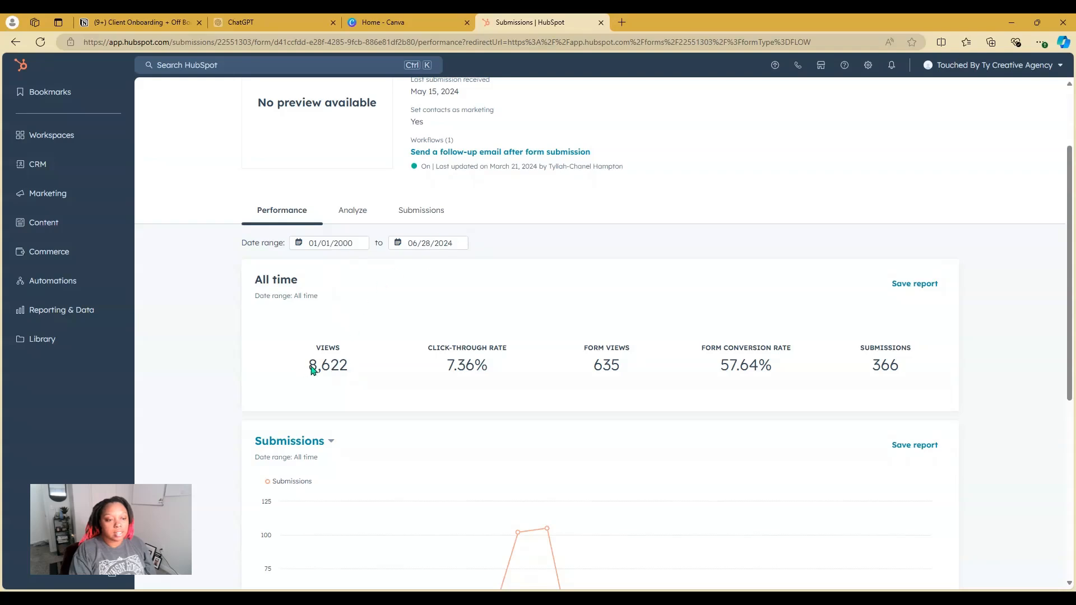
drag(308, 373, 391, 383)
scroll(391, 383, up, 2)
click(558, 451)
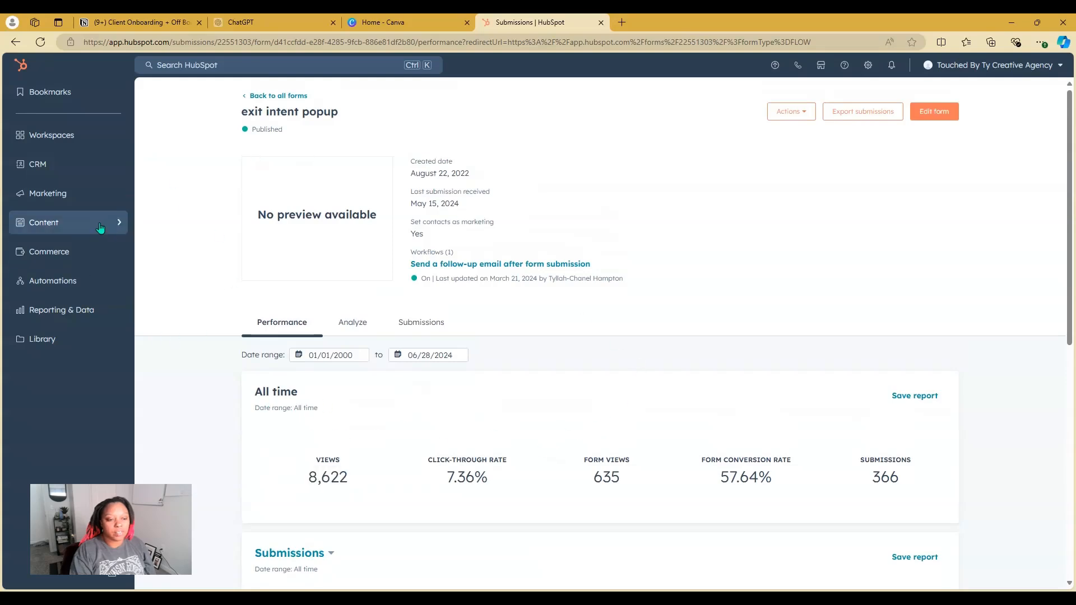
scroll(465, 440, down, 2)
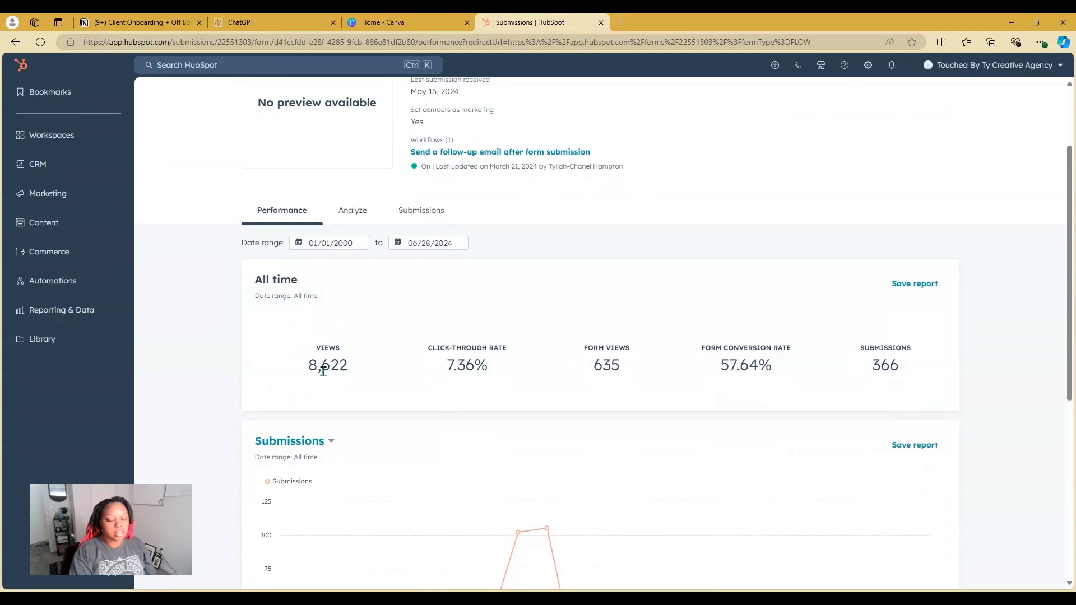
drag(303, 368, 466, 371)
click(619, 373)
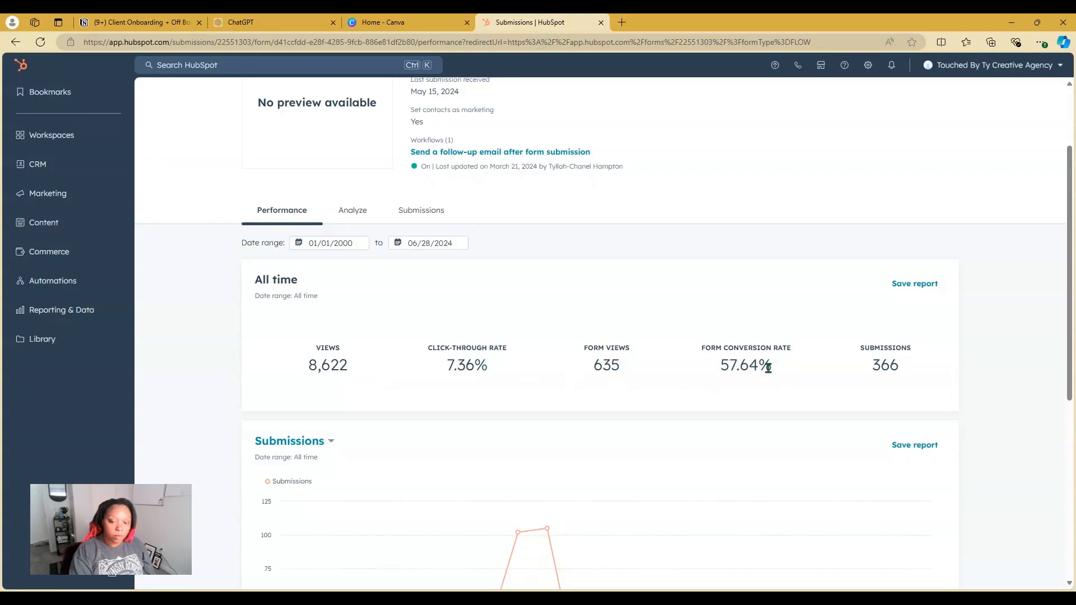
scroll(785, 373, down, 6)
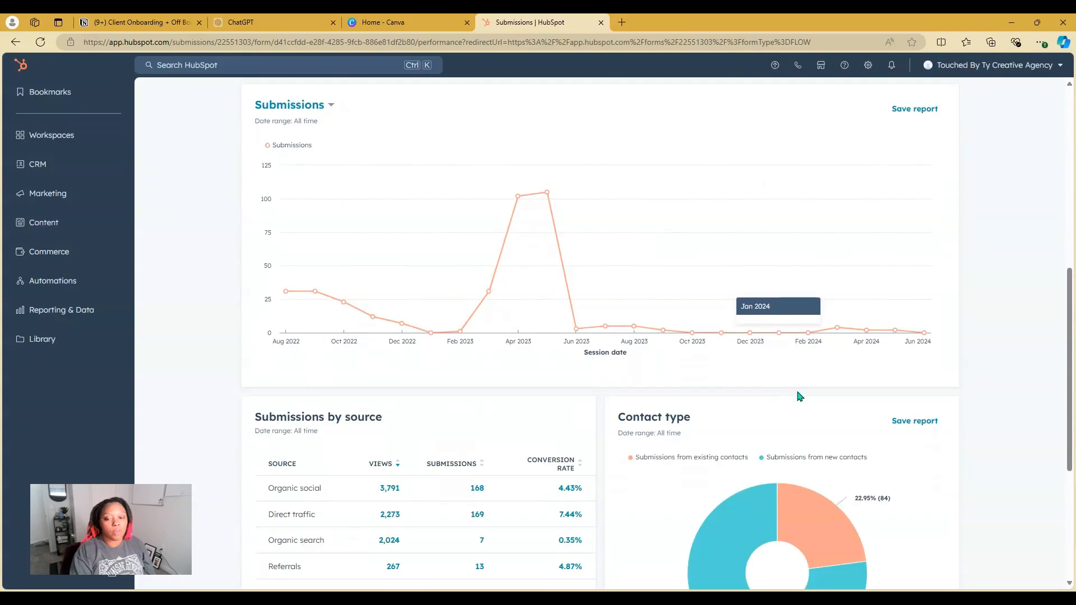
scroll(800, 396, down, 5)
scroll(980, 469, down, 4)
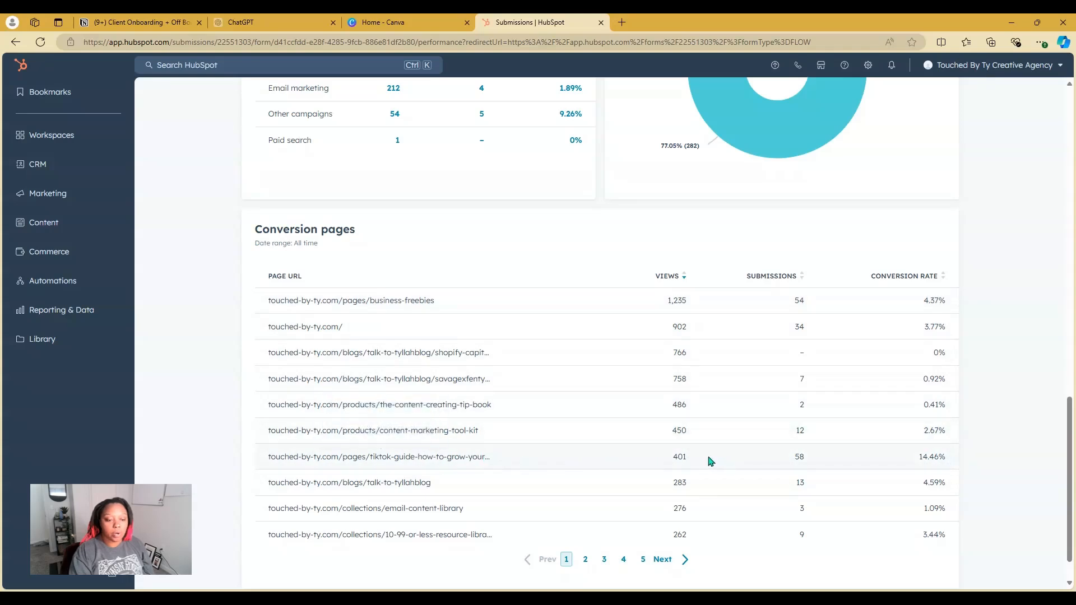
scroll(728, 443, up, 20)
scroll(776, 436, up, 3)
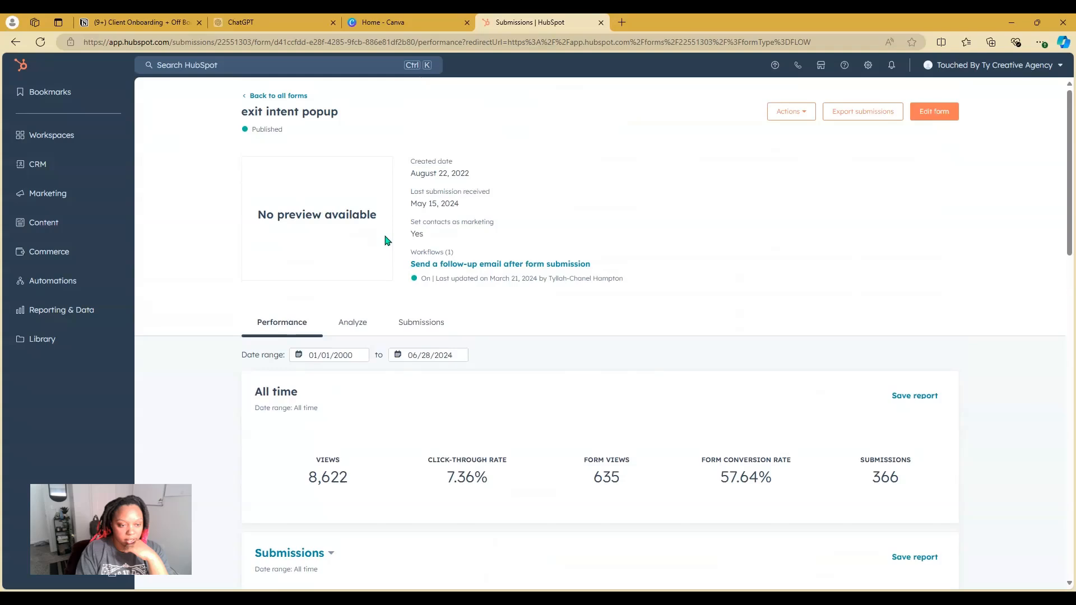
- Open the exit intent popup in the editor and change 'ebooks' to 'eBooks' in the callout body
click(936, 112)
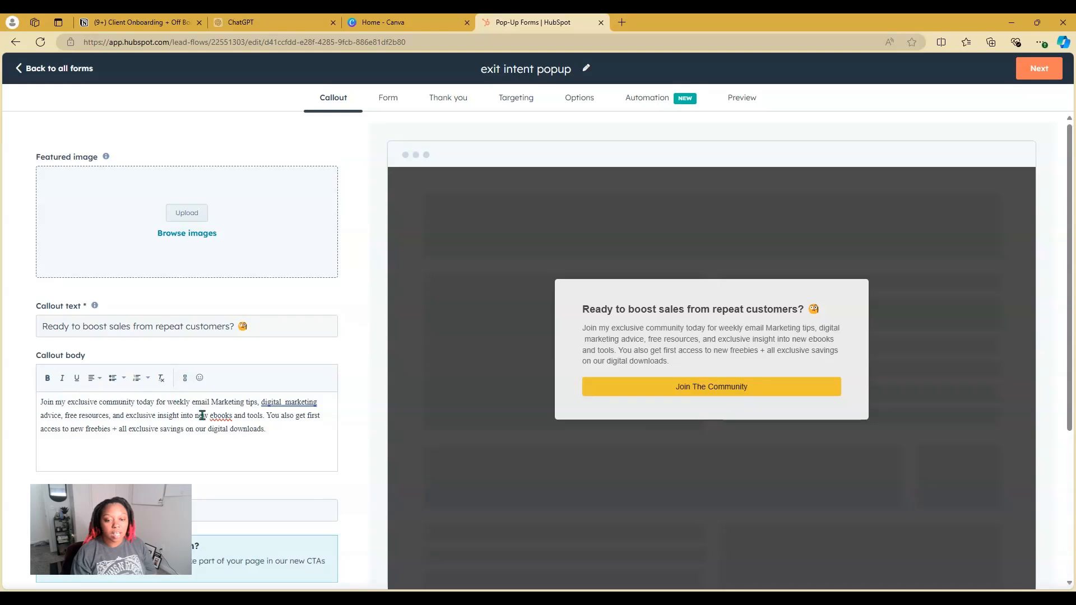
double_click(221, 415)
text(eBooks)
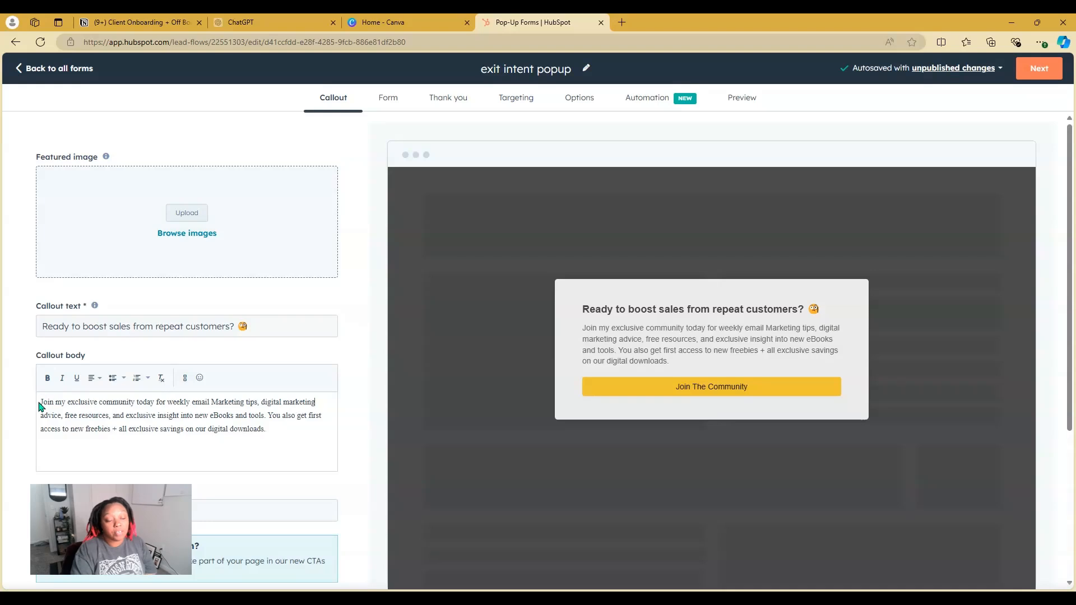
- Insert a blank line above the callout body paragraph that starts with 'Join'
drag(41, 403, 269, 424)
click(8, 411)
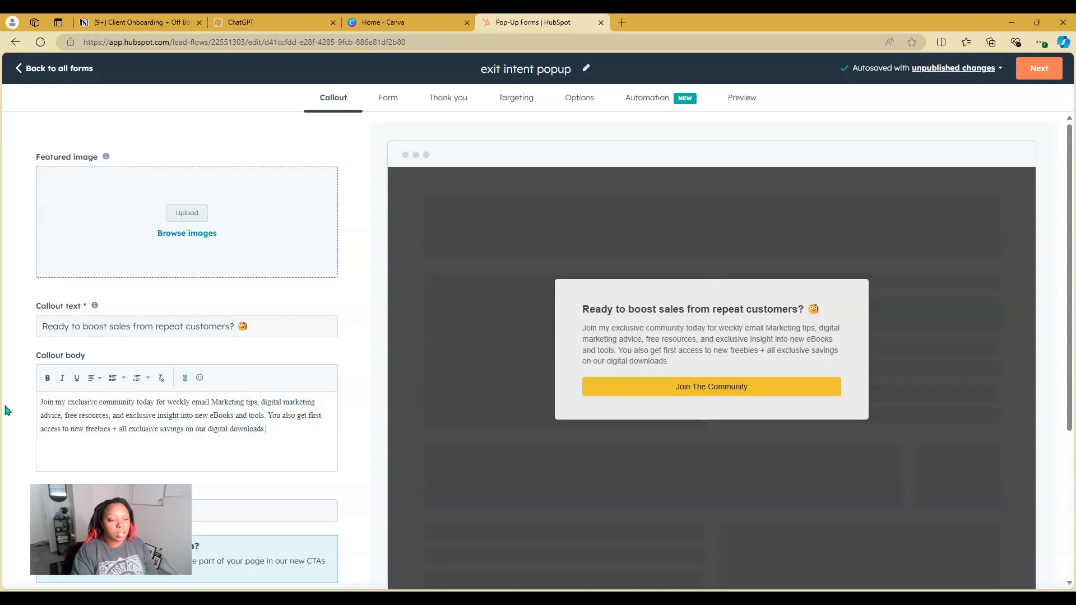
click(42, 401)
key(Return)
key(Return)
key(Return)
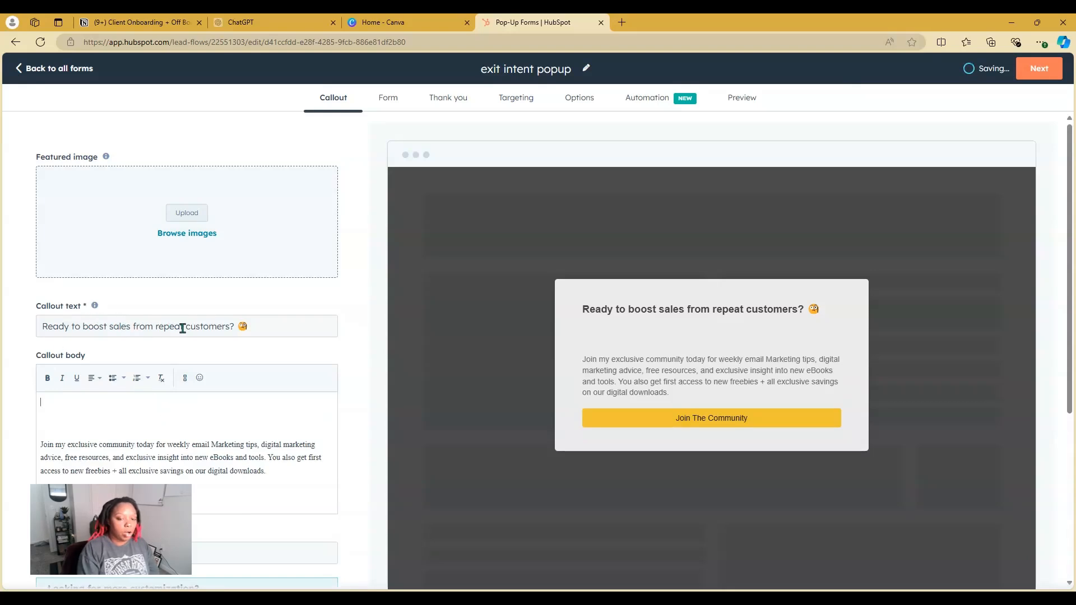
- Change the callout headline to 'Are you ready to master E-mail Marketing?' and start the body with 'Let's become business besties'
drag(266, 331, 32, 335)
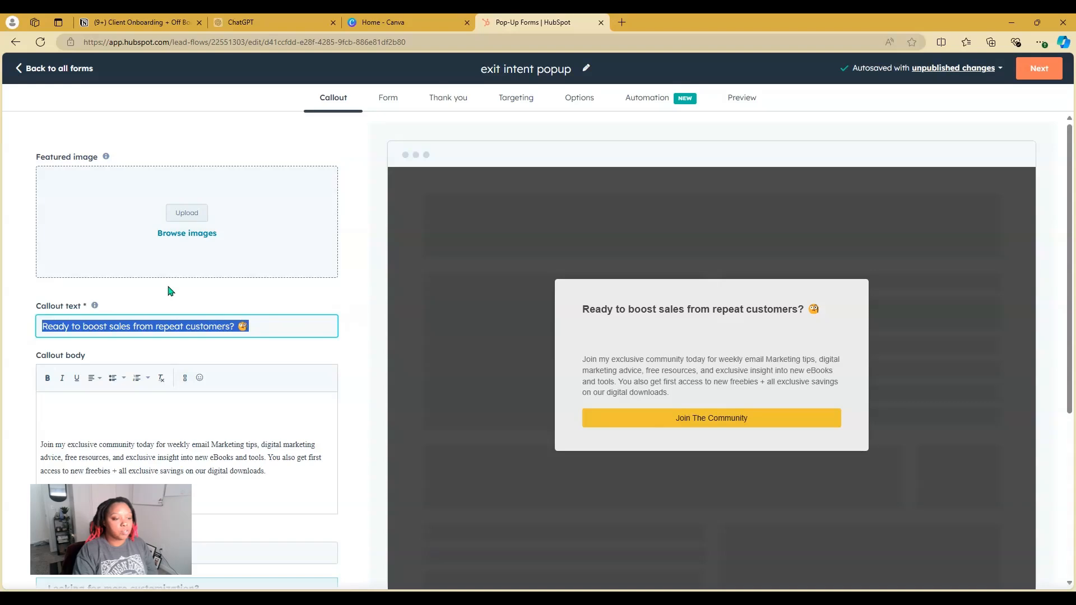
text(Are)
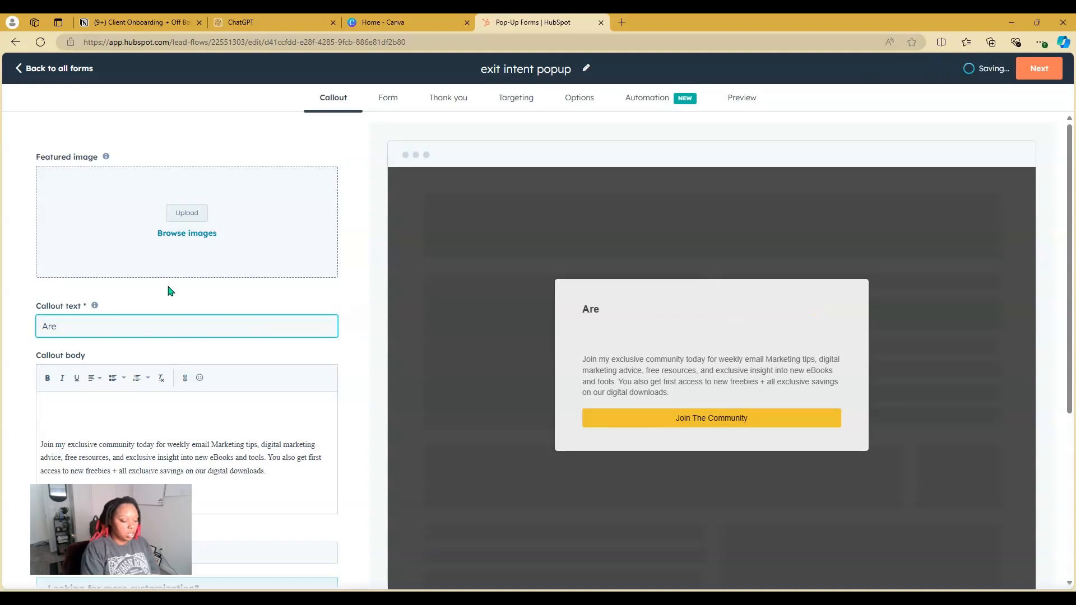
text( you ready to m)
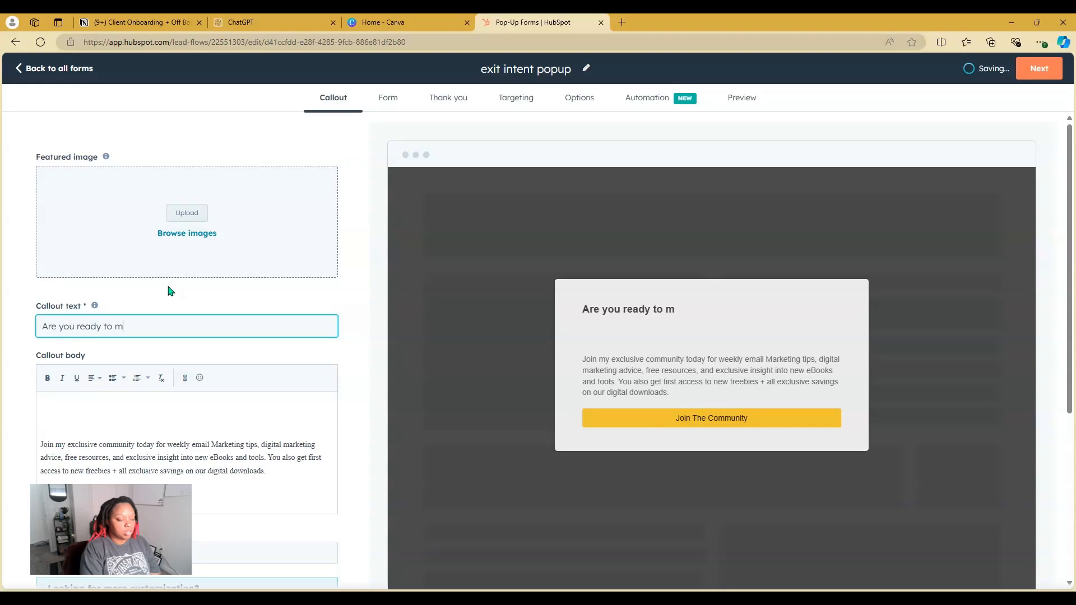
text(aster E-mail)
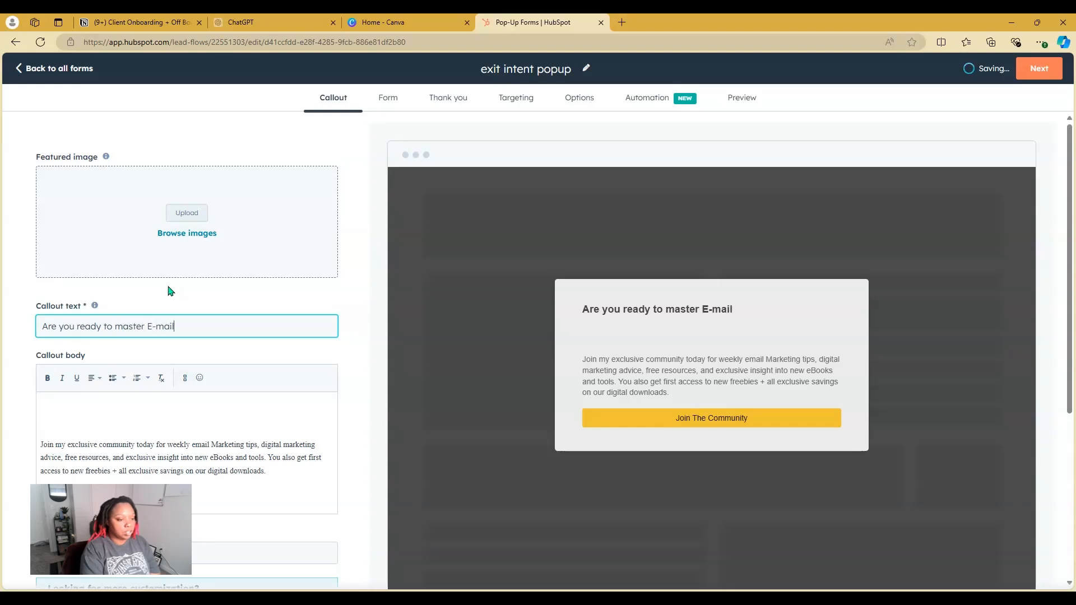
text( Marketing?)
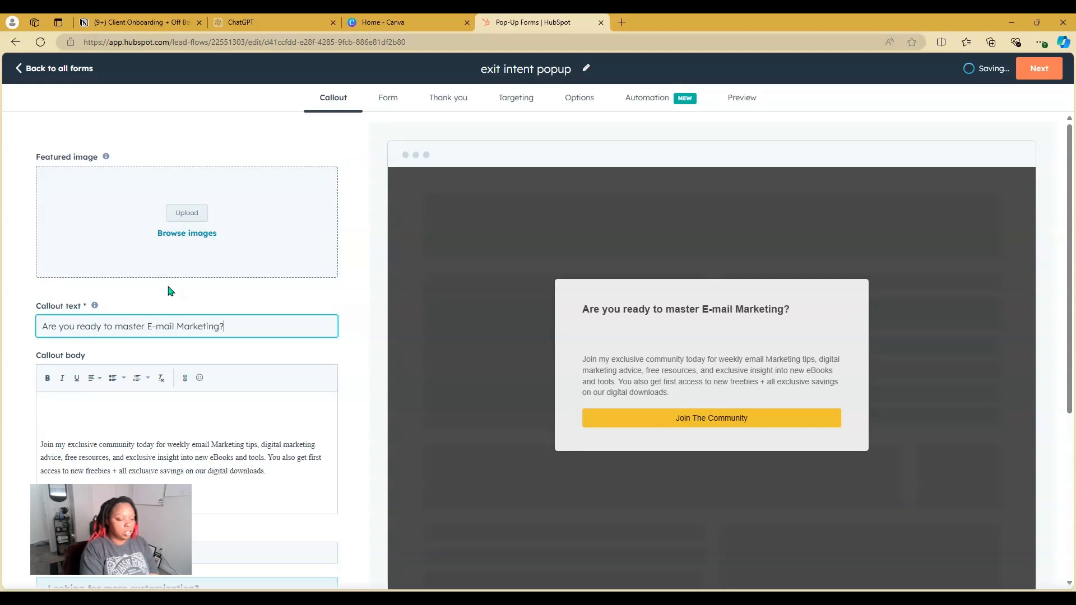
click(63, 413)
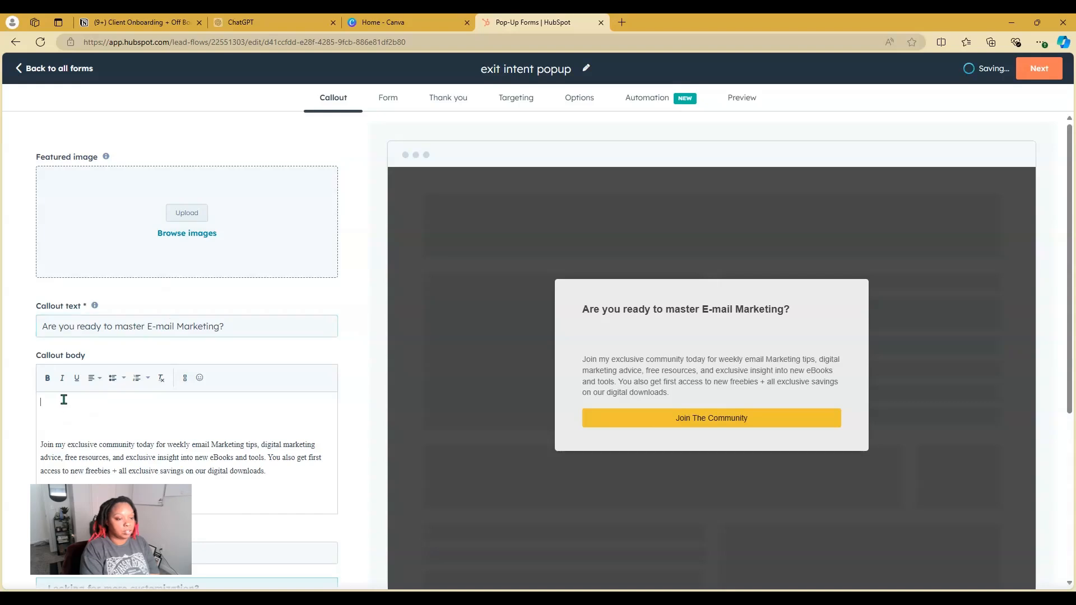
text(Join)
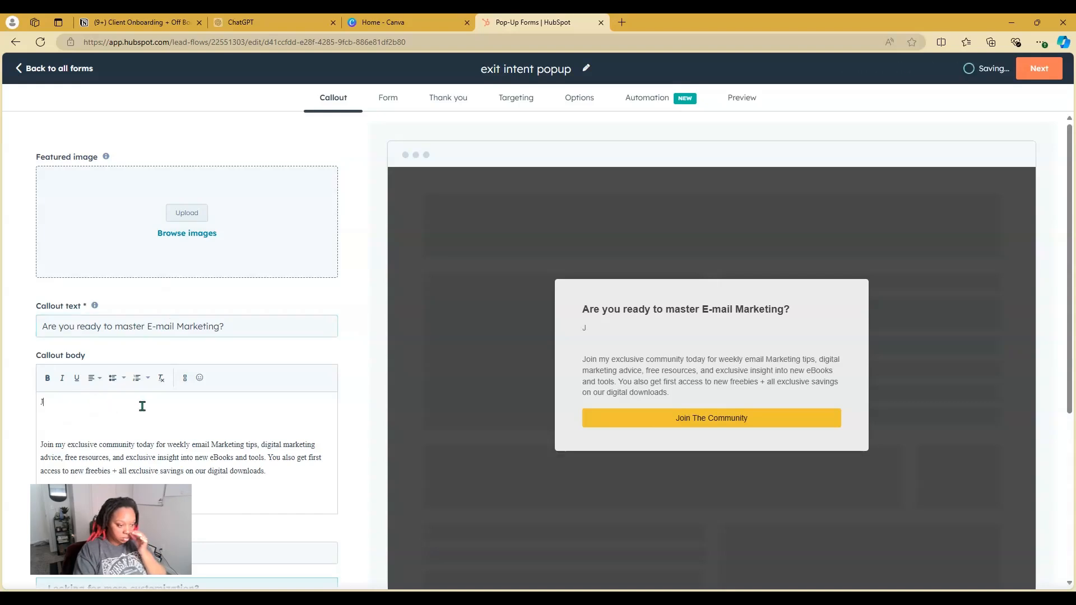
key(BackSpace)
key(BackSpace)
text(Let's become business besties)
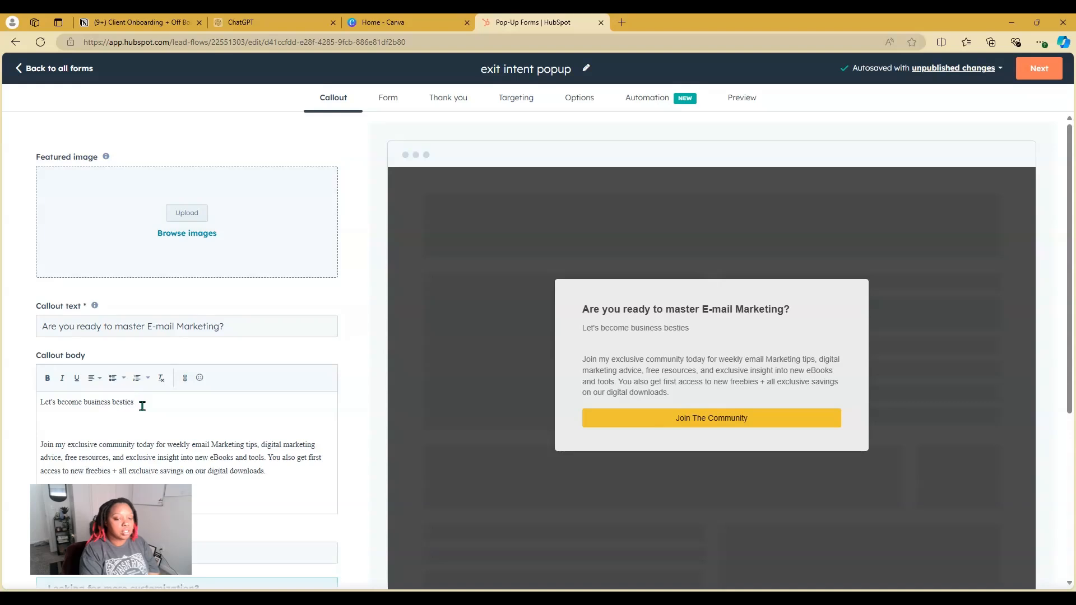
- Finish the callout body offering a 100% FREE E-mail Planning Notion Template, correcting the 'Tempalte' typo
text(and I'll)
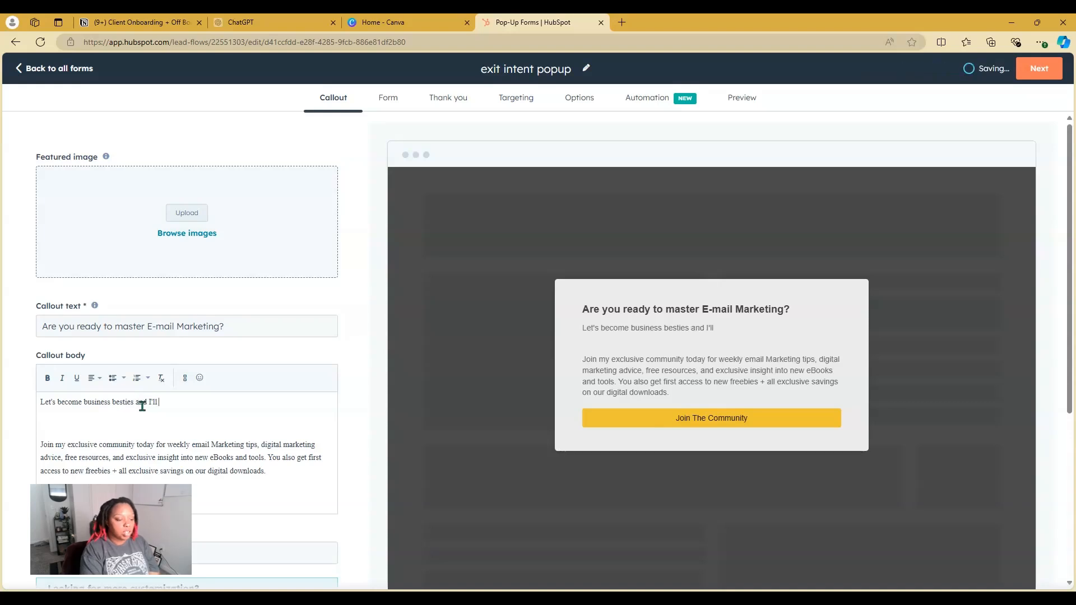
text(you a 100% FREE E)
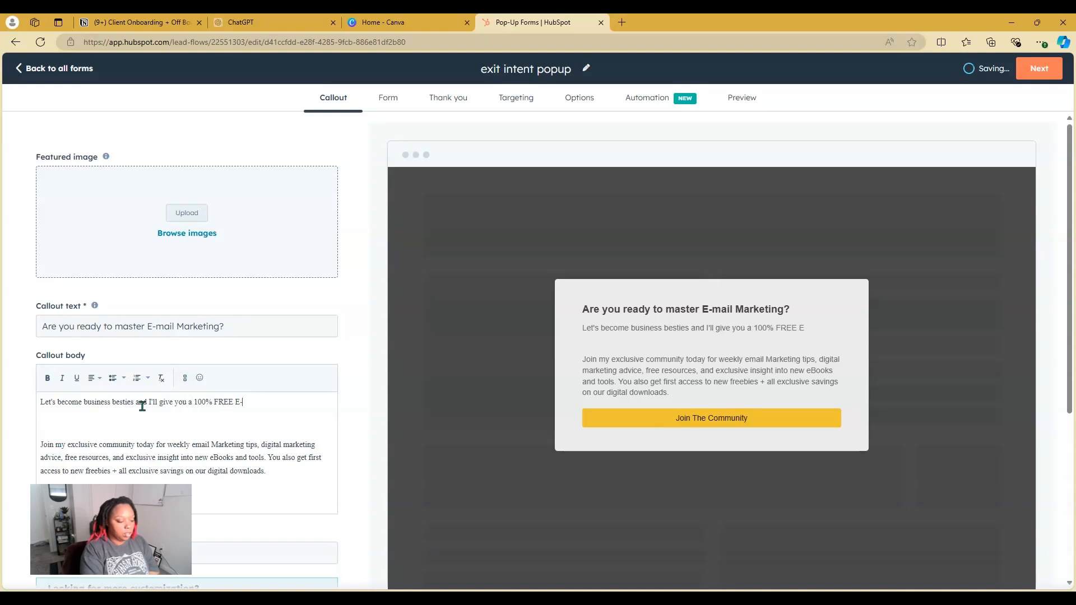
text(-mail Marketing)
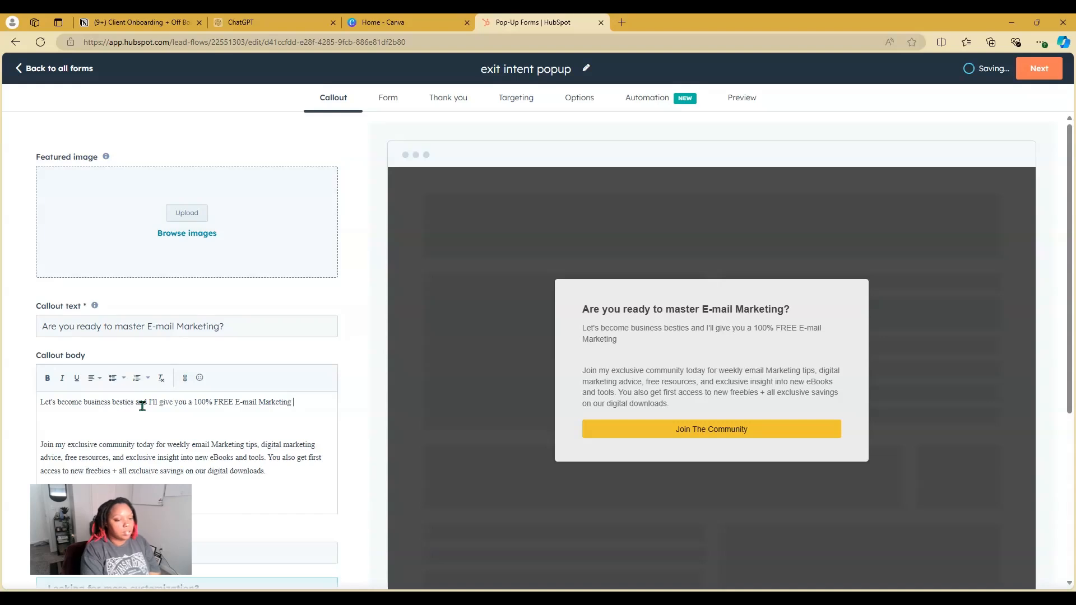
key(BackSpace)
key(BackSpace)
key(BackSpace)
key(BackSpace)
key(BackSpace)
key(BackSpace)
key(BackSpace)
key(BackSpace)
key(BackSpace)
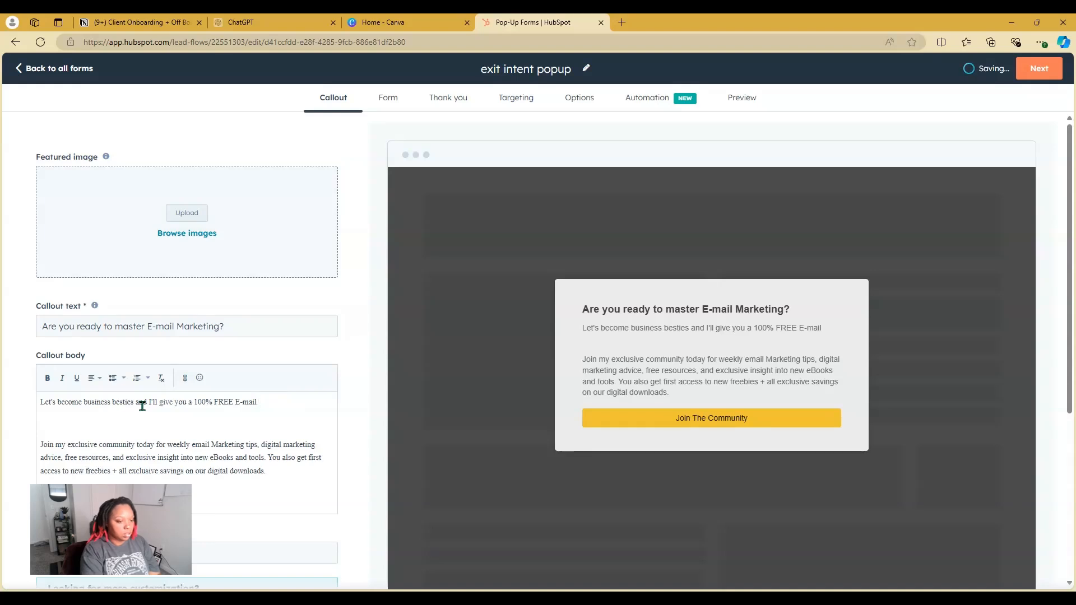
text(Planning Noti)
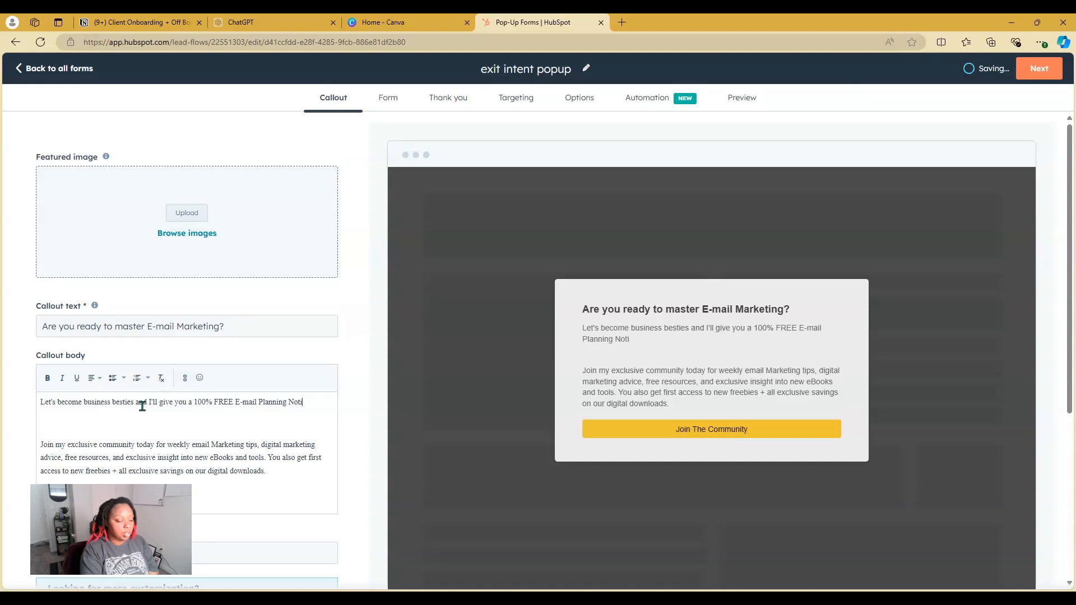
text(on Tempalte./)
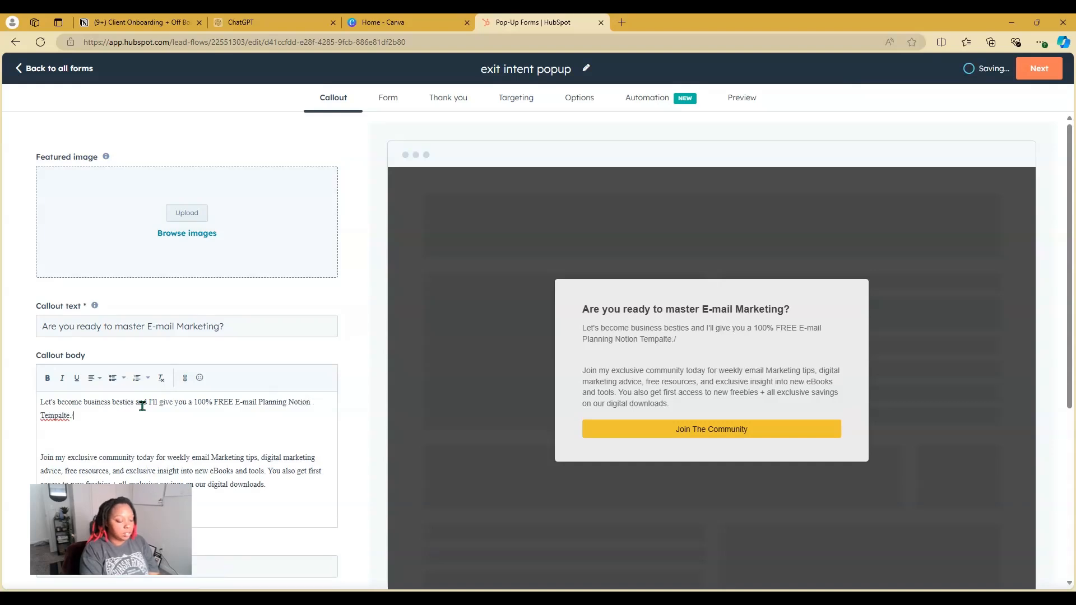
key(BackSpace)
key(BackSpace)
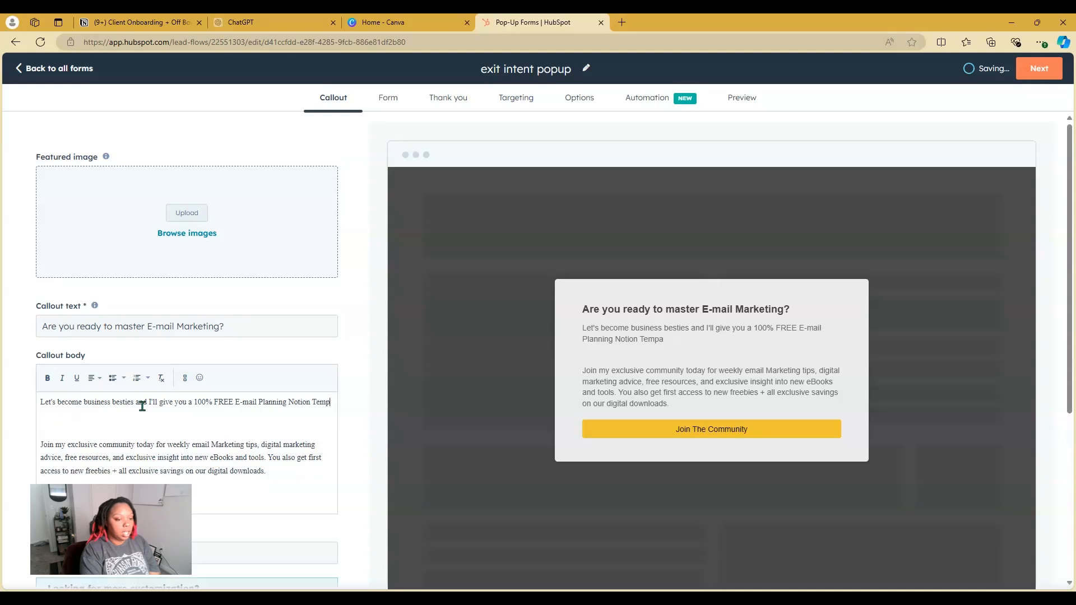
text(late.)
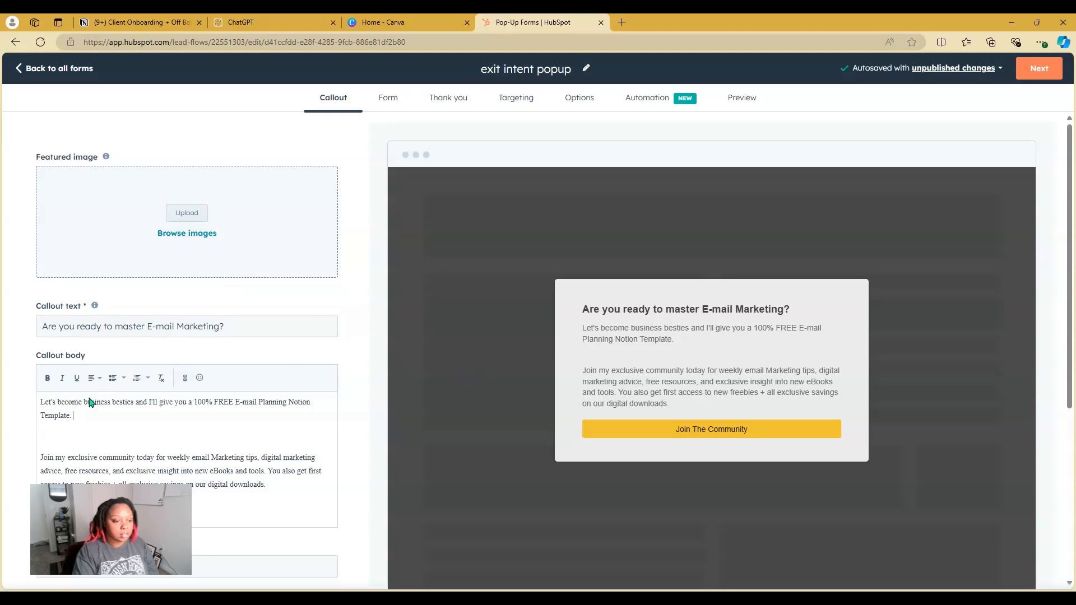
- Open the Touched By Ty website in a new browser tab
click(624, 25)
text(tou)
key(Return)
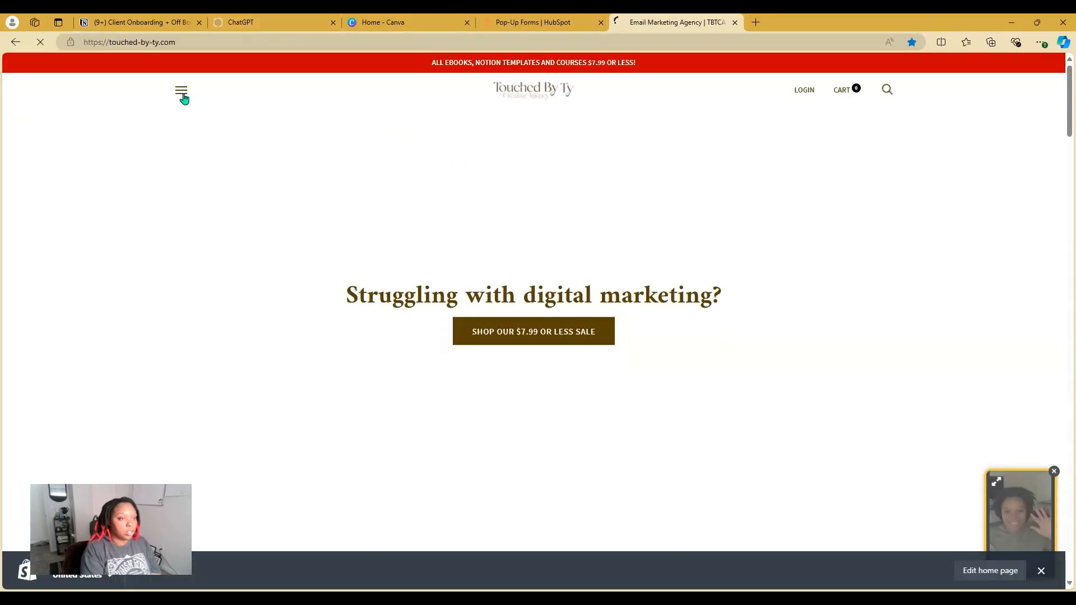
- Open the Content Planning Notion Template product page from the site's Resource Library
click(184, 91)
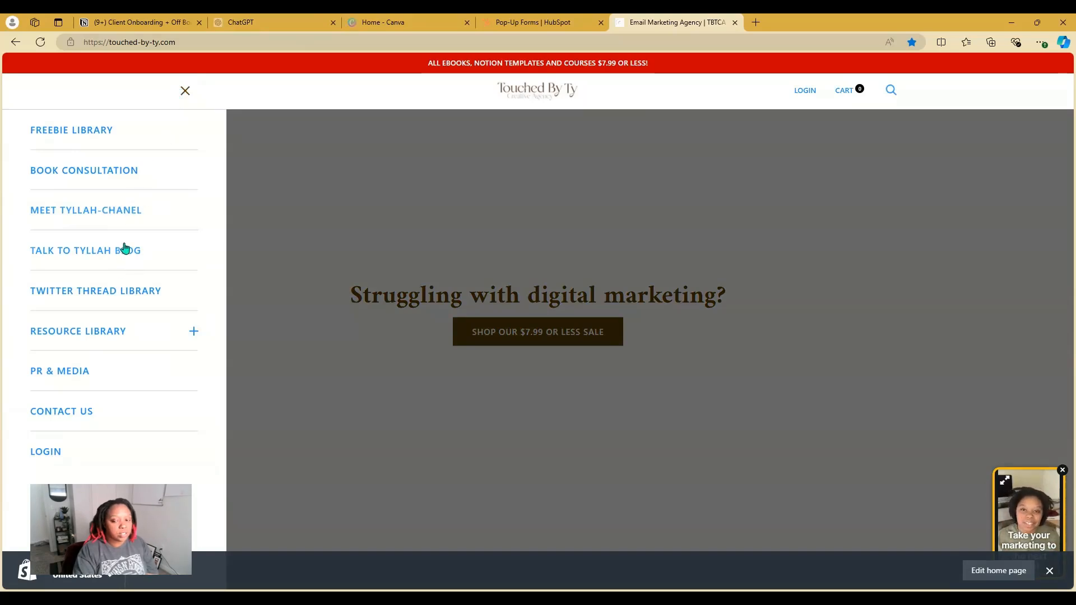
click(91, 333)
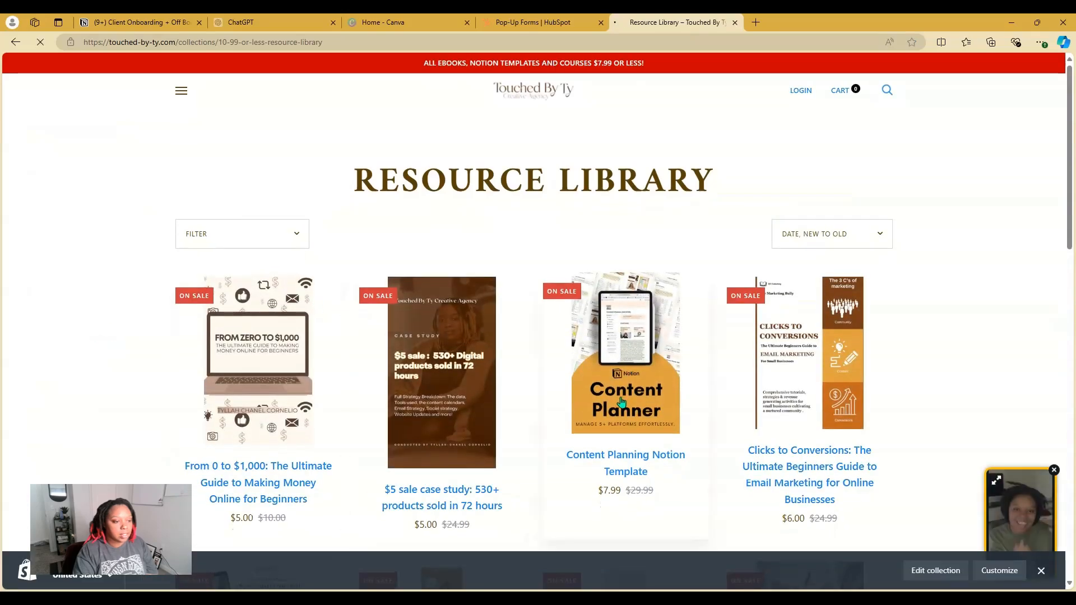
click(622, 402)
scroll(628, 404, down, 15)
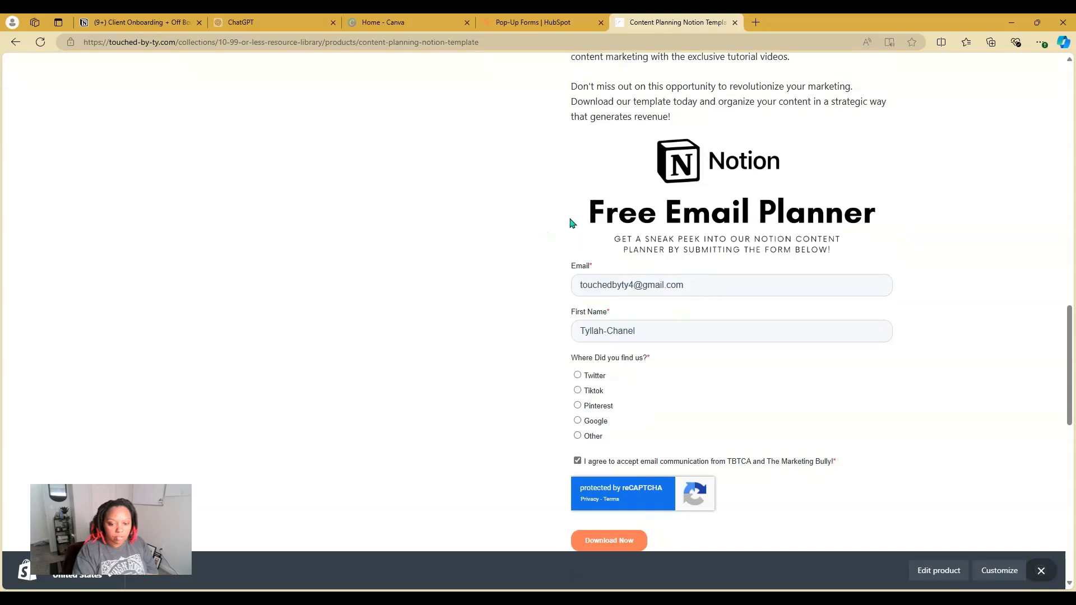
scroll(773, 274, up, 10)
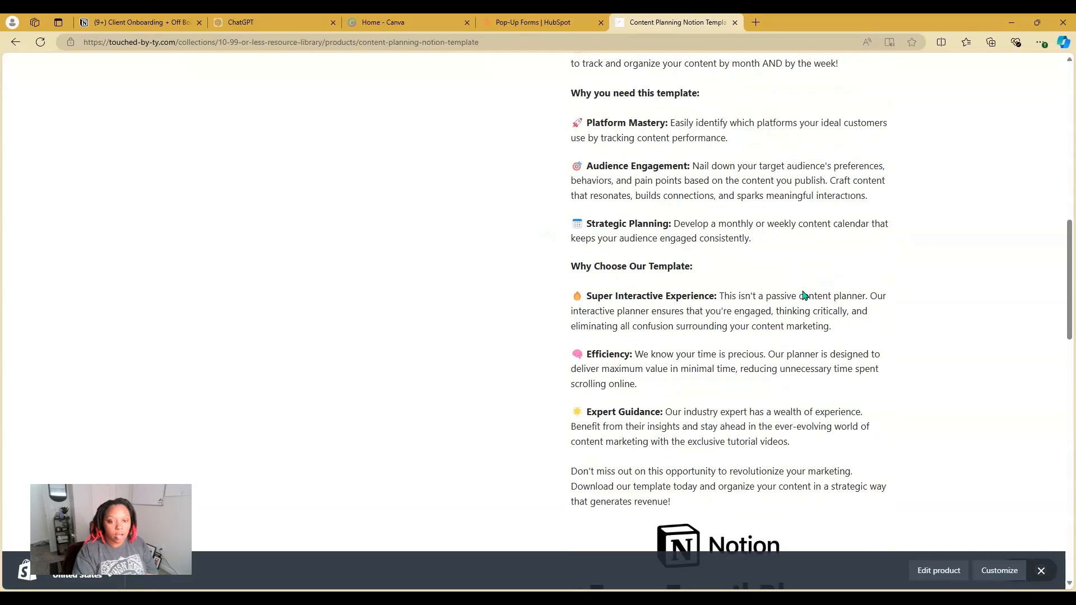
scroll(779, 294, up, 5)
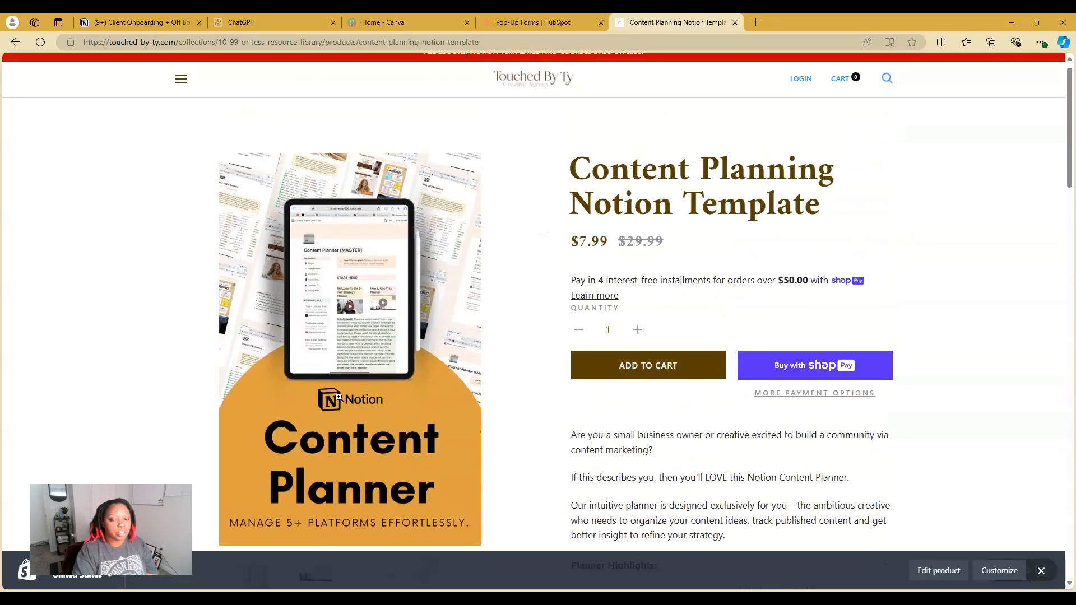
scroll(538, 401, down, 7)
scroll(548, 403, up, 7)
scroll(549, 415, down, 15)
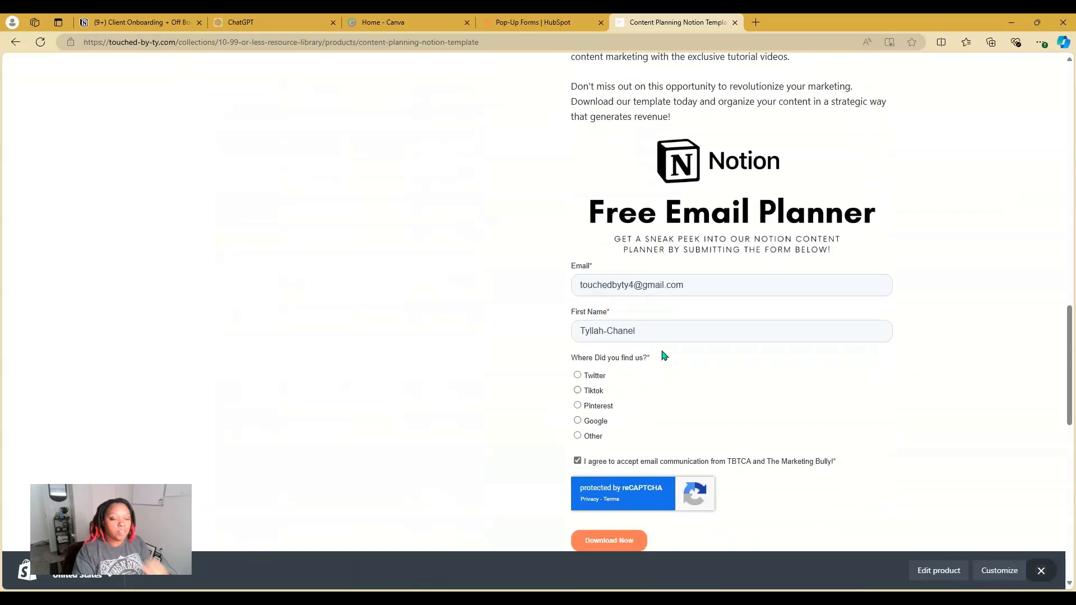
- Submit the Free Email Planner signup form with Twitter as the source and check the congratulations message
click(704, 287)
click(955, 336)
click(577, 375)
scroll(579, 375, down, 4)
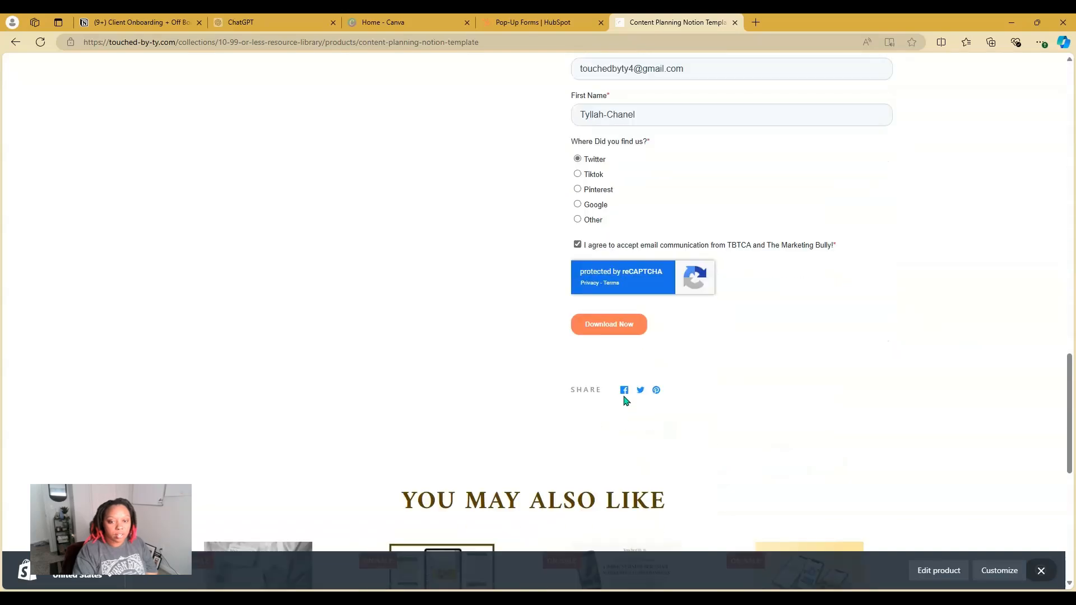
click(615, 317)
scroll(681, 339, up, 5)
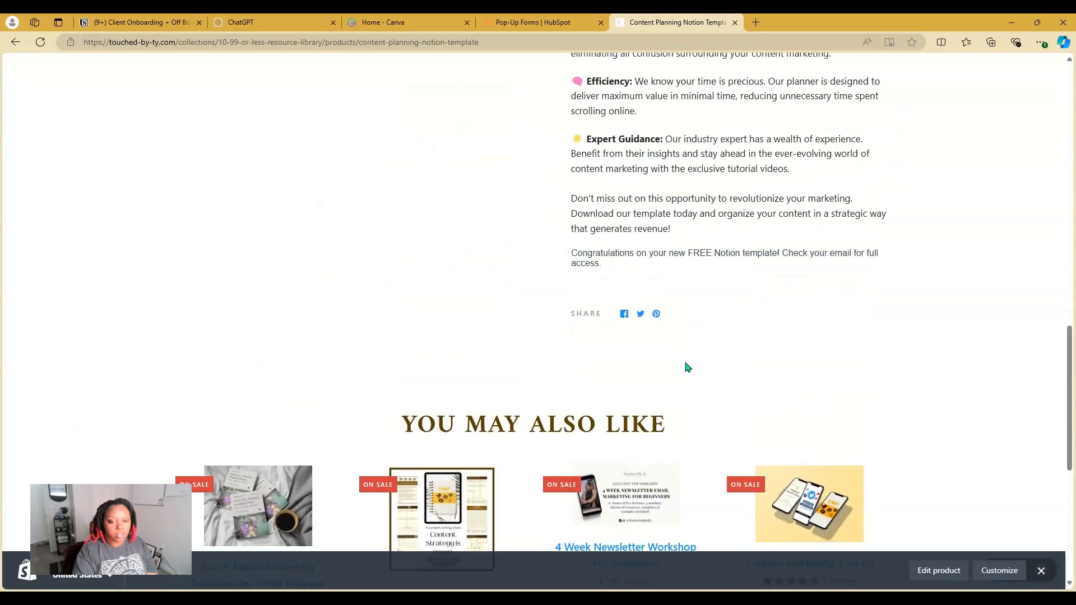
scroll(695, 368, up, 2)
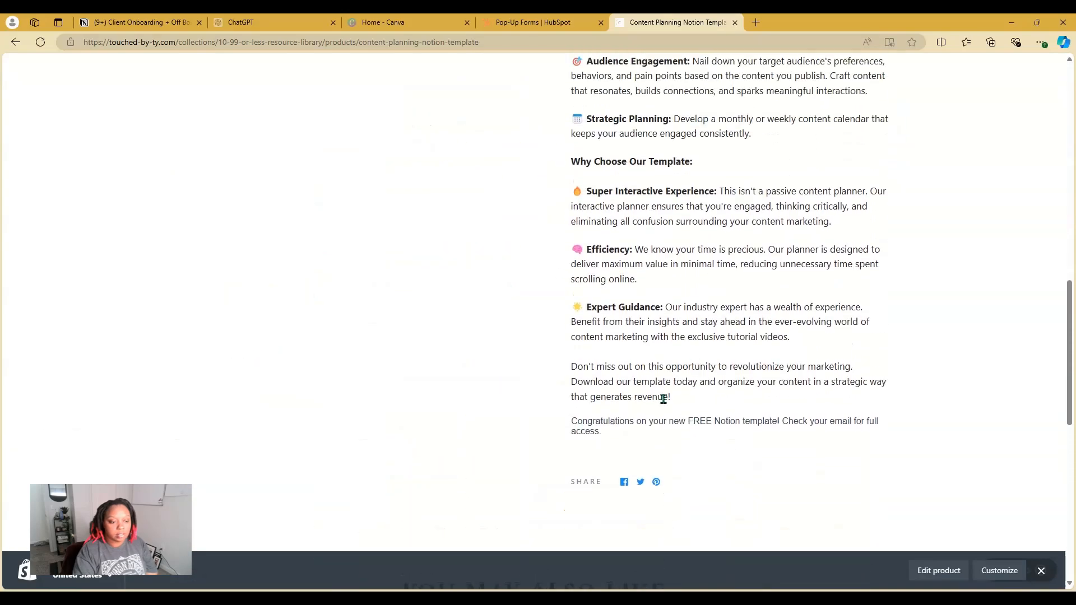
drag(645, 443, 561, 429)
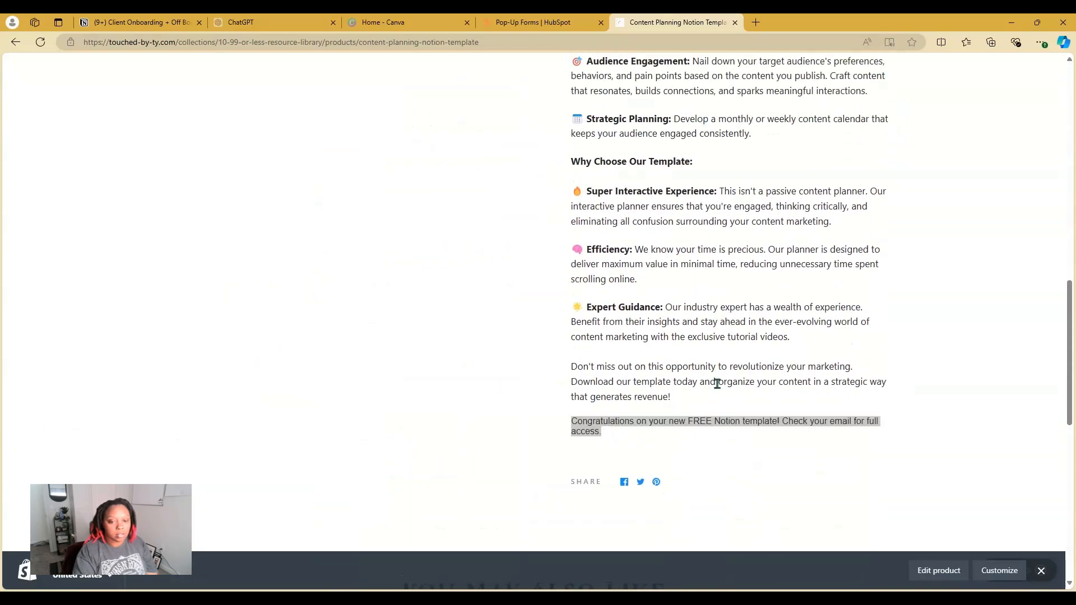
click(745, 44)
- Open the 'ACCESS: Your FREE Notion Template' email in Gmail and follow its Notion template link
text(g)
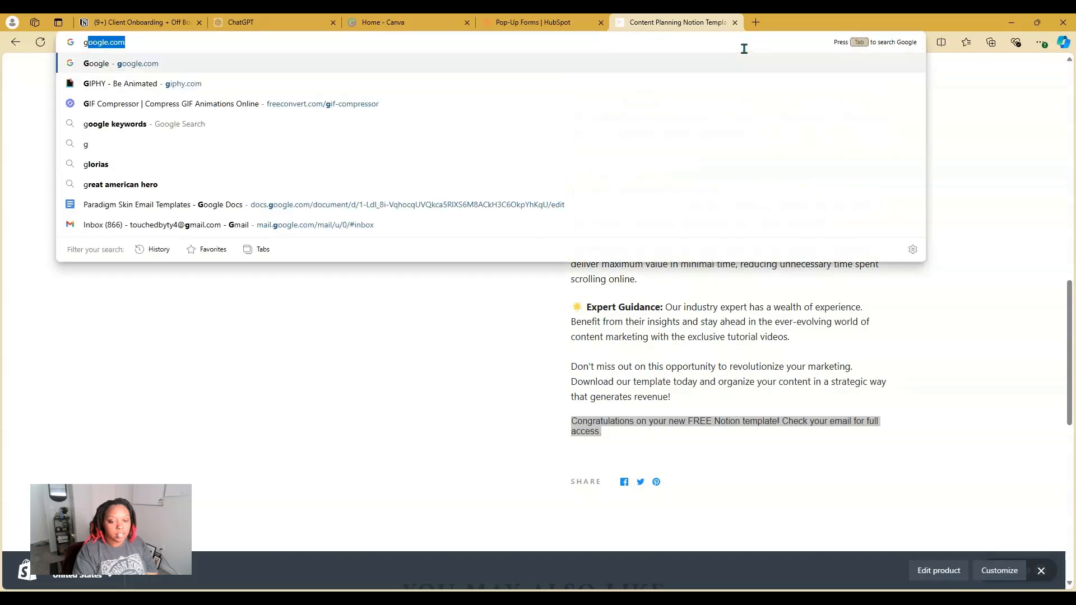
key(Return)
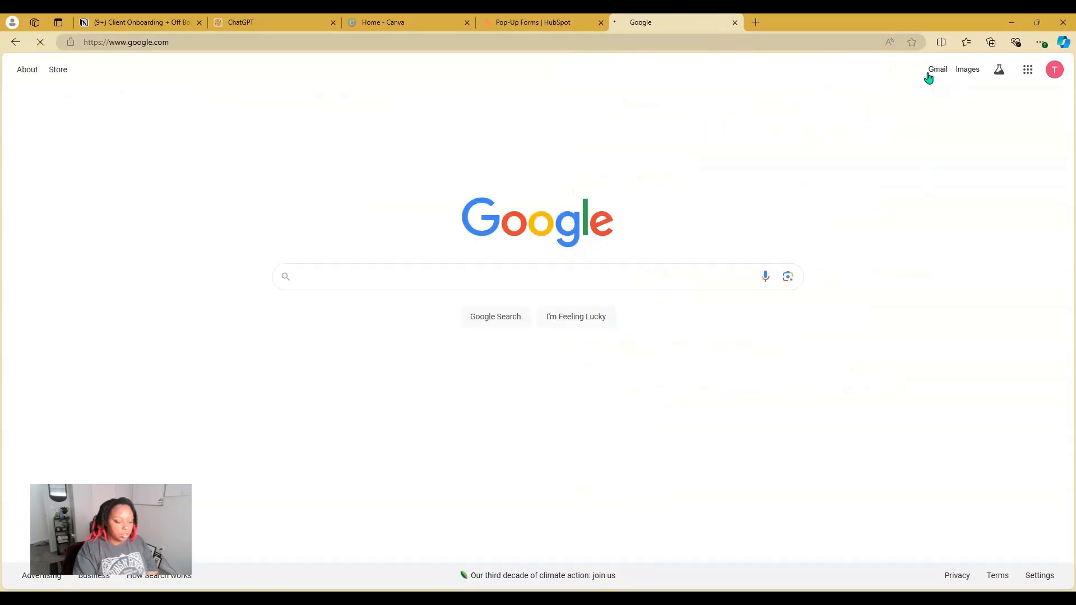
click(937, 71)
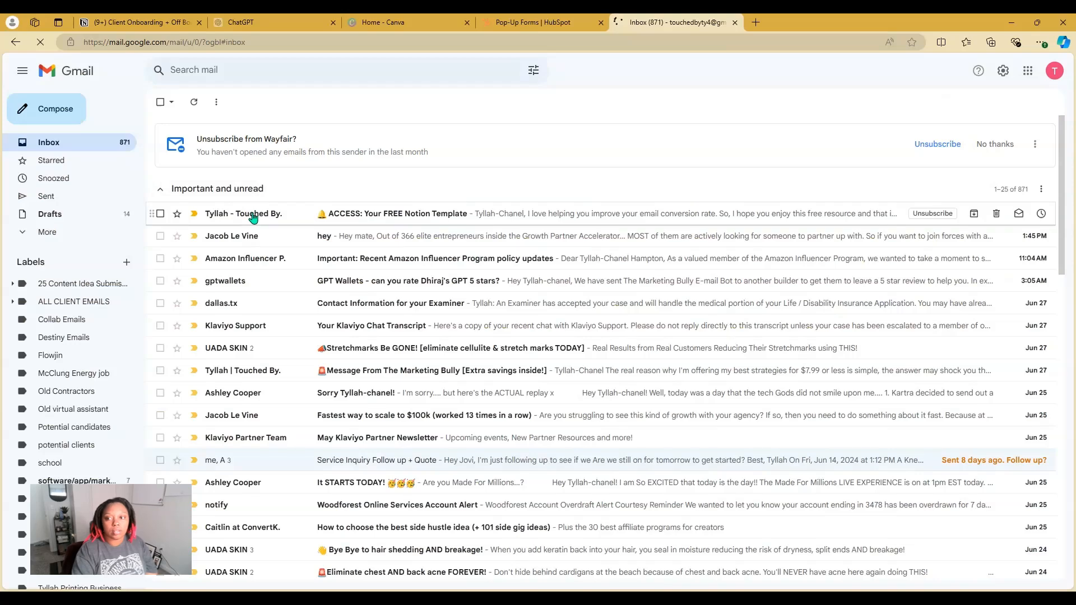
click(302, 220)
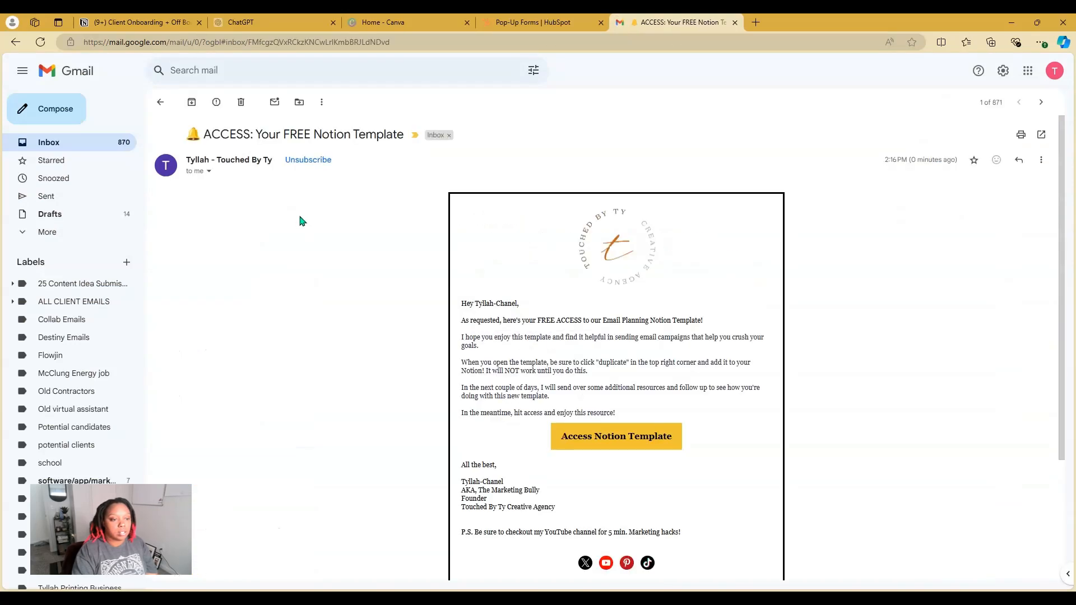
scroll(565, 362, down, 1)
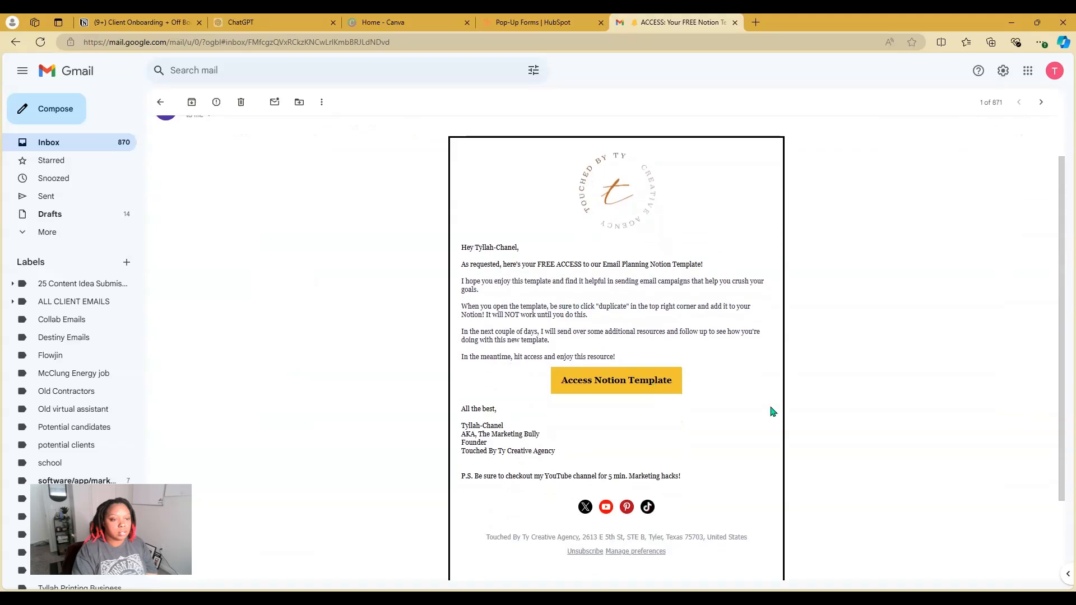
scroll(826, 412, down, 1)
scroll(826, 418, up, 1)
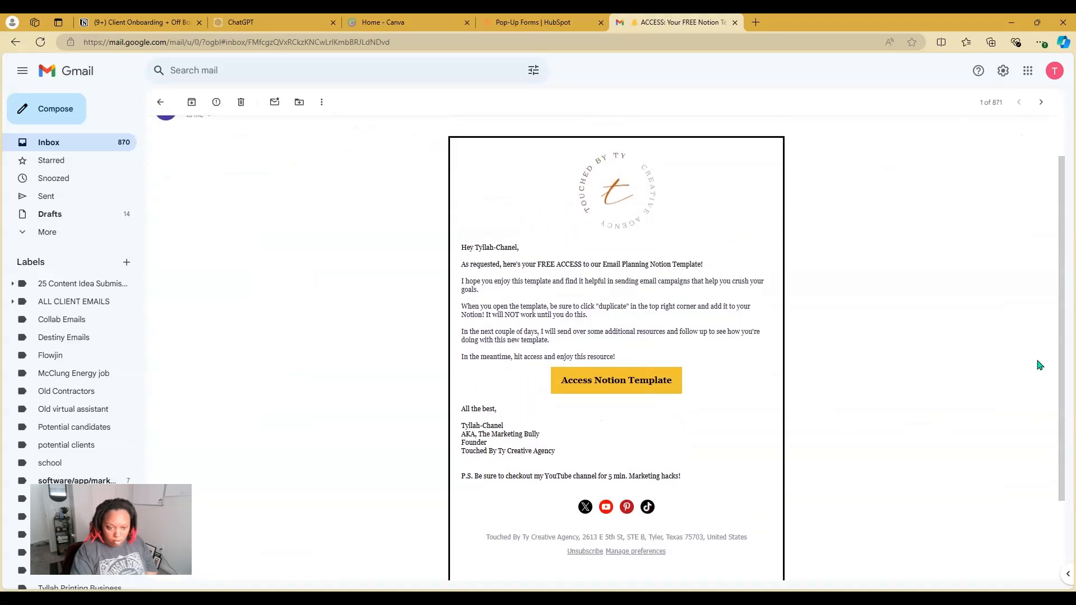
drag(1063, 332, 1058, 341)
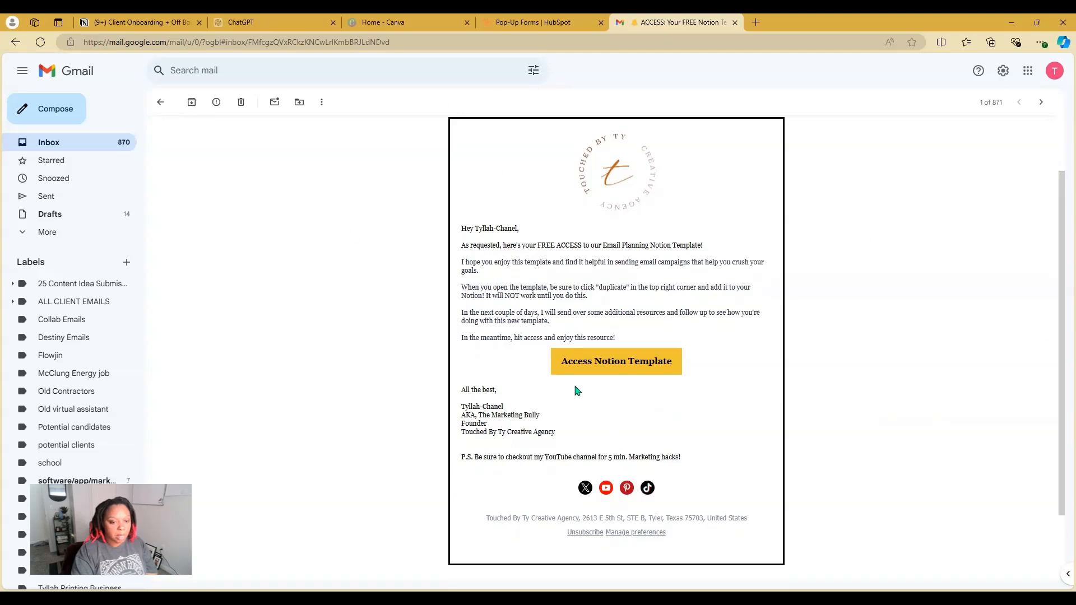
click(616, 364)
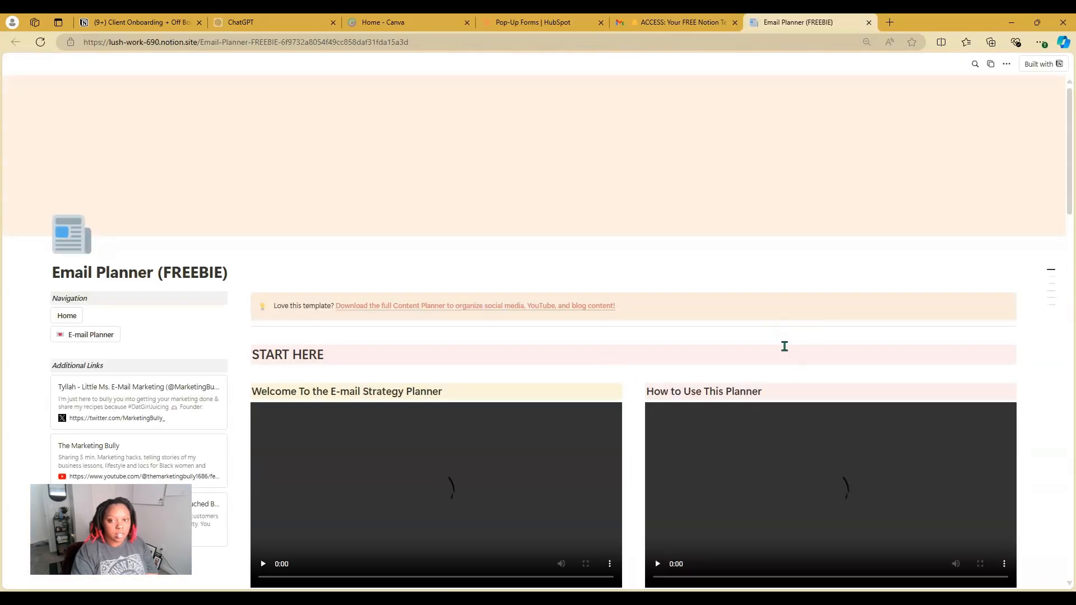
- Scroll through the Email Planner (FREEBIE) Notion page, then go back to the ACCESS email tab
scroll(786, 356, down, 4)
scroll(787, 350, down, 3)
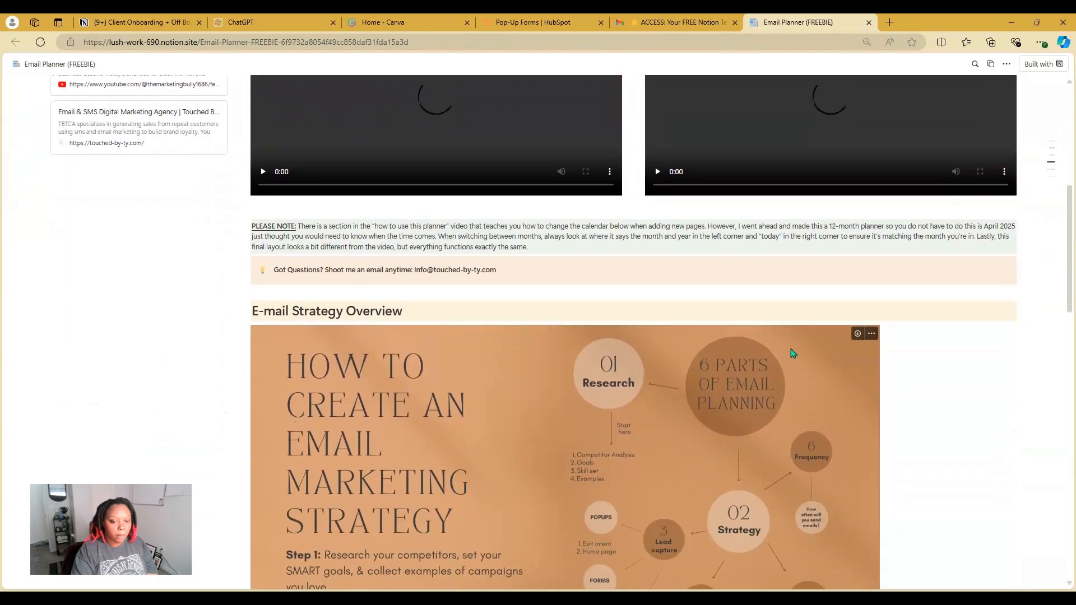
scroll(791, 350, down, 6)
scroll(798, 357, down, 7)
scroll(800, 358, up, 10)
scroll(807, 358, up, 10)
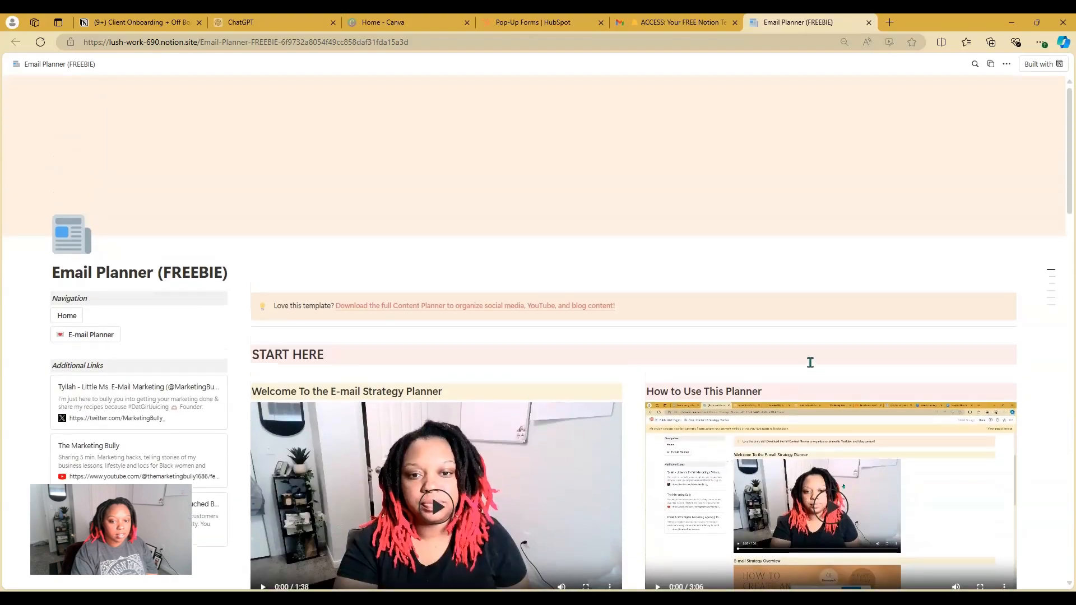
drag(1069, 148, 1073, 348)
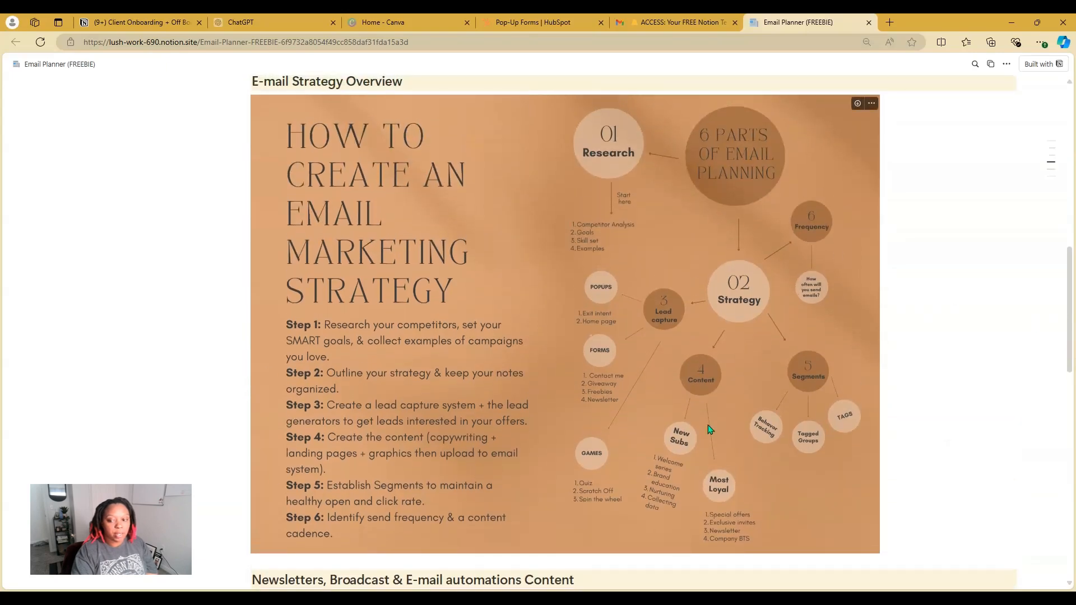
drag(1070, 288, 1072, 155)
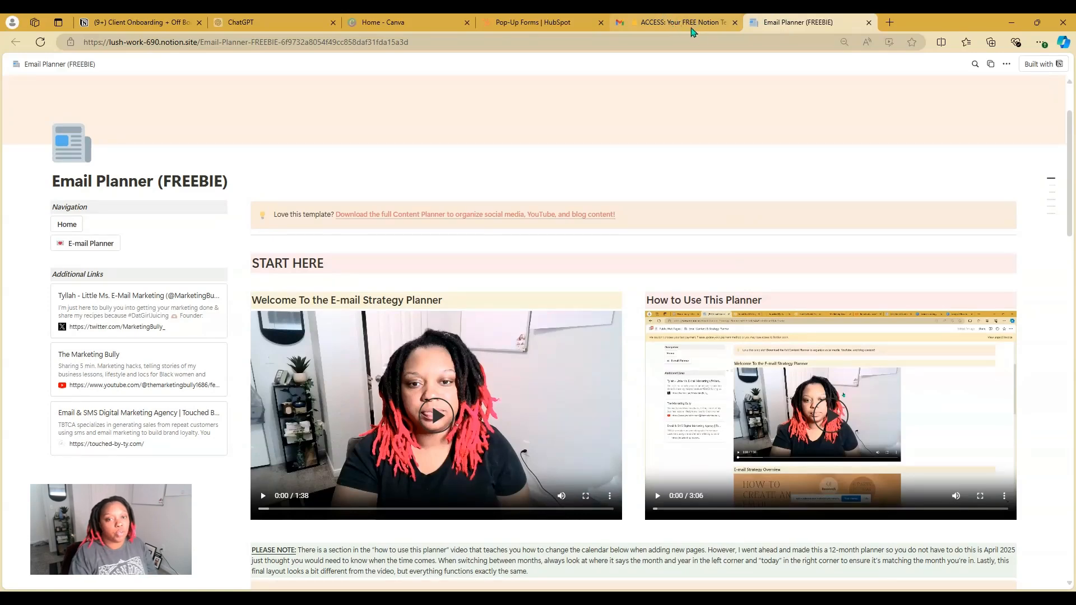
click(683, 18)
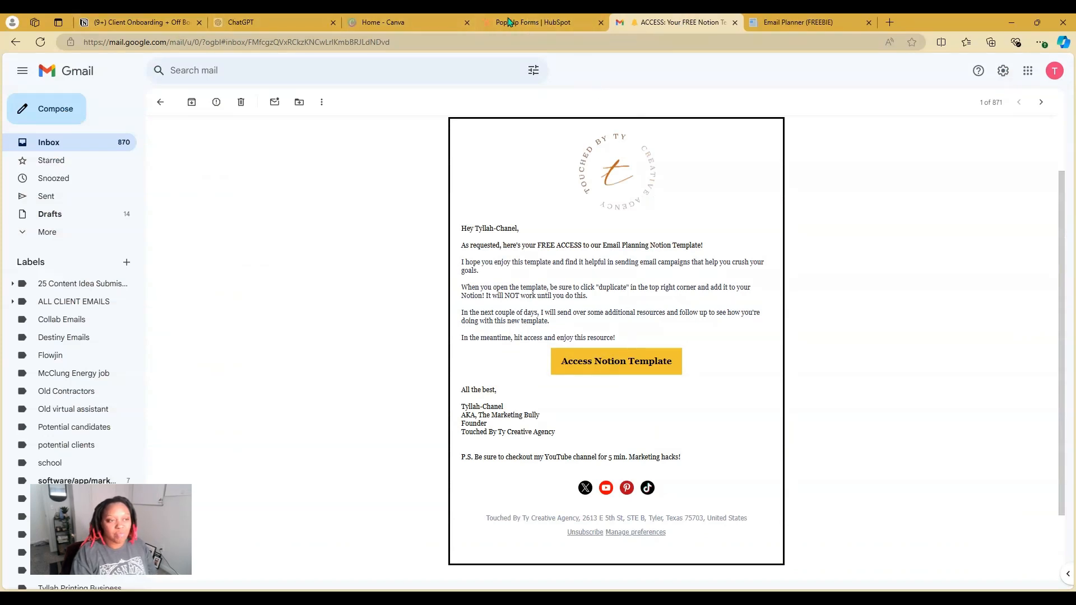
- Switch to the Pop-Up Forms | HubSpot tab to resume editing the exit intent popup
click(525, 27)
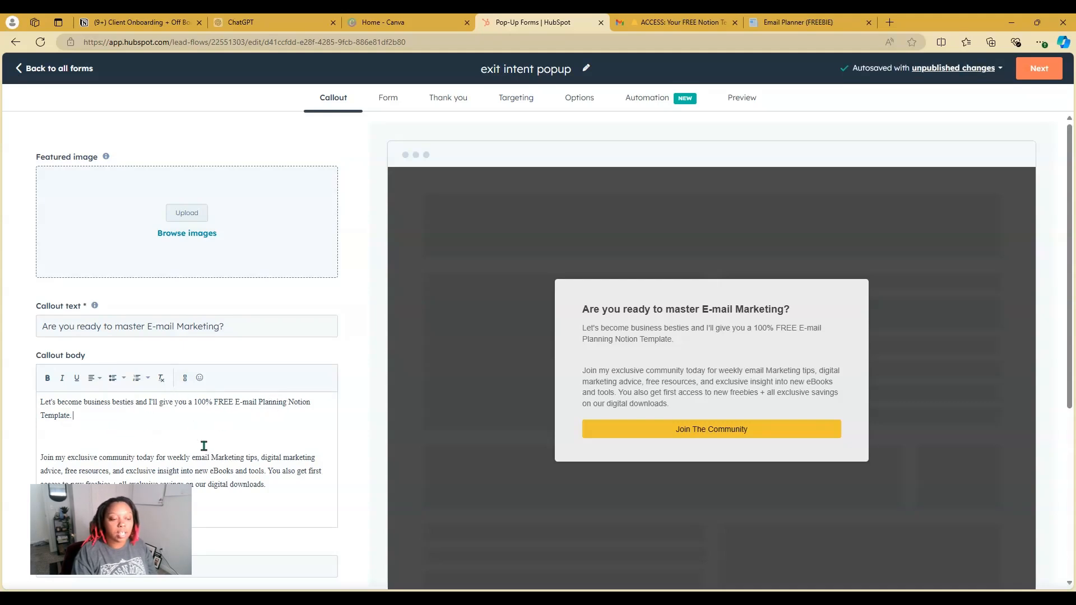
- Delete the callout body's second paragraph and change the button text to 'I Want The FREE Template'
drag(261, 487, 17, 463)
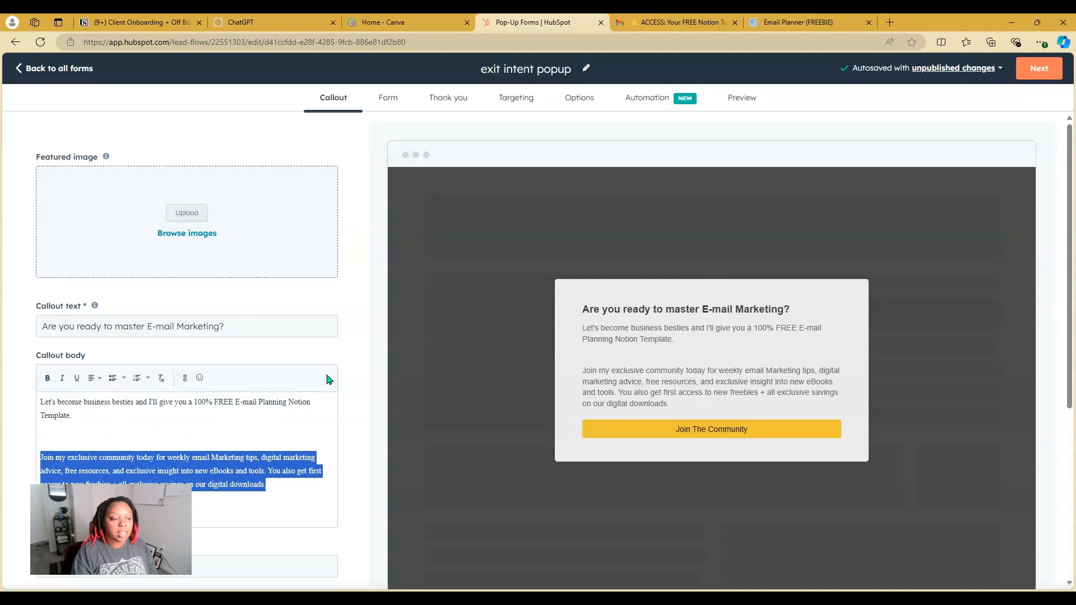
key(BackSpace)
key(BackSpace)
key(BackSpace)
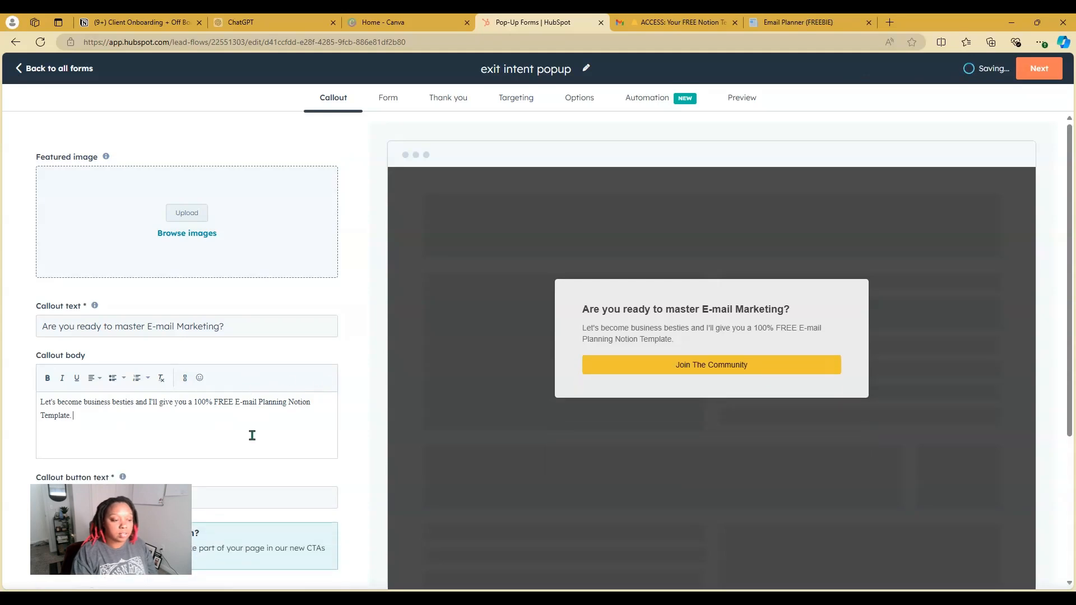
click(263, 497)
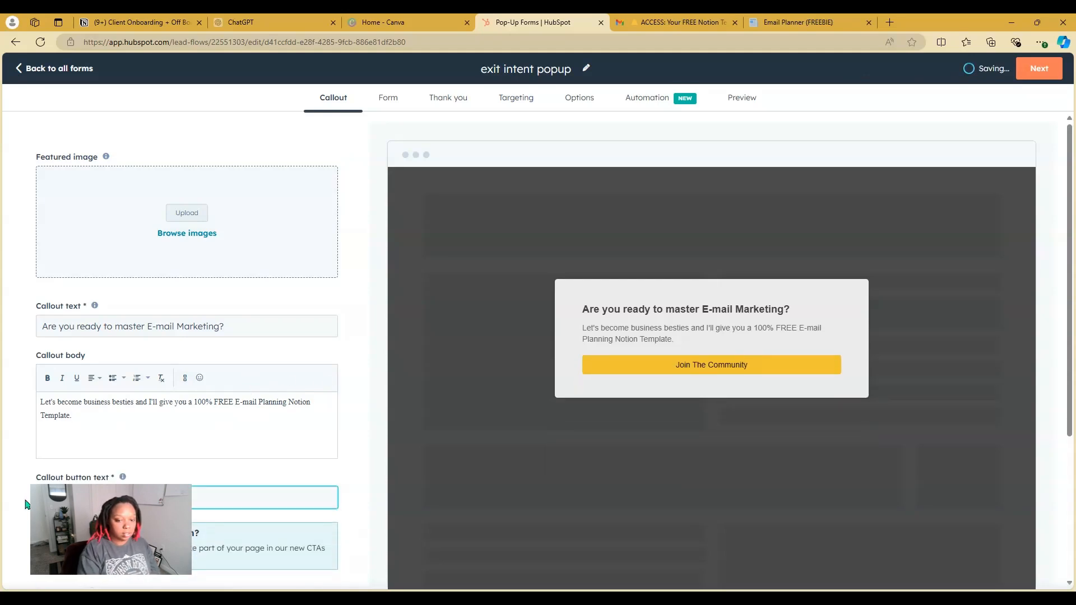
key(ctrl+a)
text(I Want Th)
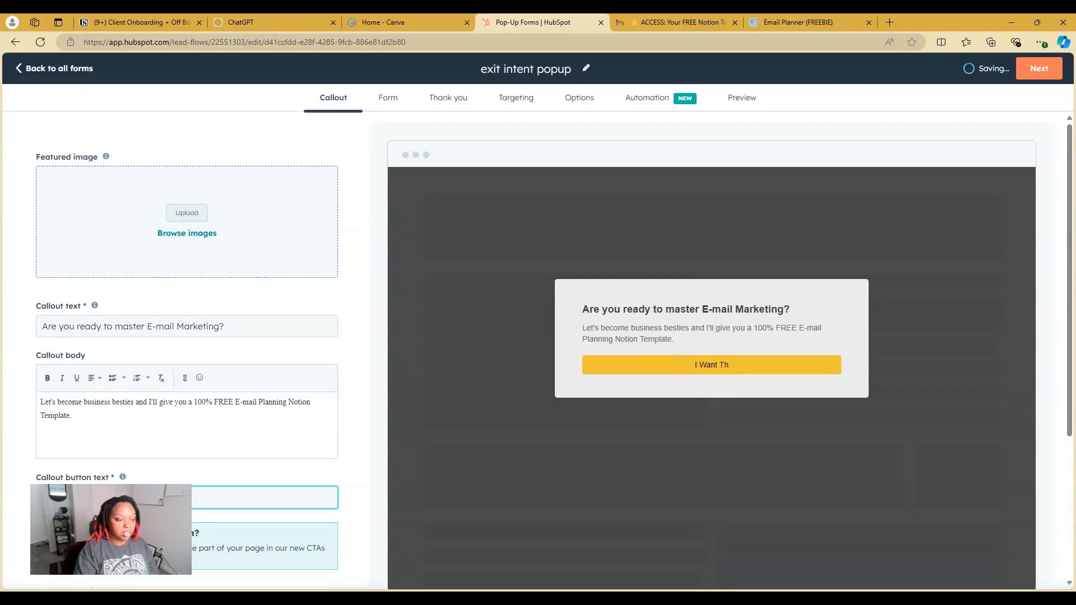
text(e FREE Template)
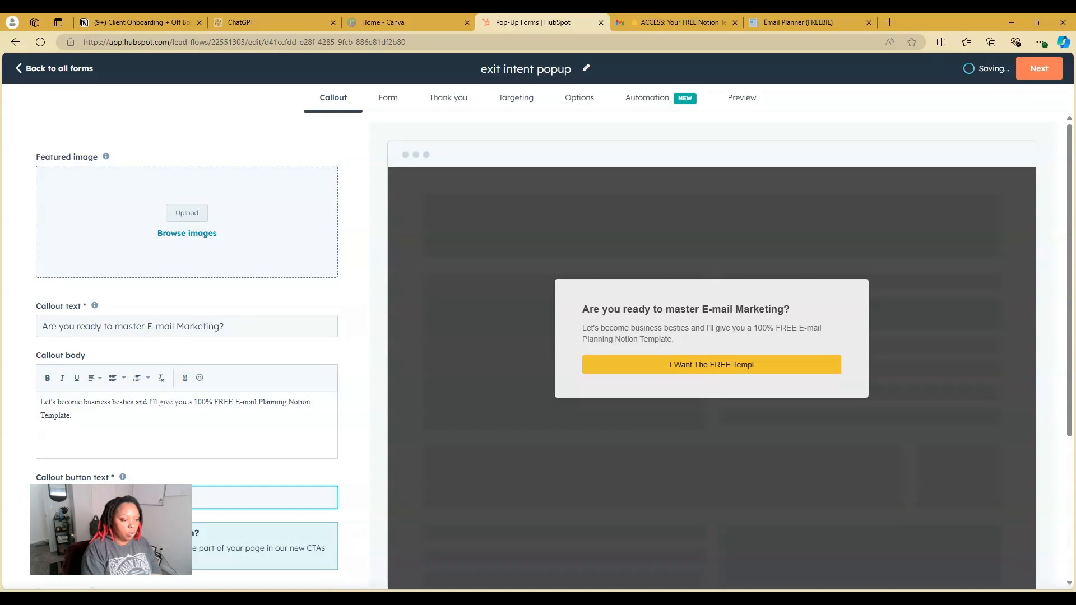
scroll(103, 482, down, 1)
scroll(102, 482, down, 2)
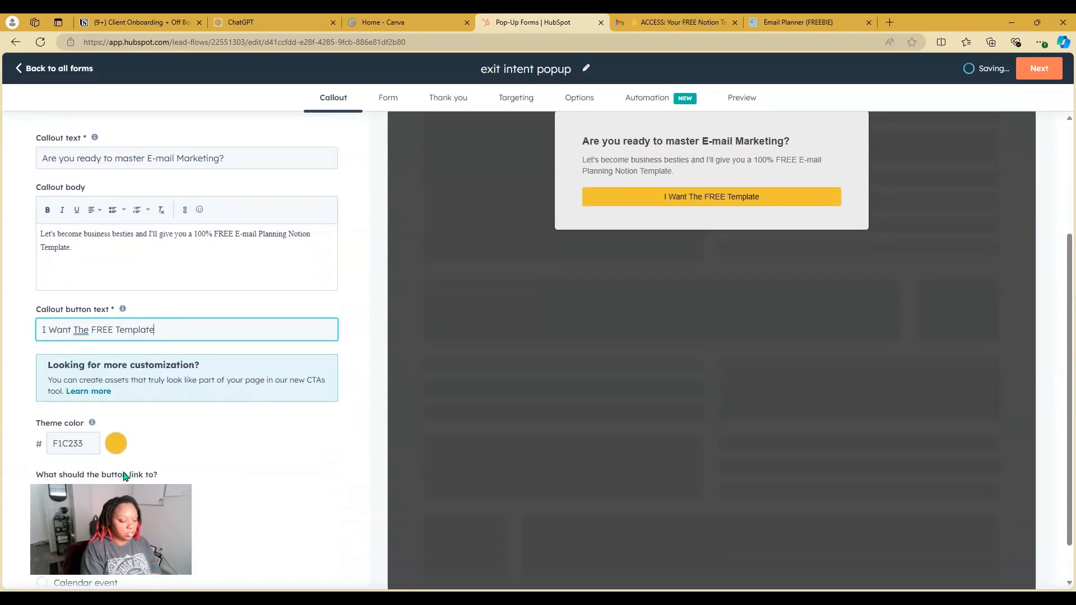
scroll(131, 481, up, 1)
scroll(131, 480, up, 1)
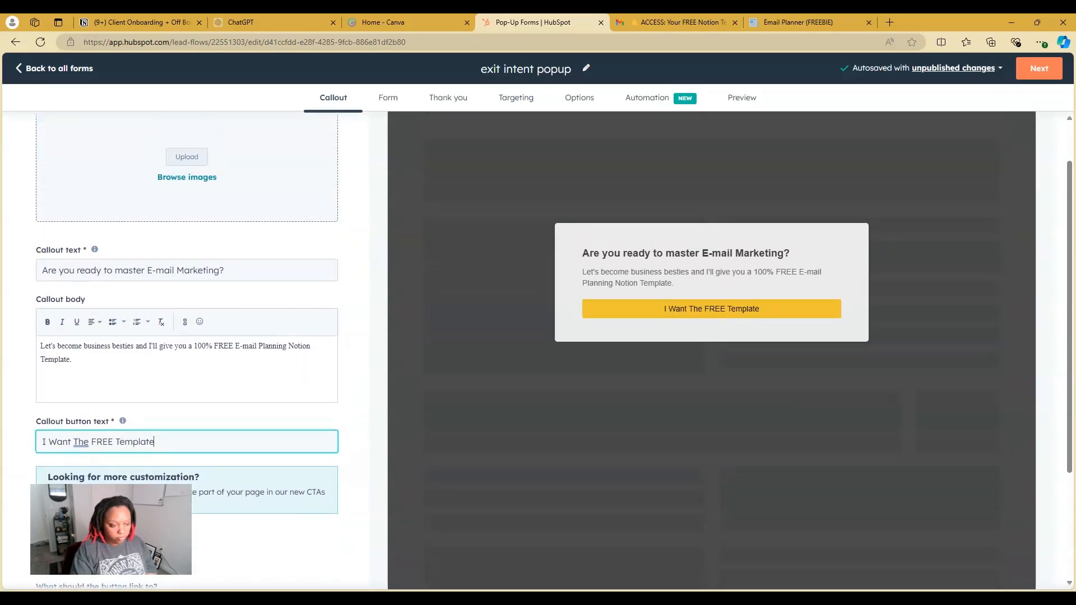
scroll(131, 483, up, 1)
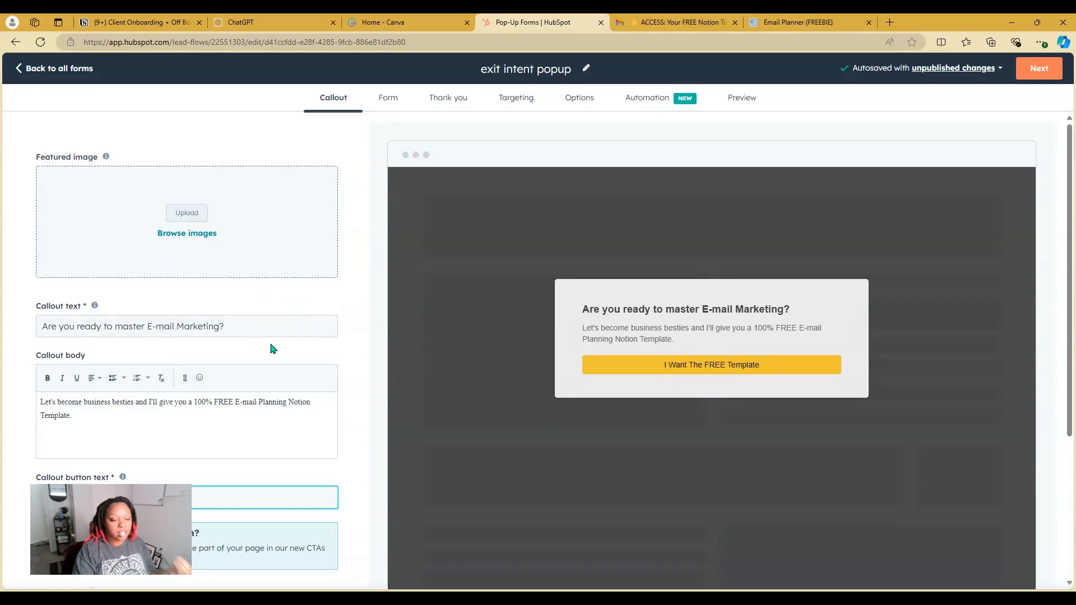
scroll(144, 333, down, 4)
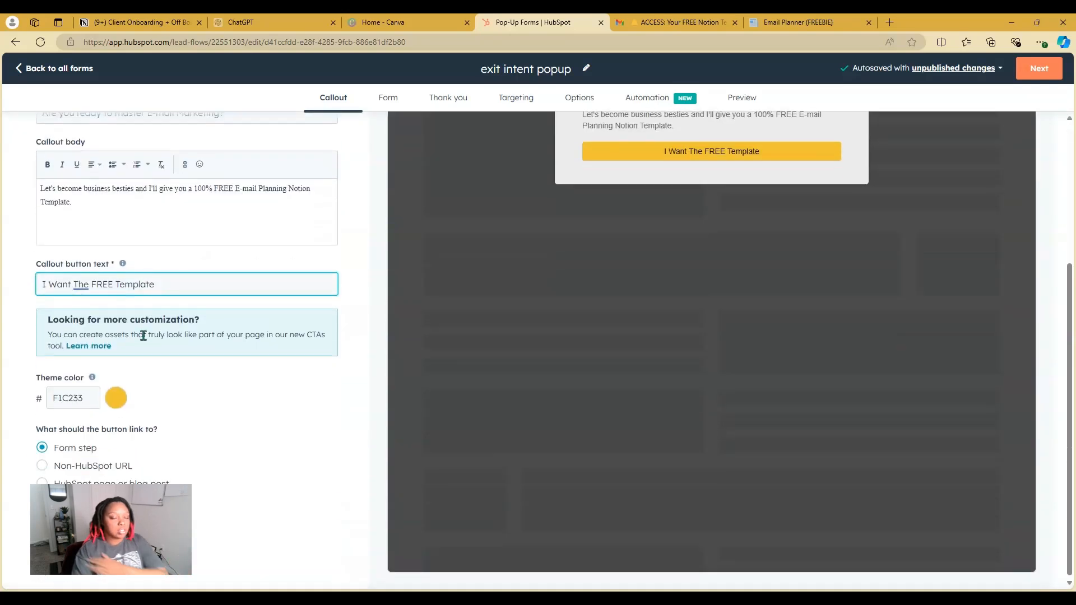
- Set the pop-up's theme colour to brown 783F04
click(116, 398)
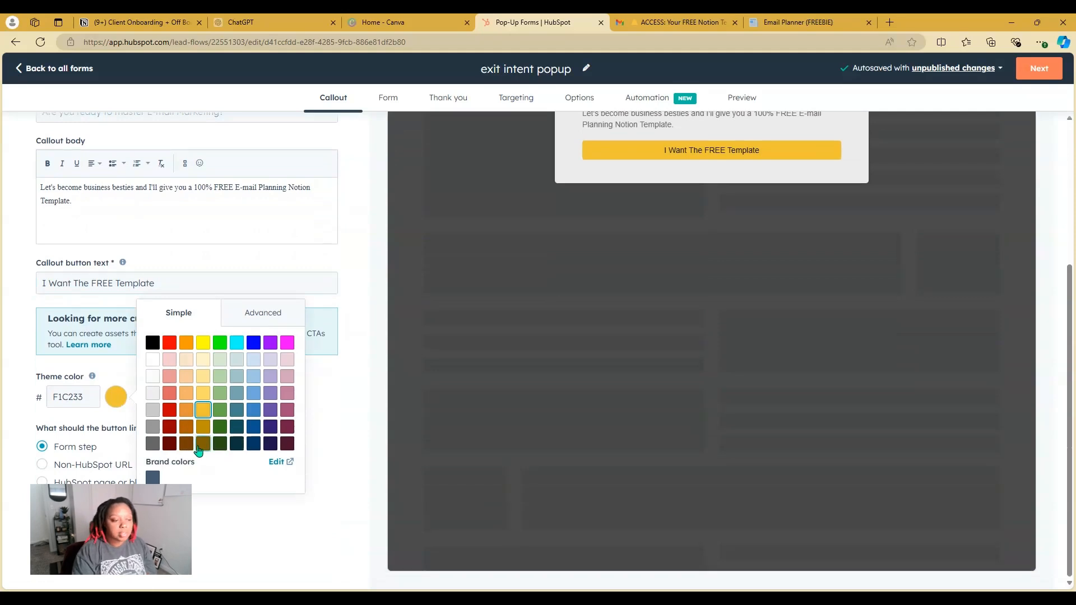
click(203, 443)
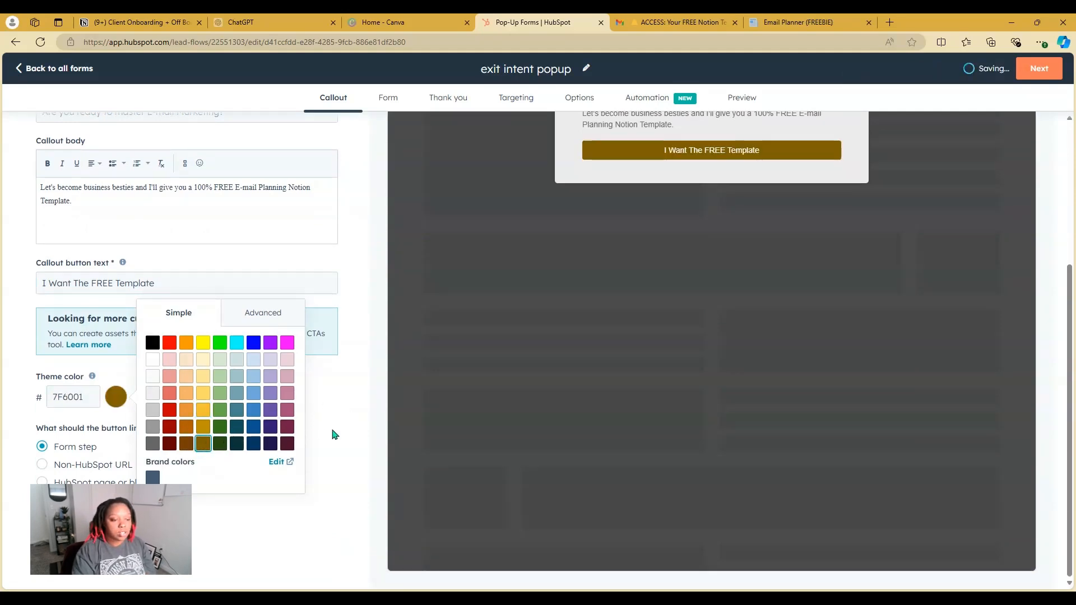
click(187, 444)
click(344, 429)
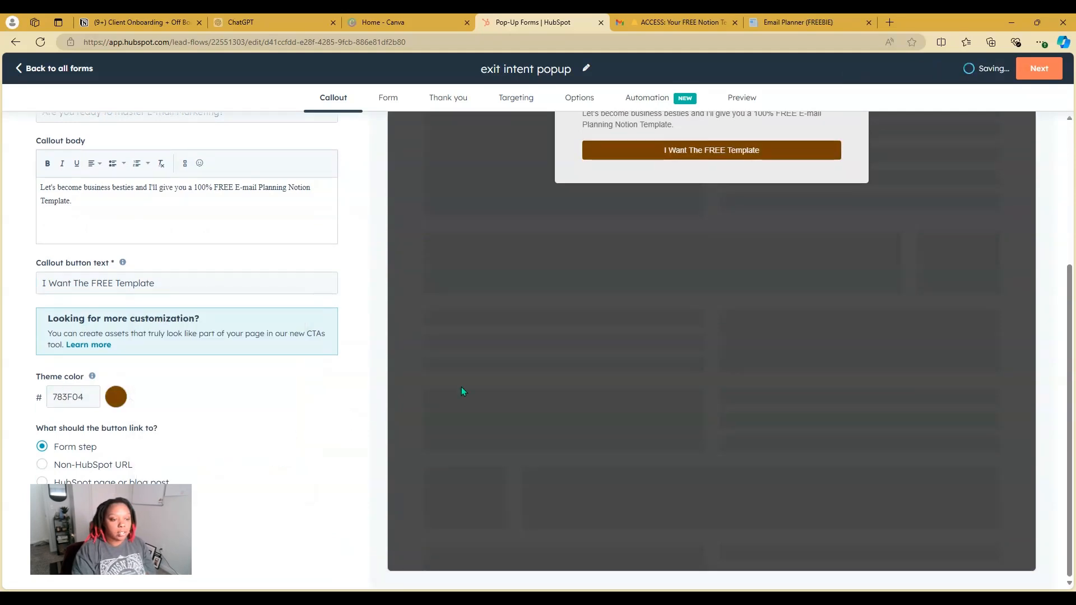
scroll(683, 395, up, 4)
scroll(678, 397, down, 2)
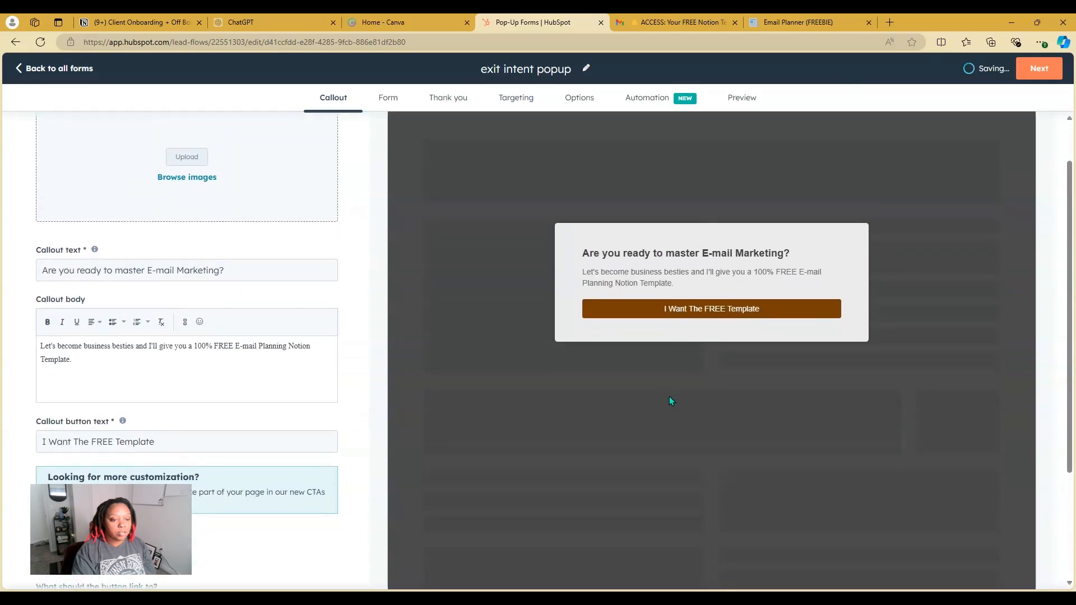
scroll(663, 399, down, 1)
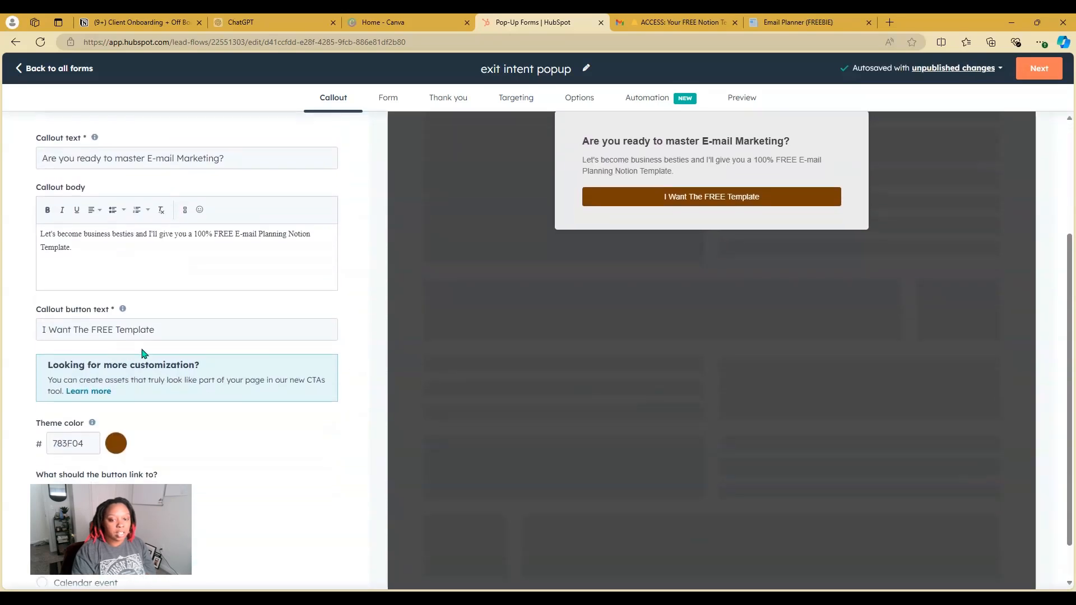
- Toggle bold on and off for the callout body paragraph, then switch to the Form step
drag(73, 247, 14, 229)
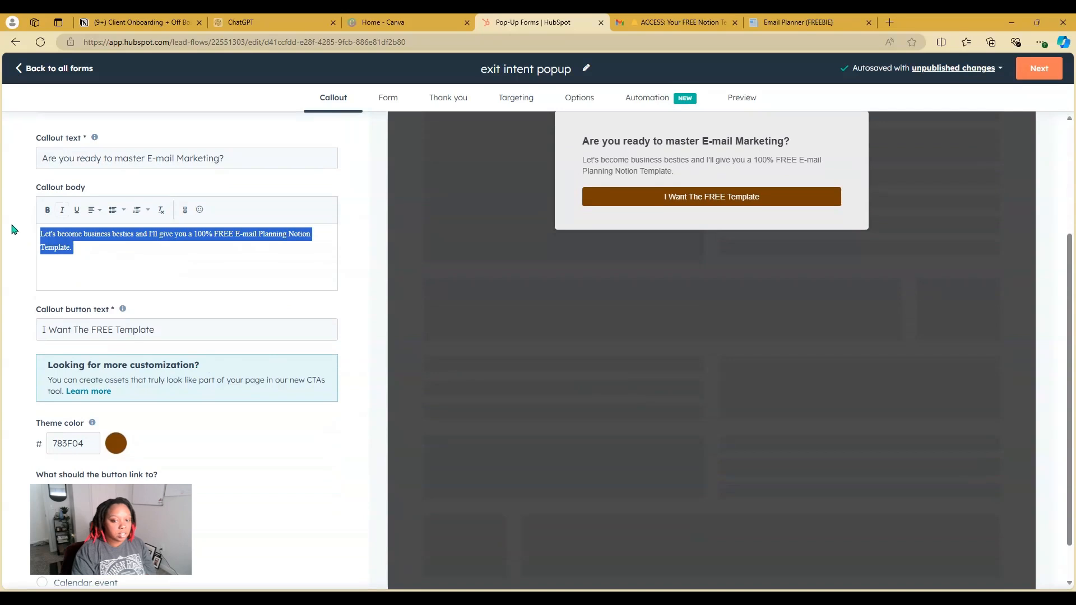
click(47, 216)
click(48, 216)
click(113, 267)
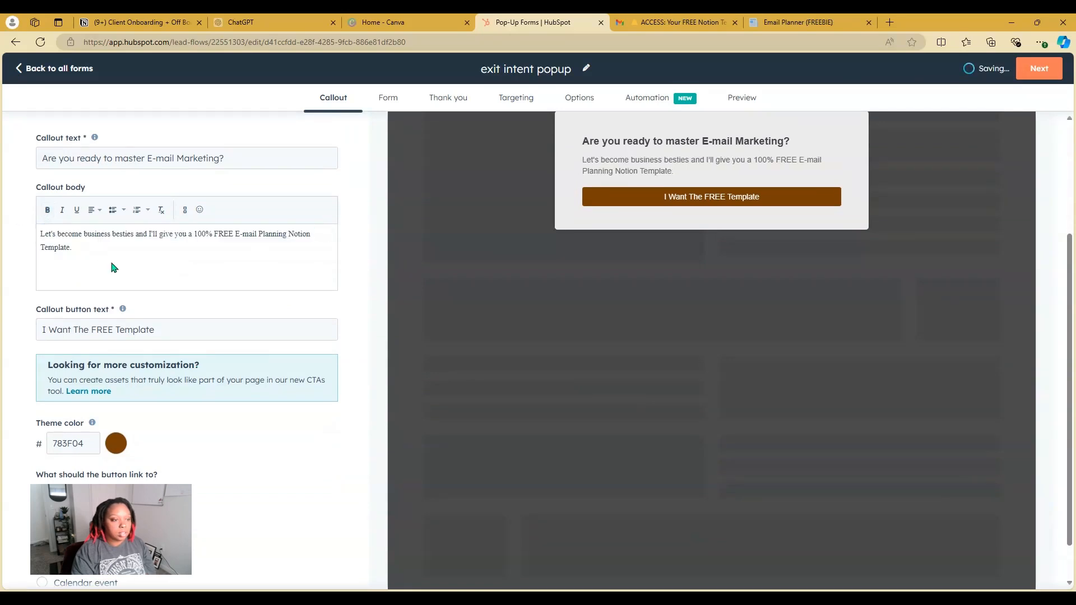
scroll(105, 470, down, 1)
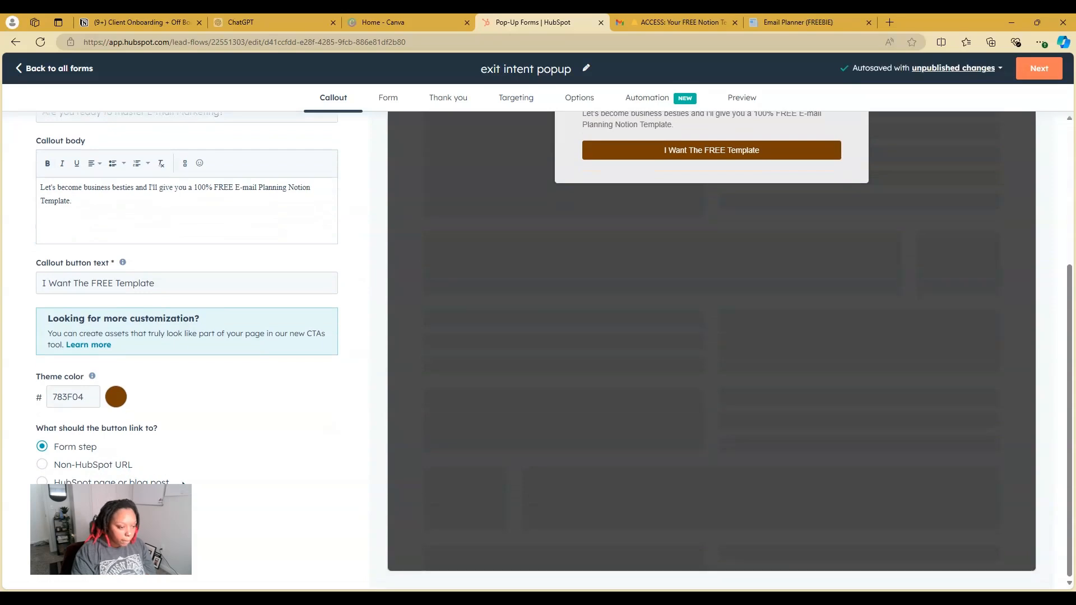
scroll(228, 450, up, 5)
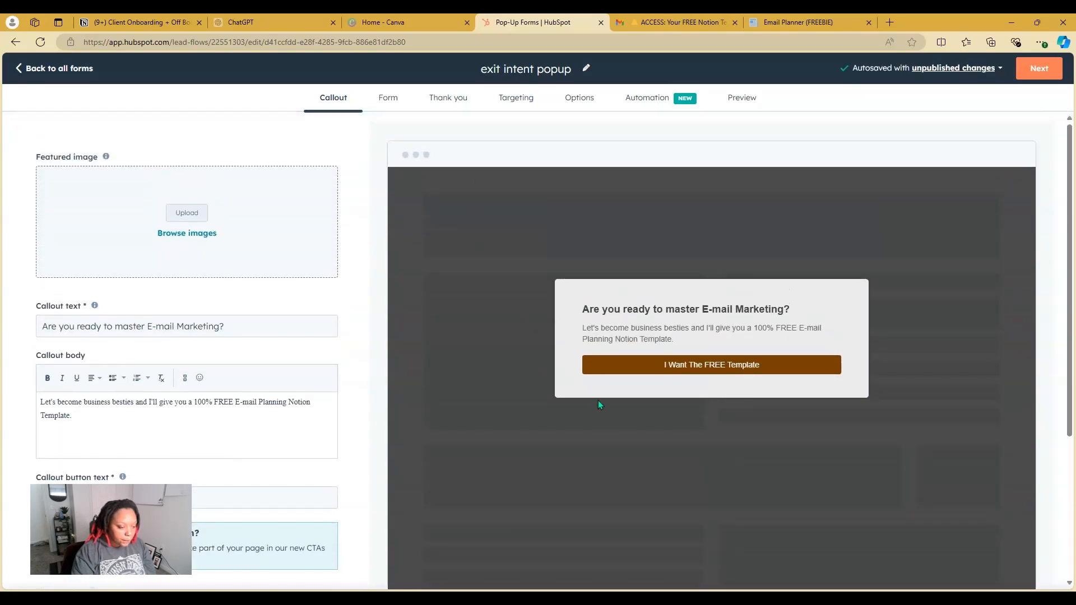
click(387, 102)
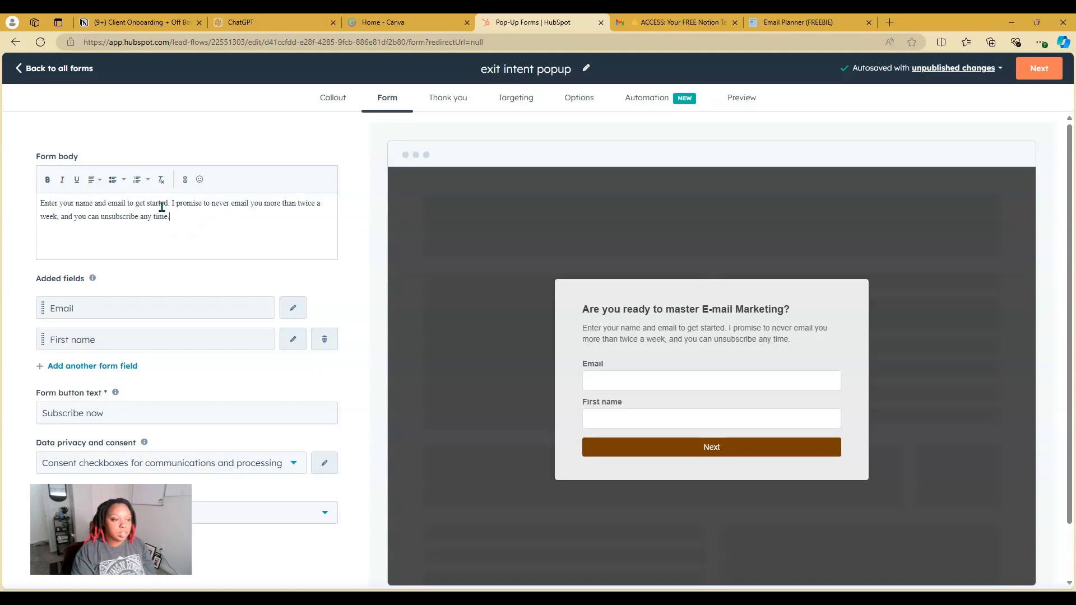
- Replace the form body wording with 'for instant access to your new notion template'
drag(171, 217, 30, 202)
drag(178, 218, 128, 204)
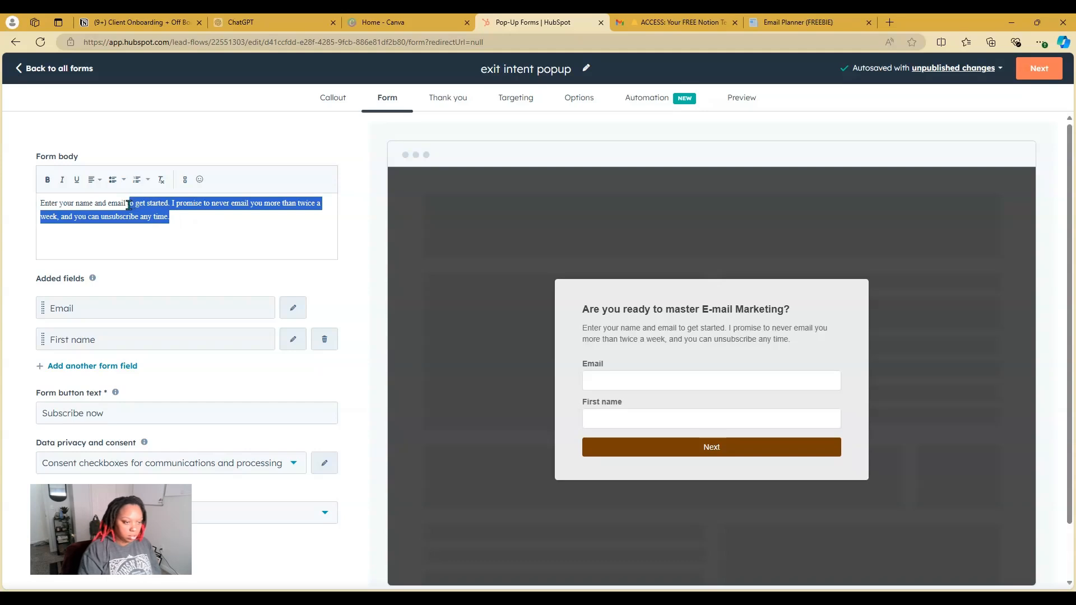
text(for instant access to y)
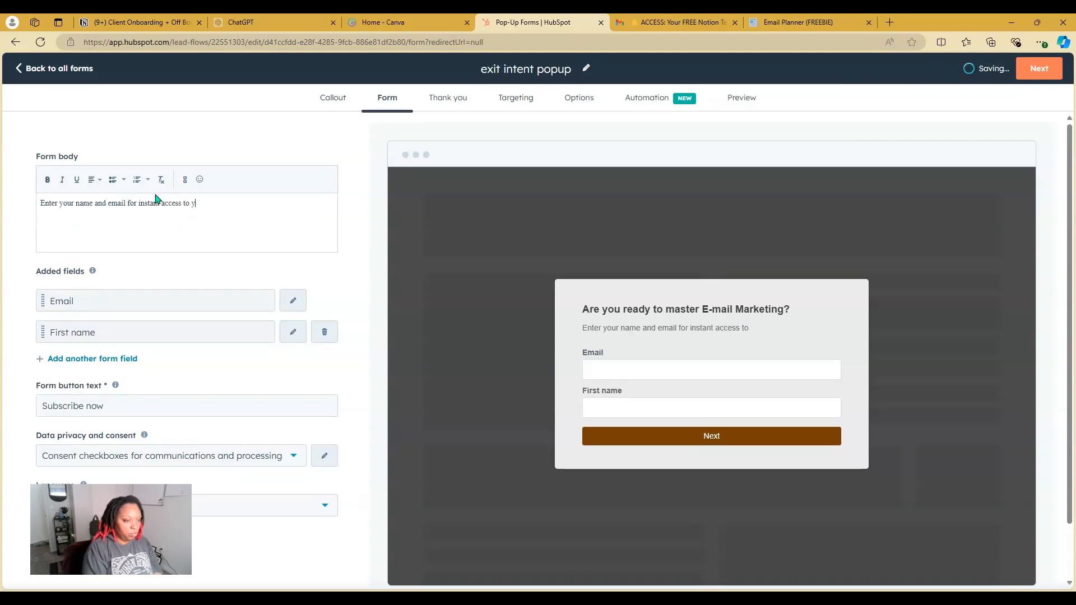
text(our new notion tempalte.)
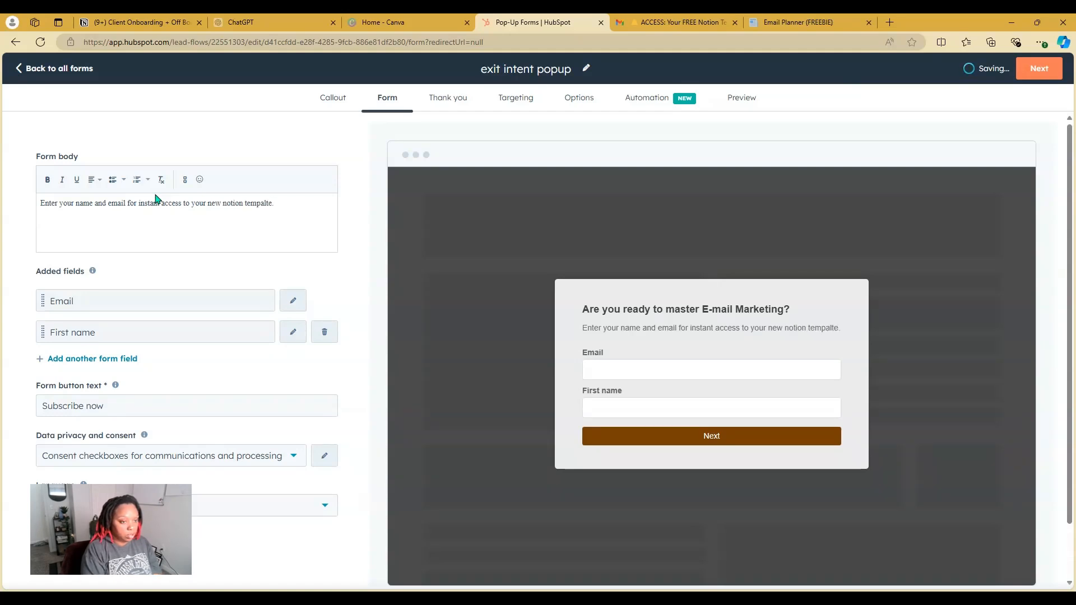
key(Return)
- Add a line promising a weekly newsletter, virtual workshops and free masterclasses, and correct 'tempalte' to 'template'
text(You ca)
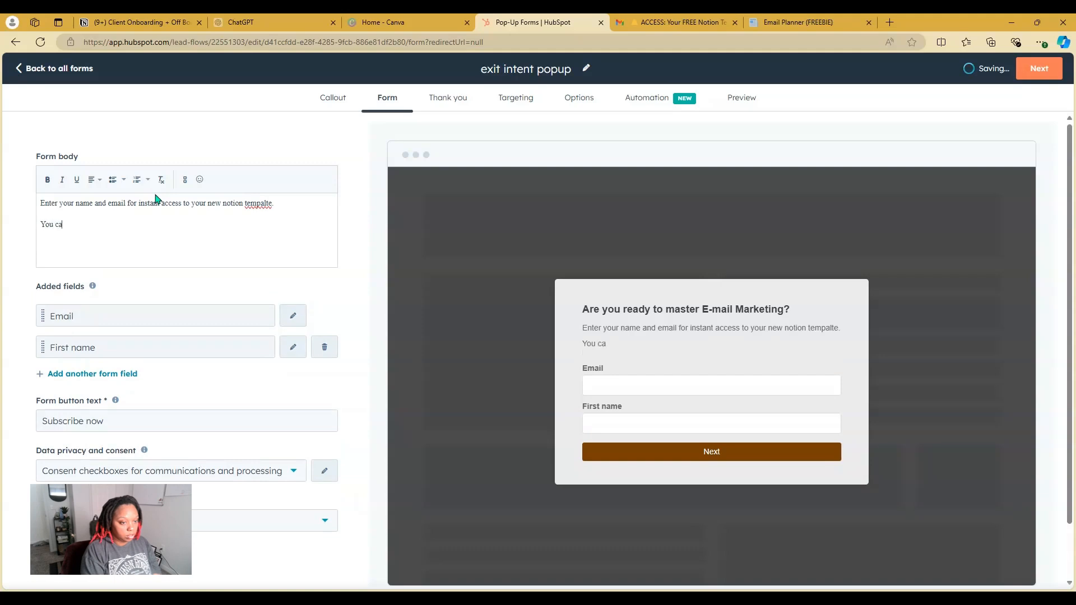
text(n also look forw)
text(weekly e)
text(-mai)
text(l res)
key(BackSpace)
key(BackSpace)
key(BackSpace)
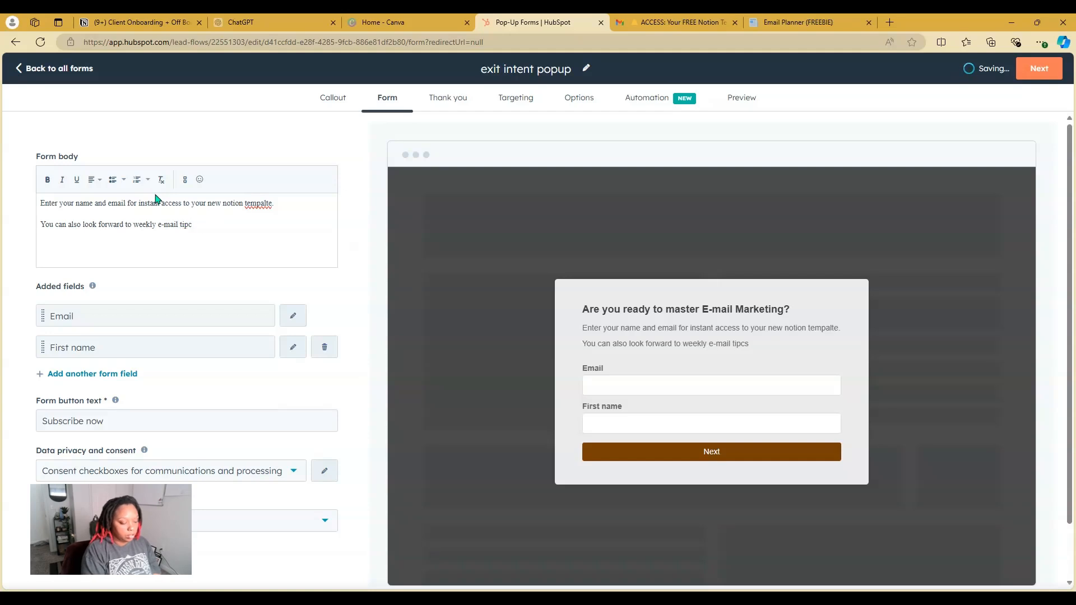
key(BackSpace)
key(BackSpace)
key(BackSpace)
key(BackSpace)
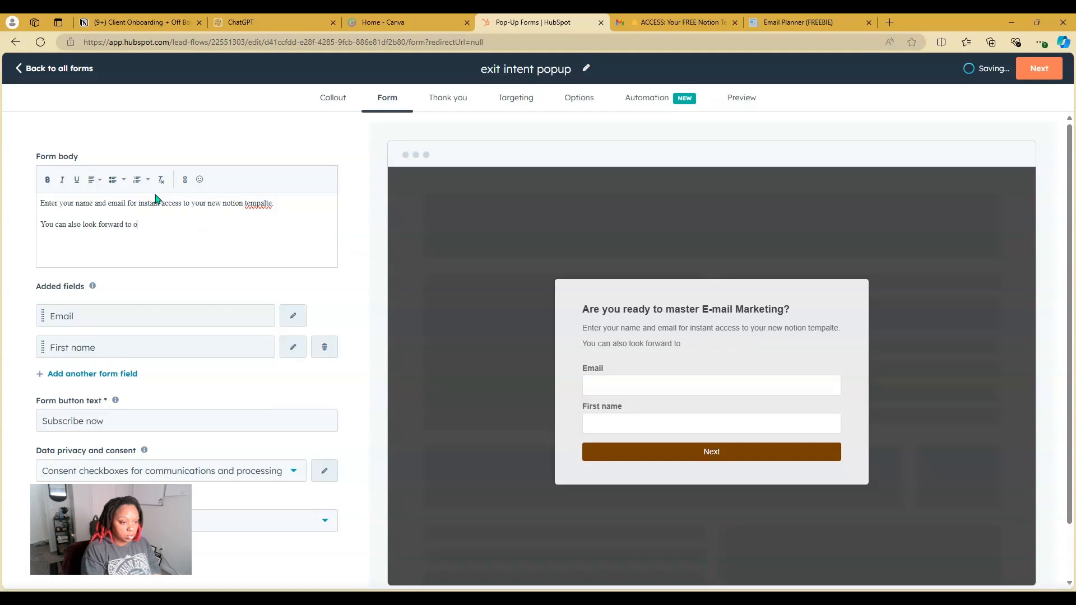
text(ly newsletter, invites to vir)
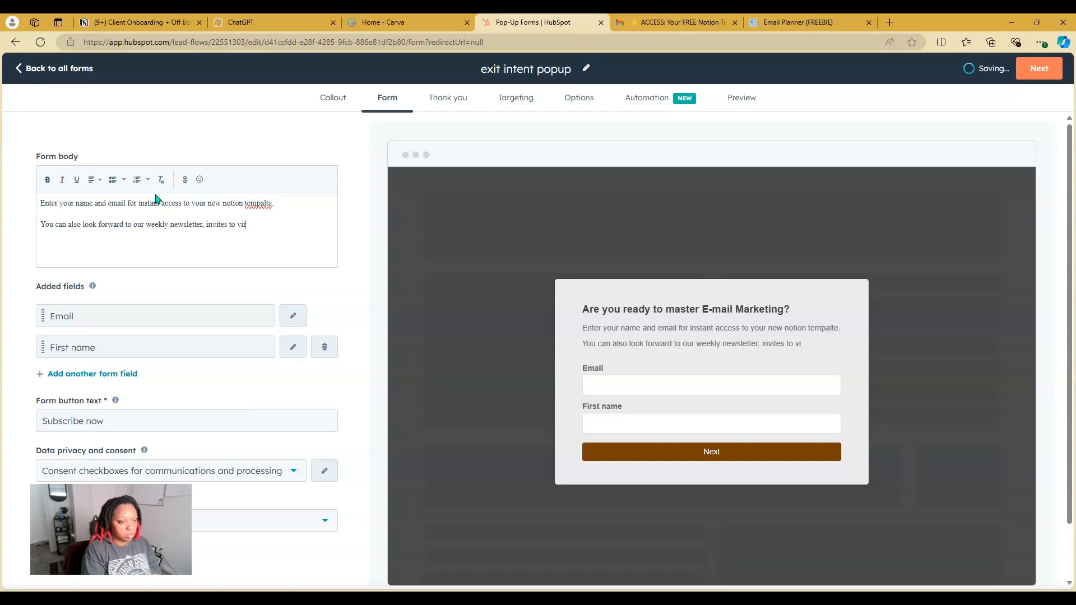
text(tual works)
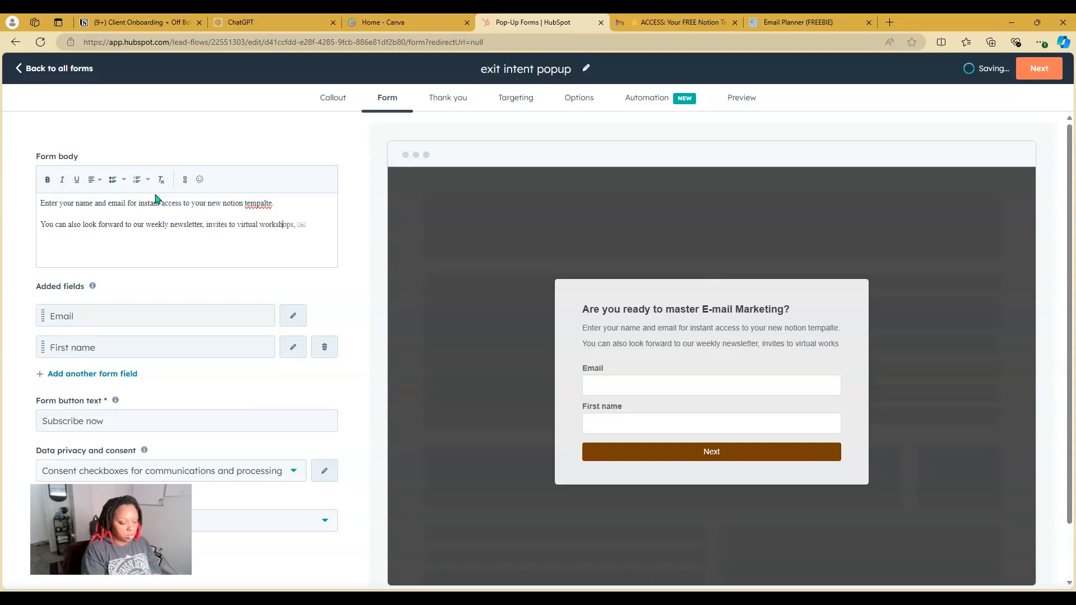
text(hops, free mastercl)
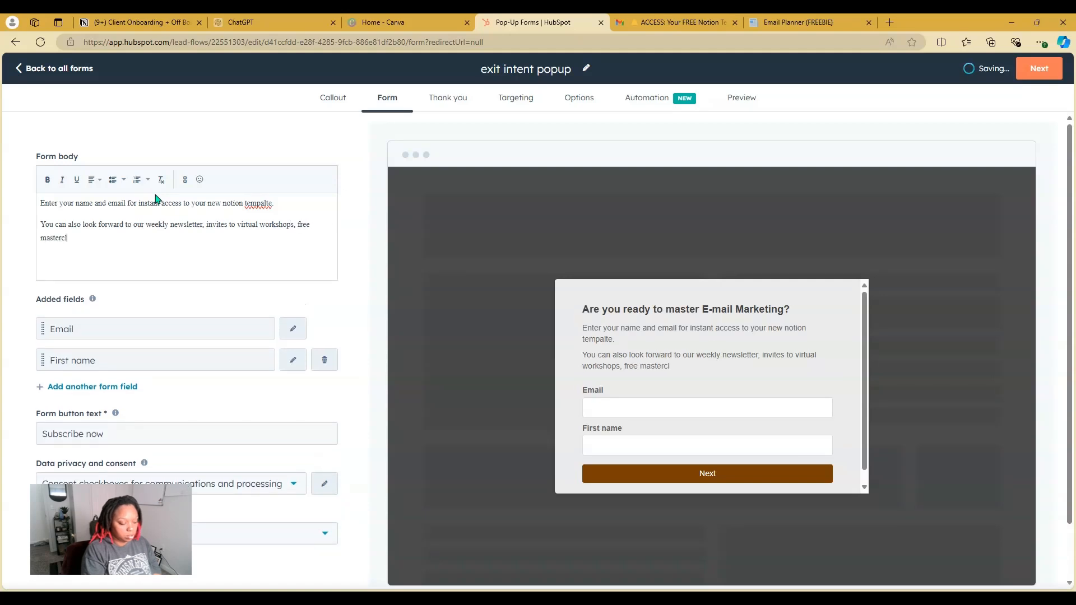
text(asses and more.)
click(268, 205)
click(263, 246)
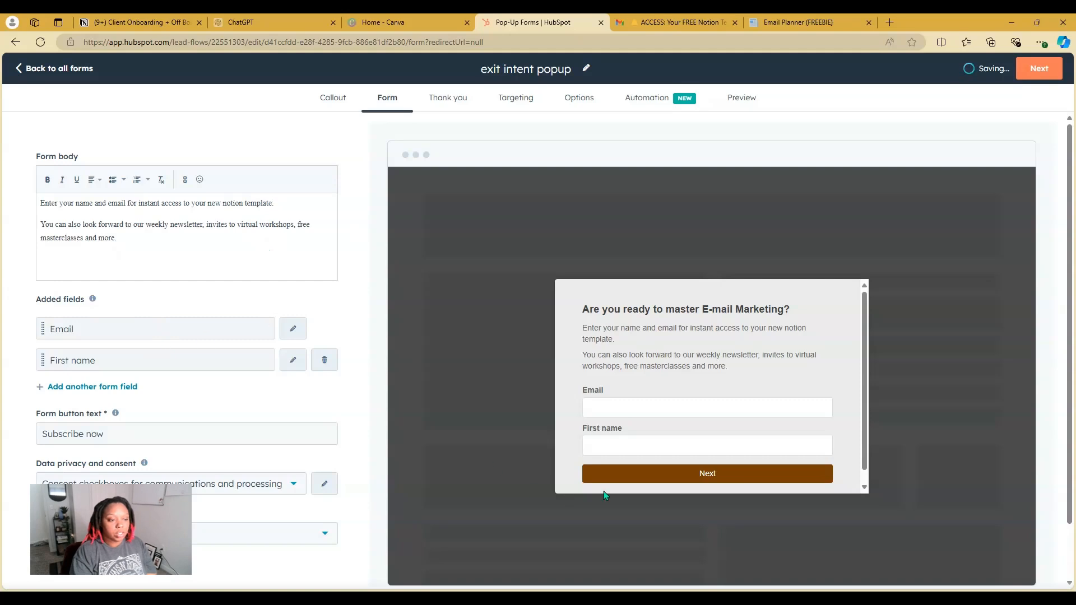
scroll(723, 447, down, 1)
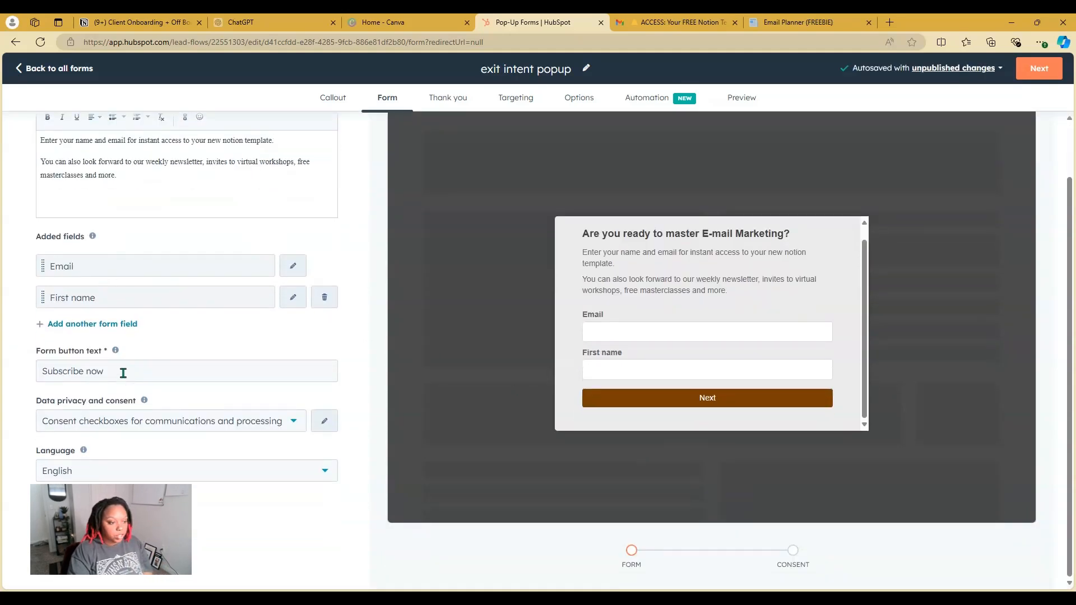
- Change the form button text from 'Subscribe now' to 'Get My Template'
drag(124, 372, 38, 370)
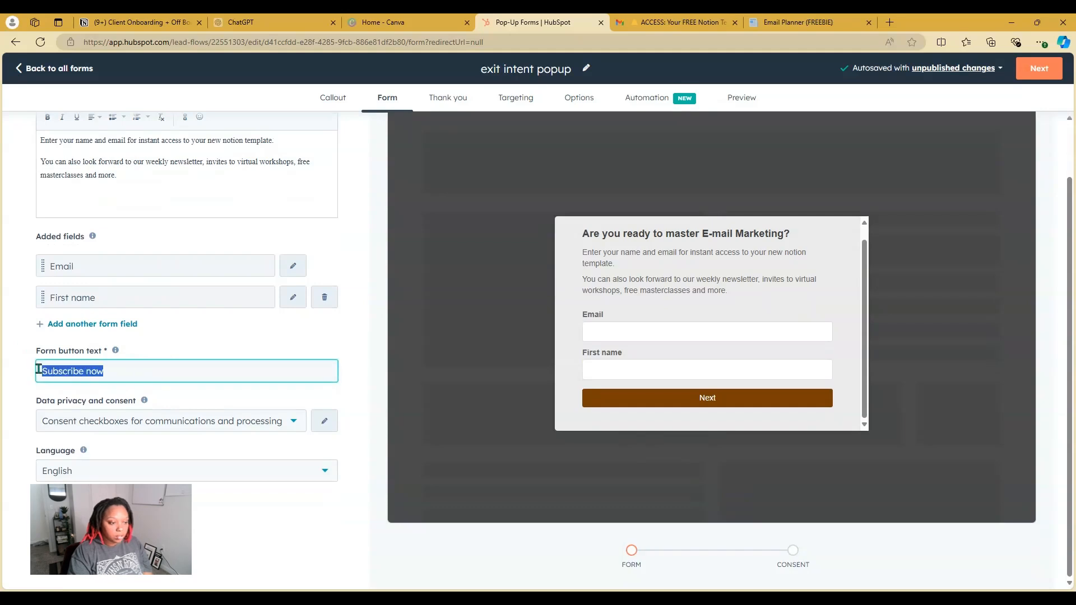
text(Get My Template)
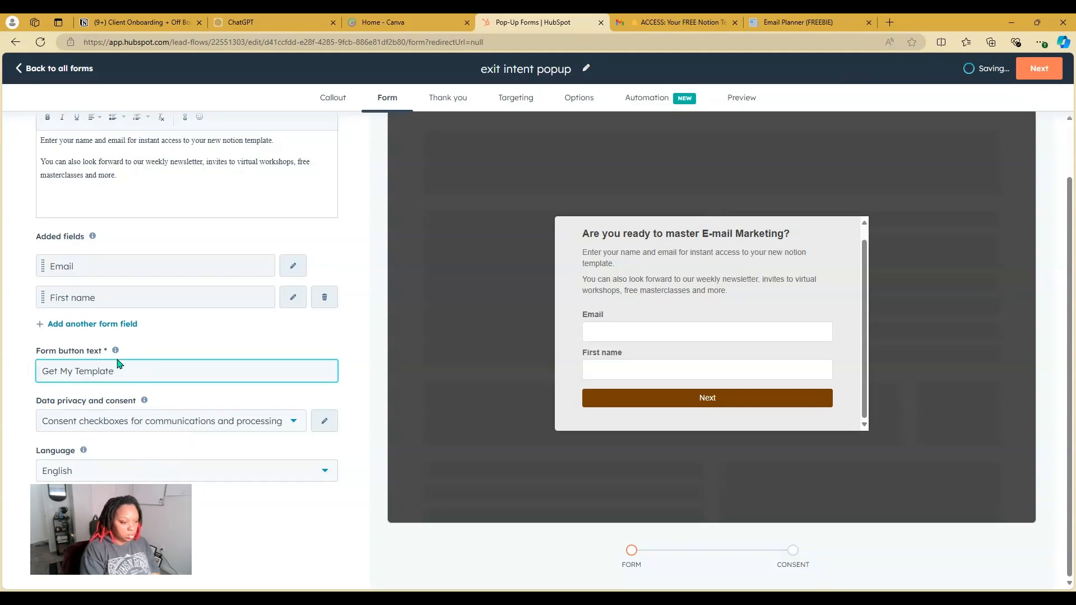
scroll(163, 381, up, 1)
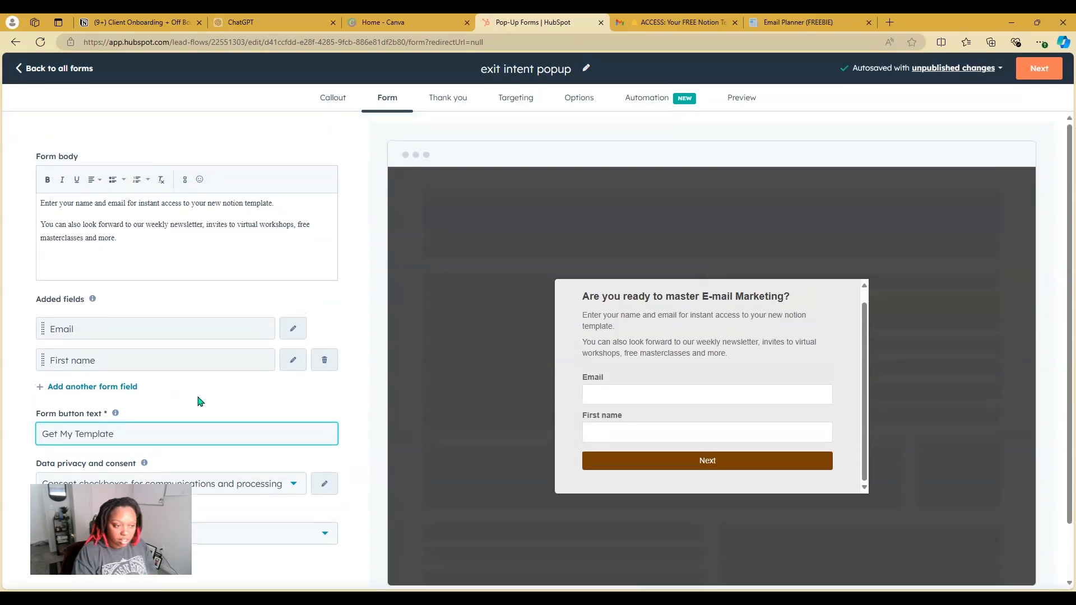
scroll(258, 419, down, 1)
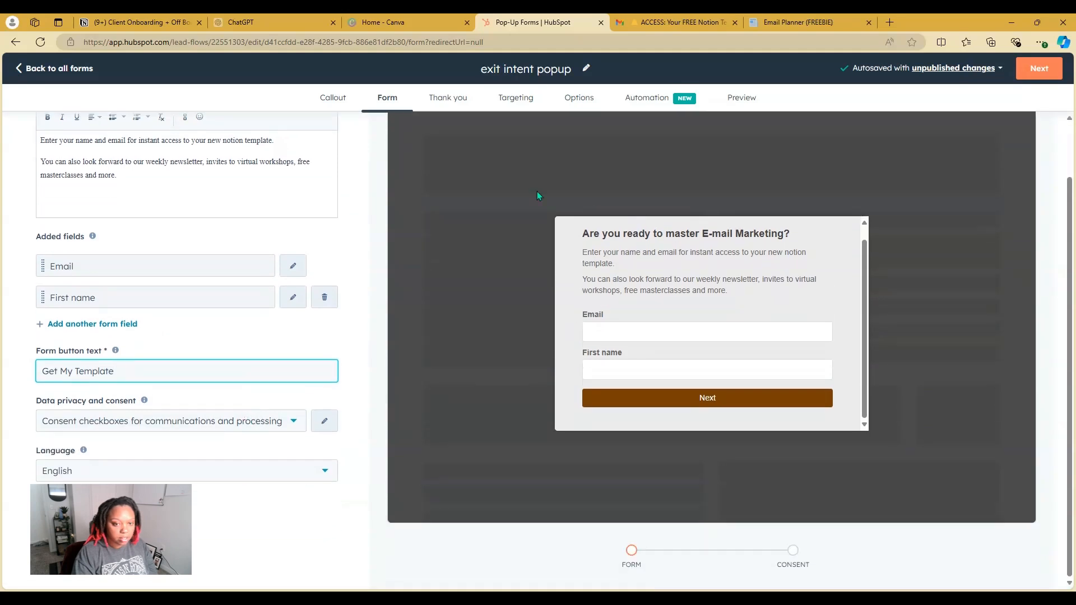
- Advance the form preview to the consent step showing the communications and processing checkboxes
click(440, 99)
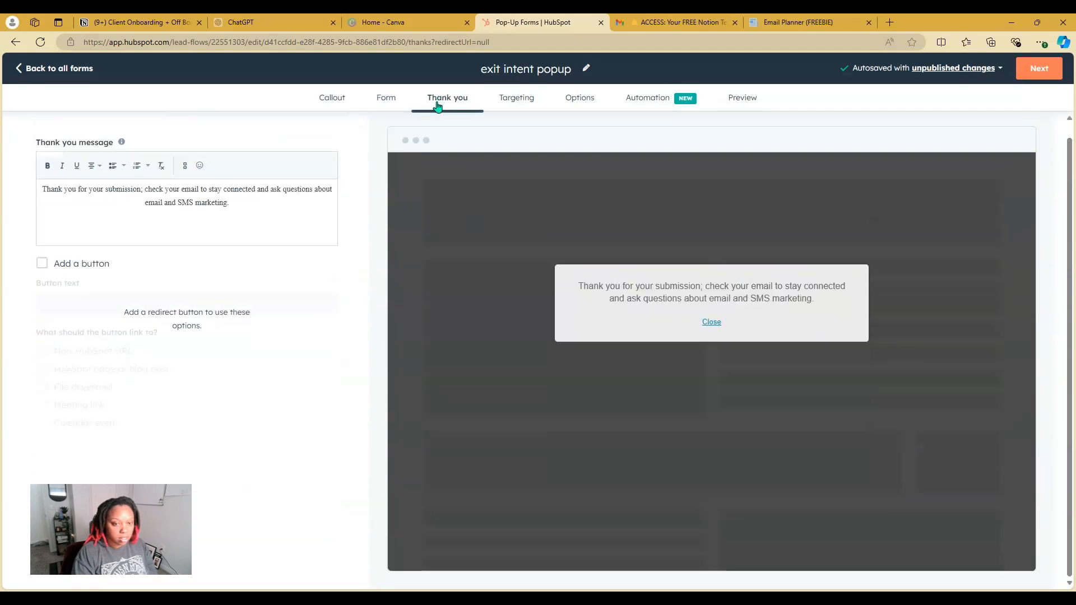
click(379, 103)
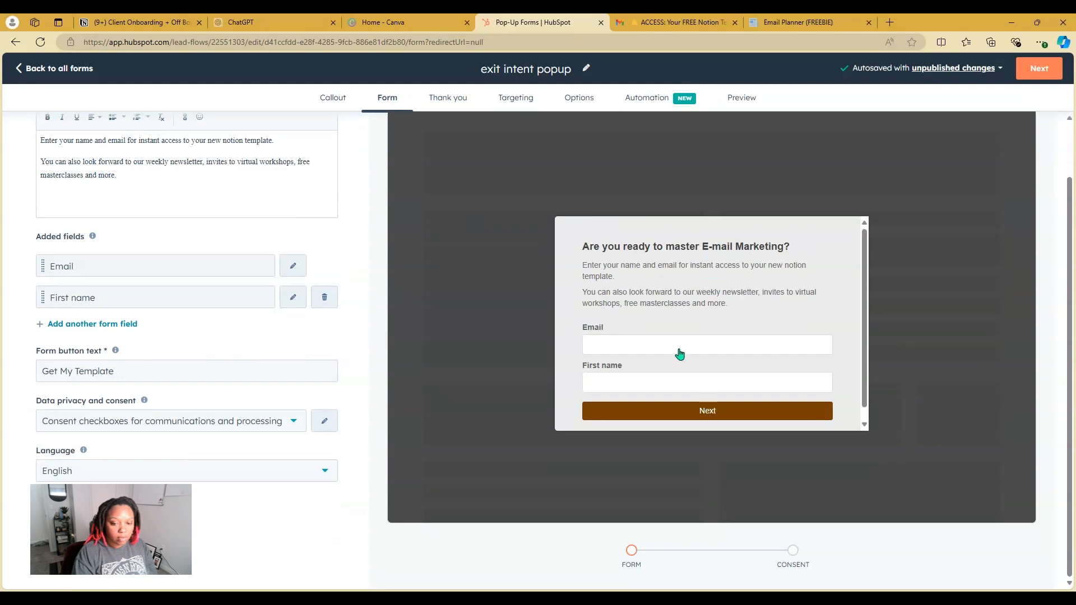
scroll(675, 353, down, 1)
click(670, 402)
scroll(659, 381, up, 2)
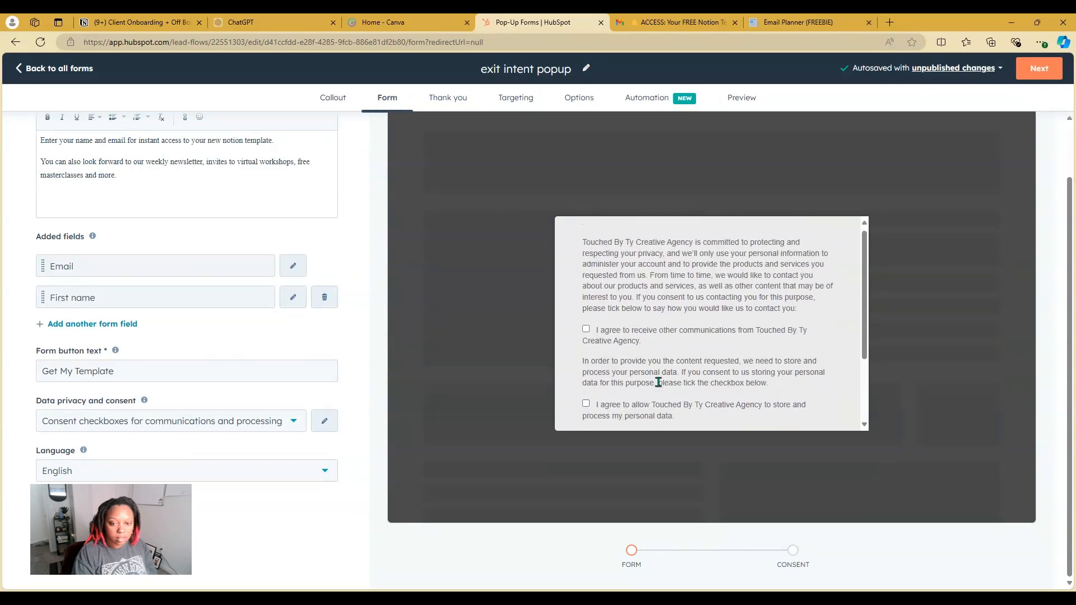
scroll(659, 386, down, 3)
scroll(645, 379, up, 5)
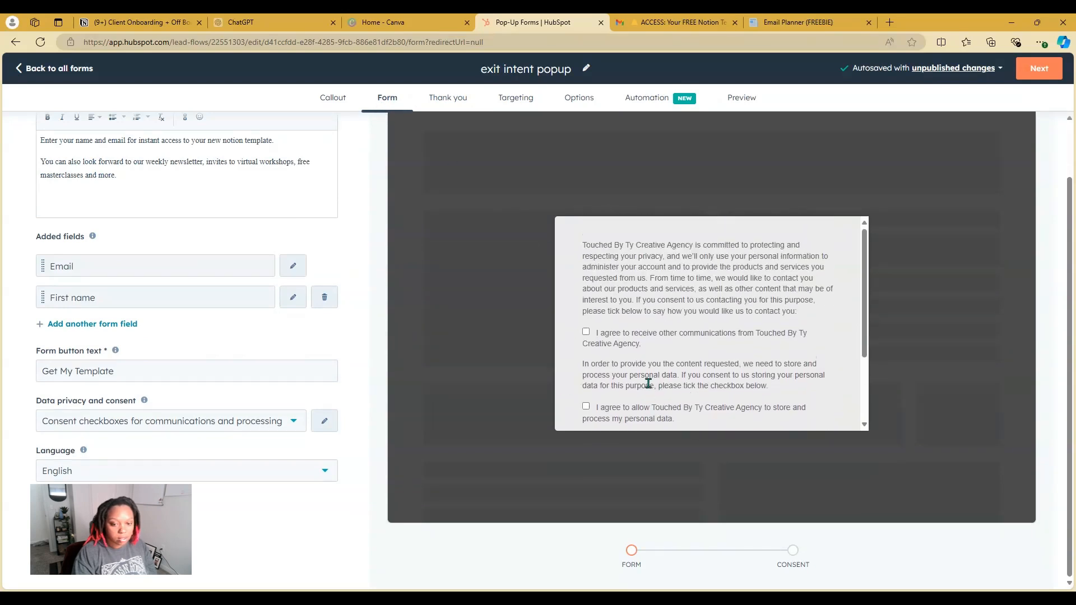
scroll(647, 374, down, 5)
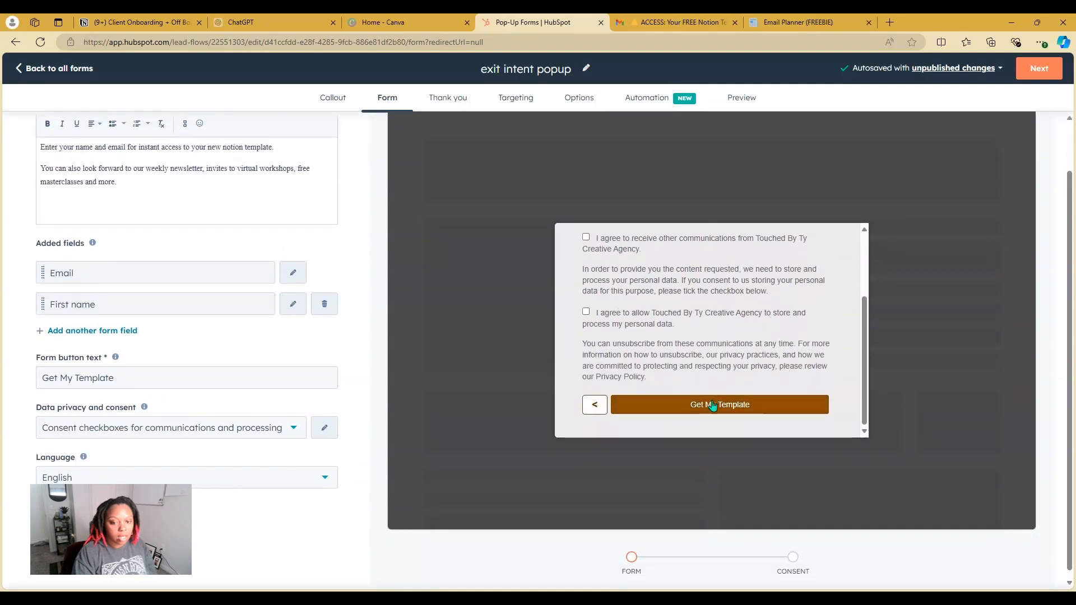
scroll(731, 428, up, 1)
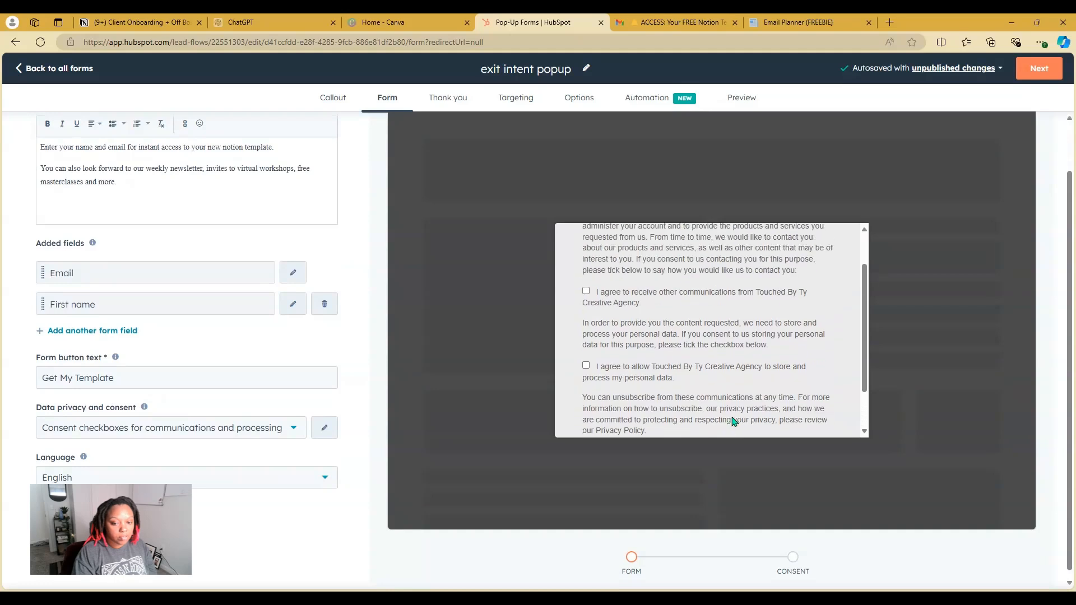
scroll(731, 414, up, 1)
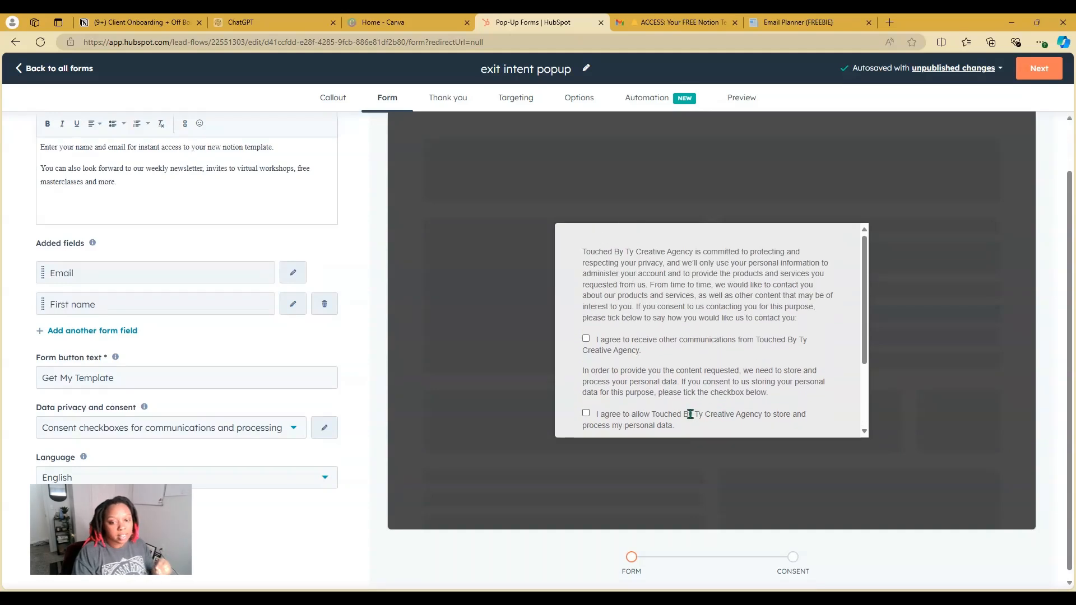
scroll(687, 418, down, 2)
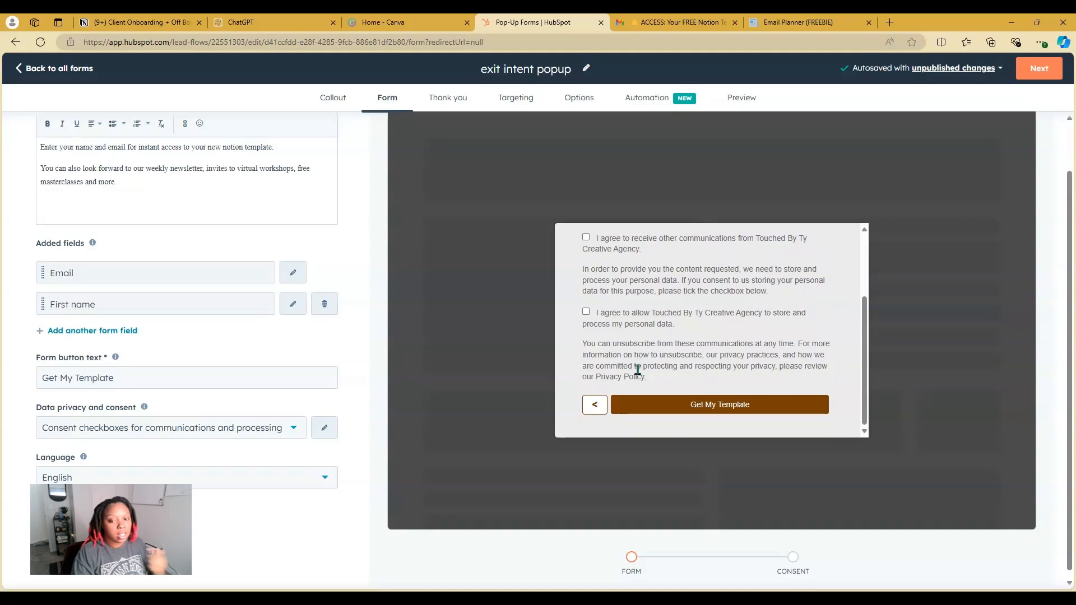
scroll(650, 364, up, 2)
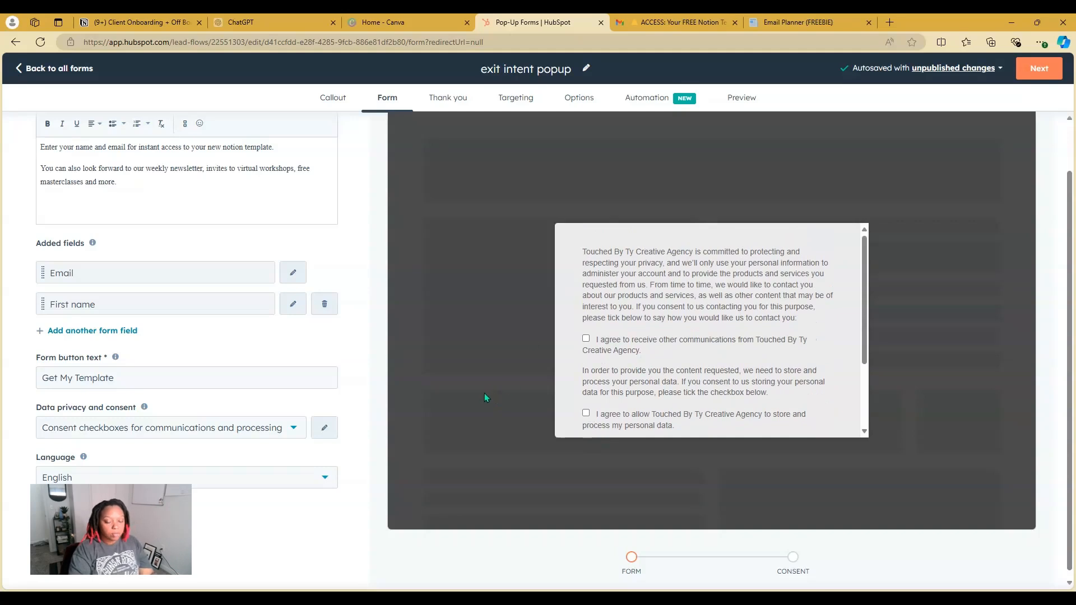
scroll(207, 368, up, 1)
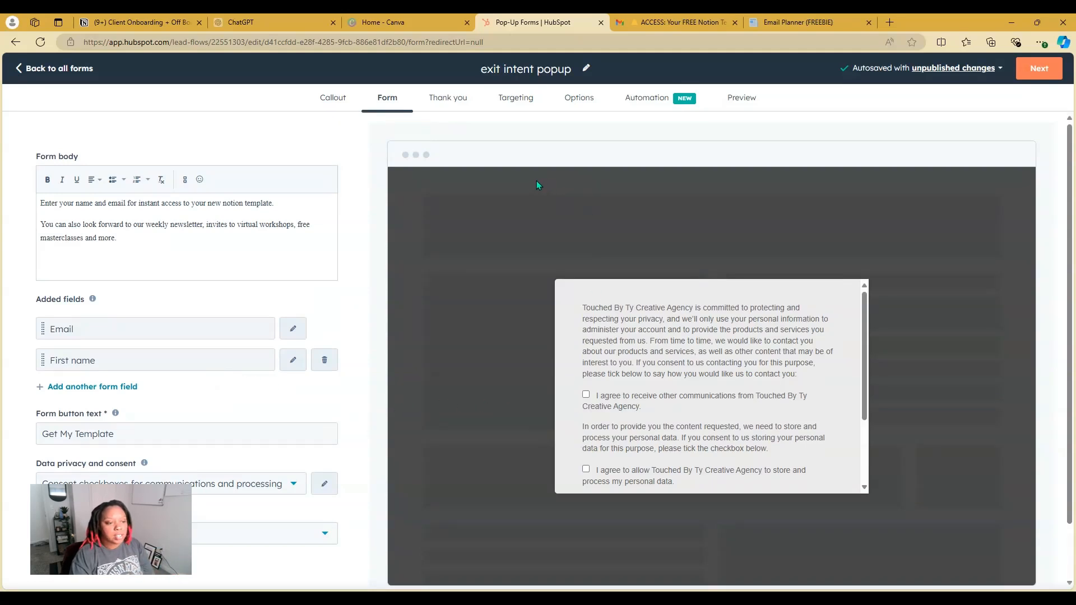
- Replace the thank-you text with 'Congratulations! Check your inbox for your new notion template, Business Bestie!'
click(463, 106)
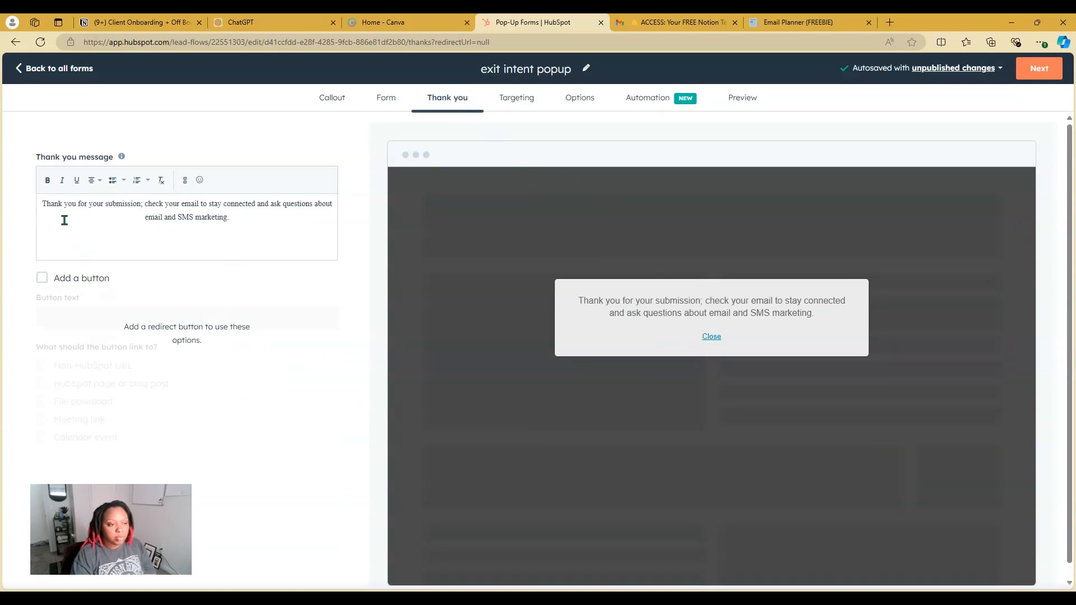
drag(50, 207, 219, 218)
click(217, 216)
drag(42, 205, 273, 228)
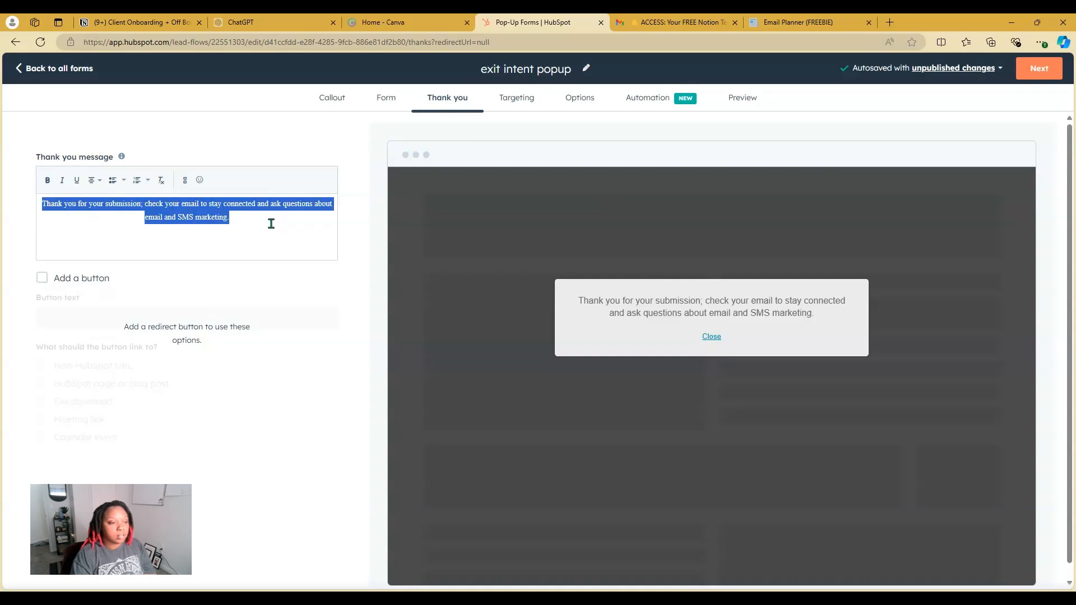
text(Congratulations on your)
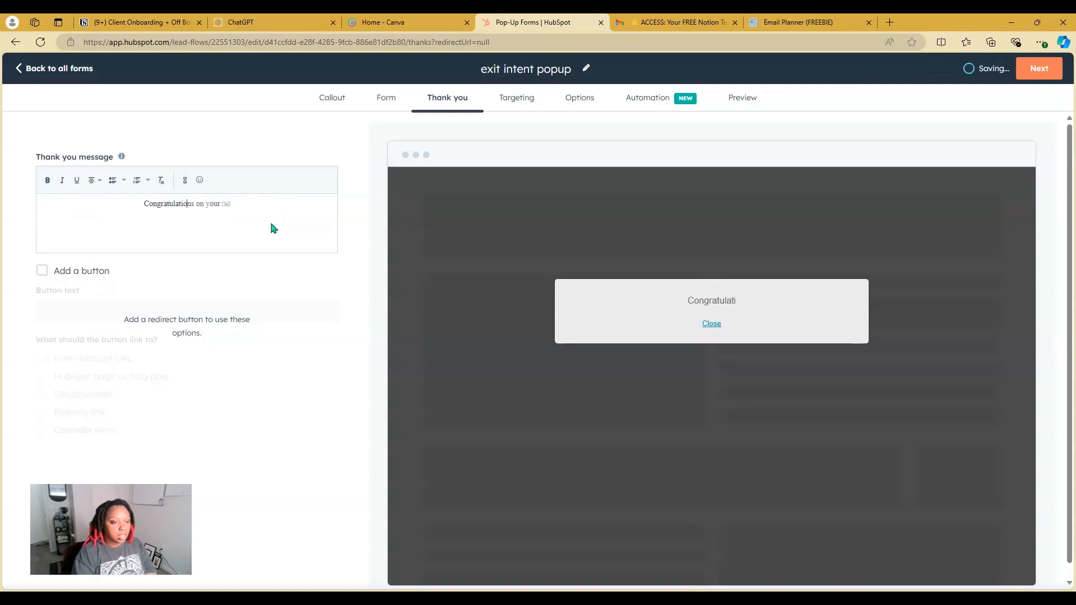
key(BackSpace)
key(BackSpace)
key(BackSpace)
key(BackSpace)
key(BackSpace)
key(BackSpace)
key(BackSpace)
key(BackSpace)
text(! Check your inbox for your new)
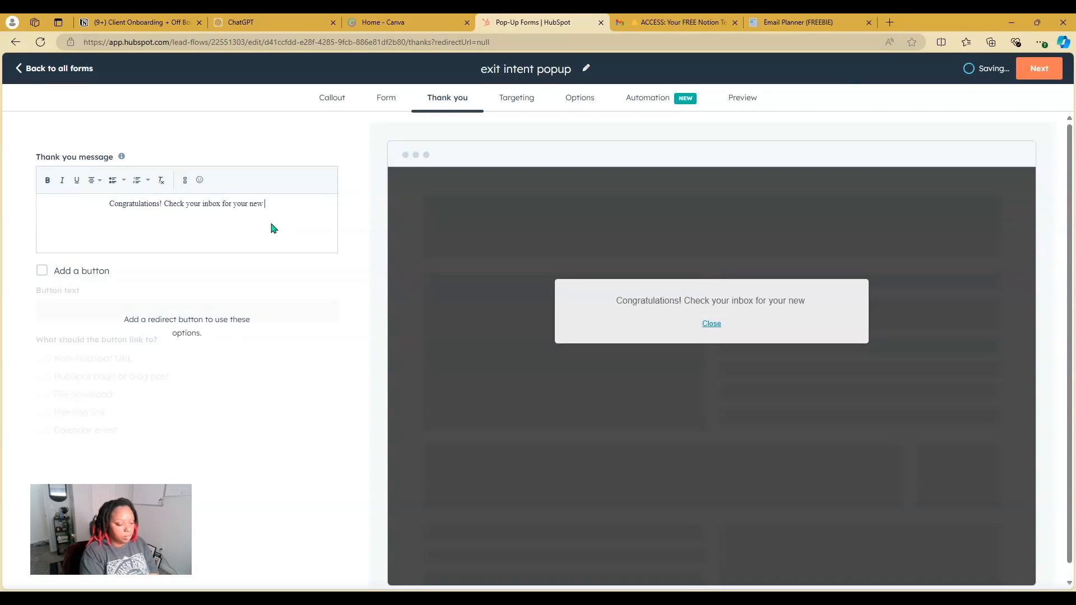
text( notion)
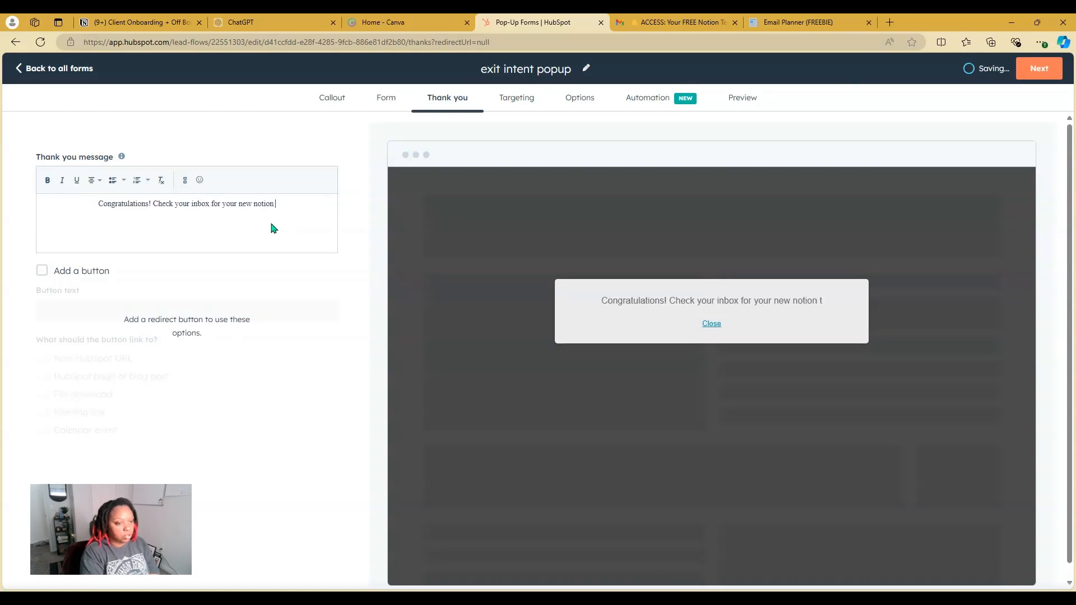
text( template, b)
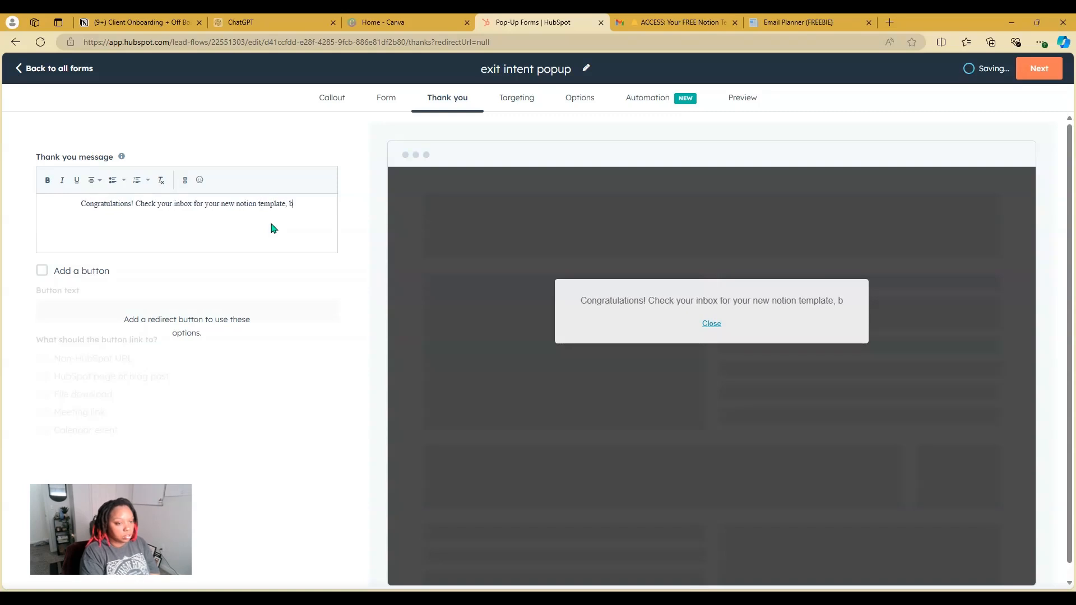
key(BackSpace)
text(Busine)
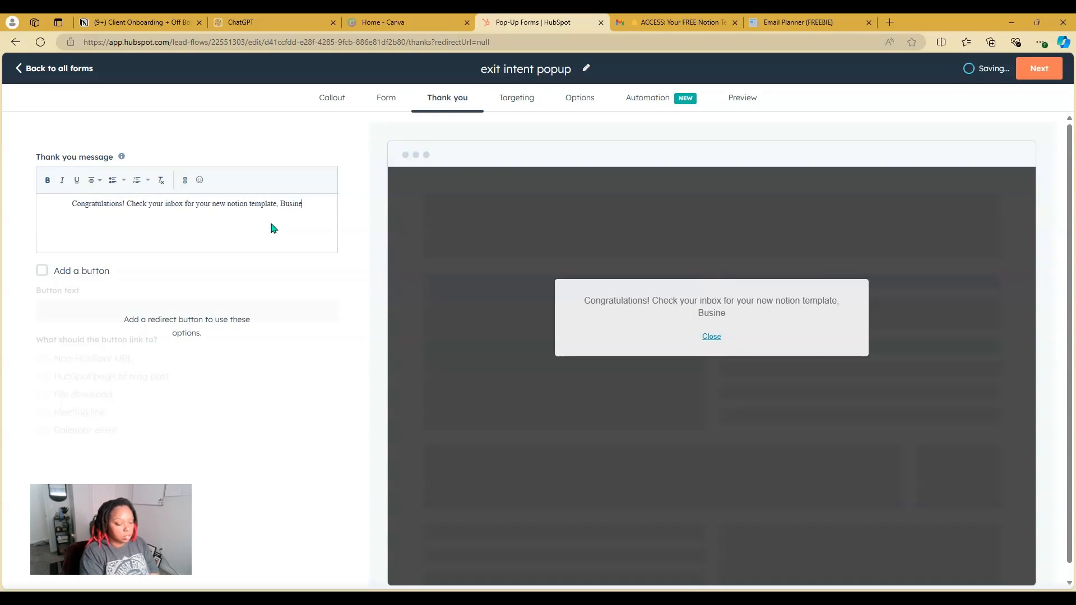
text(ss Bestie@!)
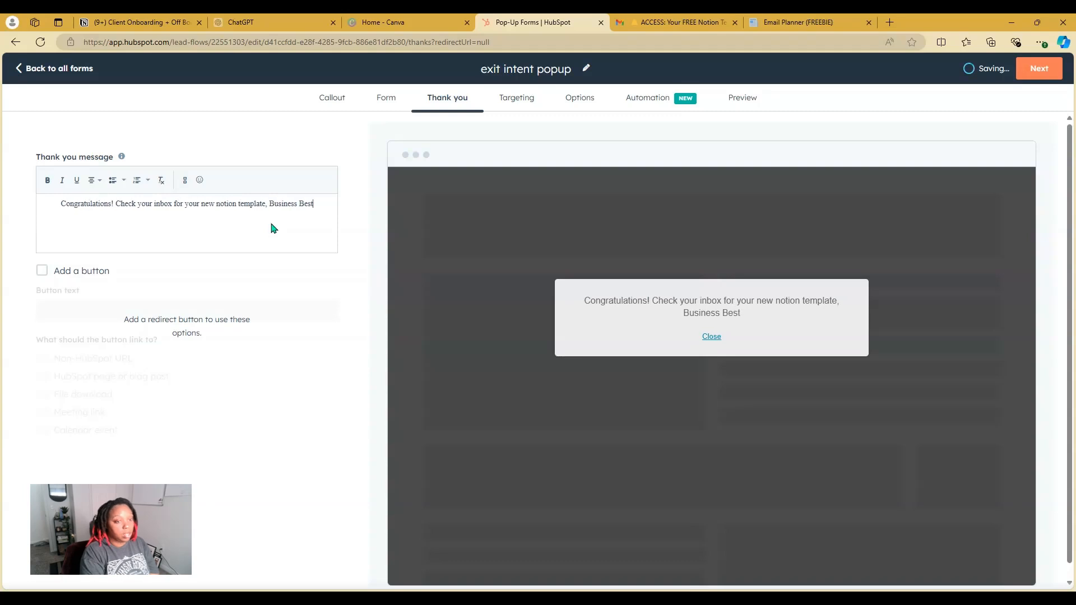
key(BackSpace)
key(BackSpace)
text(!)
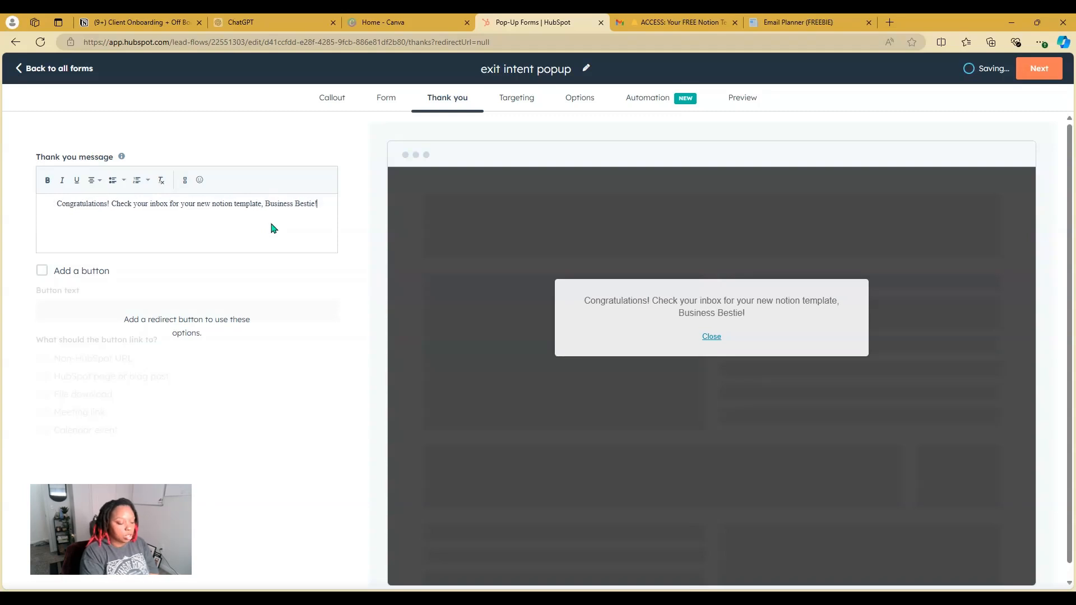
click(522, 94)
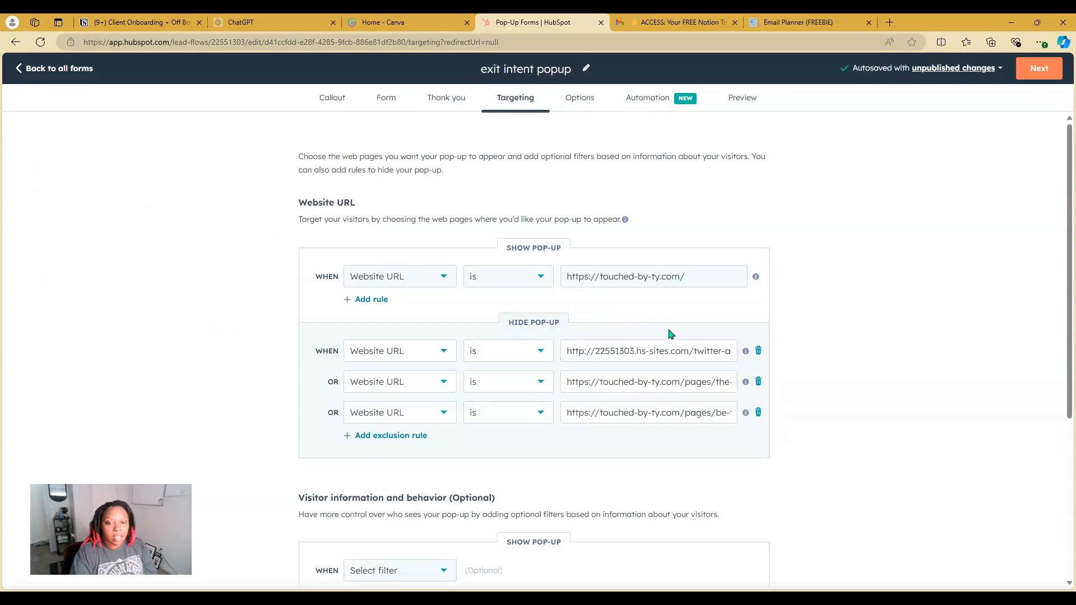
- Inspect the full hidden-page URLs in the targeting settings, leaving them unchanged
drag(632, 351, 742, 353)
drag(649, 383, 749, 382)
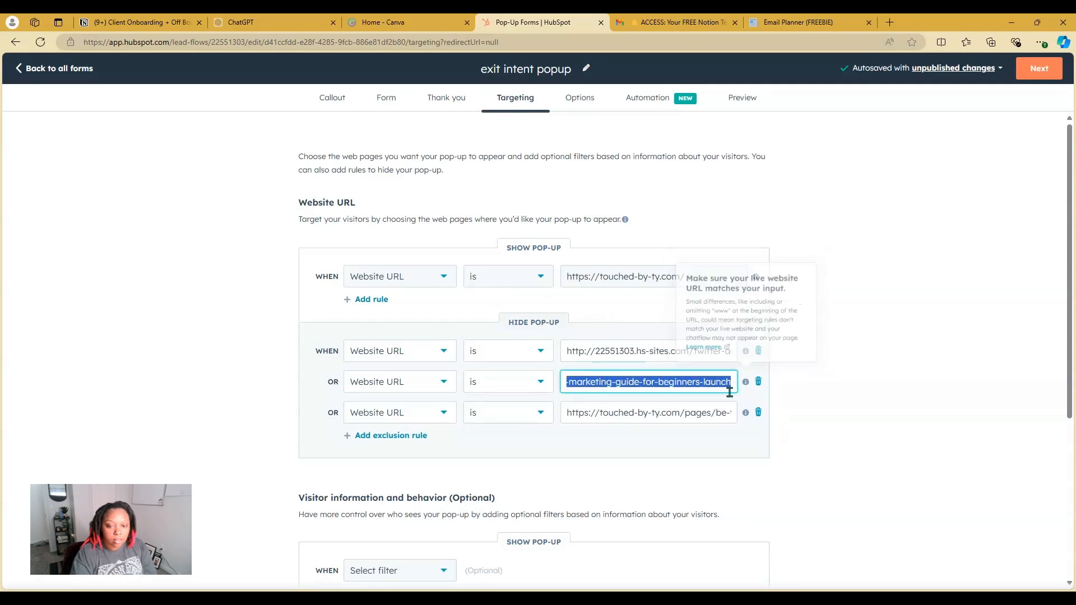
drag(623, 413, 729, 414)
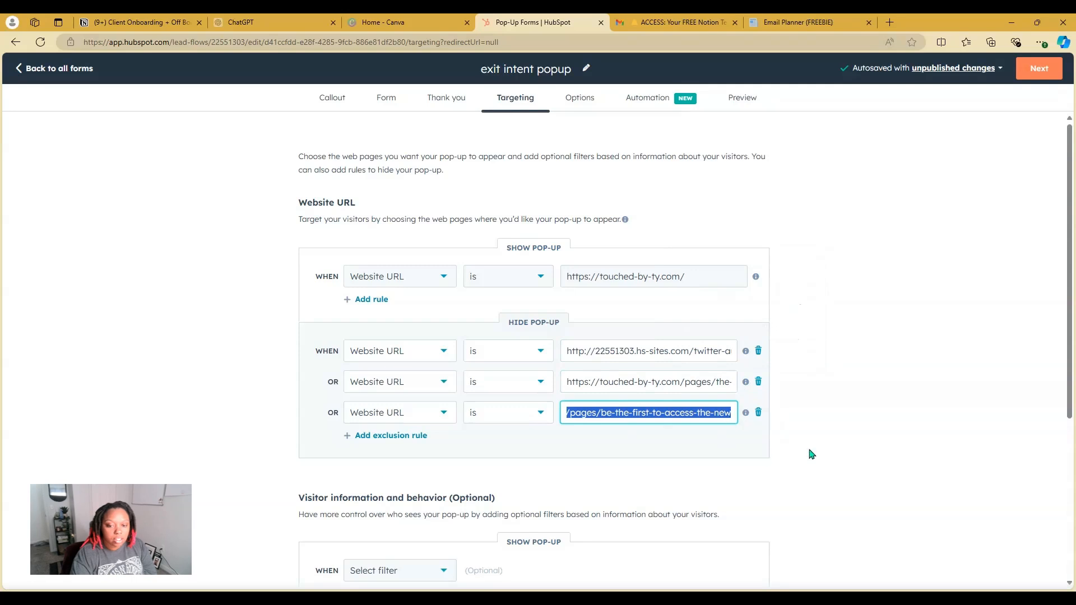
click(905, 388)
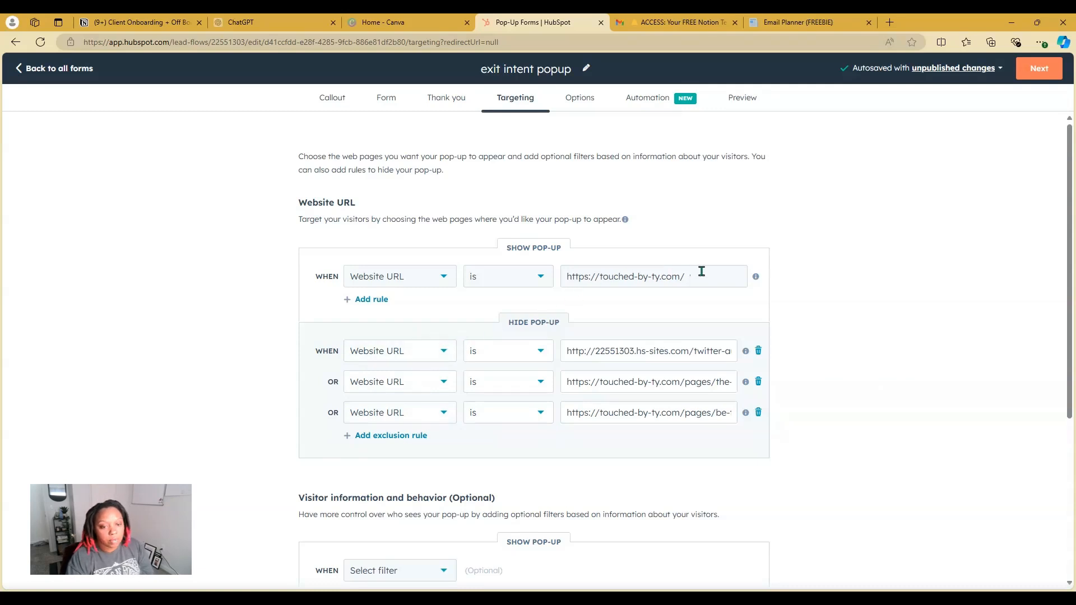
- Review the rest of the targeting page, then switch to Options with lifecycle stage Subscriber
scroll(482, 333, down, 3)
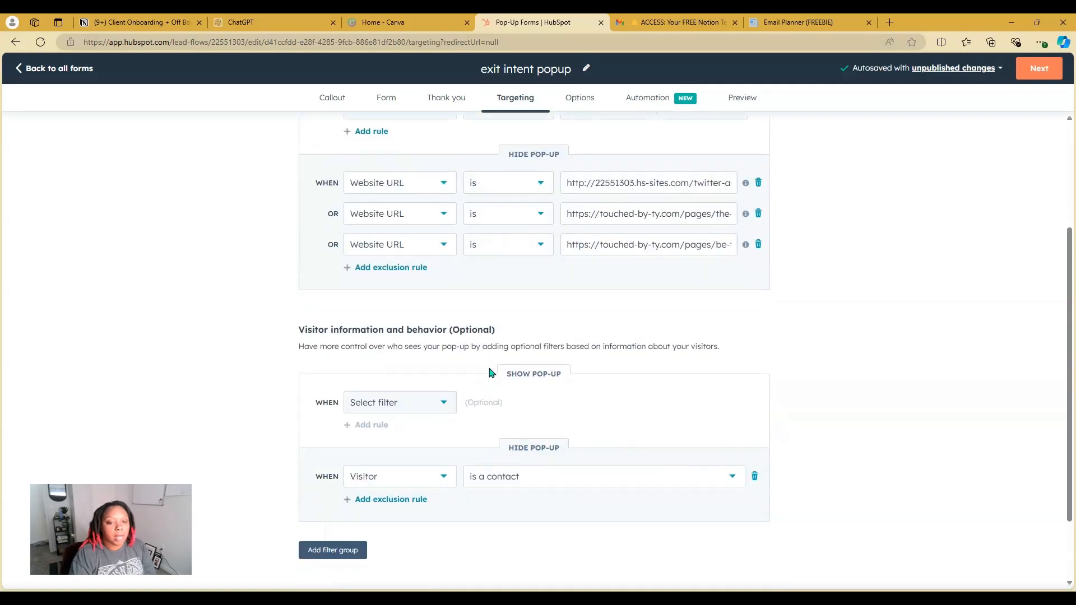
scroll(493, 371, up, 2)
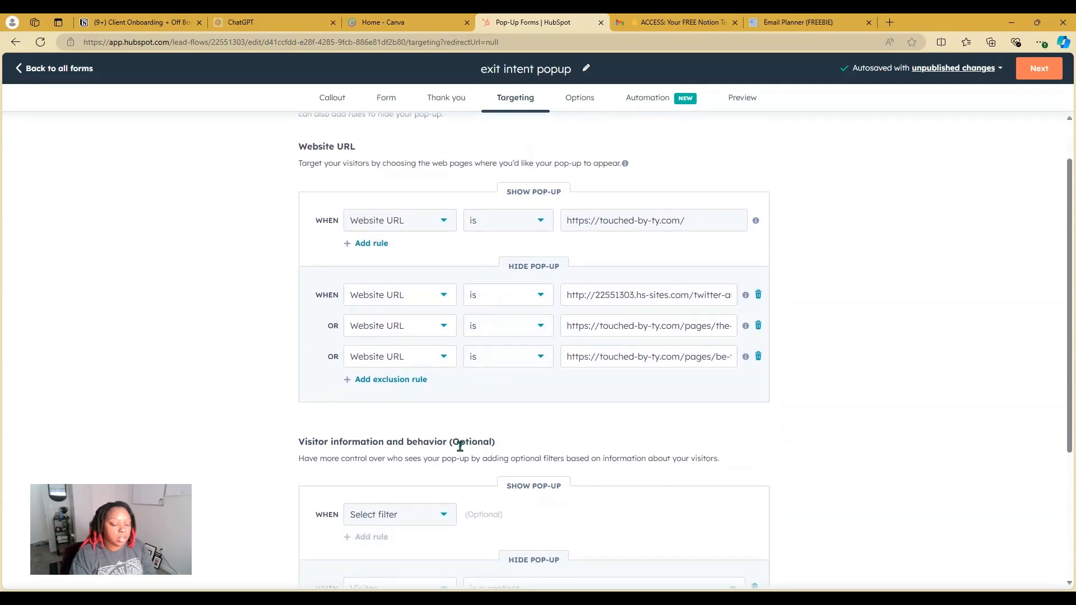
scroll(470, 454, down, 3)
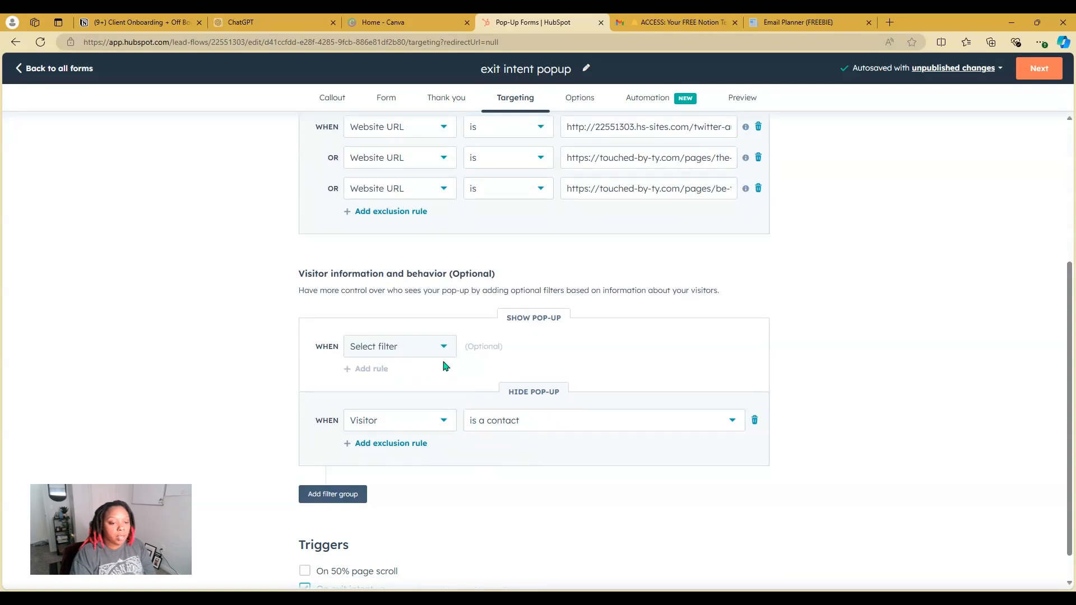
scroll(437, 487, down, 1)
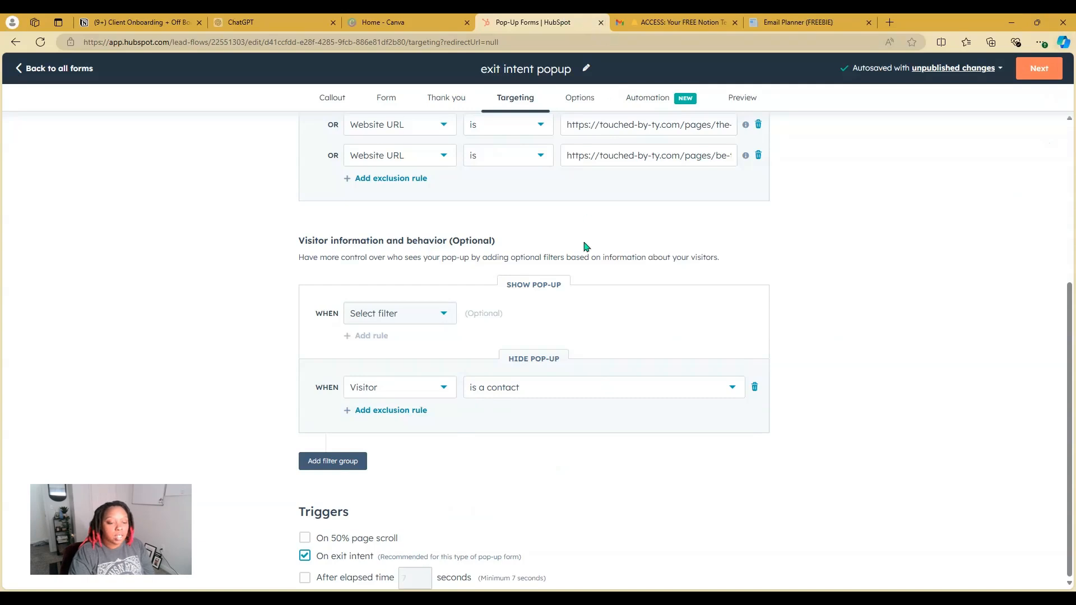
scroll(584, 246, up, 5)
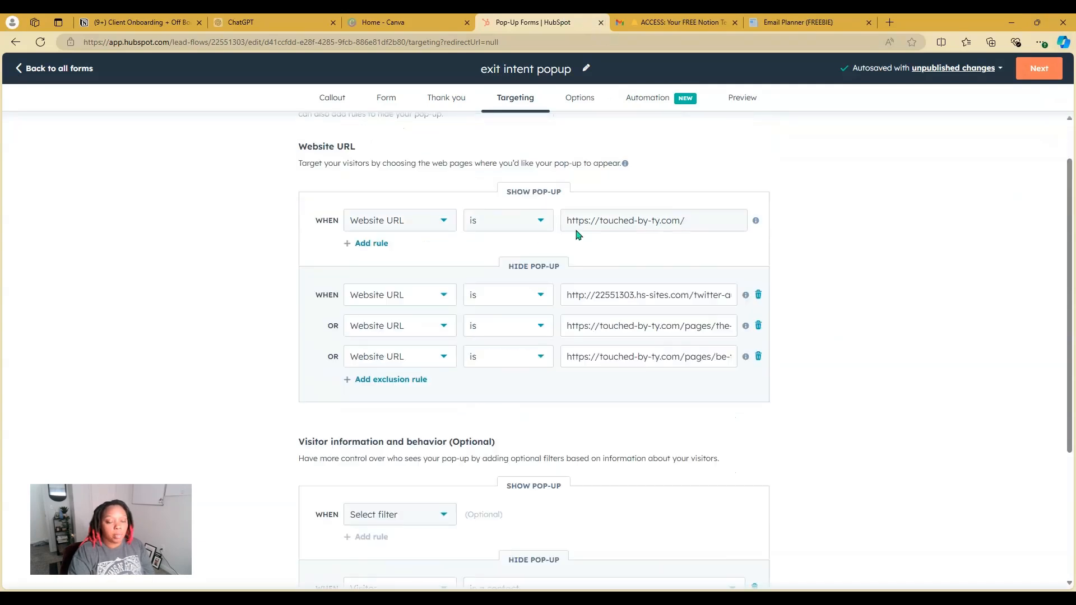
click(593, 106)
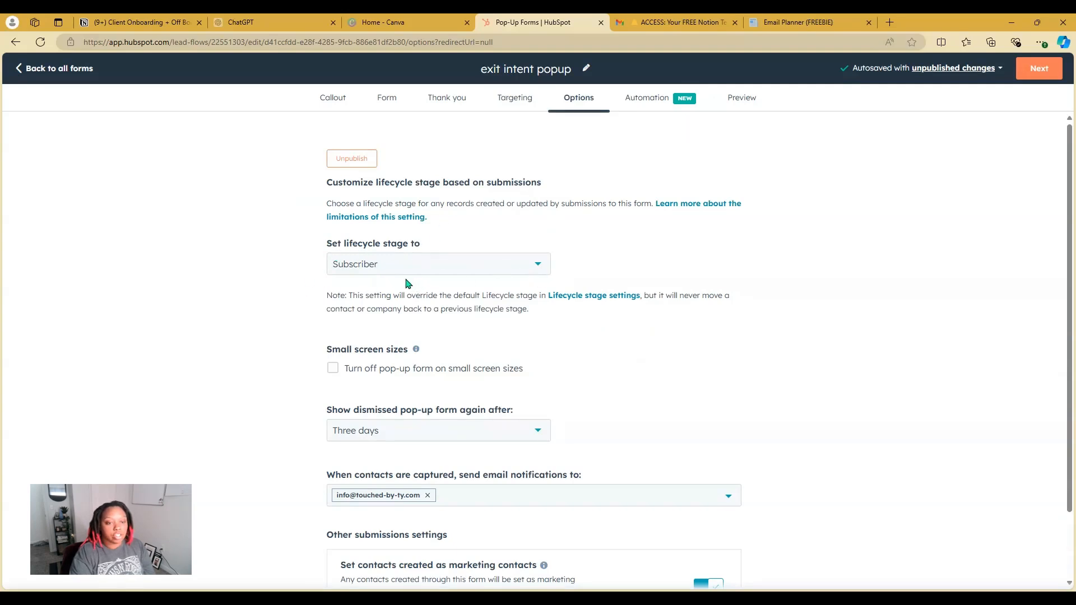
- Leave the lifecycle stage on Subscriber, review the Options page, and continue to Automation
click(461, 270)
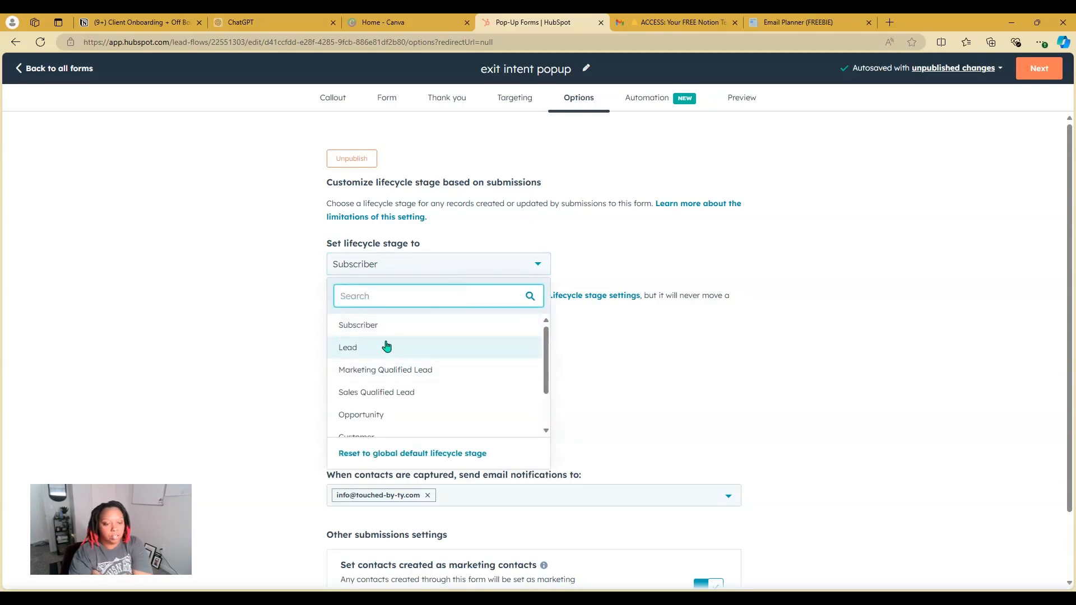
scroll(398, 393, down, 2)
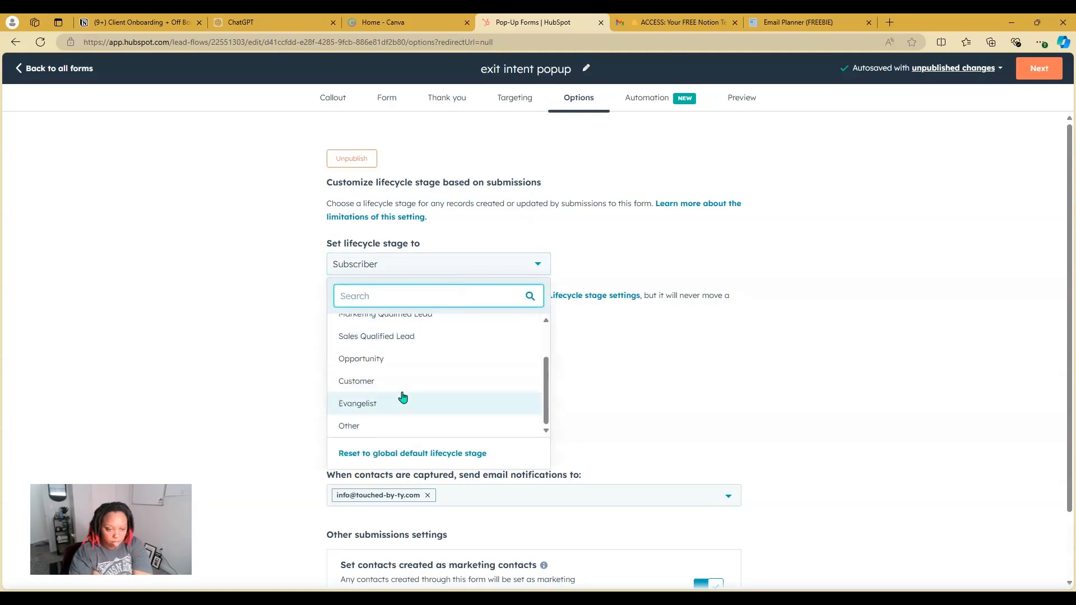
click(900, 278)
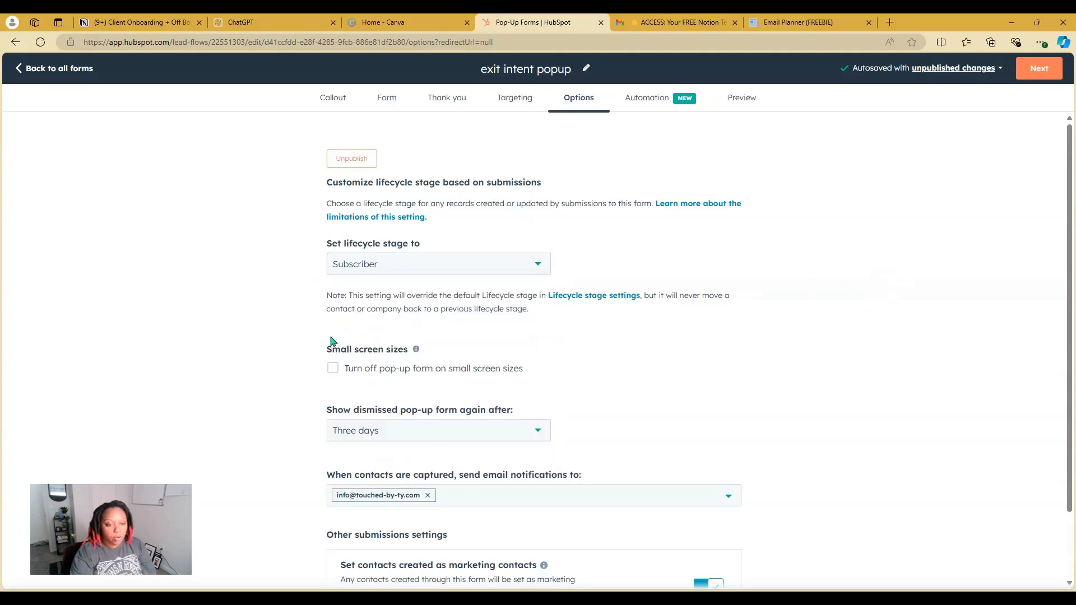
scroll(530, 378, down, 1)
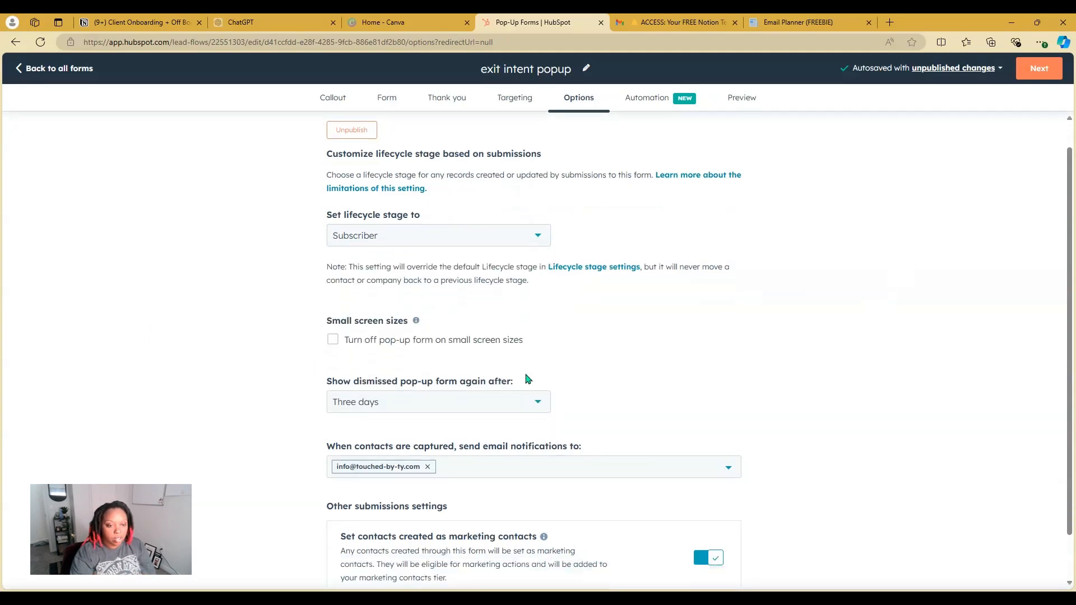
scroll(527, 379, down, 2)
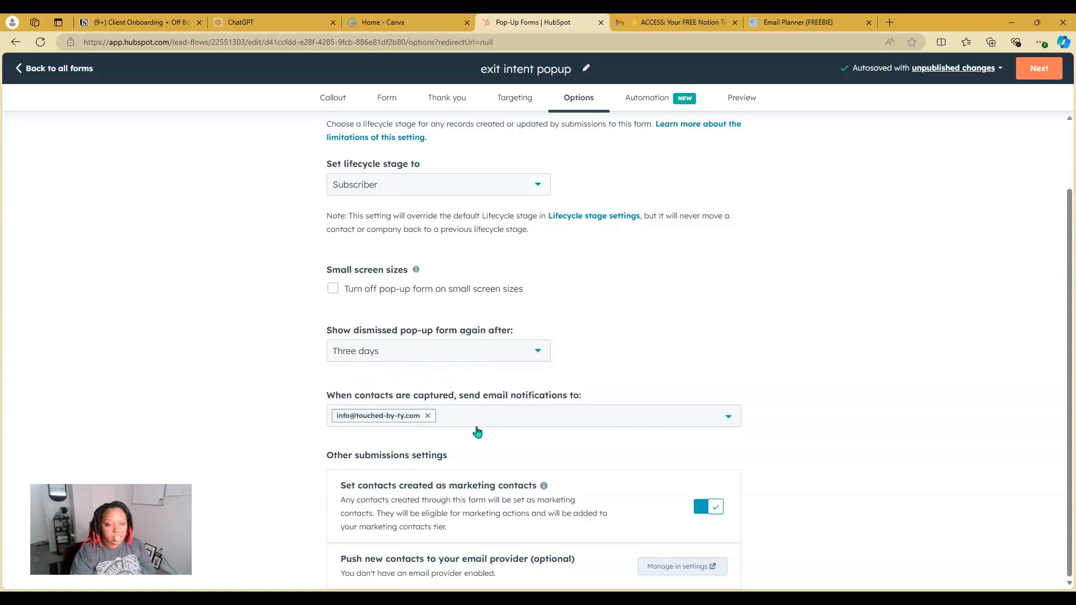
scroll(479, 431, up, 2)
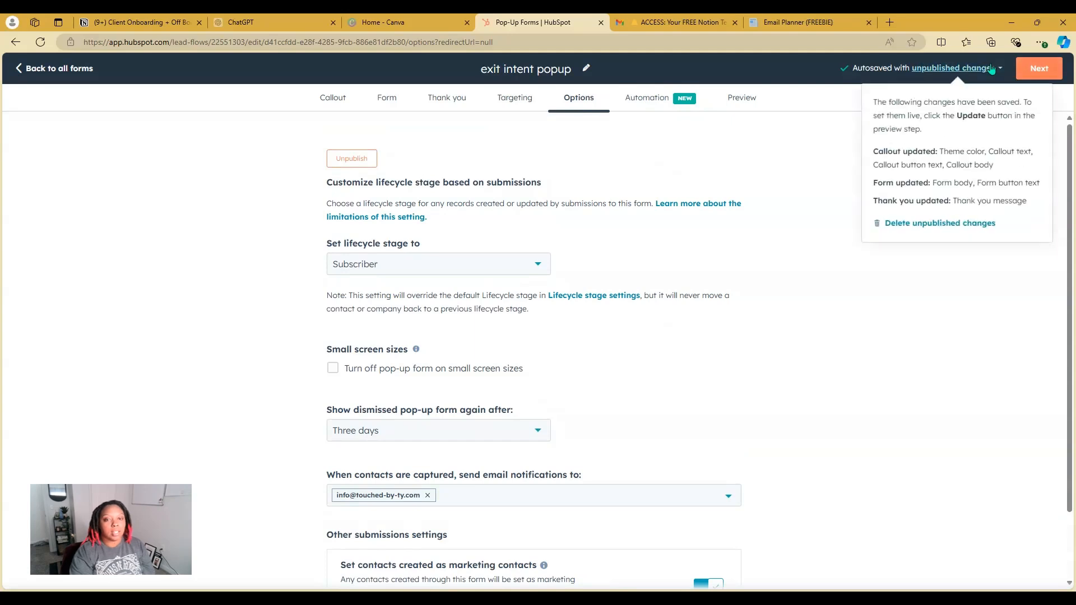
click(1026, 71)
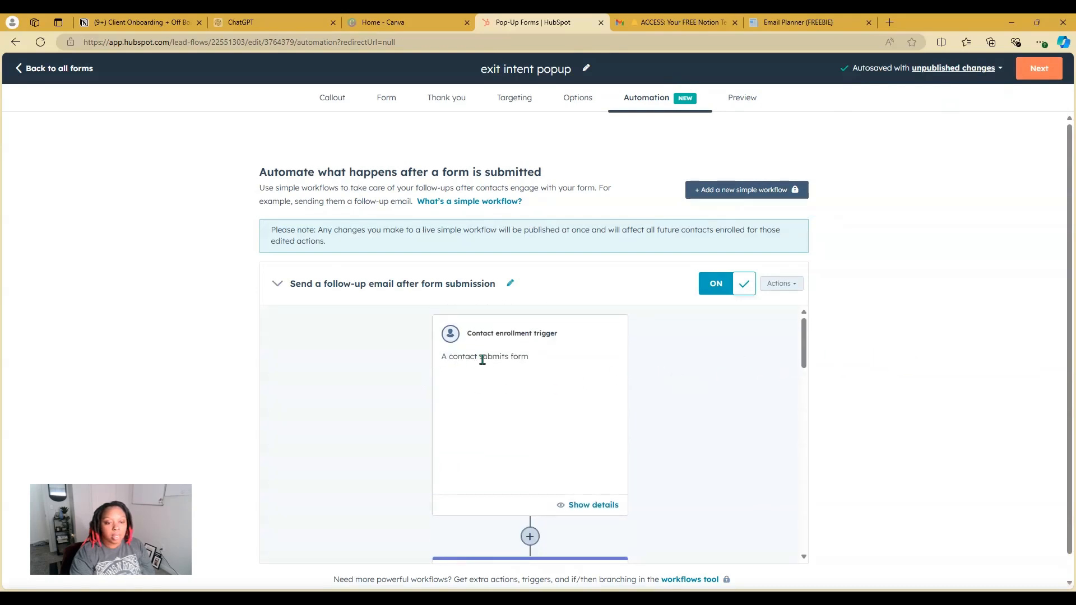
- Scroll through the workflow's Send '1st opt in email' and Add to static list steps
scroll(535, 369, down, 1)
scroll(533, 371, down, 4)
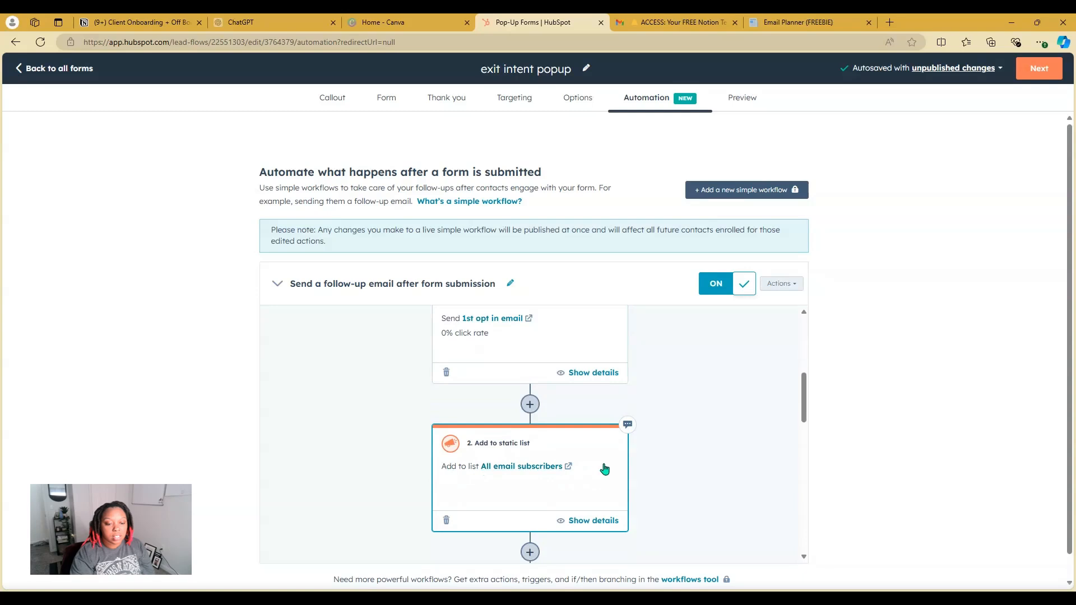
scroll(620, 470, up, 3)
scroll(583, 487, down, 3)
scroll(584, 488, down, 1)
scroll(518, 454, up, 3)
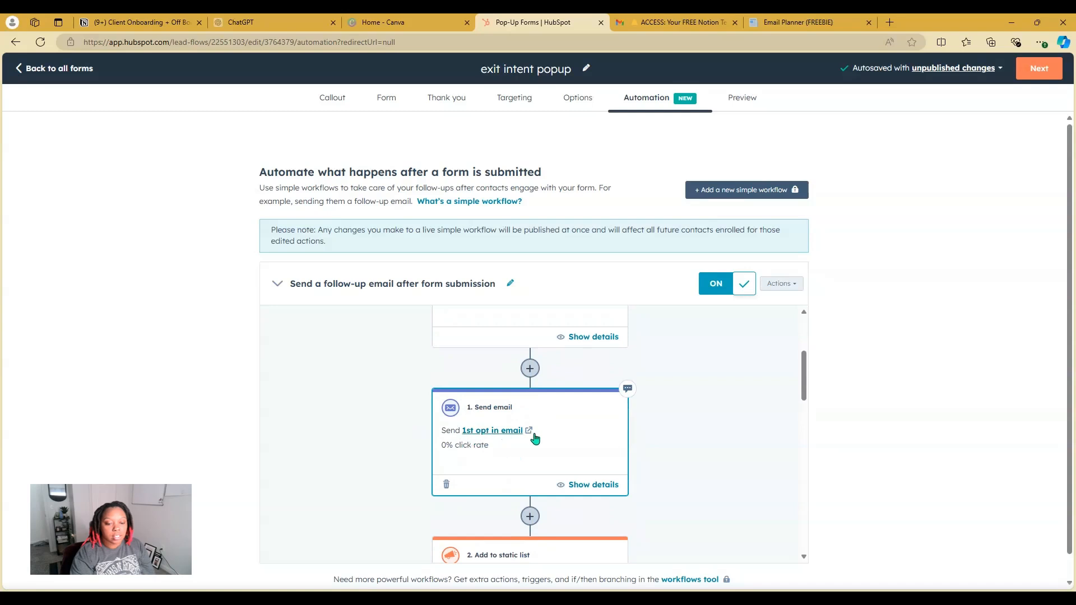
- Open the '1st opt in email' in a new tab and preview its full content
click(507, 433)
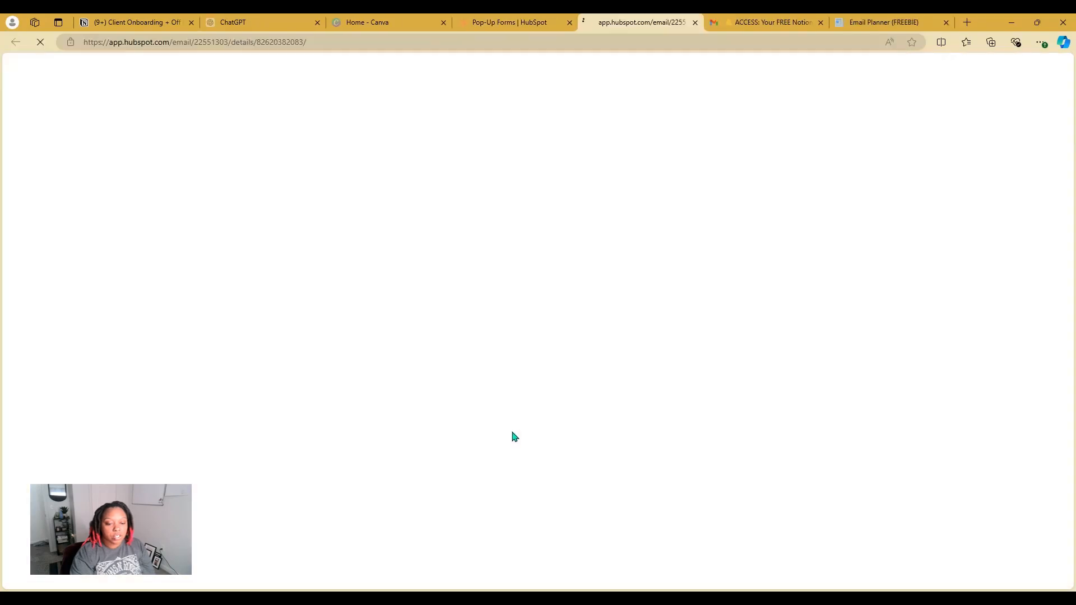
mouse_move(307, 245)
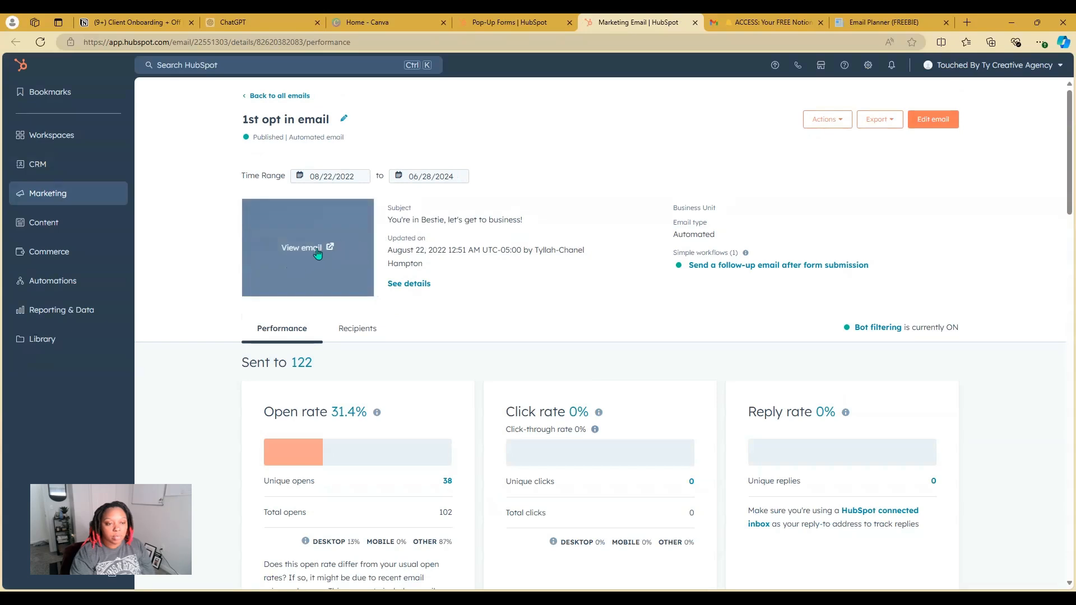
click(316, 250)
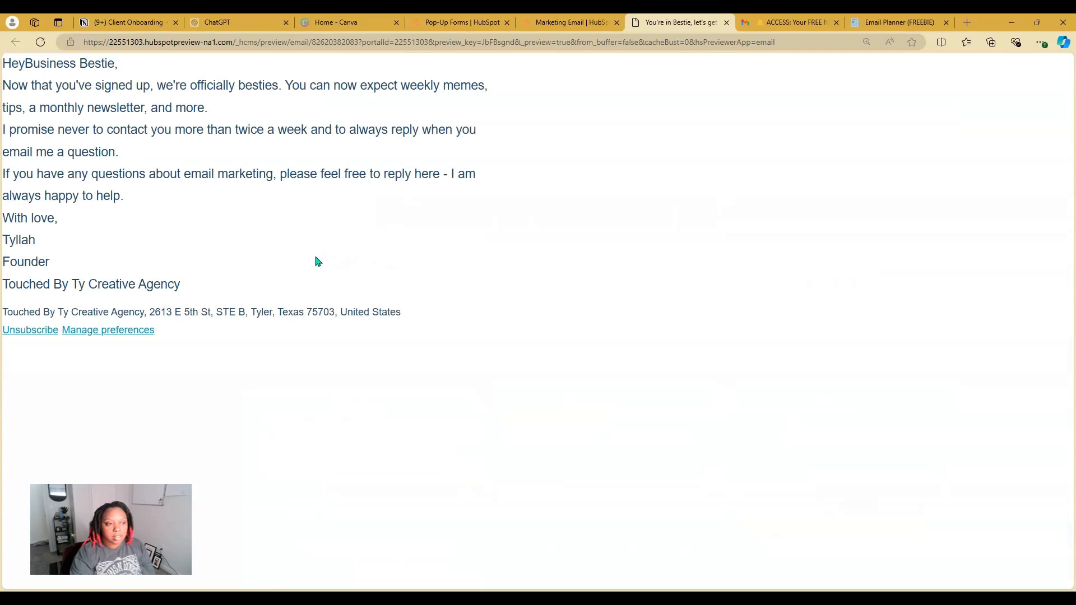
drag(3, 63, 34, 64)
click(132, 86)
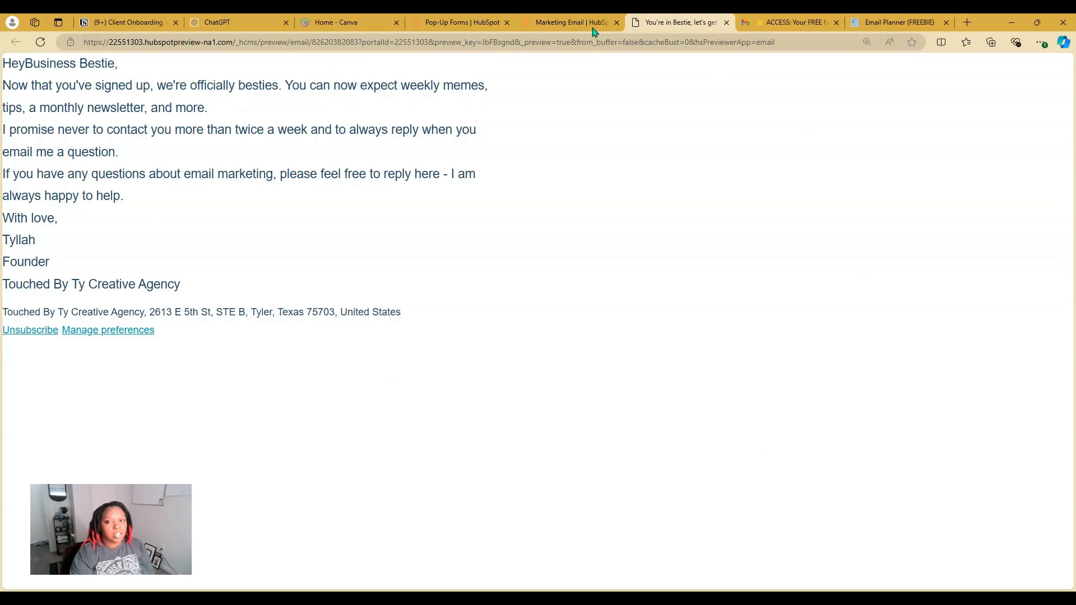
- Compare the workflow's send email step with the email, reread the preview, then close it
click(559, 20)
click(480, 21)
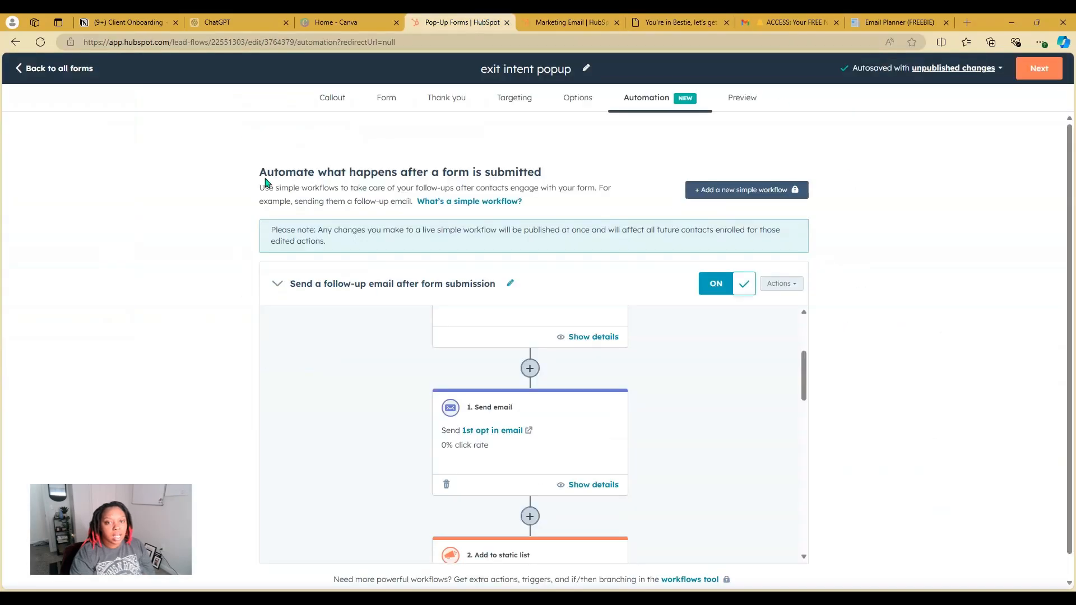
click(622, 430)
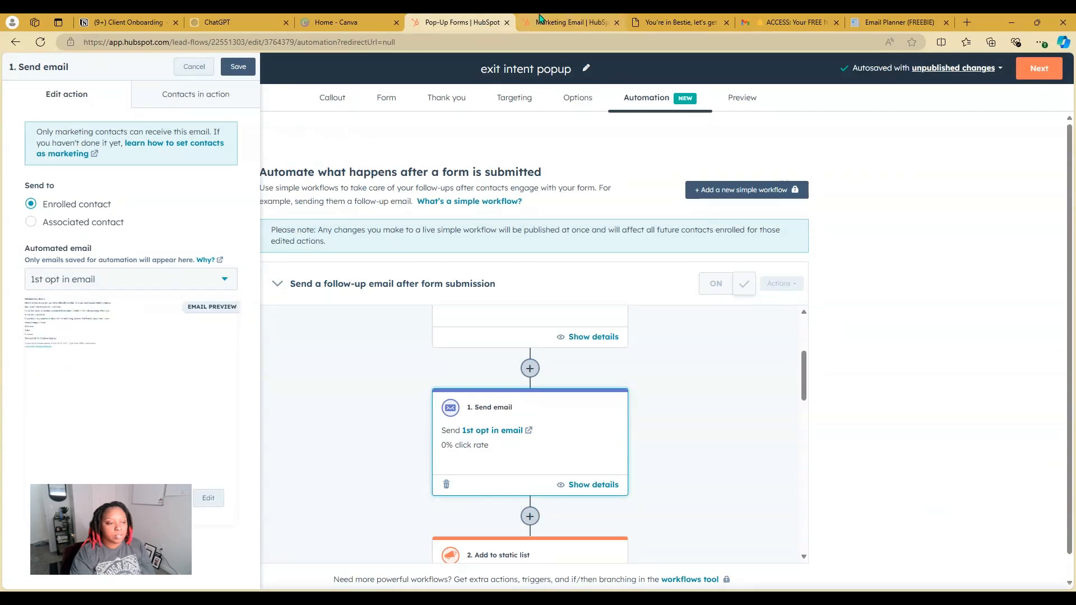
click(563, 22)
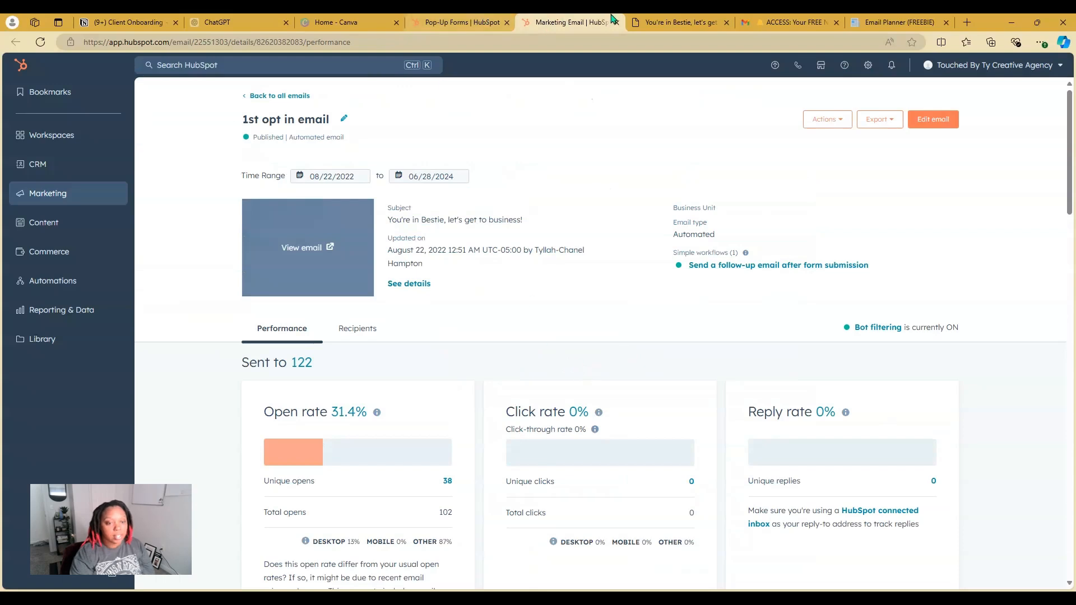
click(649, 20)
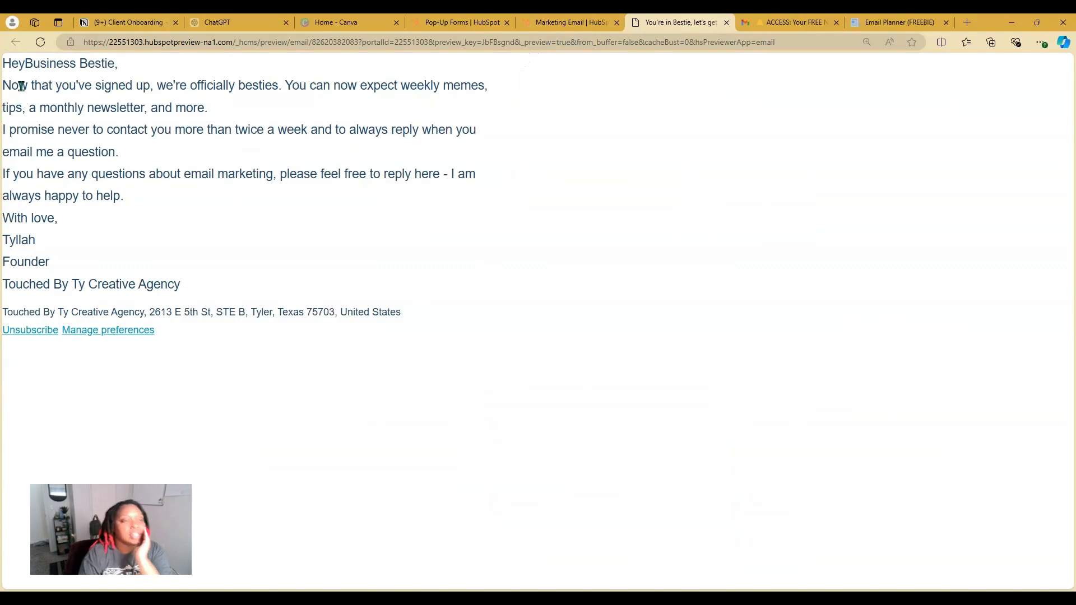
drag(17, 90, 368, 110)
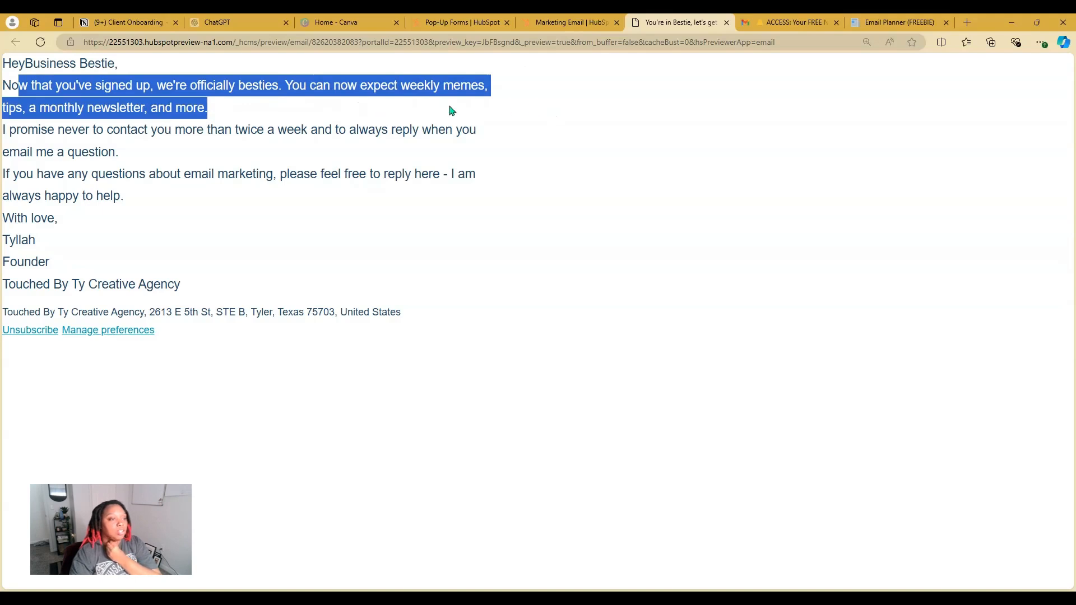
click(371, 252)
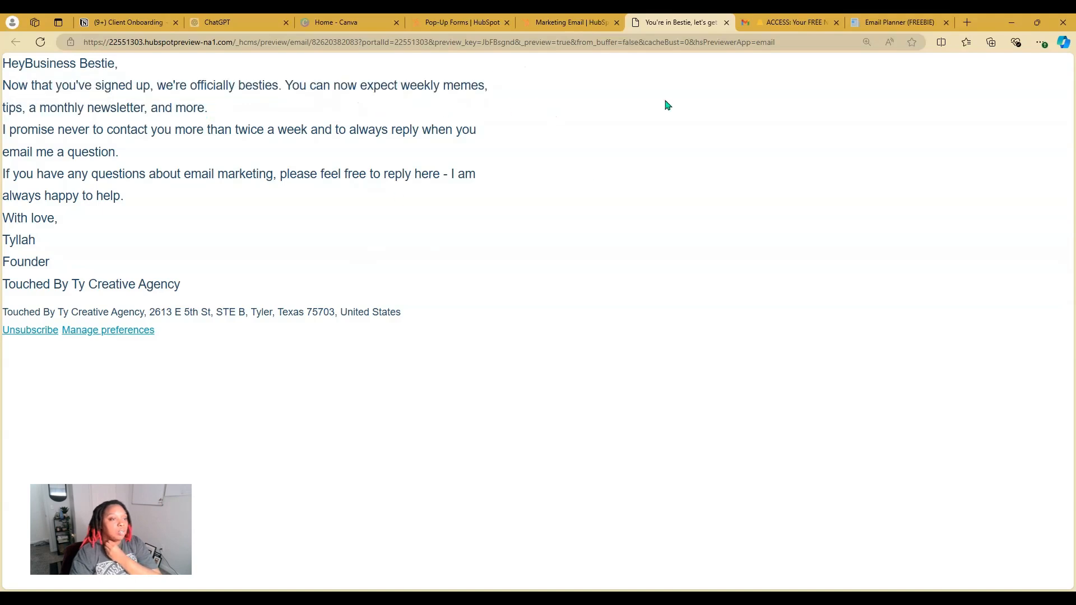
click(727, 23)
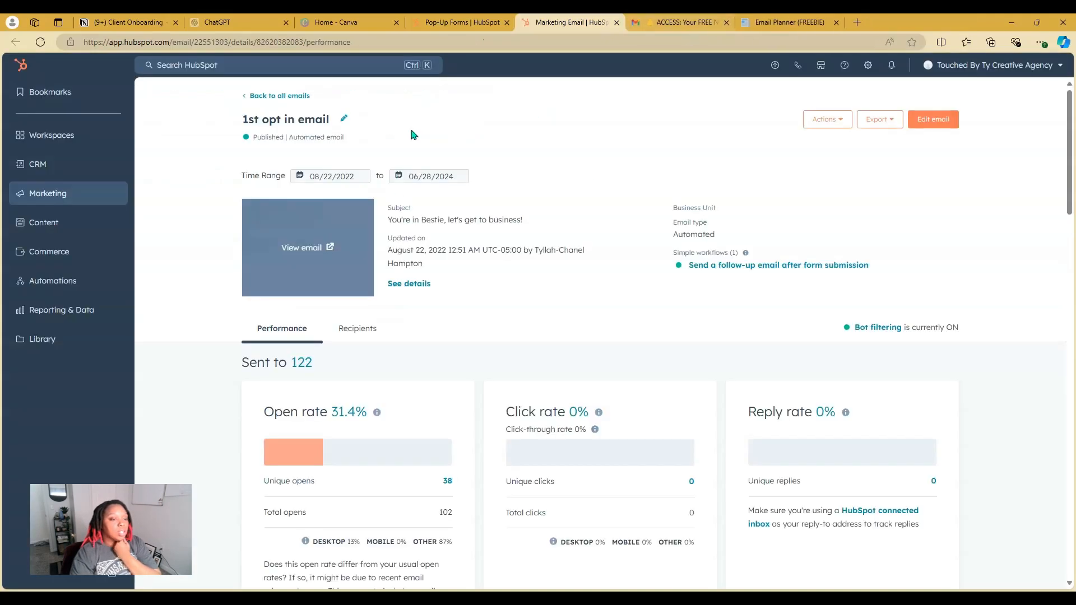
- Filter all marketing emails by 'notion', after first trying 'freebi', to find Free Notion Template (Email Planner)
click(286, 99)
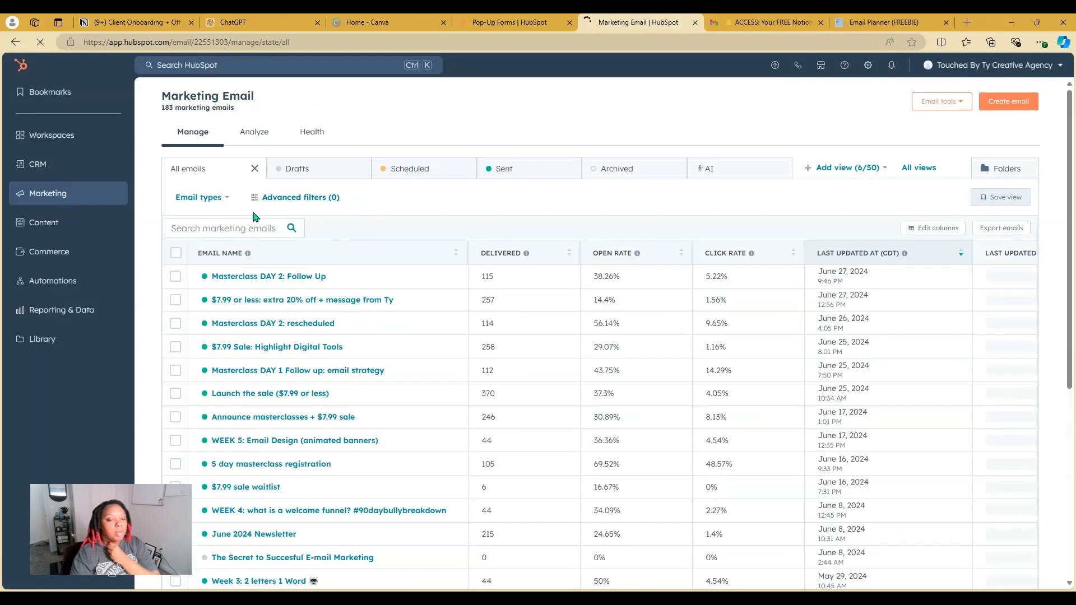
click(227, 227)
text(freebie)
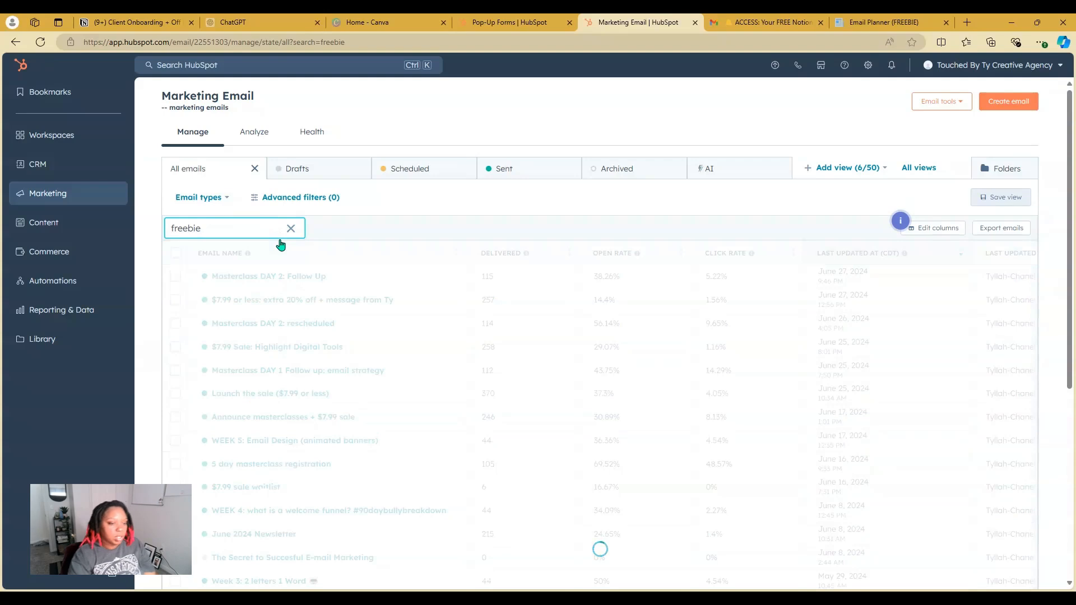
click(290, 229)
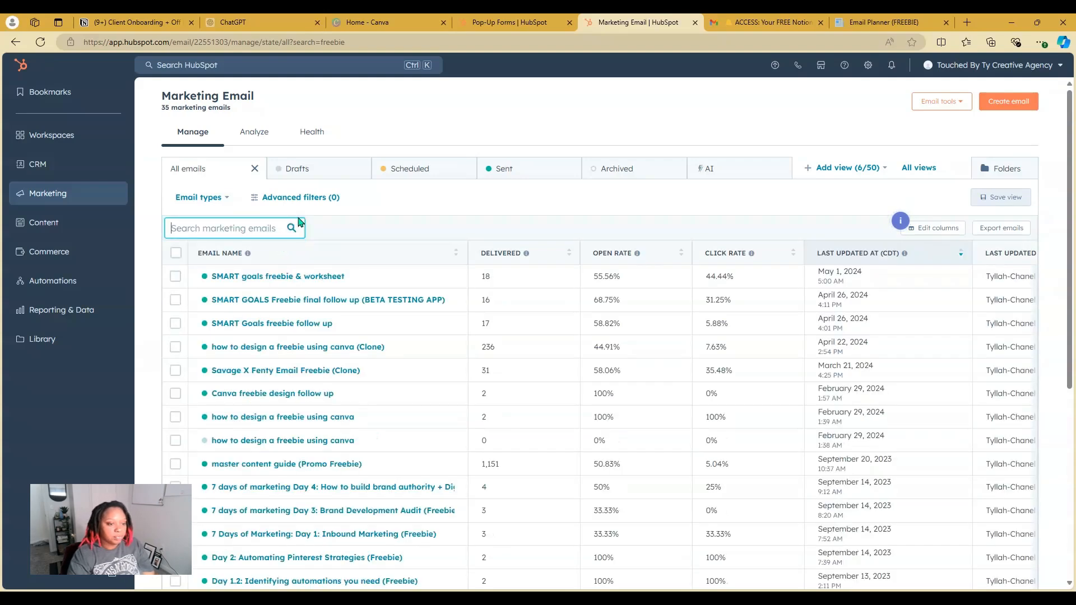
text(notion)
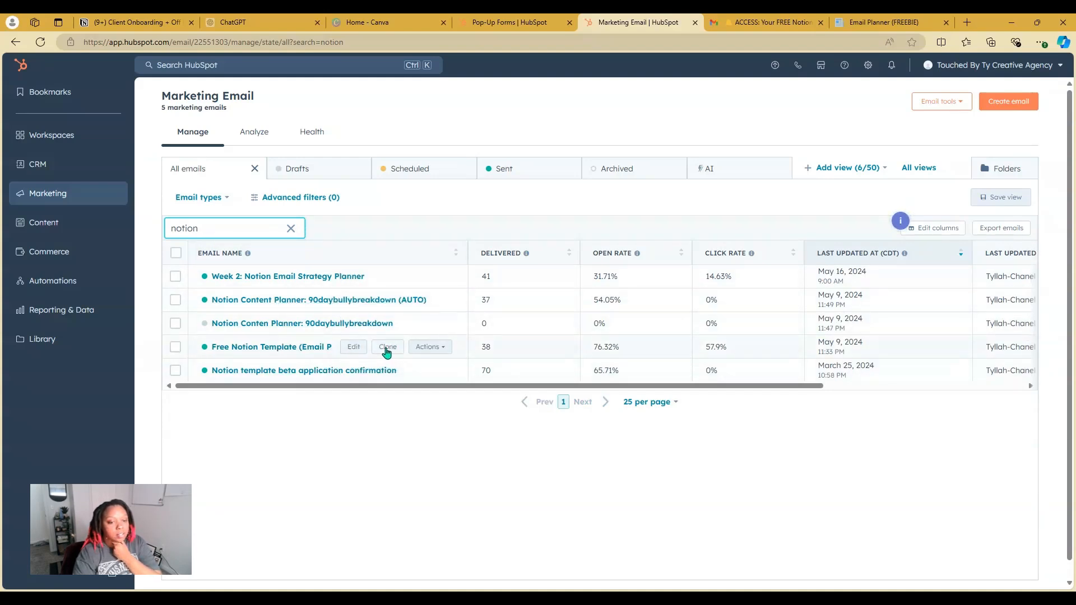
- Clone Free Notion Template (Email Planner) as an Automated email
click(387, 347)
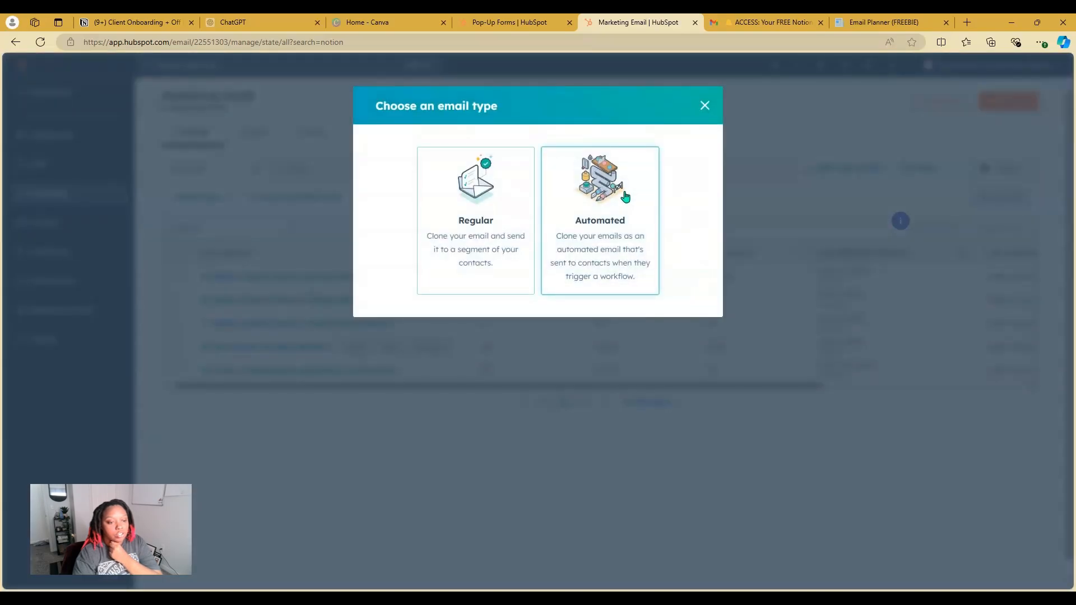
click(627, 196)
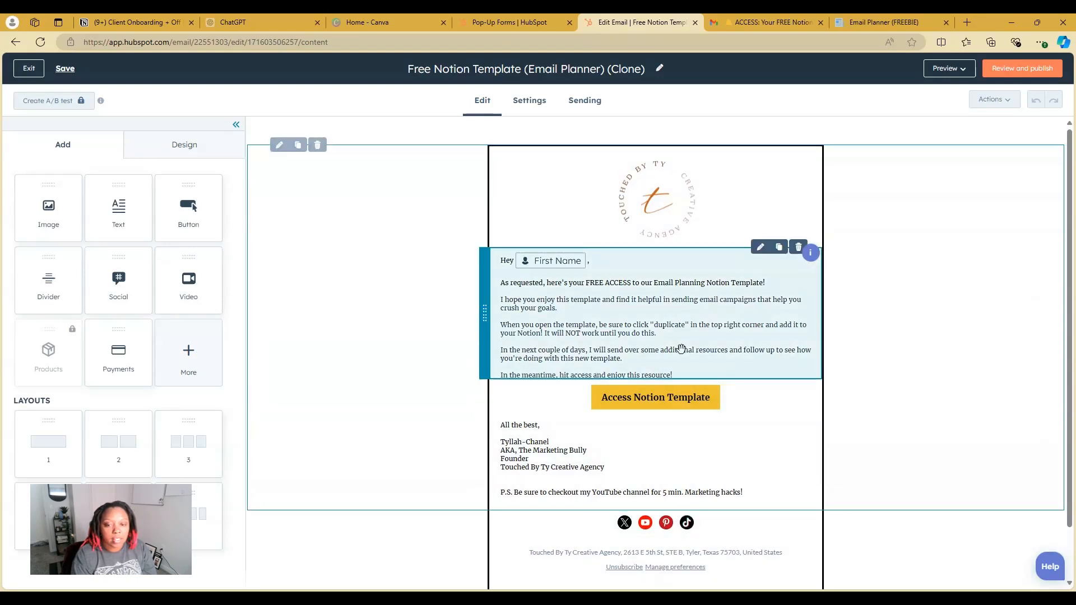
- Make the paragraph about duplicating the template bold
click(644, 333)
drag(679, 335, 496, 325)
click(575, 130)
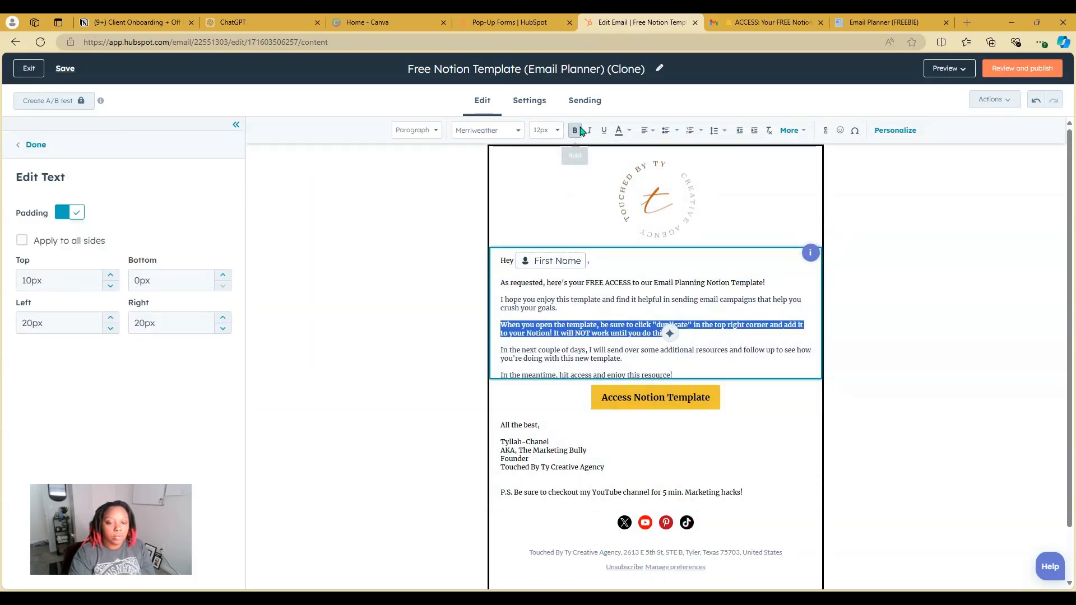
click(611, 343)
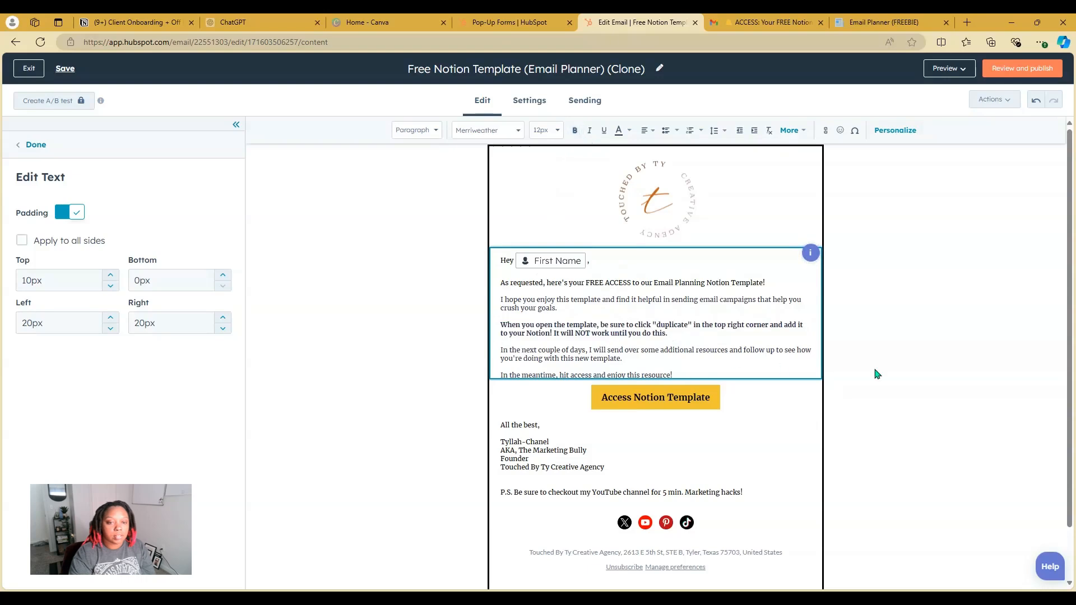
click(955, 390)
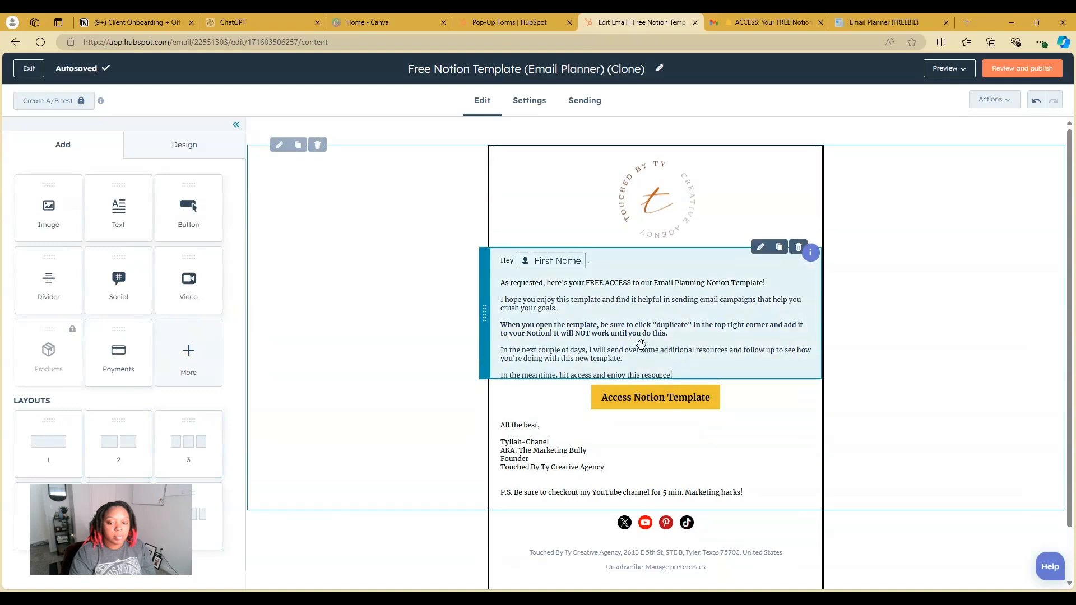
- End the follow-up sentence with 'and how your email marketing is going.'
click(621, 358)
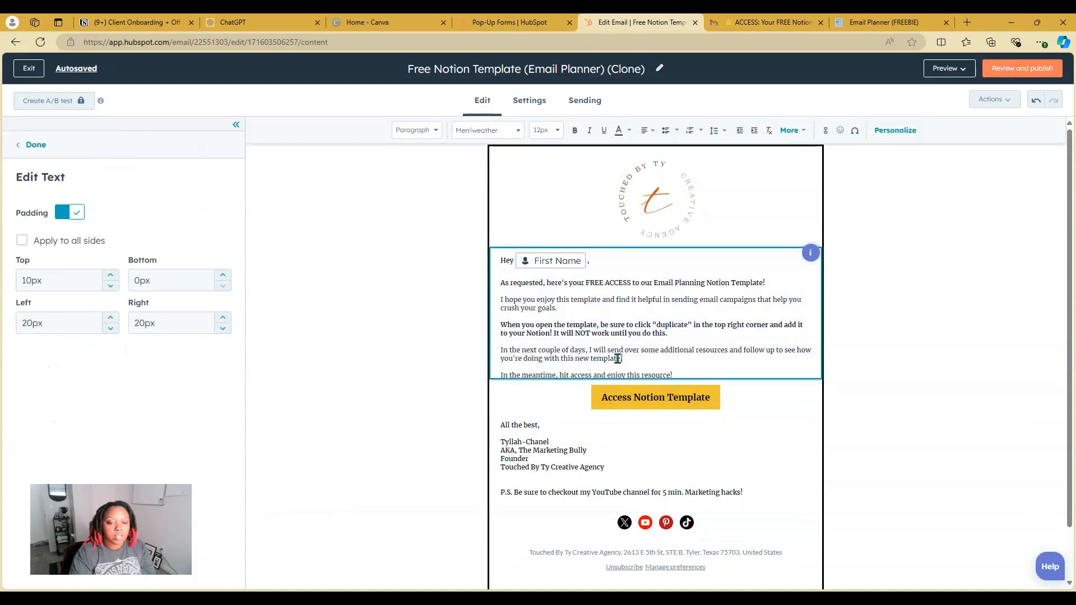
key(BackSpace)
text(and how your)
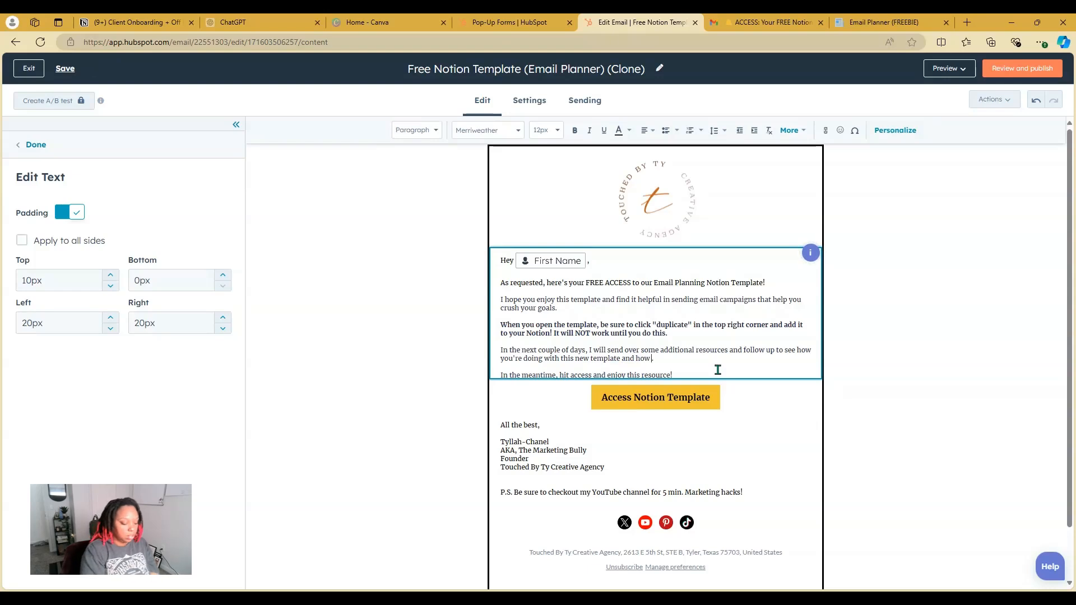
text( em)
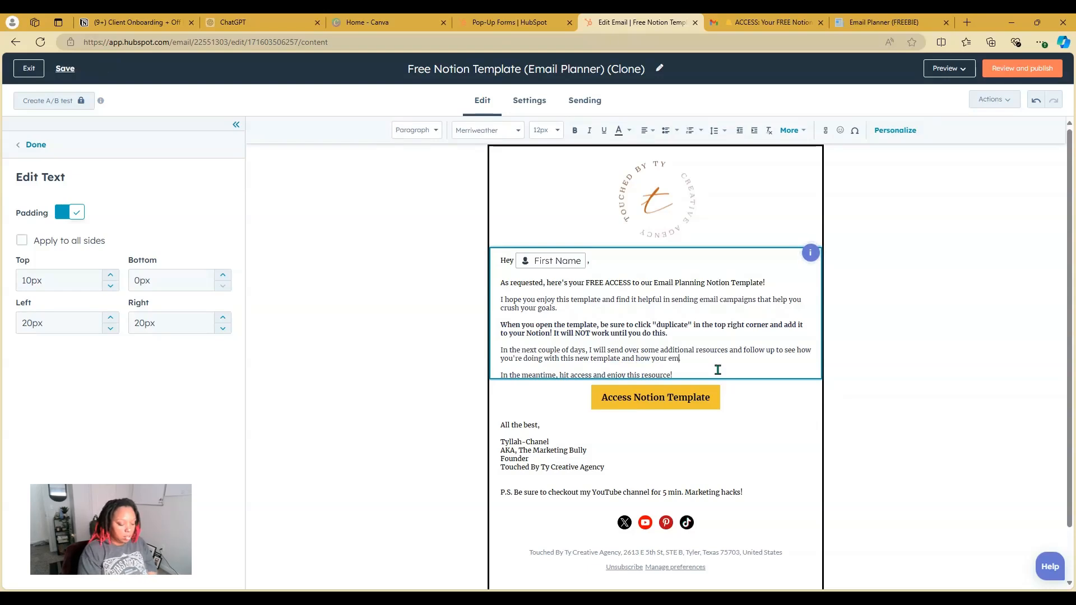
text(ail marketing is goibng.)
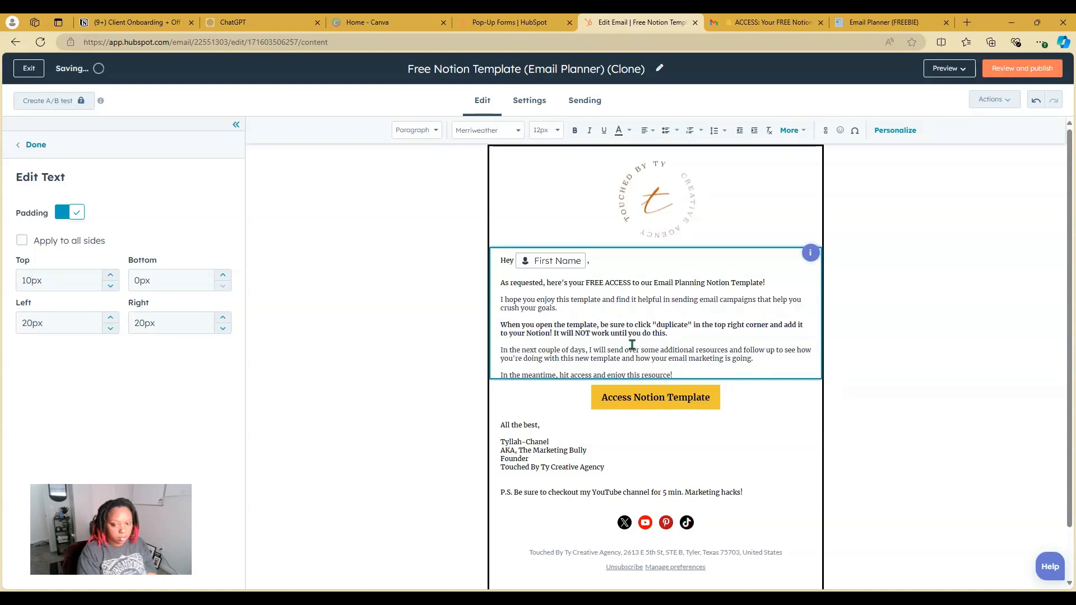
click(1001, 423)
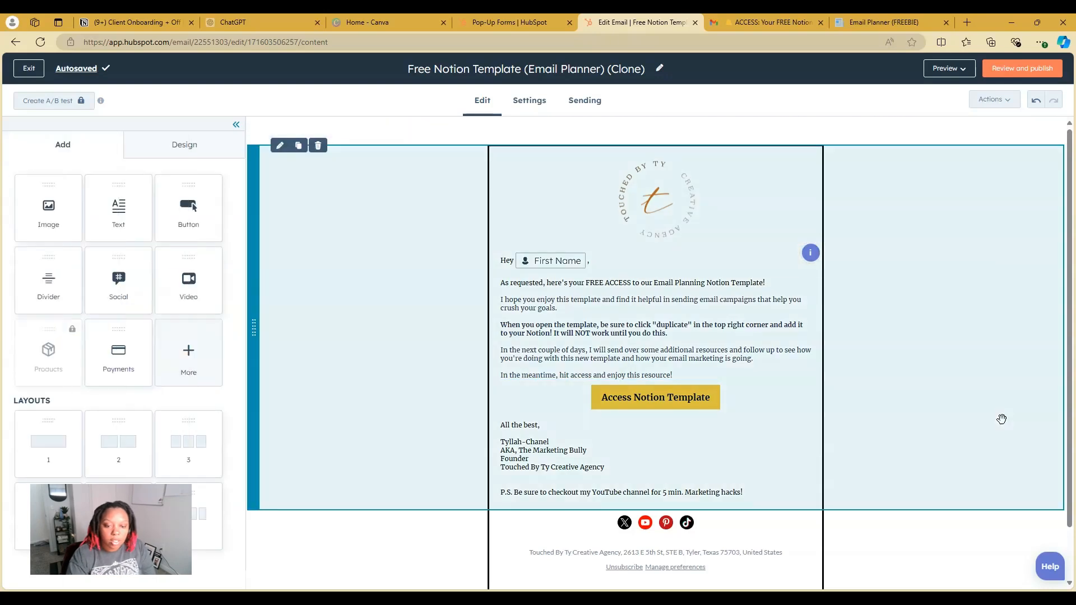
click(733, 490)
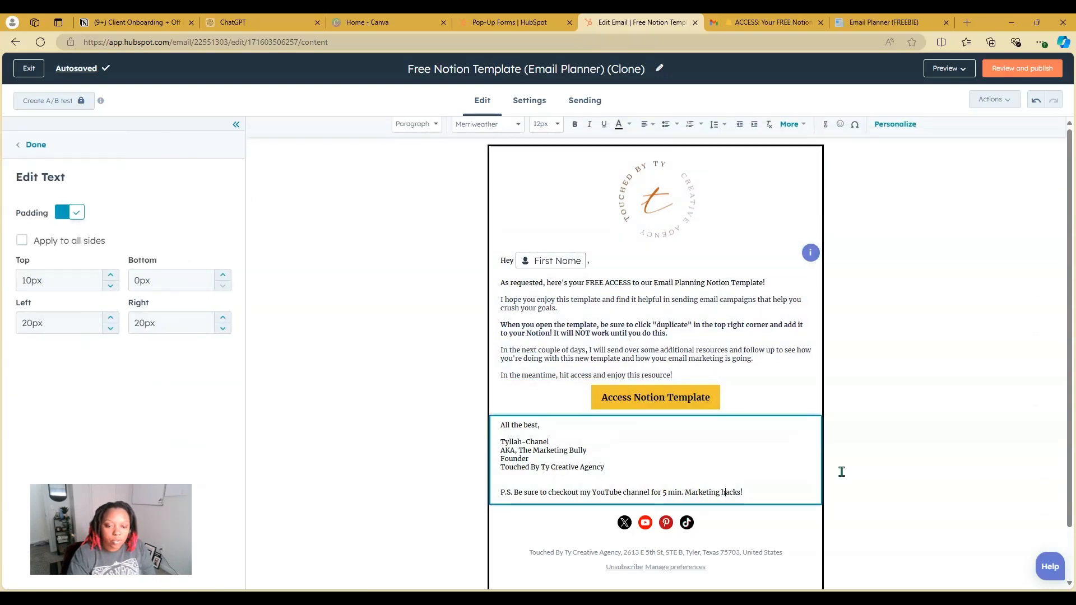
click(961, 468)
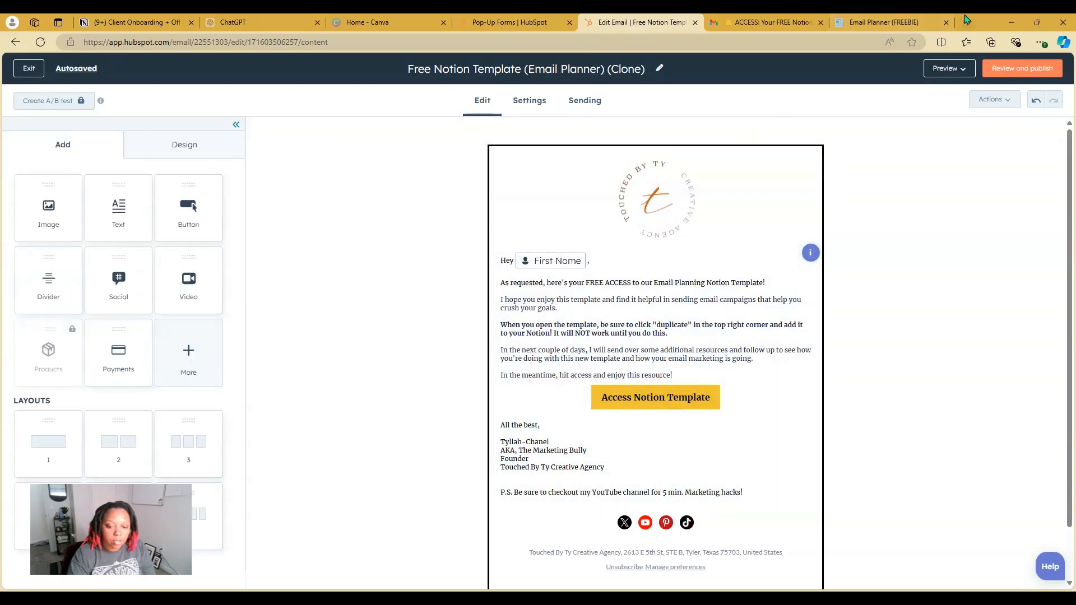
- Open the YouTube channel page in a new tab and pause its featured video
click(968, 22)
text(you)
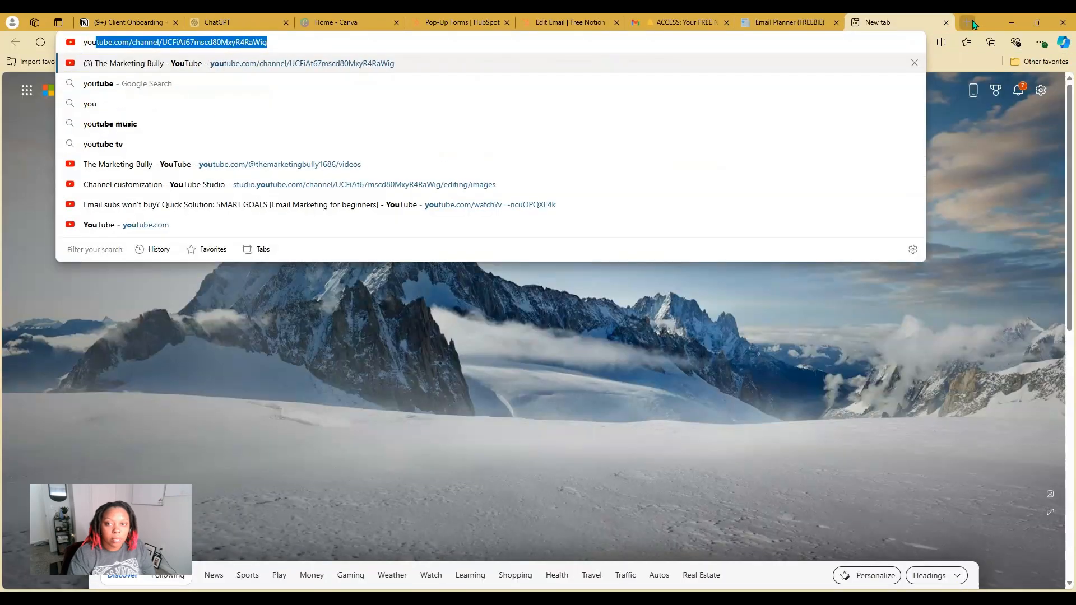
key(Return)
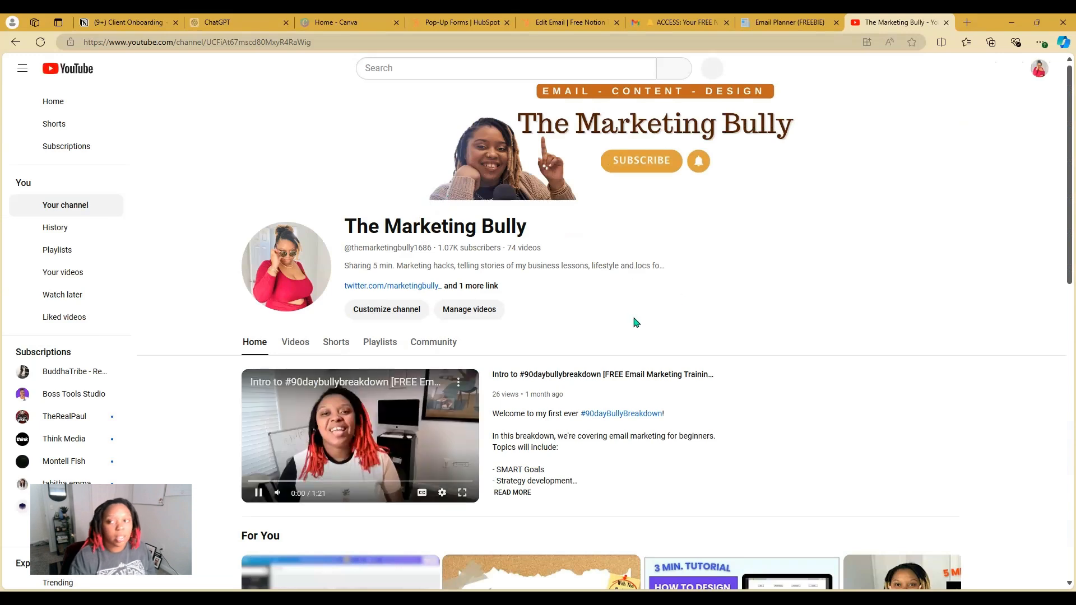
click(258, 493)
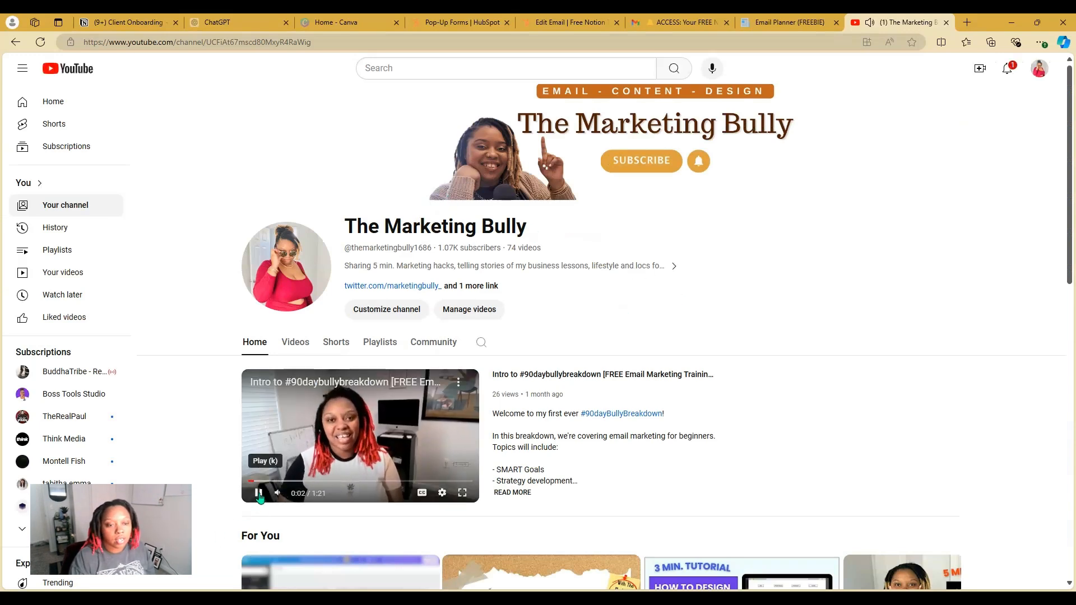
- Copy the channel page's web address, then head back toward the HubSpot tabs
click(426, 45)
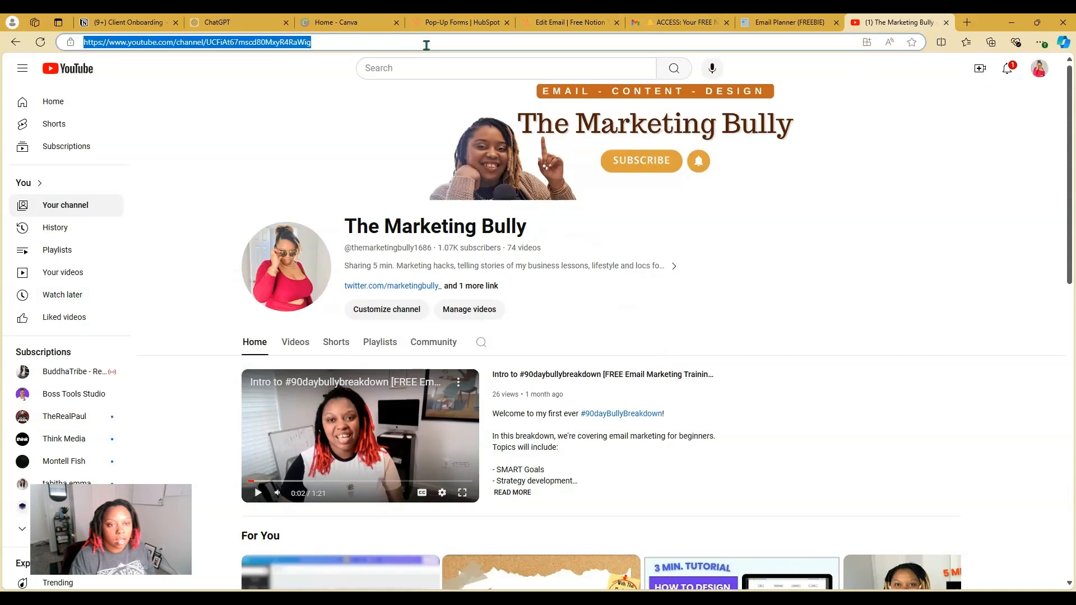
key(BackSpace)
text(https://www.youtube.com/channel/UCFiAt67mscd8-MxyR4RaWig)
key(Return)
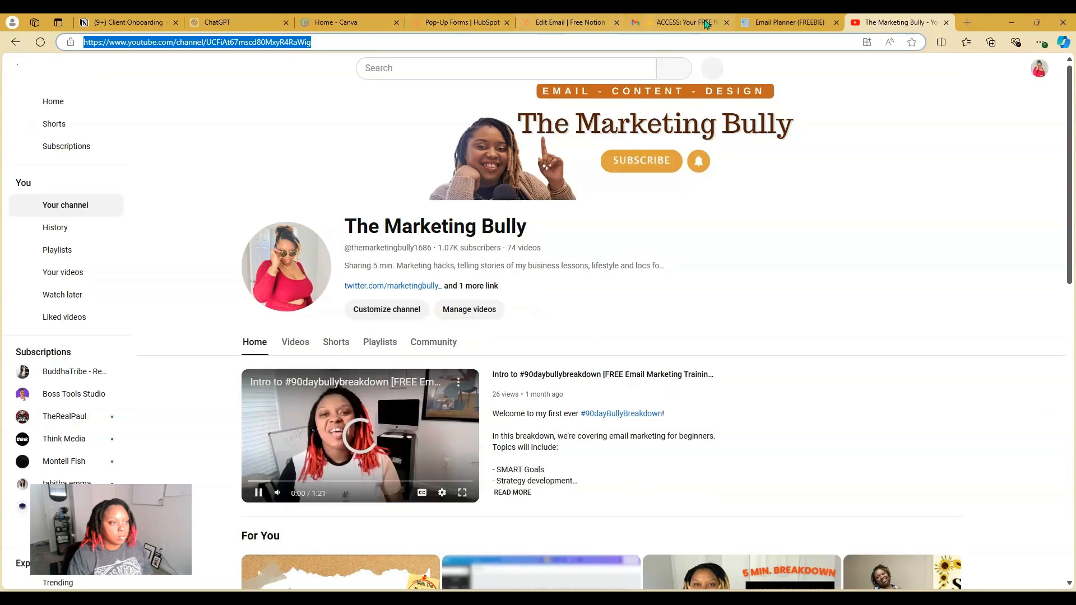
click(259, 493)
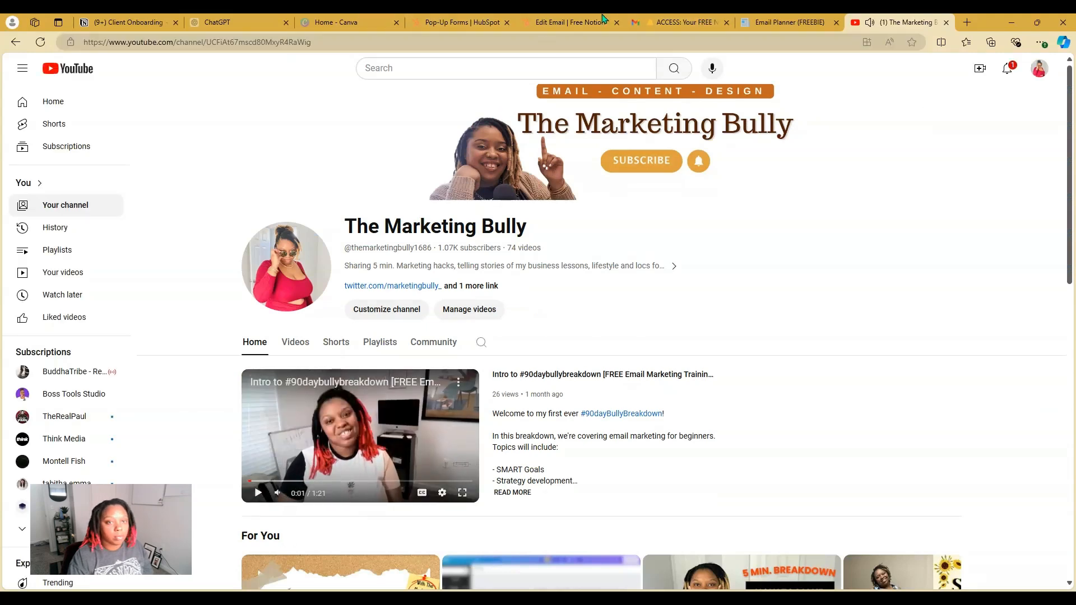
click(434, 18)
- In the email's signature, correct 'checkout' to 'check out' in the P.S. line
click(571, 21)
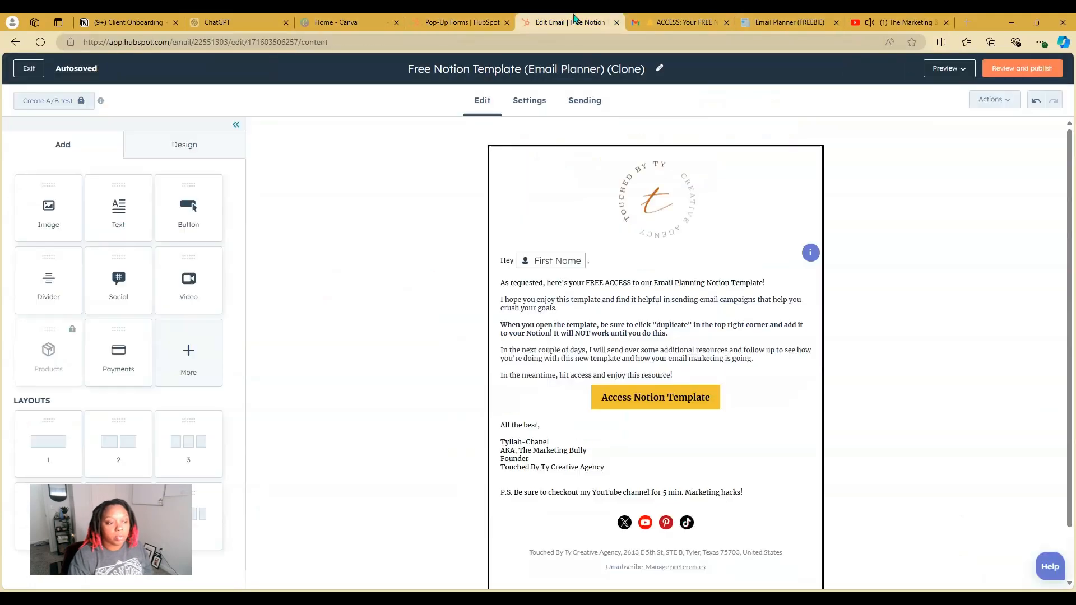
click(672, 498)
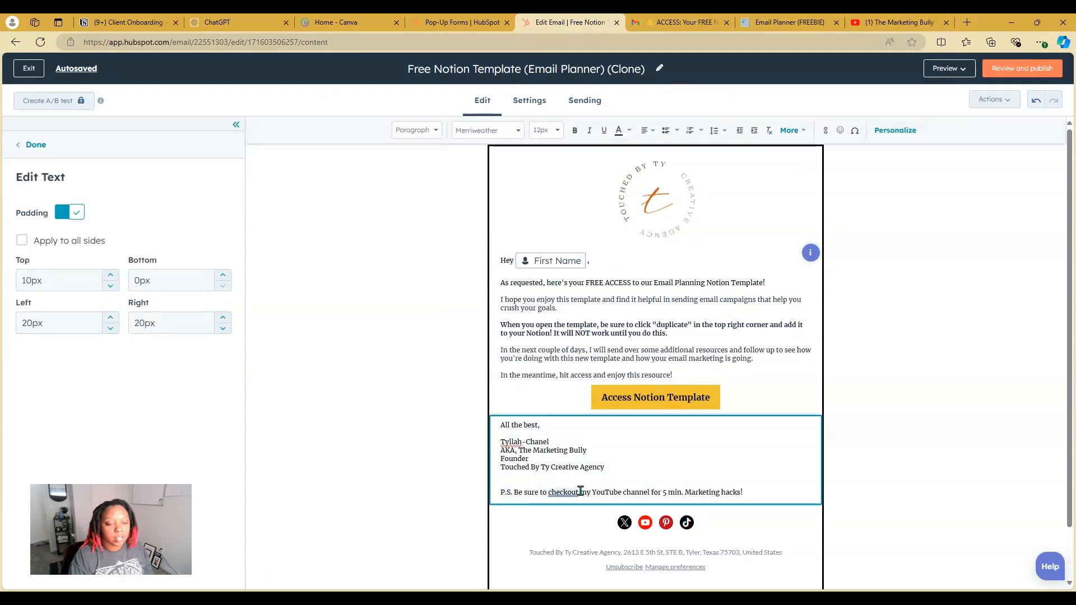
click(565, 493)
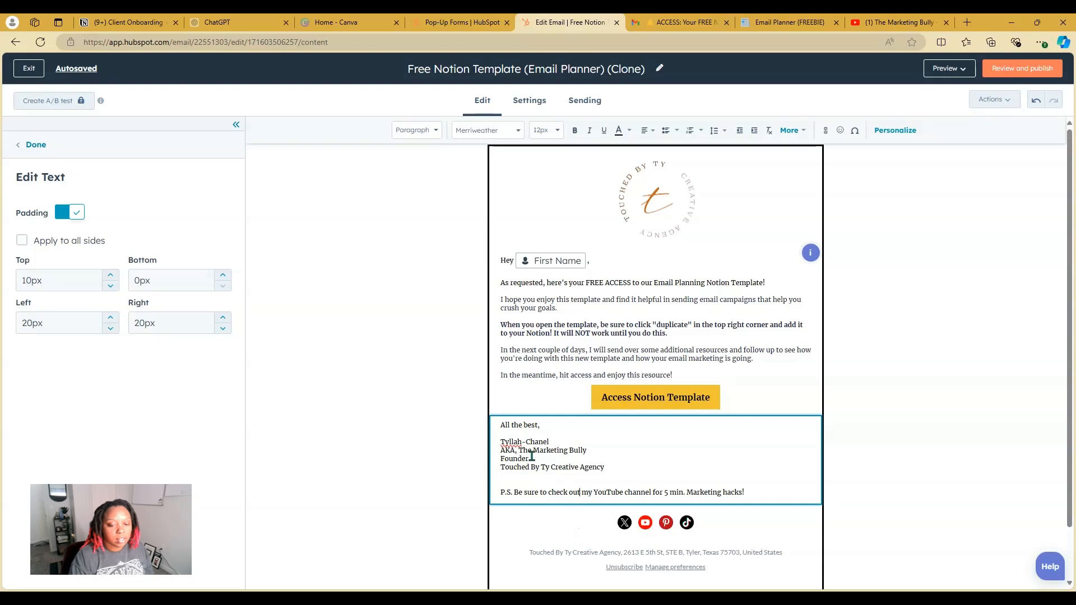
click(514, 442)
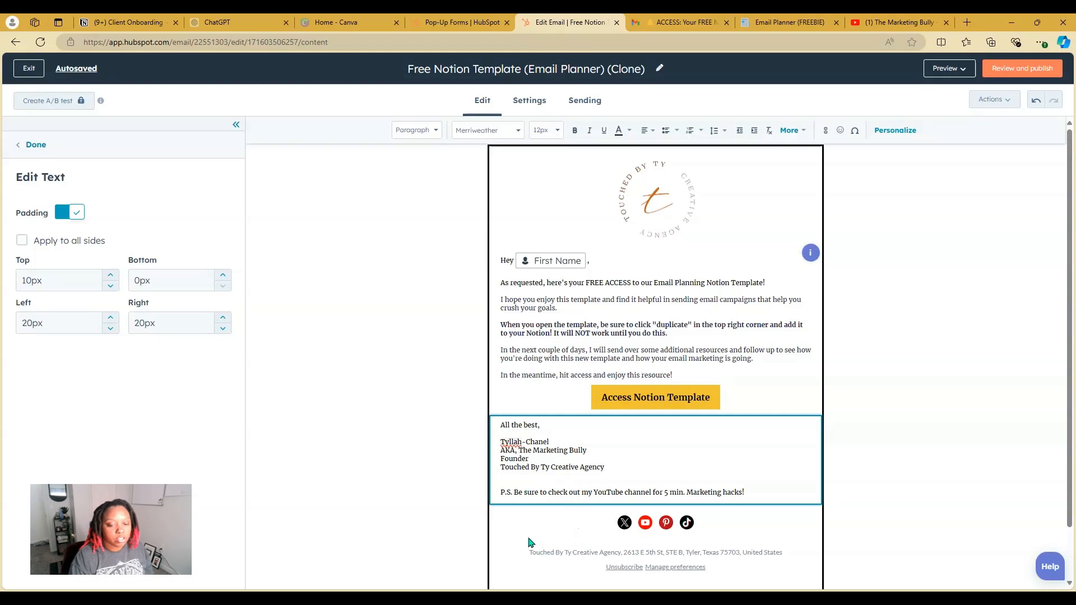
click(596, 493)
- Link 'my YouTube channel' to the copied channel URL, and make it red and underlined
drag(582, 493, 648, 491)
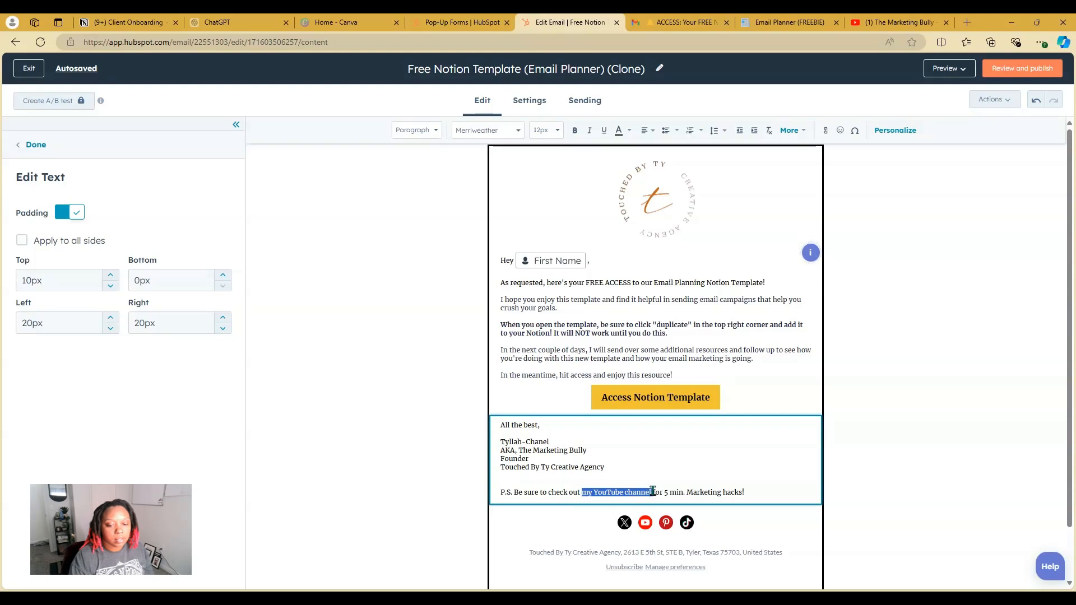
click(825, 130)
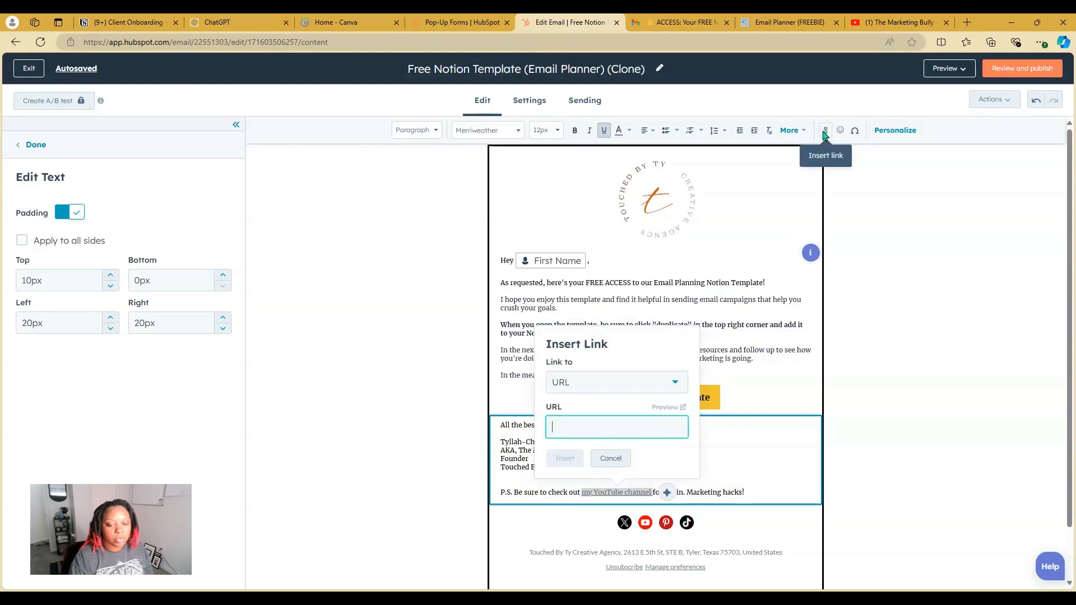
text(https://www.youtube.com/channel/UCFiAt67mscd80MxyR4RaWig)
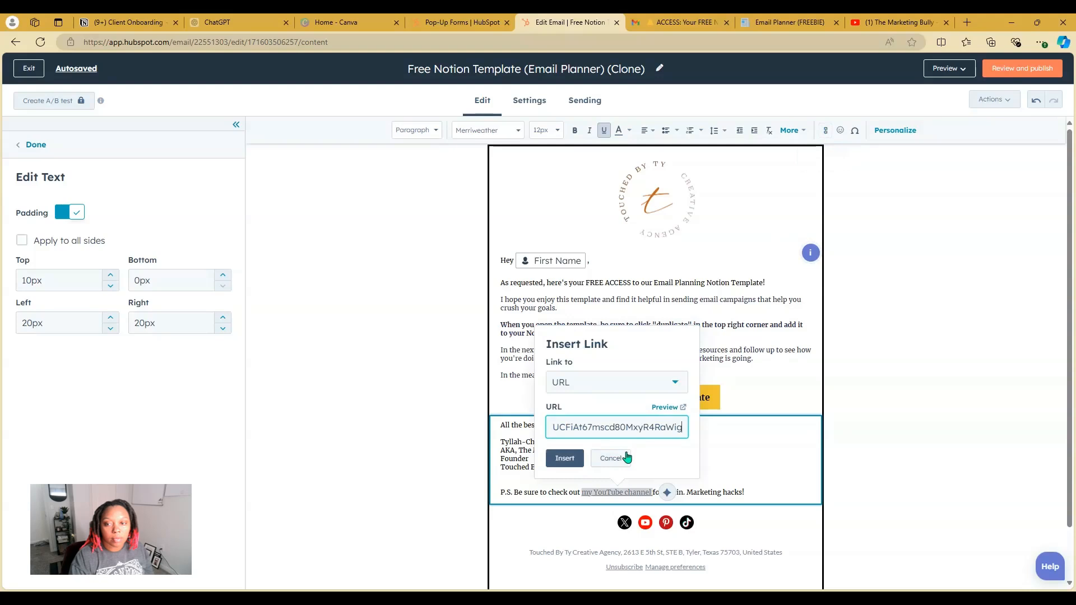
click(563, 458)
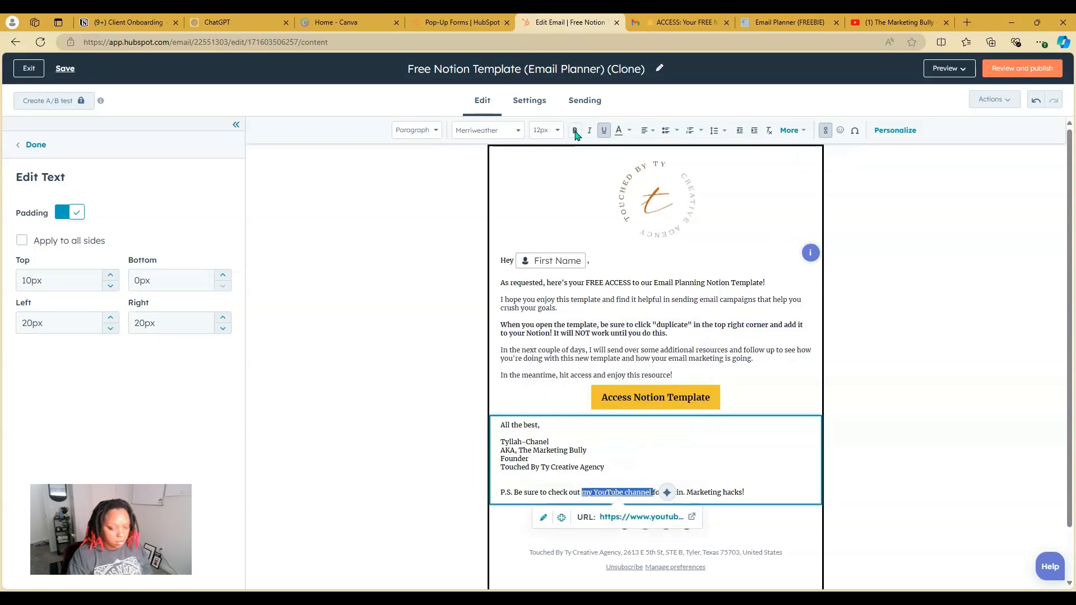
click(629, 131)
click(643, 178)
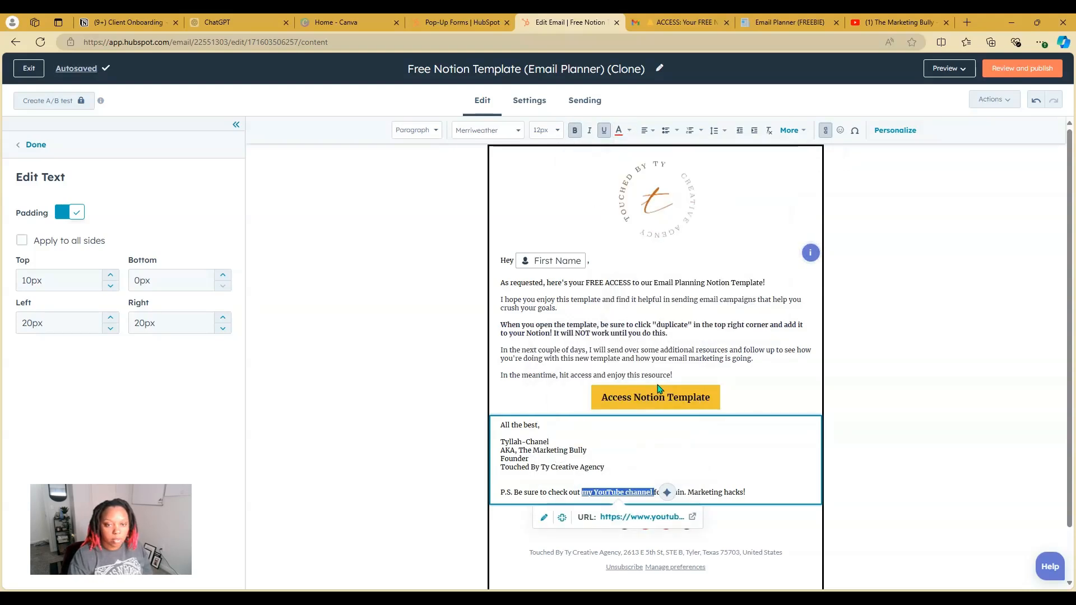
click(601, 131)
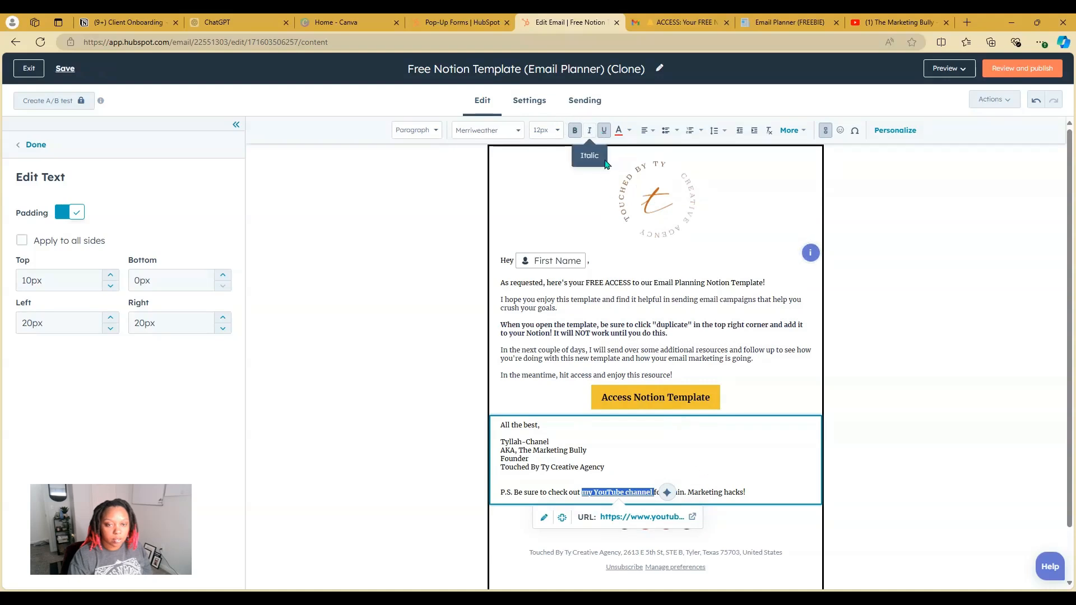
click(928, 425)
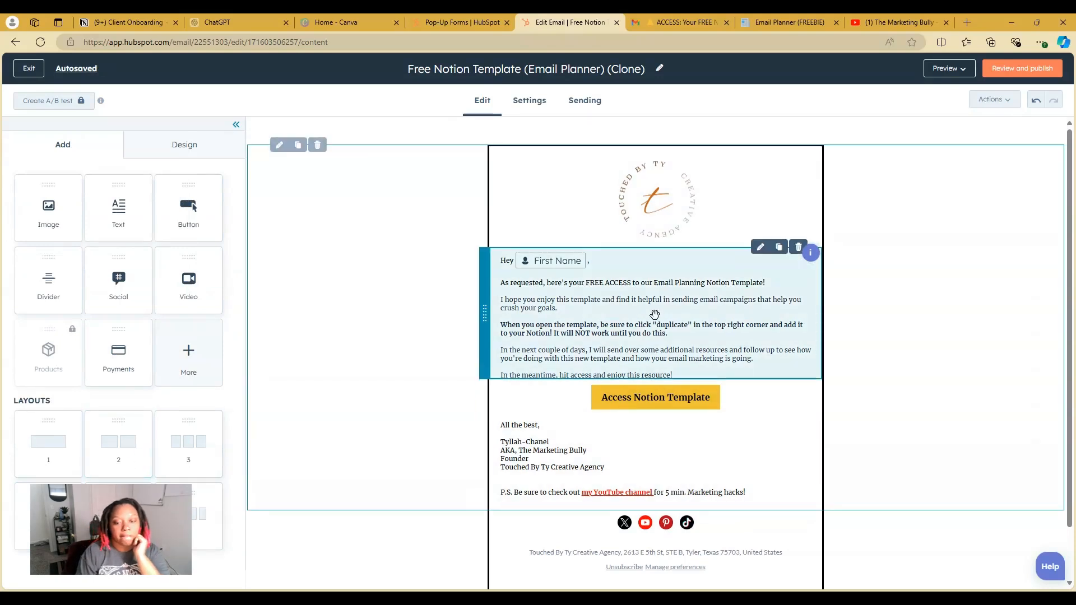
scroll(798, 333, down, 1)
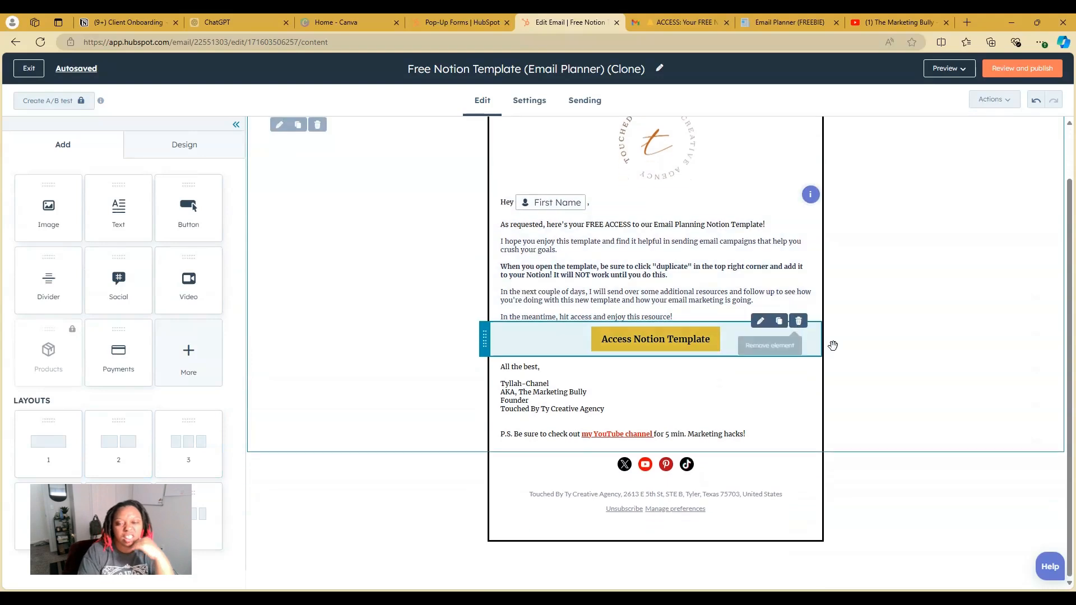
scroll(728, 199, up, 1)
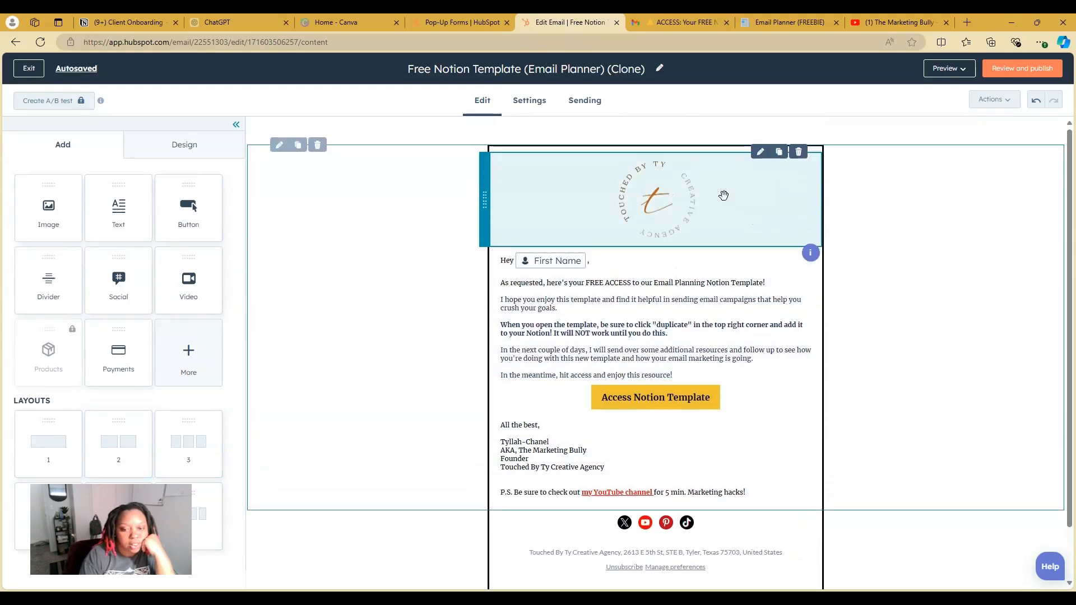
- Rename the email to 'POP UP OPT IN [FREE notion email planner]'
click(627, 66)
drag(612, 66, 388, 79)
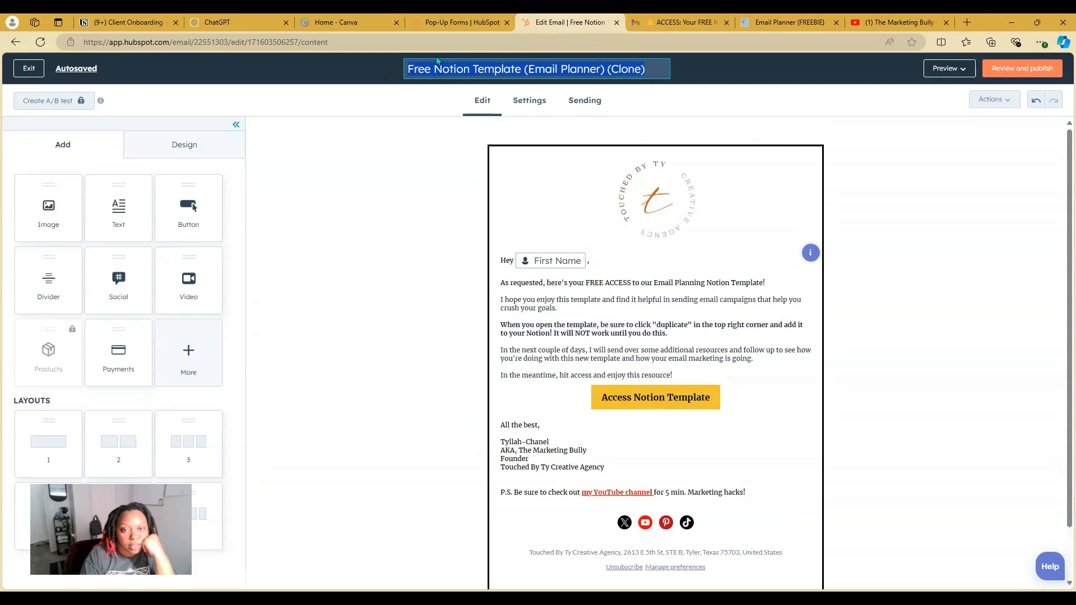
text(POP UP OPT IN [FREE )
text(email)
key(BackSpace)
key(BackSpace)
key(BackSpace)
key(BackSpace)
key(BackSpace)
text(notion email pla)
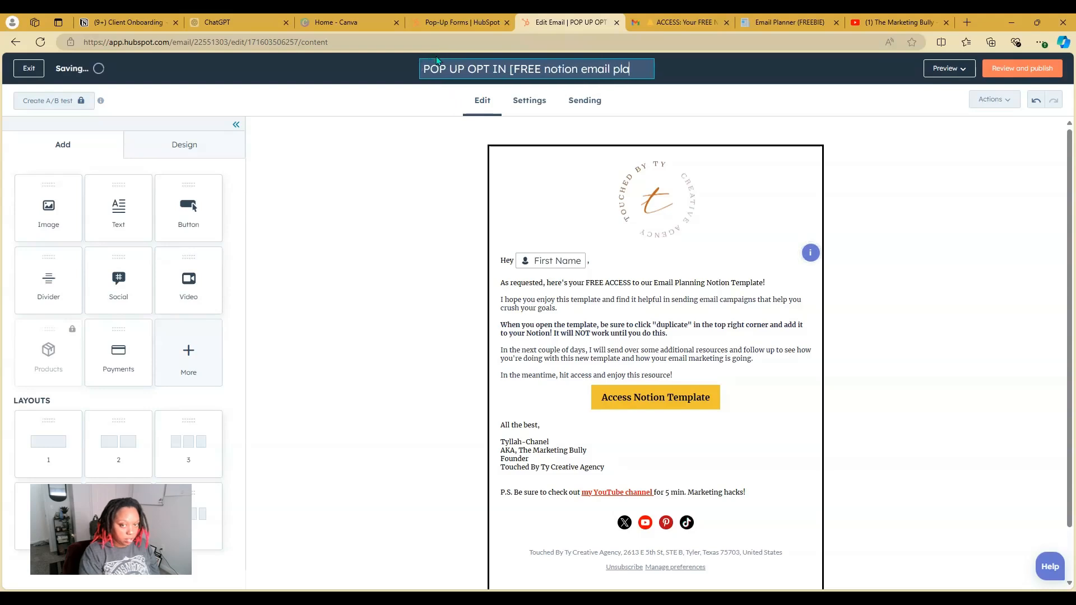
text(nner])
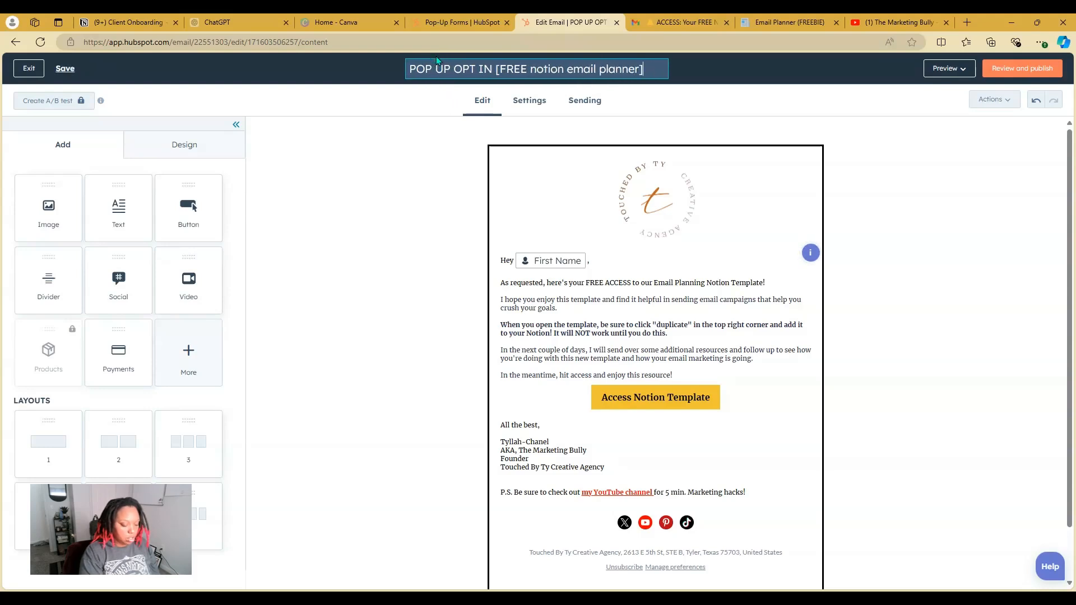
- Review the email's Settings page
click(525, 105)
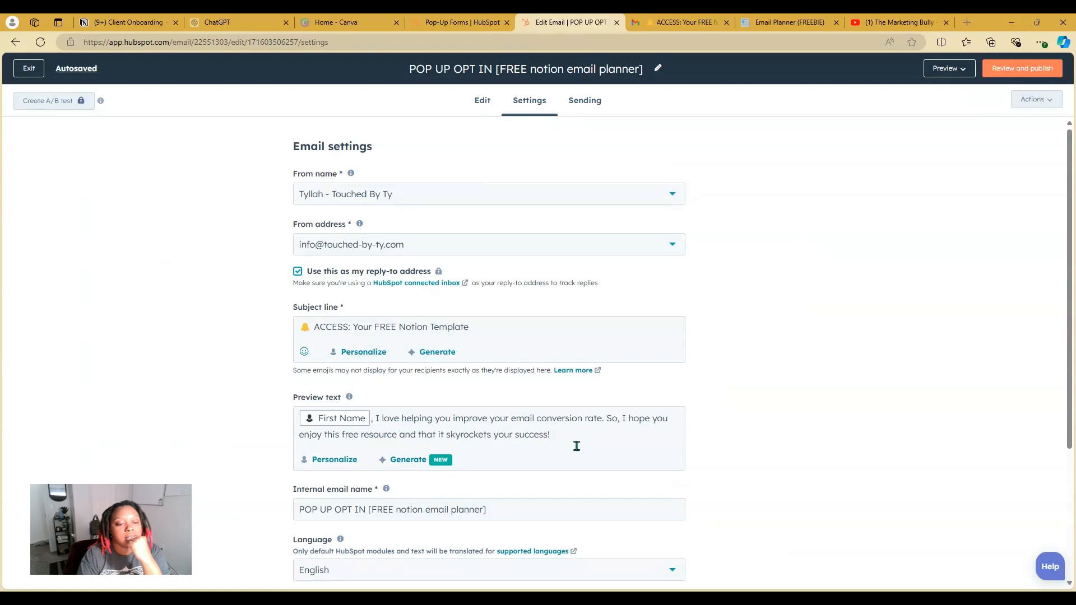
scroll(545, 441, down, 4)
scroll(543, 439, up, 4)
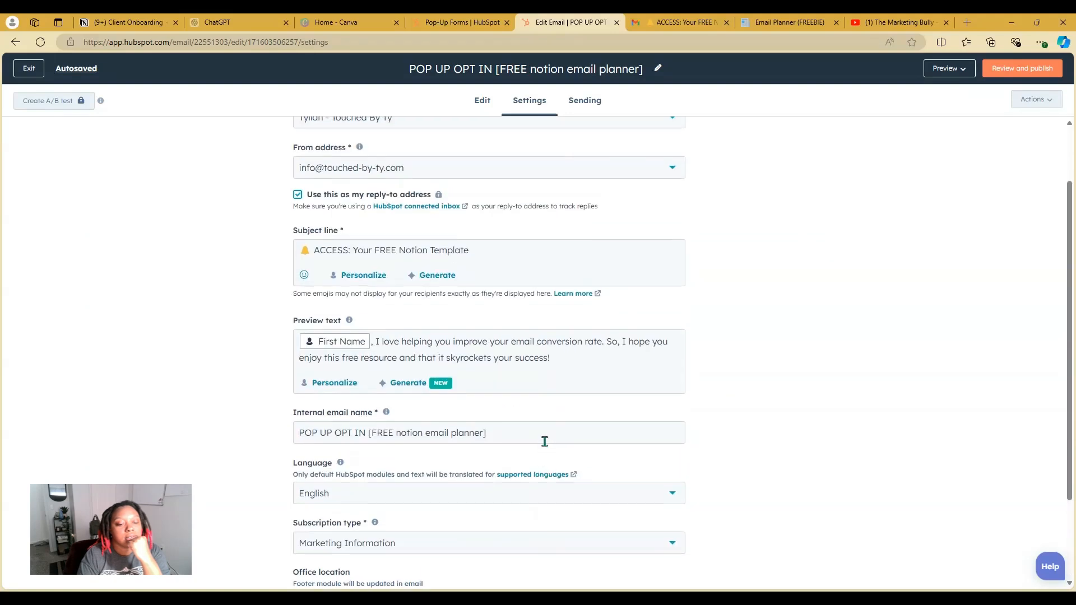
- Publish the POP UP OPT IN email and choose 'I'll do this later' for form linking
click(586, 102)
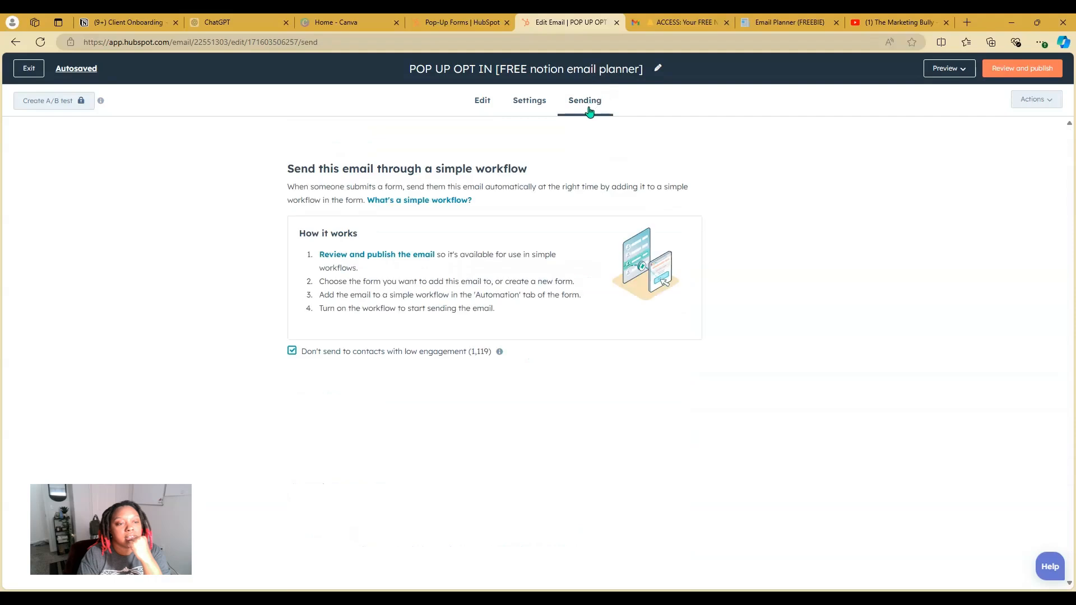
click(1021, 69)
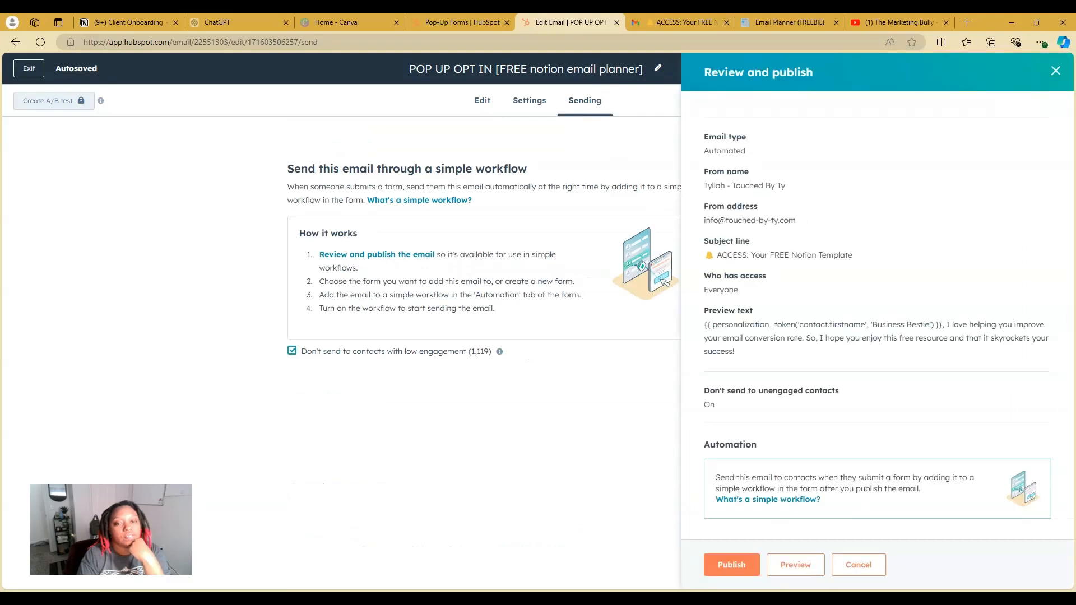
click(729, 566)
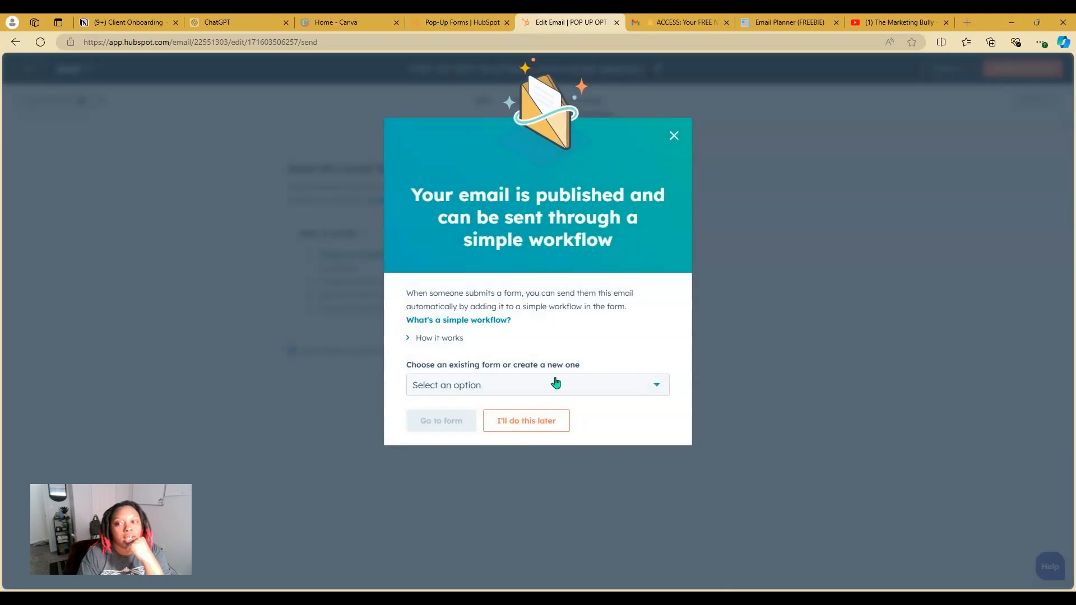
click(555, 383)
click(555, 381)
click(519, 426)
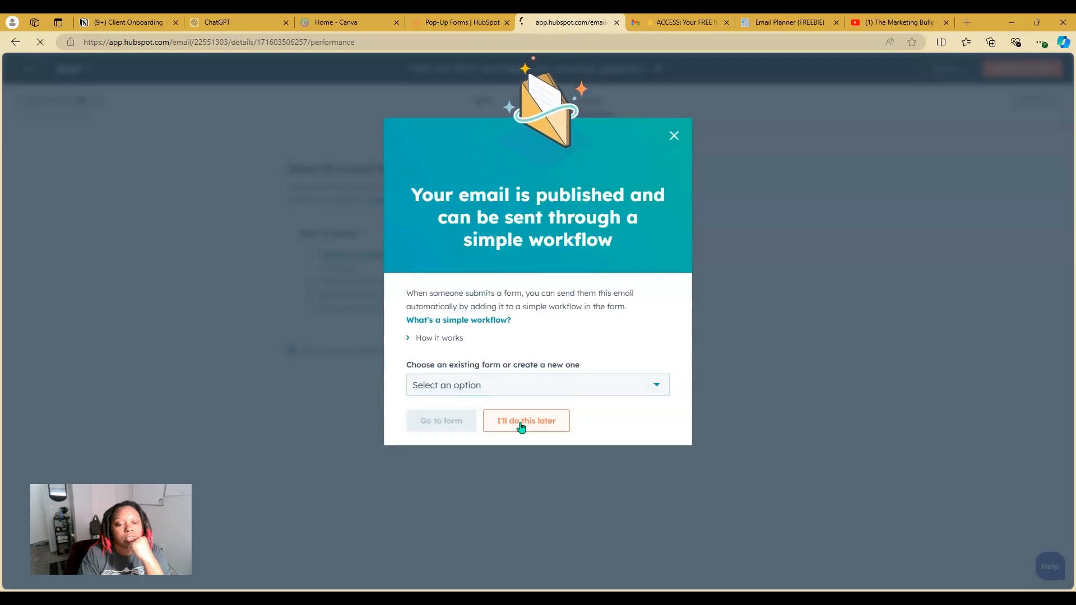
- Return to the exit intent popup's automation and open its 1. Send email step
click(464, 22)
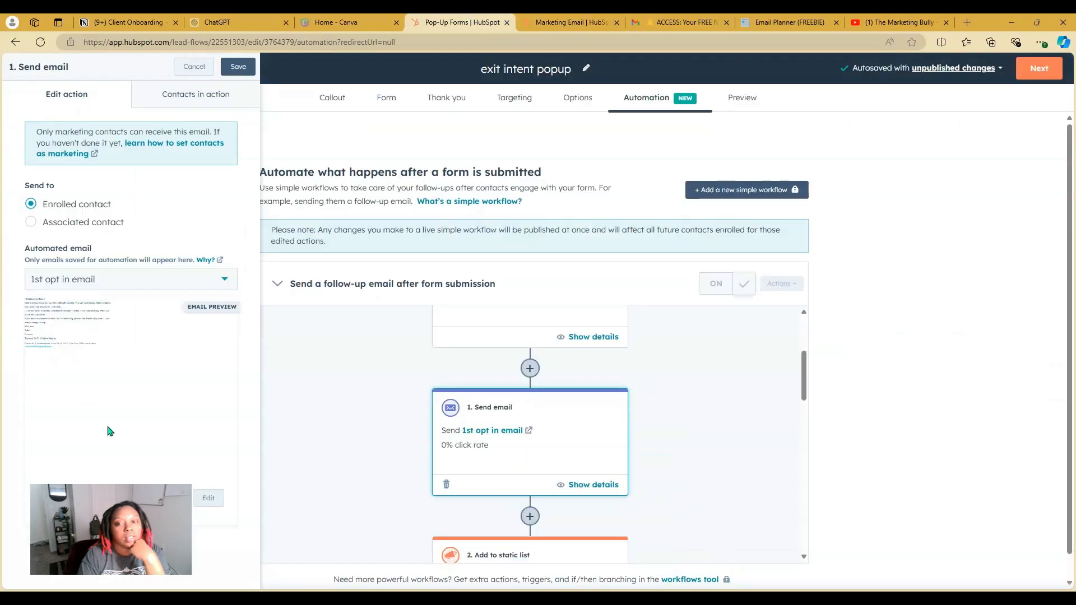
click(191, 68)
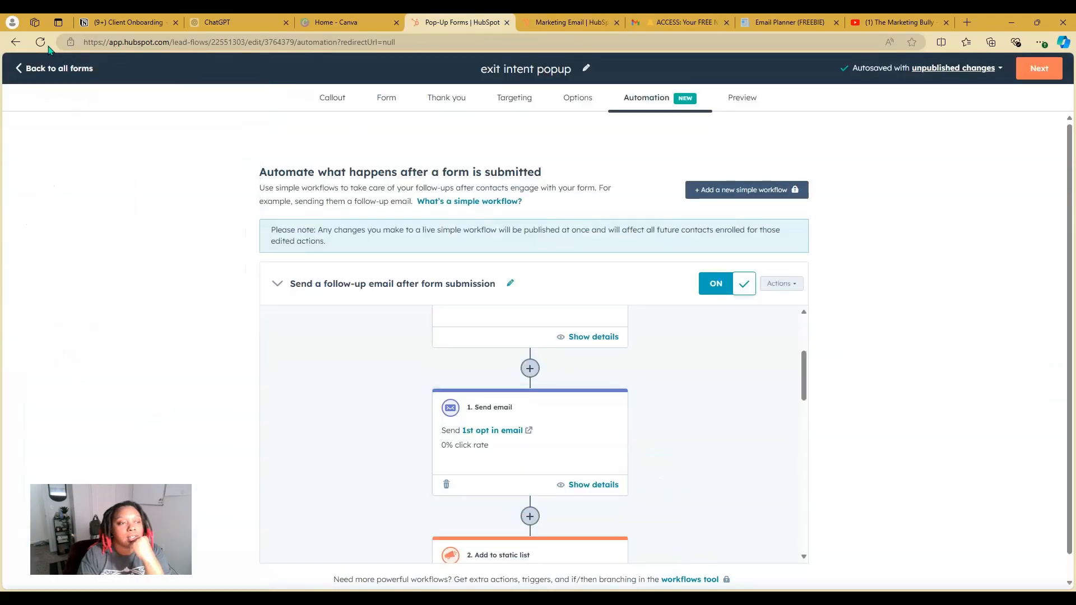
click(40, 42)
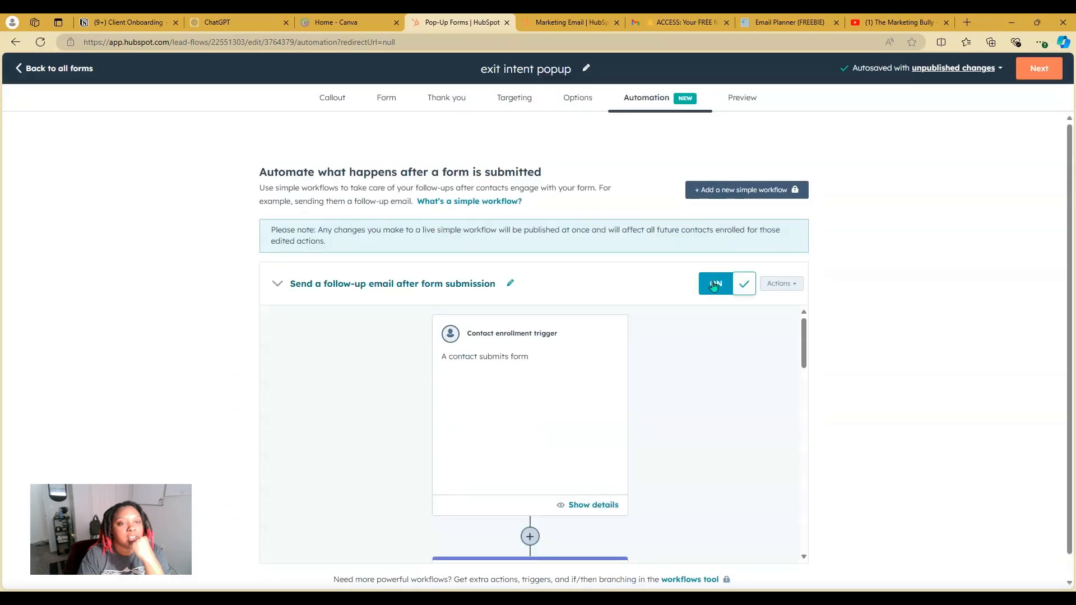
scroll(576, 447, down, 4)
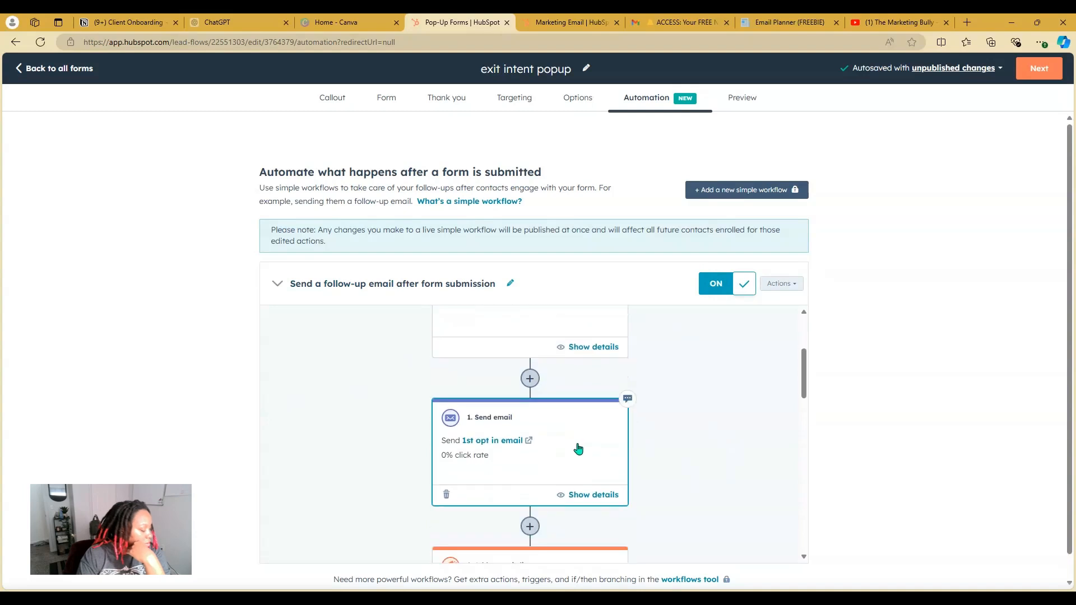
click(564, 378)
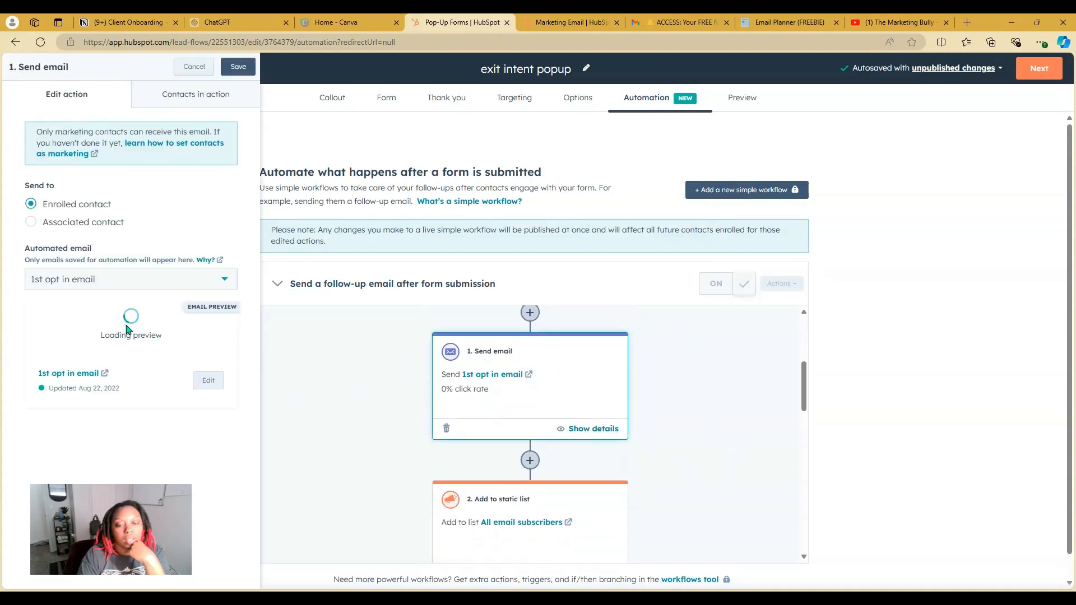
click(217, 388)
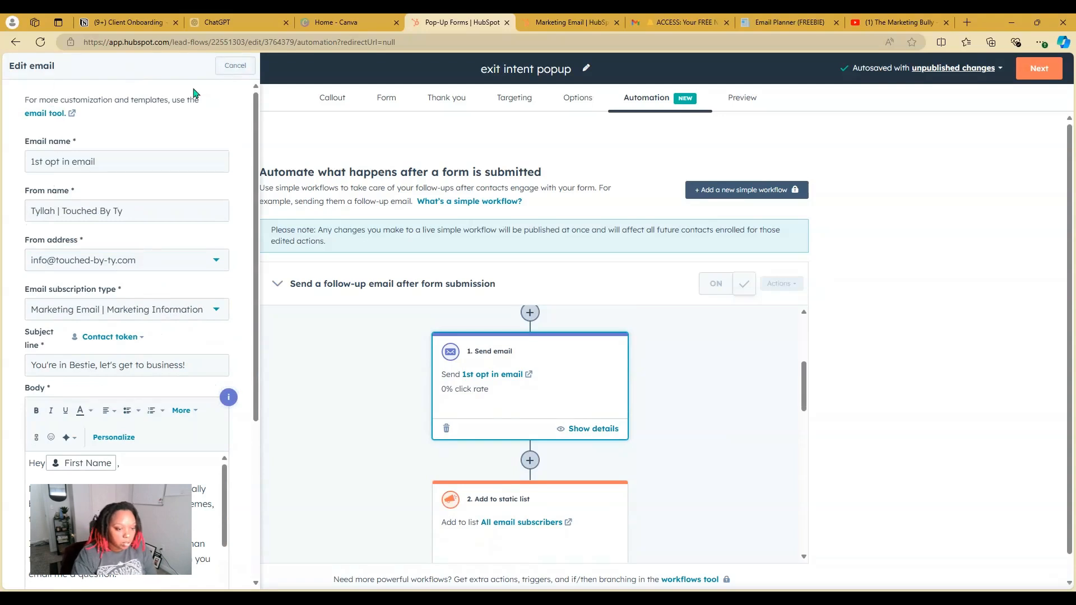
click(234, 66)
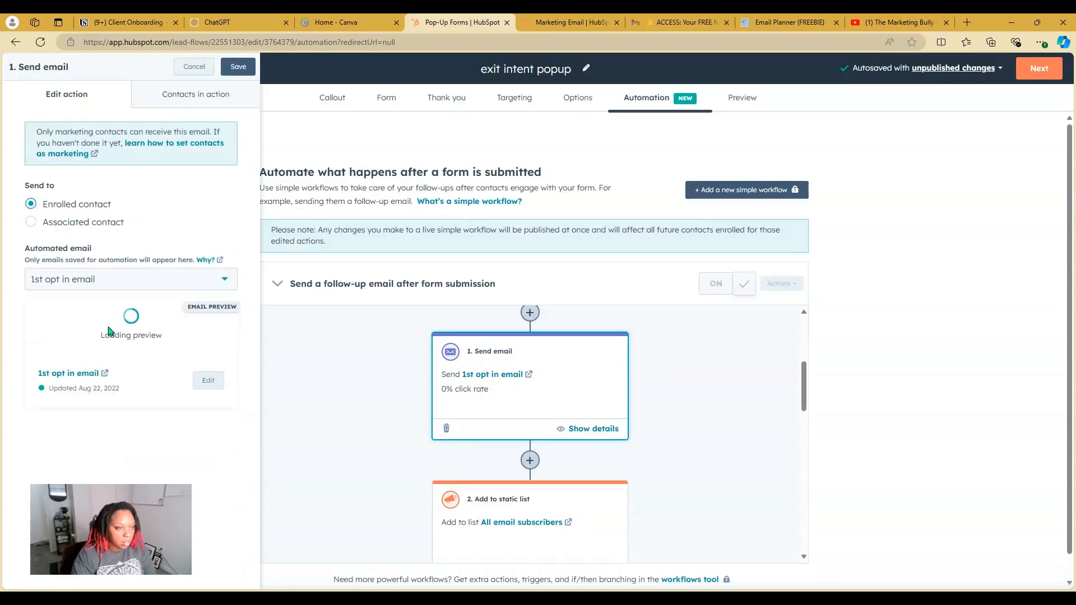
- Set the automated email to POP UP OPT IN [FREE notion email planner] and check its preview
click(180, 281)
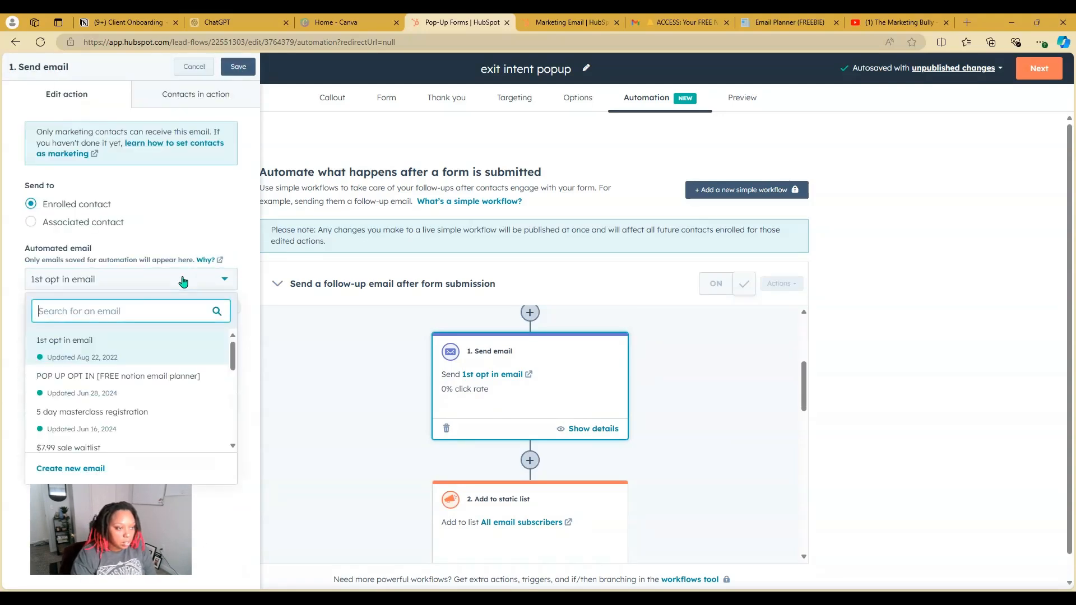
click(111, 395)
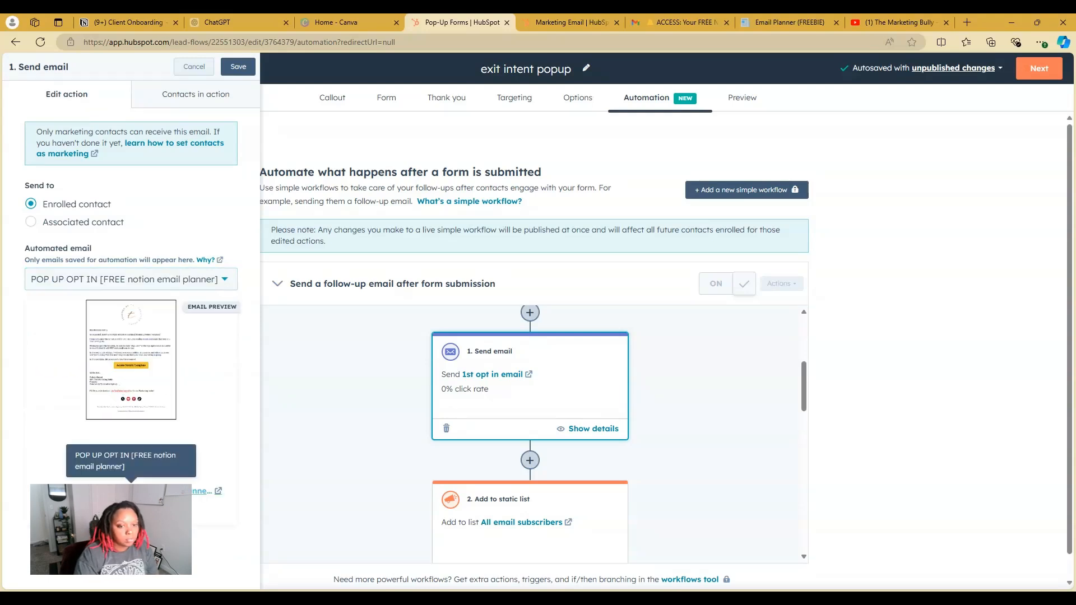
click(200, 491)
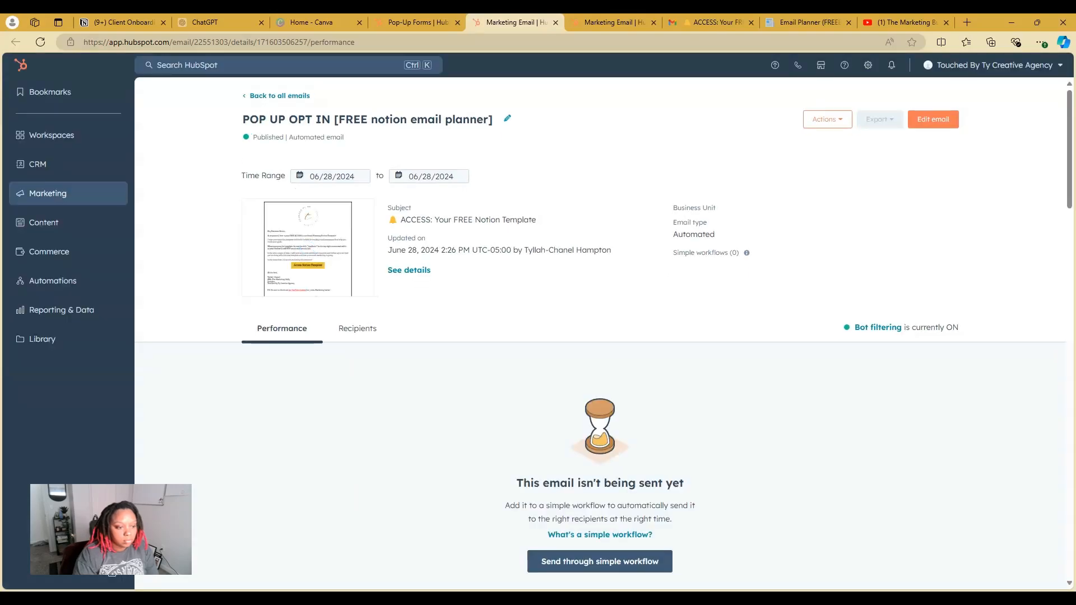
click(302, 277)
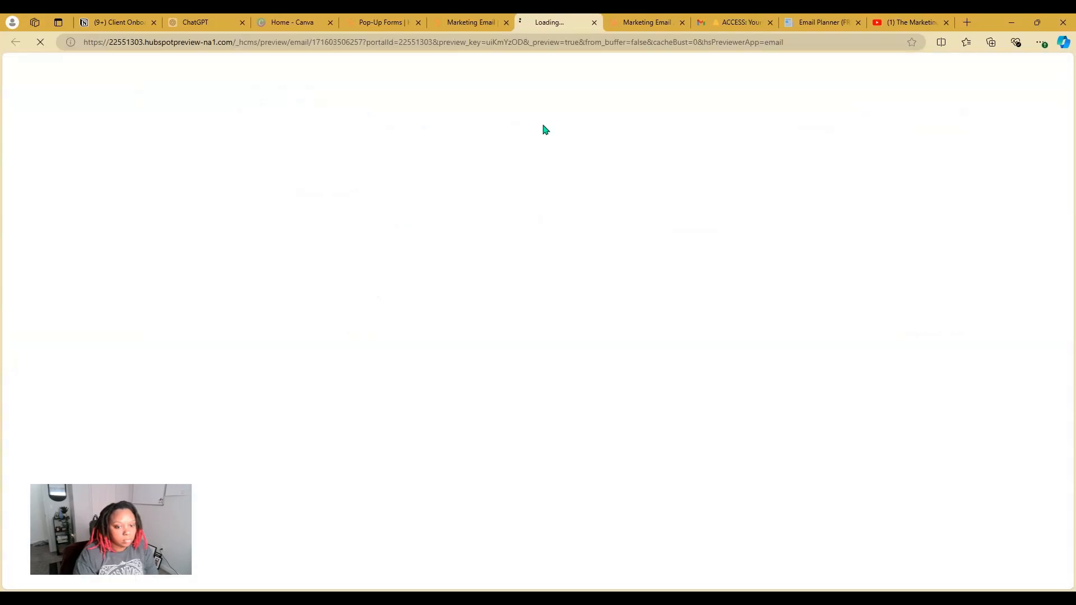
click(594, 25)
click(506, 23)
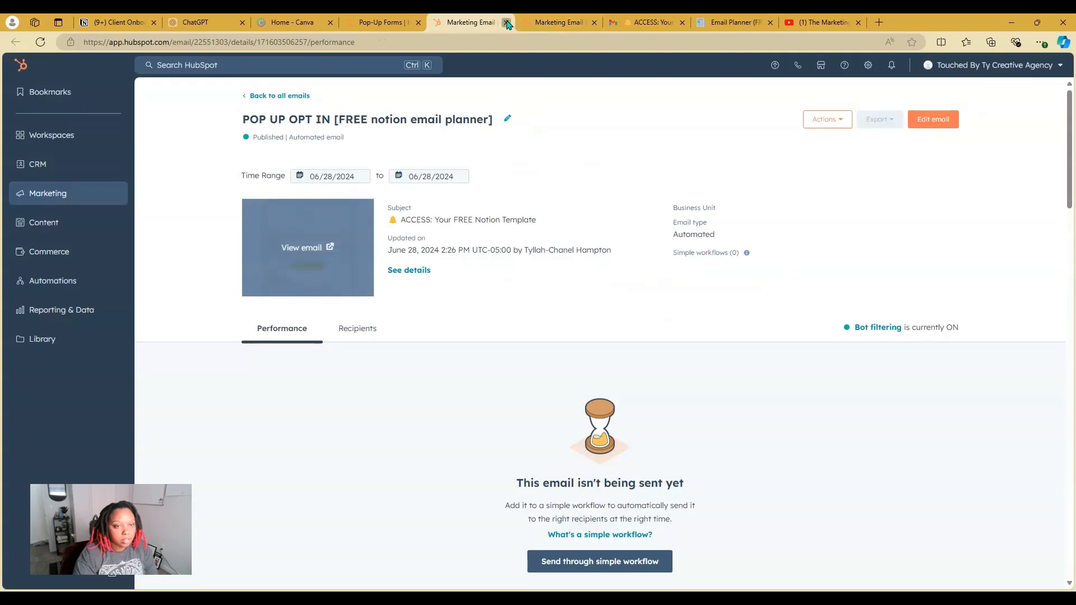
click(507, 25)
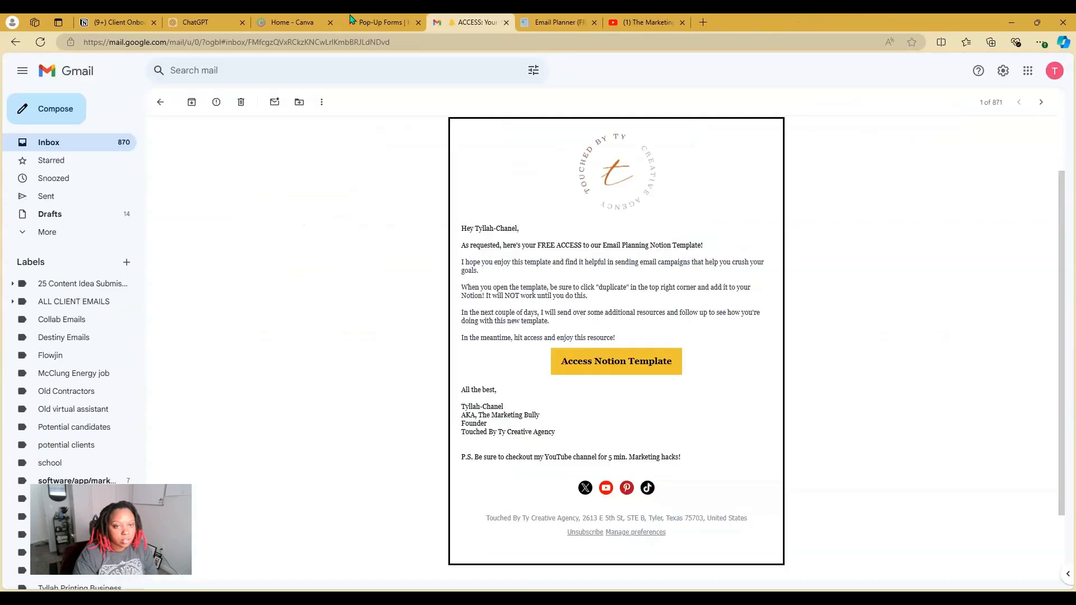
click(386, 22)
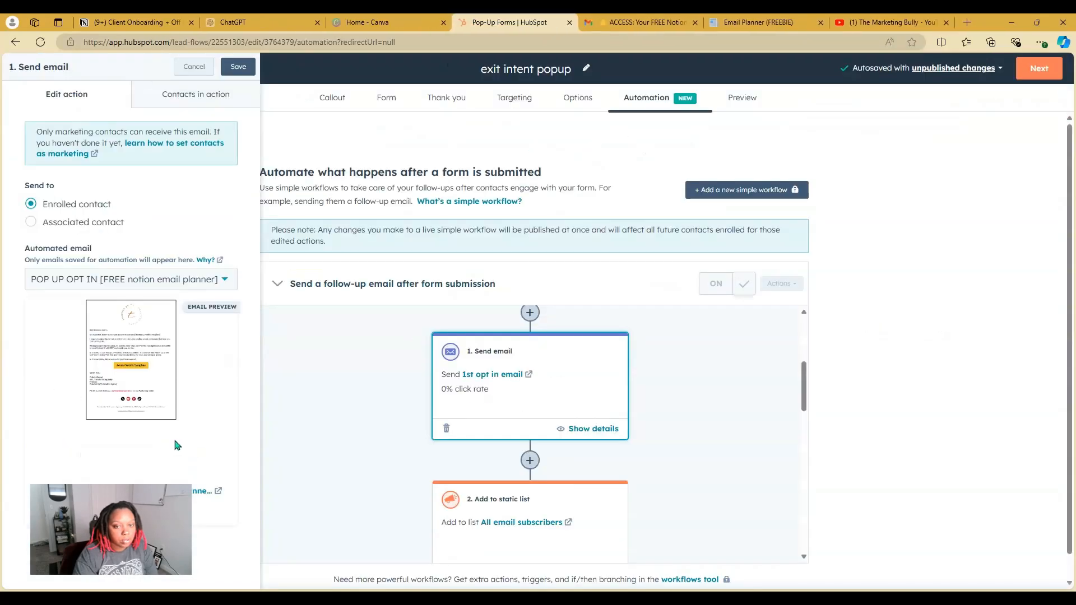
- Save the send-email step with the POP UP OPT IN email
click(238, 66)
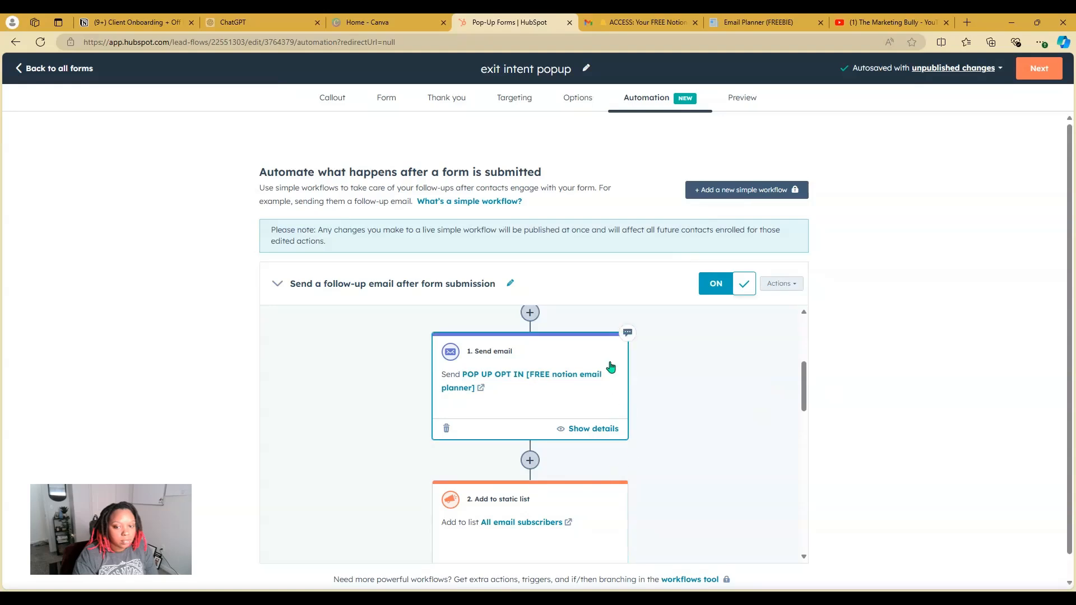
scroll(623, 372, down, 1)
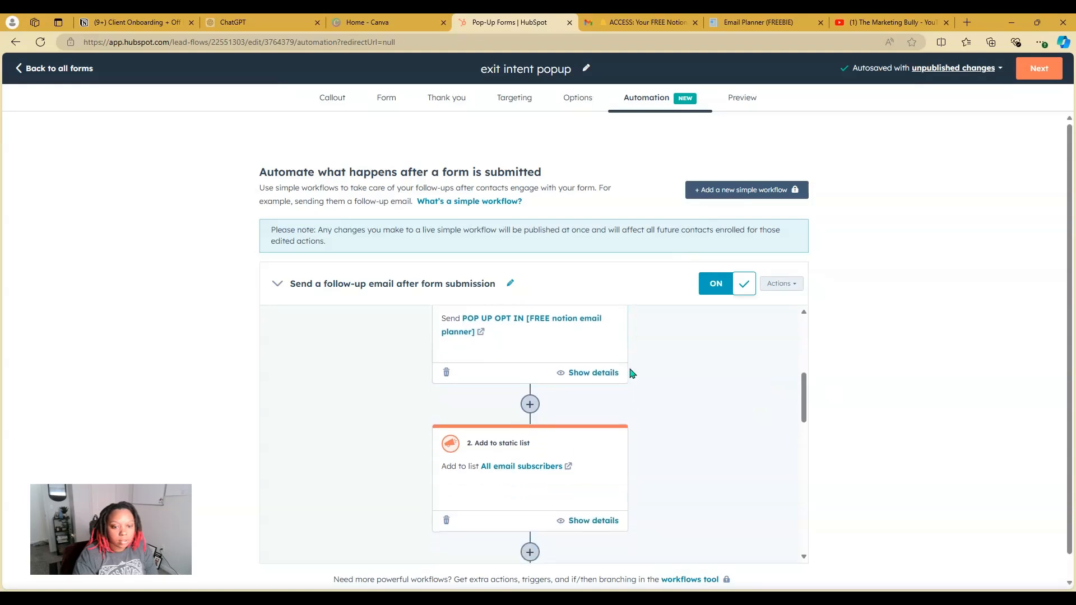
scroll(642, 375, up, 5)
scroll(660, 404, down, 3)
scroll(660, 407, down, 3)
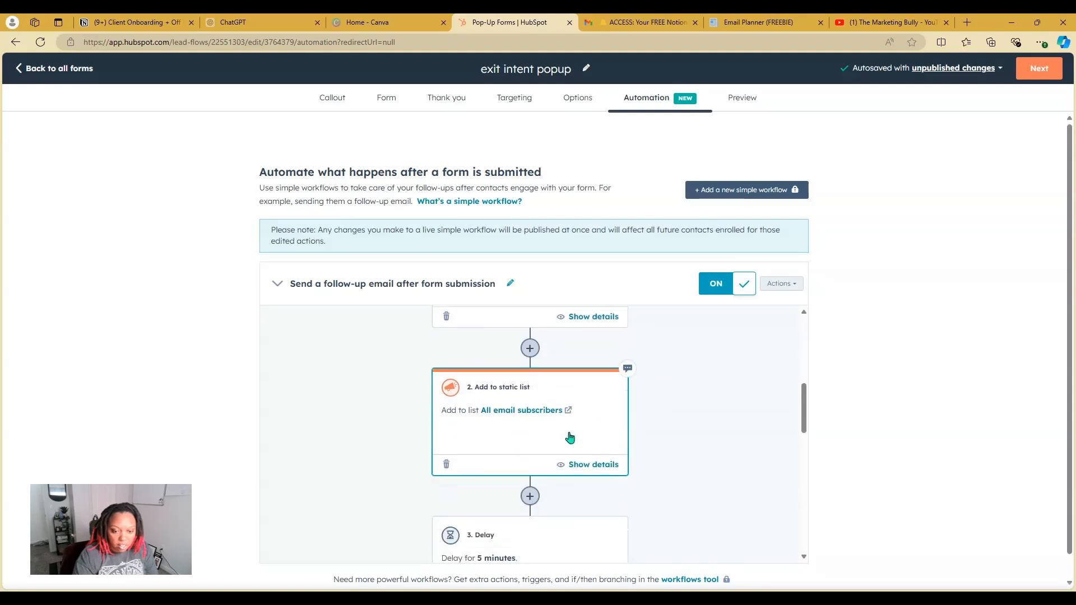
- Update the live exit intent popup from the Preview tab and confirm
click(1046, 76)
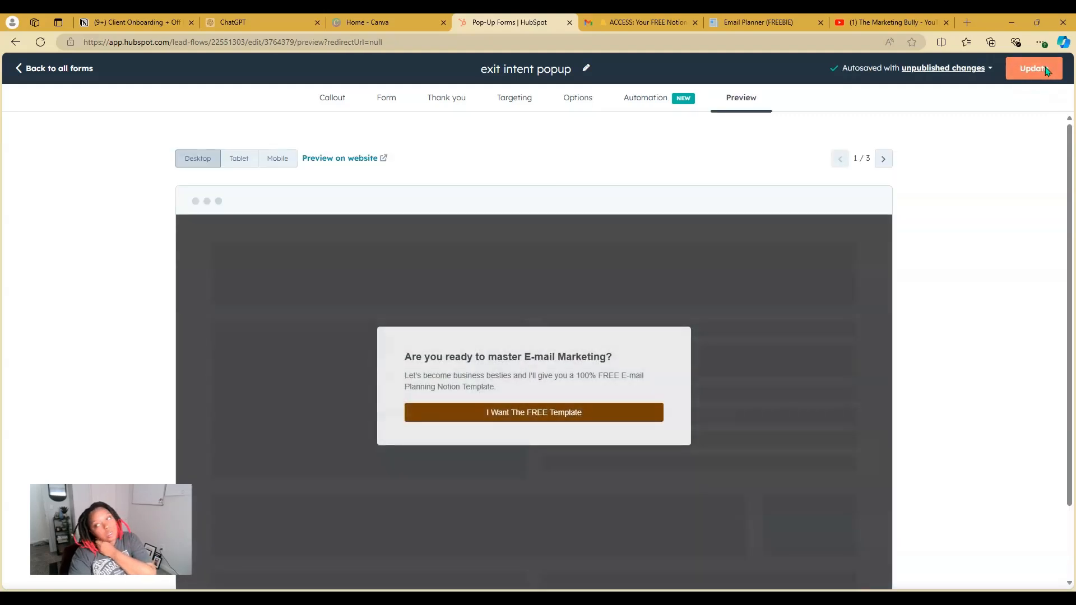
click(1046, 70)
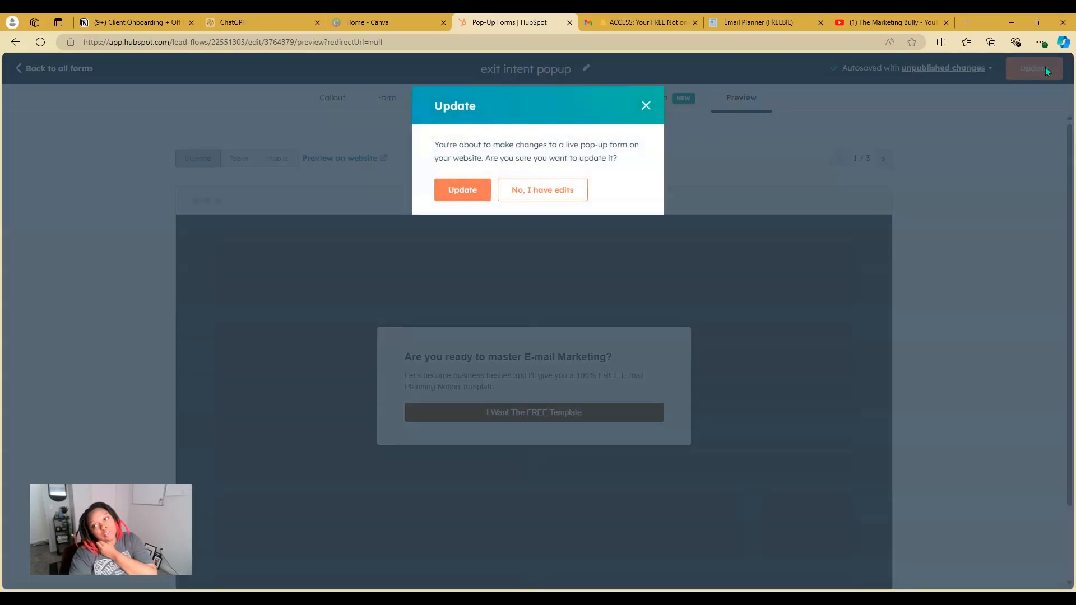
click(455, 192)
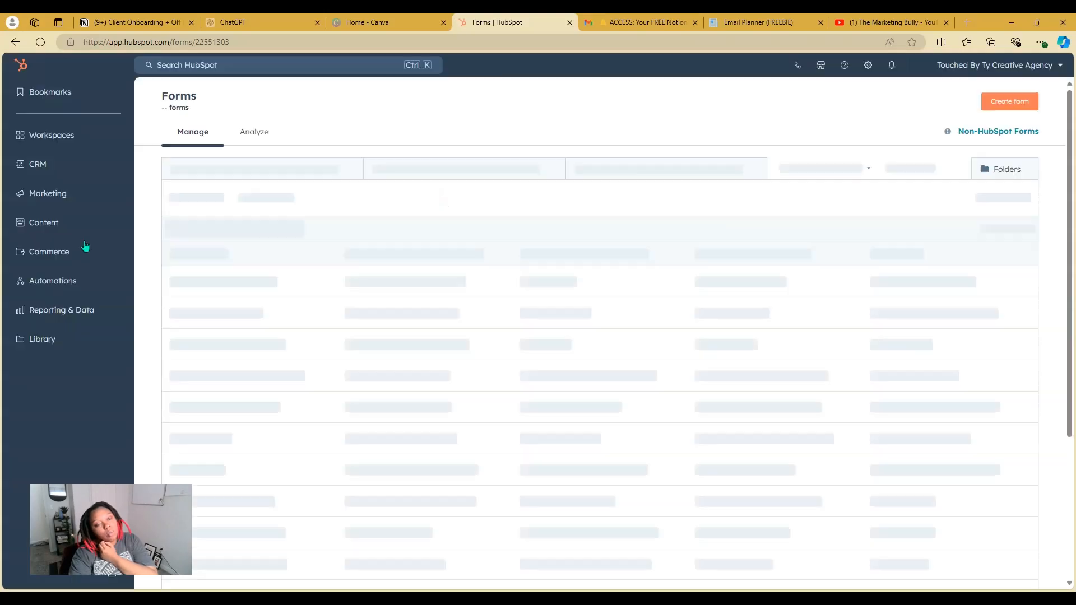
- Under CRM > Lists, create the static contact list 'Opt In Pop Up [Free notion email planner]'
click(58, 194)
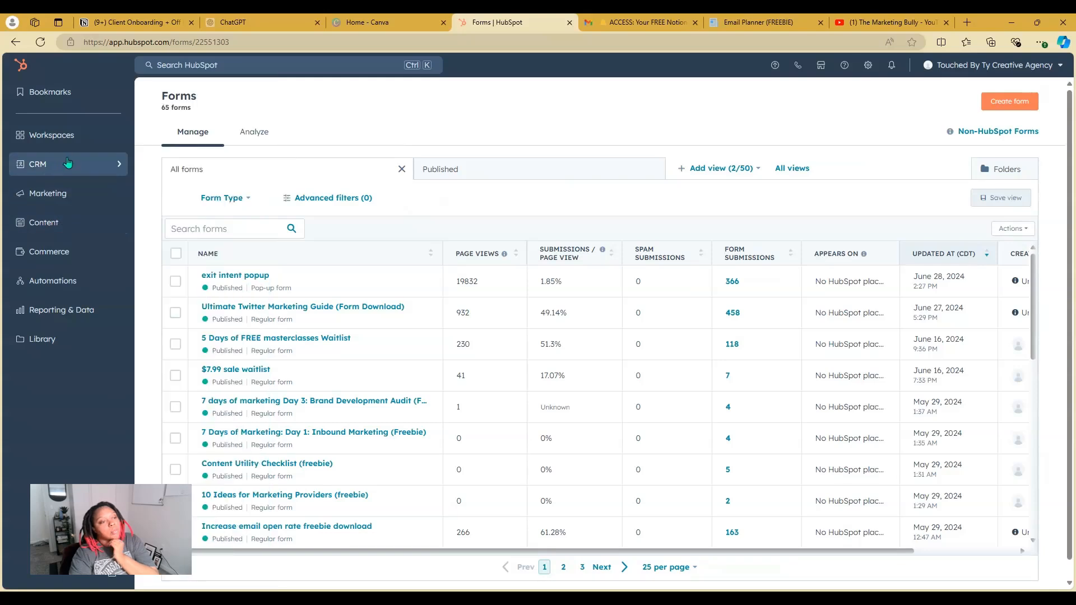
click(67, 164)
click(168, 218)
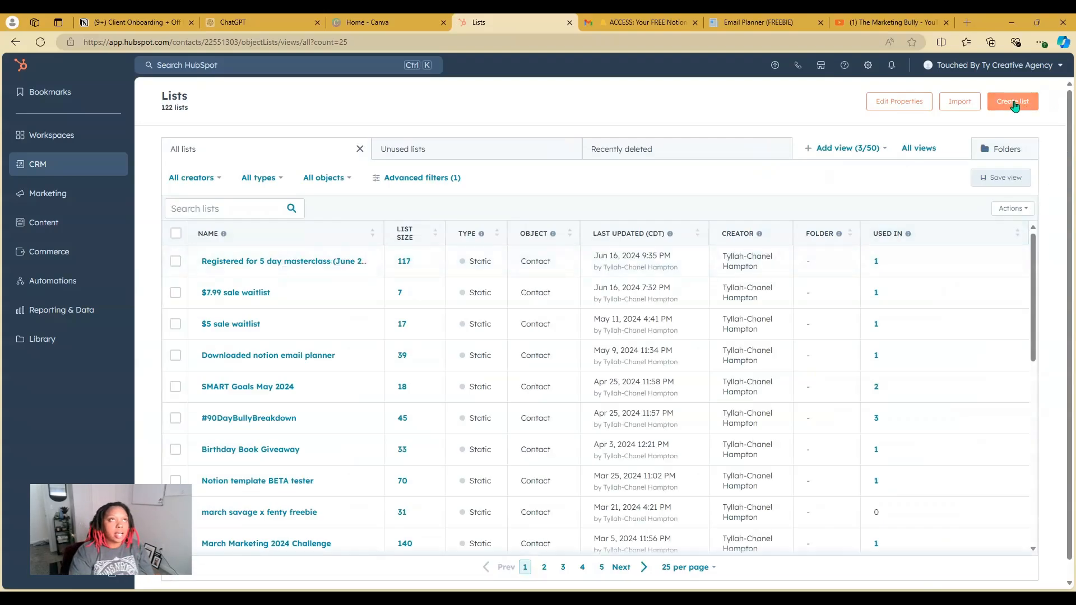
click(1013, 103)
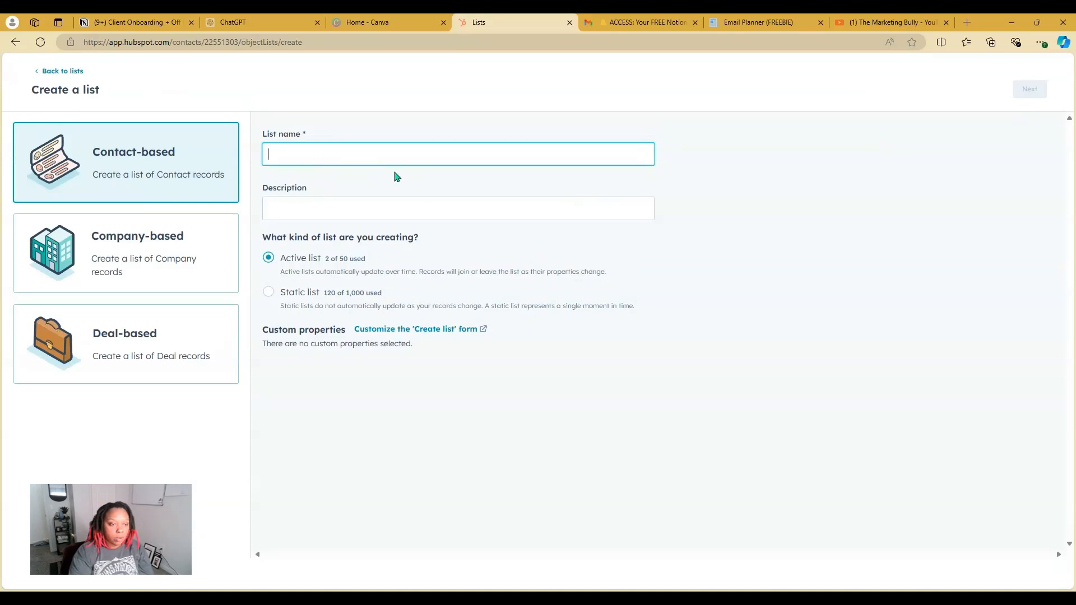
text(Opt In Pop Up [Free notion email planner)
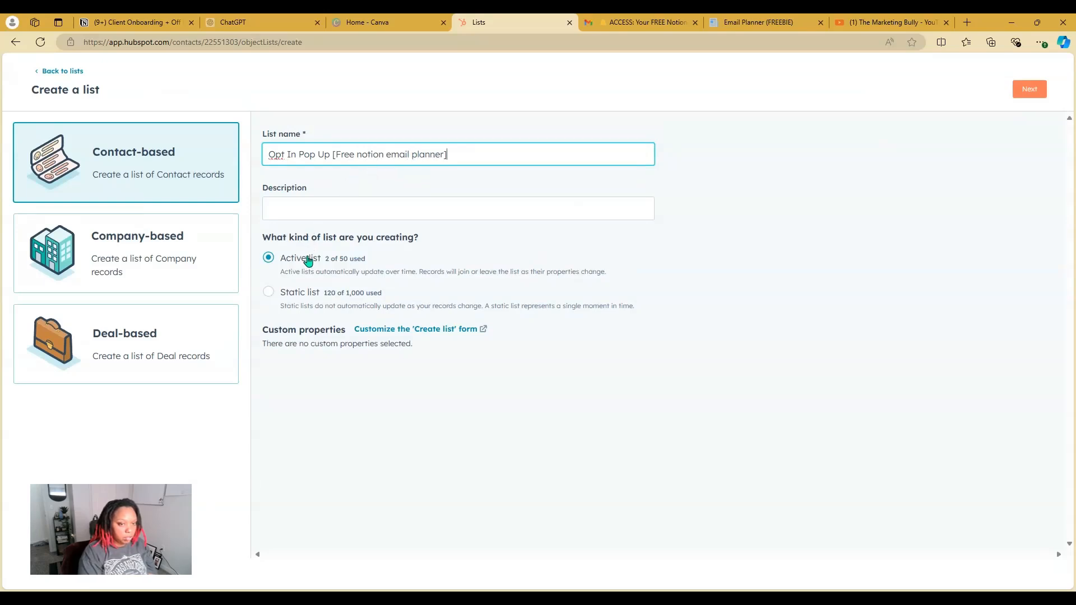
click(268, 291)
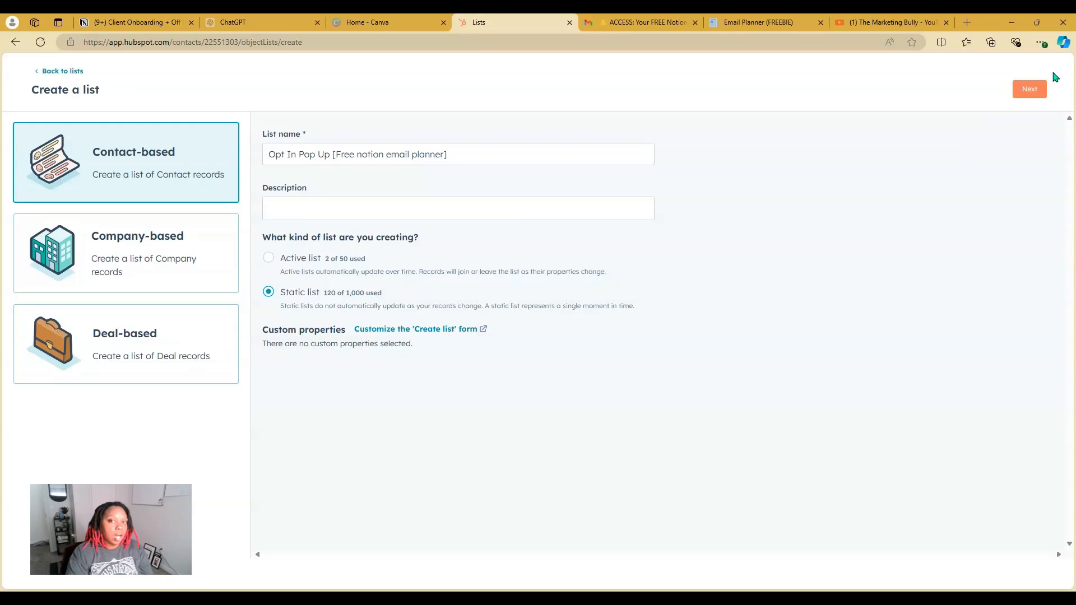
click(1029, 90)
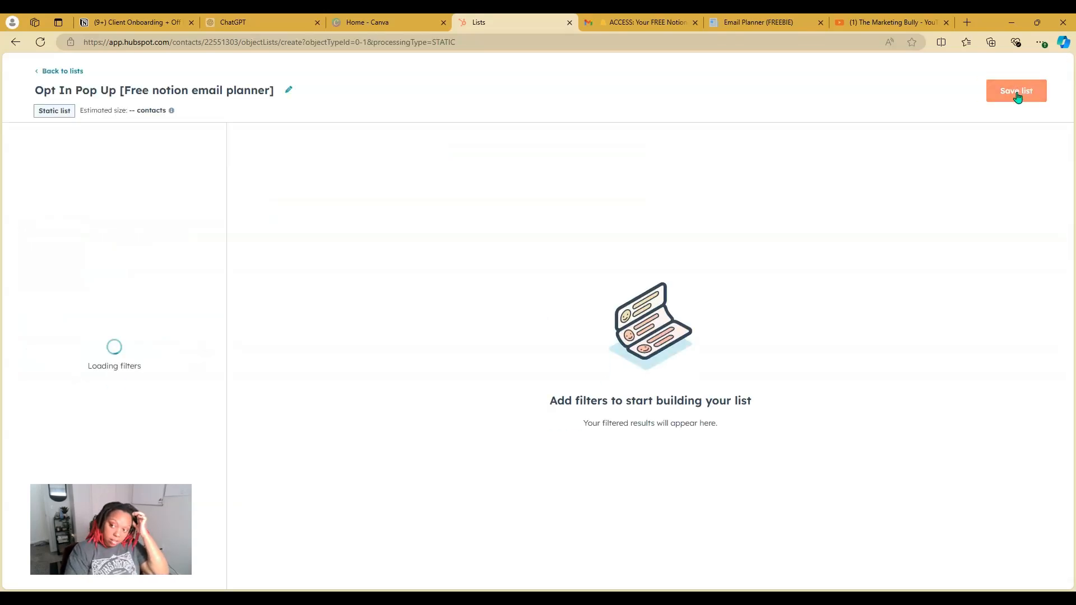
- Add a Form submissions filter for 'exit intent popup' submitters and save the list
click(127, 213)
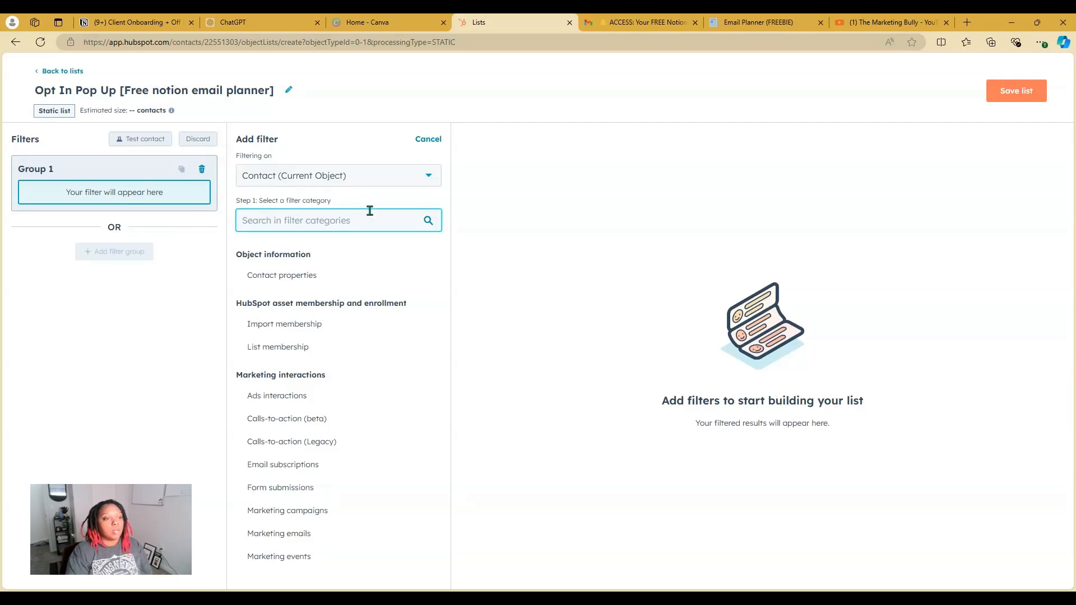
text(form)
click(325, 275)
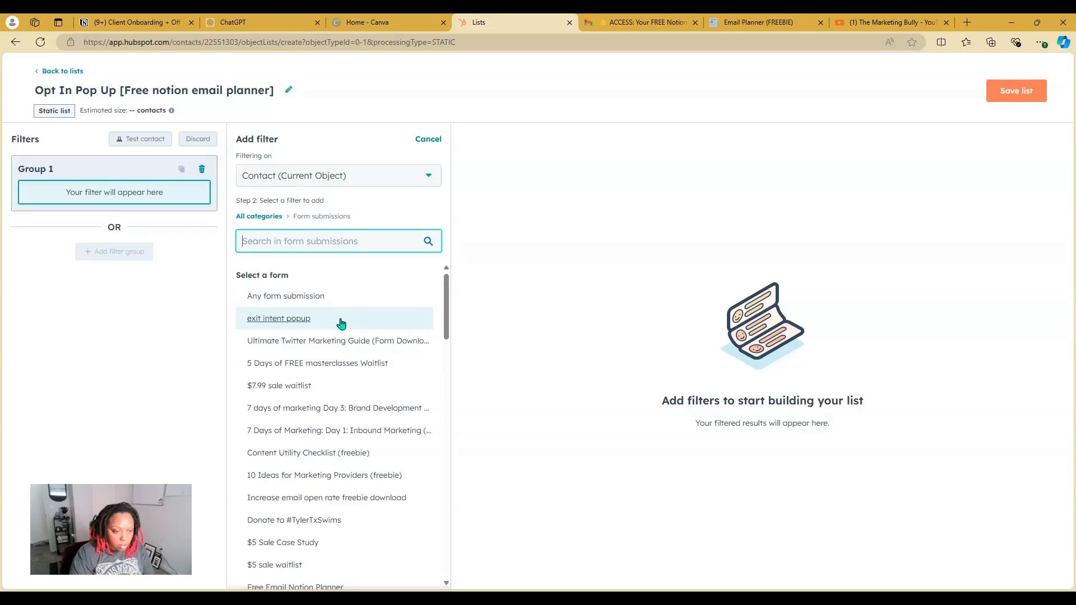
text(notion)
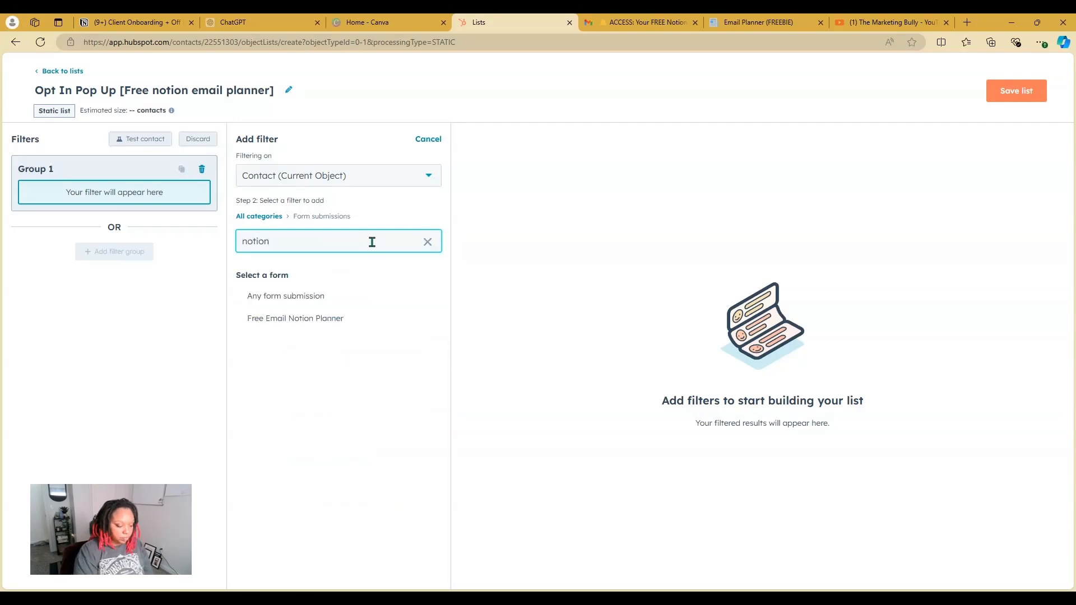
key(BackSpace)
text(ex)
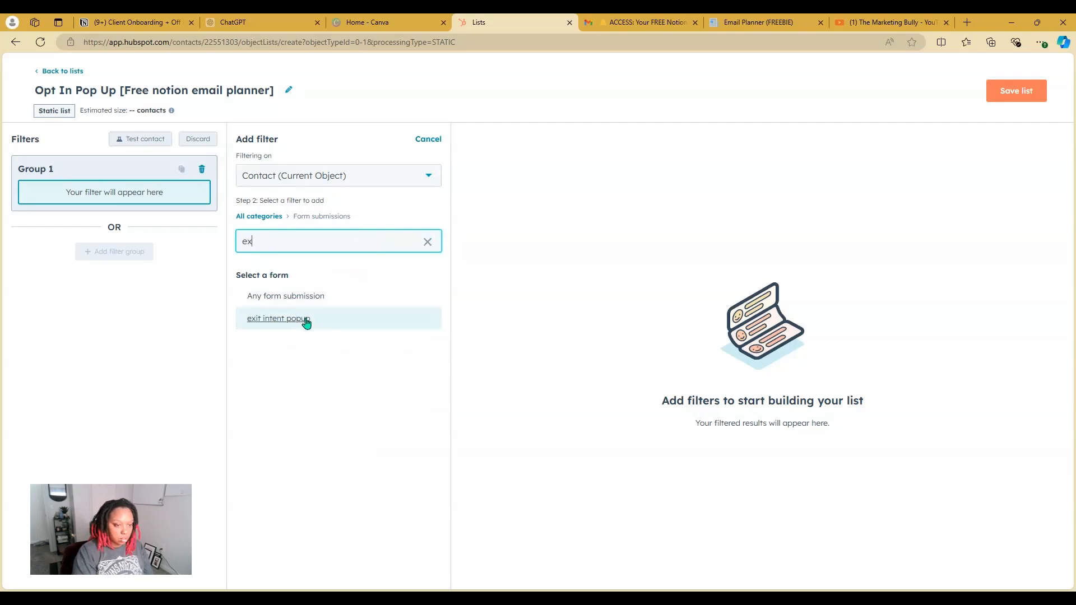
click(305, 319)
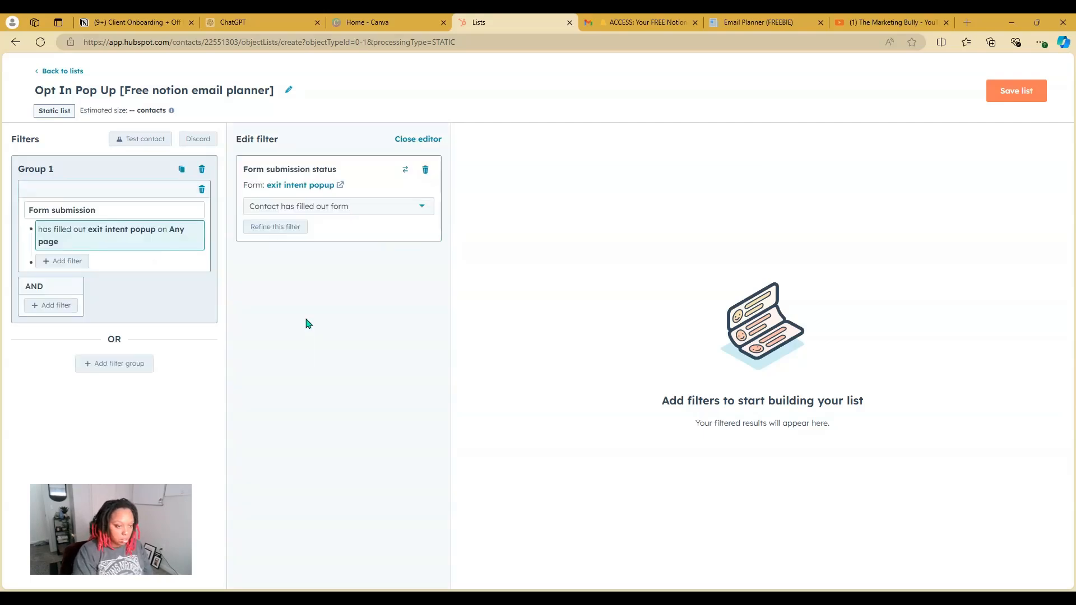
click(1022, 95)
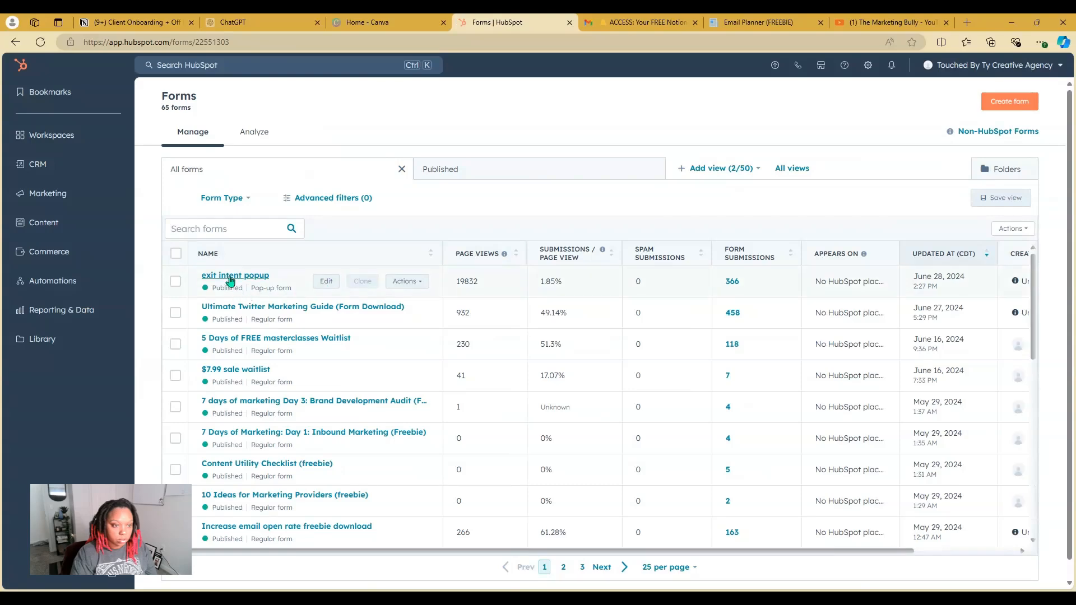
- Open the exit intent popup form's editor on its Automation tab
click(236, 276)
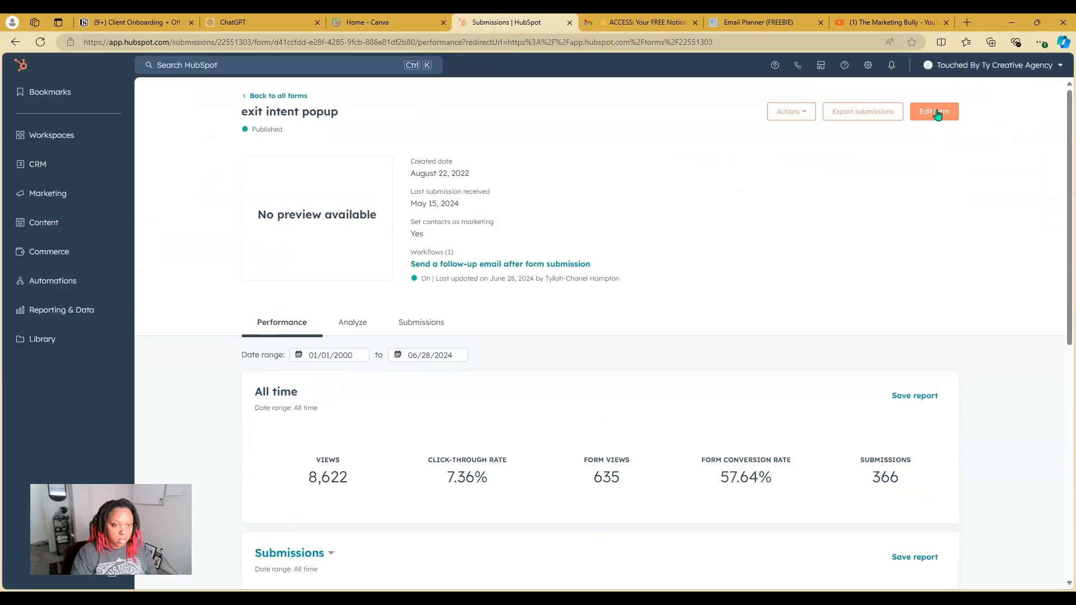
click(936, 112)
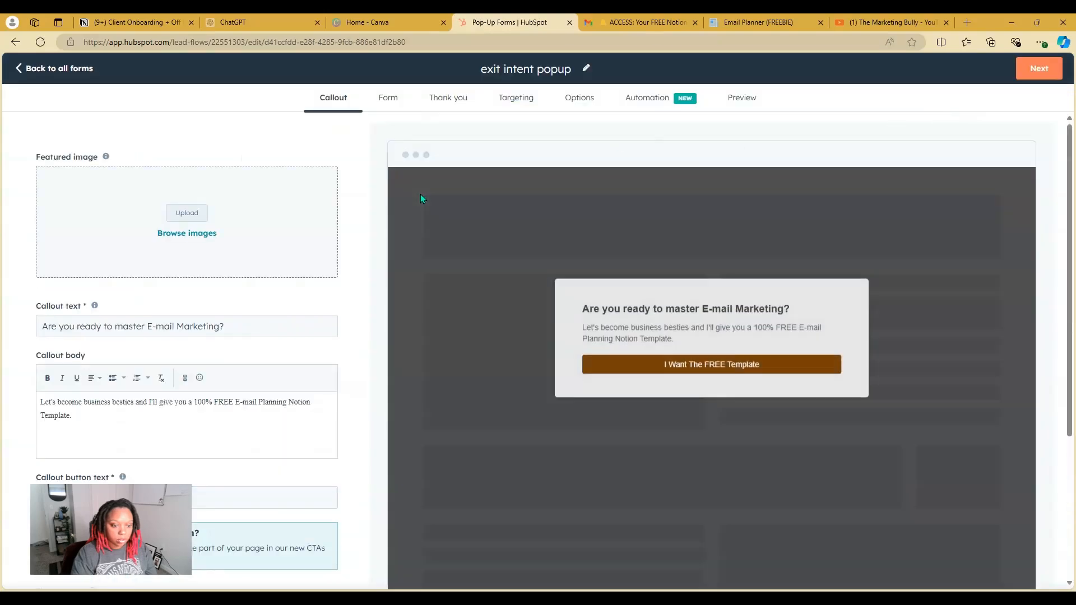
click(664, 107)
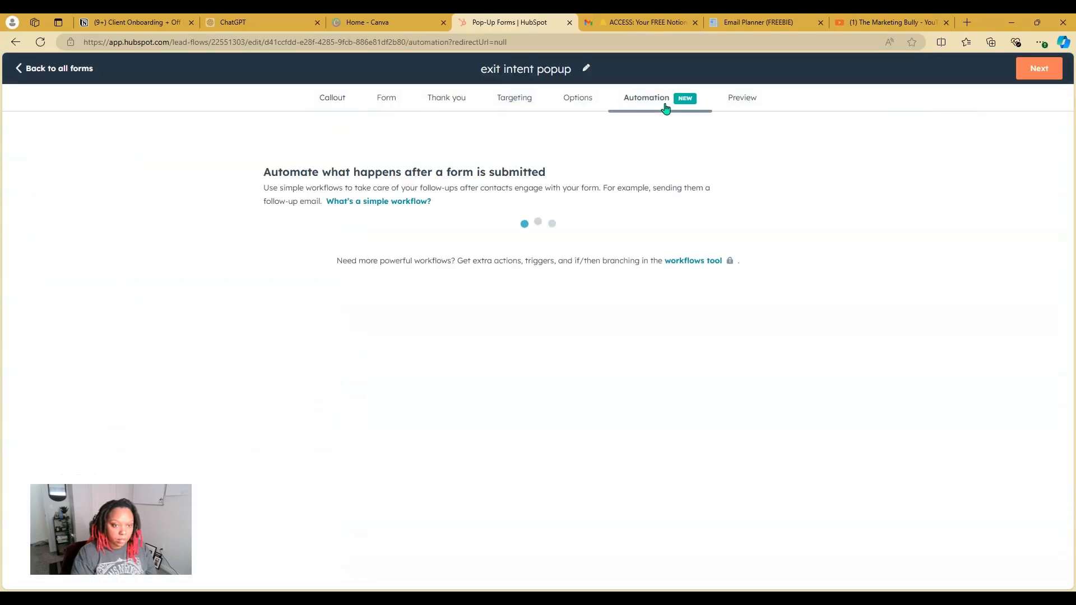
scroll(533, 428, down, 5)
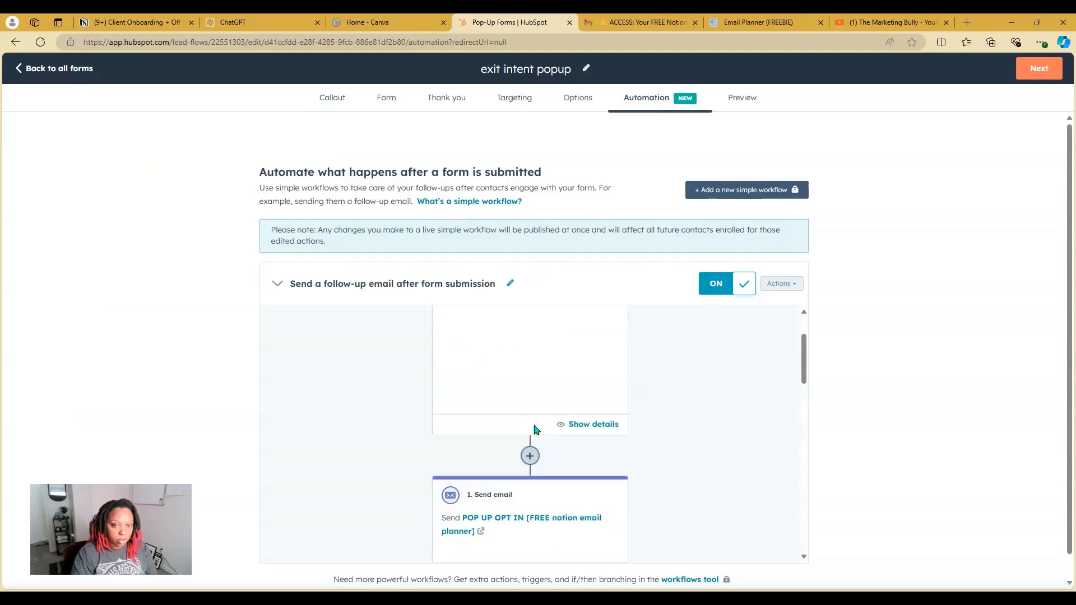
click(521, 346)
- Set the Add to static list step to 'Opt In Pop Up [Free notion email planner]' and save
click(547, 512)
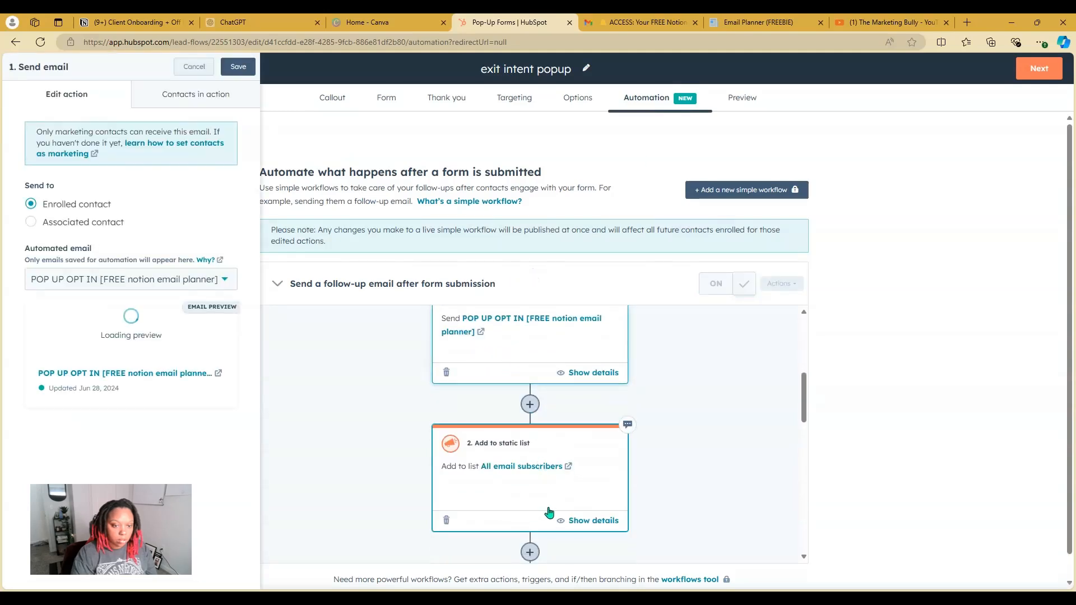
click(217, 154)
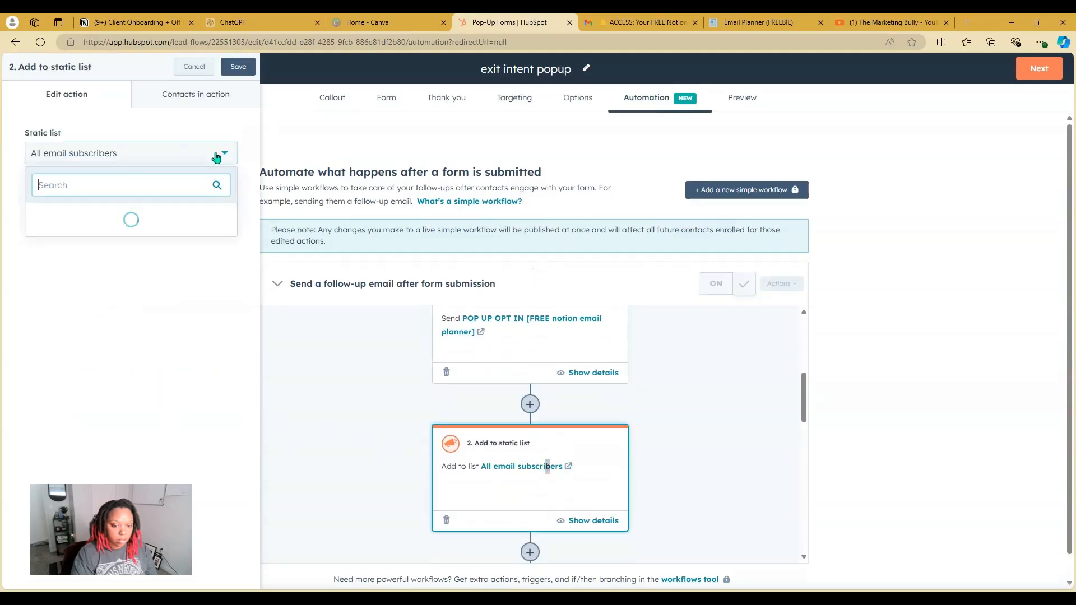
text(Opt In Pop Up [Free notion email planner])
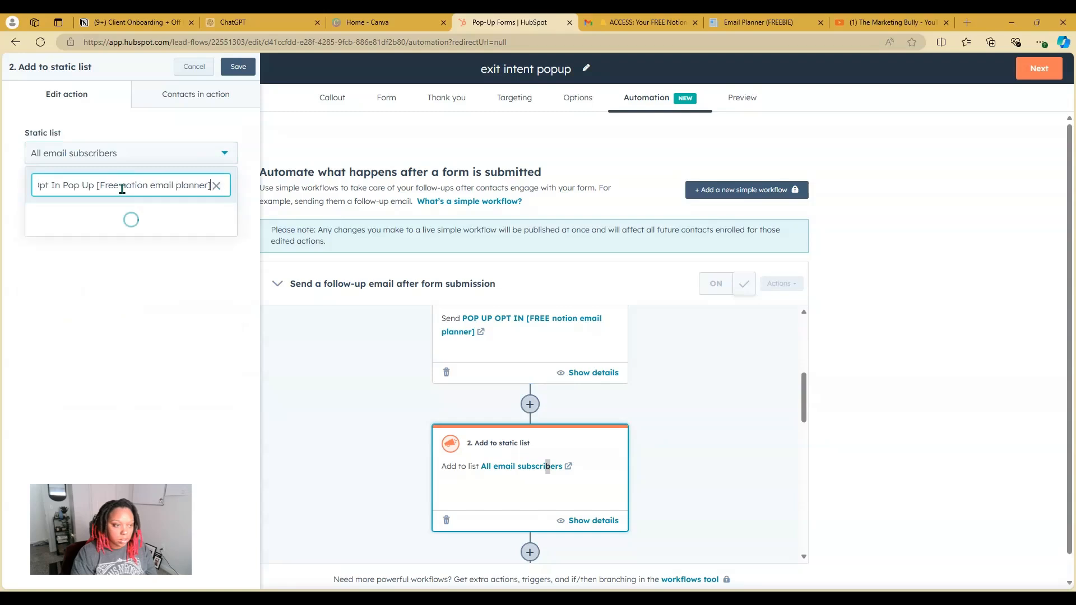
click(121, 218)
click(238, 67)
scroll(725, 341, up, 5)
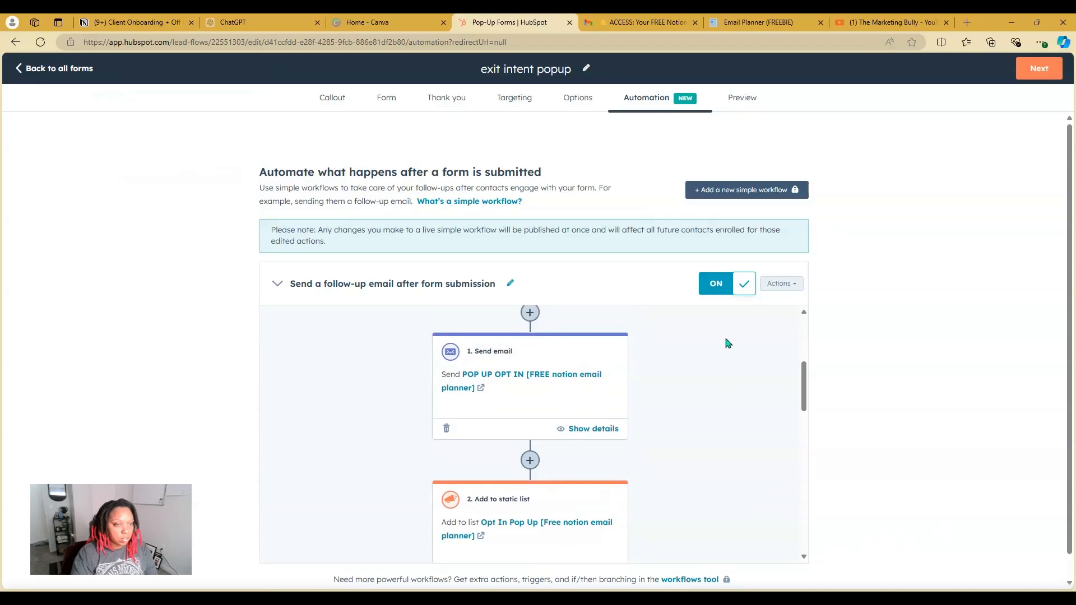
scroll(741, 398, down, 5)
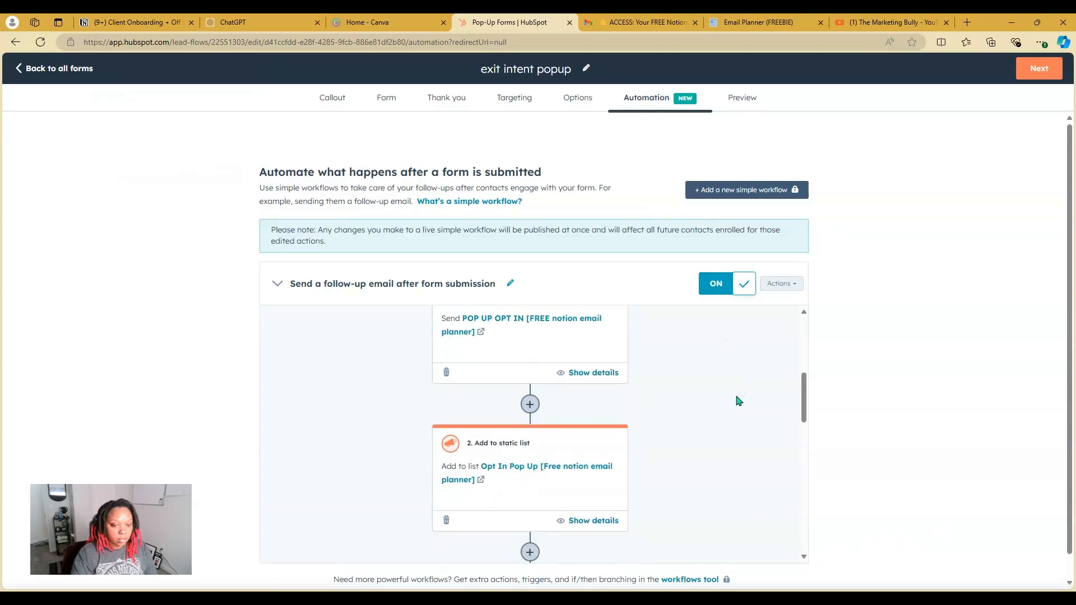
scroll(736, 403, up, 3)
scroll(735, 406, up, 3)
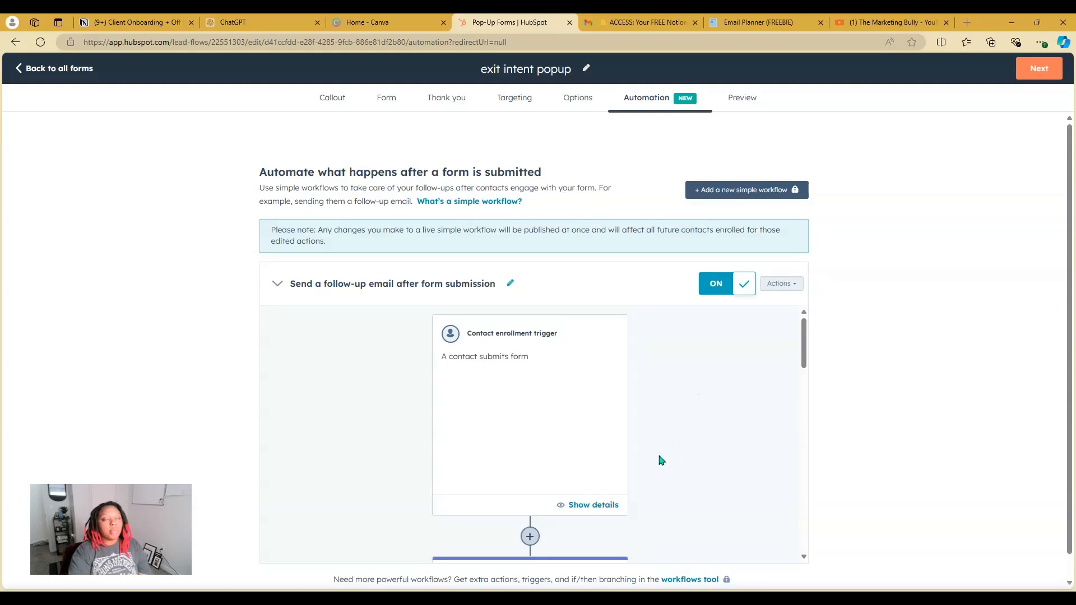
scroll(662, 461, down, 3)
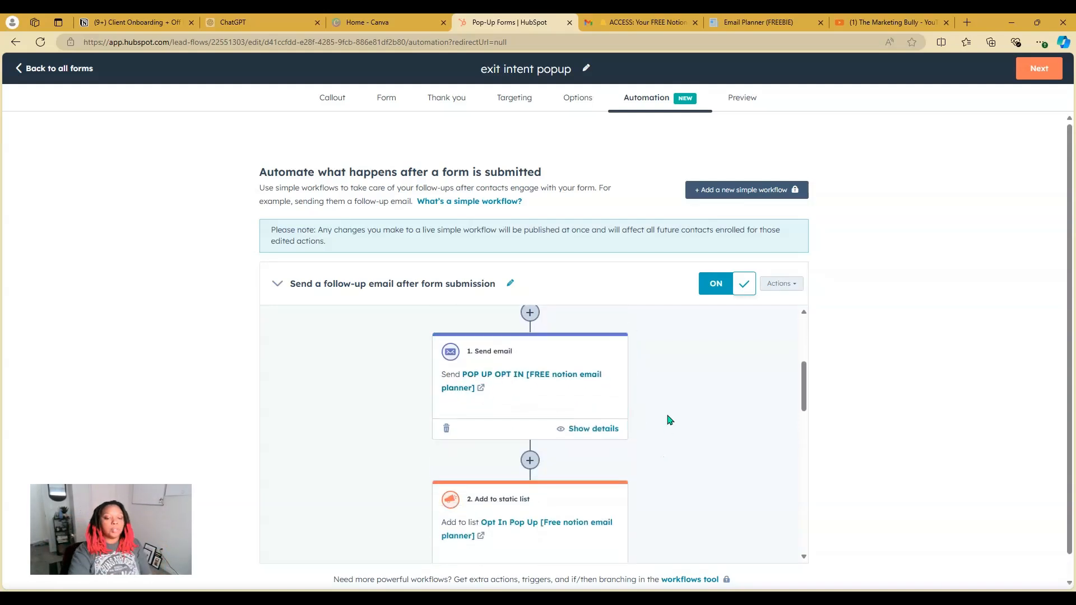
scroll(667, 420, down, 3)
scroll(668, 459, down, 3)
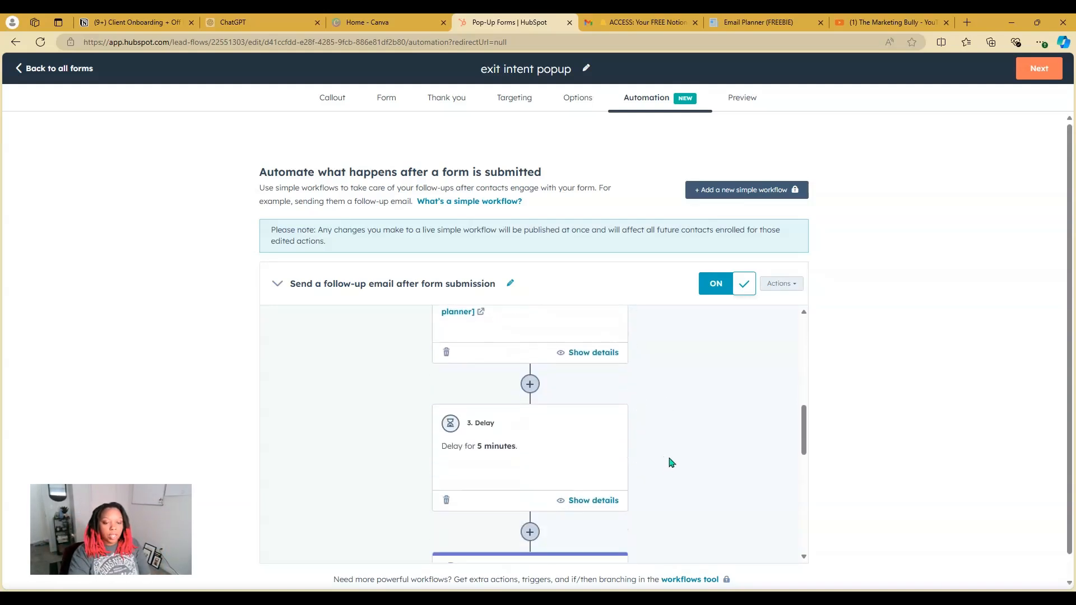
scroll(542, 380, up, 1)
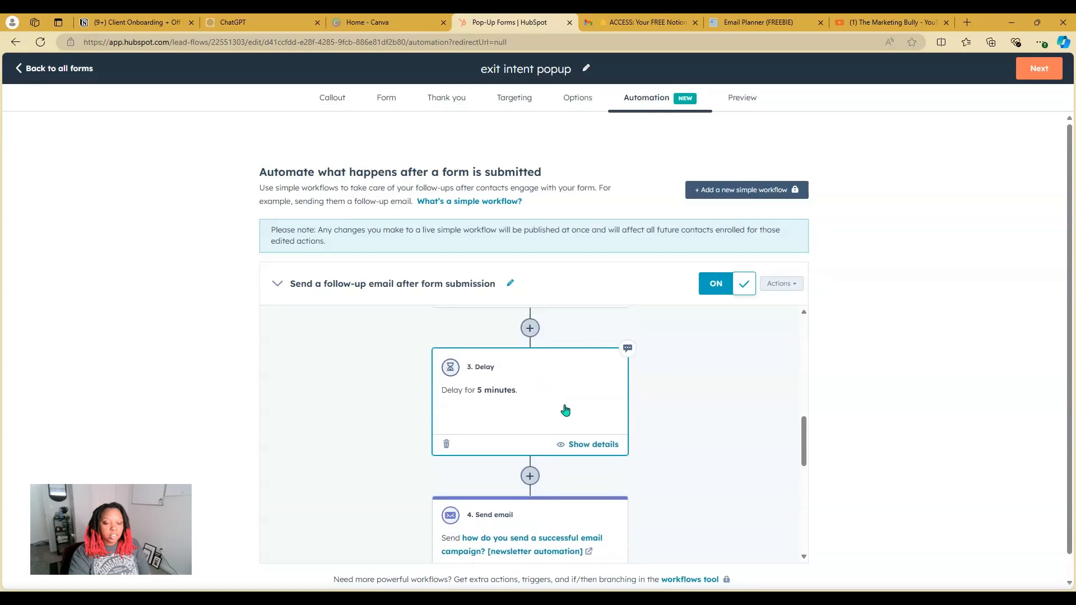
- Change the delay to 1 day and 0 minutes, save, then open the 4. Send email card
click(560, 405)
drag(62, 266, 11, 266)
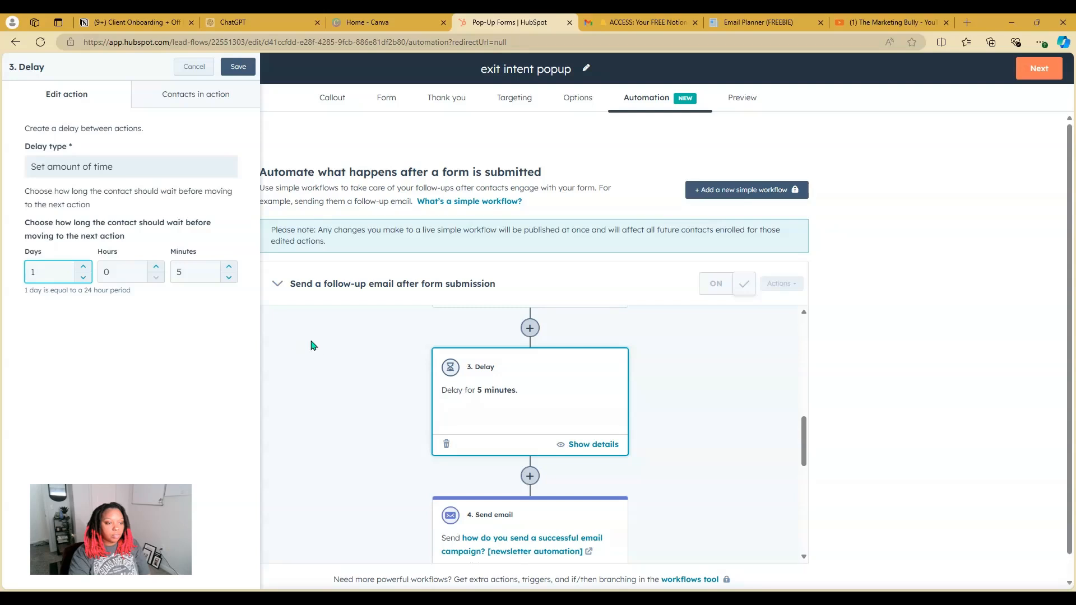
click(229, 278)
click(229, 278)
click(229, 277)
click(150, 171)
click(169, 390)
click(218, 96)
click(248, 73)
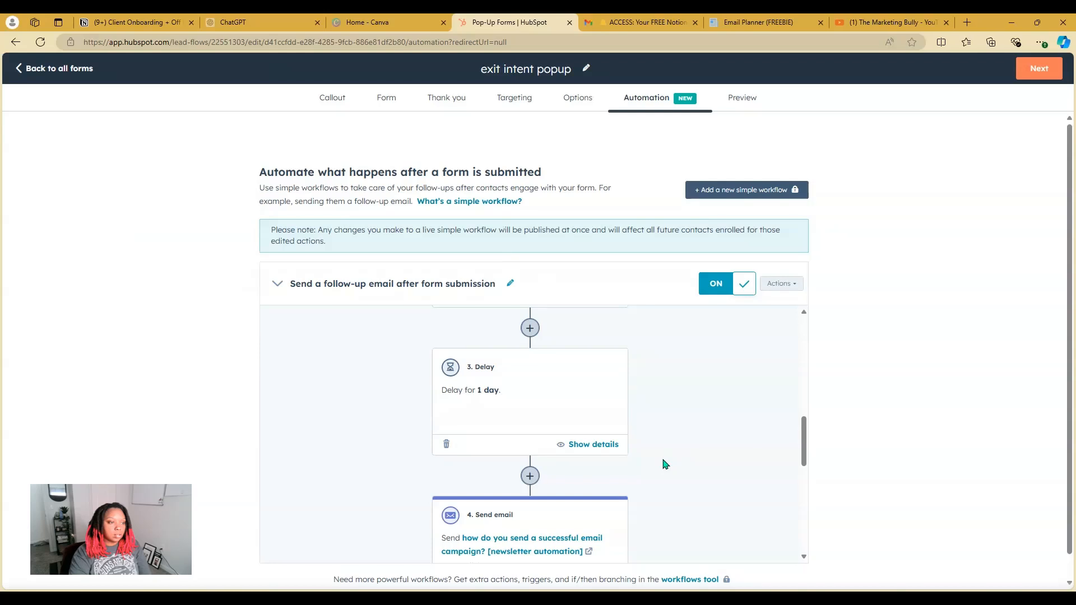
scroll(768, 458, down, 3)
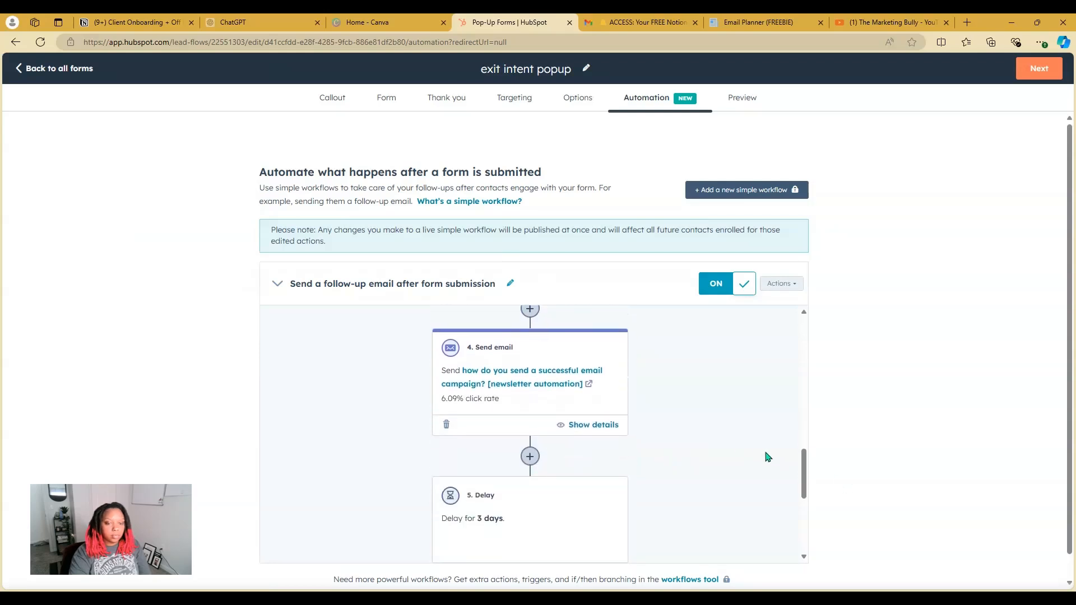
click(595, 343)
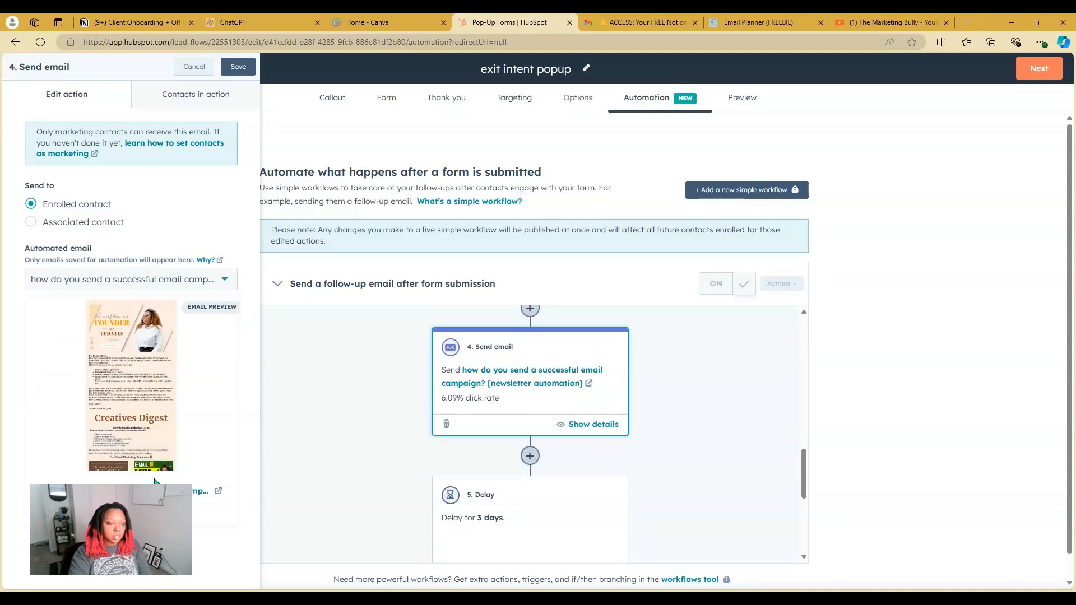
- Open the 'how do you send a successful email campaign?' newsletter email's full preview and scroll through it
click(201, 491)
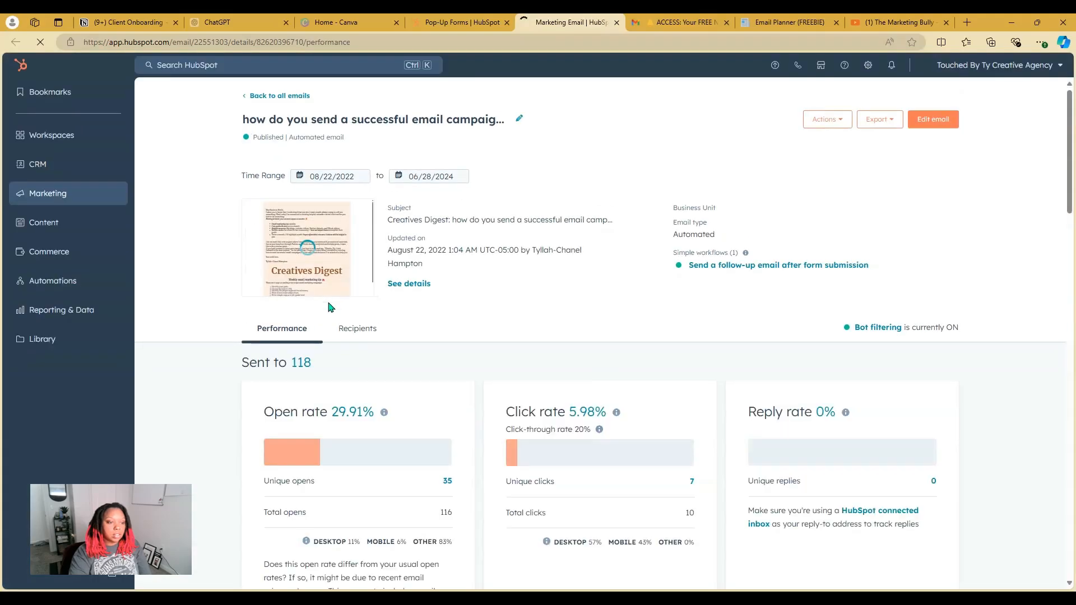
mouse_move(330, 250)
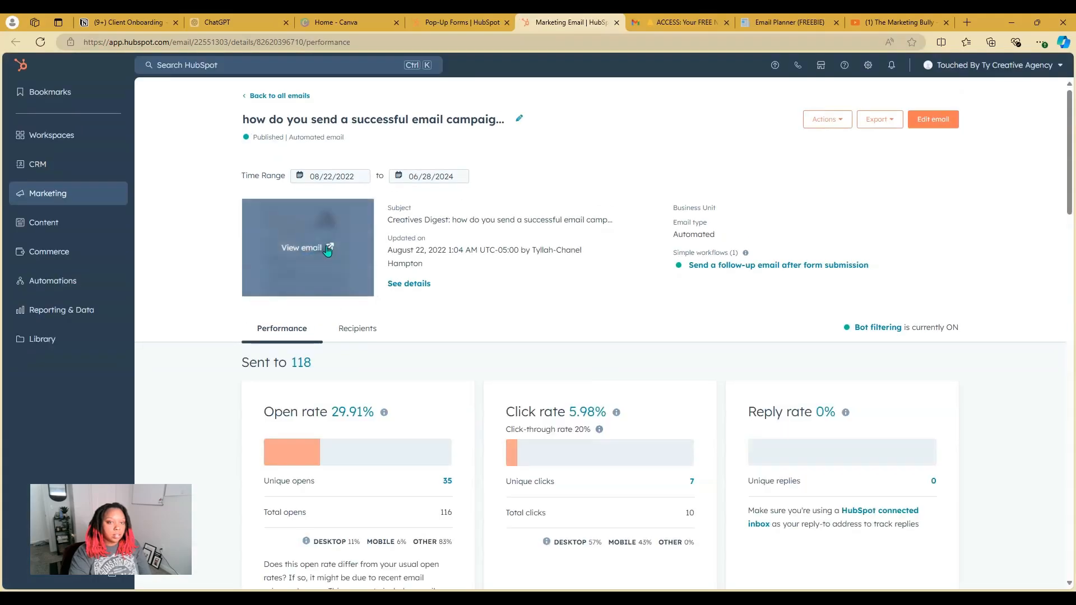
click(315, 258)
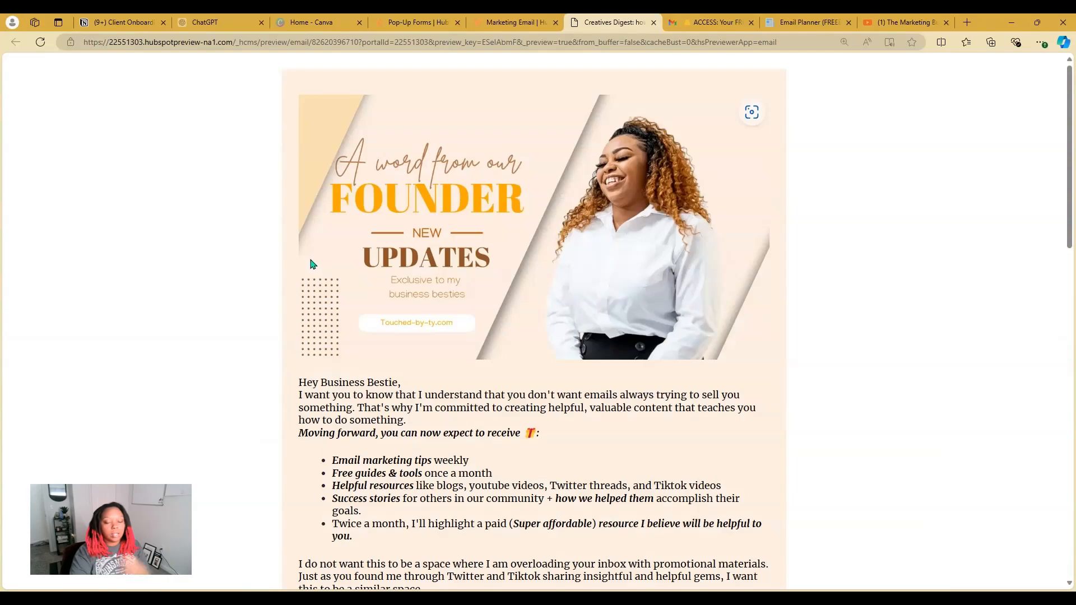
scroll(490, 458, down, 15)
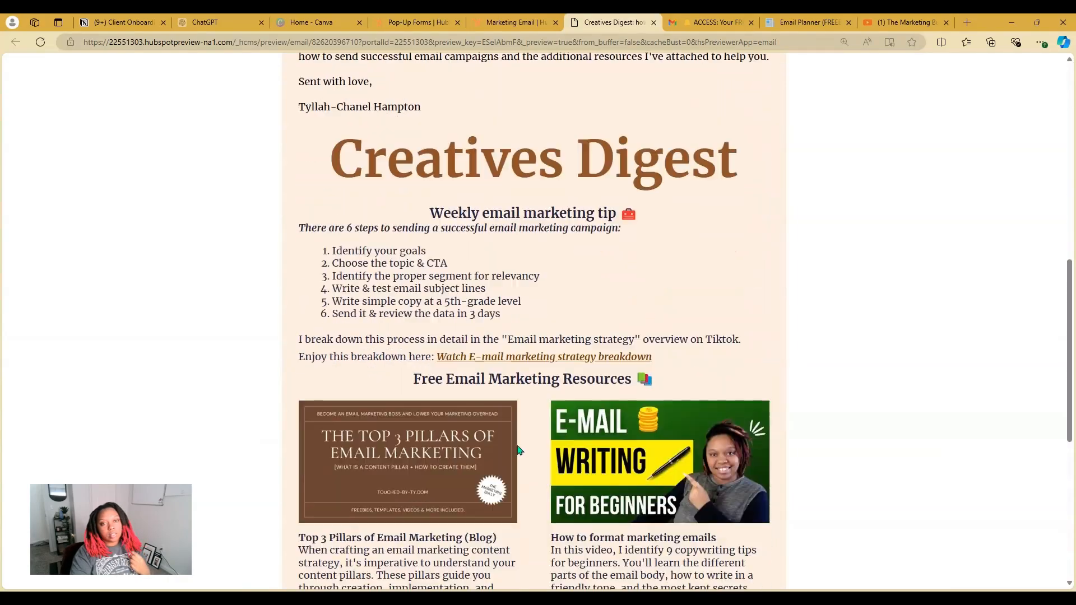
scroll(530, 438, up, 15)
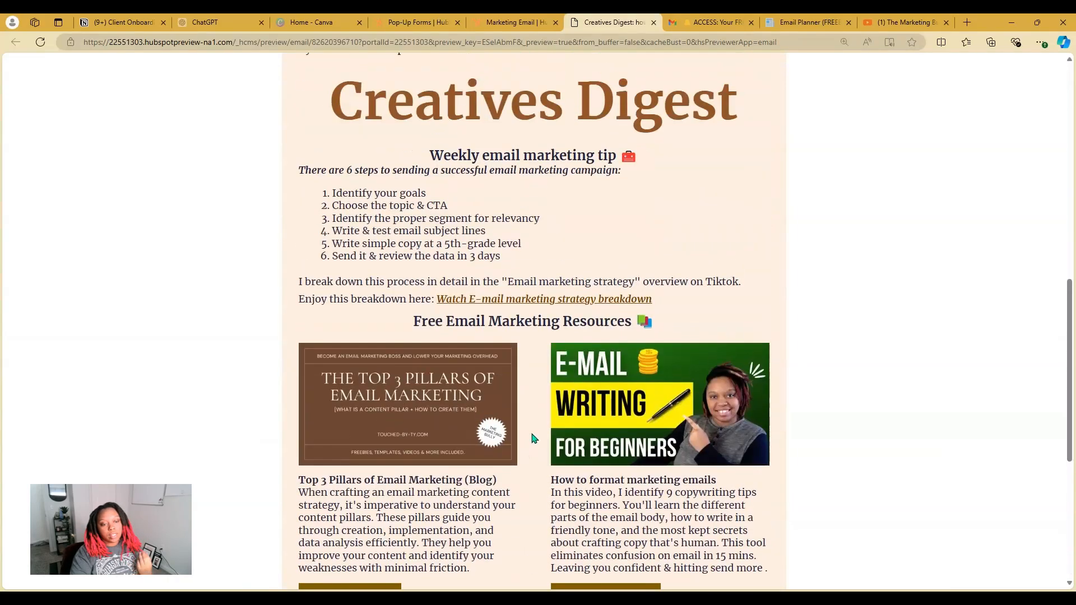
scroll(554, 439, up, 1)
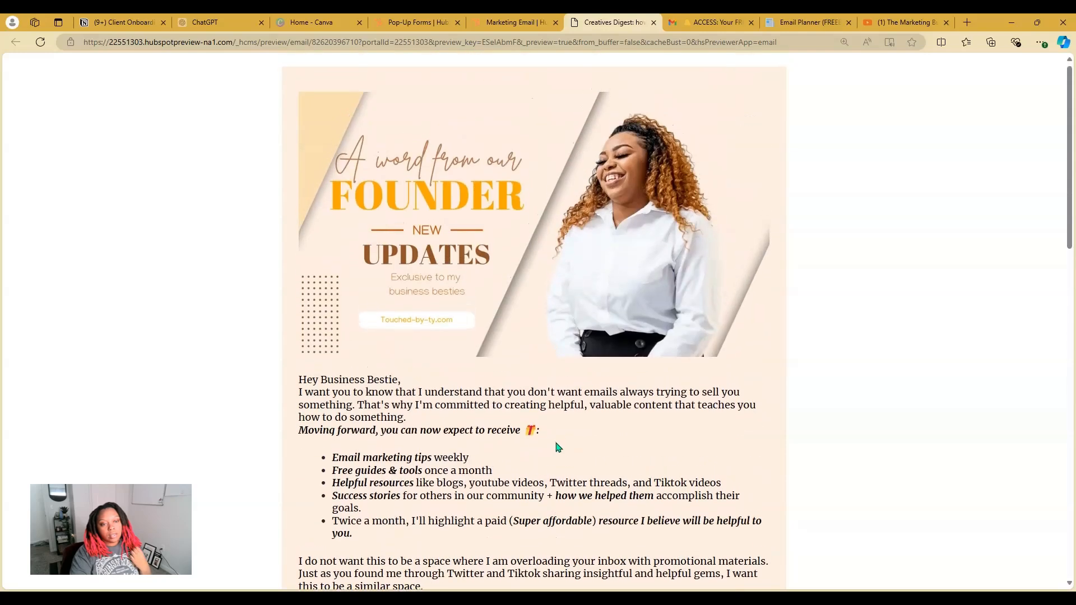
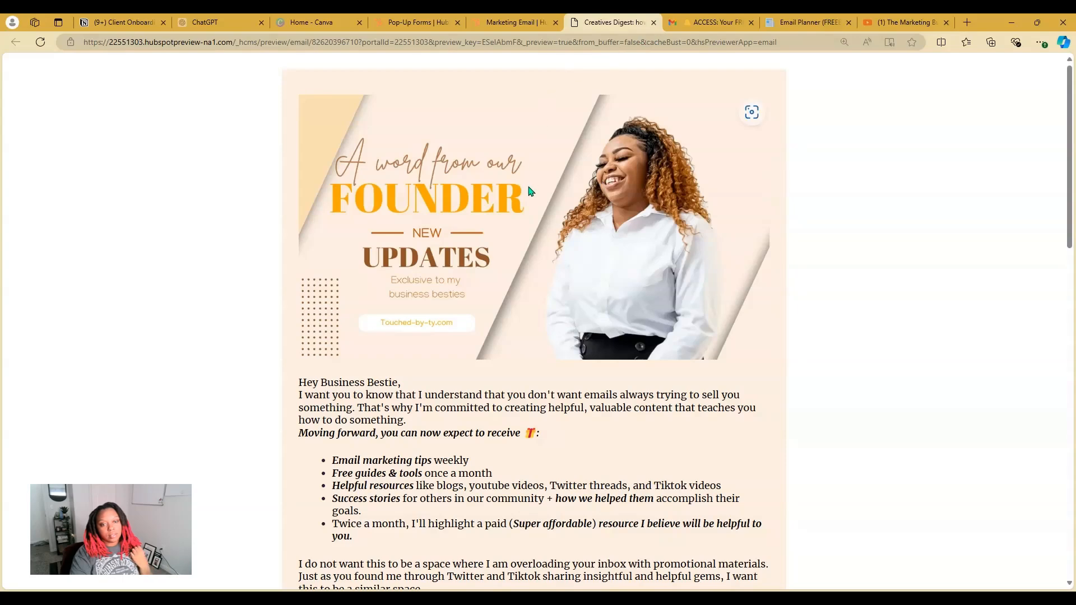
- Close the Creatives Digest preview and return to the email performance page (118 sent, 29.91% opens)
scroll(636, 224, down, 7)
scroll(637, 219, up, 7)
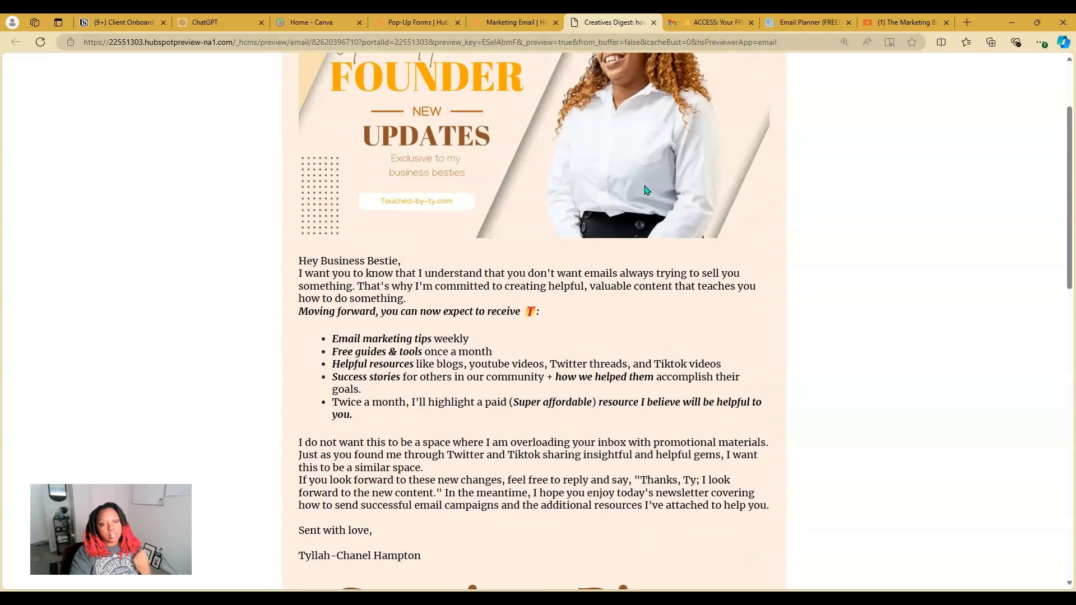
click(653, 27)
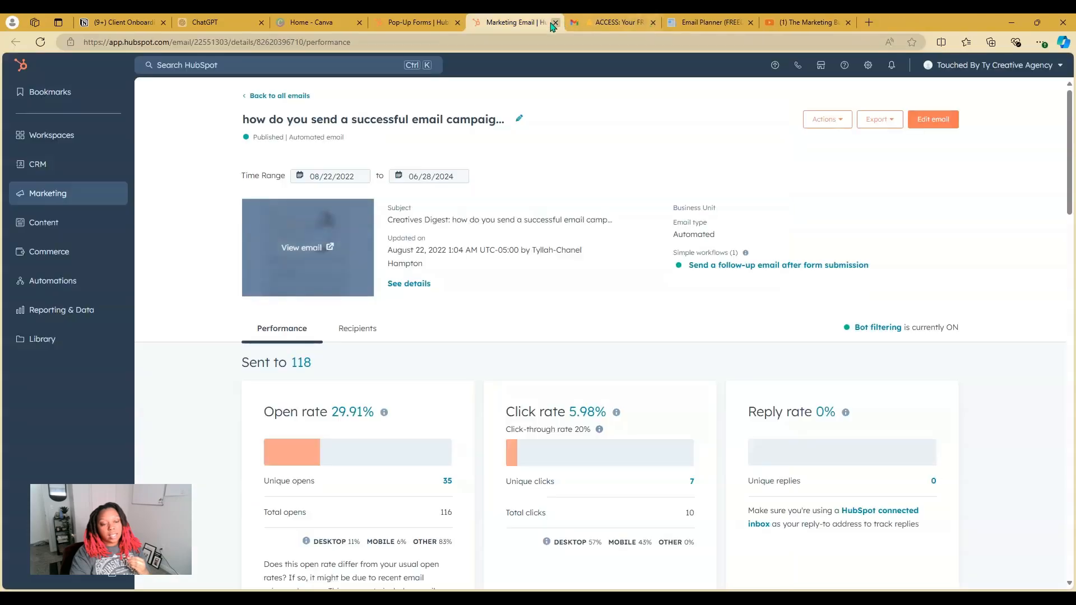
- Open the newsletter in the editor and select the 560×315 founder header image
click(930, 122)
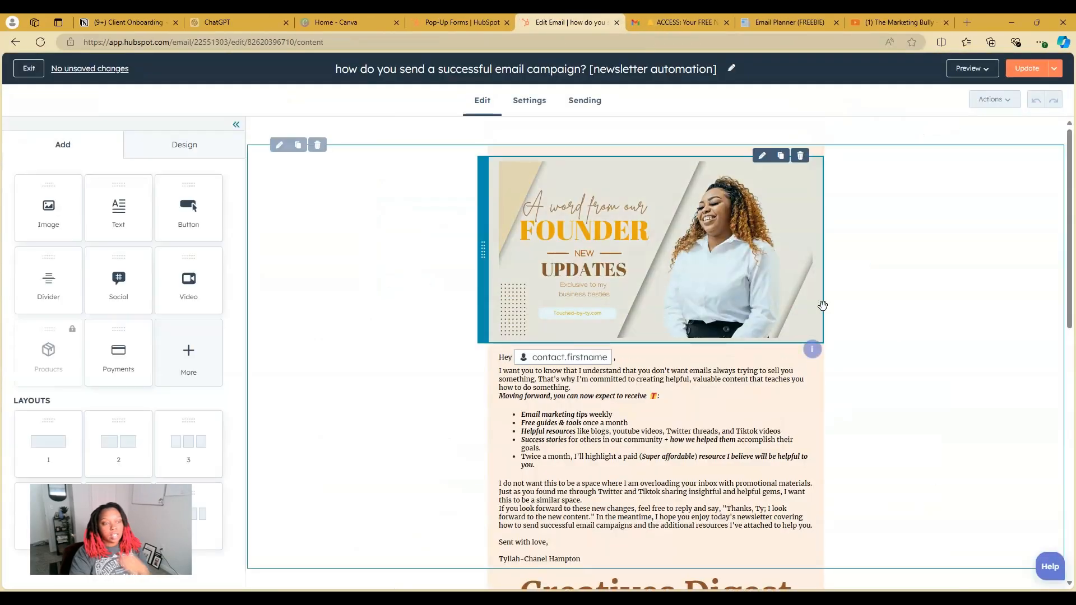
scroll(947, 302, down, 3)
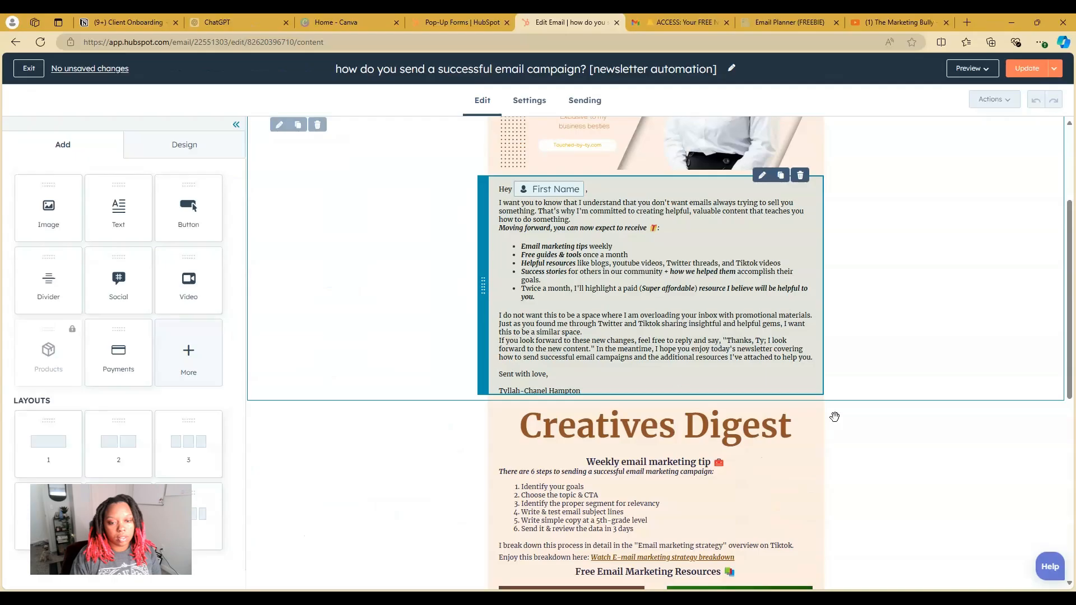
scroll(891, 432, up, 5)
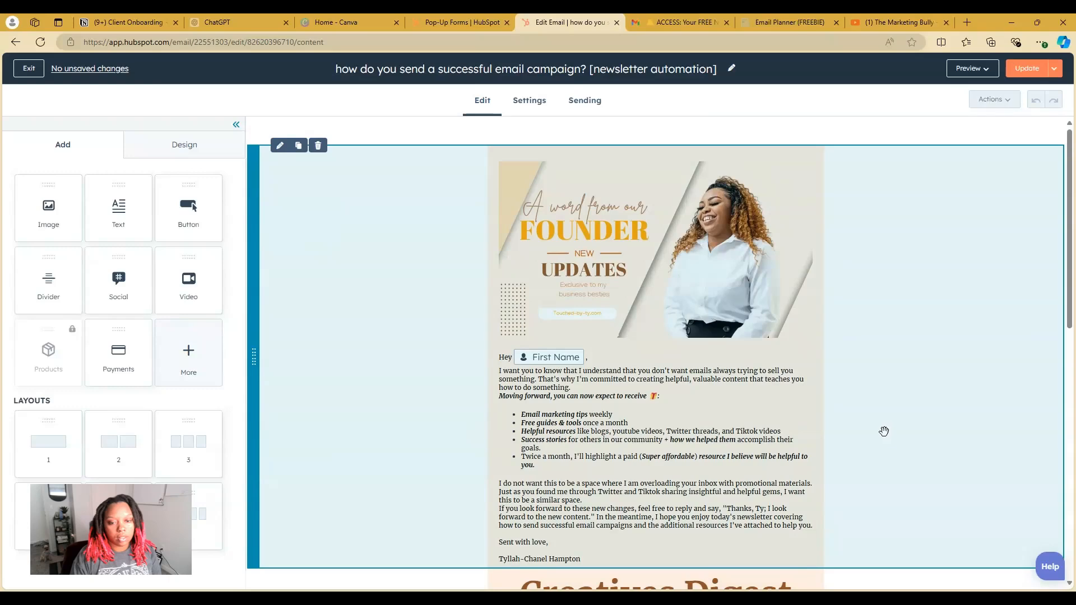
scroll(877, 433, down, 1)
scroll(696, 373, down, 5)
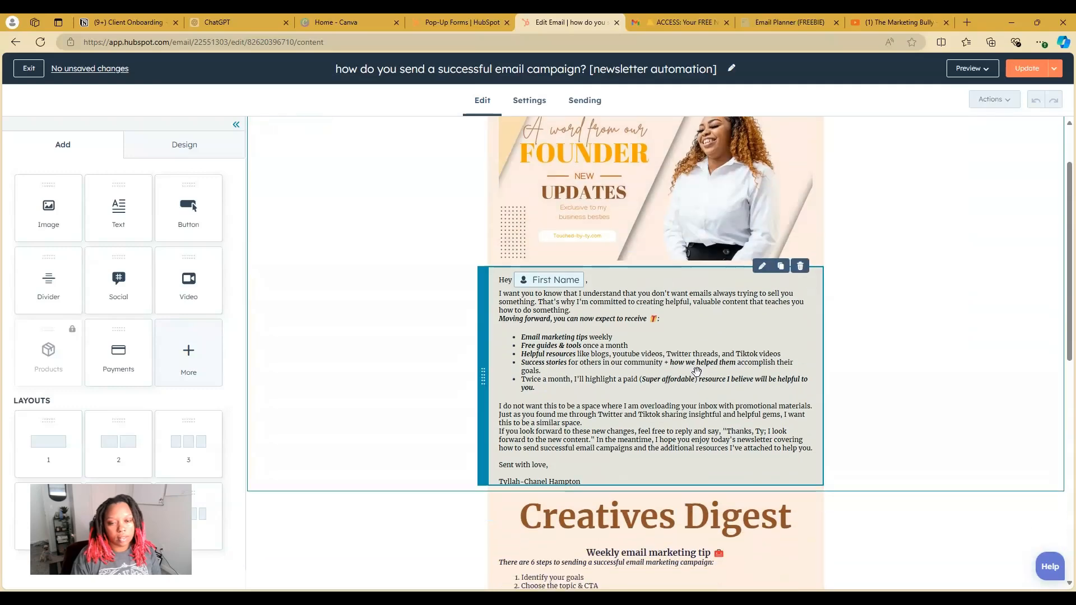
scroll(697, 373, down, 5)
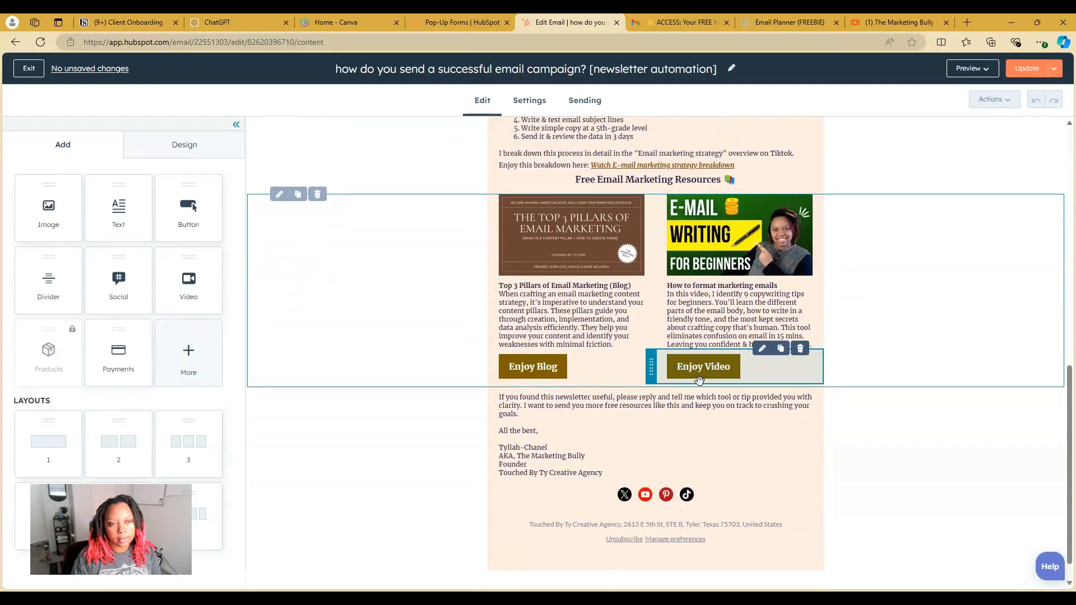
scroll(697, 386, up, 4)
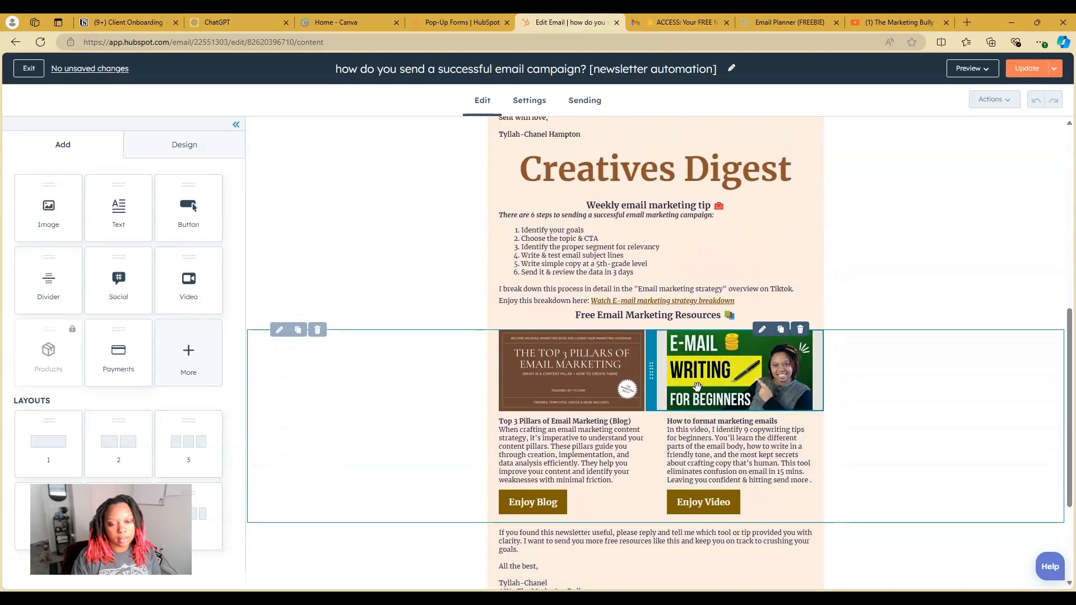
scroll(704, 392, up, 7)
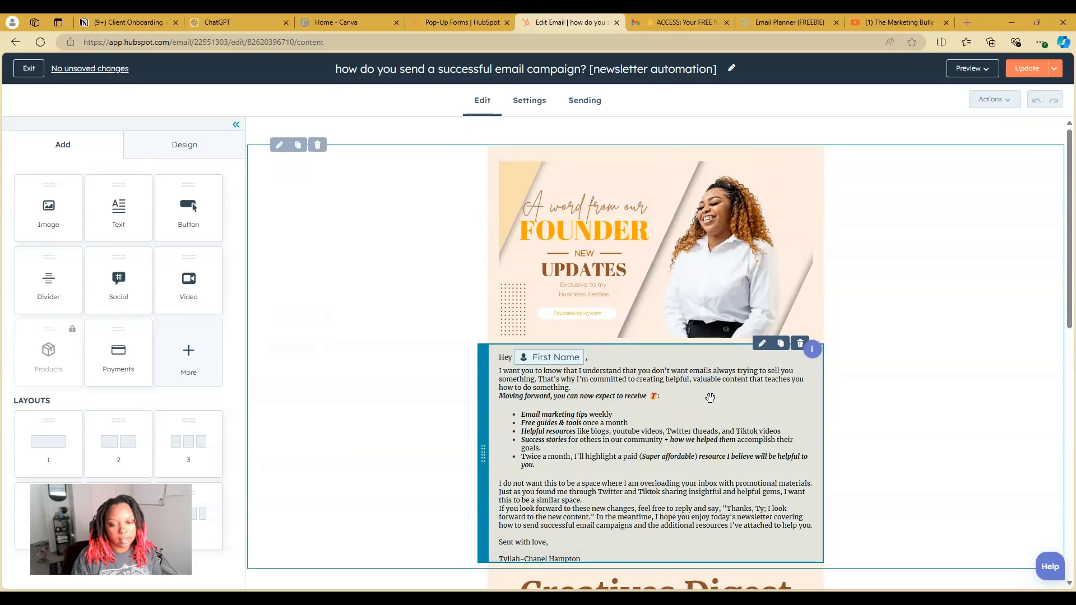
click(667, 254)
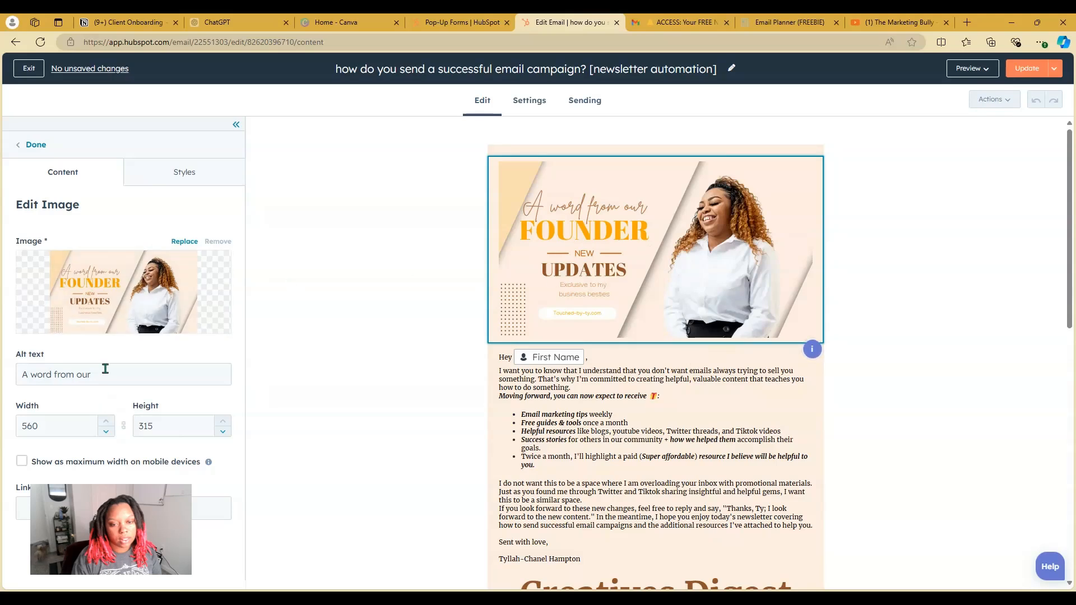
- Replace the founder header image with the round TBT Logo-2 logo found by searching 'logo'
click(37, 146)
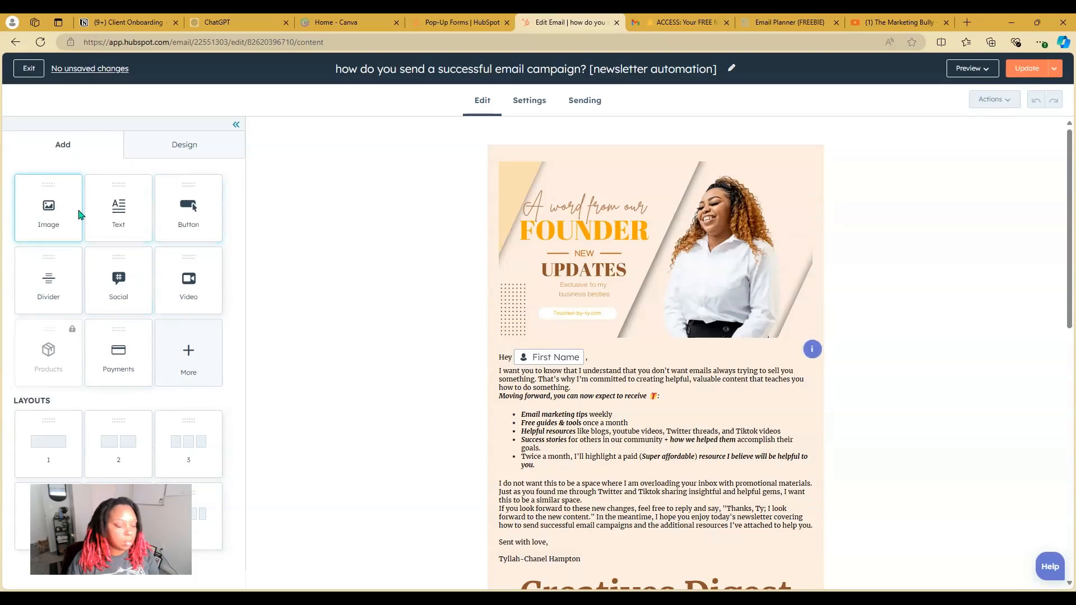
click(647, 255)
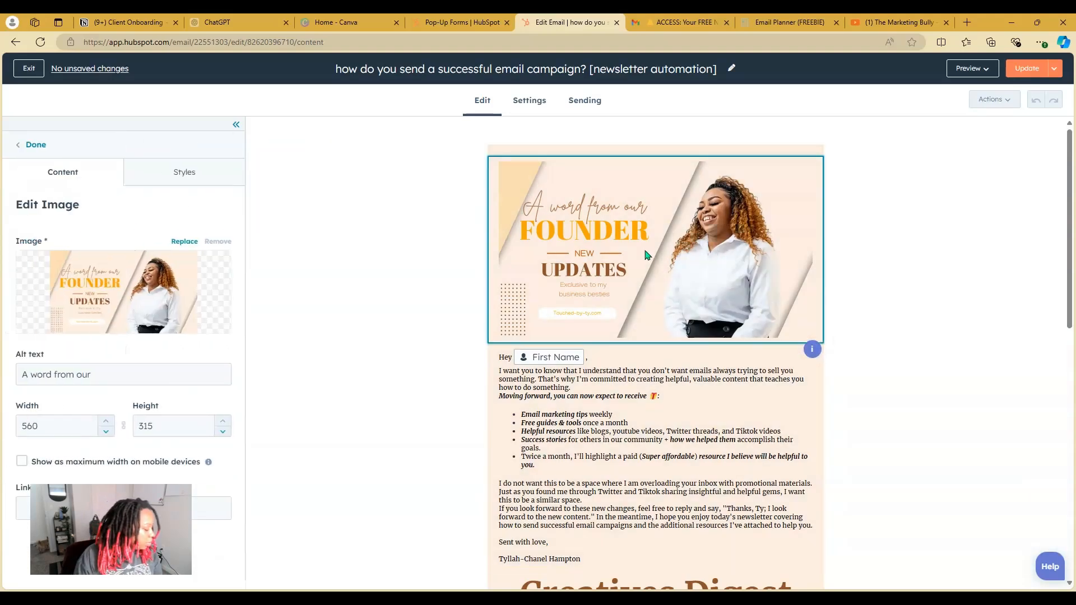
click(184, 242)
click(916, 135)
text(logo)
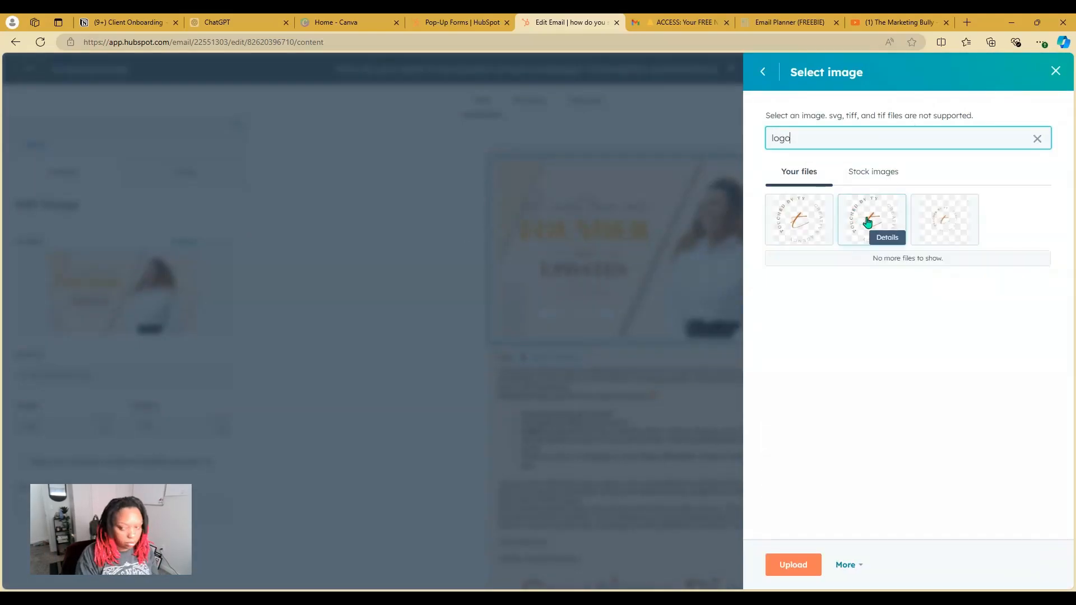
click(801, 233)
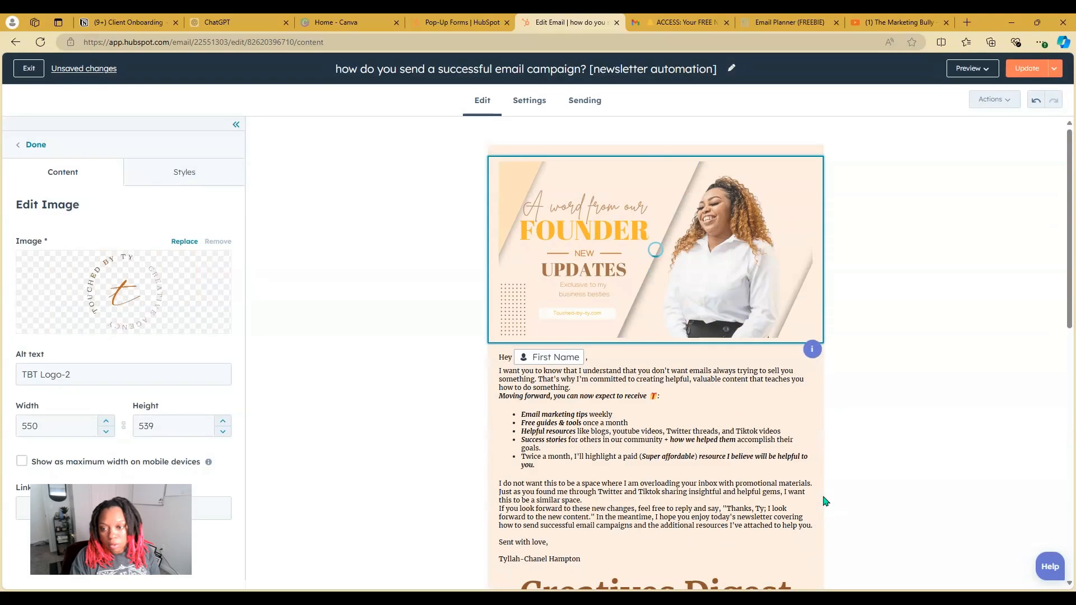
- Shrink the logo's width to 125 px
double_click(40, 427)
text(300)
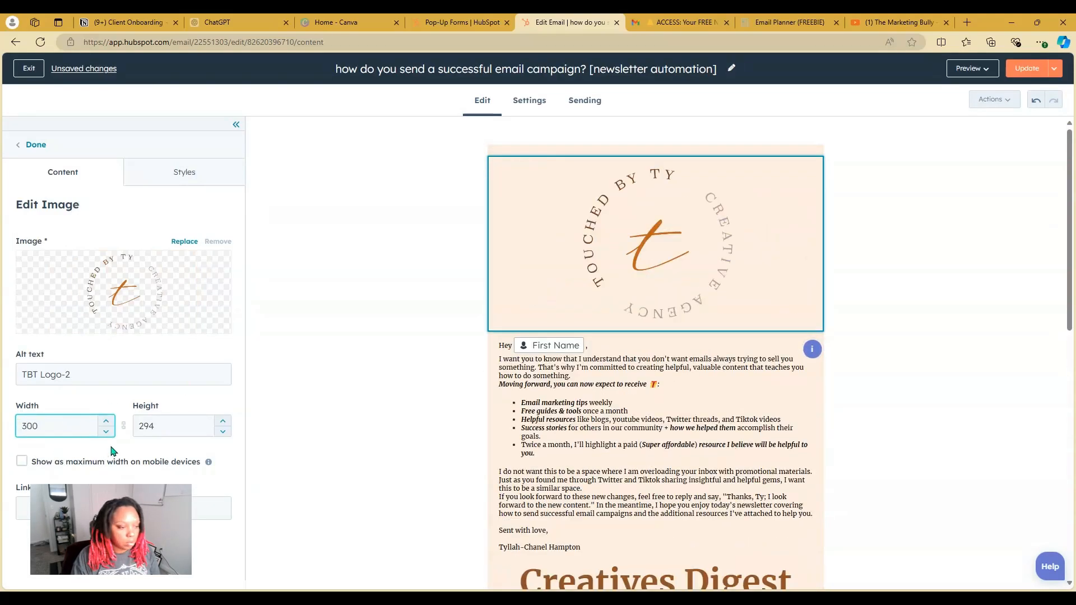
double_click(38, 427)
text(150)
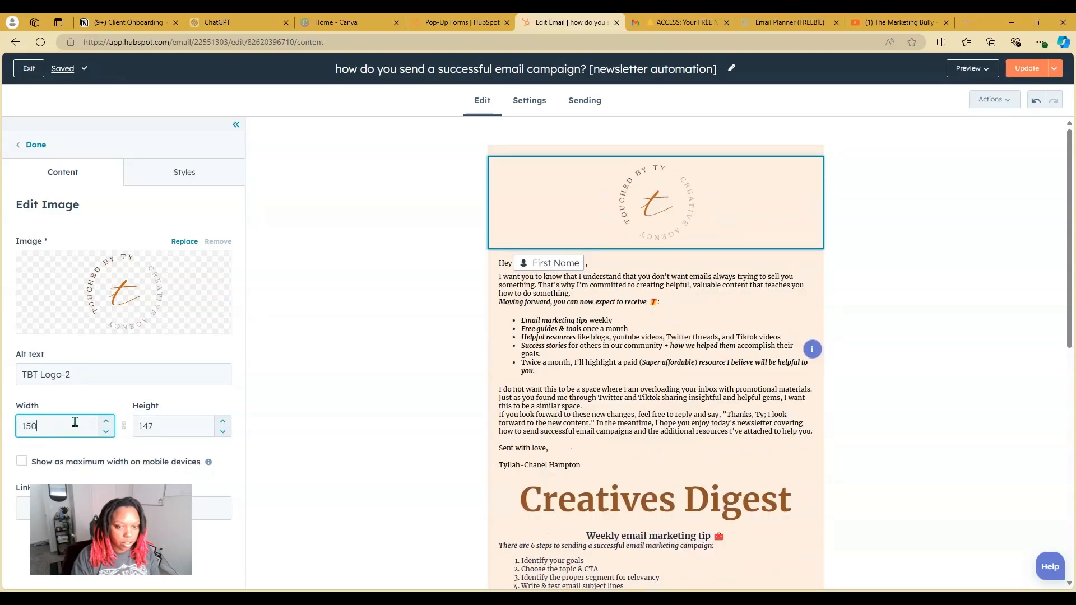
drag(22, 422, 12, 425)
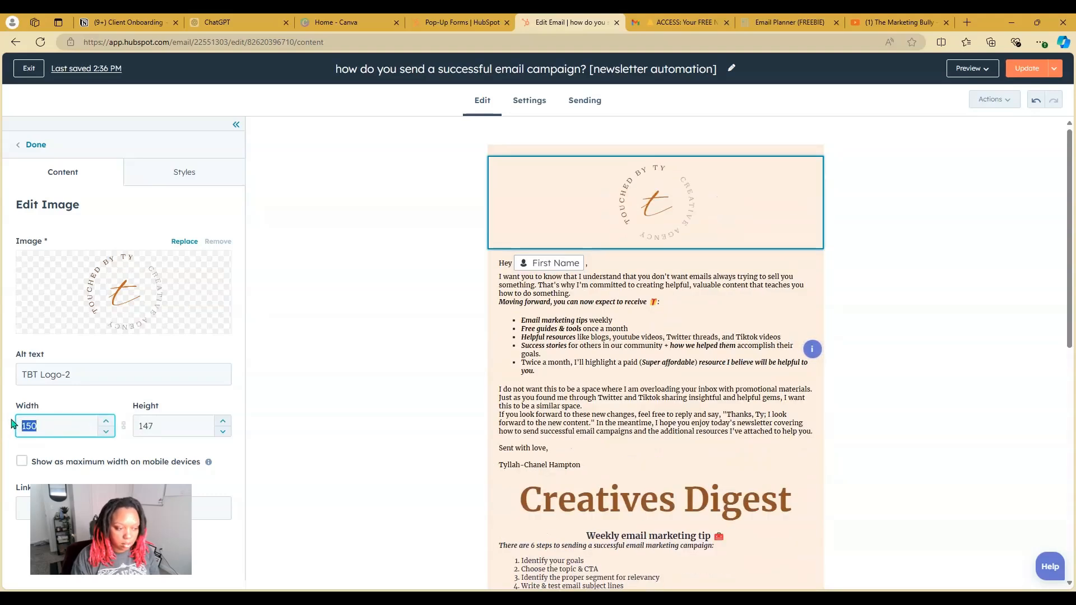
text(125)
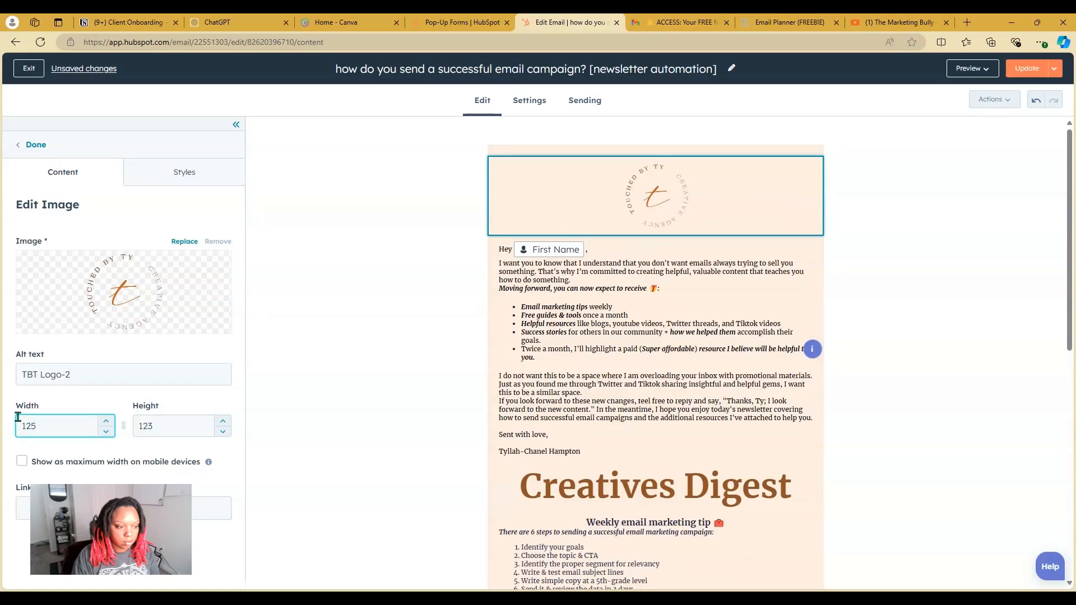
click(414, 397)
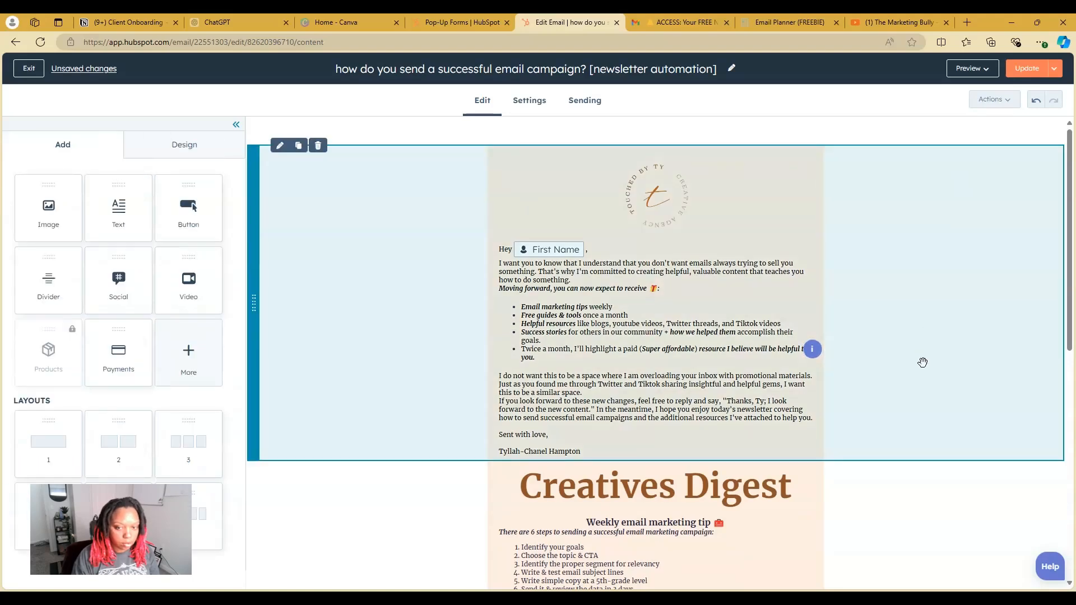
- Adjust the intro section's background to off-white f8f6f3 and copy its hex value
scroll(742, 388, down, 6)
scroll(744, 395, down, 2)
scroll(750, 401, up, 8)
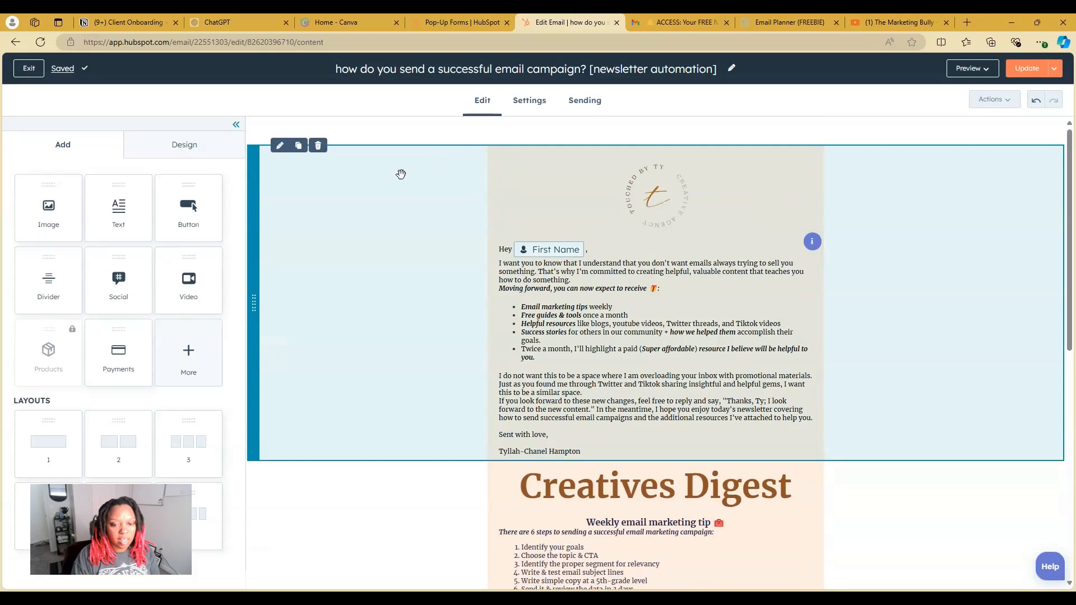
click(401, 174)
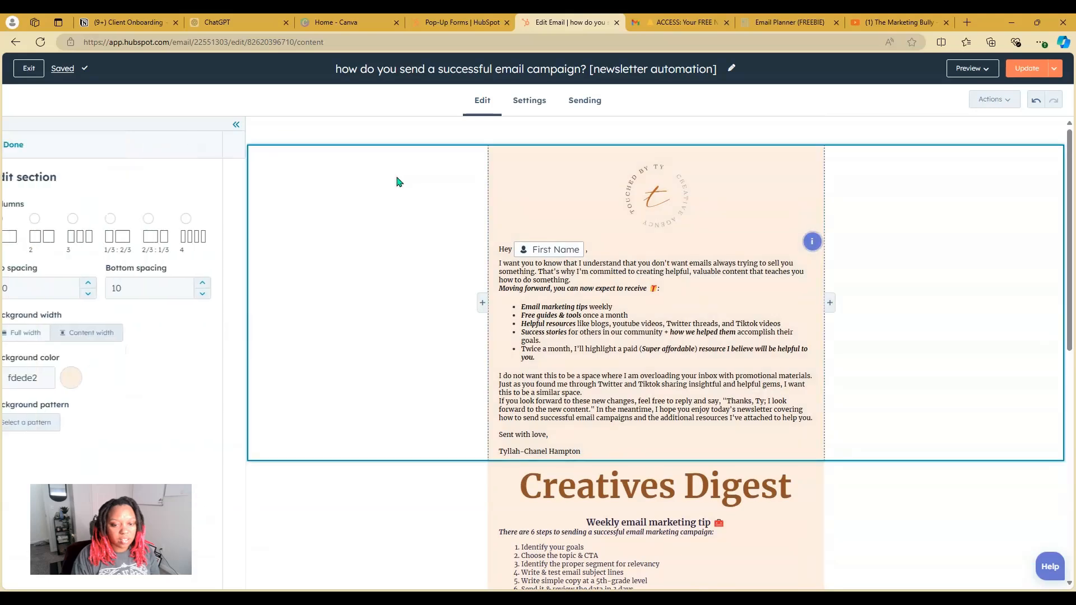
click(93, 379)
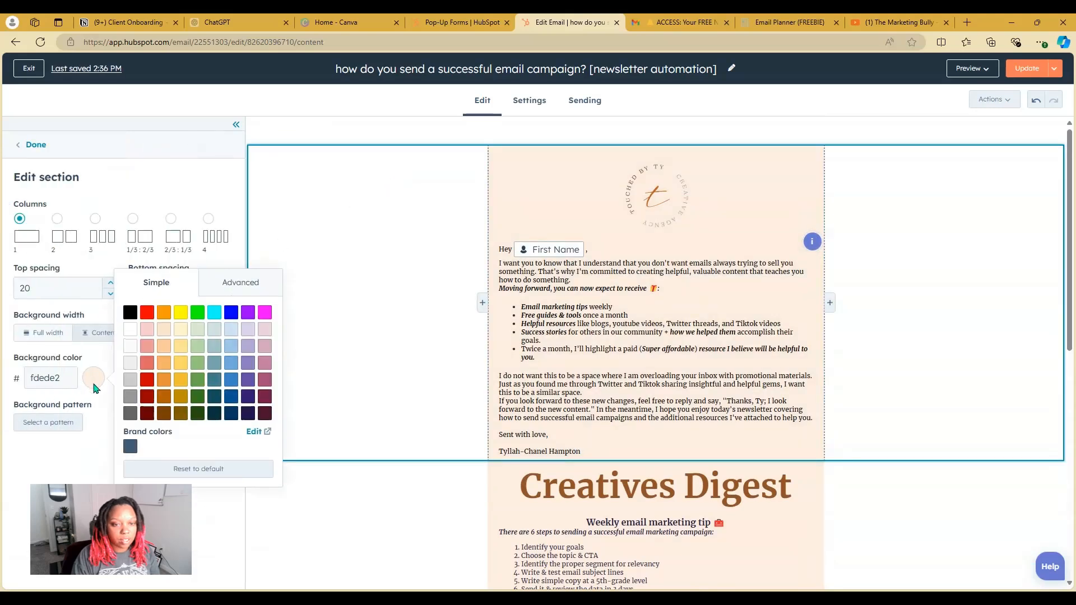
click(130, 329)
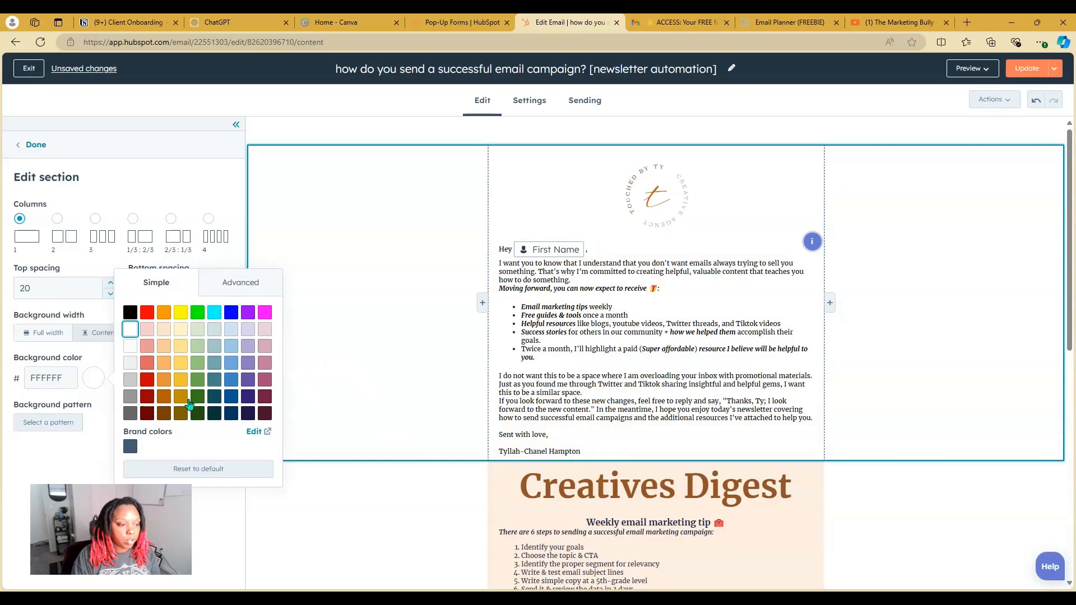
click(163, 330)
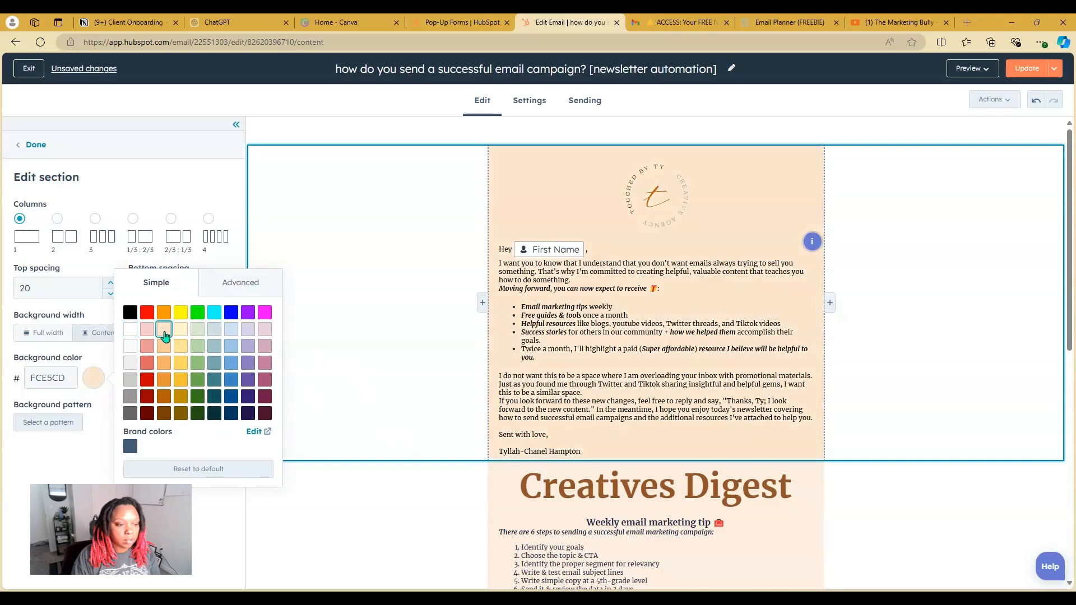
click(231, 282)
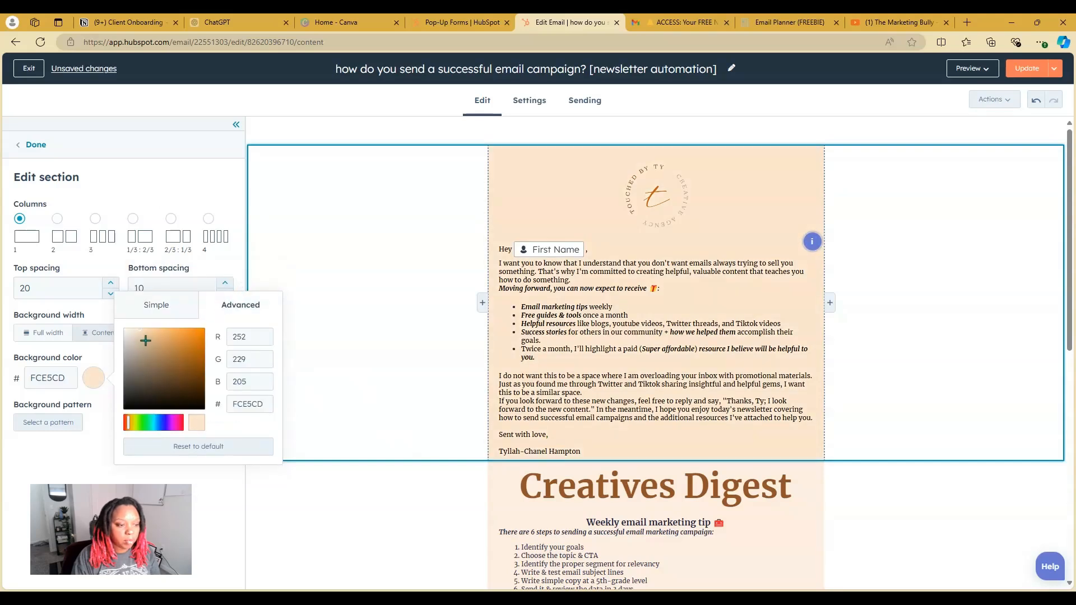
drag(140, 330, 136, 333)
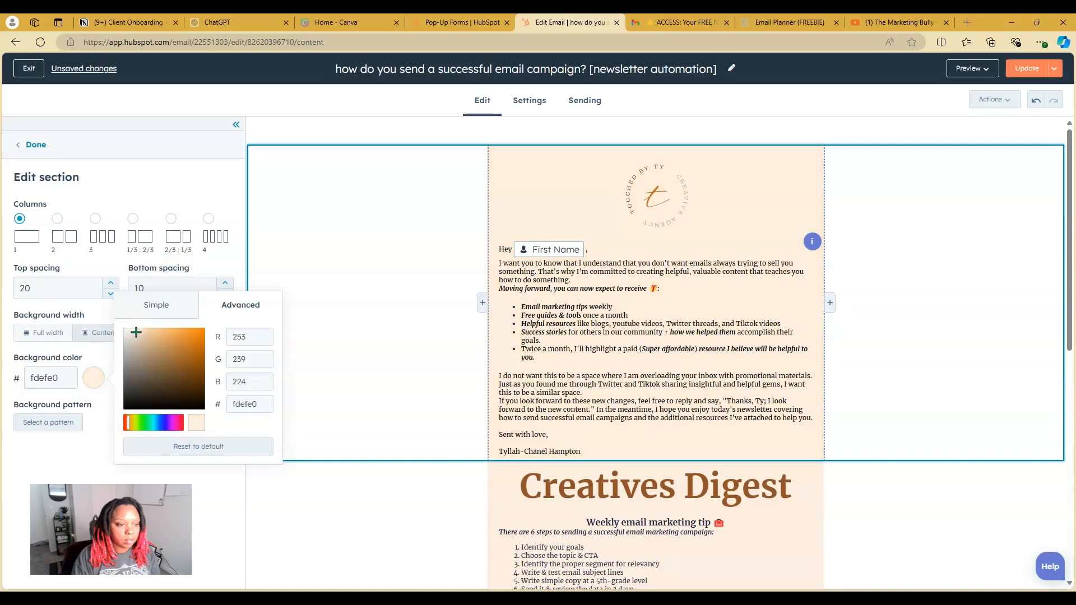
click(124, 332)
drag(135, 330, 125, 332)
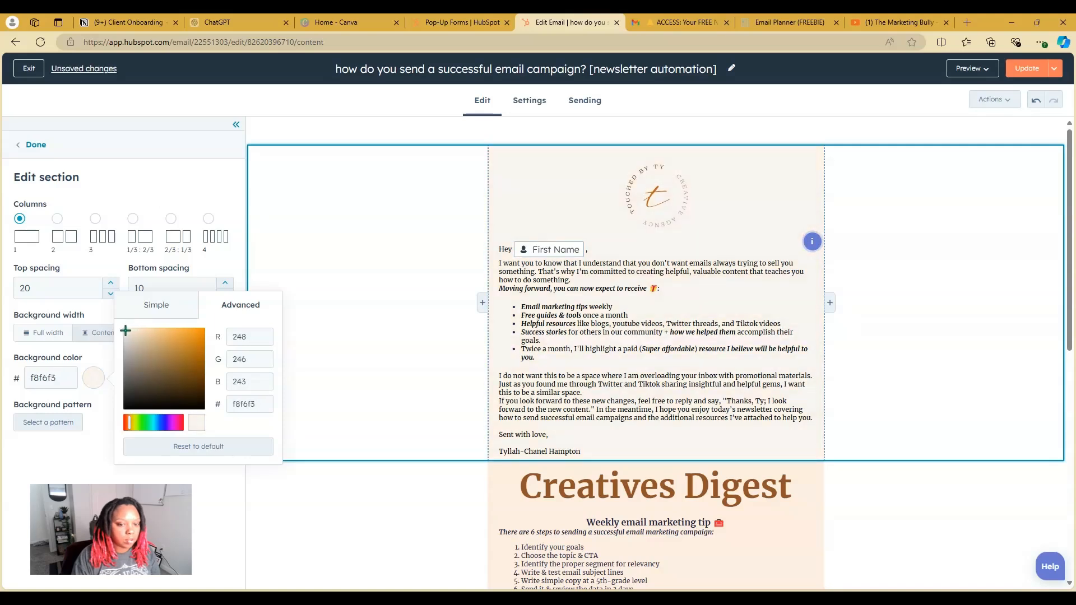
double_click(243, 403)
key(ctrl+c)
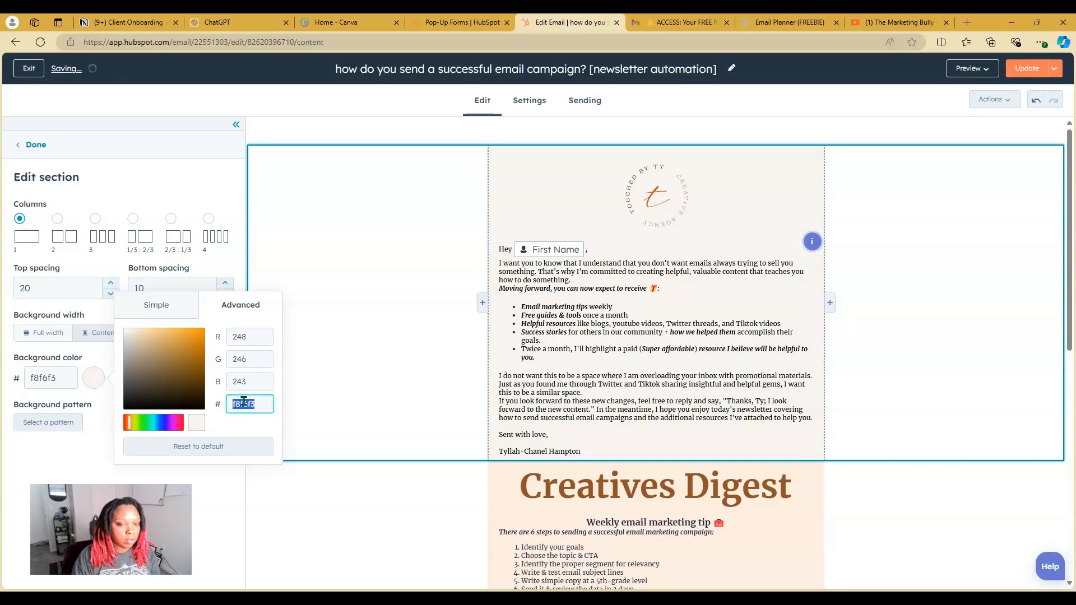
- Paste f8f6f3 as the background of the Creatives Digest and free-resources sections
scroll(656, 336, down, 1)
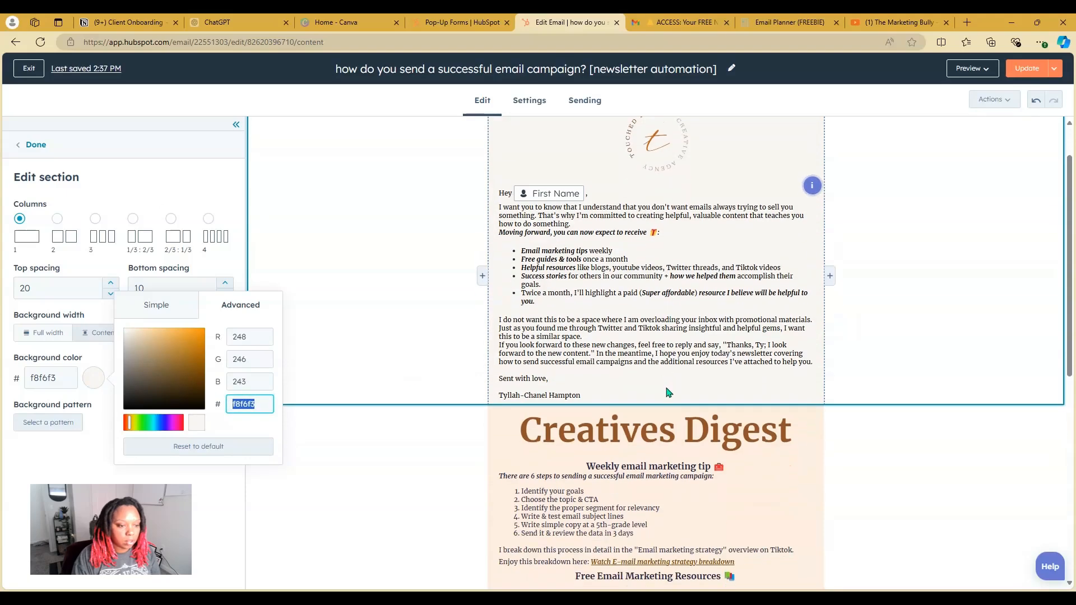
click(655, 444)
click(353, 478)
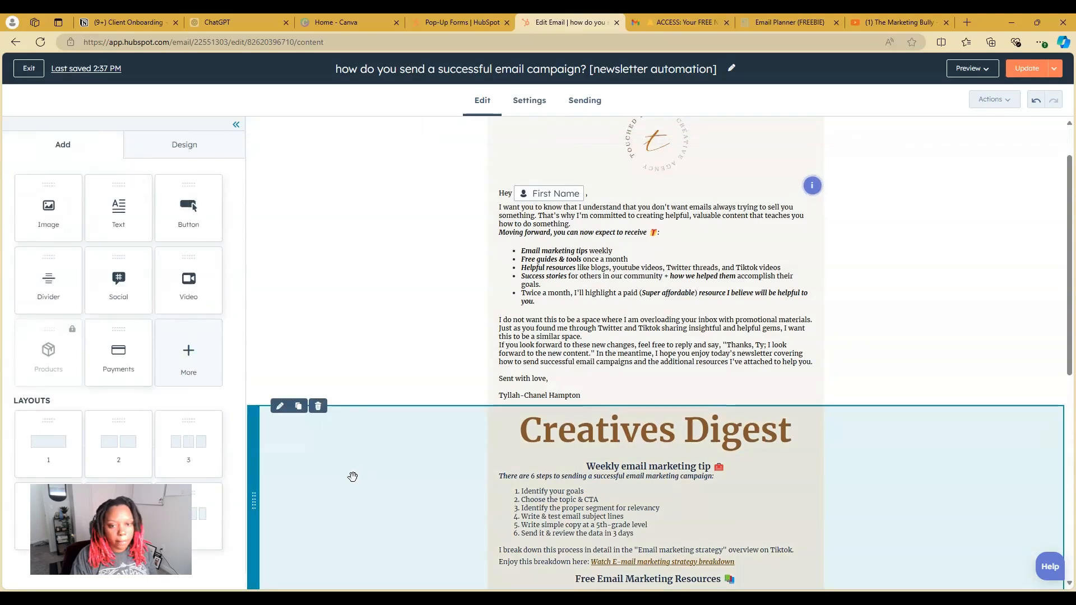
double_click(44, 377)
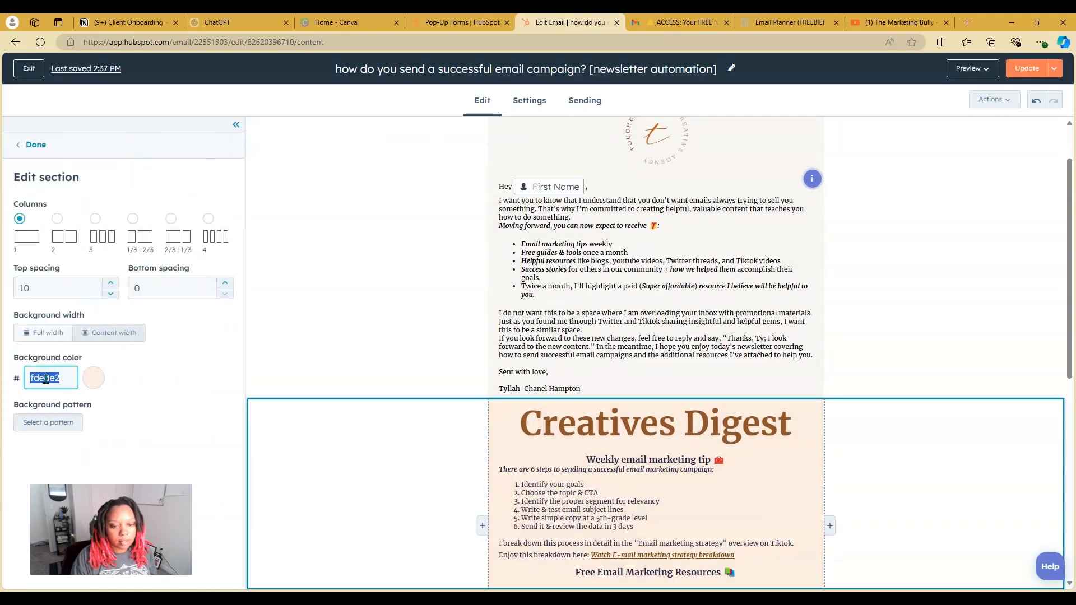
key(ctrl+v)
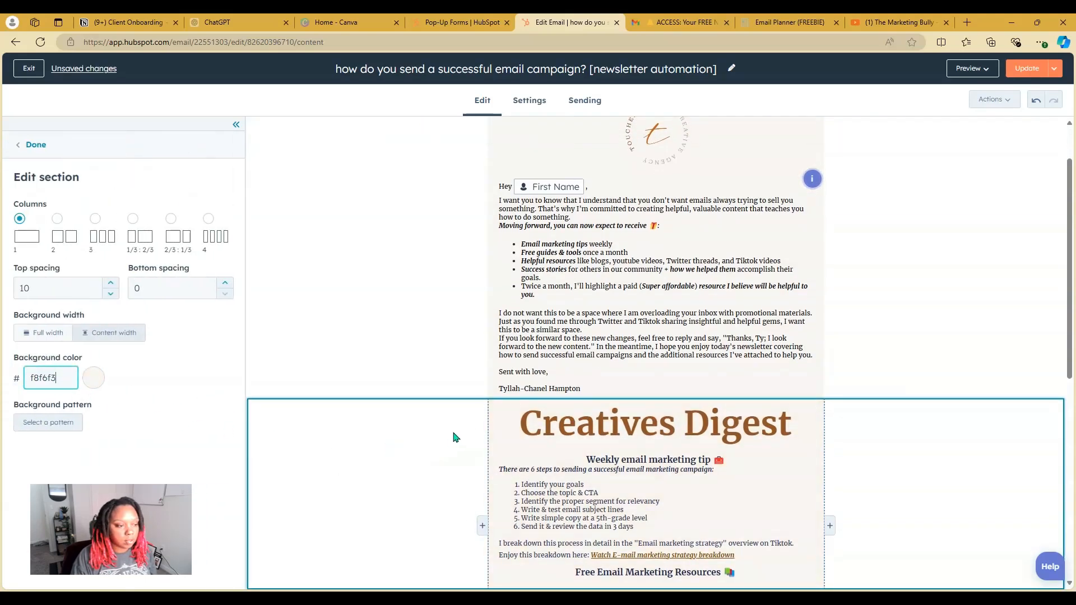
scroll(457, 415, down, 2)
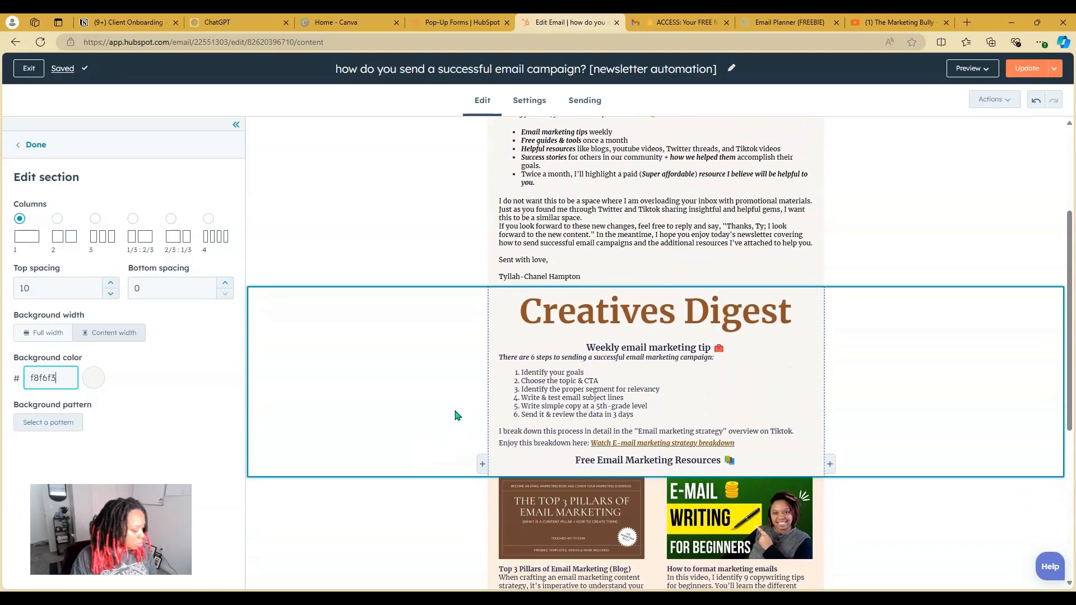
scroll(454, 416, down, 4)
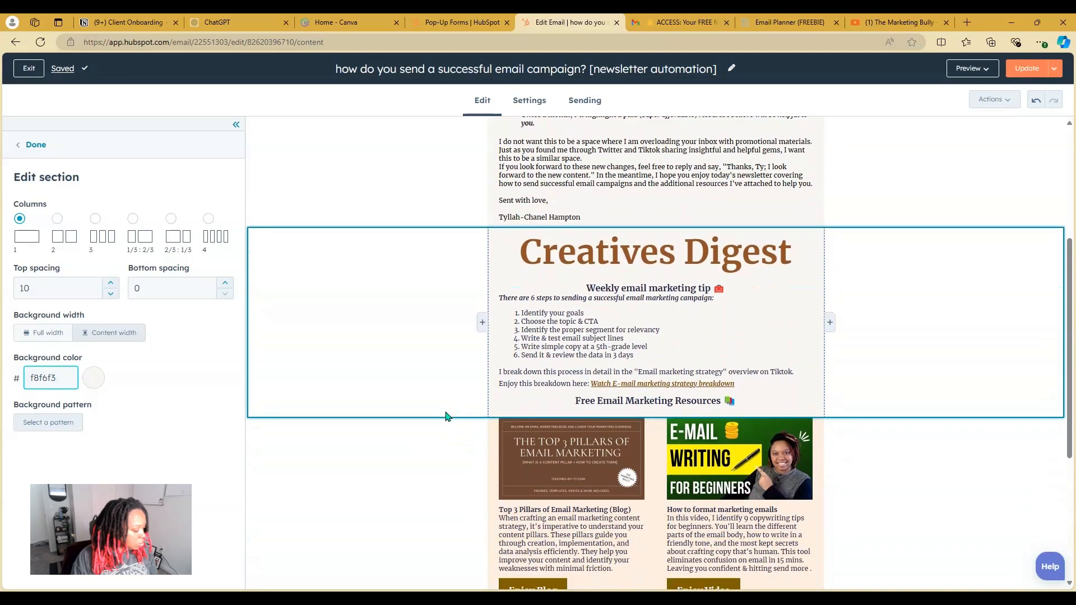
click(361, 401)
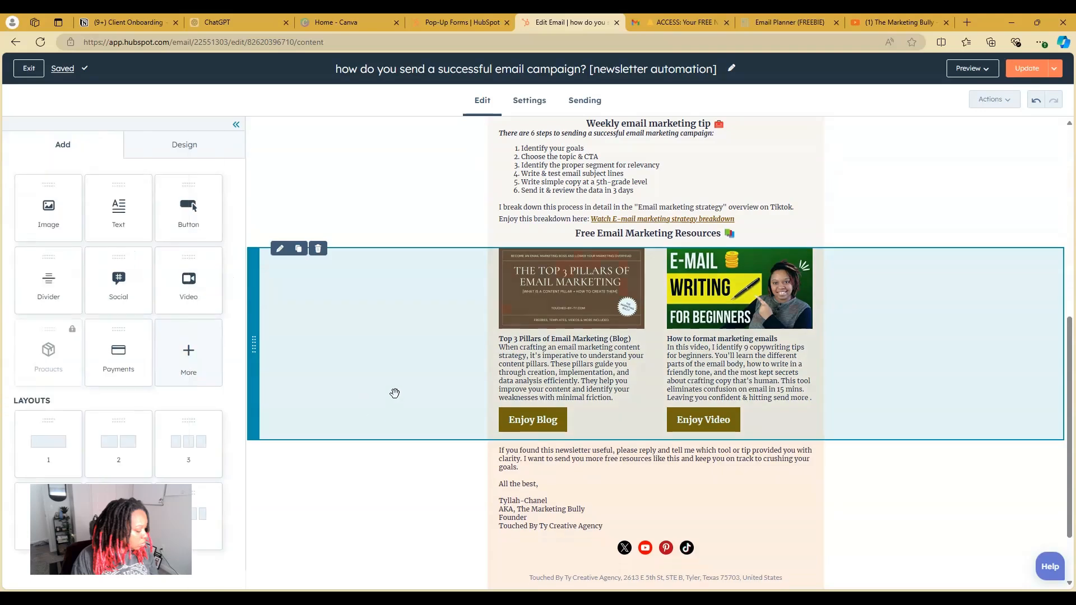
click(65, 378)
double_click(54, 379)
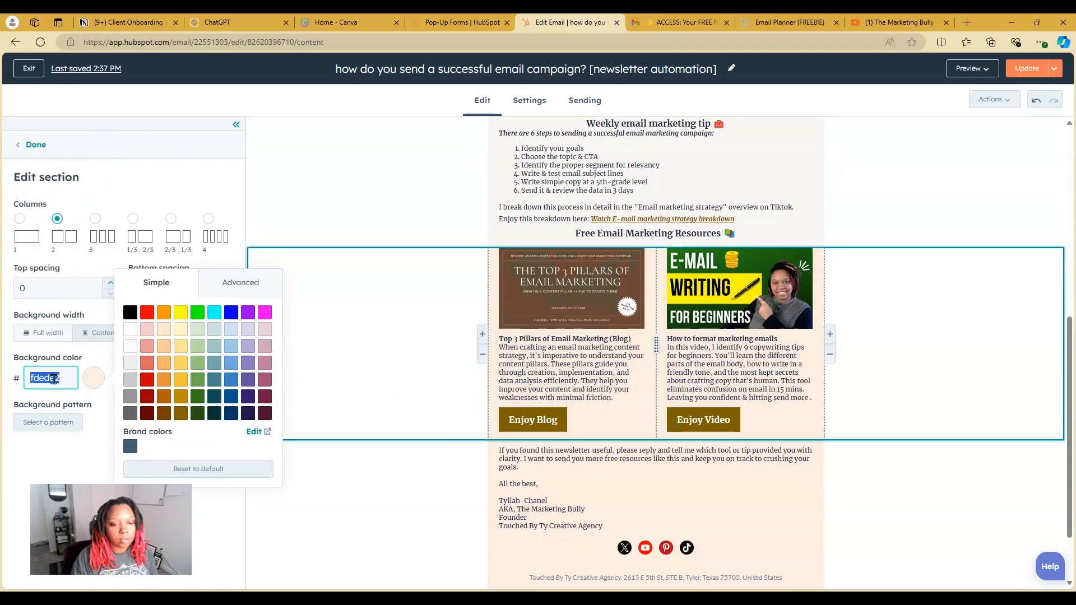
key(ctrl+v)
- Inspect the footer section's background, leaving it peach fdede2
scroll(394, 481, down, 2)
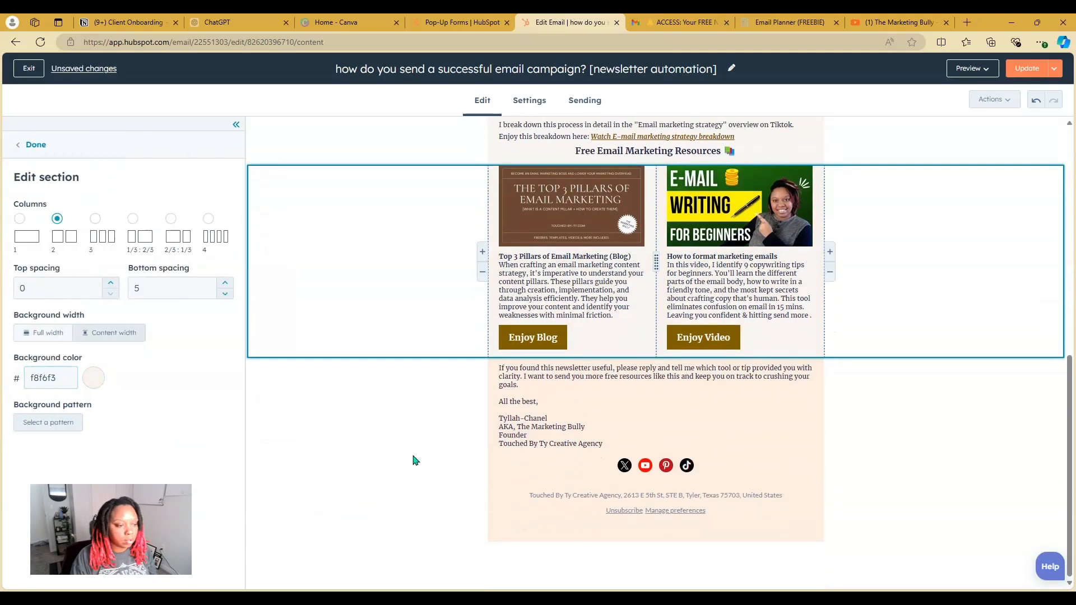
click(428, 427)
click(47, 377)
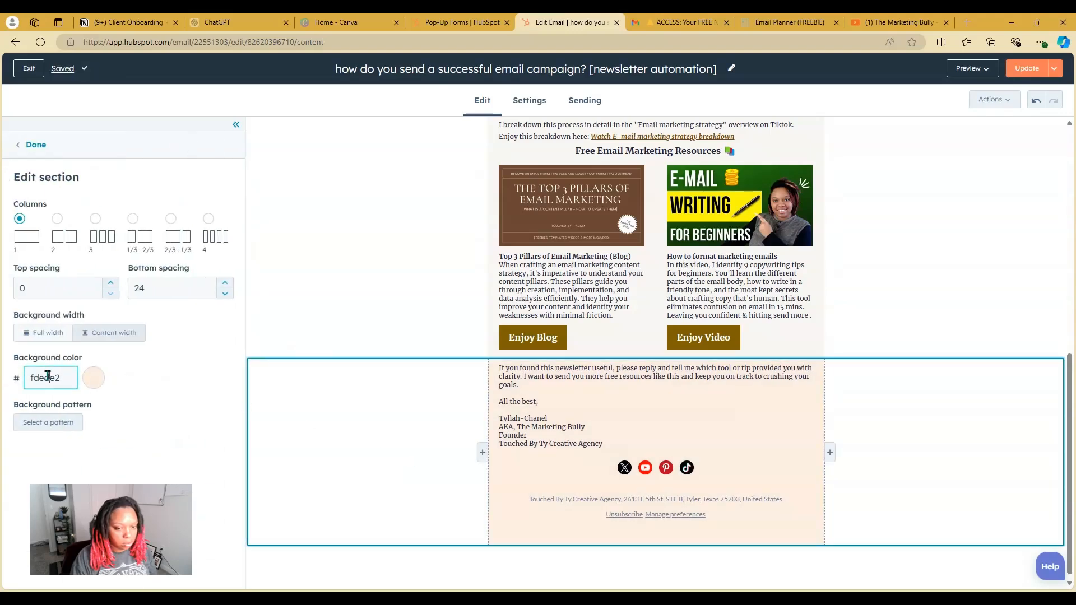
click(364, 288)
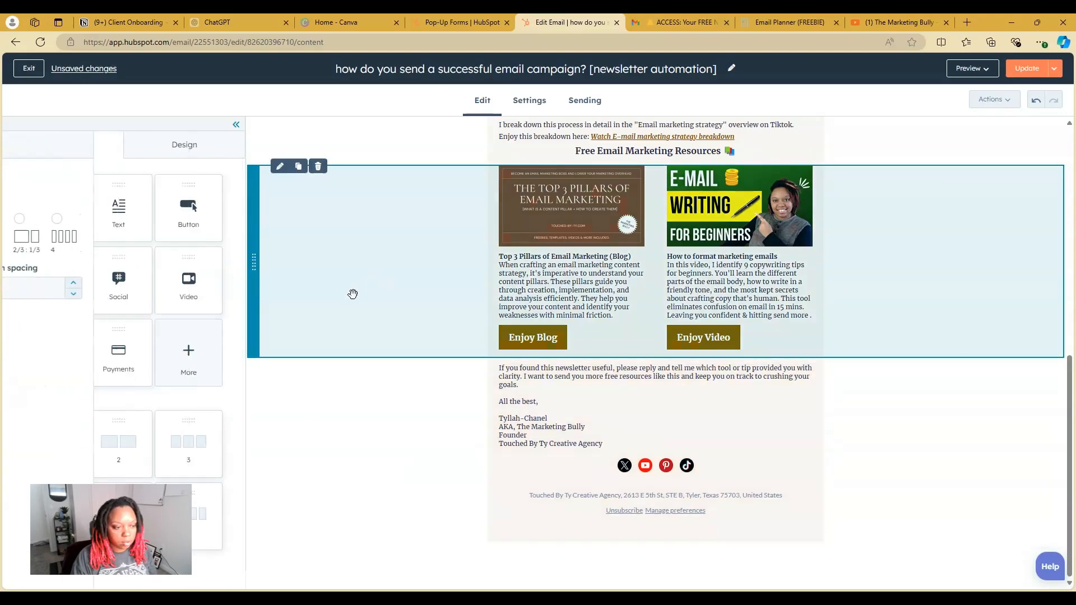
scroll(347, 302, up, 5)
scroll(342, 317, up, 3)
click(339, 324)
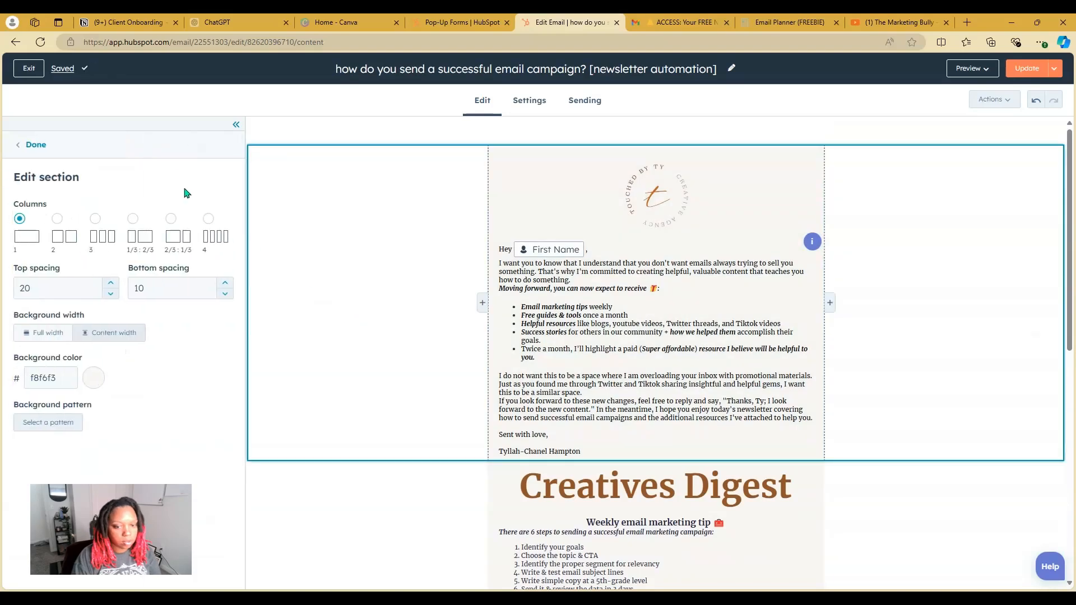
- Try a background pattern on the header section, then set the pattern back to None
click(30, 148)
click(156, 150)
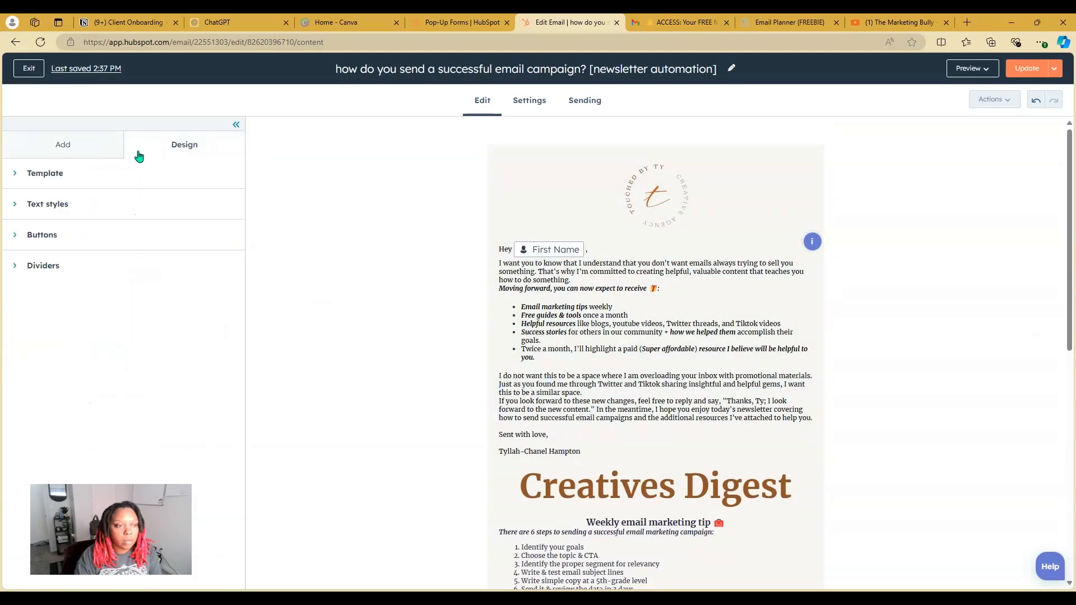
click(399, 178)
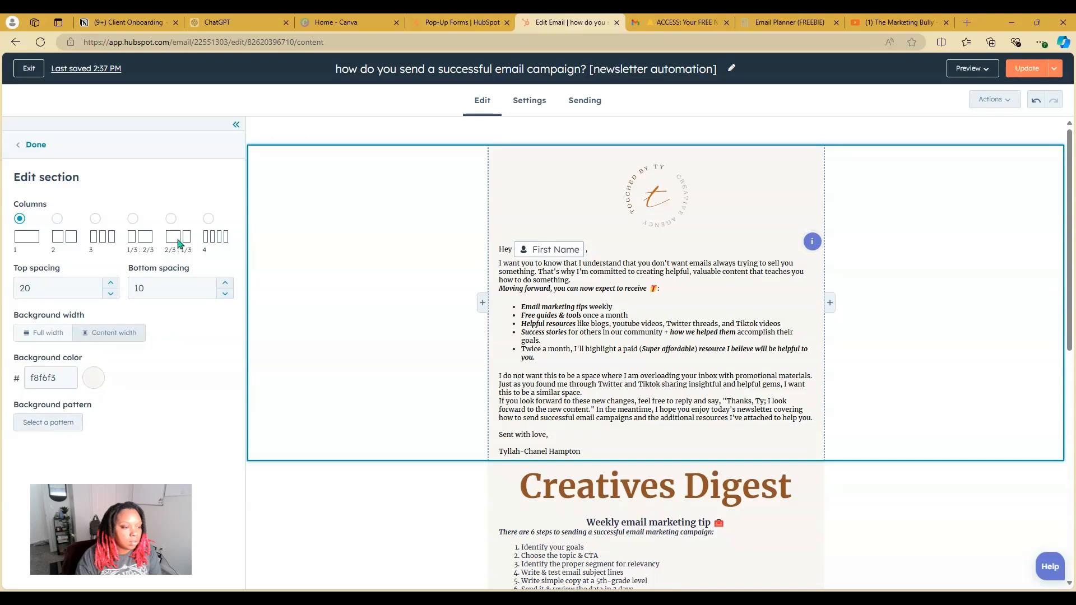
click(39, 430)
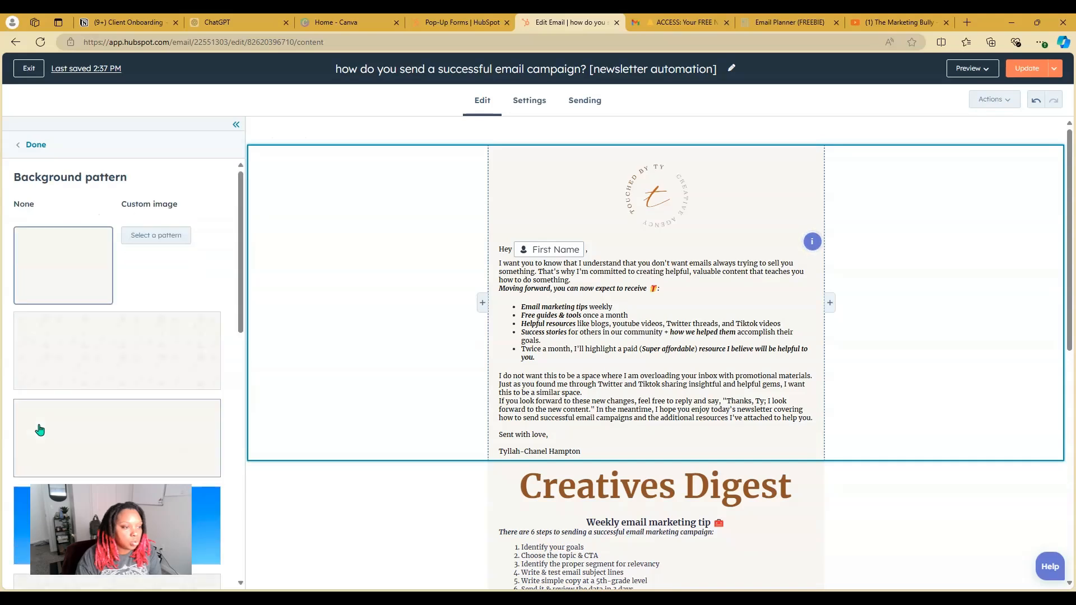
click(114, 346)
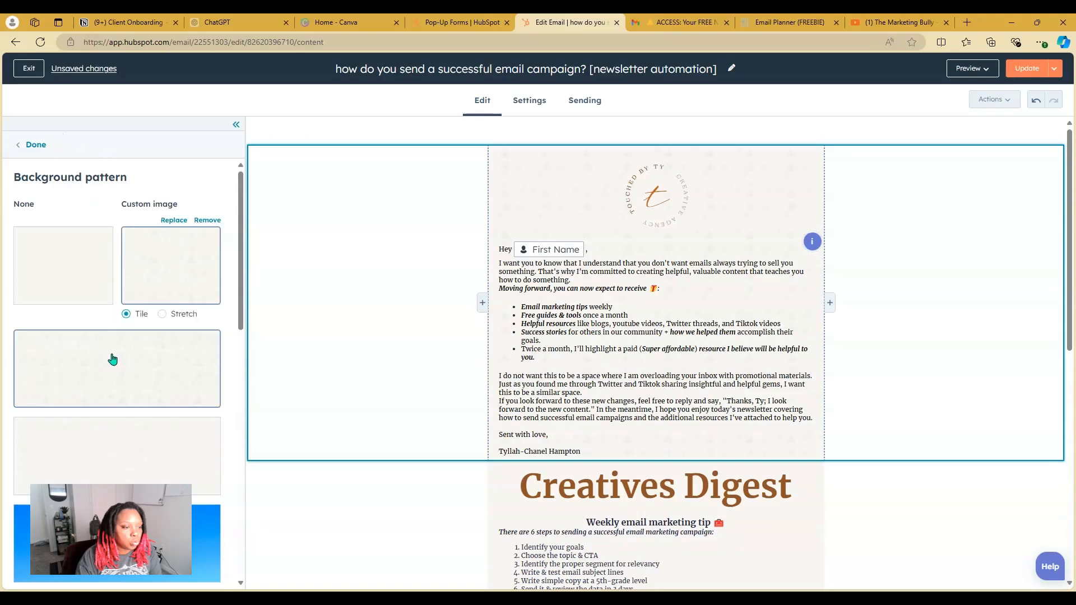
click(79, 276)
click(34, 145)
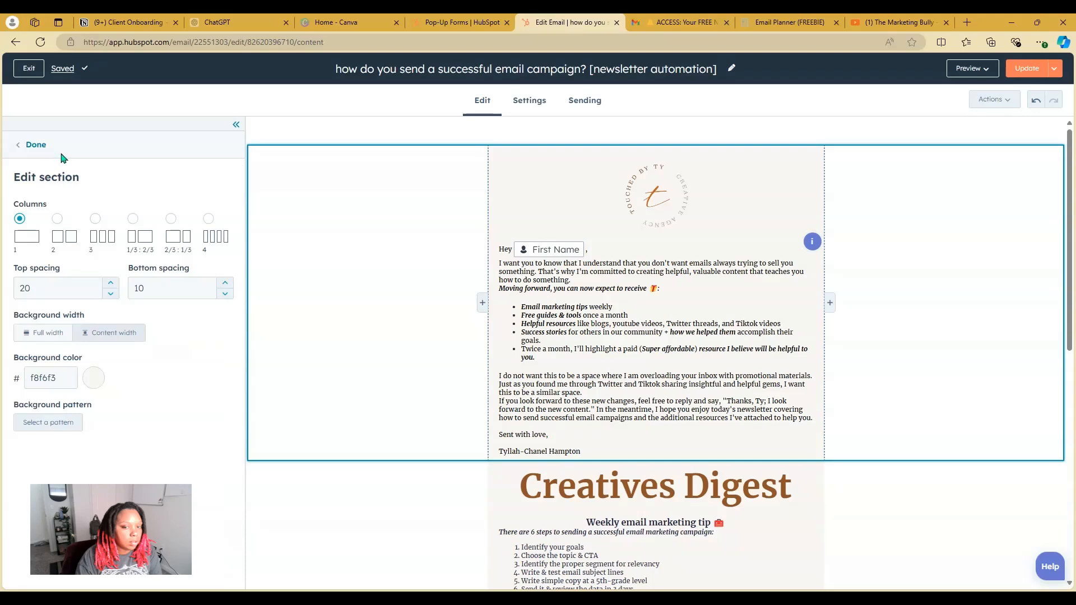
click(28, 145)
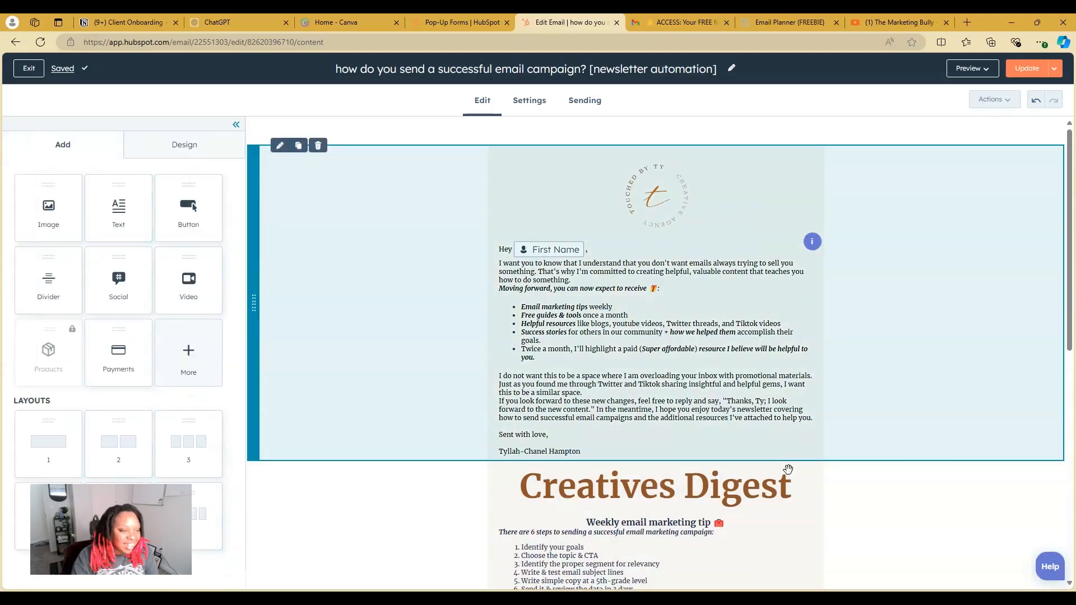
- Open the 'Hey First Name,' greeting text module for editing
scroll(992, 376, down, 10)
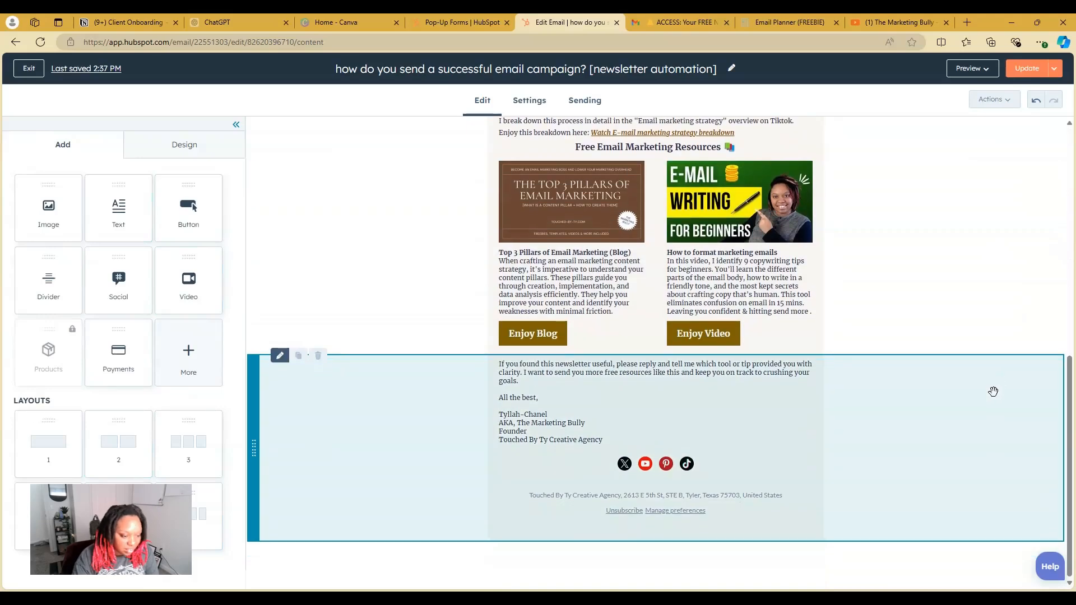
scroll(997, 392, up, 6)
scroll(1000, 401, up, 3)
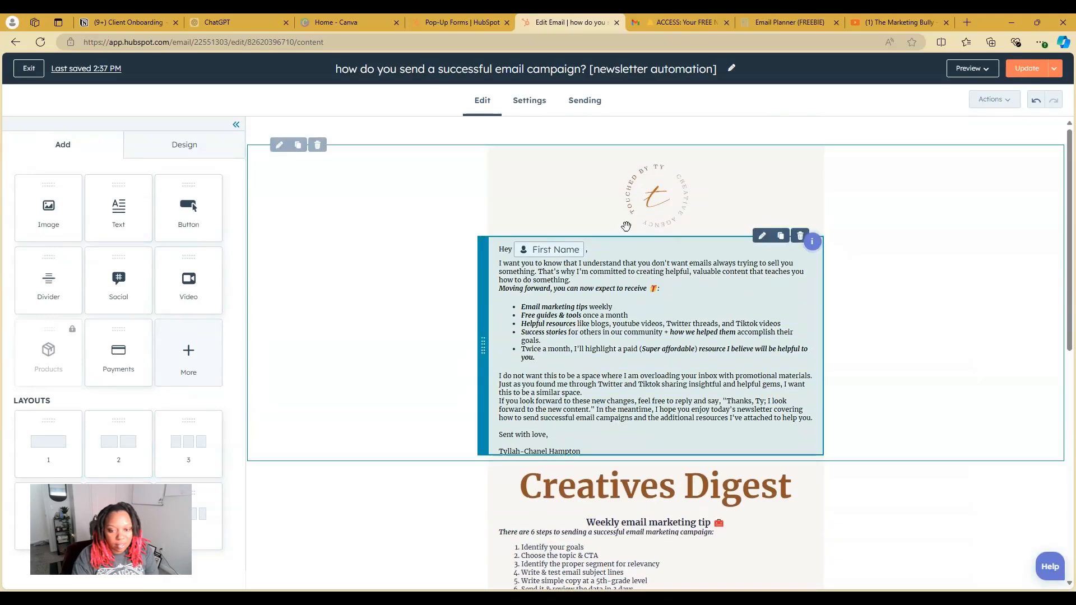
click(627, 334)
- Add blank lines between intro paragraphs and type 'How's your new notion email planner? Is it helpful?'
click(590, 394)
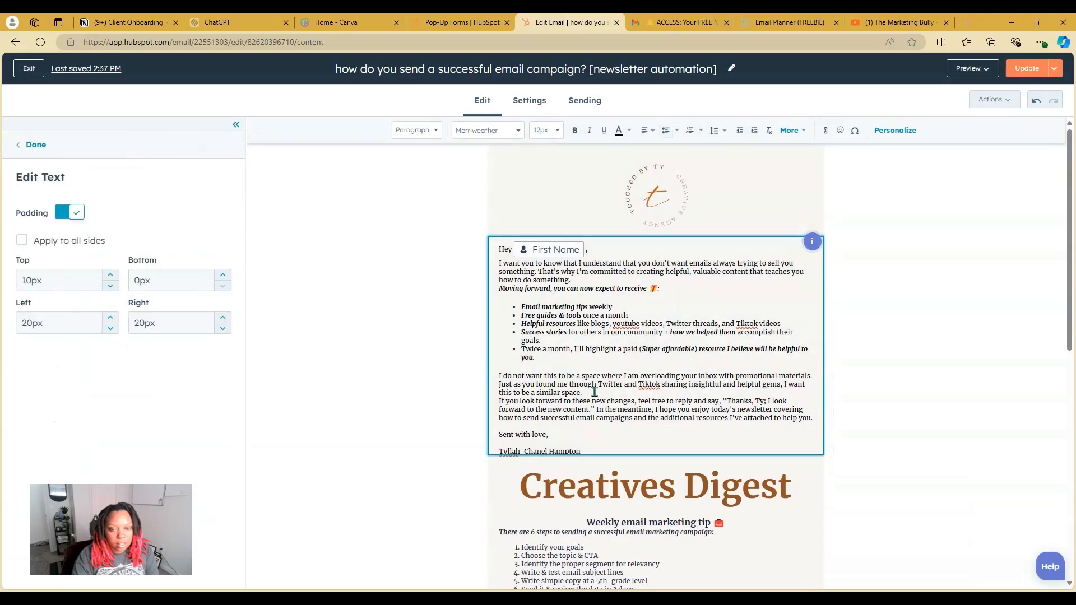
key(Return)
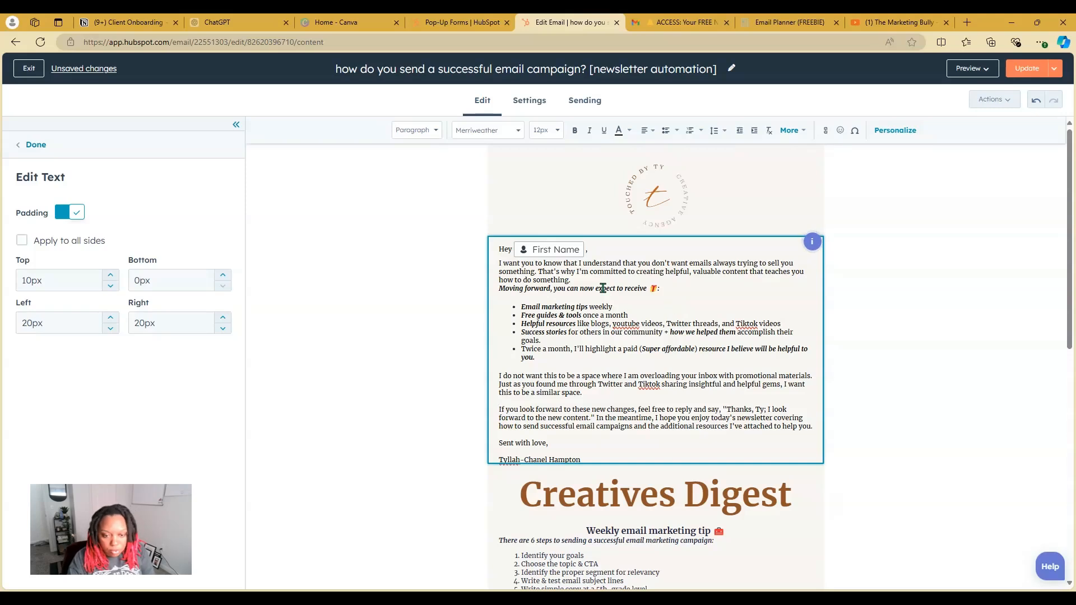
key(Return)
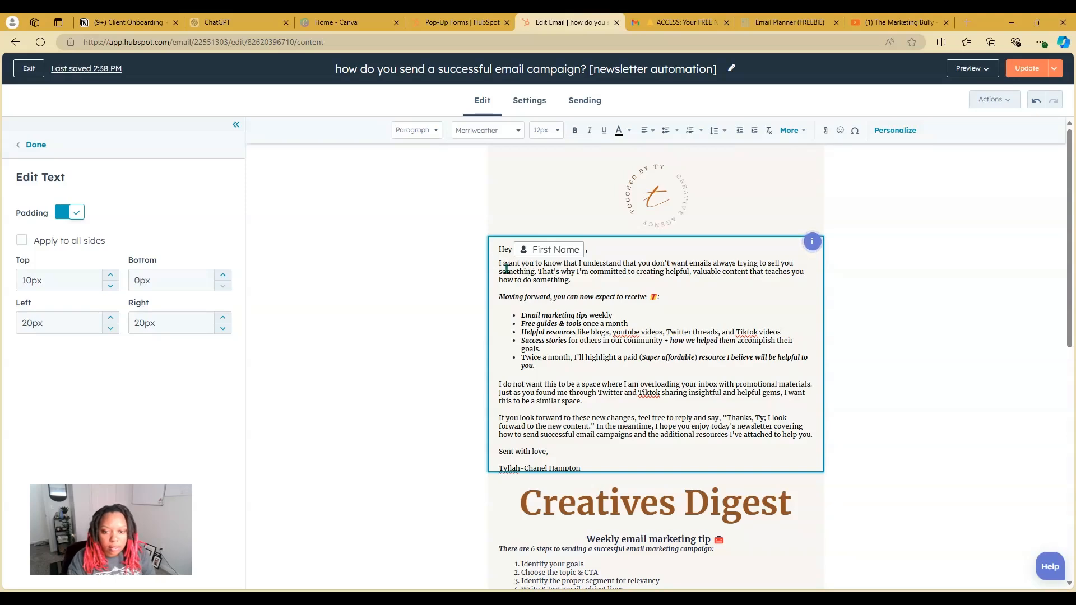
click(498, 266)
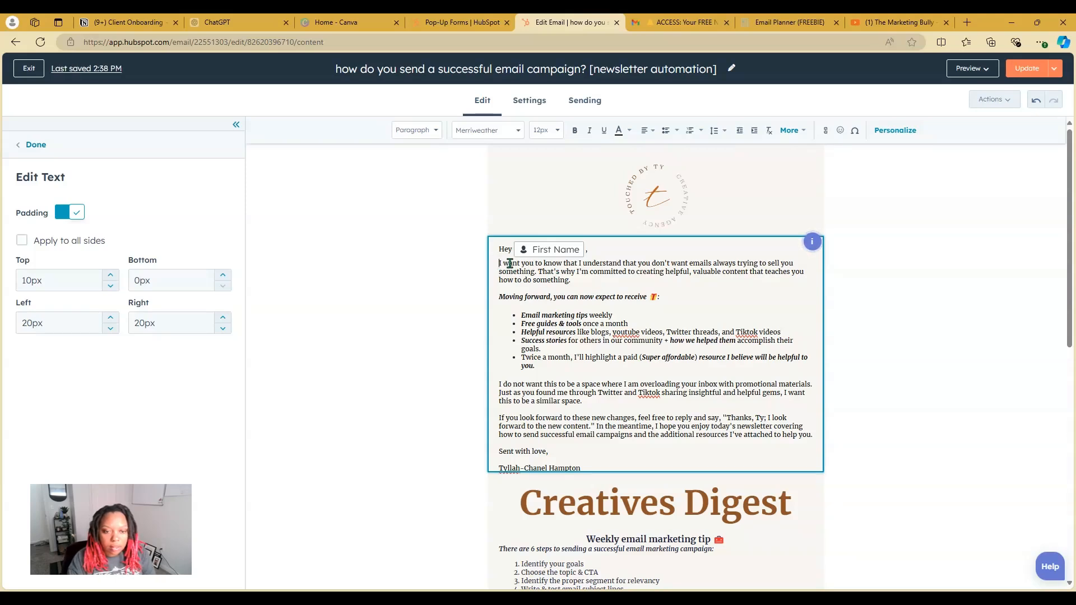
key(Return)
key(Return)
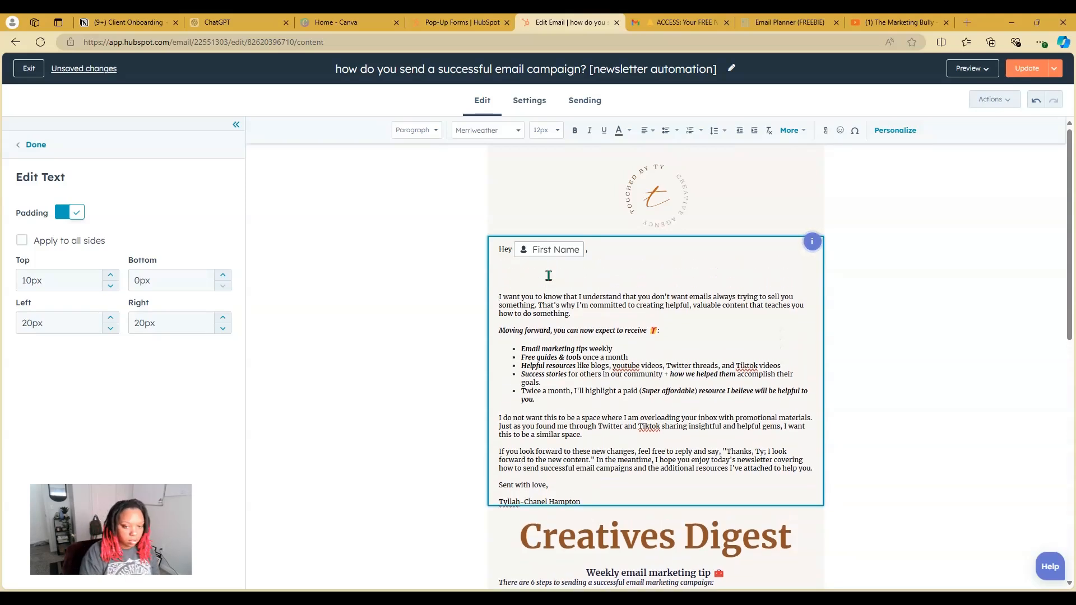
text(How's your n)
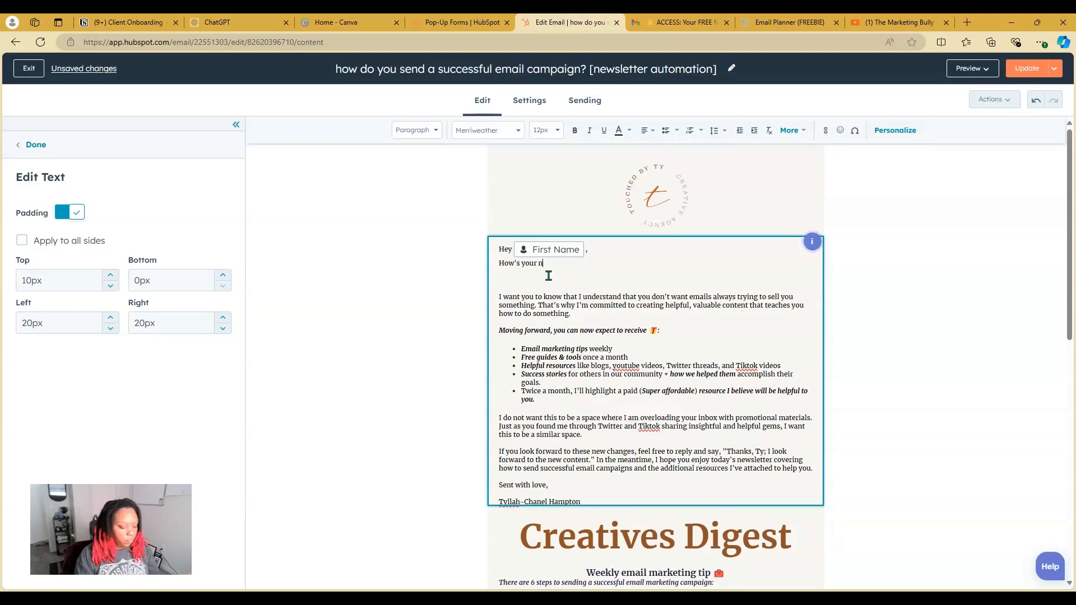
text(ew notion em)
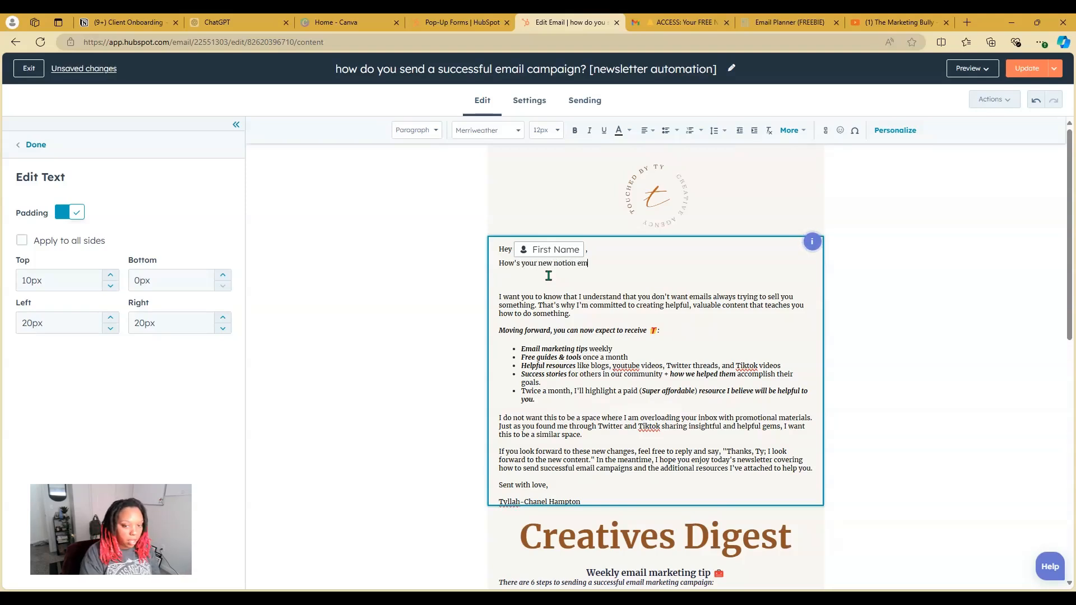
text(ail planner? Is)
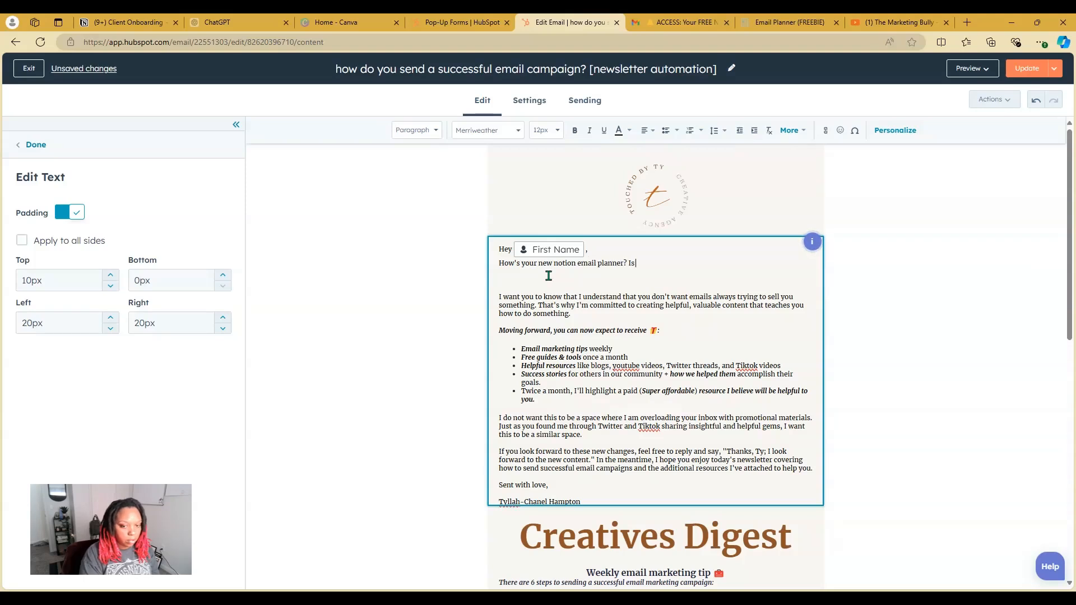
text( it helpful?)
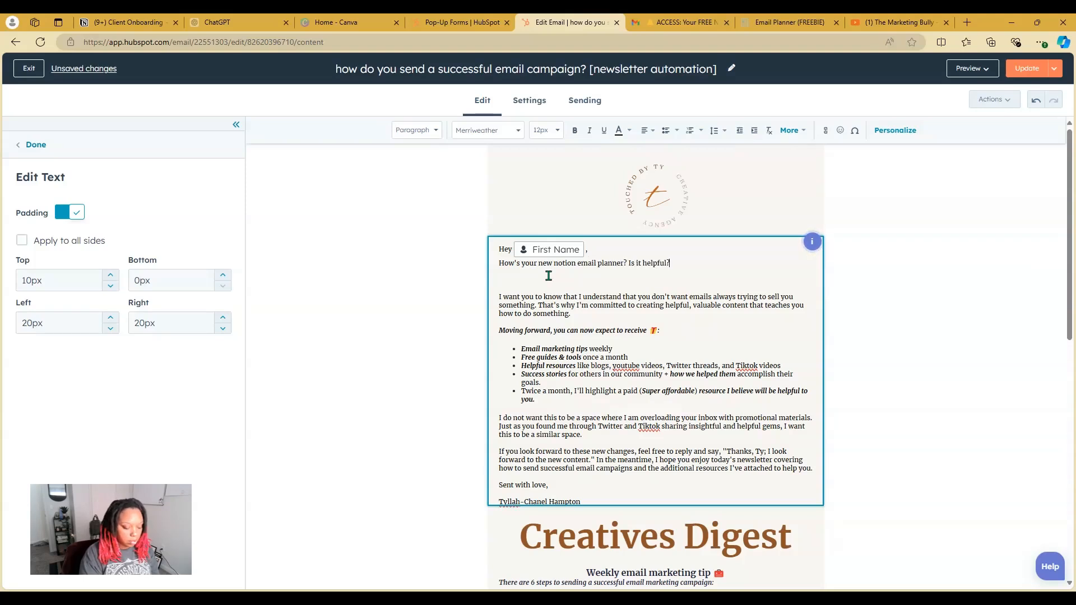
- Insert an eyes emoji after the planner question
click(841, 131)
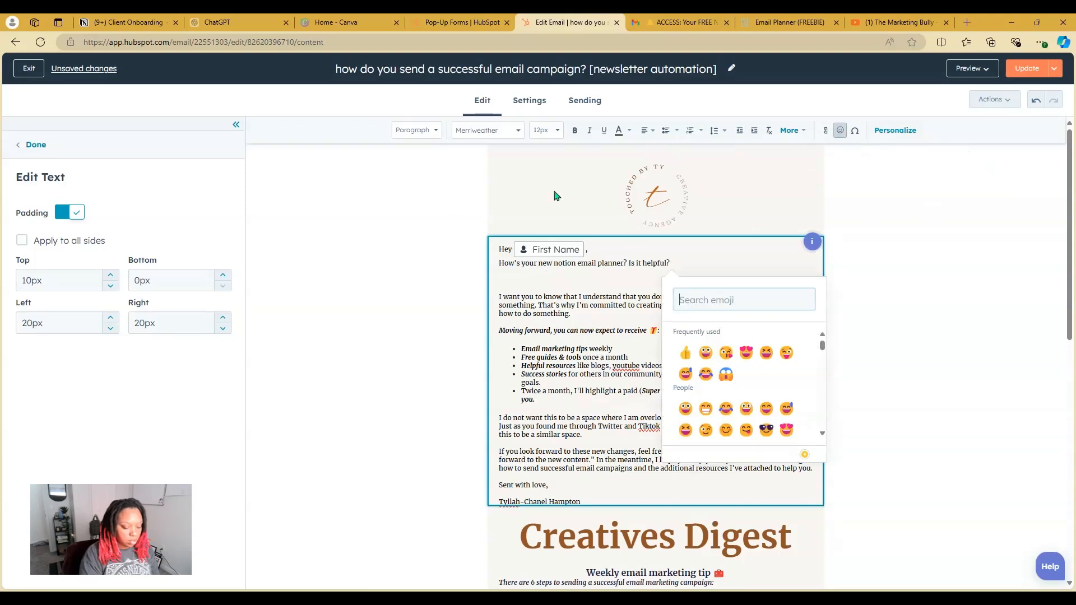
text(eye)
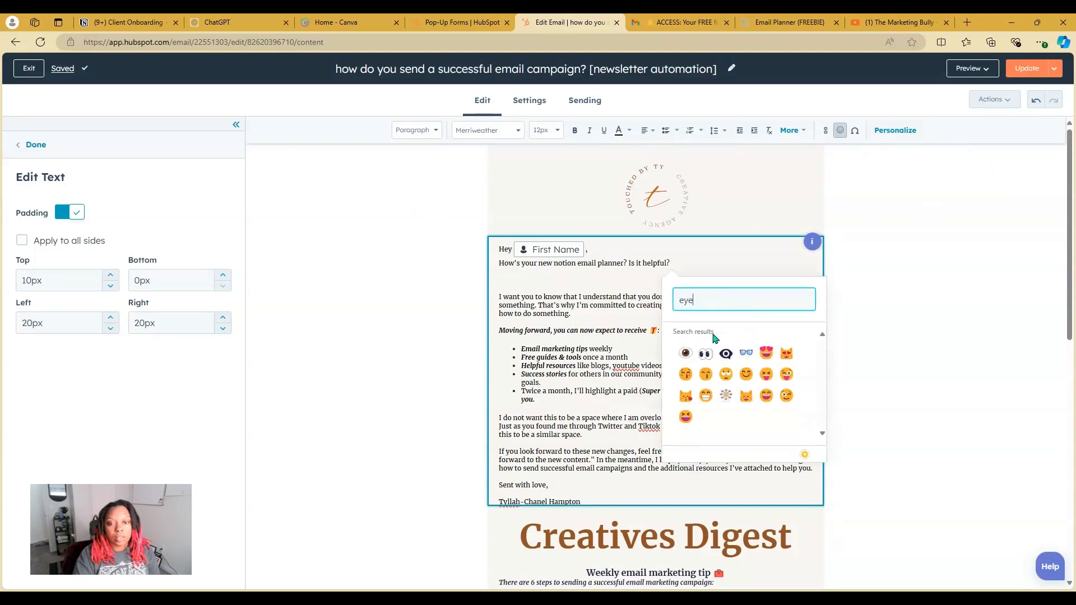
click(706, 353)
click(643, 309)
- Add the line 'I'd love to hear from you, feel free to email me directly here with your questions or feedback.'
click(642, 280)
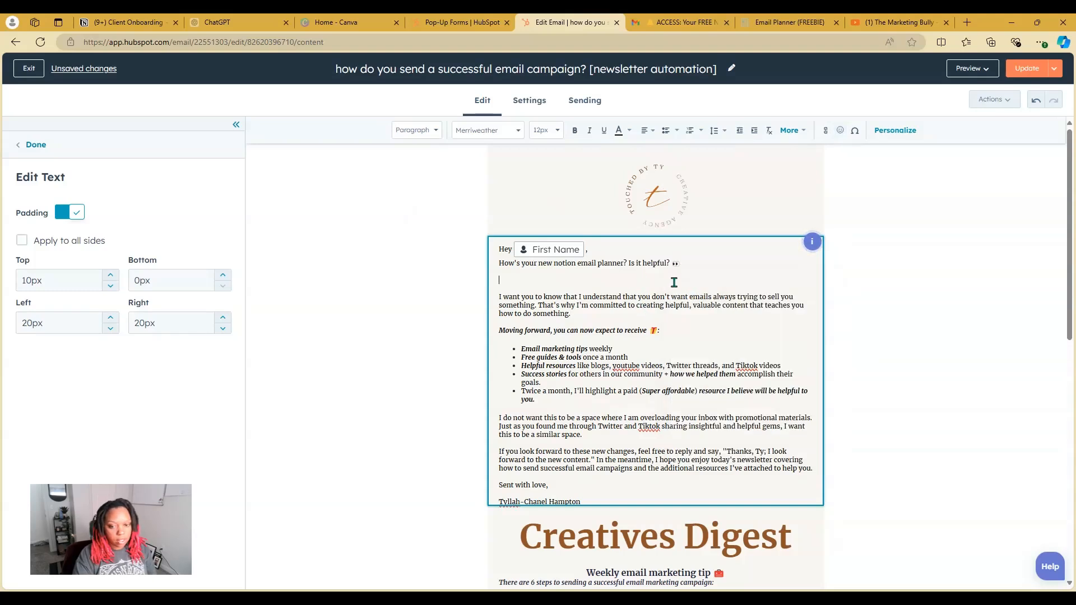
text(I'd love to hear fro)
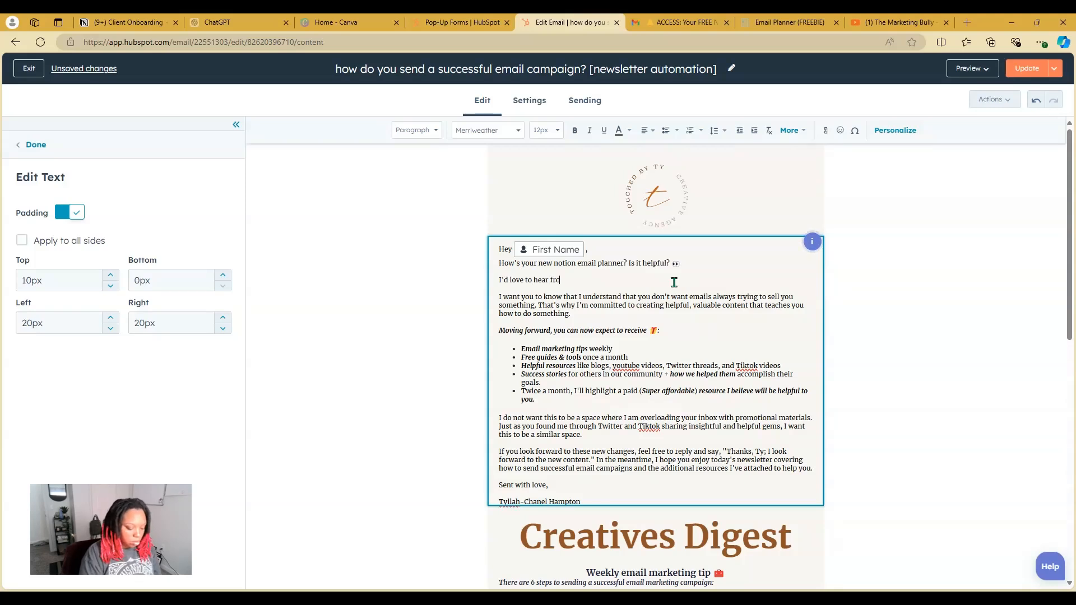
text(m you, feel )
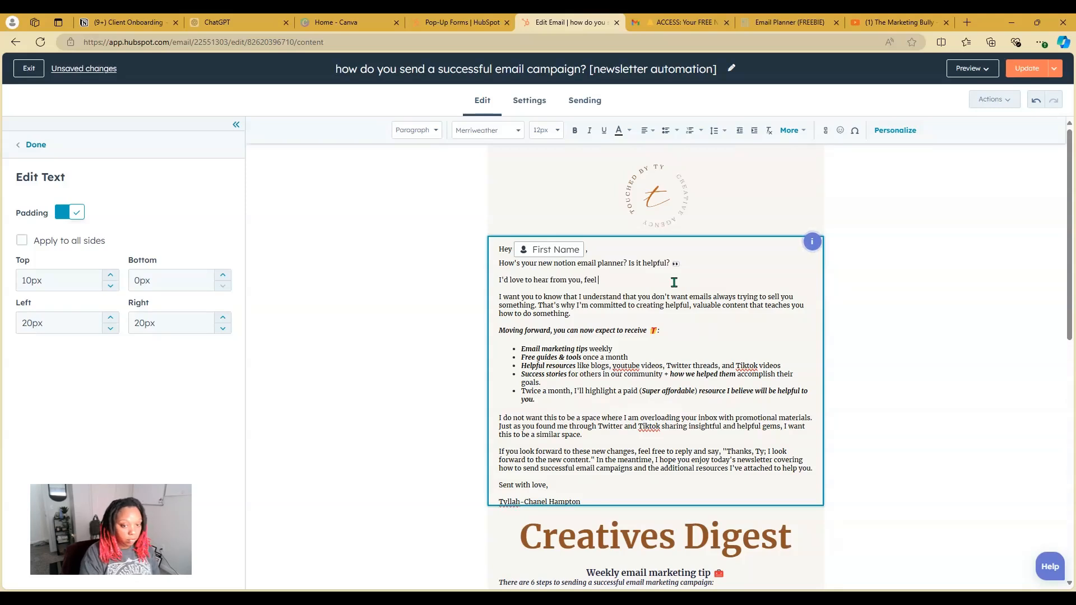
text(free to email me directly 📧)
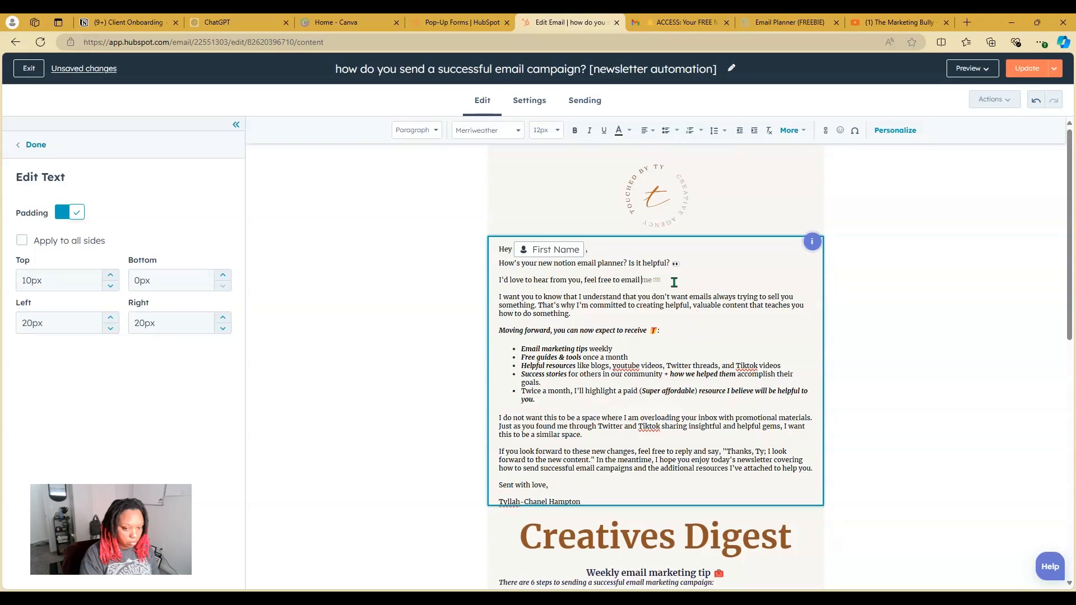
key(BackSpace)
text(here with your questions)
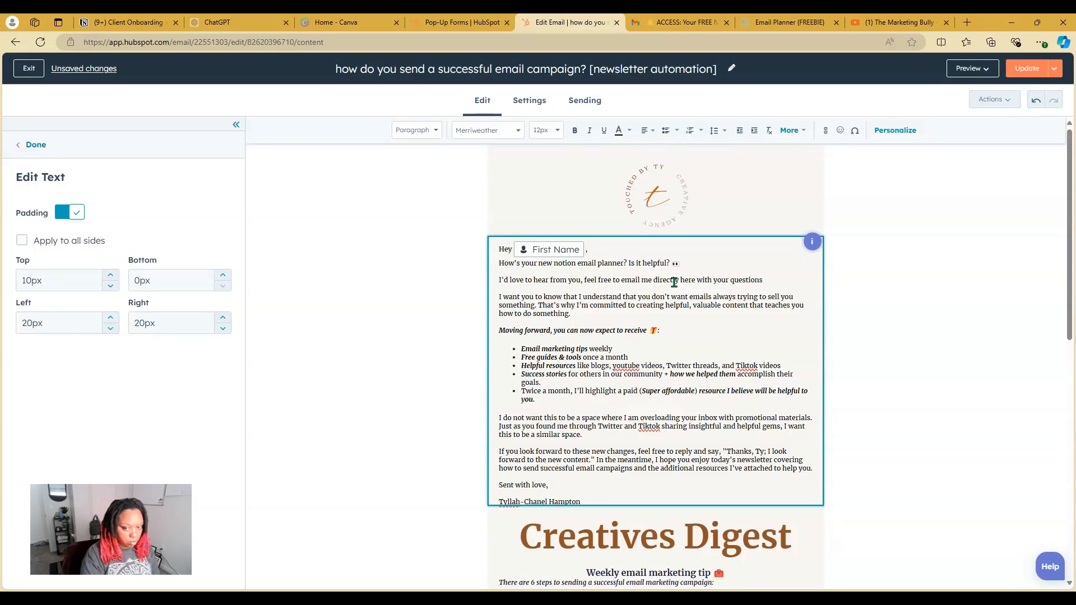
text( or fee)
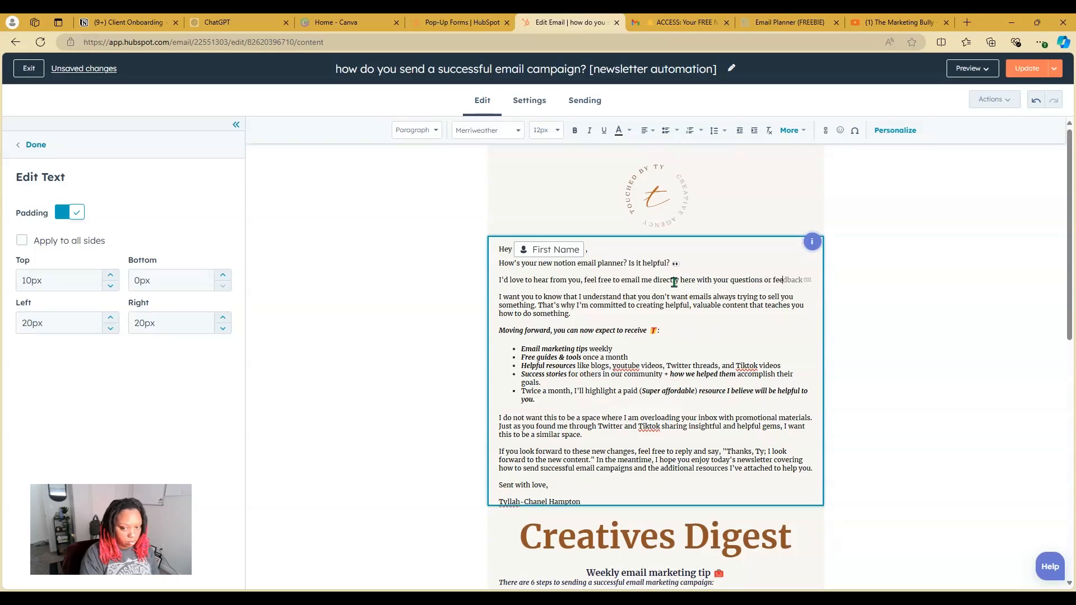
text(dabck)
key(BackSpace)
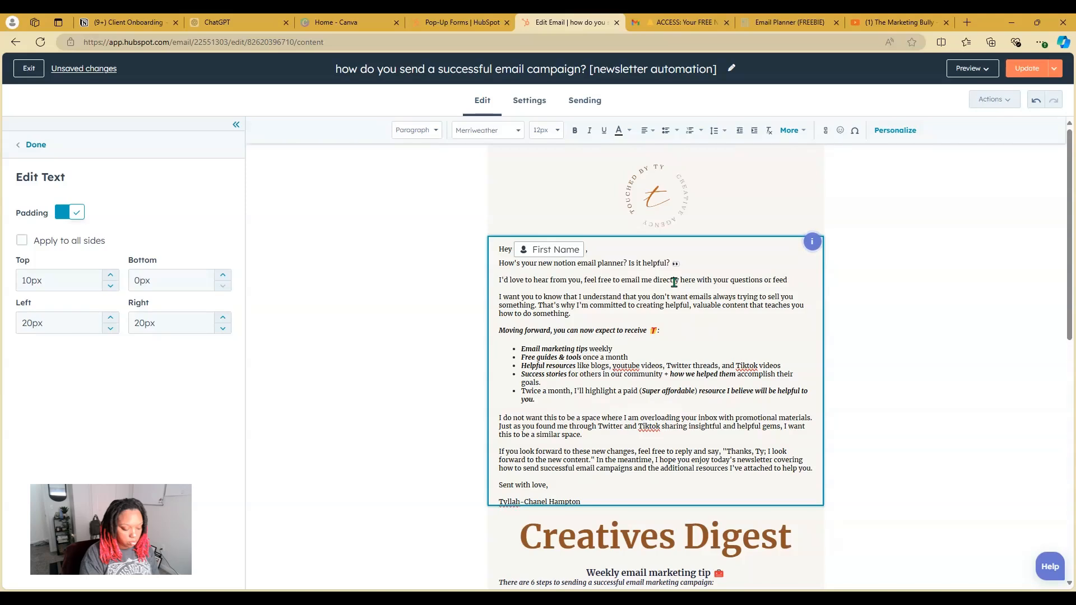
text(back.)
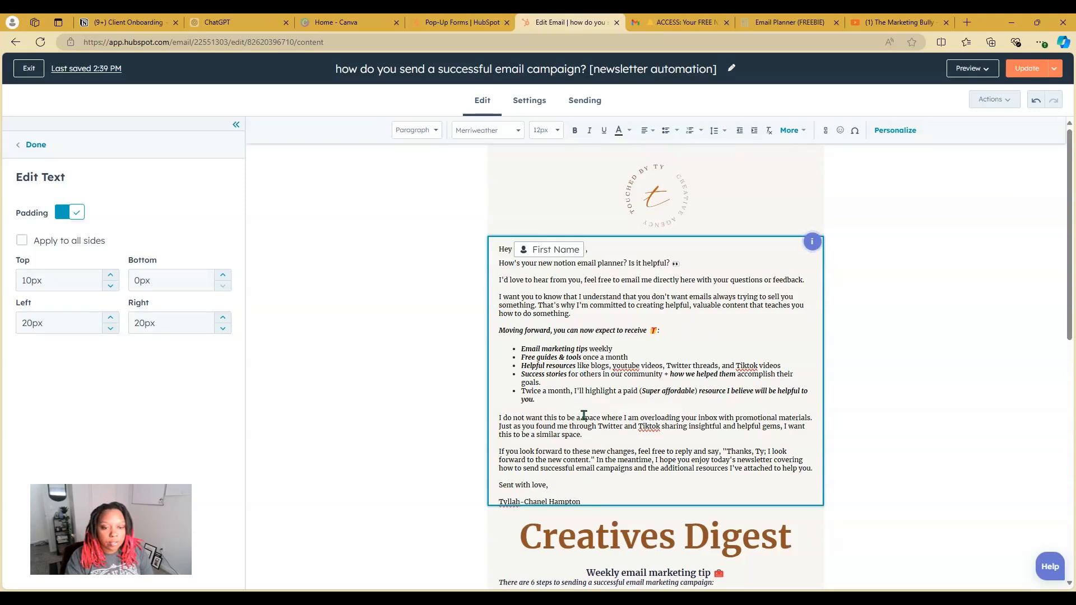
- Delete the 'I want you to know' paragraph and bullets, and replace 'Twitter and Tiktok' with 'socials, interviews or google search,'
key(ctrl+a)
drag(535, 400, 493, 298)
key(BackSpace)
key(BackSpace)
key(BackSpace)
key(BackSpace)
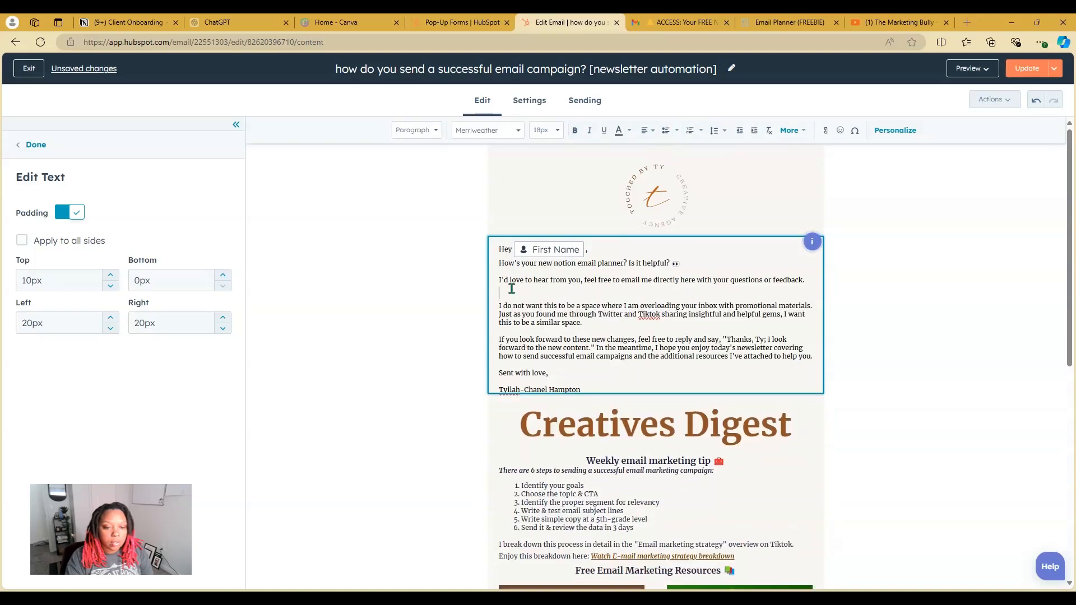
key(Return)
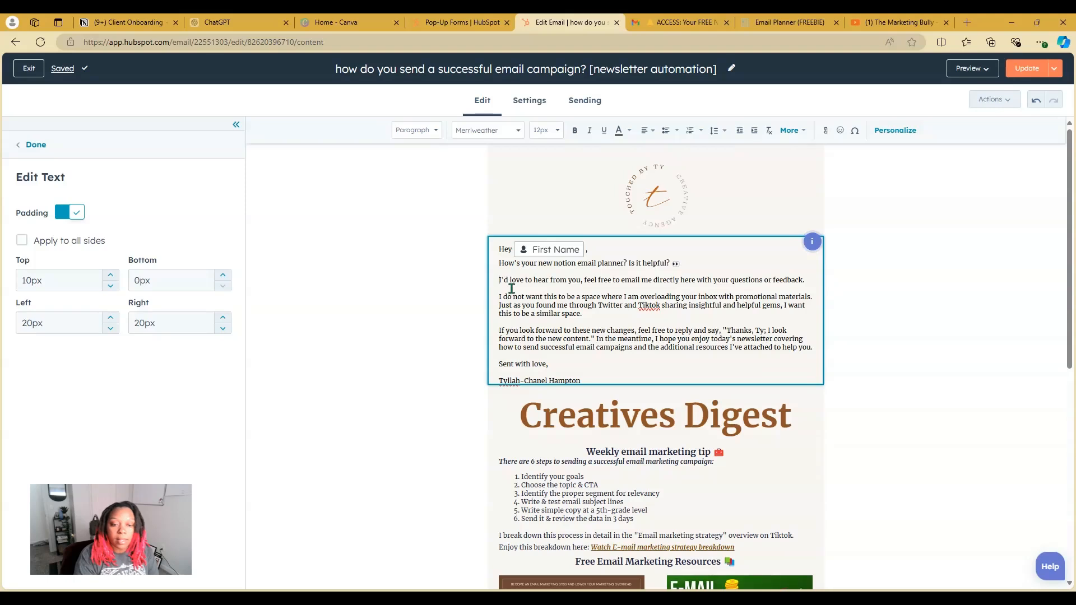
key(Return)
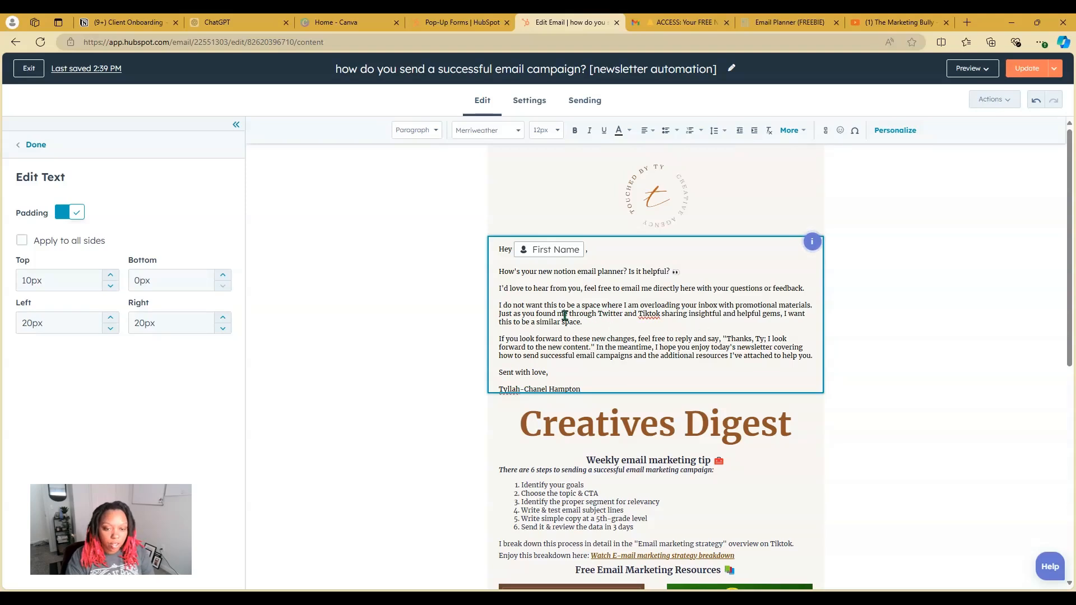
drag(598, 314, 660, 317)
text(socials, interviews or google)
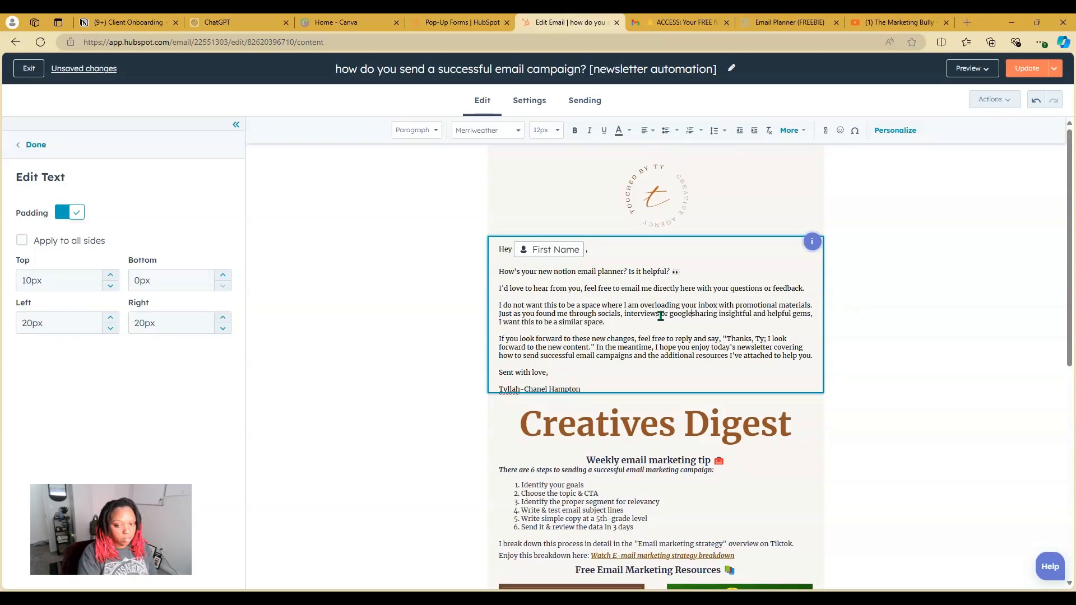
text( search)
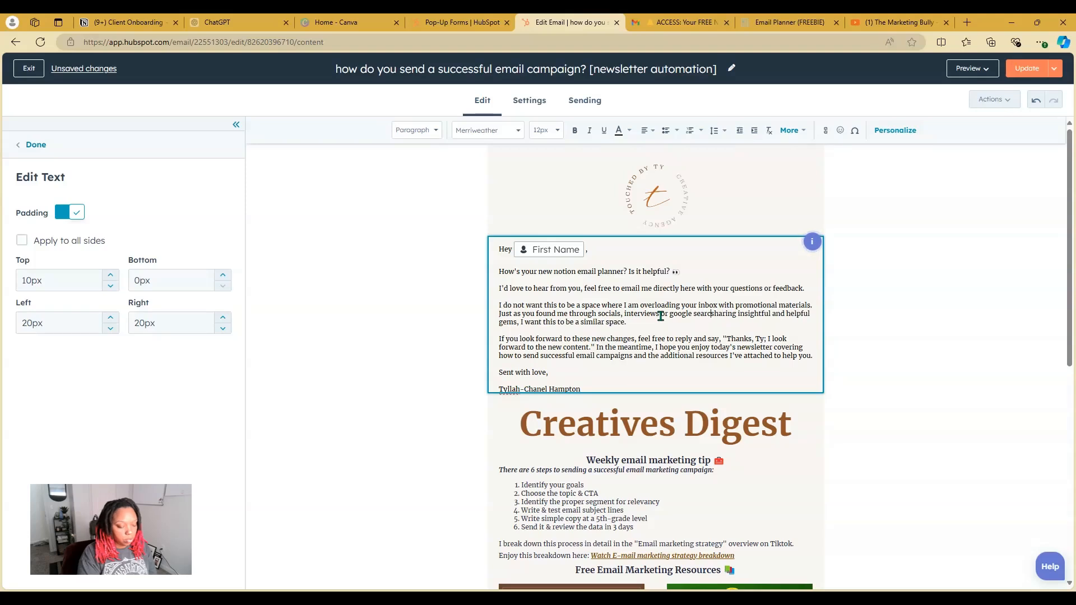
text(,)
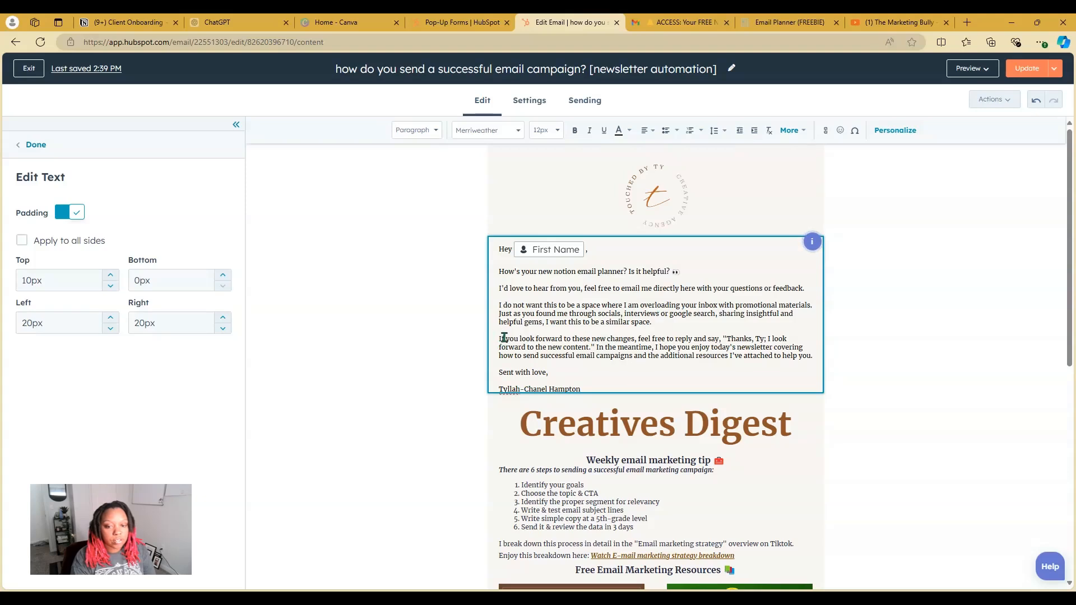
- Write a new paragraph saying Creatives Digest will share marketing tips, YouTube tutorials, twitter threads AND MORE!
drag(572, 339, 804, 359)
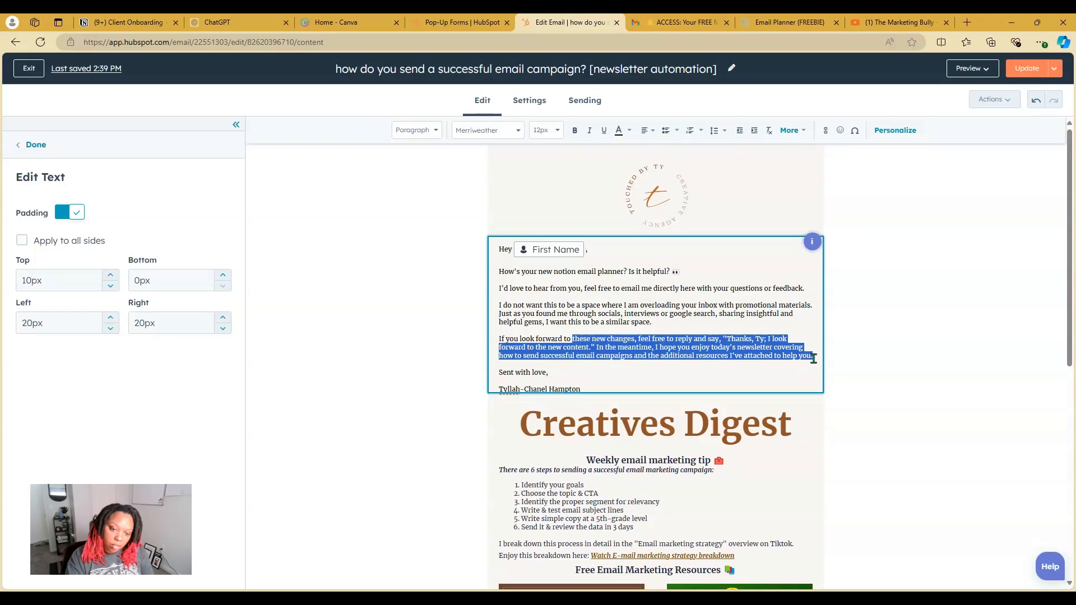
click(573, 339)
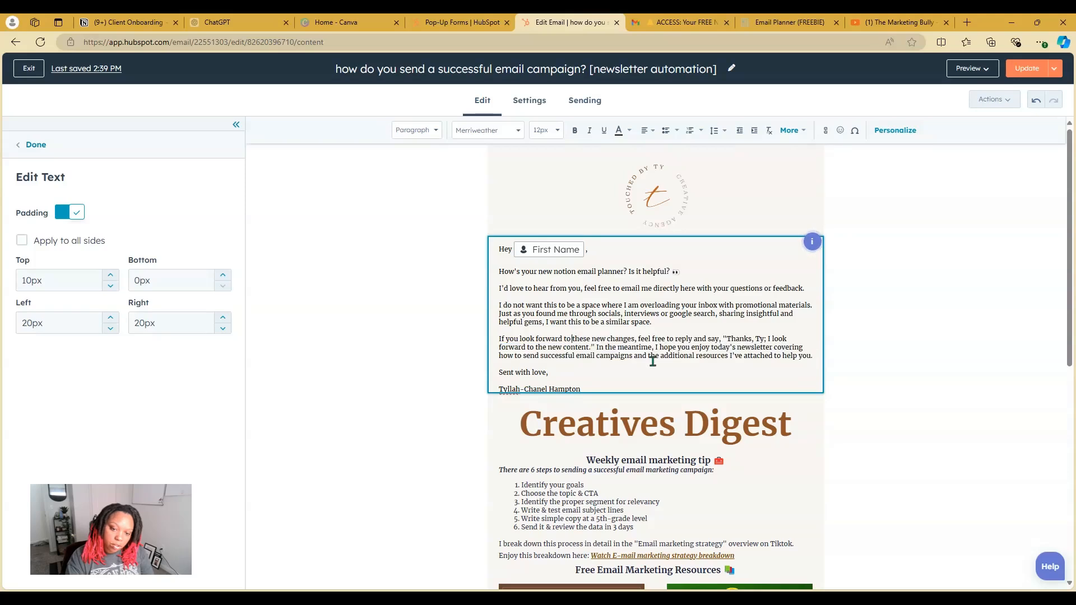
key(Return)
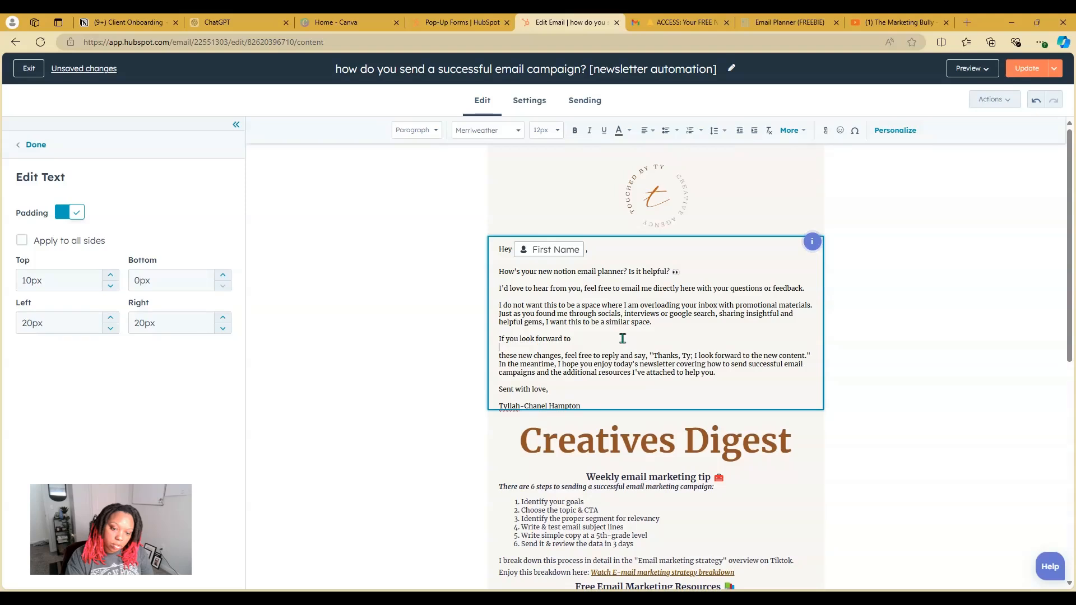
text(helpful)
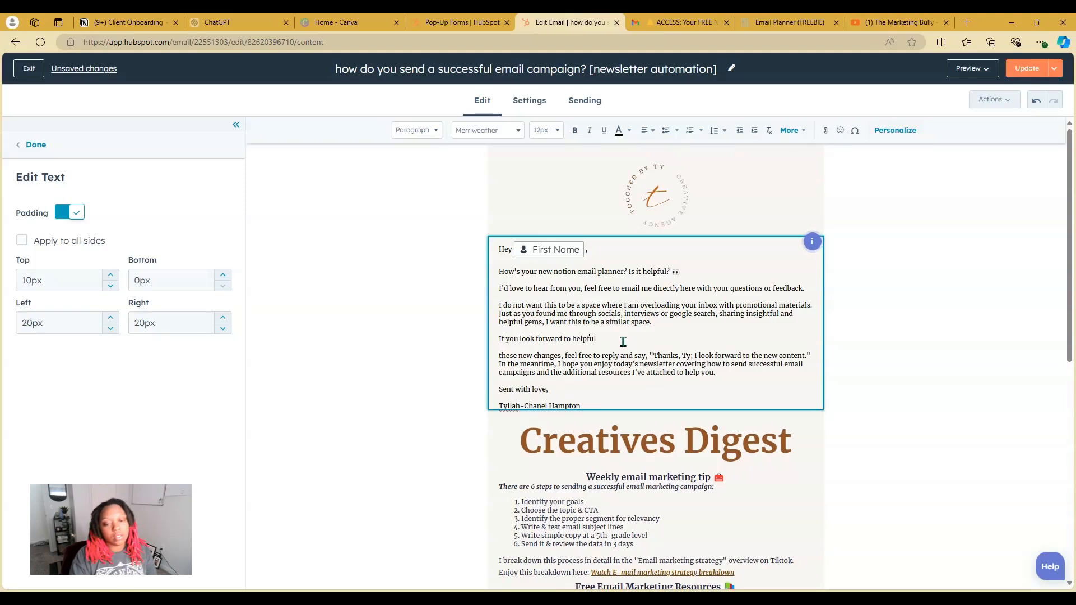
text( articles and tut)
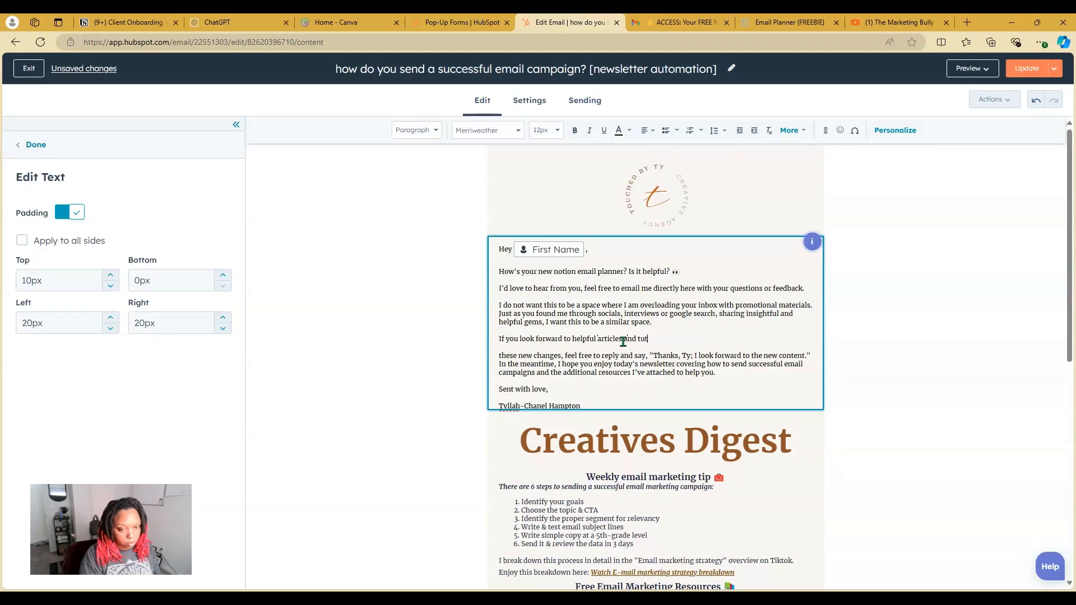
text(orial videos about)
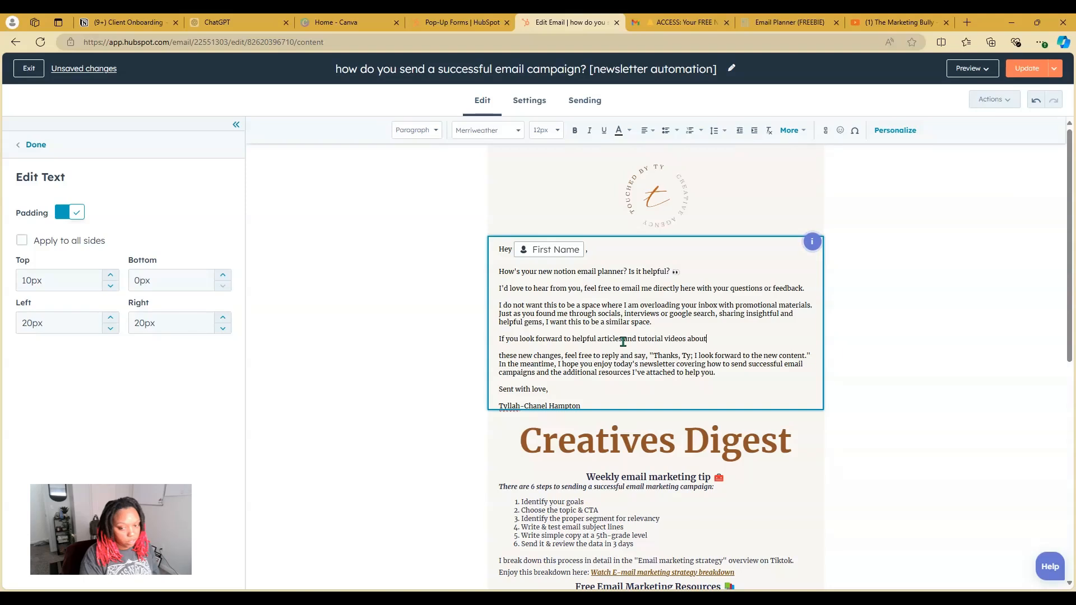
text( email marketing)
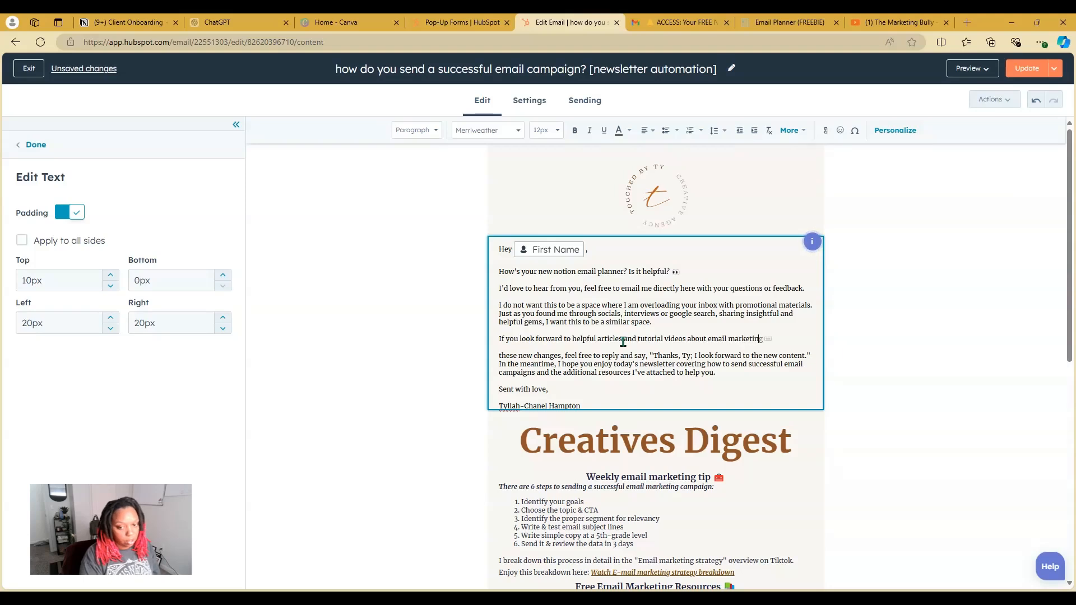
text(, then keep reading.)
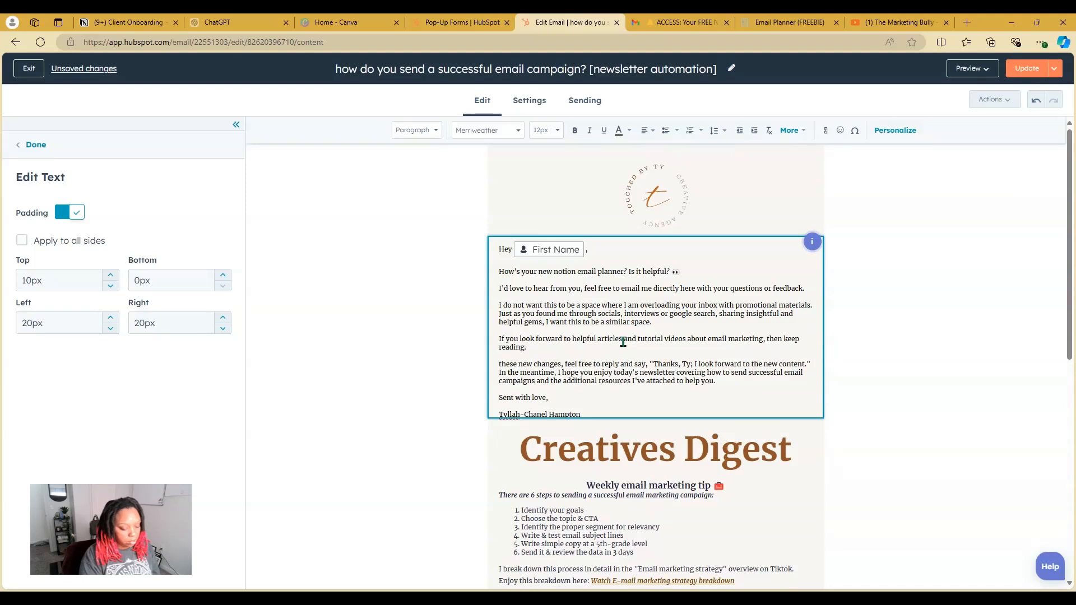
text( I)
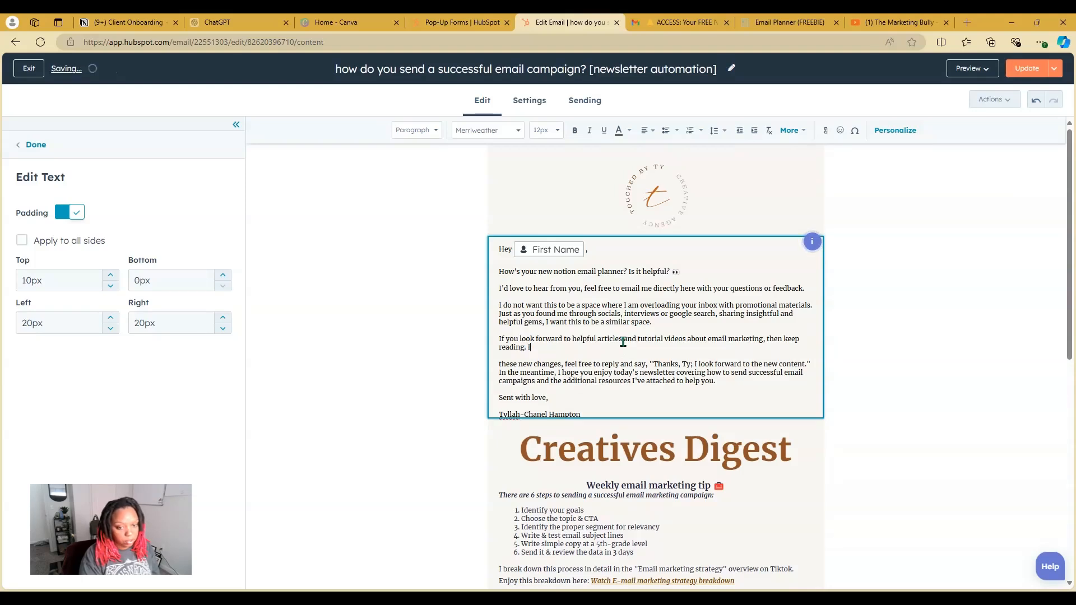
text('m giving you)
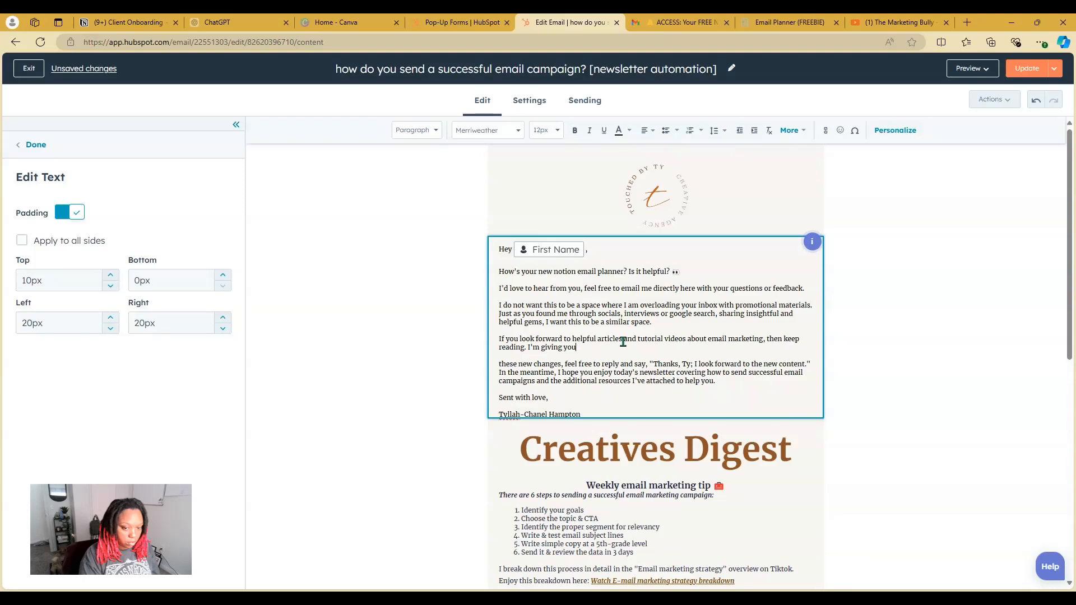
text(ss t)
key(BackSpace)
key(BackSpace)
key(BackSpace)
key(BackSpace)
key(BackSpace)
key(BackSpace)
key(BackSpace)
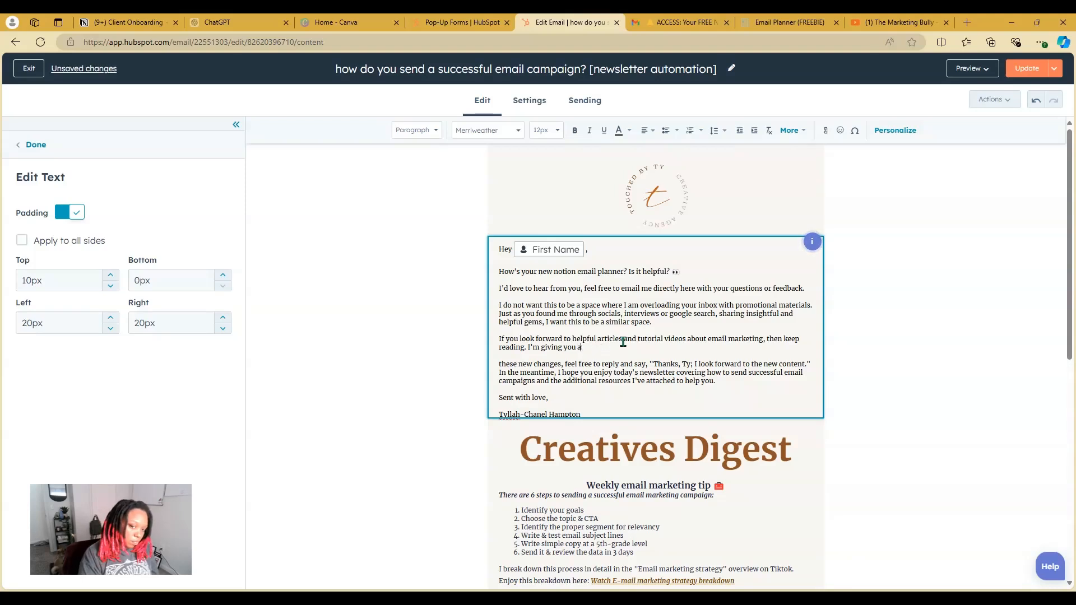
key(BackSpace)
key(BackSpace)
key(BackSpace)
key(BackSpace)
key(BackSpace)
key(BackSpace)
key(BackSpace)
key(BackSpace)
key(BackSpace)
key(BackSpace)
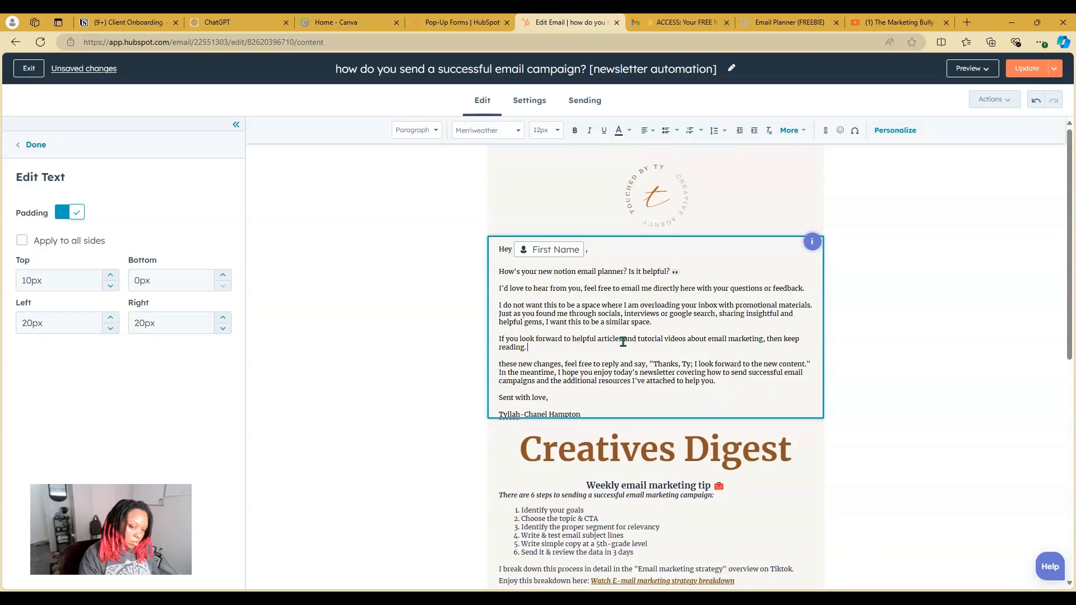
text(love our newsletter, Creatives)
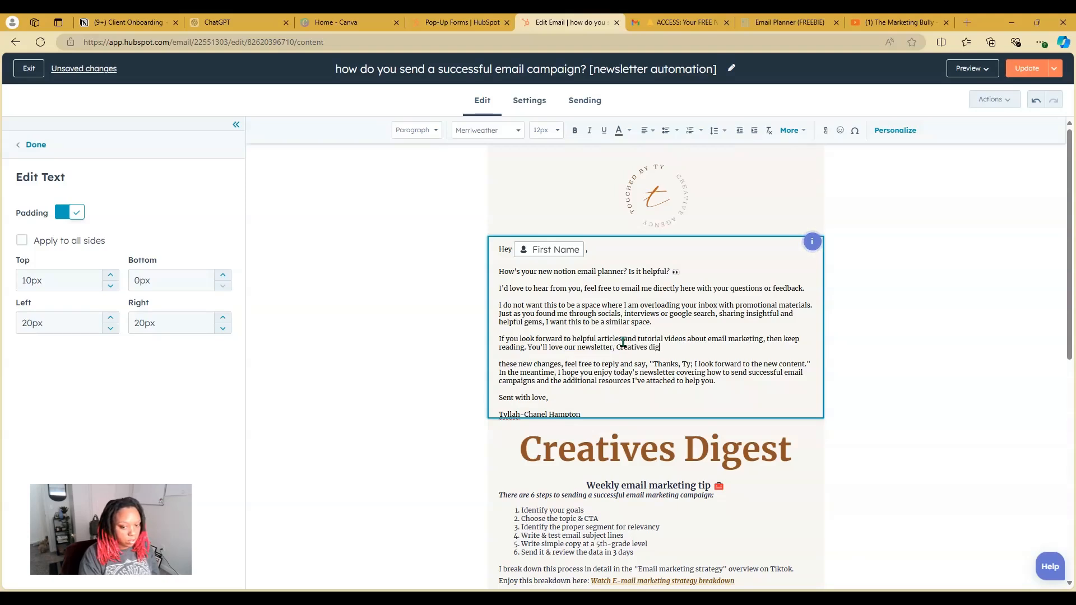
text( Digest)
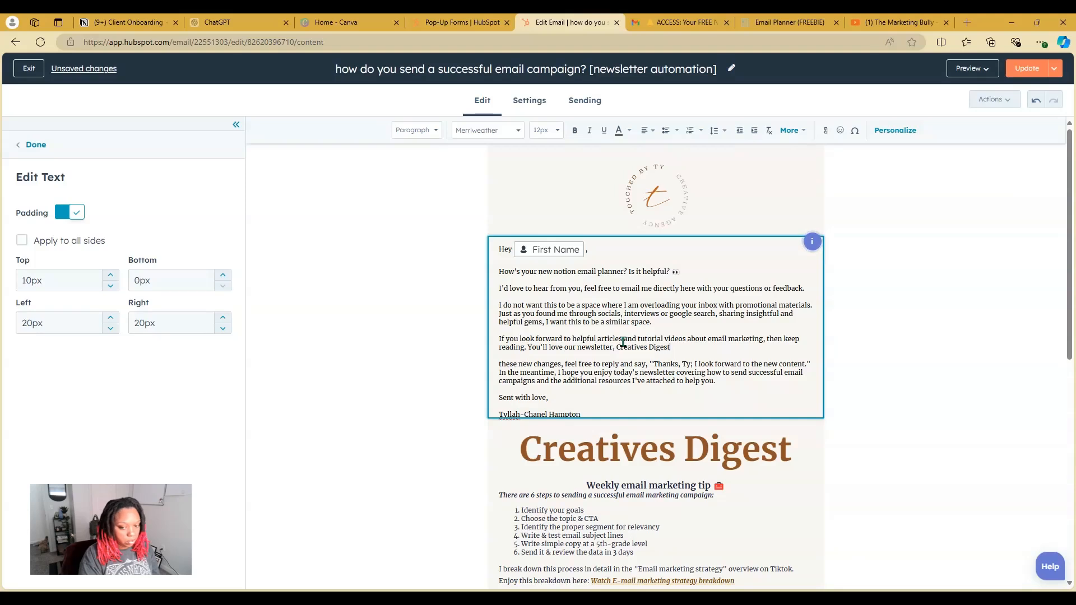
key(BackSpace)
key(BackSpace)
text(wil)
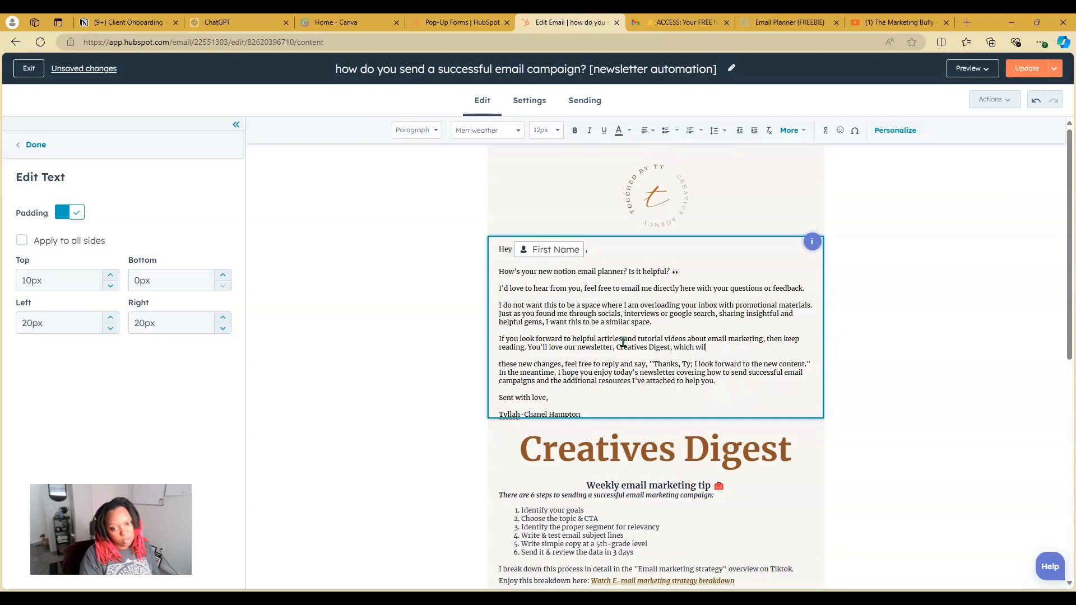
text(l share tips)
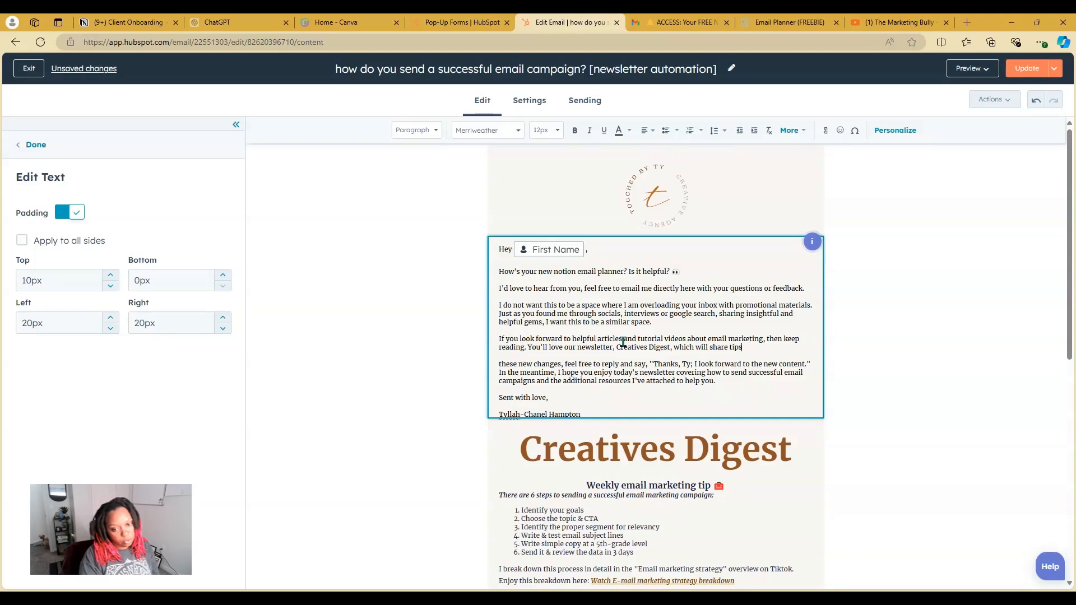
key(BackSpace)
key(BackSpace)
key(BackSpace)
key(BackSpace)
text(marketing tips, )
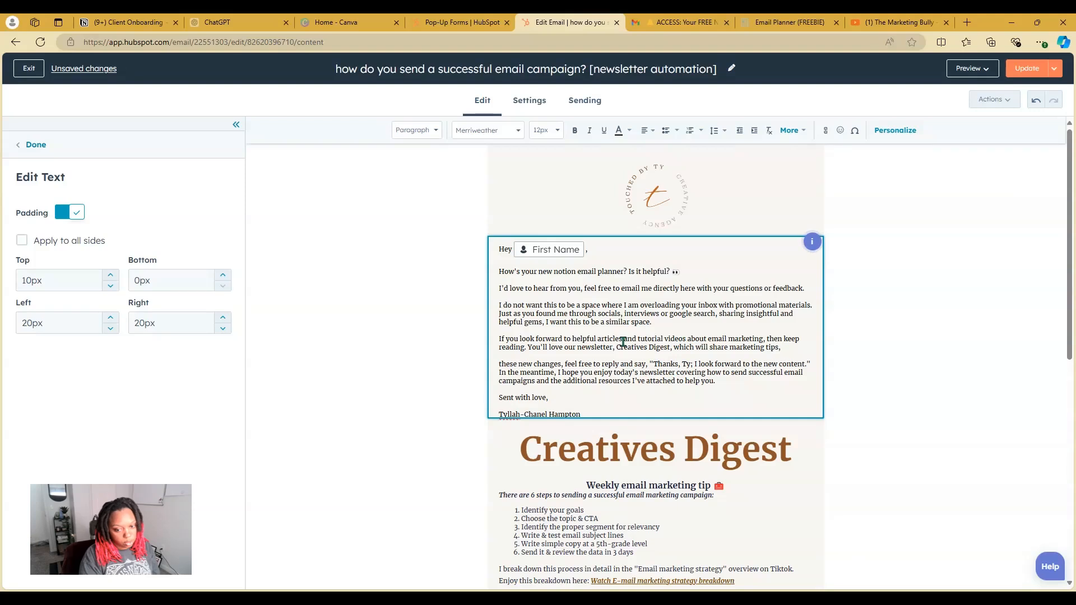
text(youtube tutor)
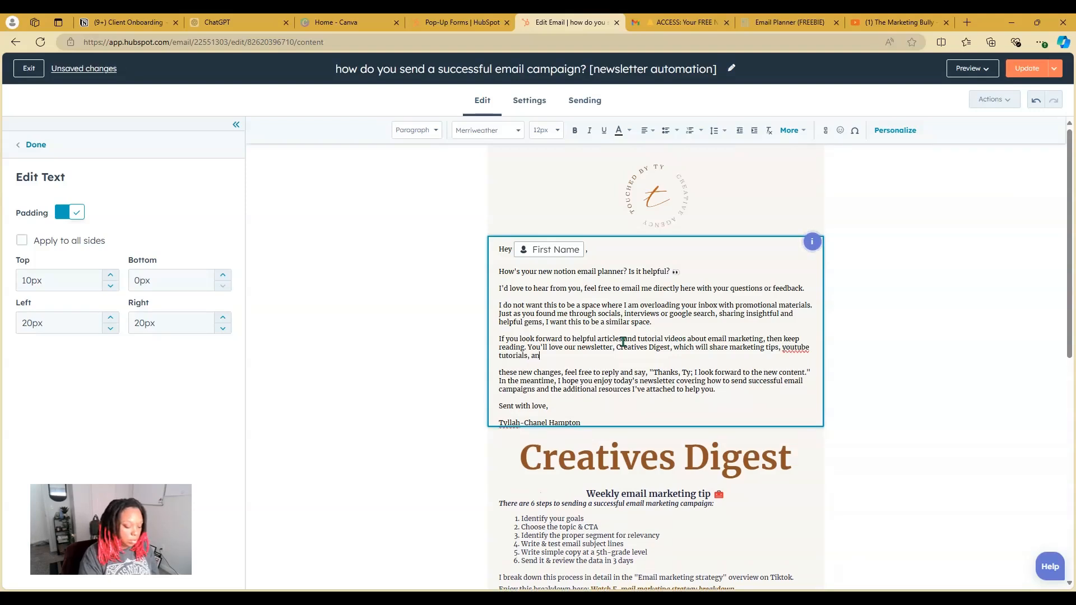
text(ials, twitter)
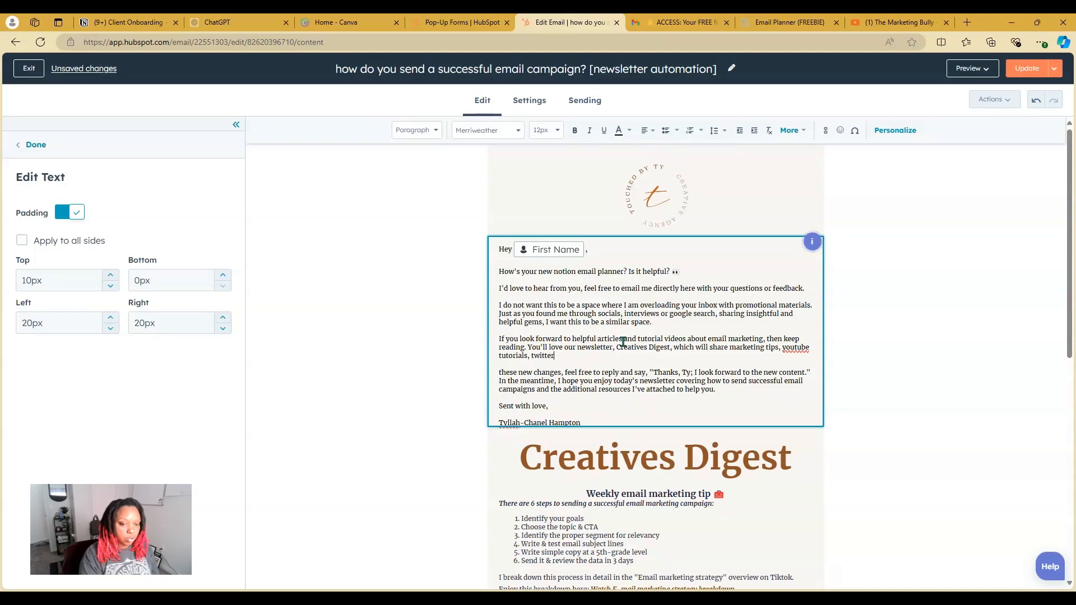
text( threads AND MORE)
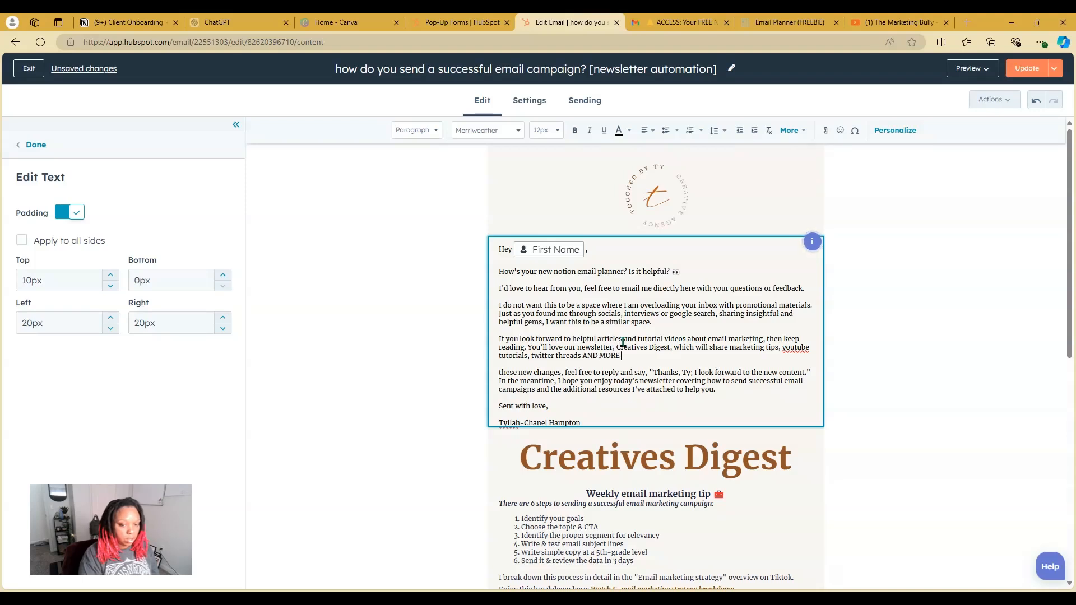
text( !)
- Accept the spelling fixes for 'YouTube' and 'MORE!'
click(794, 344)
click(816, 395)
click(611, 350)
click(612, 357)
click(635, 402)
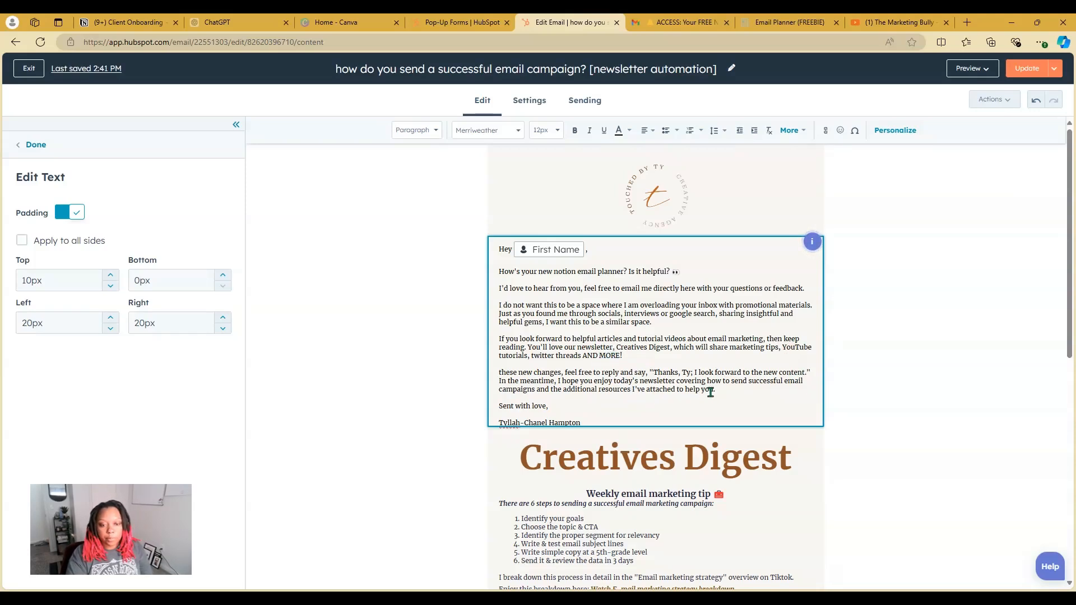
- Delete the closing passage starting at 'new changes'
drag(716, 390, 527, 373)
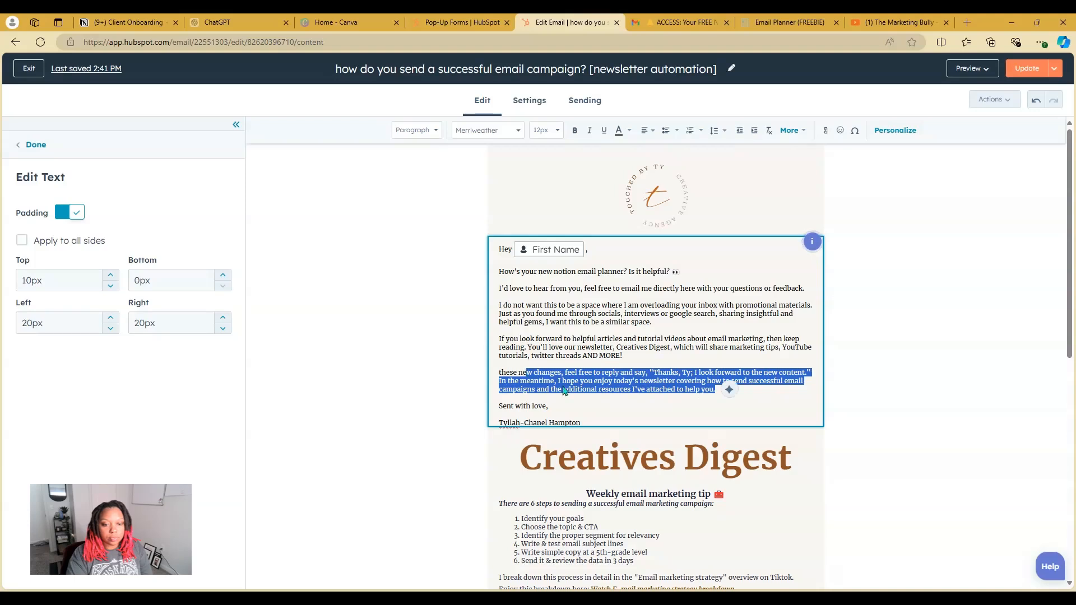
click(542, 383)
drag(674, 388, 496, 374)
key(BackSpace)
key(BackSpace)
key(BackSpace)
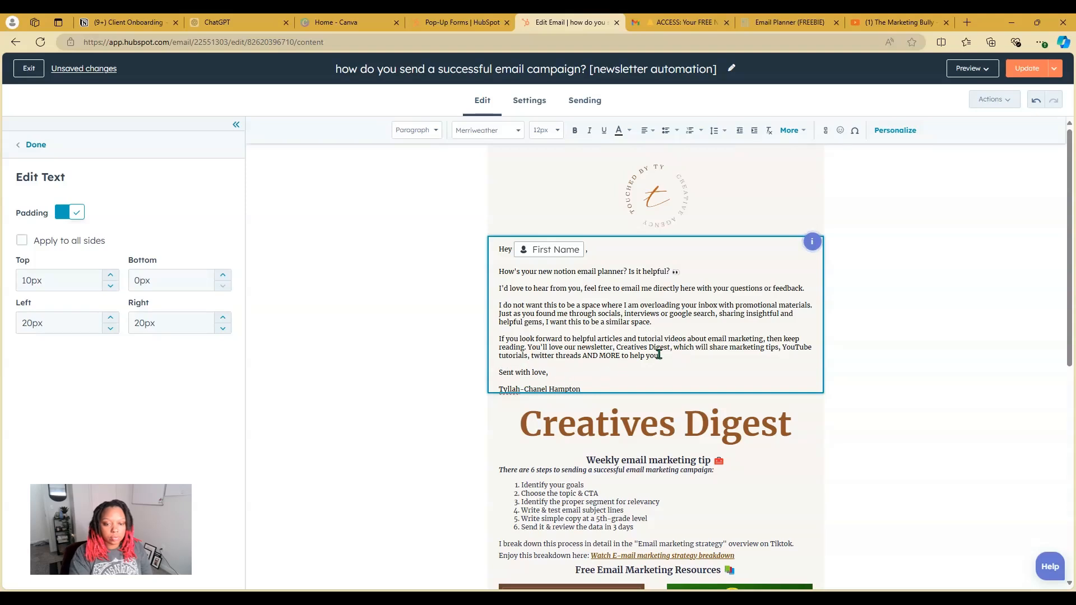
- Make the 'If you look forward' paragraph bold italic and delete the sign-off lines
drag(681, 356, 487, 342)
click(574, 130)
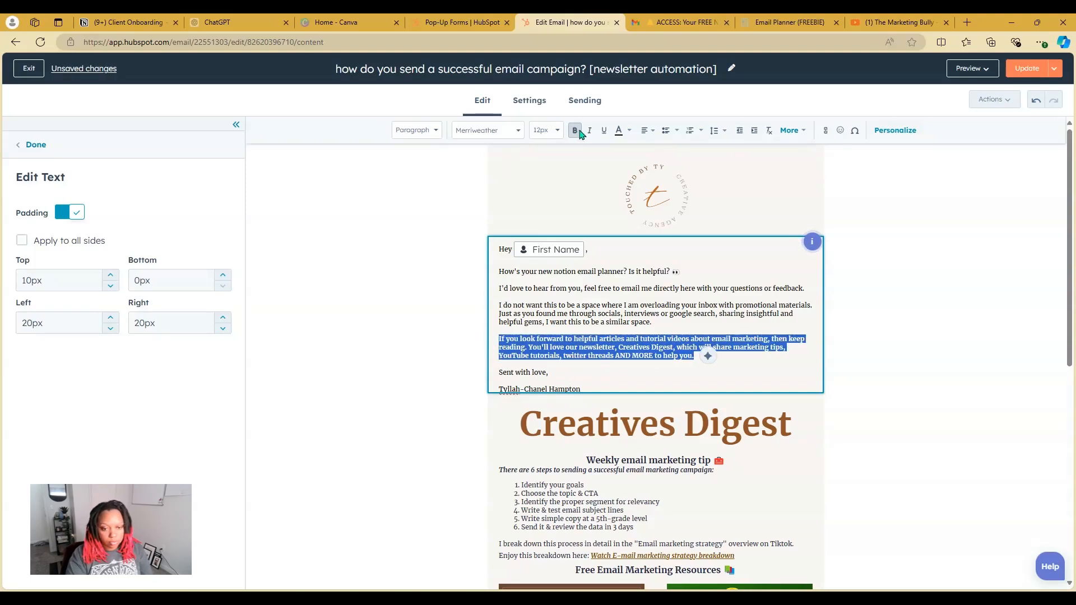
click(589, 130)
click(592, 373)
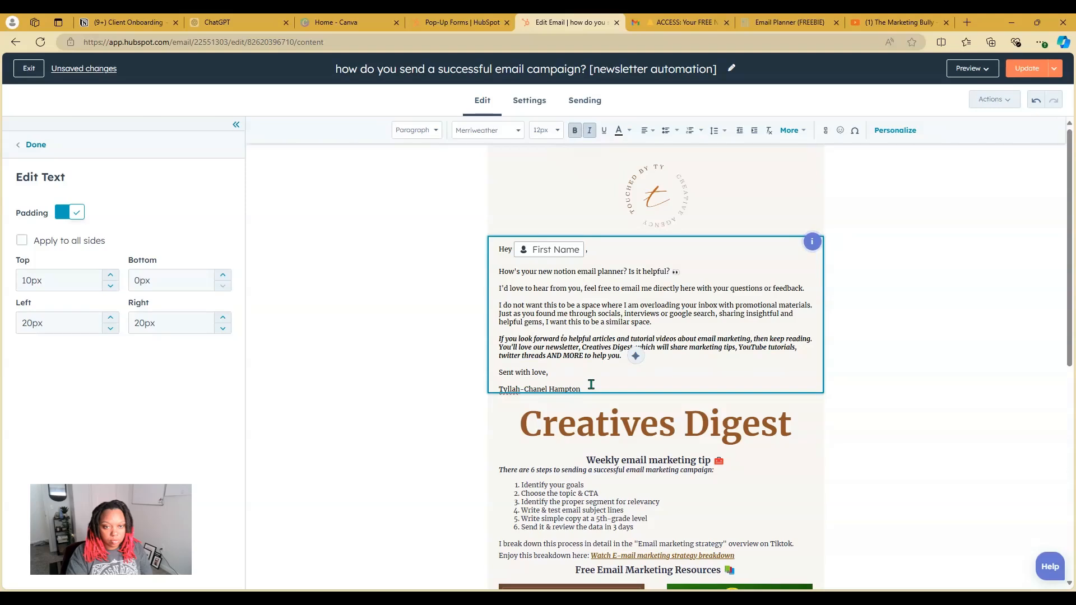
drag(595, 387, 498, 371)
key(BackSpace)
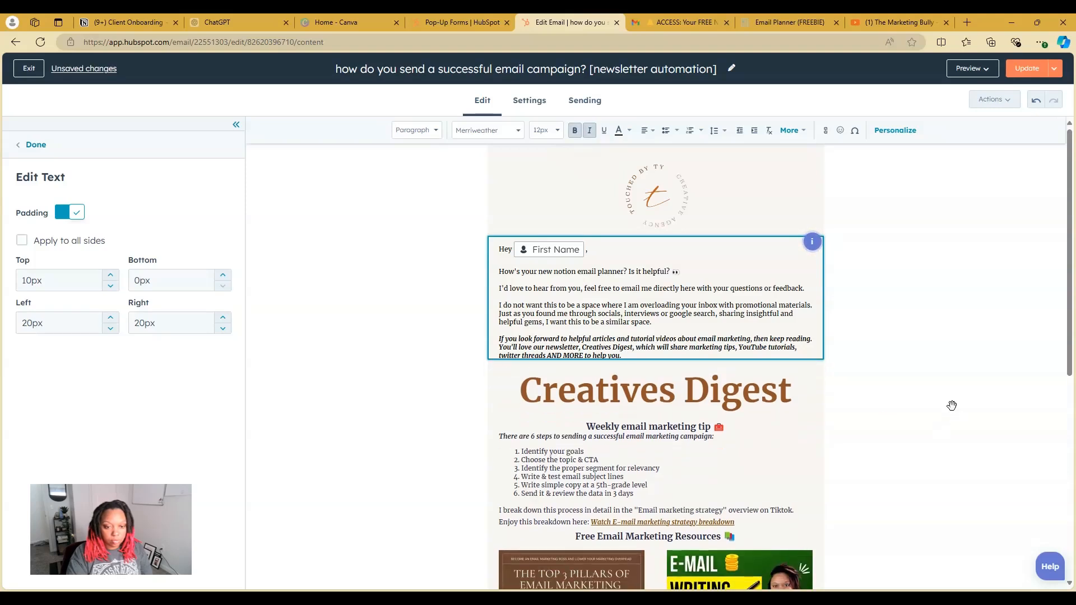
click(985, 504)
- Add a Divider above Creatives Digest and give its section a content-width f8f6f3 background
drag(48, 261, 738, 368)
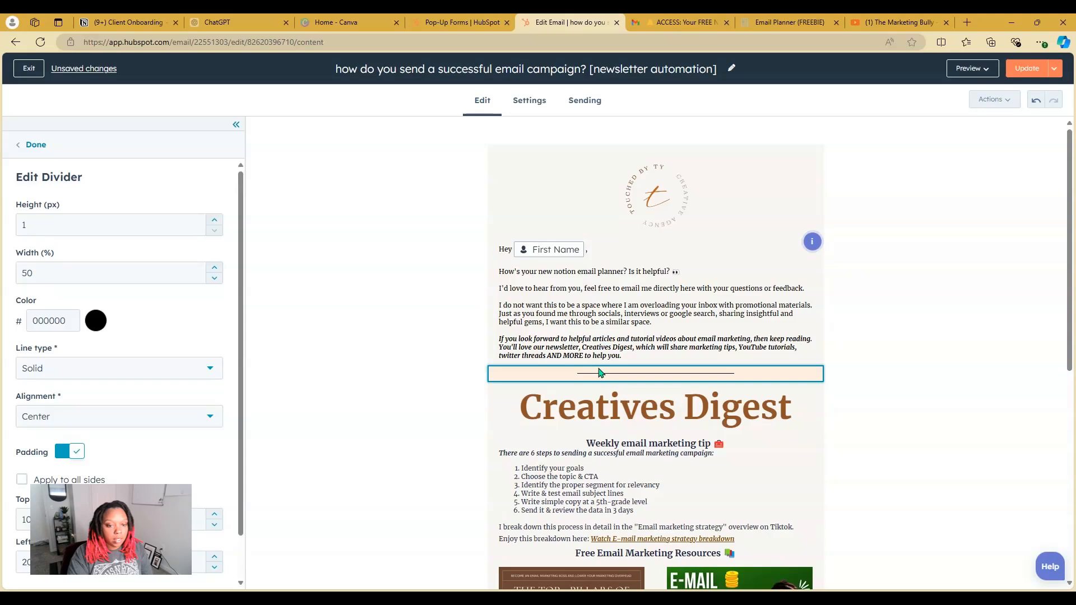
click(35, 144)
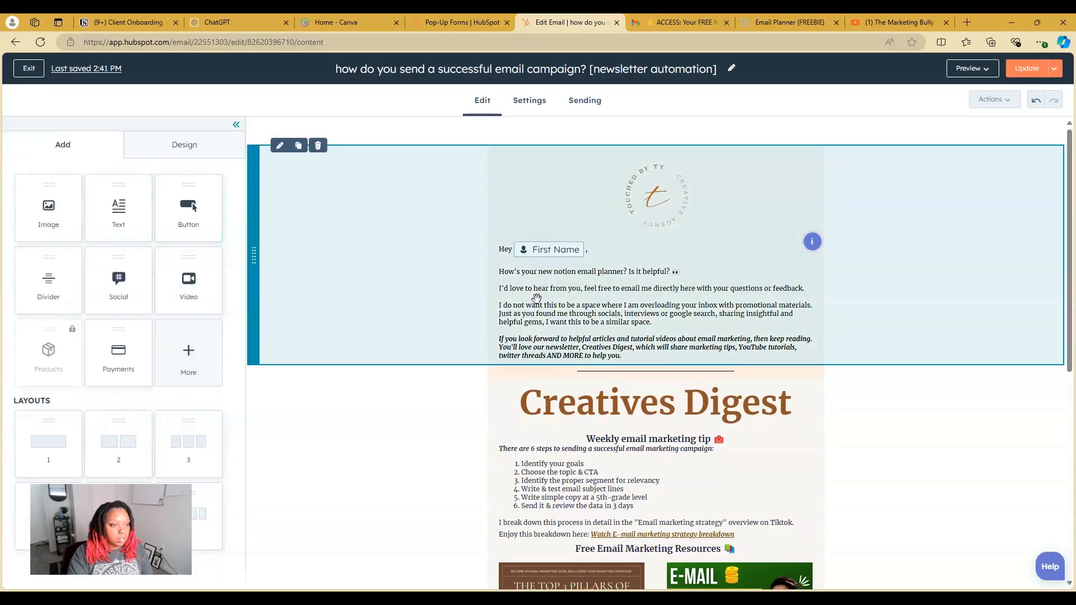
click(455, 390)
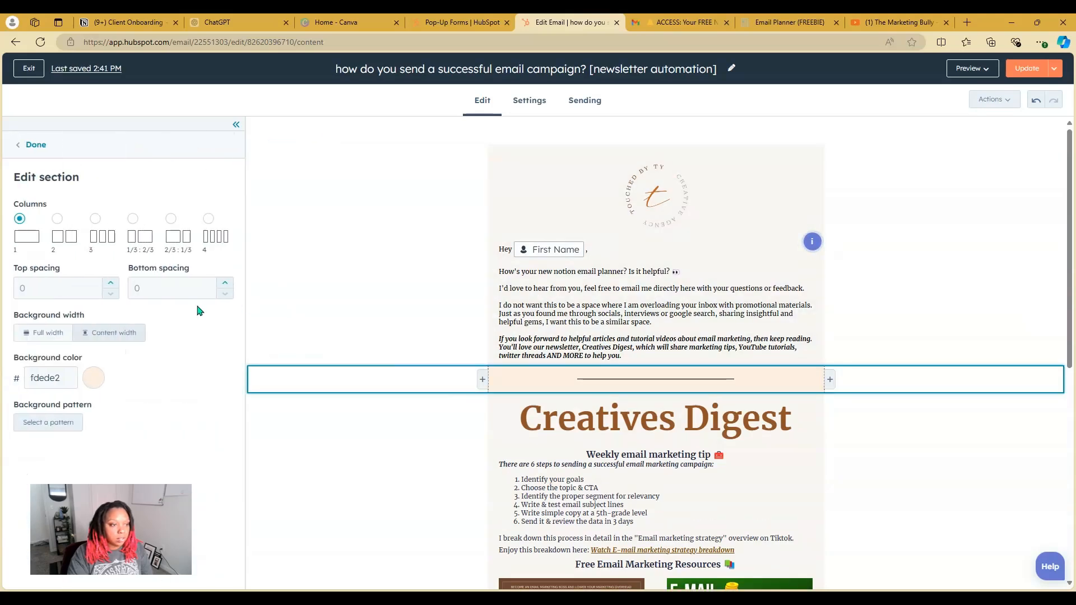
double_click(45, 377)
text(f8f6f3)
click(167, 433)
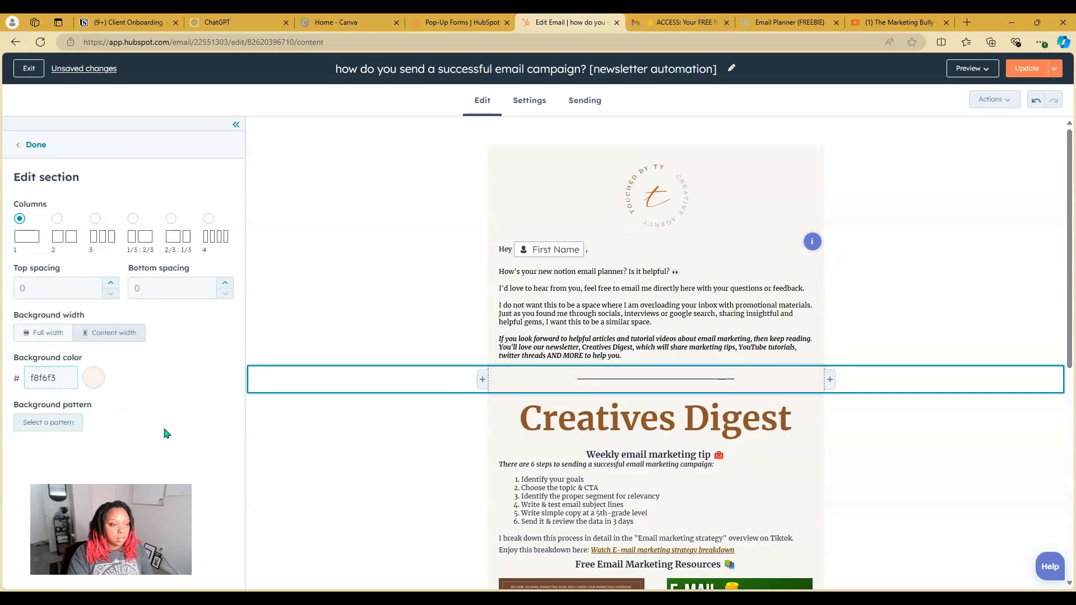
click(50, 338)
click(94, 334)
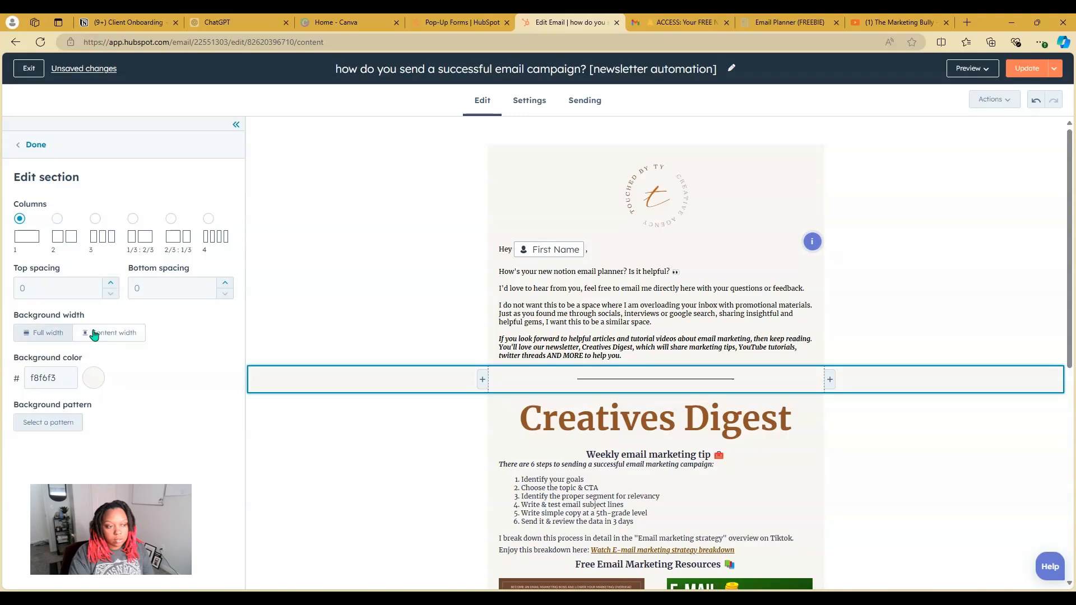
click(36, 338)
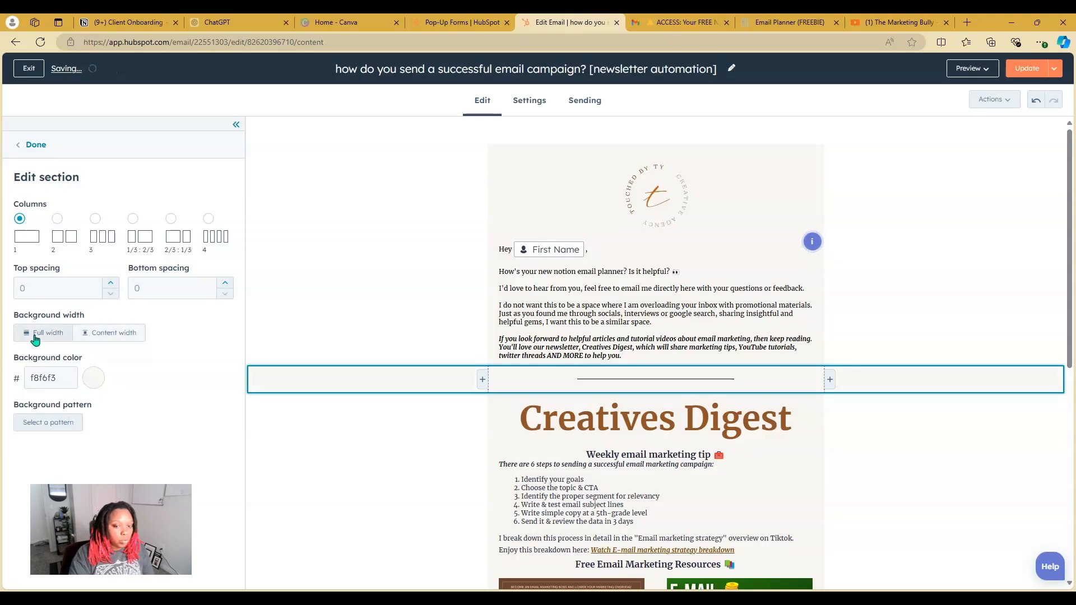
click(124, 338)
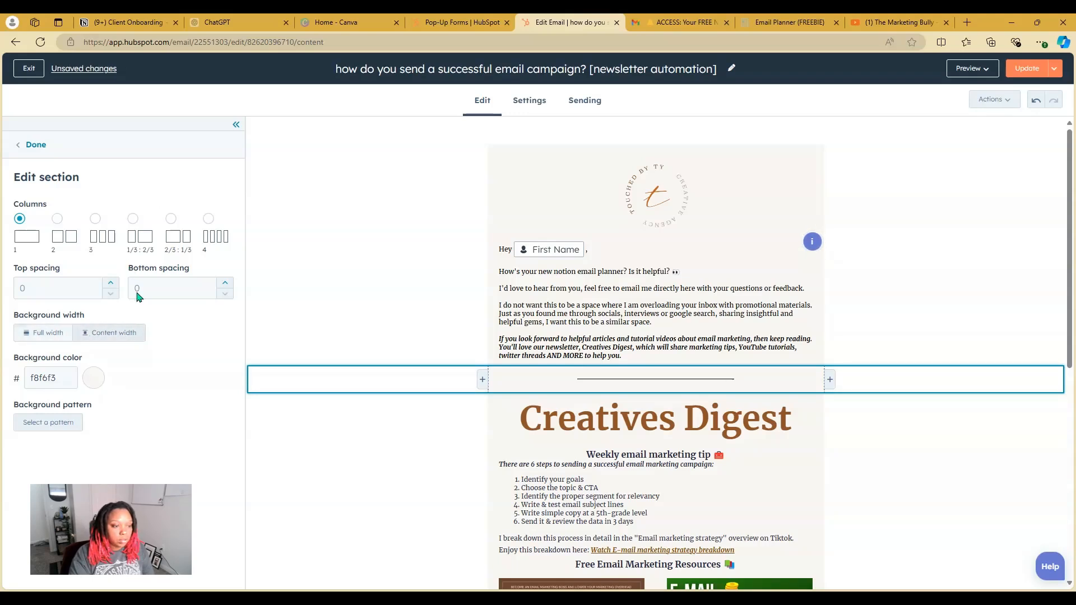
click(32, 146)
- Style the divider at 100% width, dashed, in dark brown 783F04
click(662, 370)
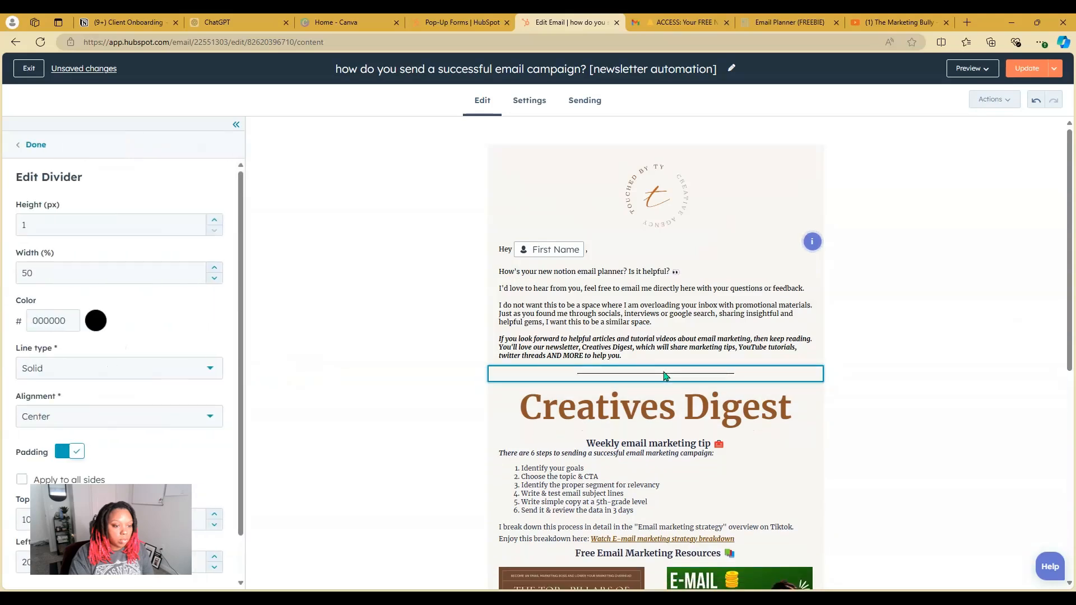
drag(108, 269, 1, 273)
text(100)
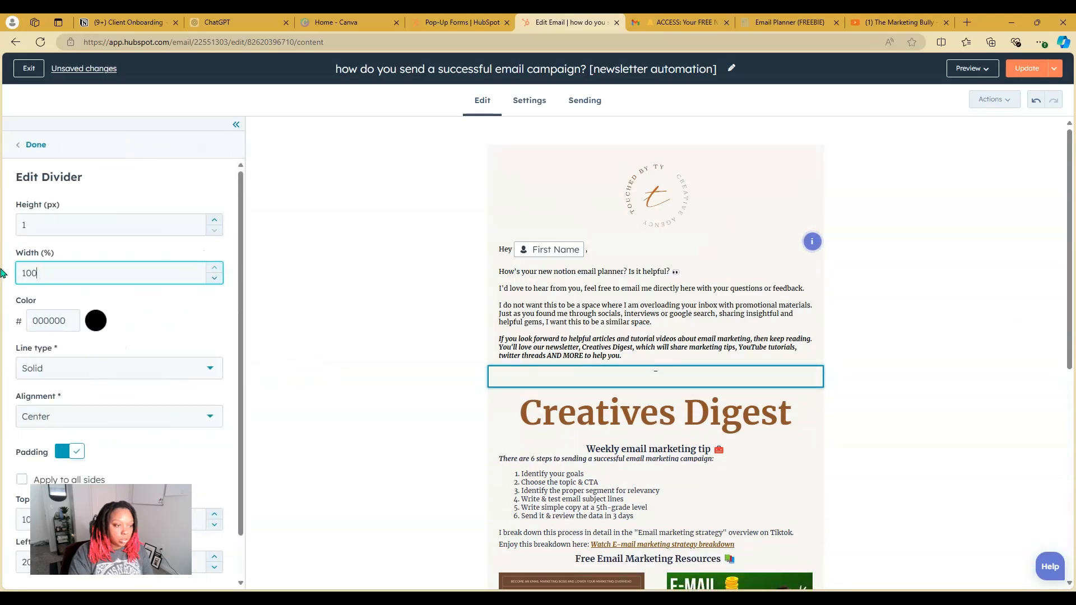
click(204, 367)
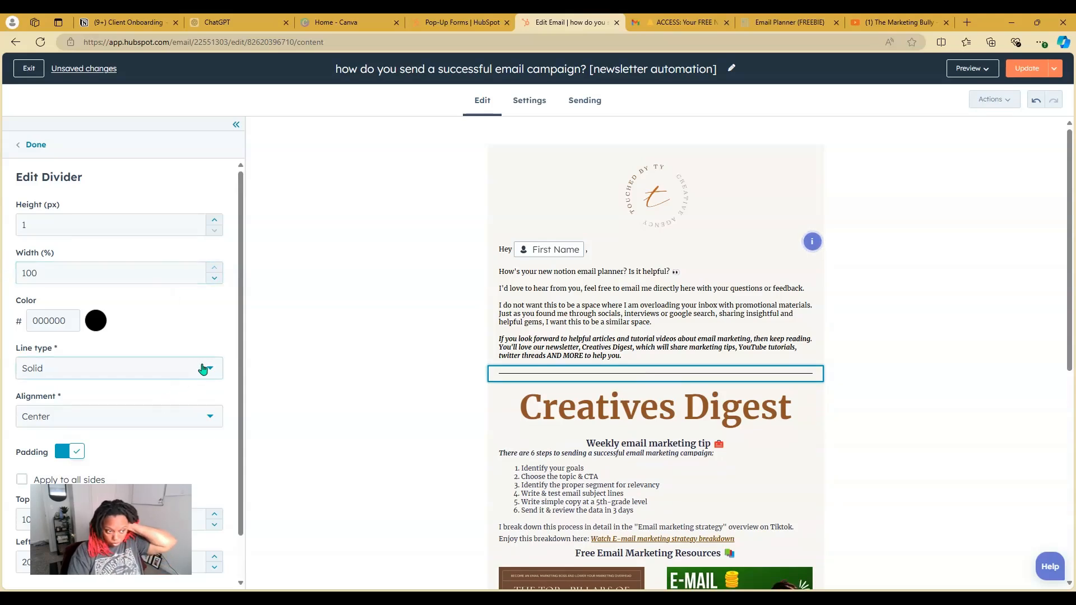
click(83, 433)
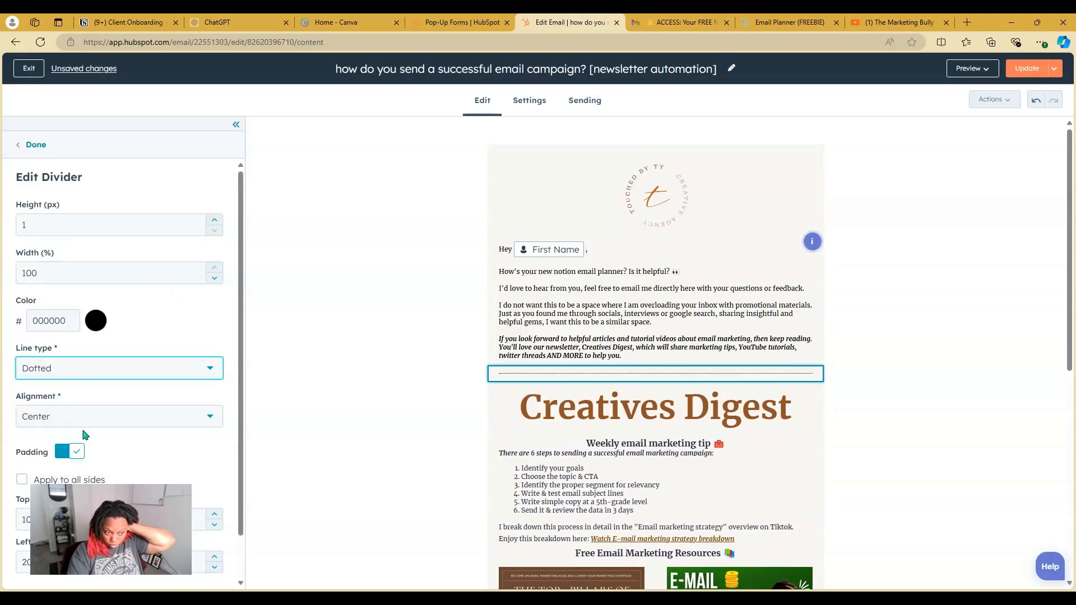
click(147, 363)
click(83, 452)
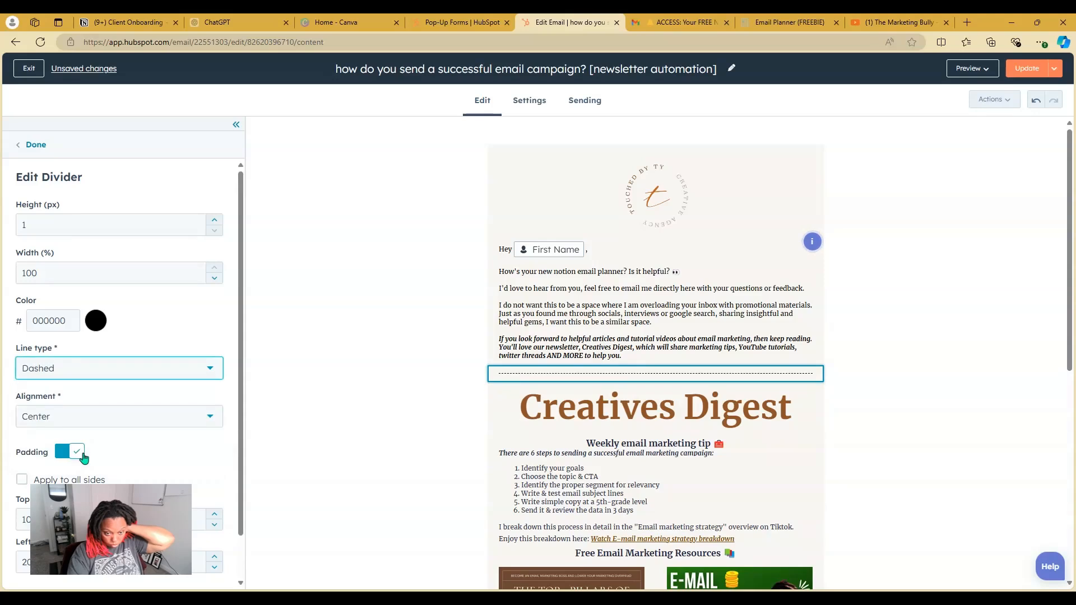
click(94, 324)
click(166, 355)
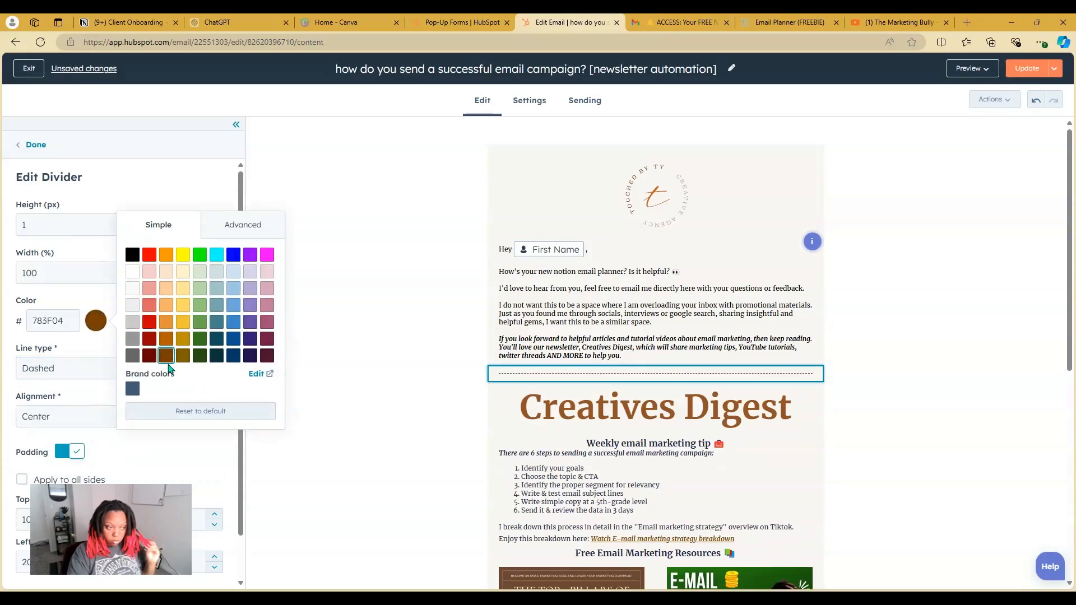
click(363, 368)
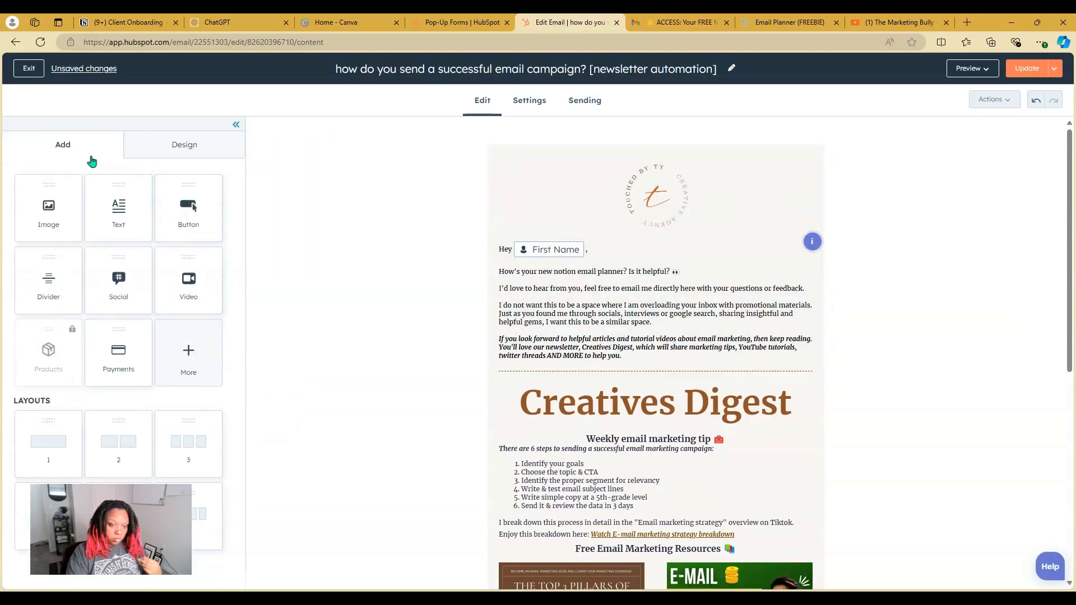
- Add an empty line above the 'There are 6 steps' line in the weekly tip, then deselect the block
scroll(857, 523, down, 7)
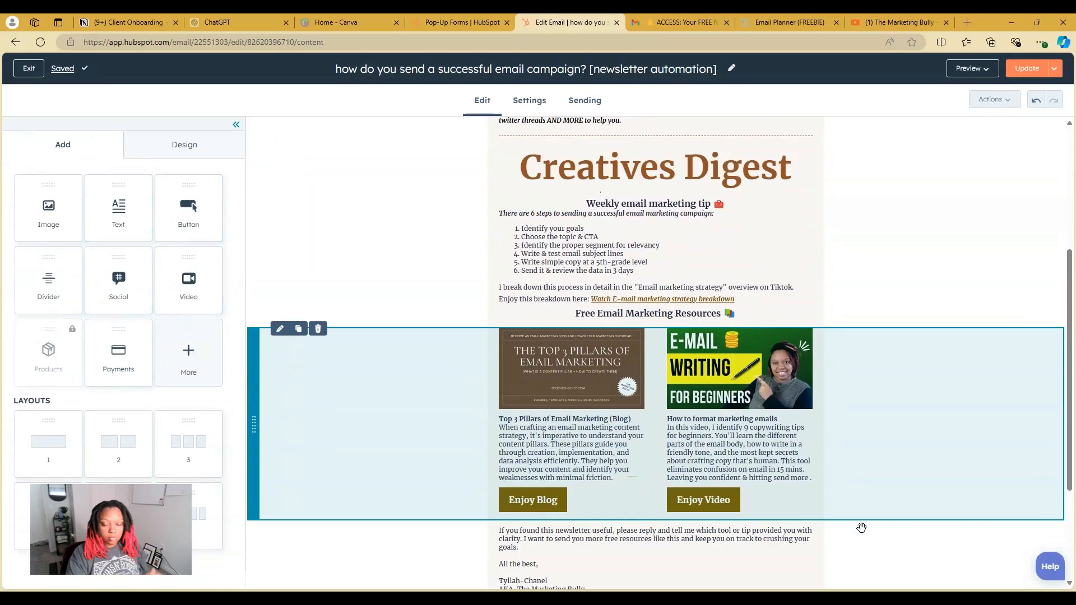
scroll(857, 523, up, 6)
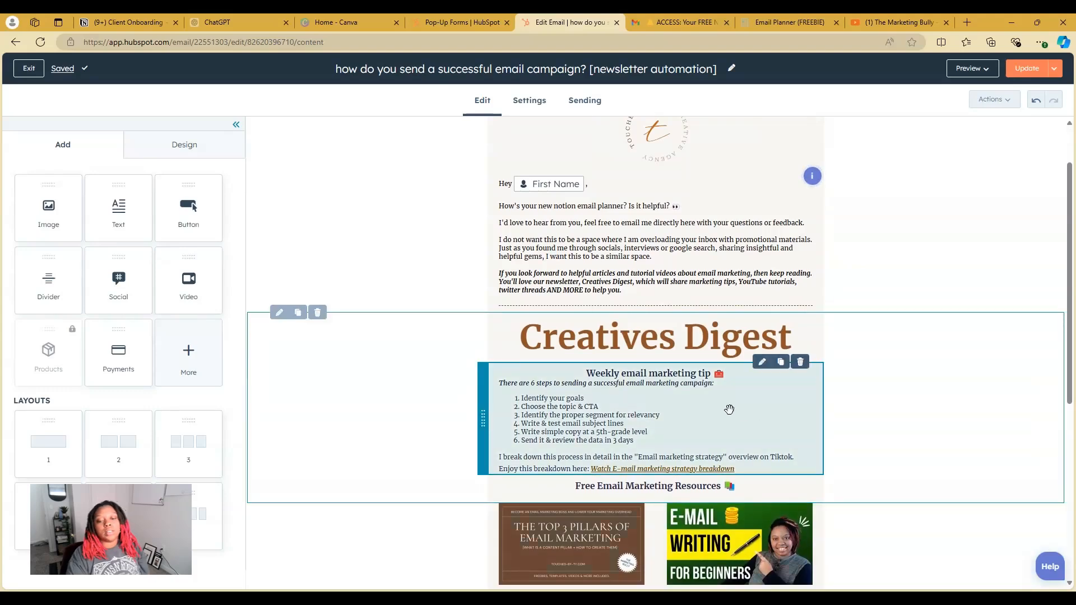
click(728, 398)
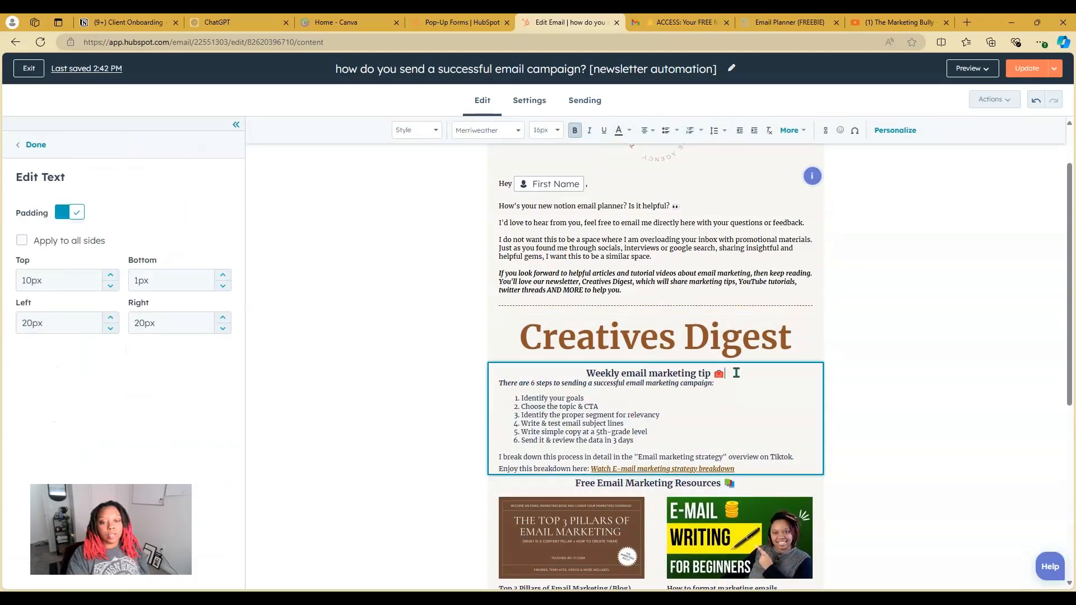
click(764, 380)
key(Return)
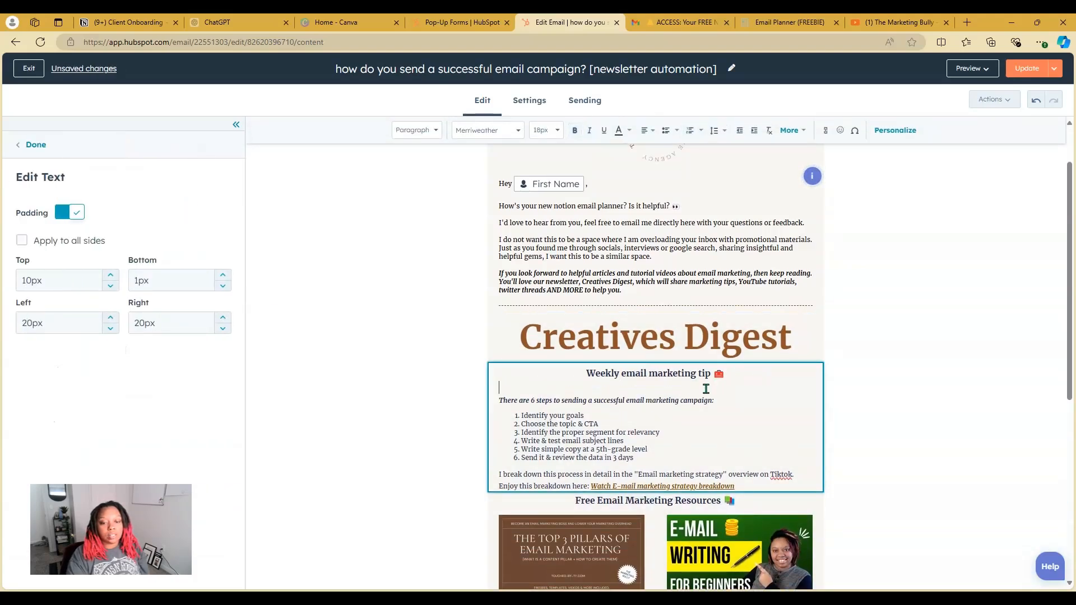
key(BackSpace)
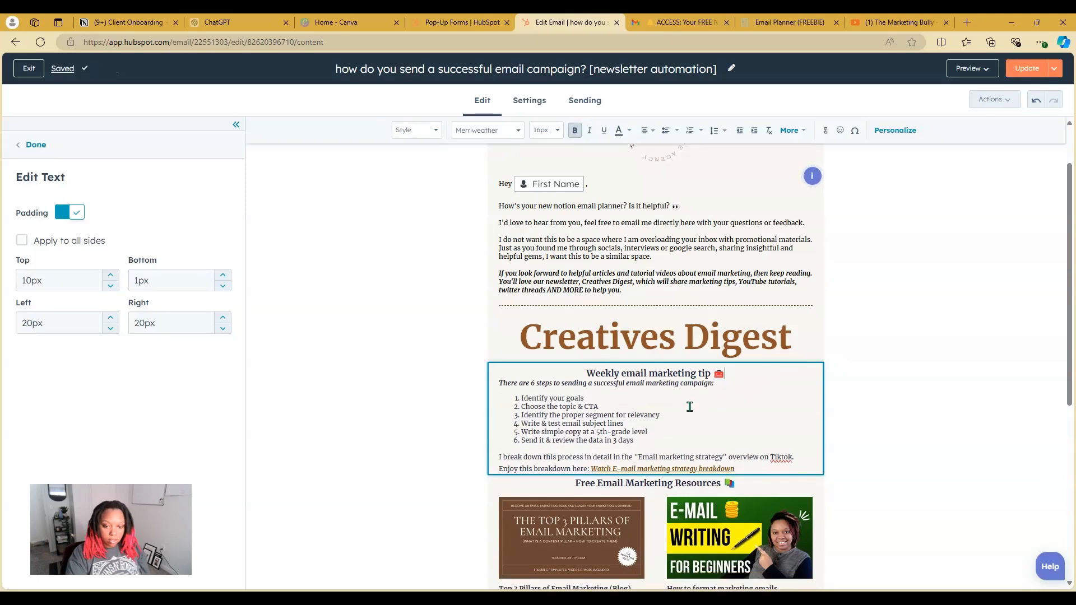
click(504, 382)
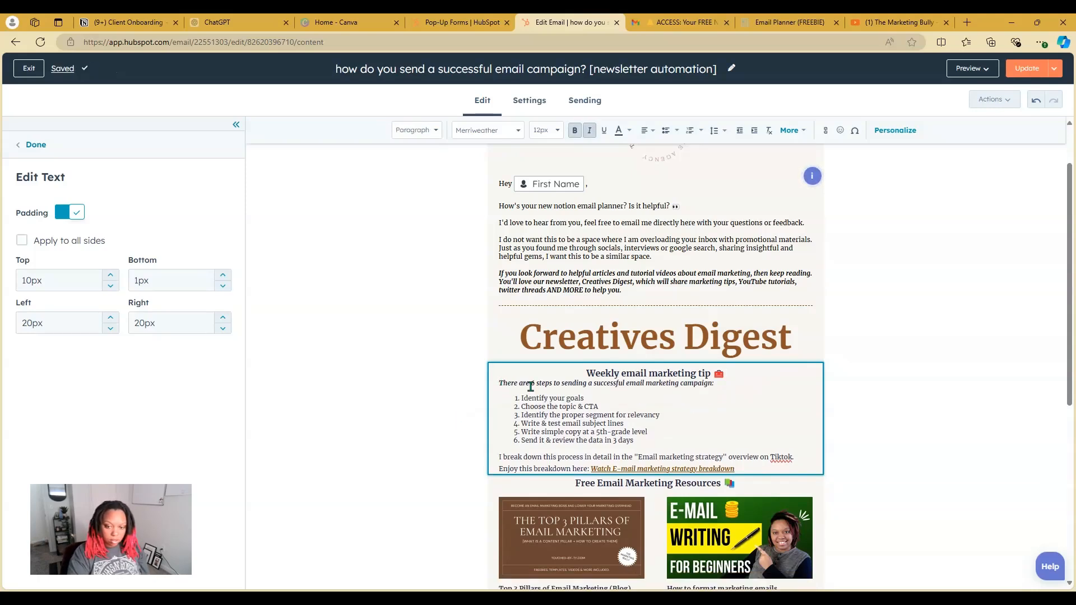
key(Return)
scroll(785, 476, down, 3)
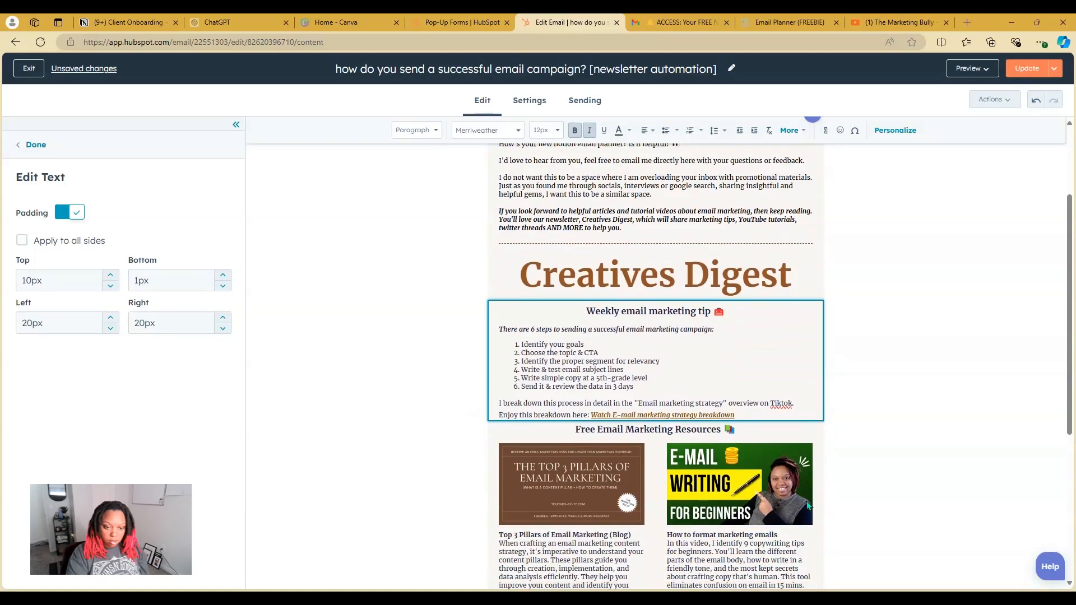
click(919, 399)
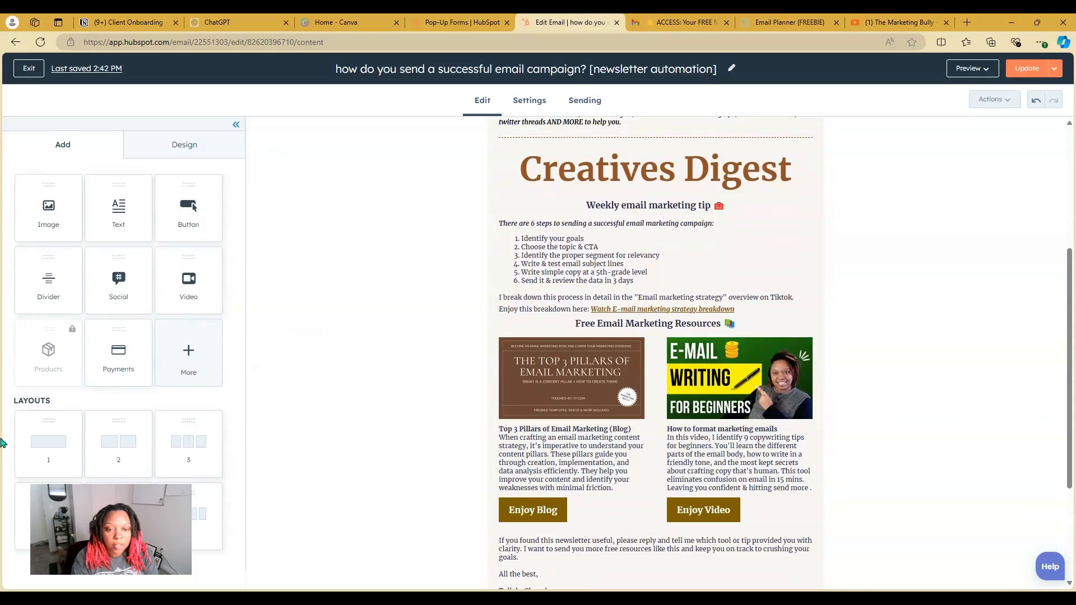
- Delete the six numbered steps and replace the intro with 'When designing graphics in Canva for e-mail campaigns always remember:'
click(645, 267)
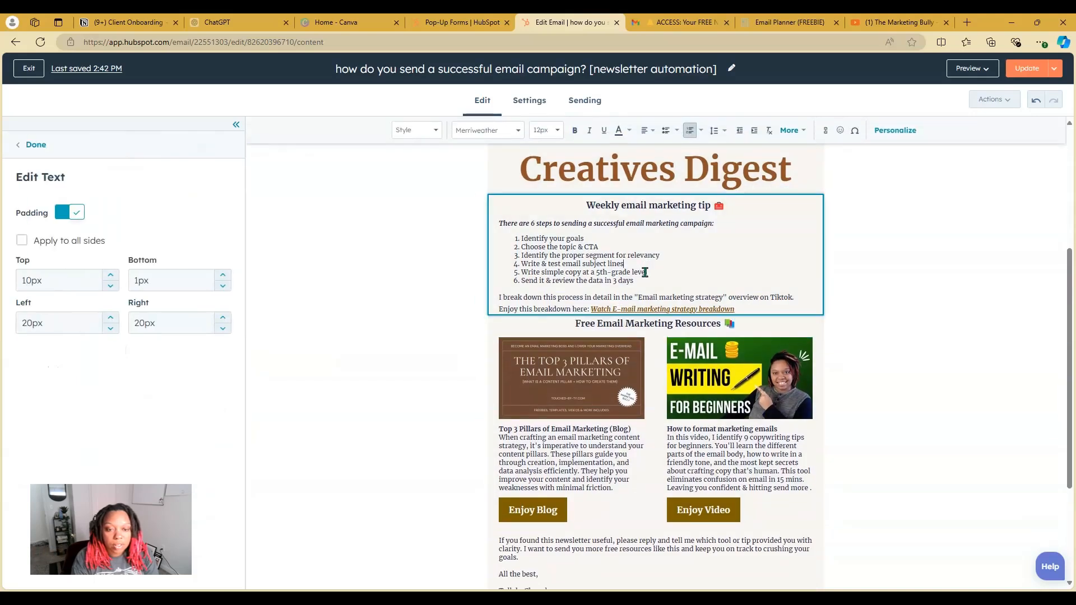
drag(645, 278, 493, 238)
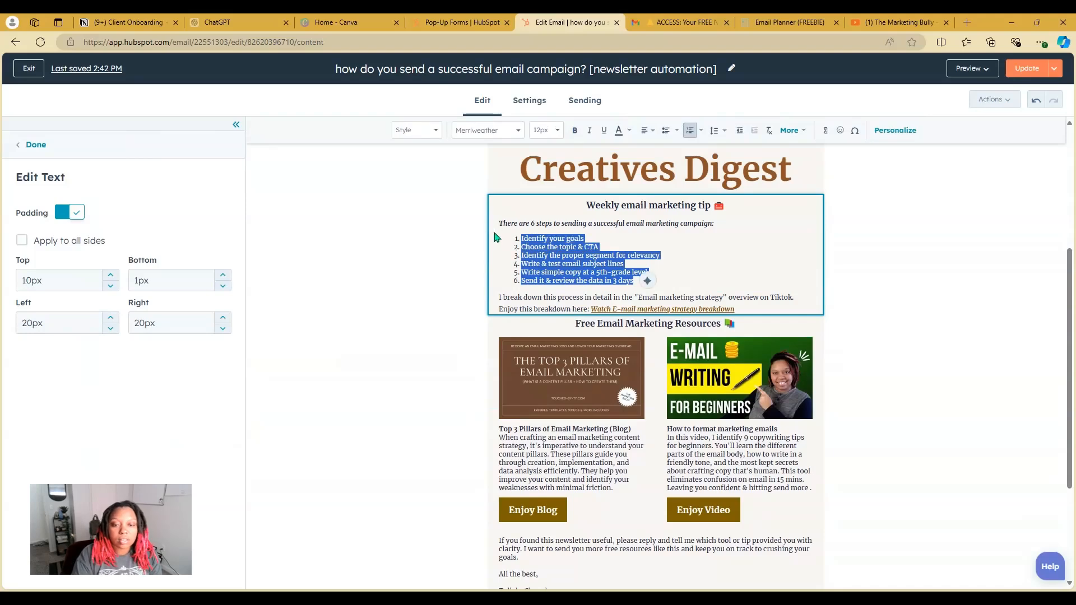
key(BackSpace)
key(BackSpace)
key(BackSpace)
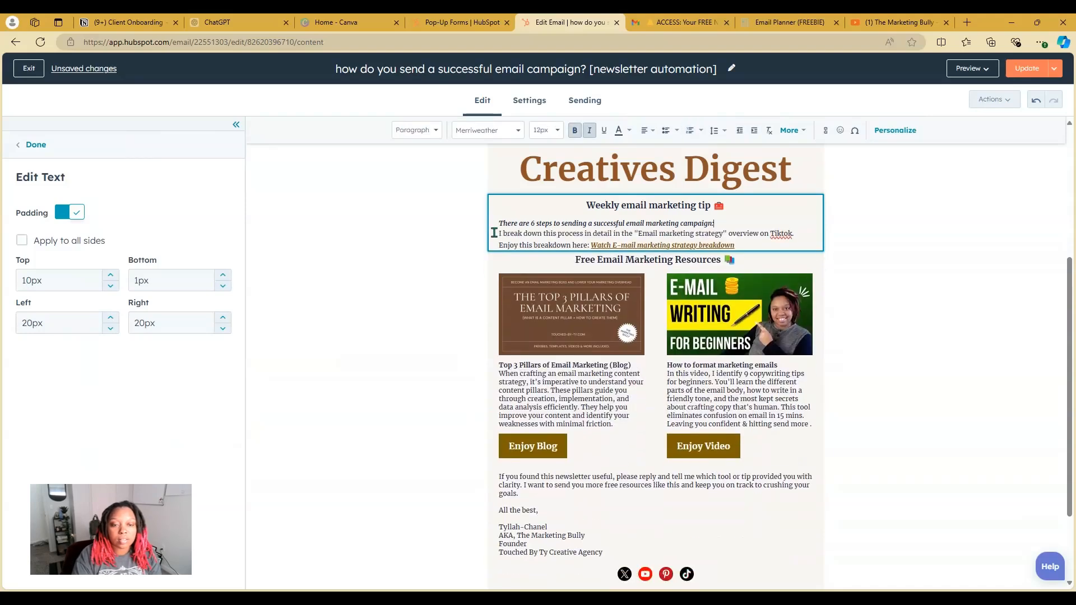
drag(720, 223, 471, 227)
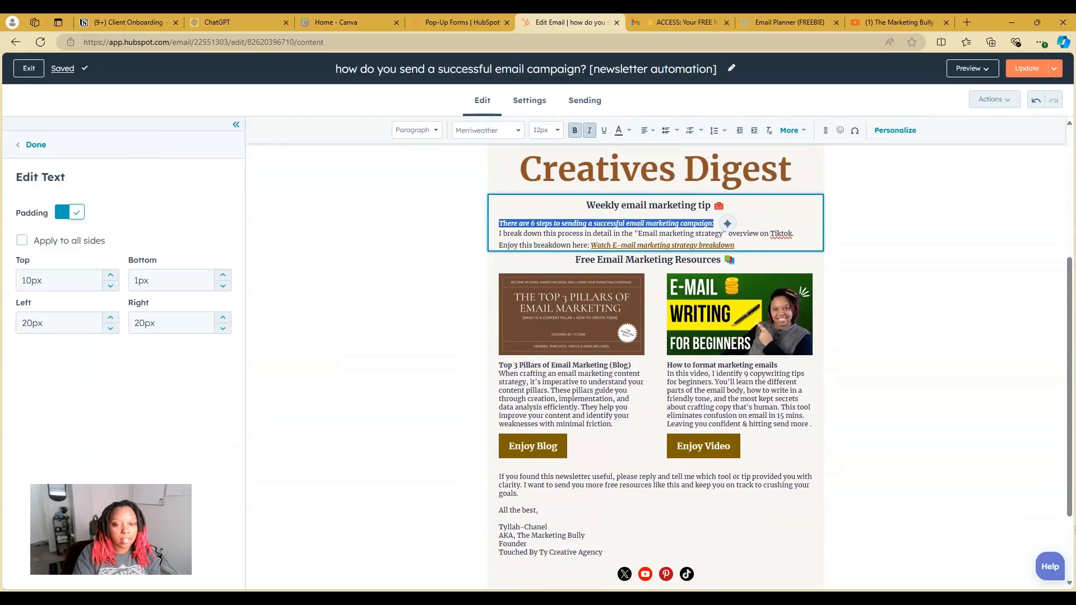
text(W)
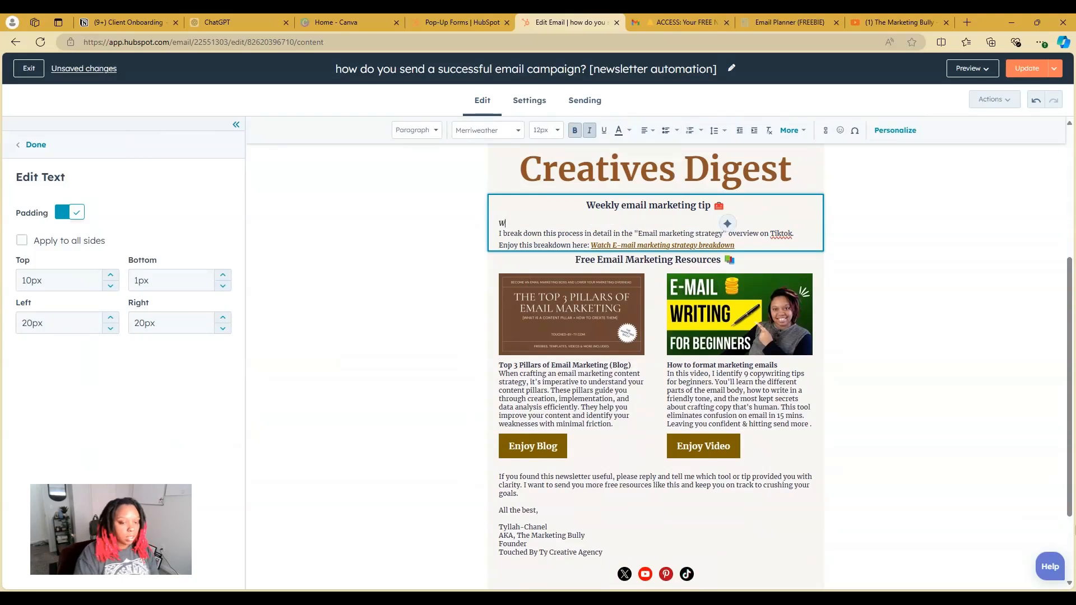
text(hen designing graphics in)
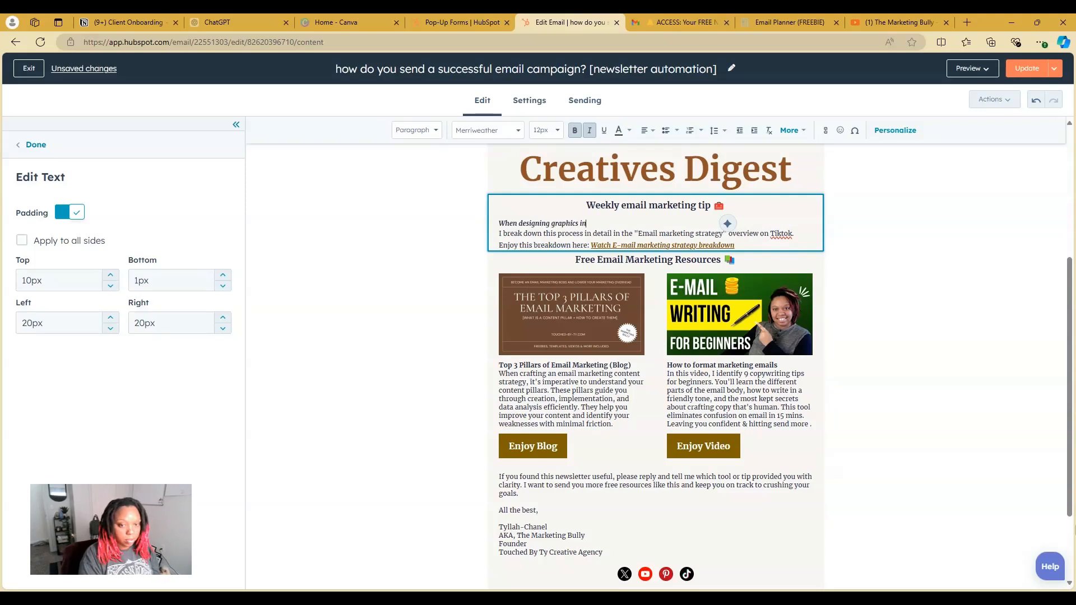
text( Canva for e-mail campaigns always reme)
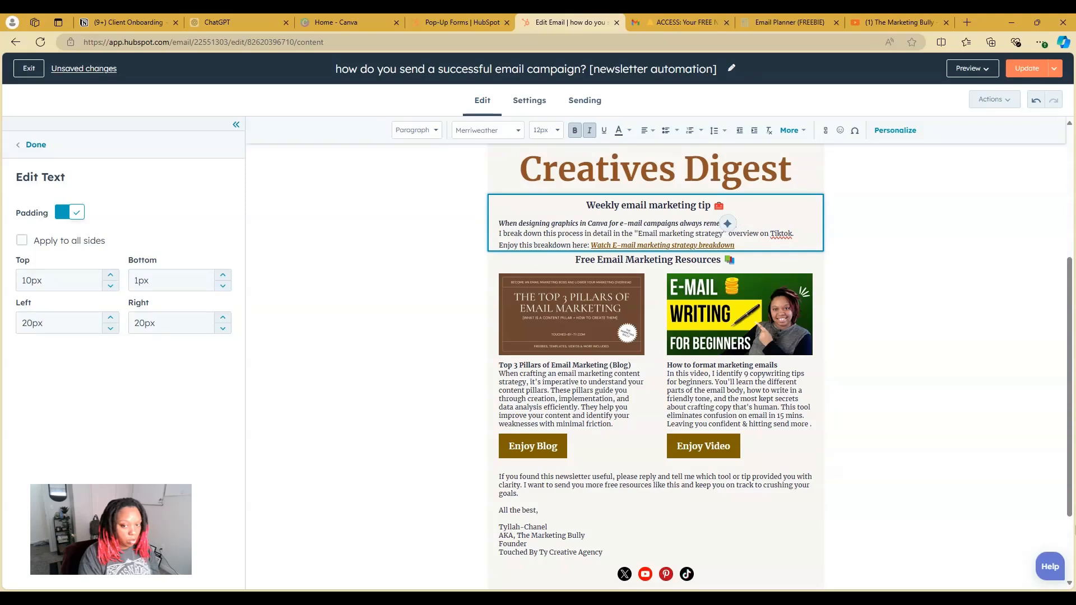
text(mber:)
key(Return)
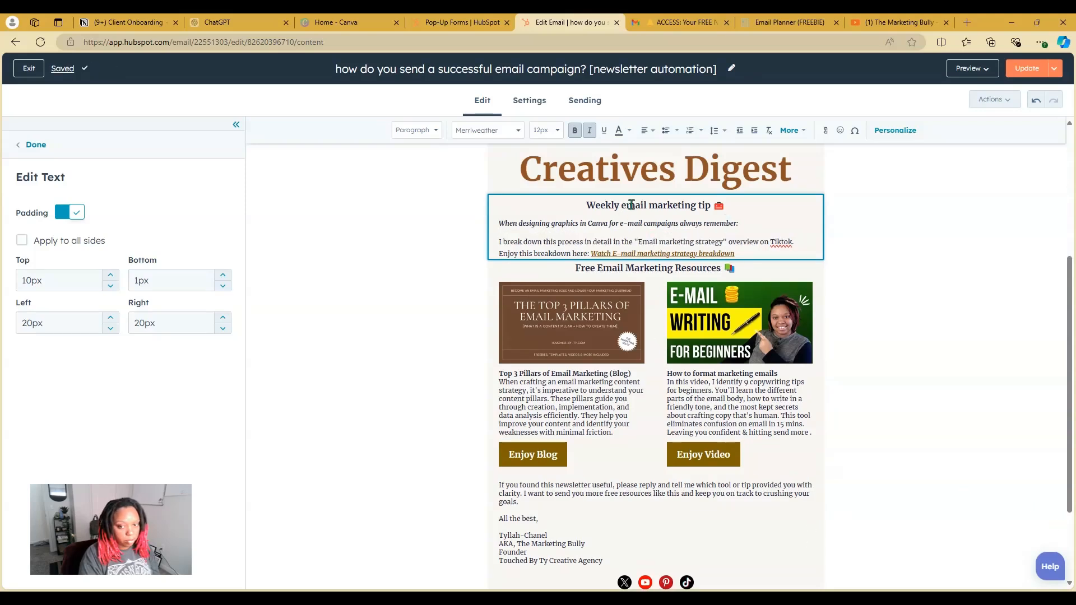
- Add 'design' to the tip heading and turn the breakdown paragraph into a bullet with its text cleared
click(697, 205)
text(design)
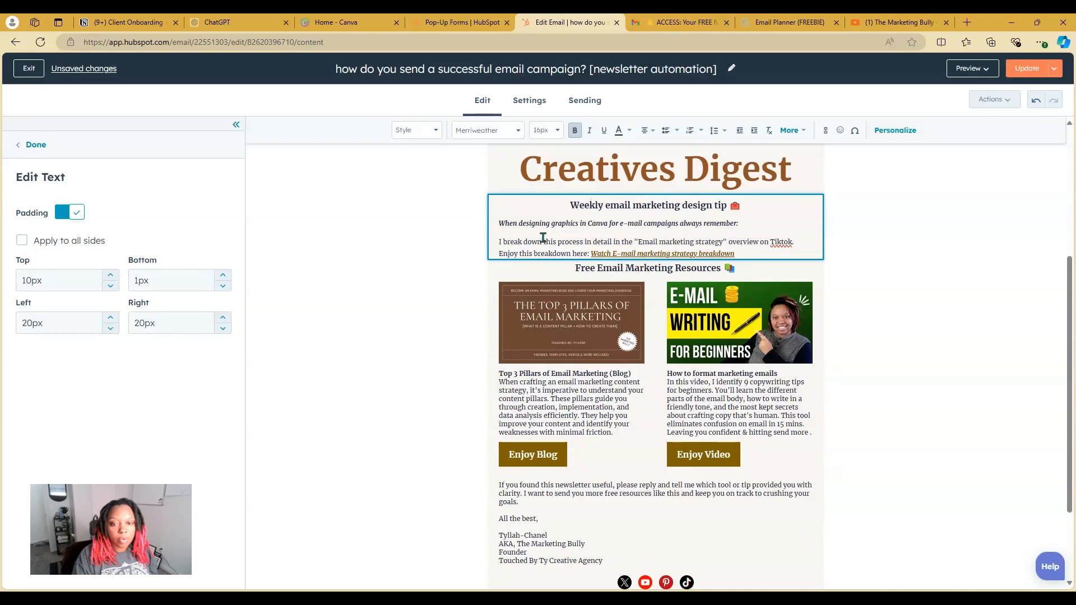
click(742, 231)
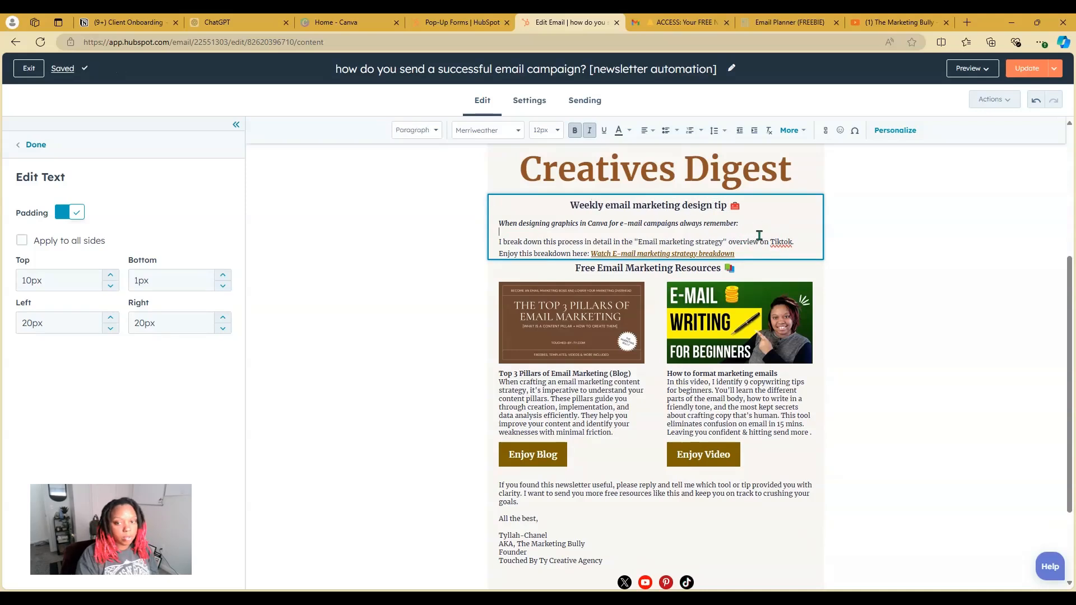
key(Return)
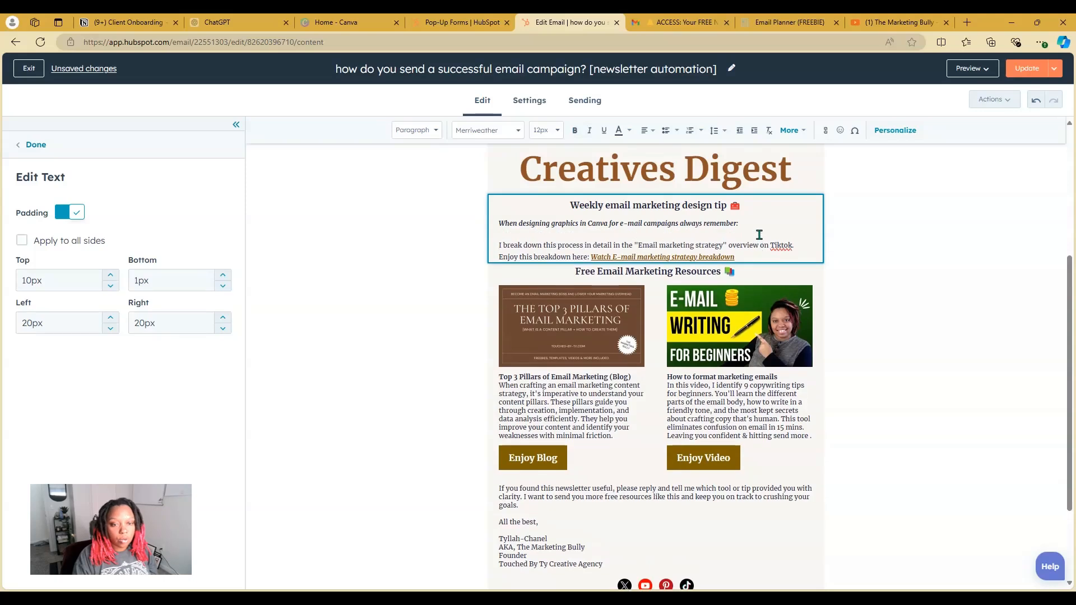
click(667, 130)
click(542, 233)
key(BackSpace)
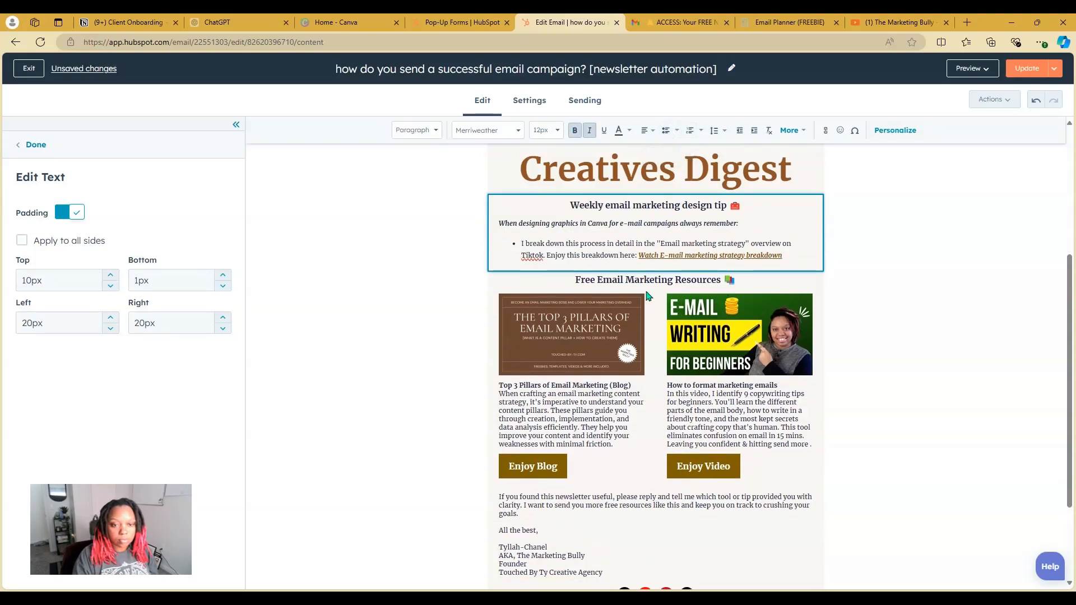
drag(524, 244, 790, 259)
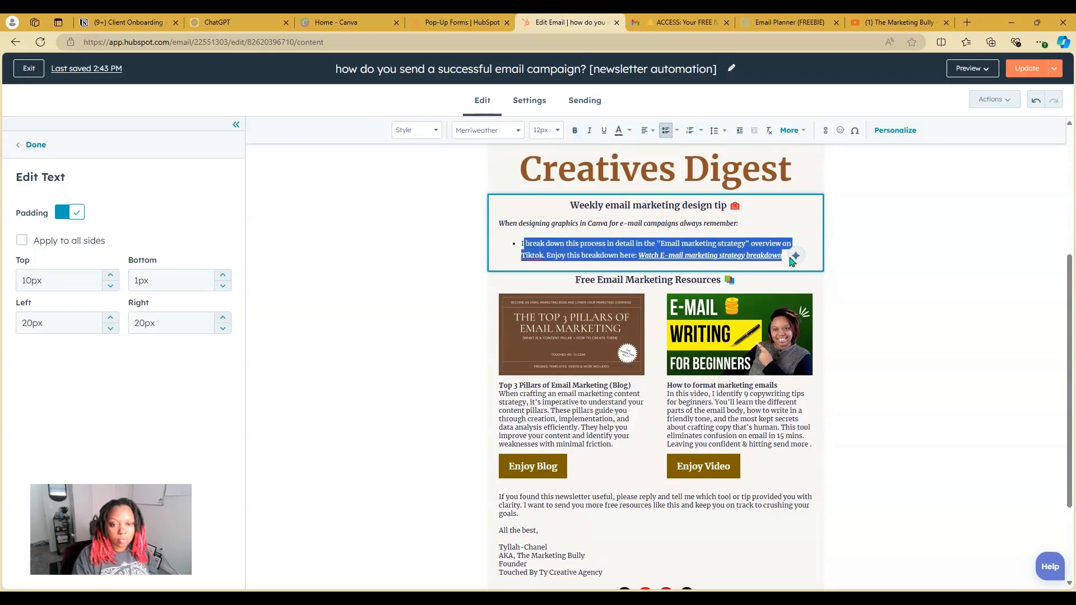
key(BackSpace)
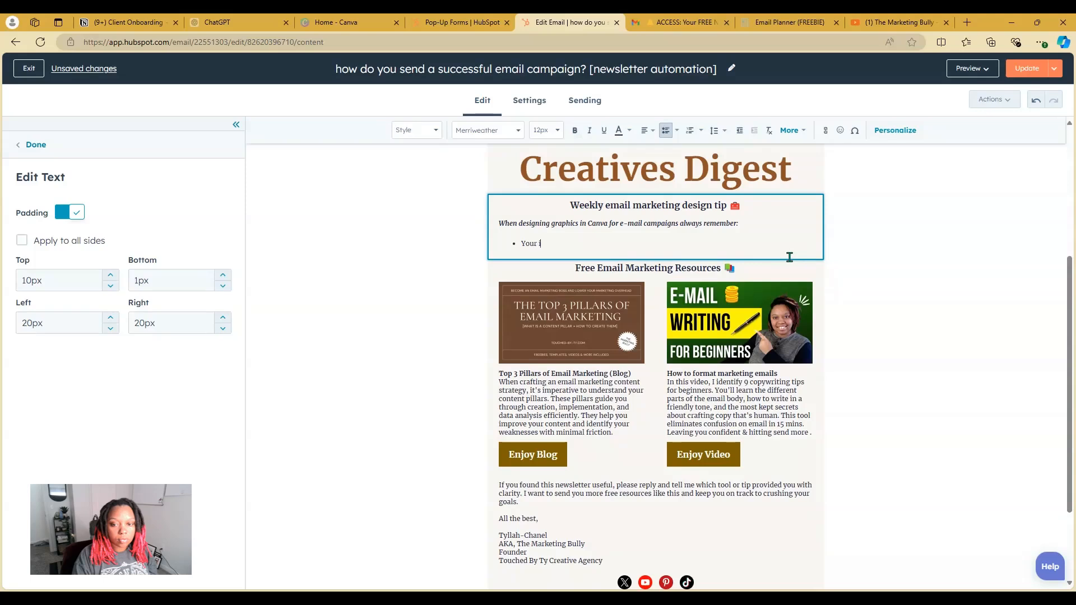
- Write the bullet 'Your images and gifs must be 5 mb or less…' and begin a second bullet
text(our images and gi)
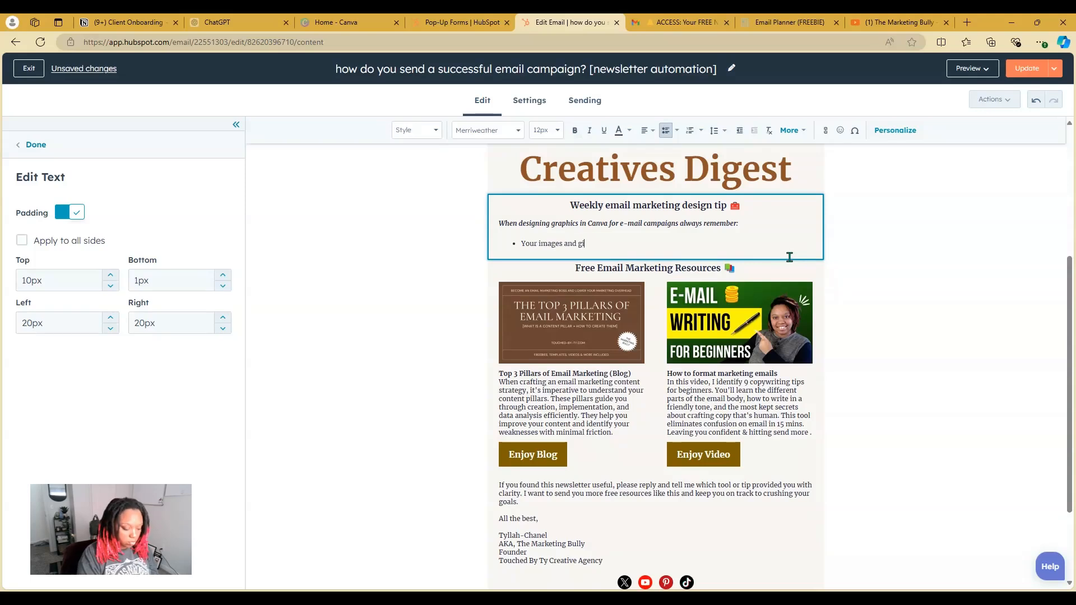
text(fs must be 4)
key(BackSpace)
text(5 mb or less)
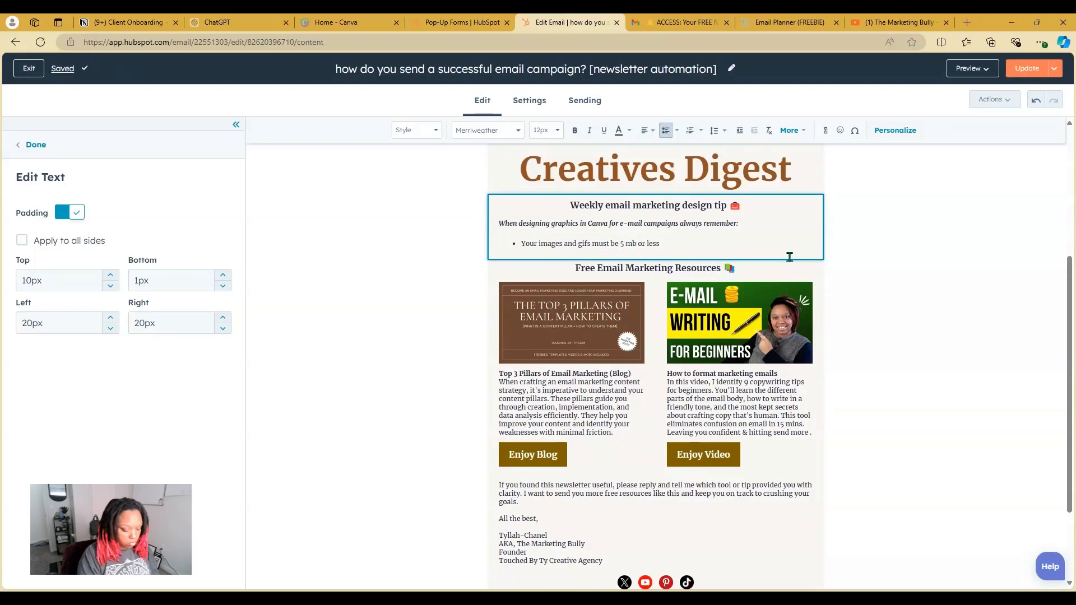
text( or )
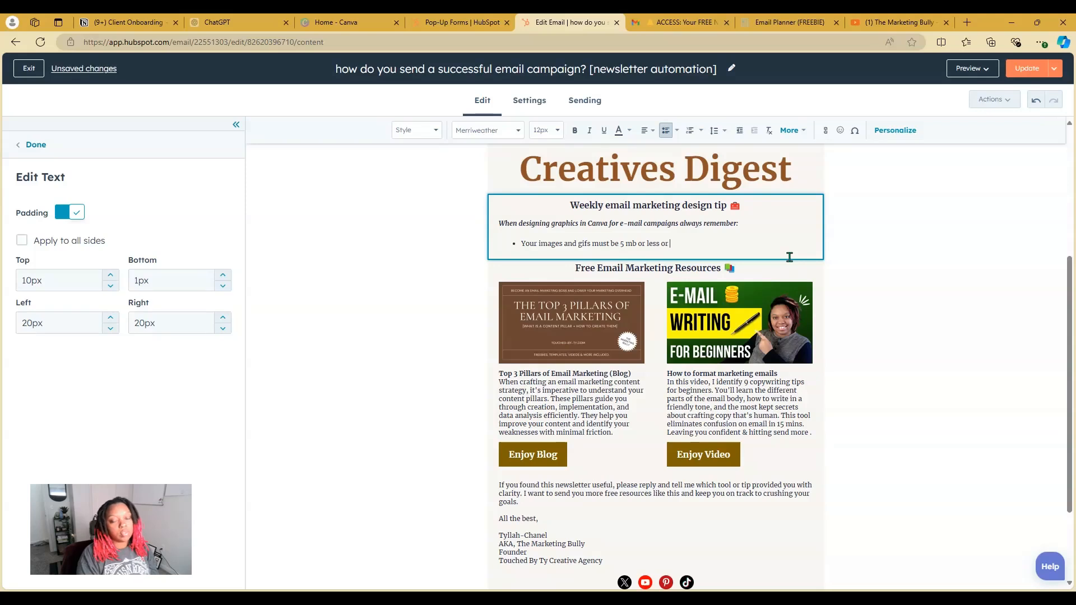
text(they will not load properly)
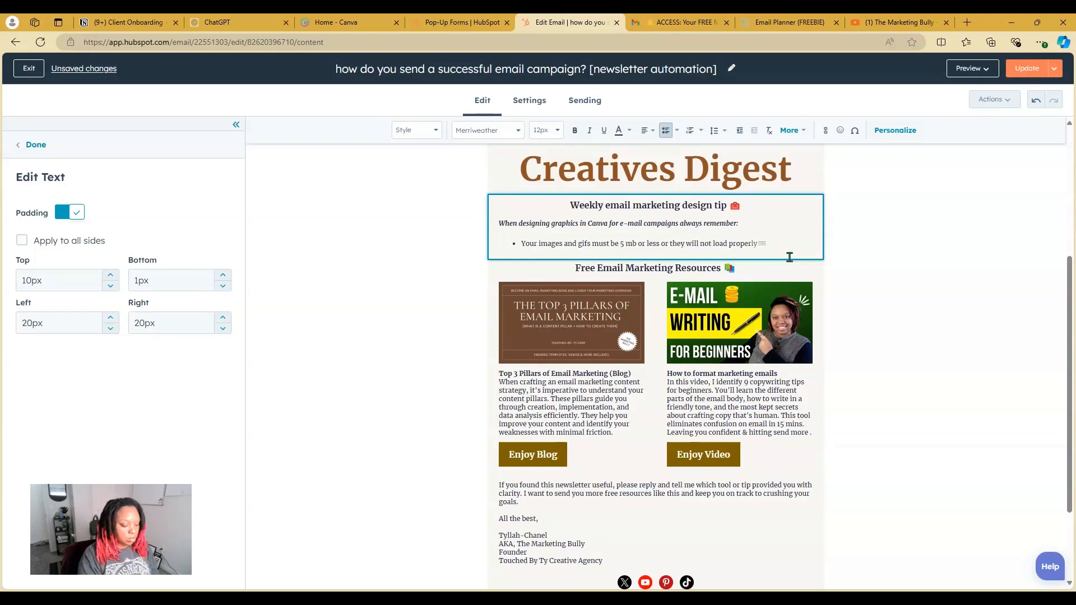
text( in all email inboxes.)
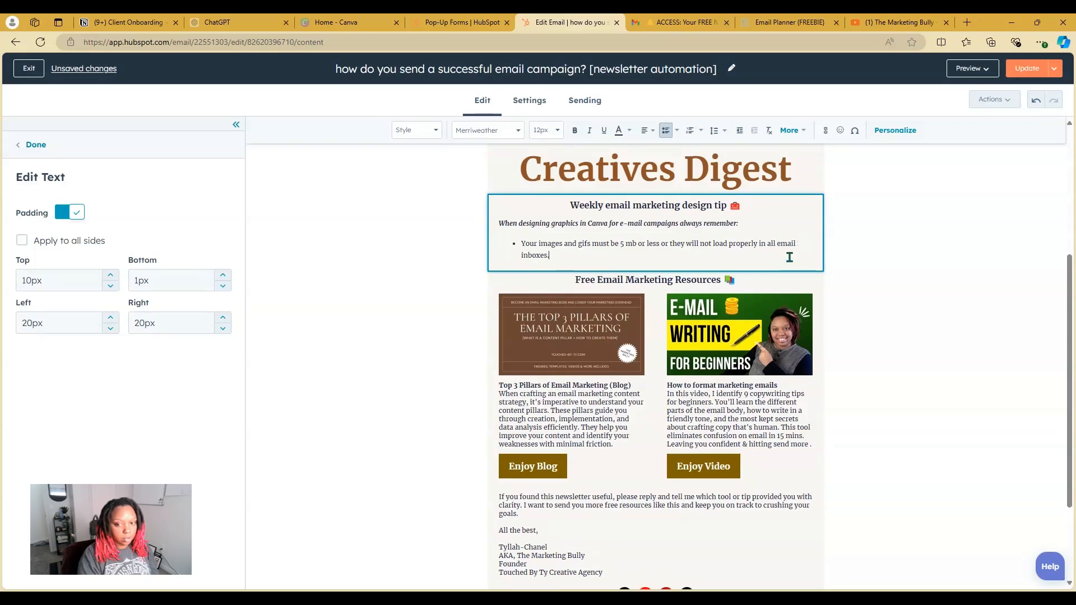
key(Return)
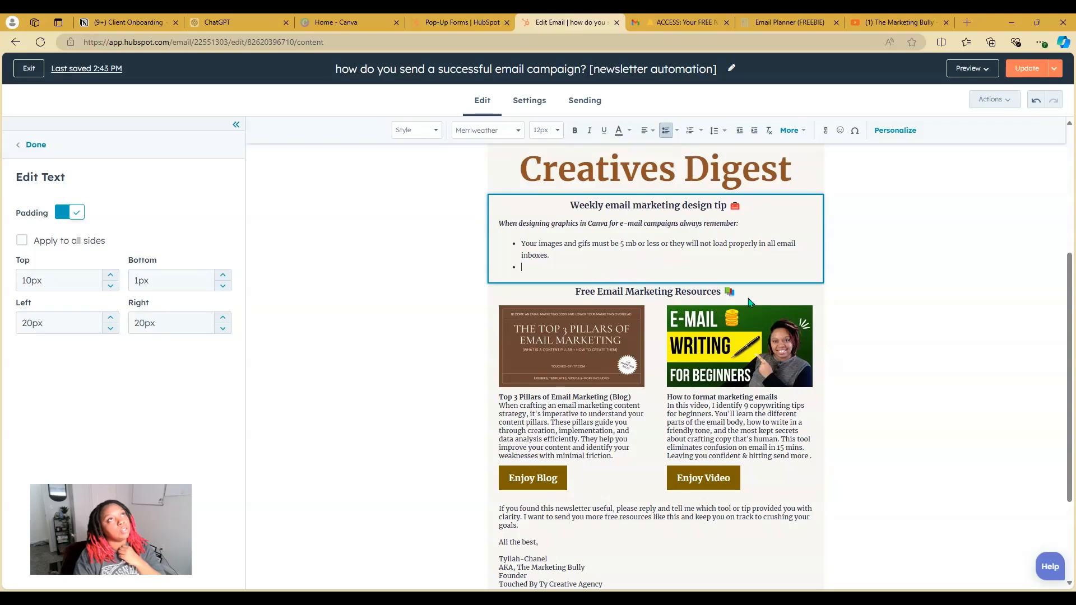
text(You)
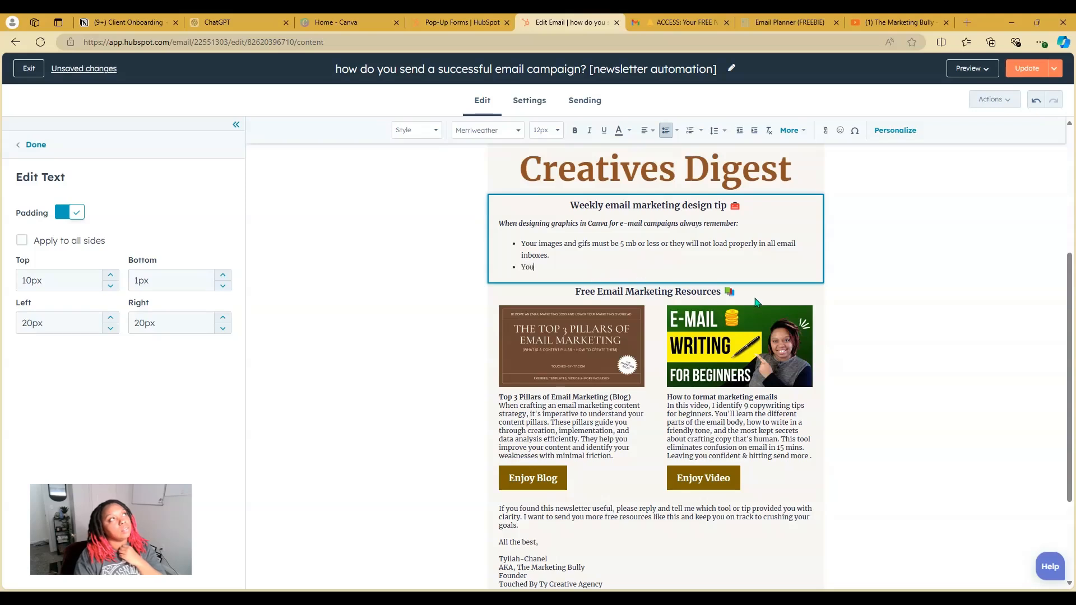
text(r entire email sho)
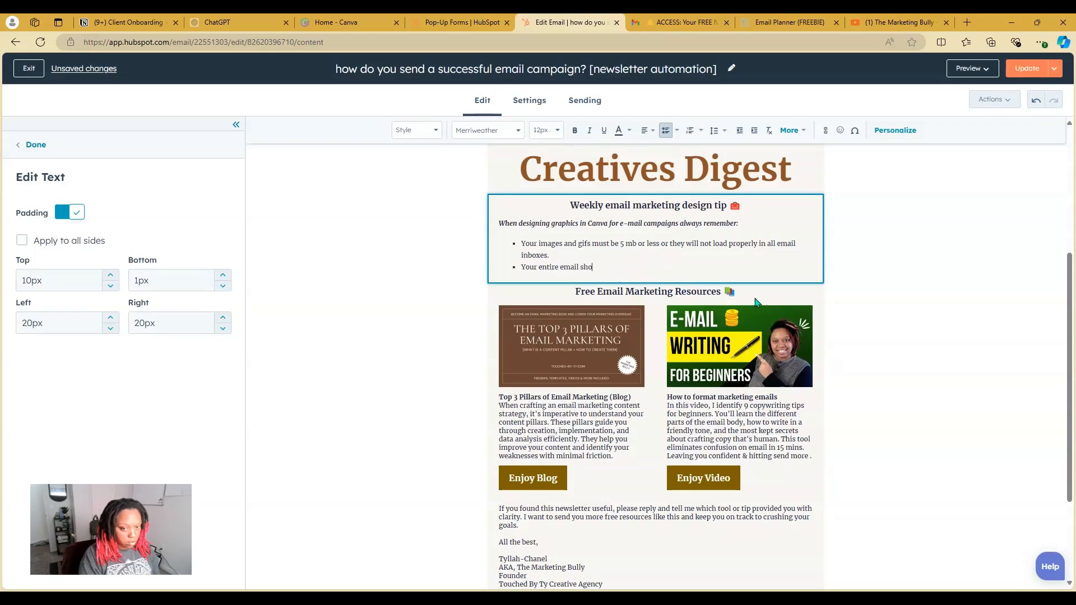
text(uld NOT be designe)
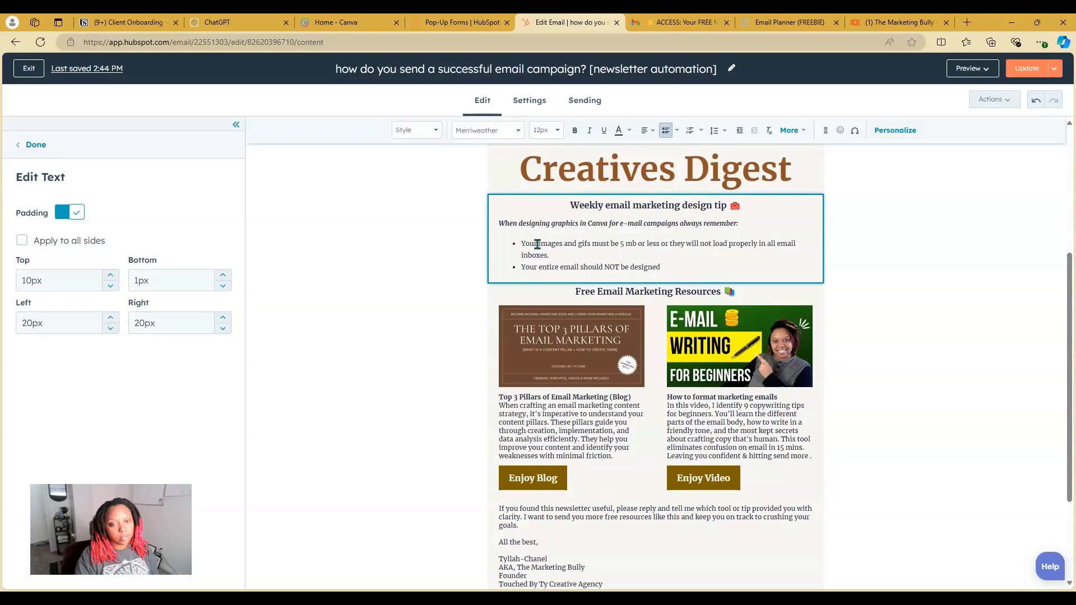
- Finish the second bullet about not designing the email in Canva as one big image, fixing 'Canva'
text(downloaded)
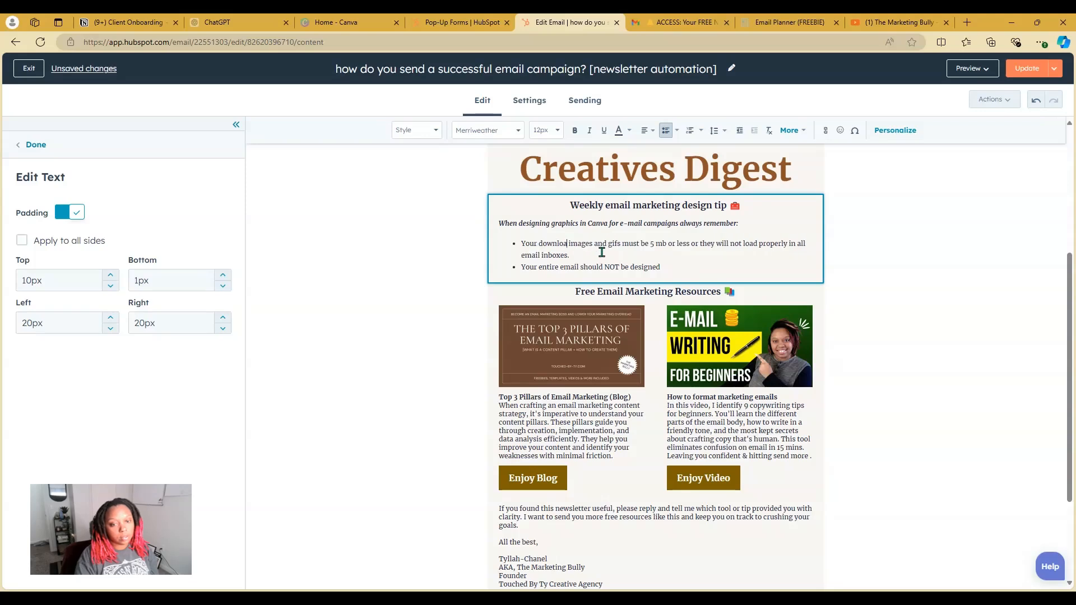
text( files of)
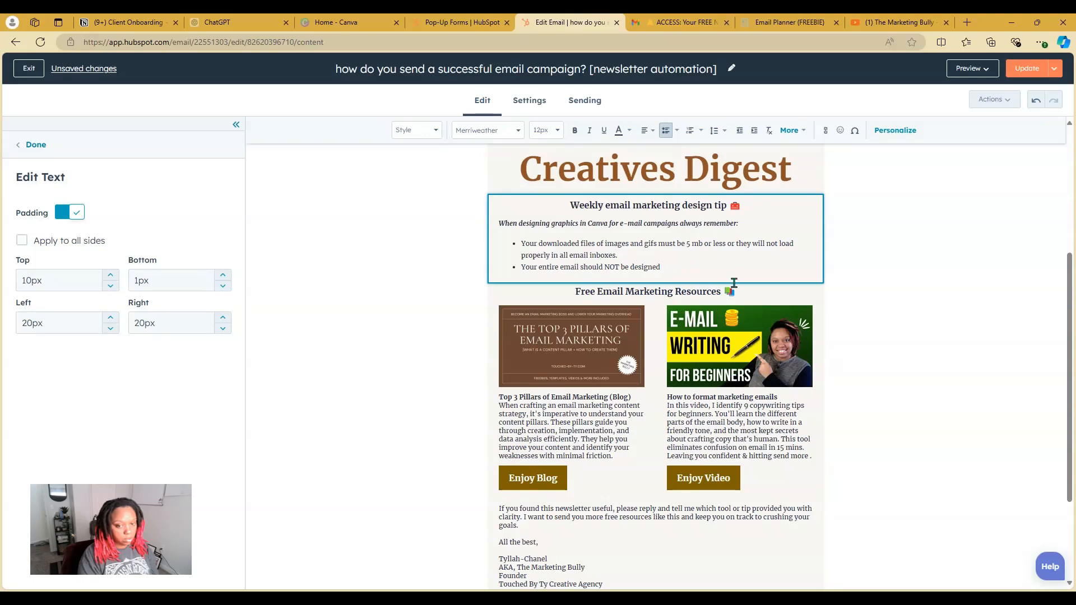
text(nva as)
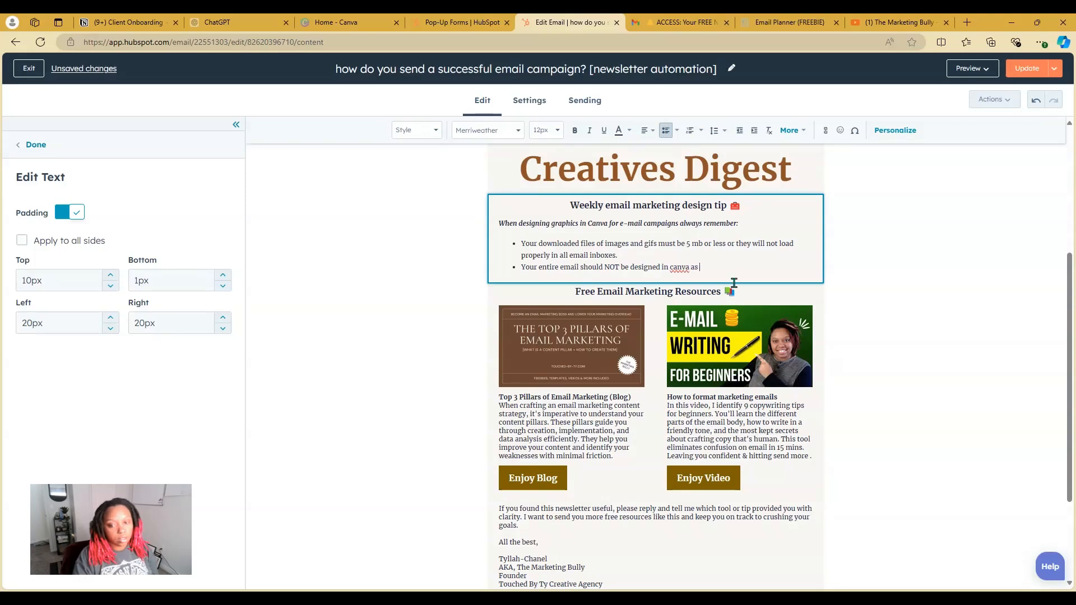
text( one big image and then)
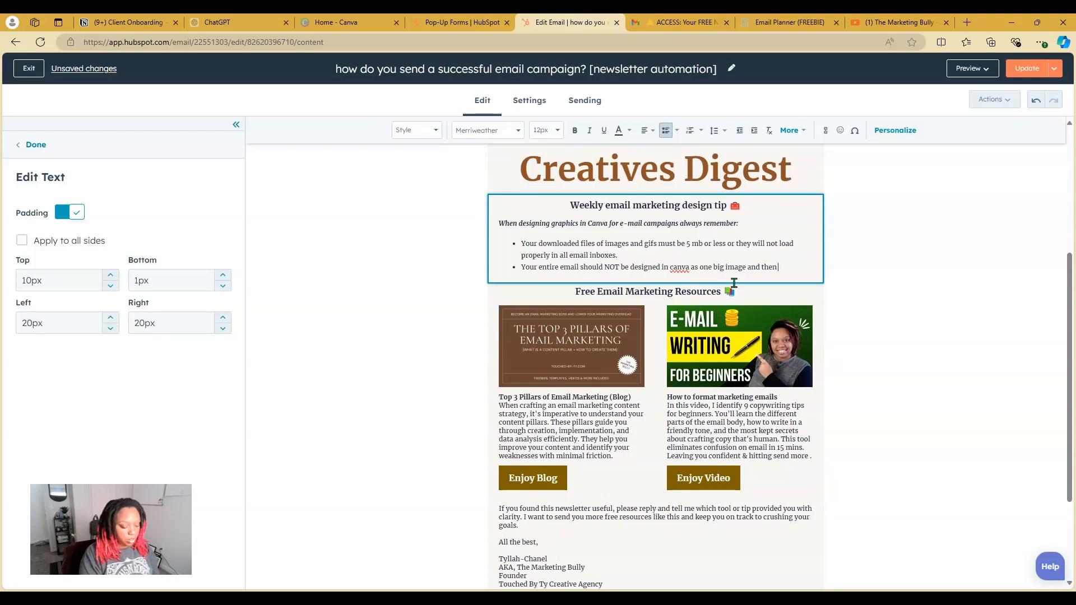
text( downlaoded and)
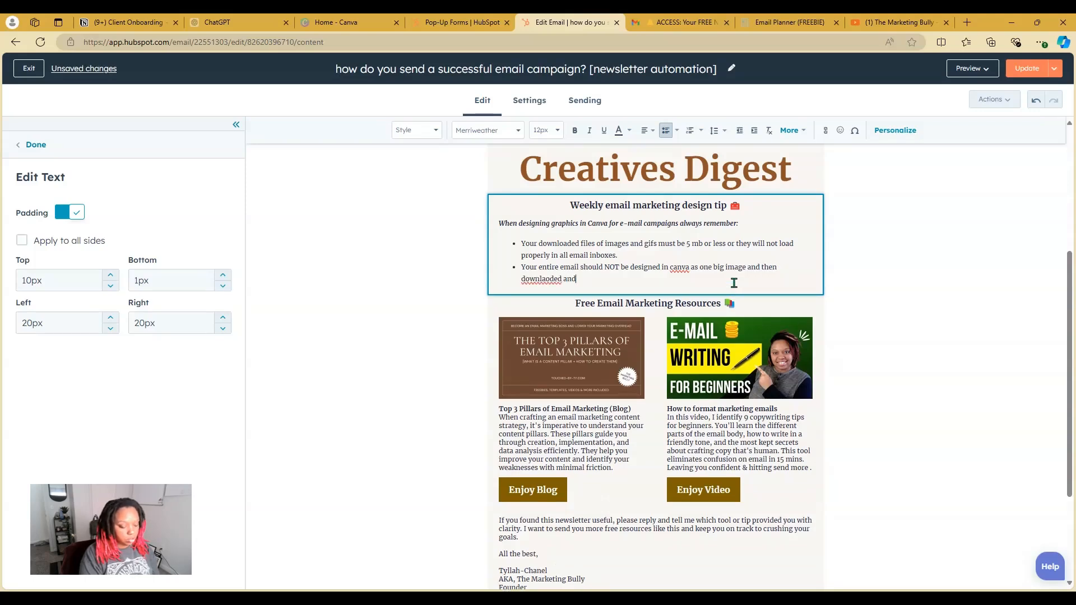
key(BackSpace)
key(BackSpace)
key(BackSpace)
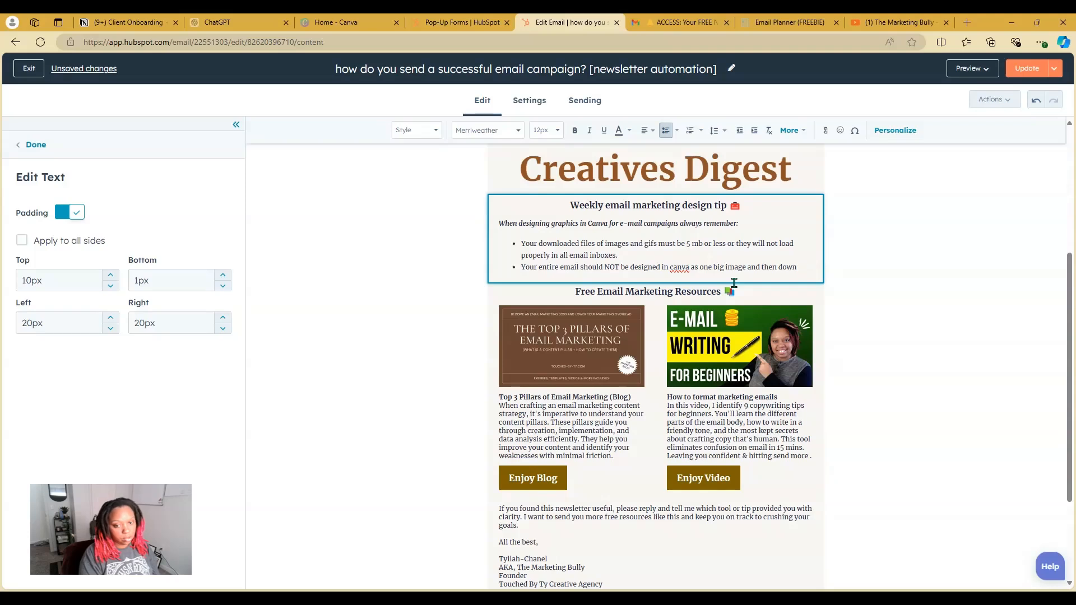
text(ed and added to adn)
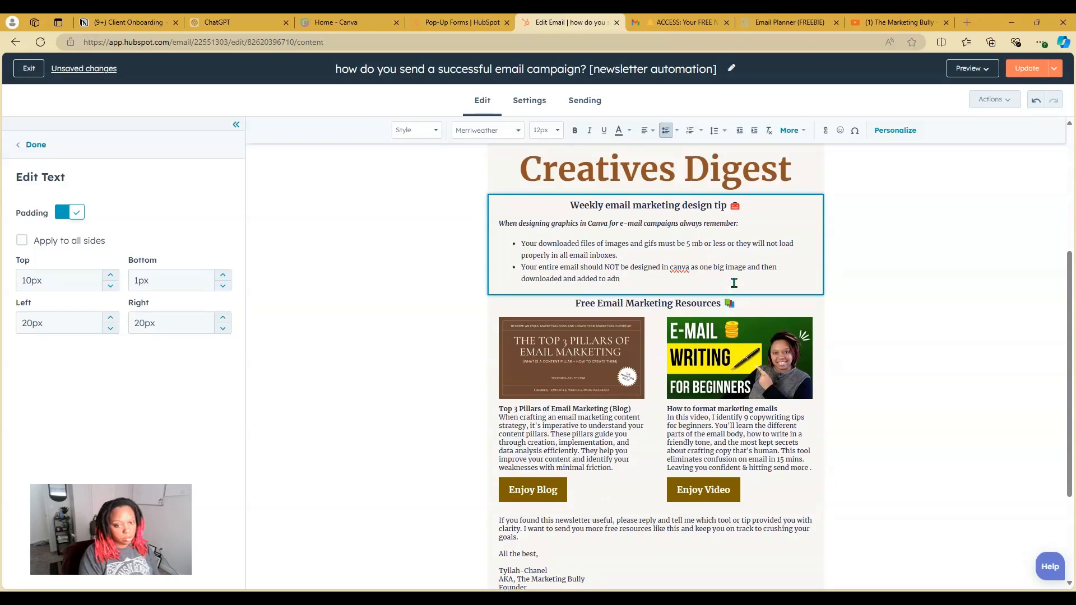
key(BackSpace)
key(BackSpace)
key(BackSpace)
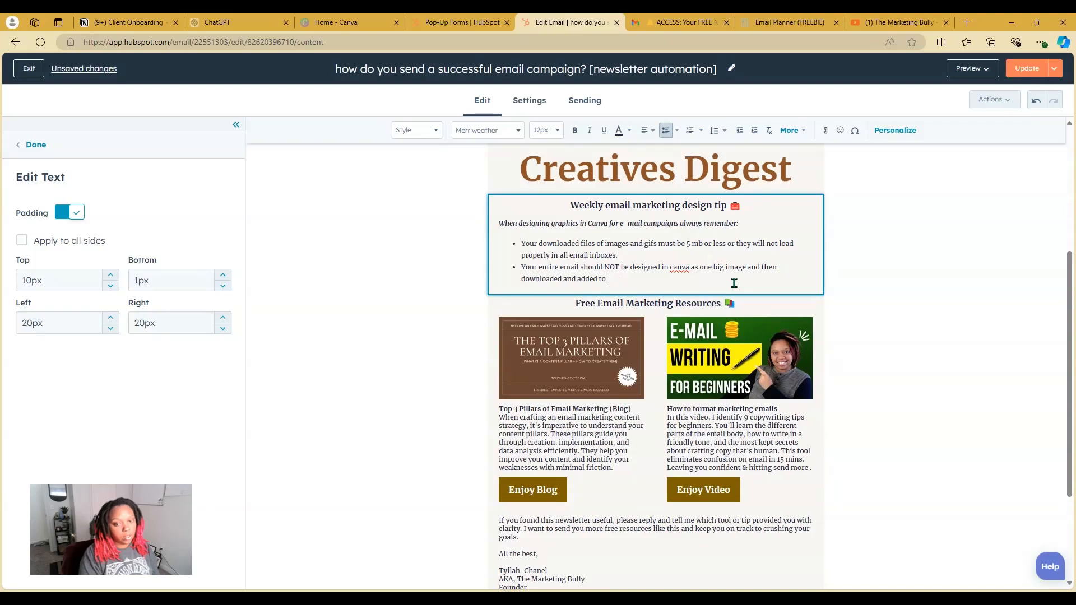
text(your email sender.)
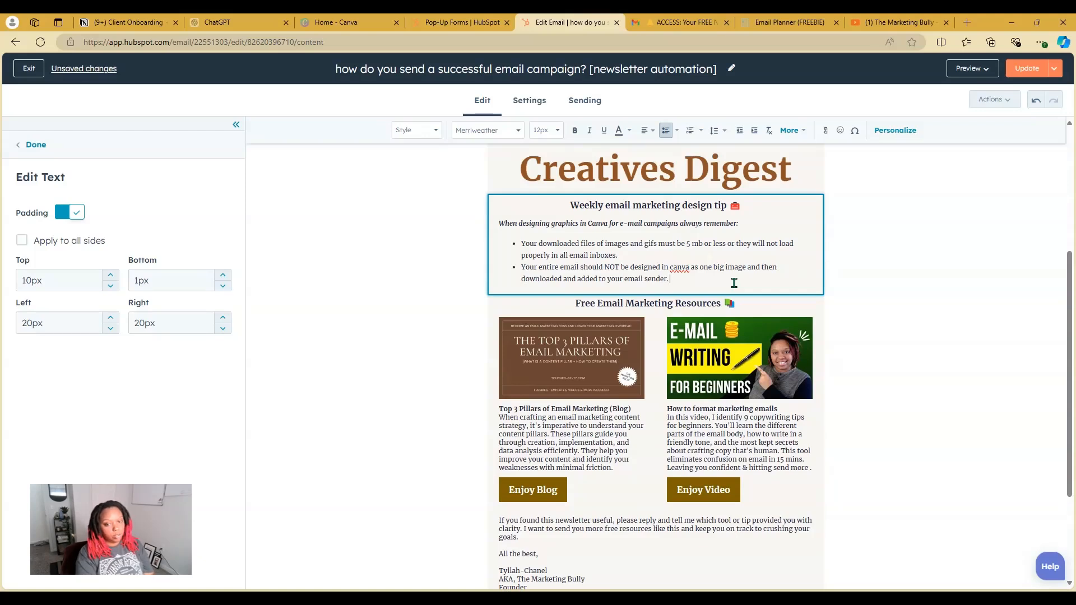
click(699, 331)
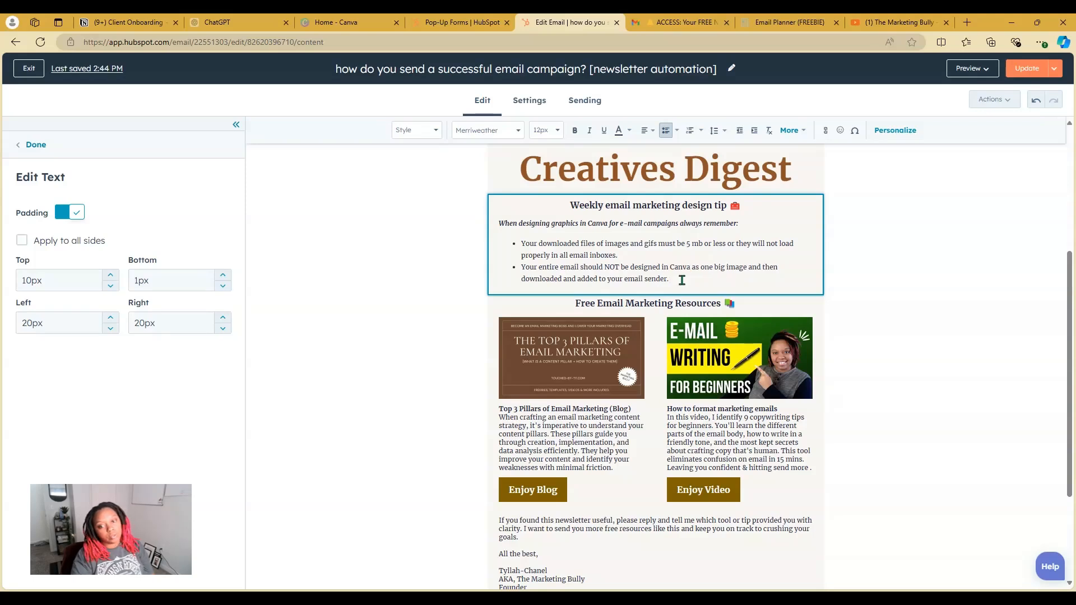
- Remove the extra empty bullet, make the intro read 'remember the 2 things:', and deselect the block
key(Return)
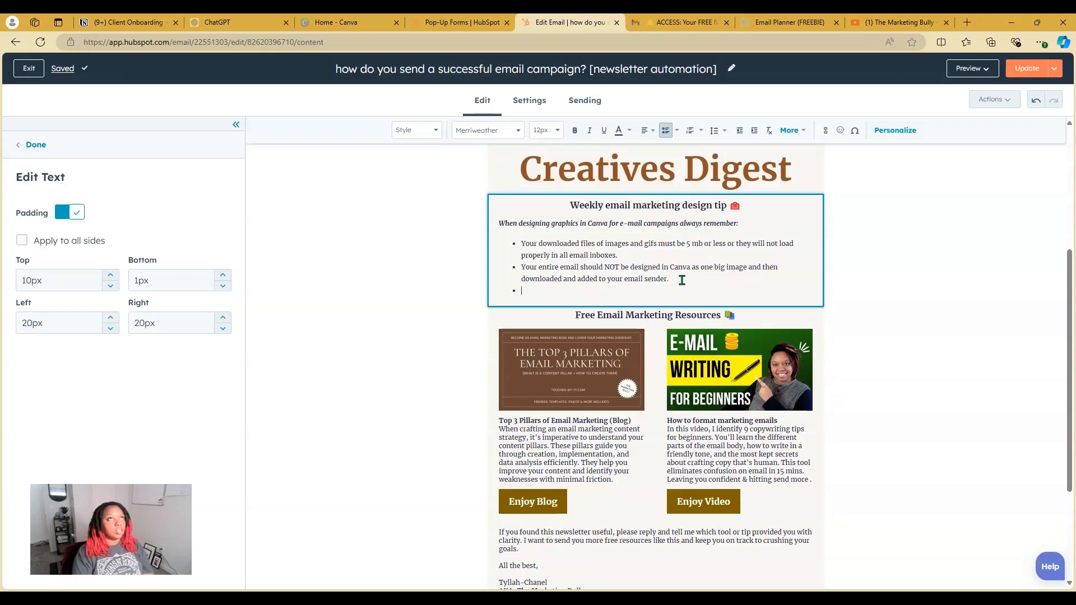
key(BackSpace)
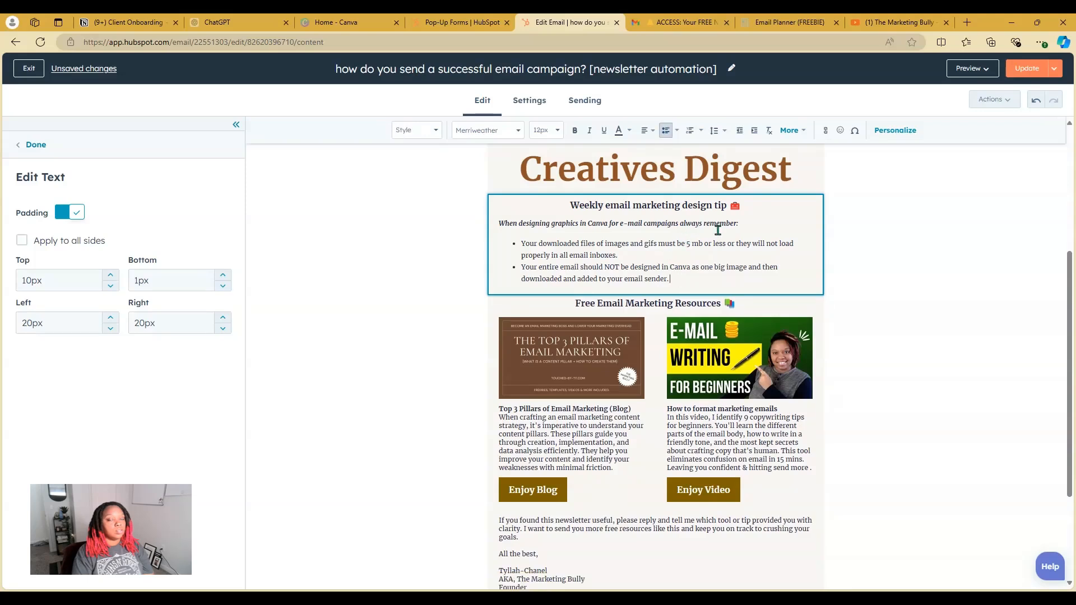
click(736, 223)
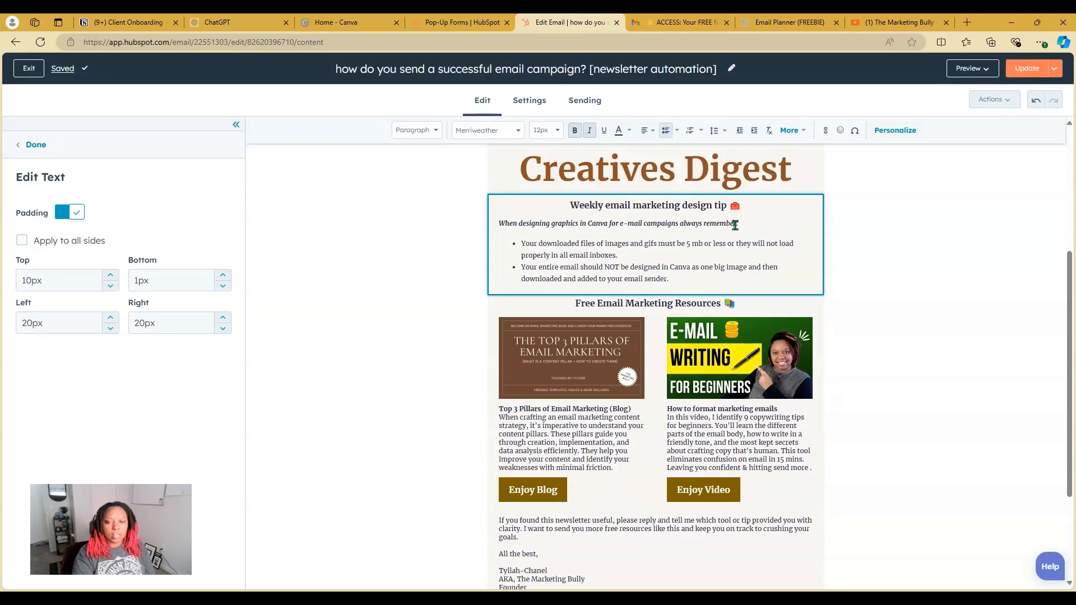
text(the 2 things)
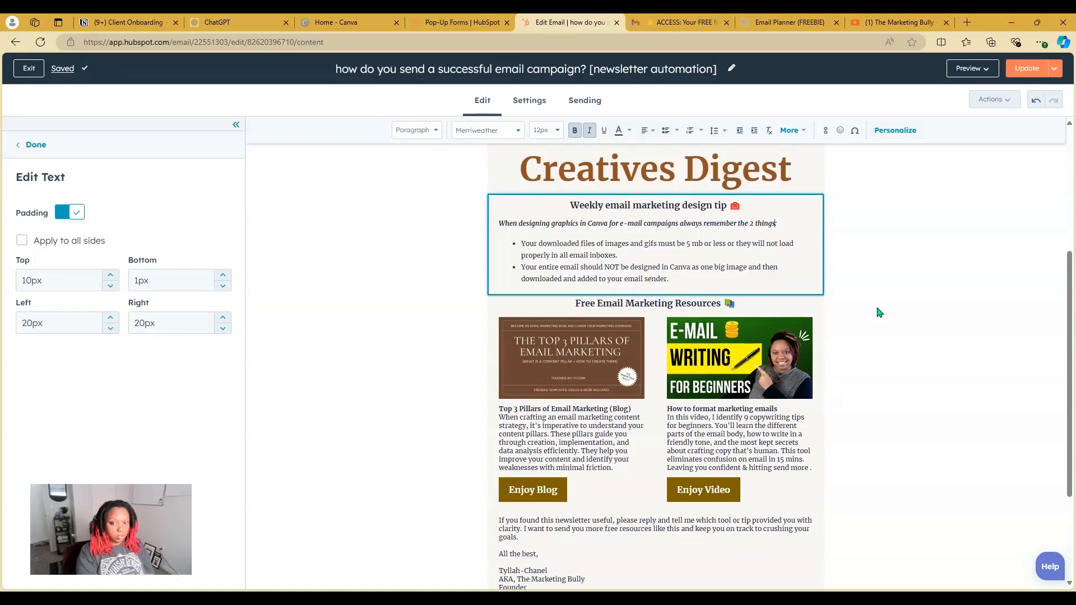
click(951, 351)
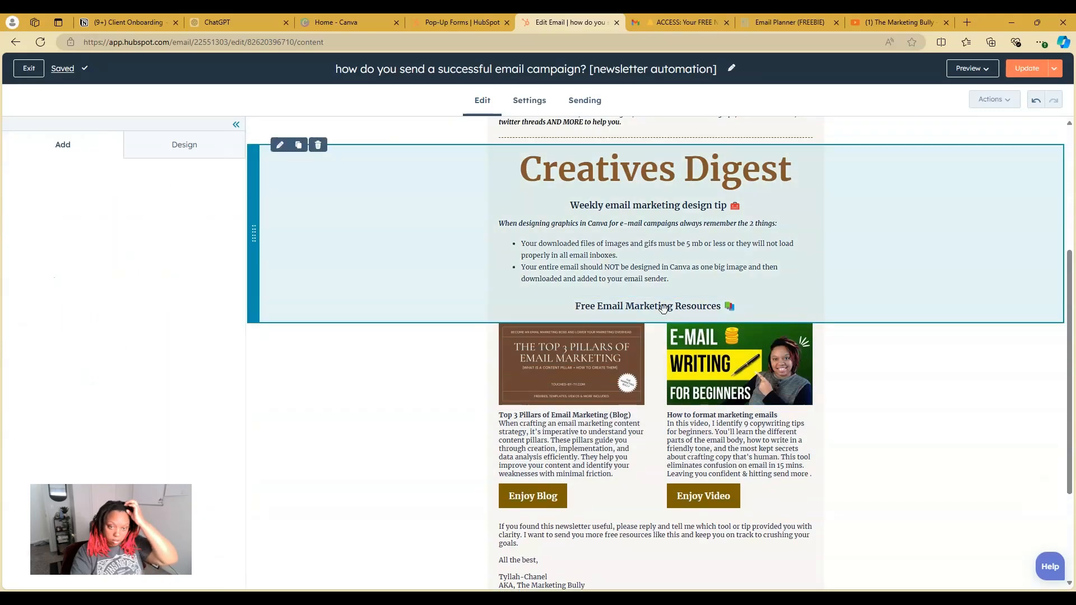
- Select the Top 3 Pillars of Email Marketing thumbnail in the first resource card, then open a new tab
click(660, 304)
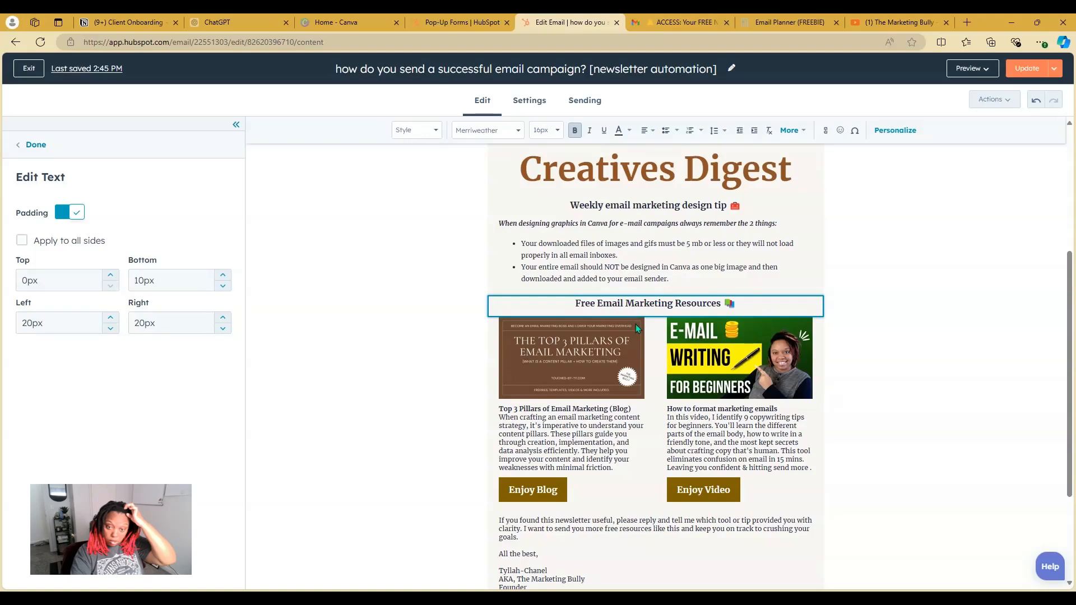
scroll(585, 306, down, 2)
scroll(577, 325, up, 1)
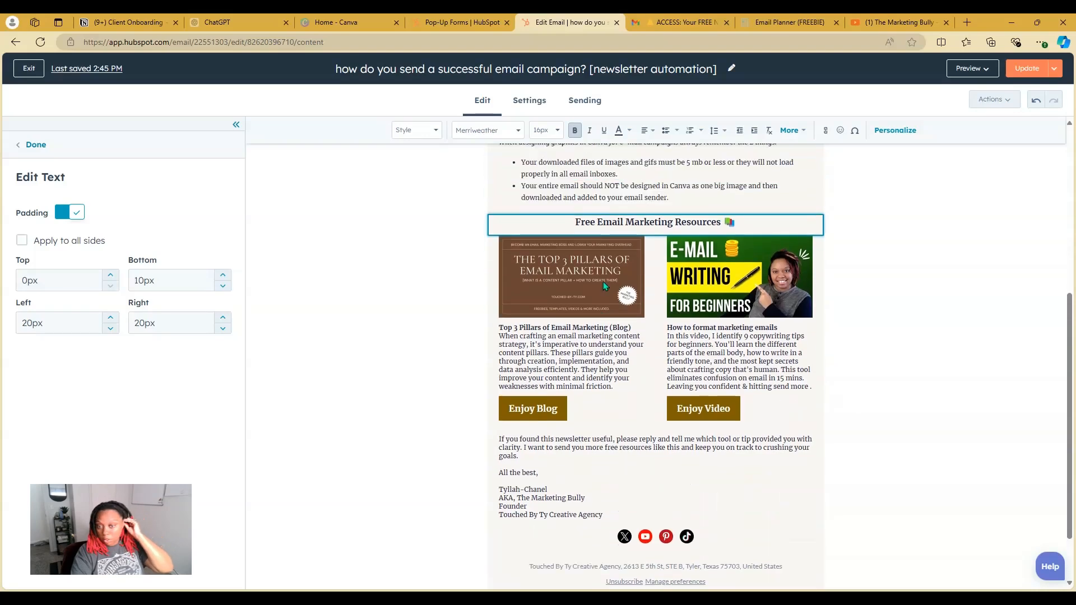
click(569, 335)
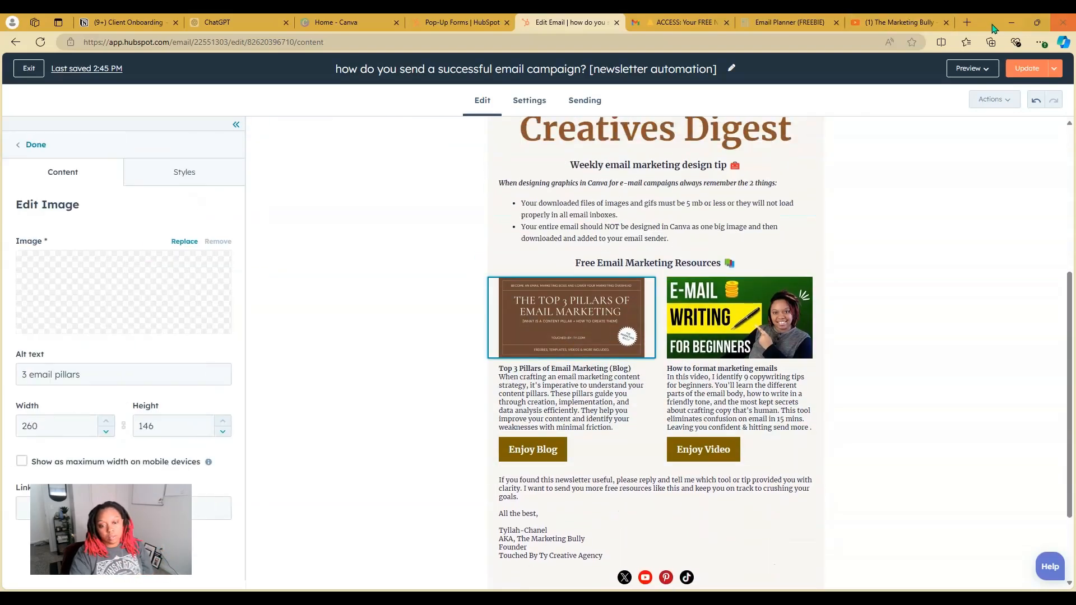
click(968, 21)
- Go to touched-by-ty.com and open its blog page from the navigation menu
text(touched-by-ty.com)
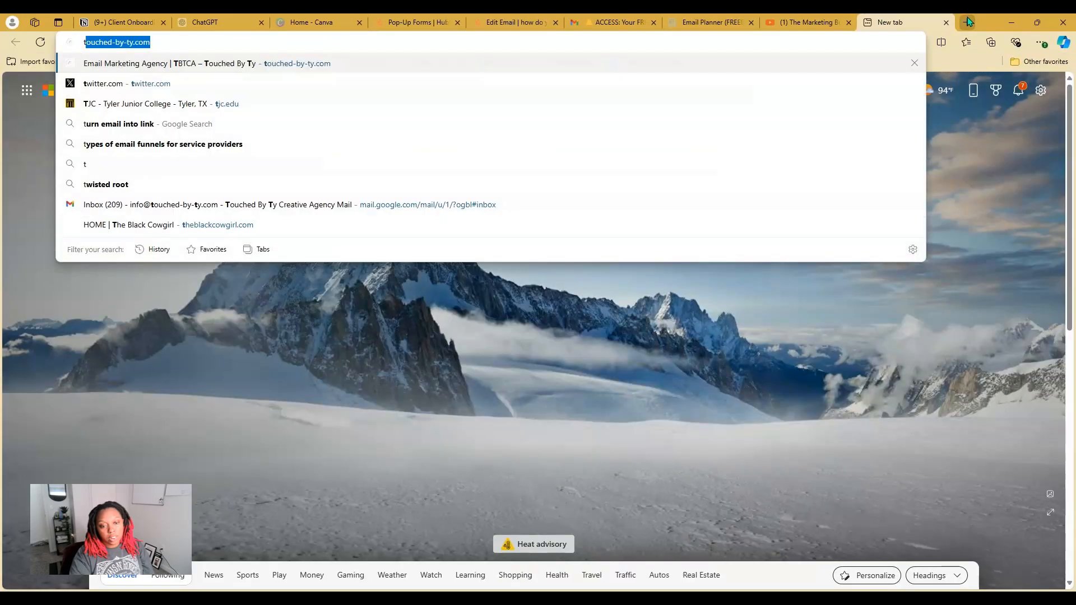
key(Return)
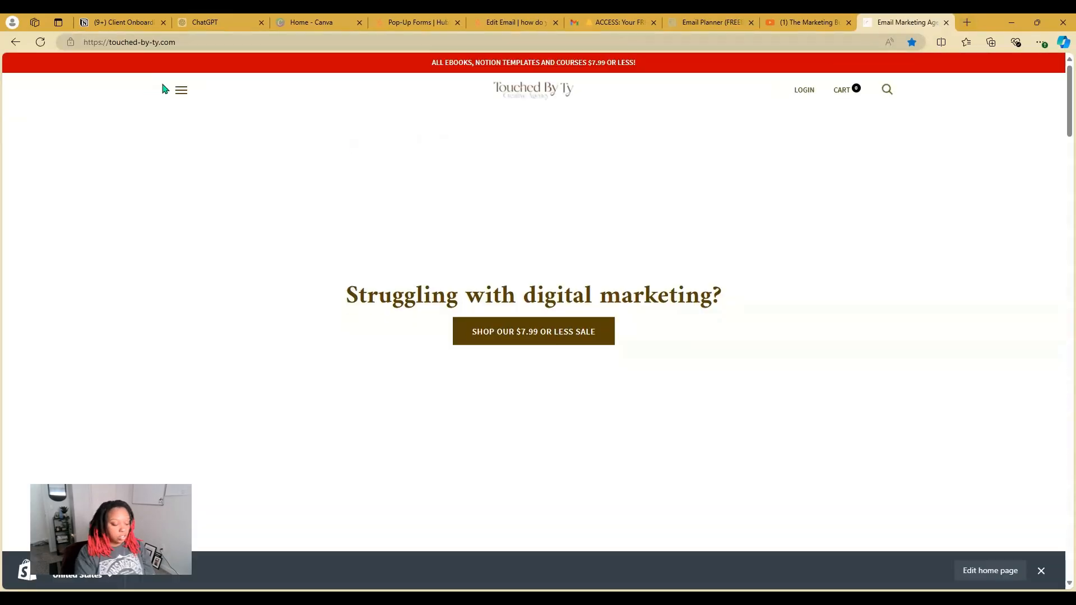
click(181, 91)
click(120, 256)
scroll(463, 311, down, 4)
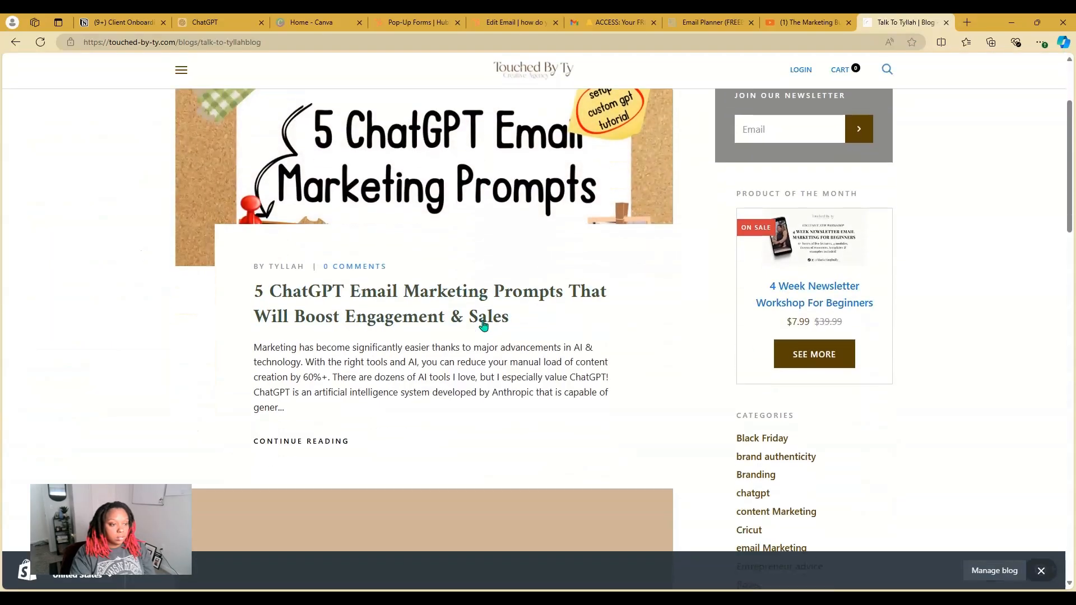
scroll(483, 317, up, 2)
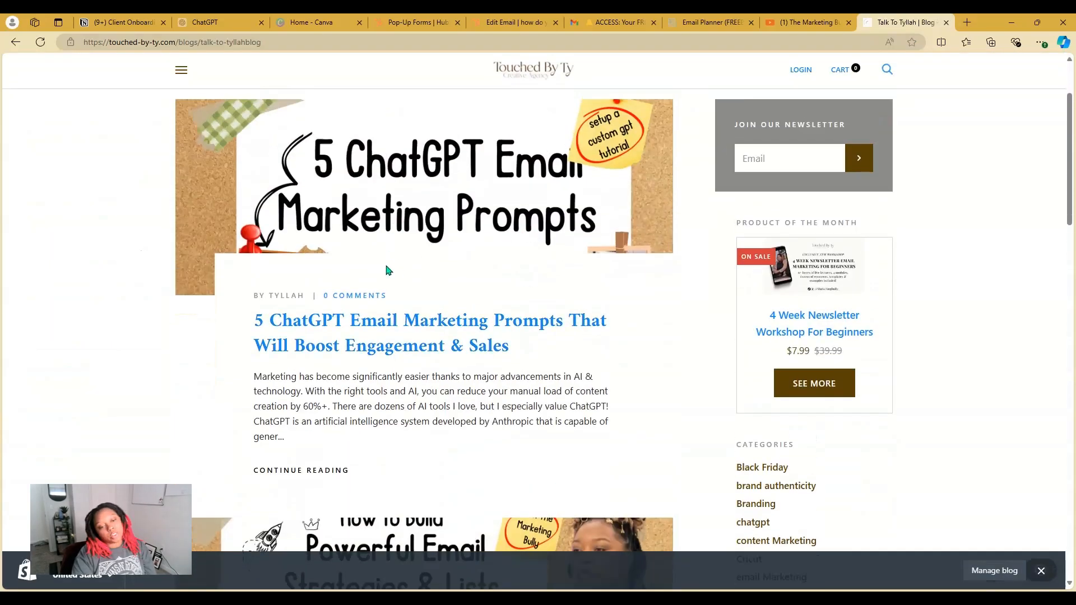
scroll(393, 265, down, 7)
scroll(384, 287, down, 2)
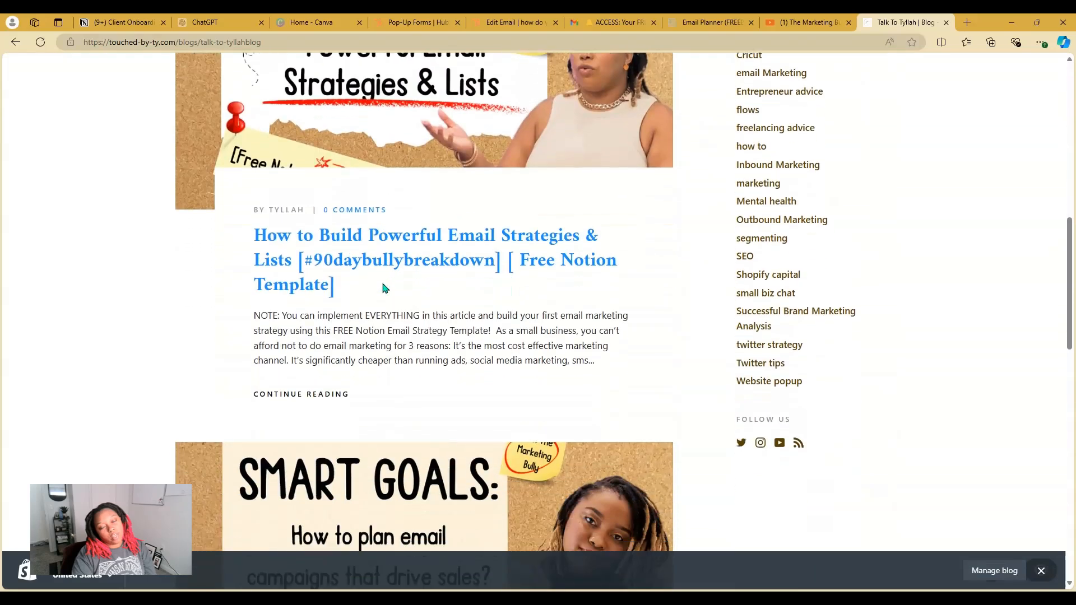
- Open the 'How to Build Powerful Email Strategies & Lists' post and select its URL
click(360, 260)
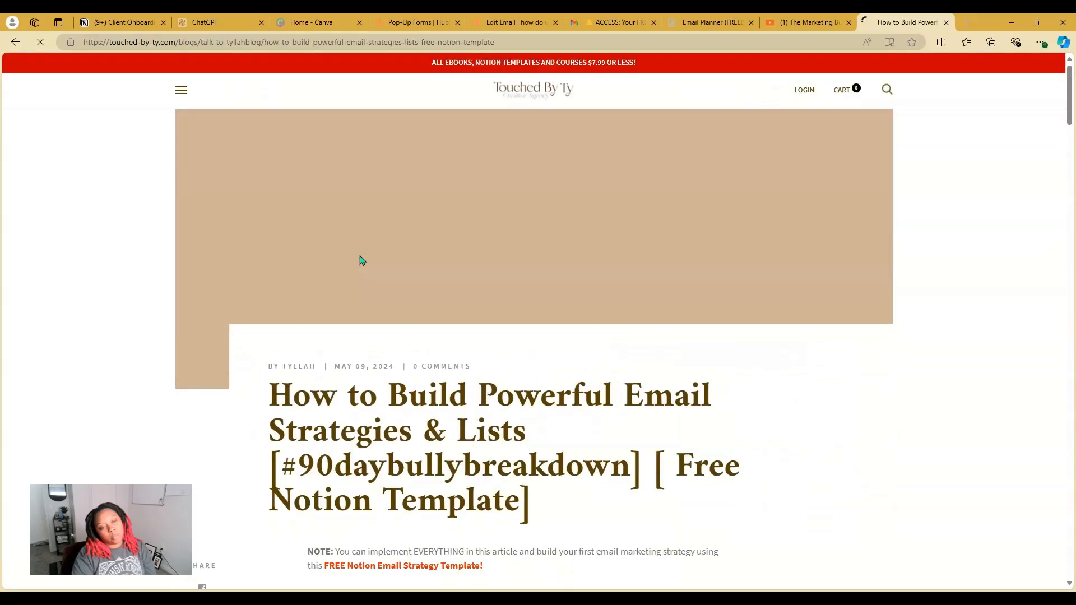
scroll(557, 347, down, 1)
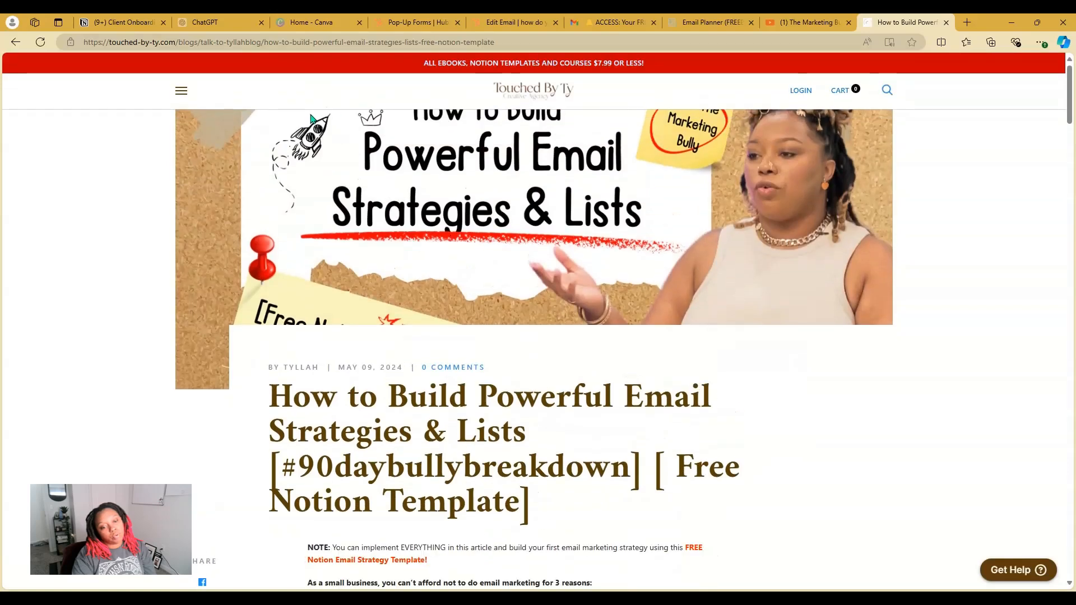
click(362, 42)
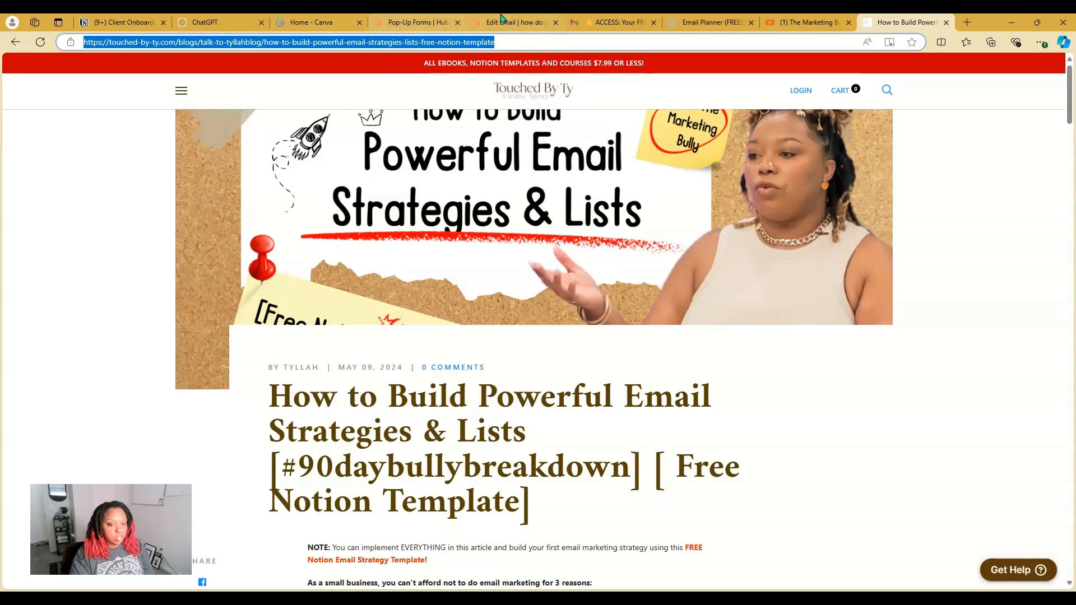
click(513, 21)
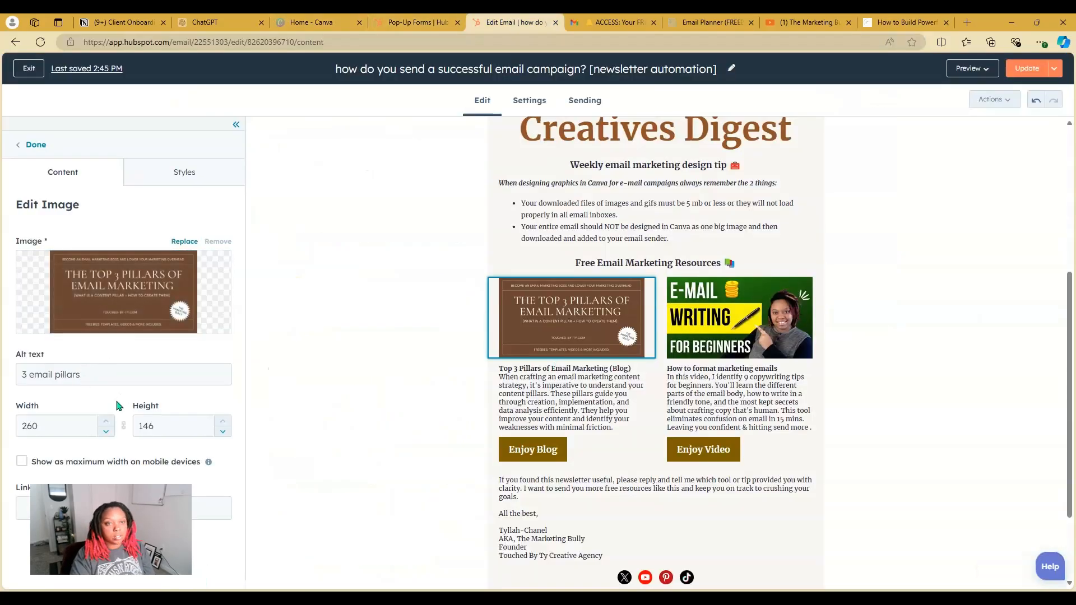
- Paste the blog post URL as the thumbnail's link and browse recent uploads for a replacement image
click(121, 508)
key(ctrl+v)
click(173, 245)
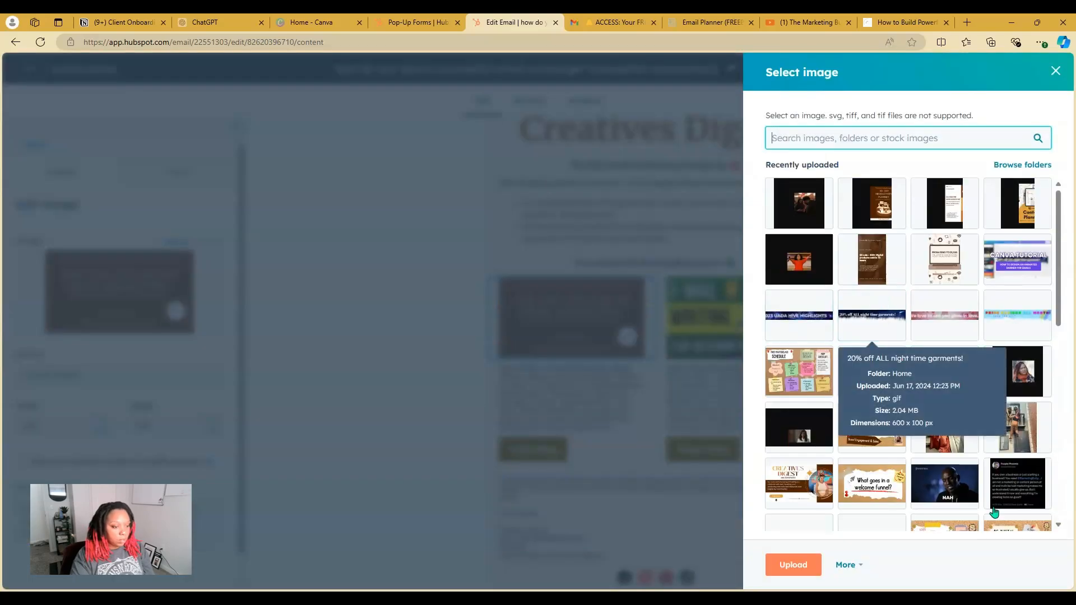
scroll(992, 494, down, 1)
scroll(992, 495, down, 1)
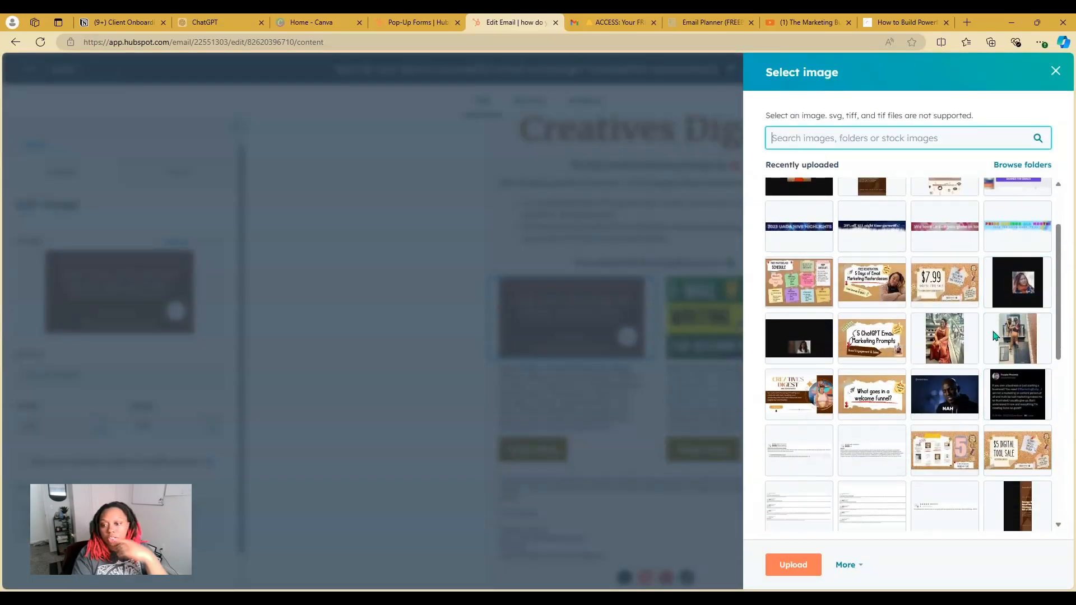
scroll(995, 336, down, 5)
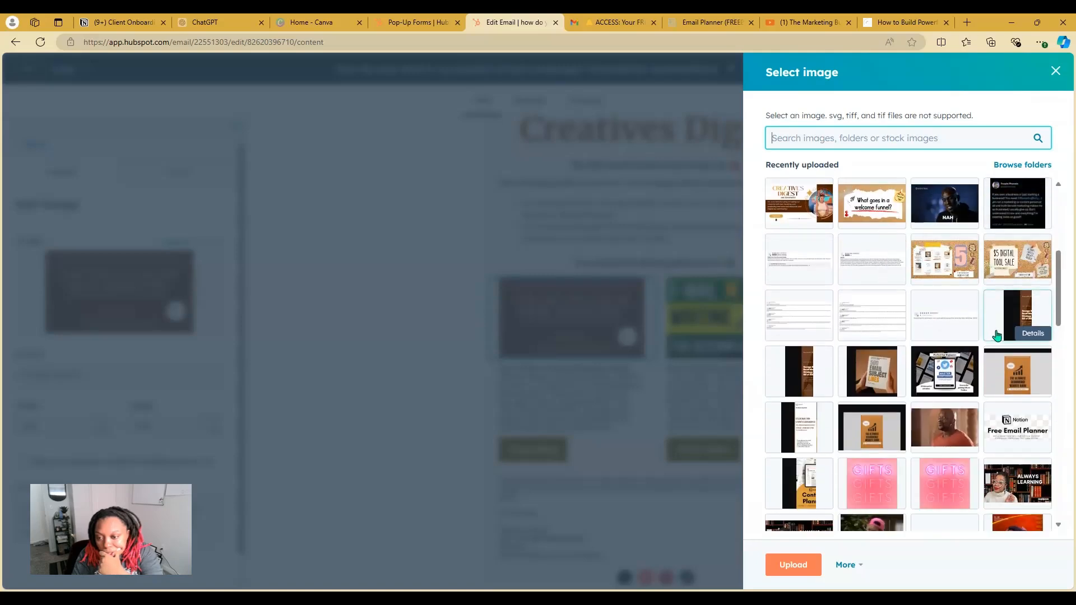
scroll(997, 335, down, 1)
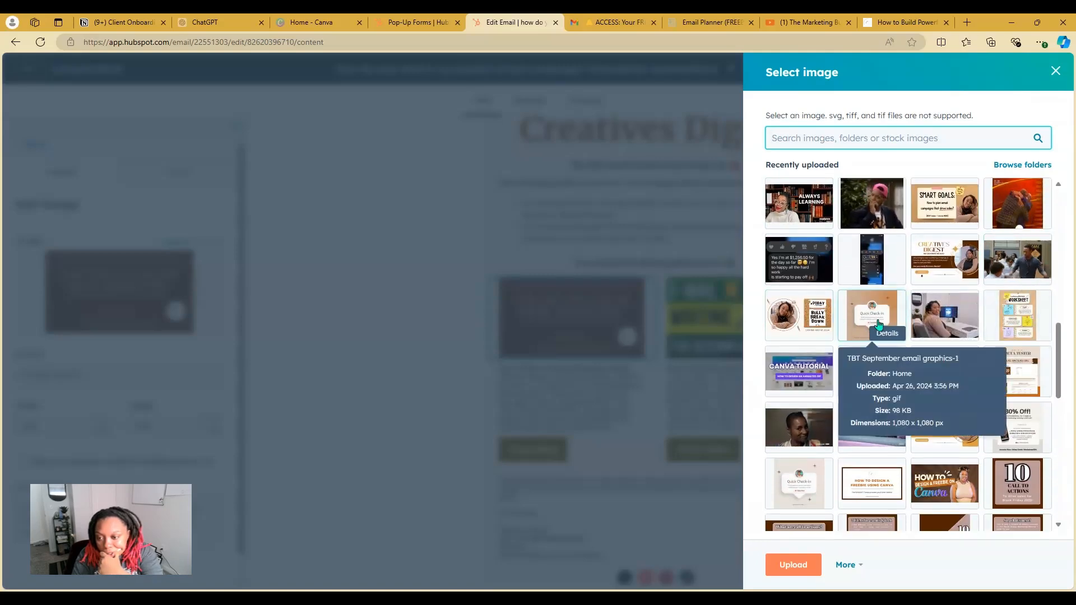
scroll(884, 322, up, 1)
scroll(884, 322, up, 5)
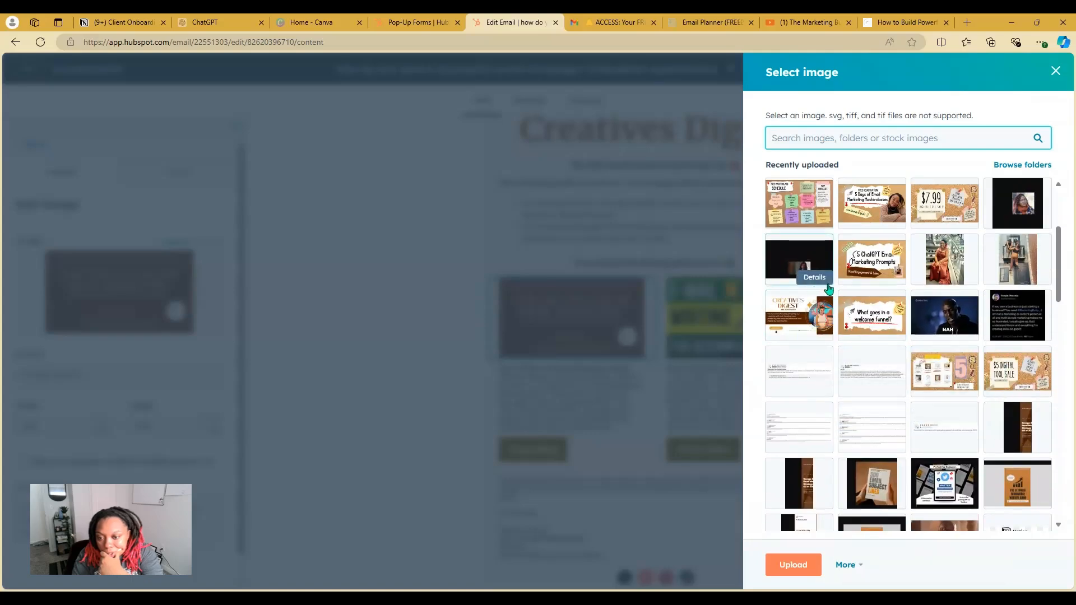
scroll(829, 288, up, 3)
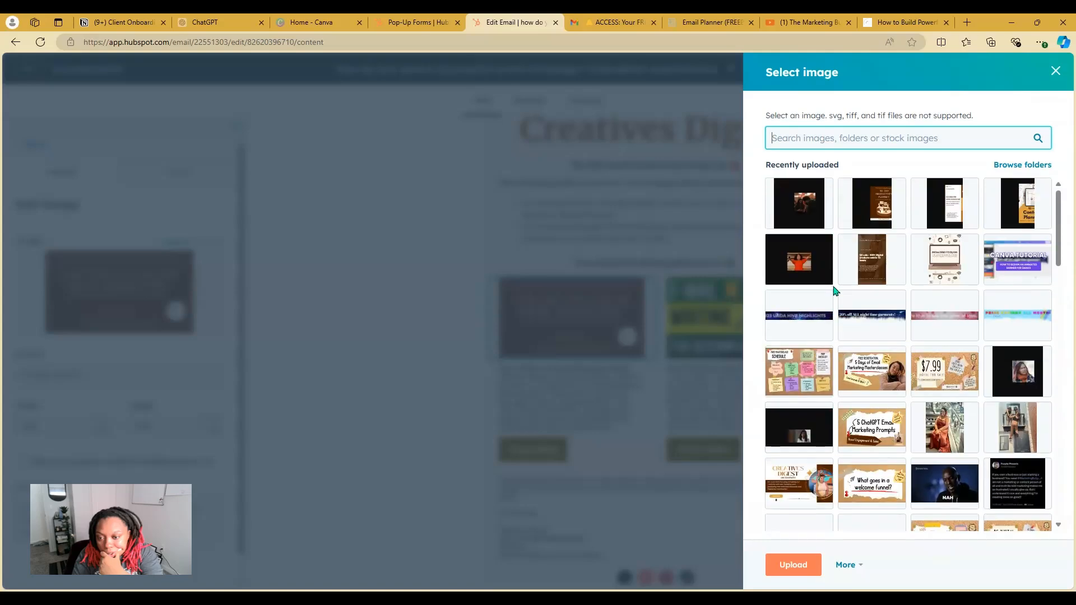
- In a new tab, open the 90 day bully breakdown graphics & thumbnails design in Canva
click(968, 22)
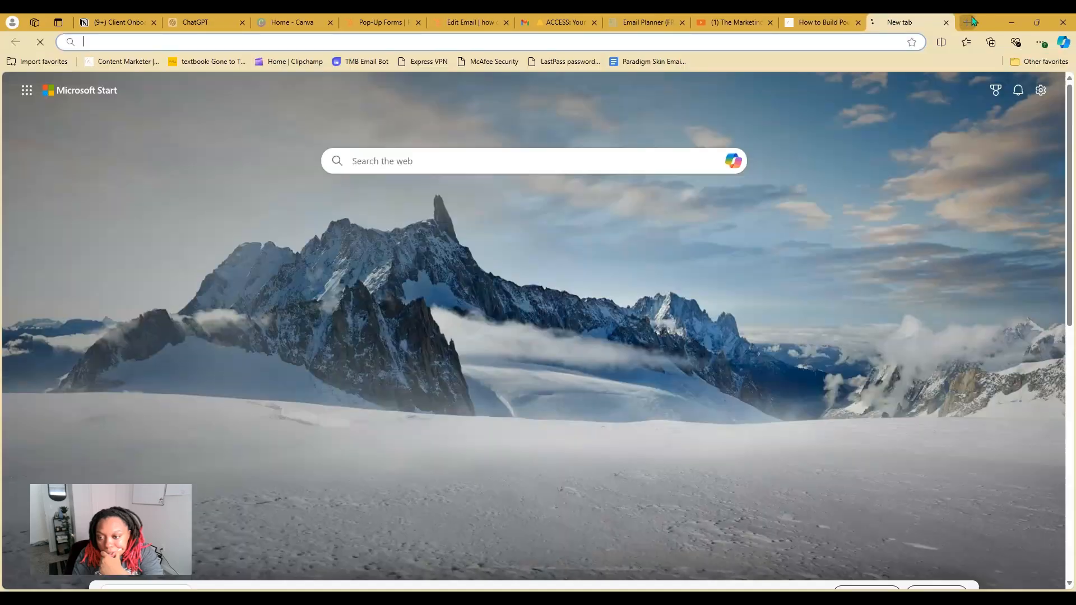
key(ctrl+v)
key(Return)
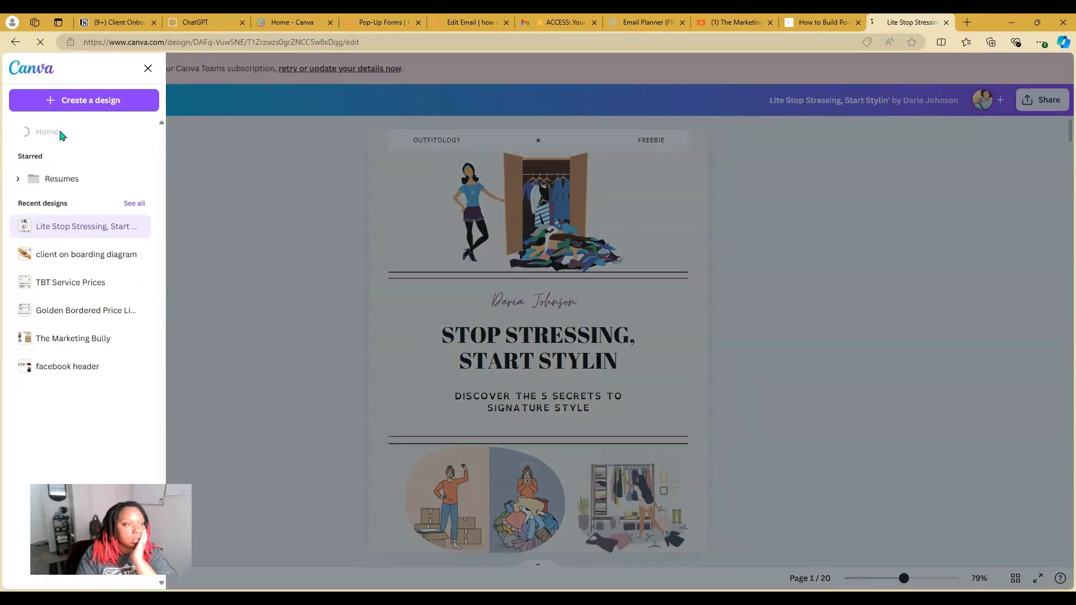
click(62, 138)
scroll(649, 279, down, 2)
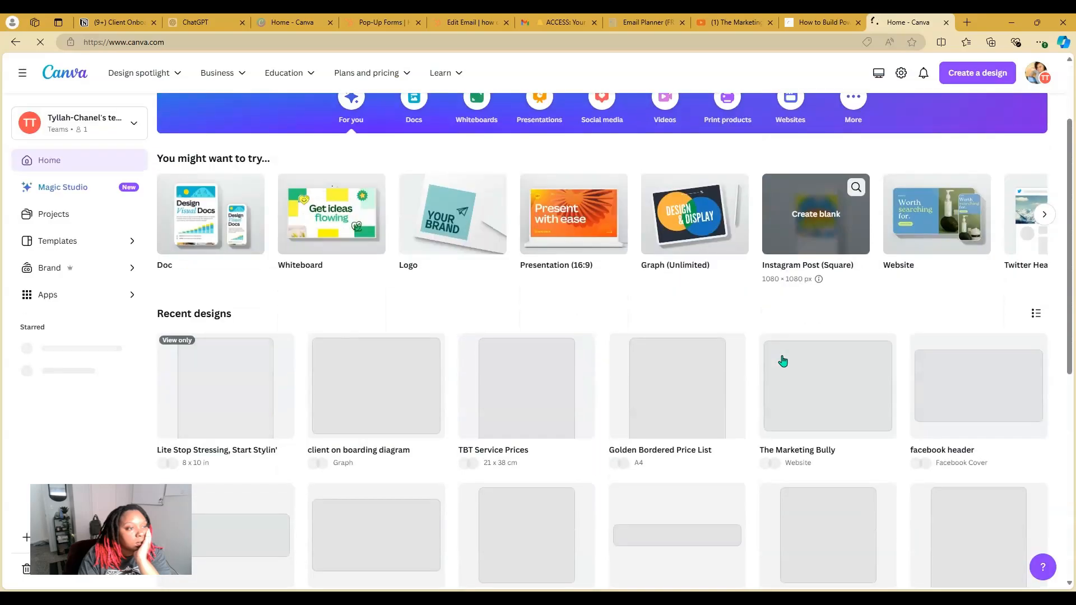
scroll(783, 360, down, 6)
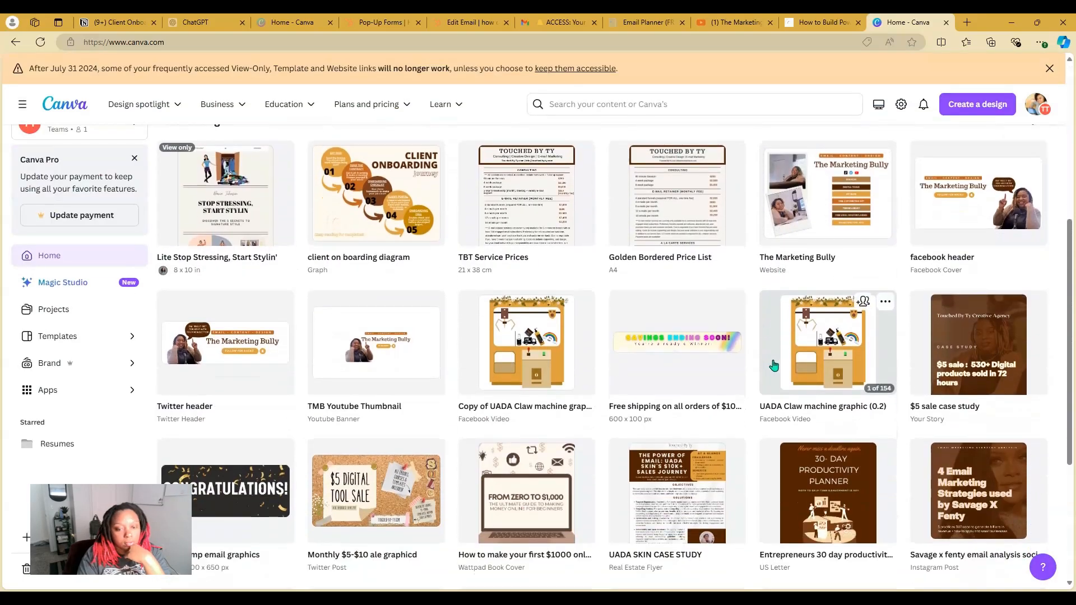
scroll(766, 368, down, 5)
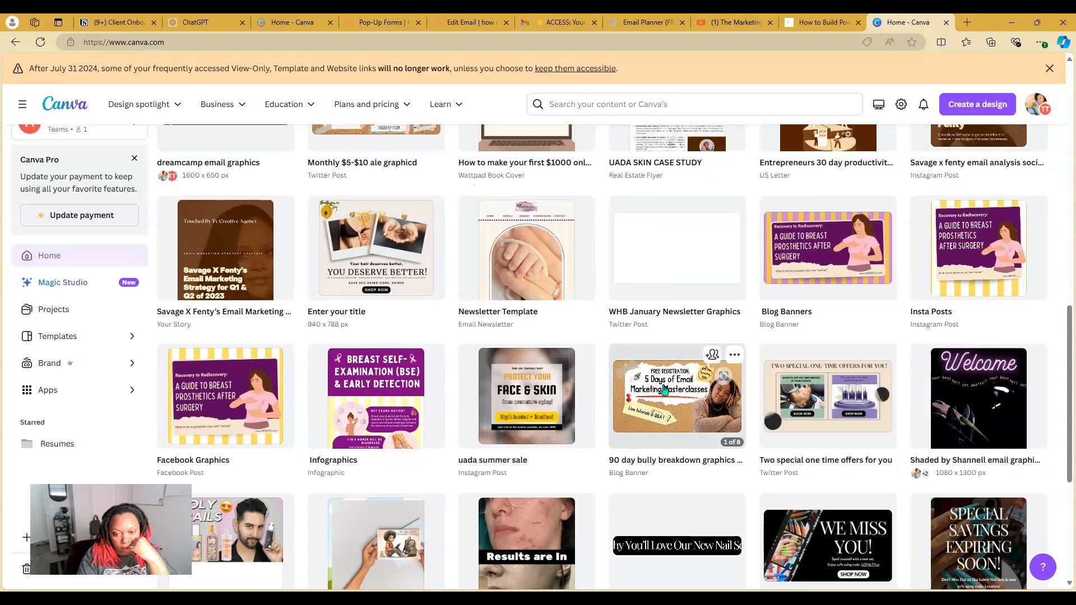
click(665, 389)
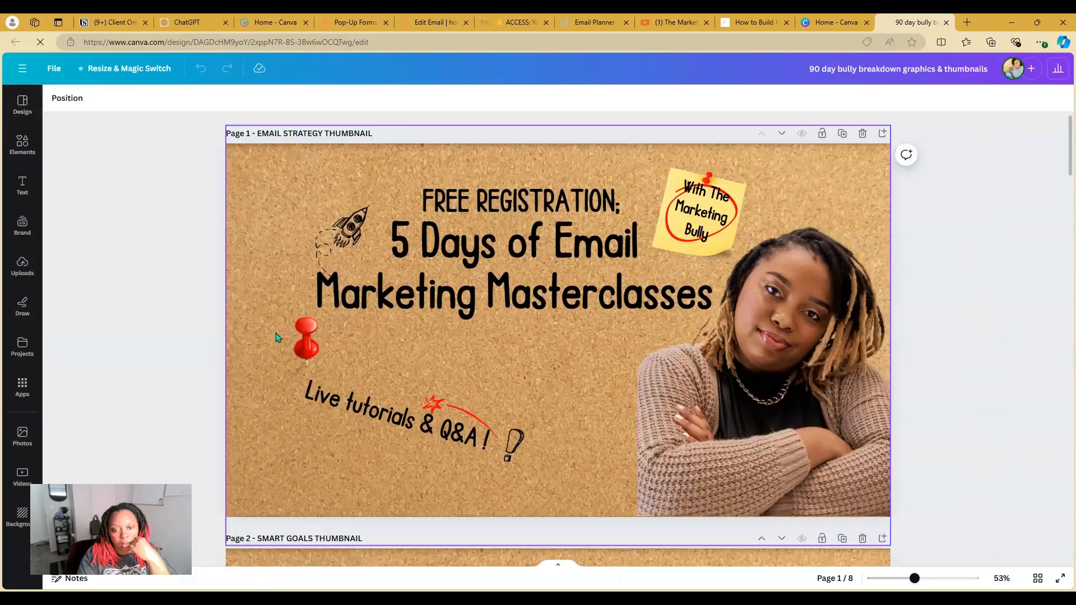
- Download only Page 3, the email strategy thumbnail, as a PNG, then return to HubSpot
scroll(529, 382, down, 4)
scroll(544, 392, down, 9)
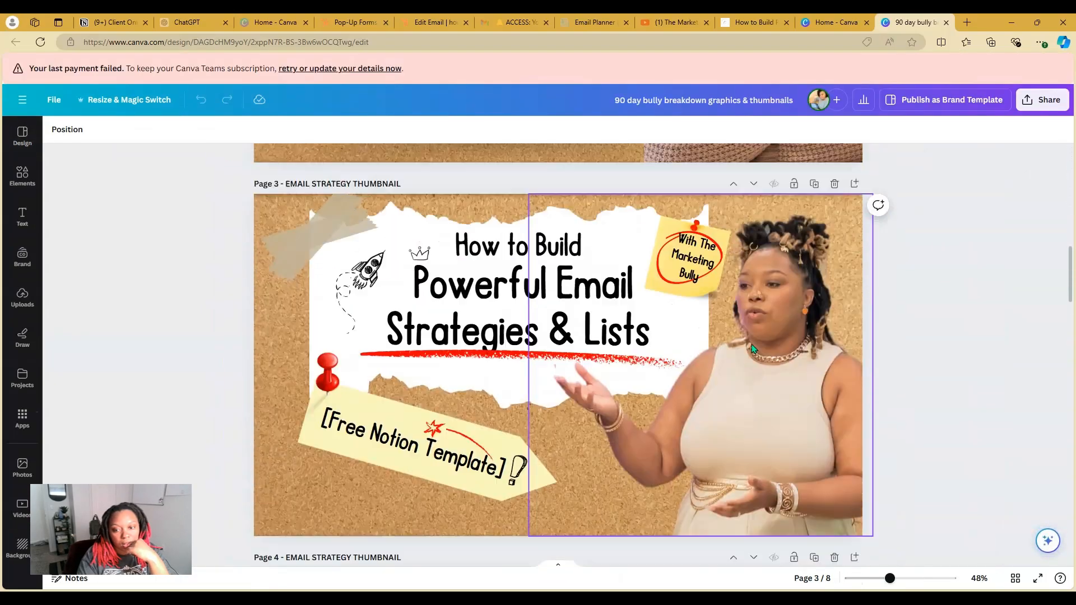
click(1053, 108)
click(952, 386)
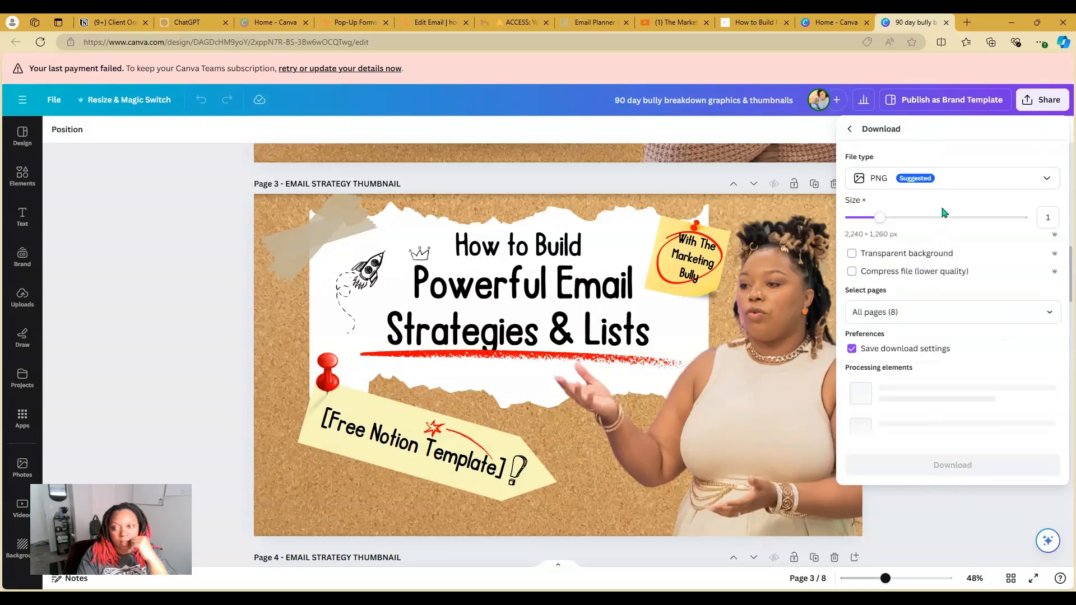
click(925, 315)
click(897, 371)
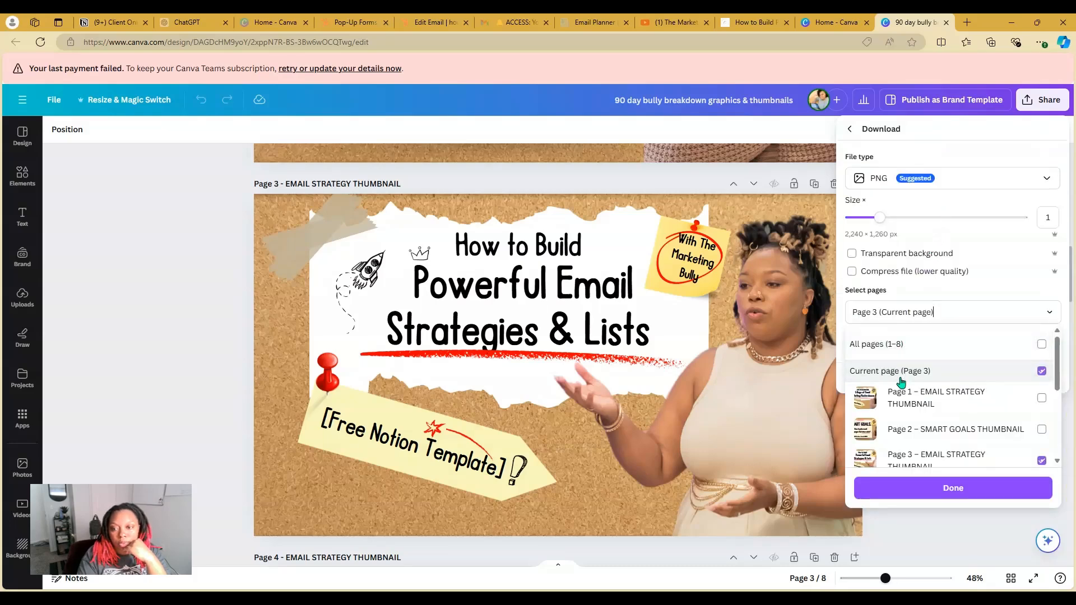
click(932, 499)
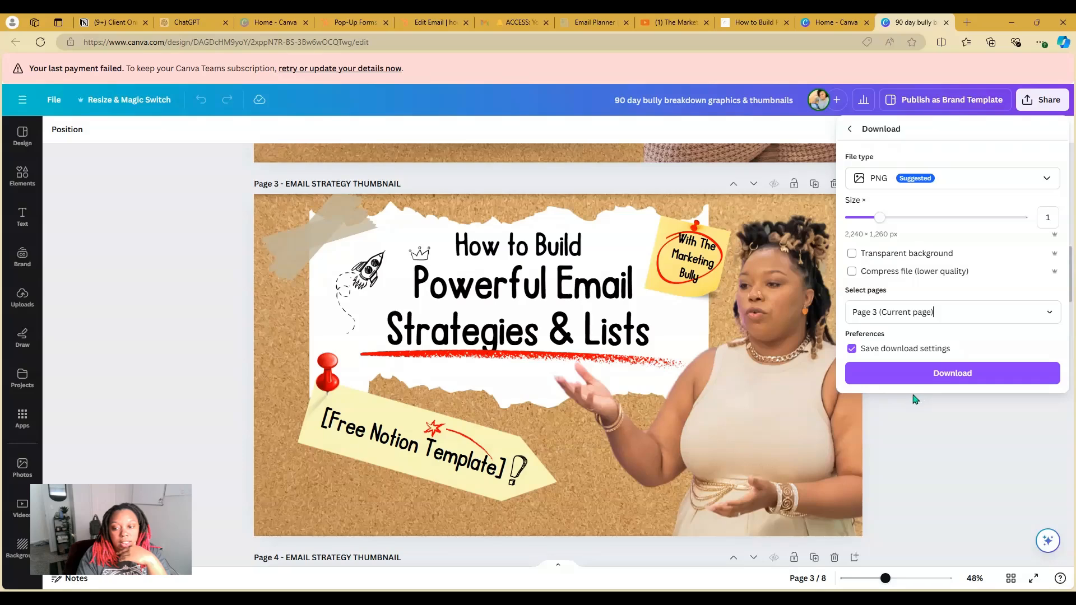
click(905, 375)
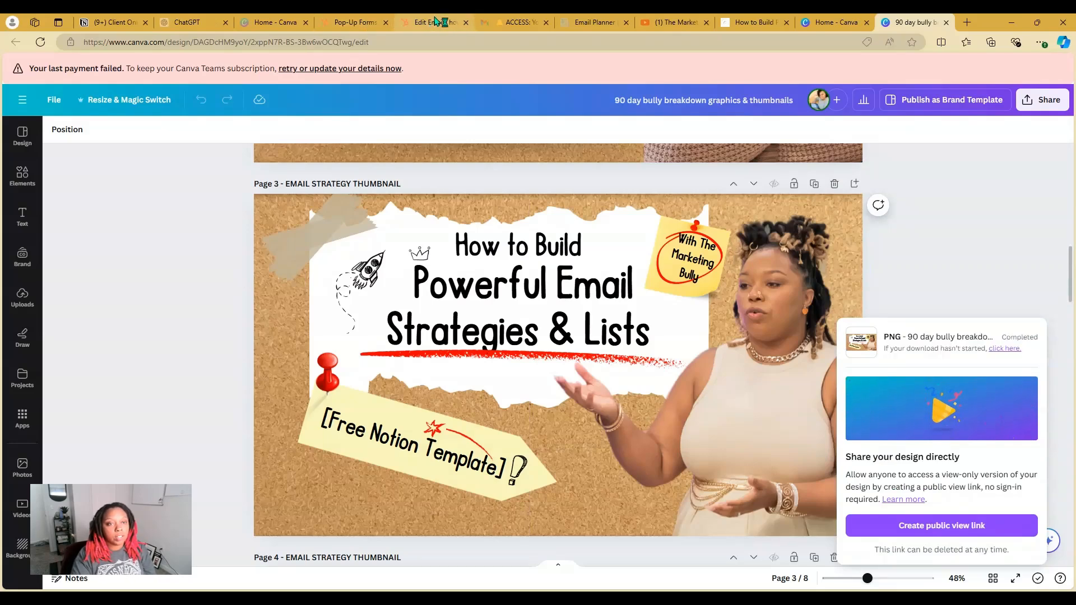
click(435, 23)
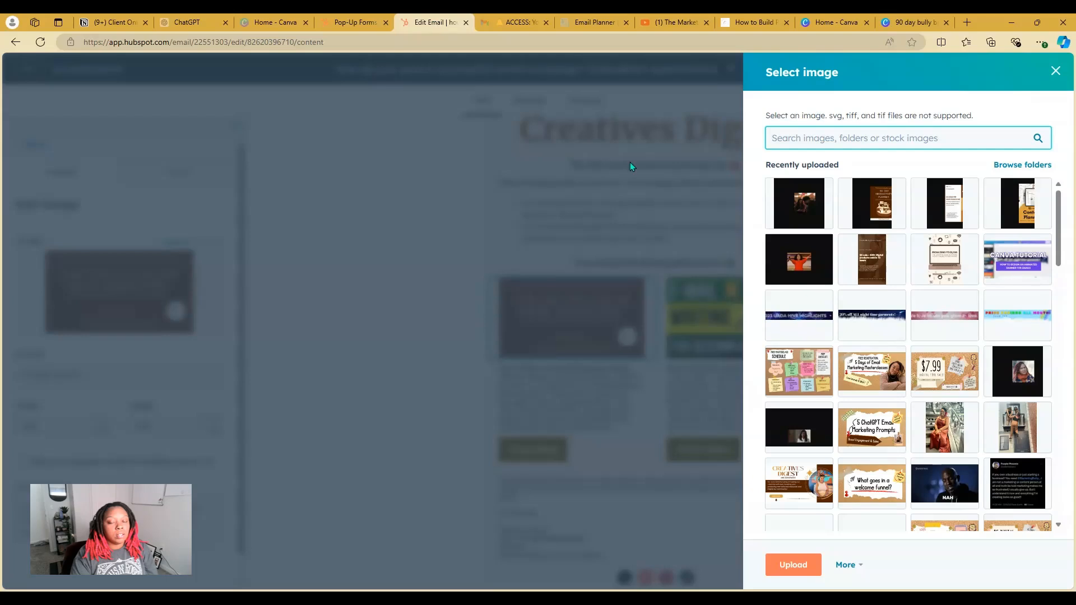
- Upload the downloaded Page 3 PNG and insert it as the left card's thumbnail
click(799, 566)
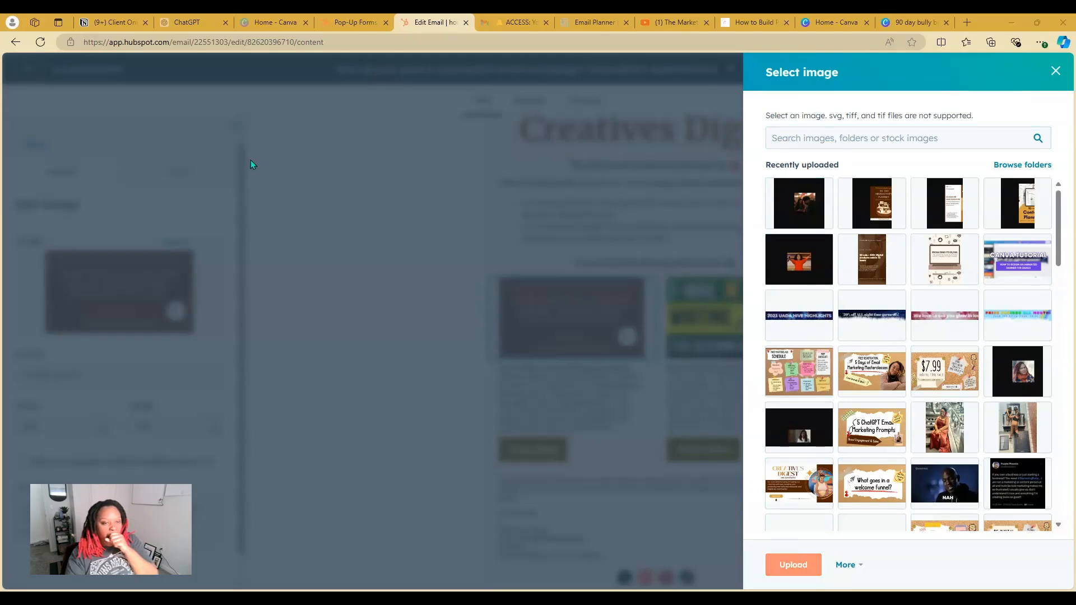
double_click(143, 124)
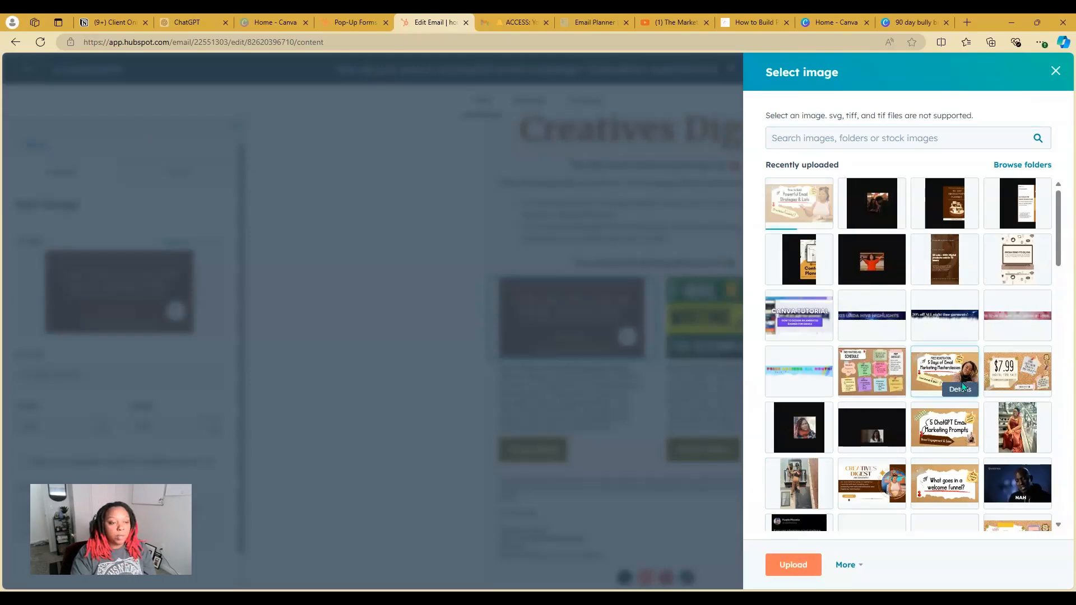
click(816, 193)
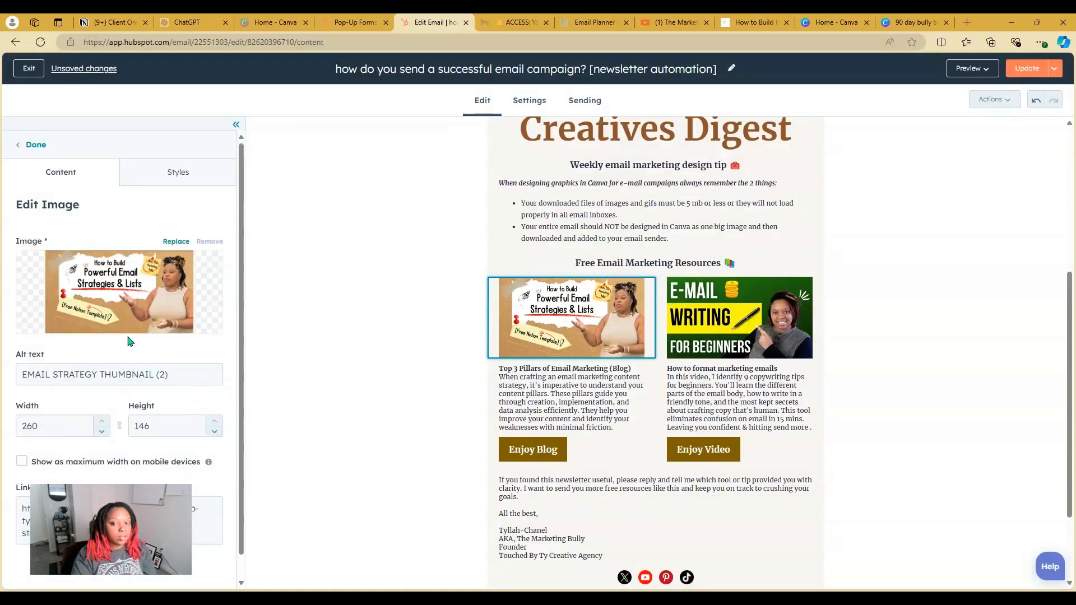
- Replace the Enjoy Blog button's link with the email-strategies blog post URL
click(504, 445)
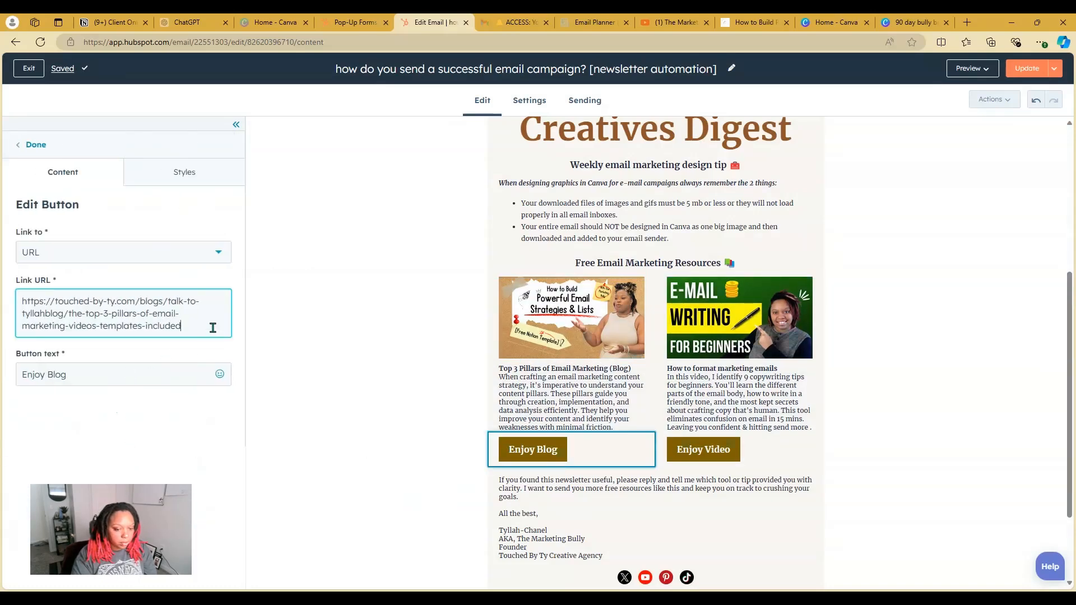
drag(211, 326, 2, 291)
text(https://touched-by-ty.com/blogs/talk-to-tyllahblog/how-to-build-powerful-email-strategies-lists-free-notion-template)
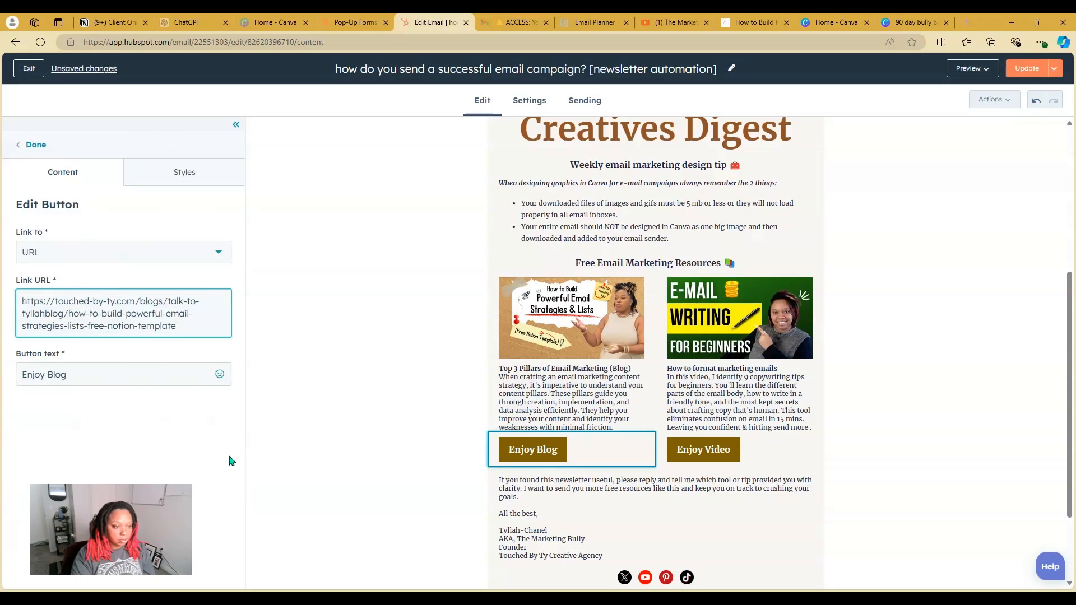
- Replace the 'Top 3 Pillars of Email Marketing (Blog)' heading with the notion-template e-mail strategies heading and begin the tag
click(569, 399)
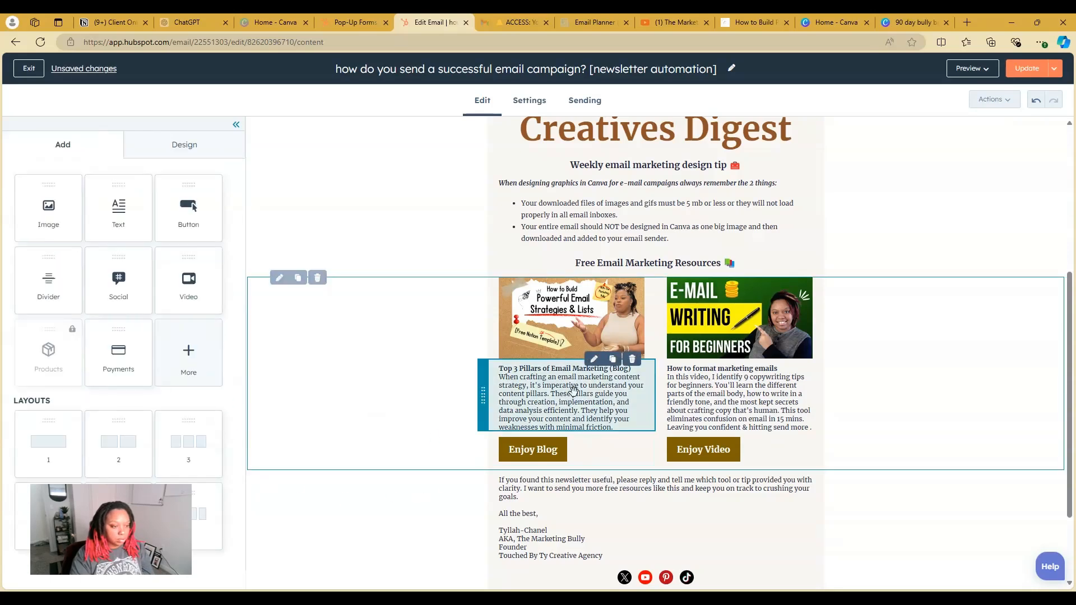
drag(635, 369, 497, 367)
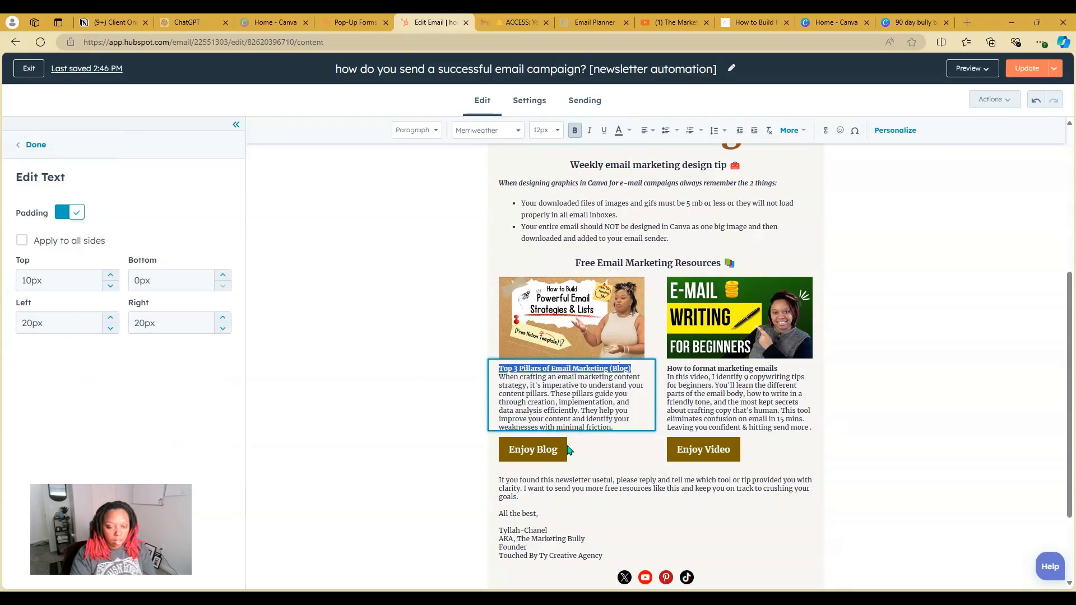
text(Lear)
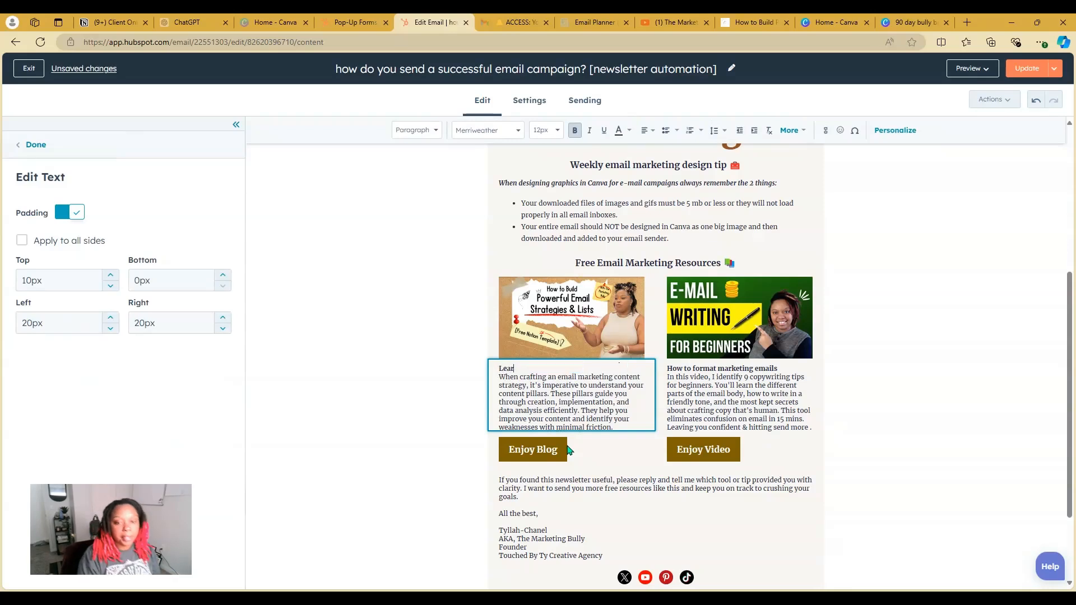
text(n how to )
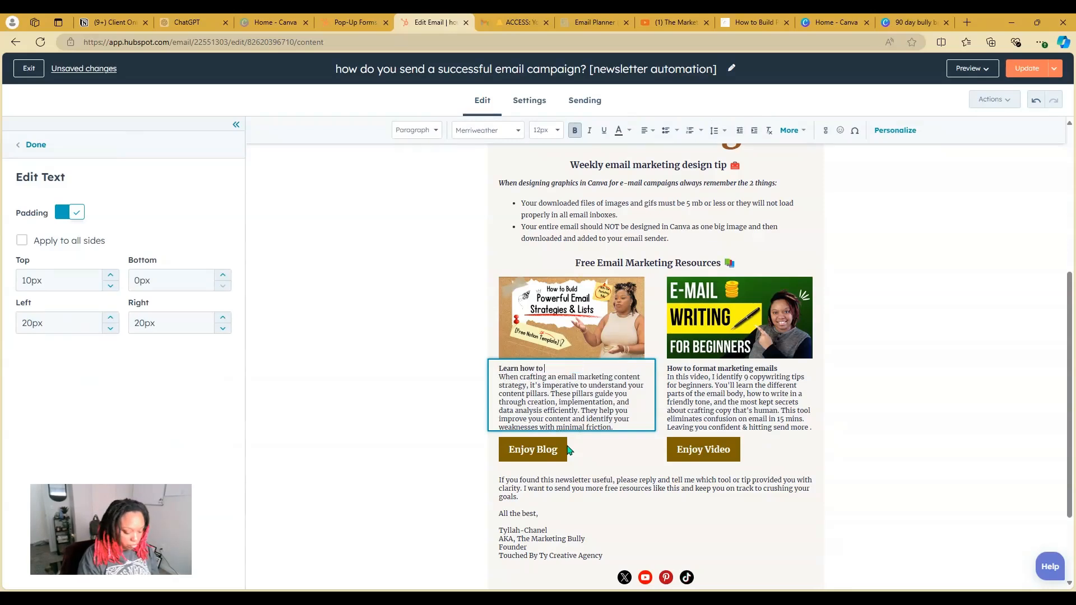
text(build e-mail strateg)
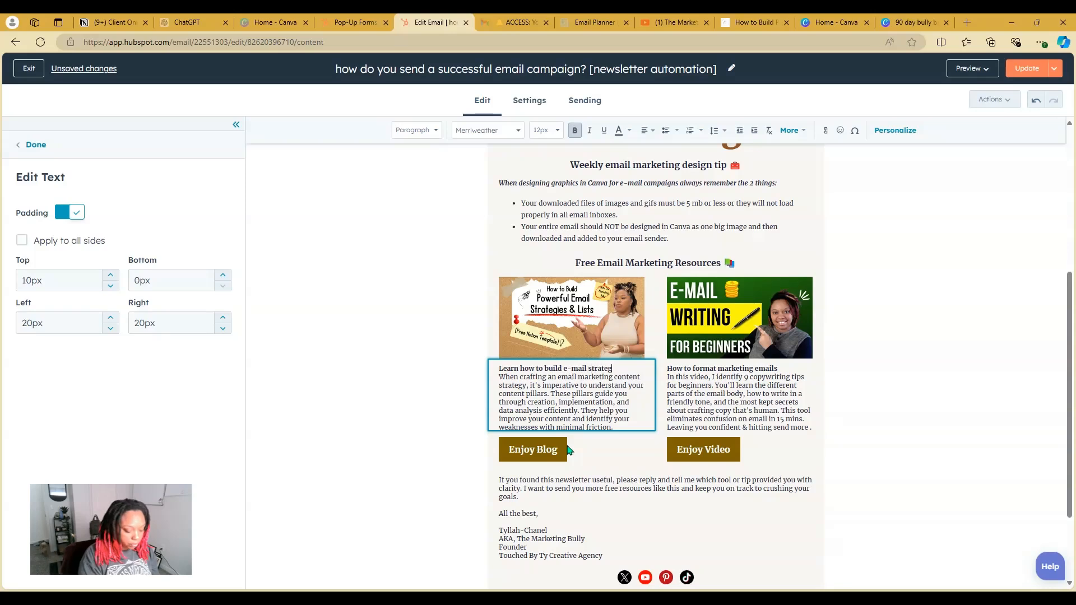
text(ees with your n)
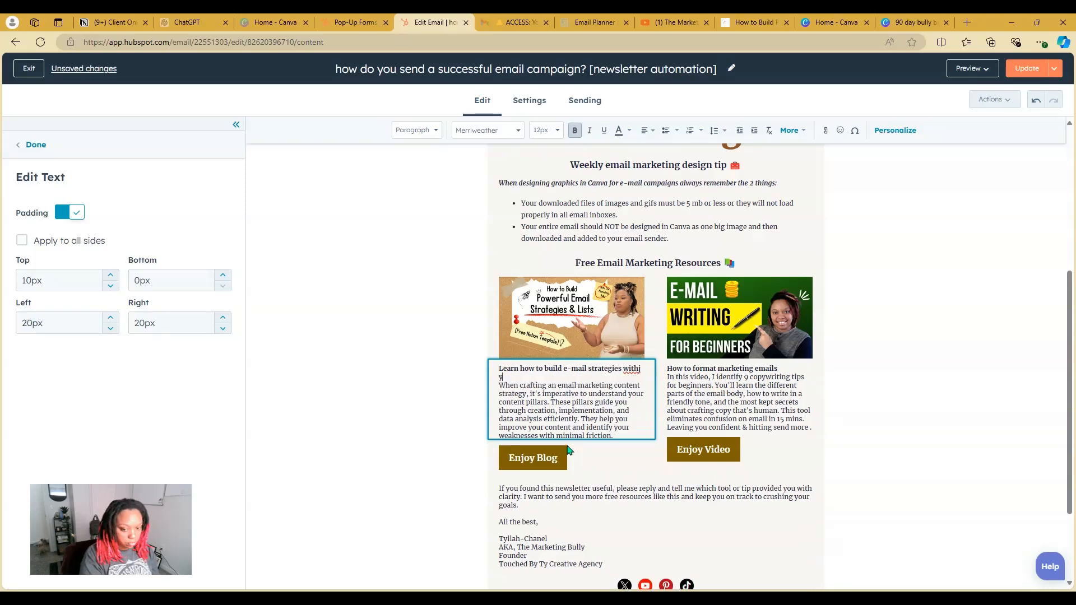
text(otio)
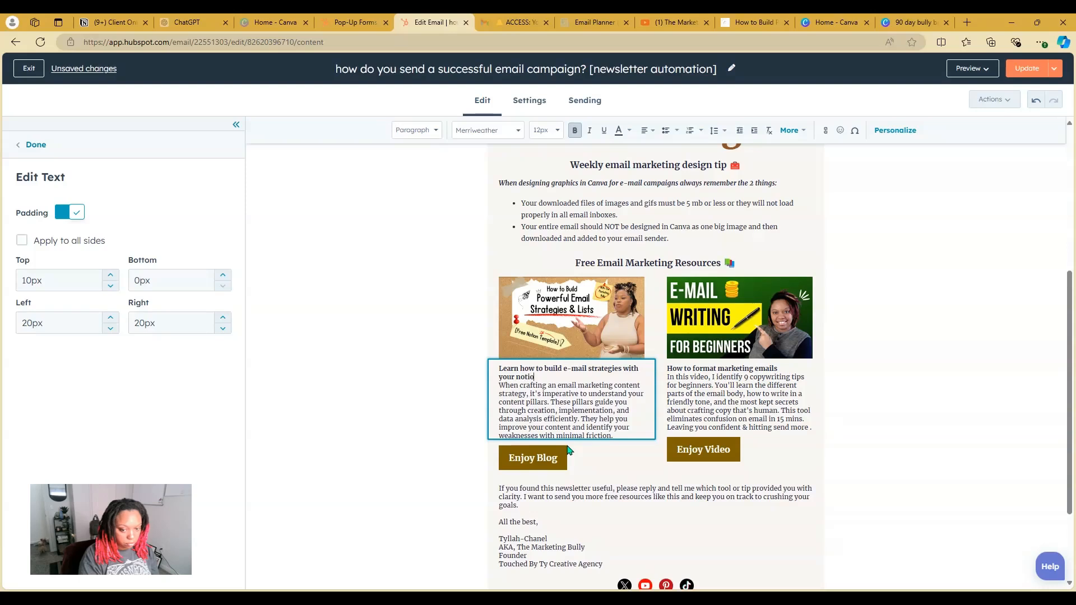
text(n template)
key(Return)
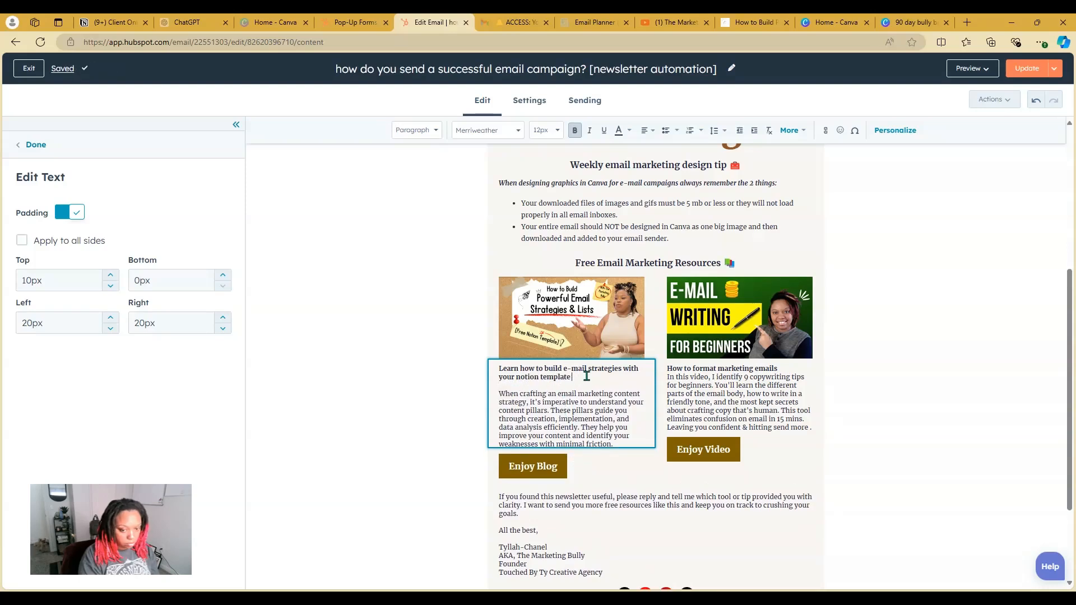
text(()
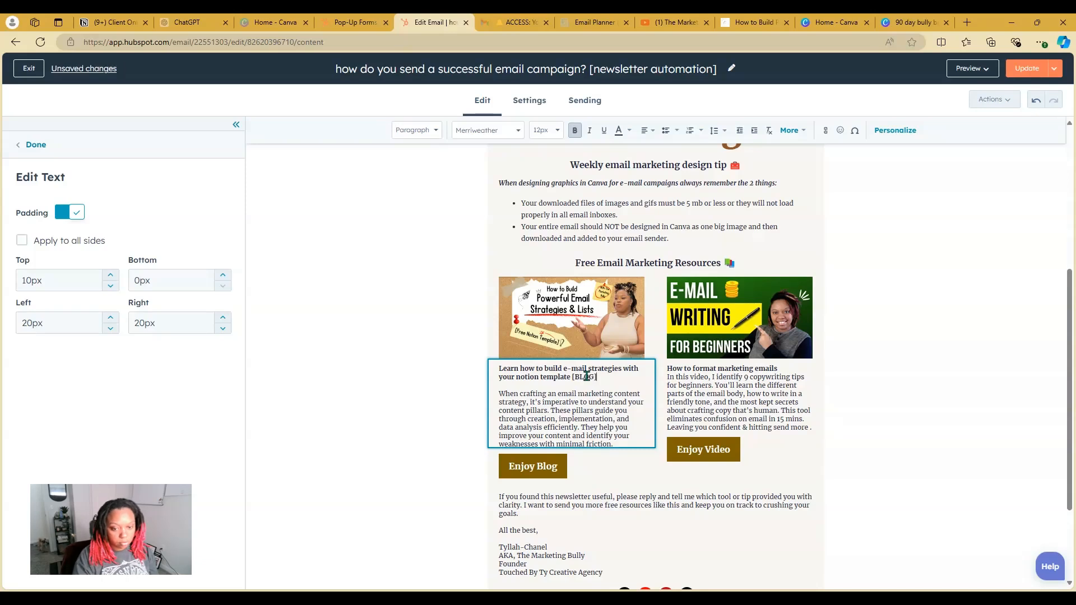
- Replace the blog card's content-pillars description with a new paragraph introducing the Notion template
drag(499, 392, 630, 442)
text(I k)
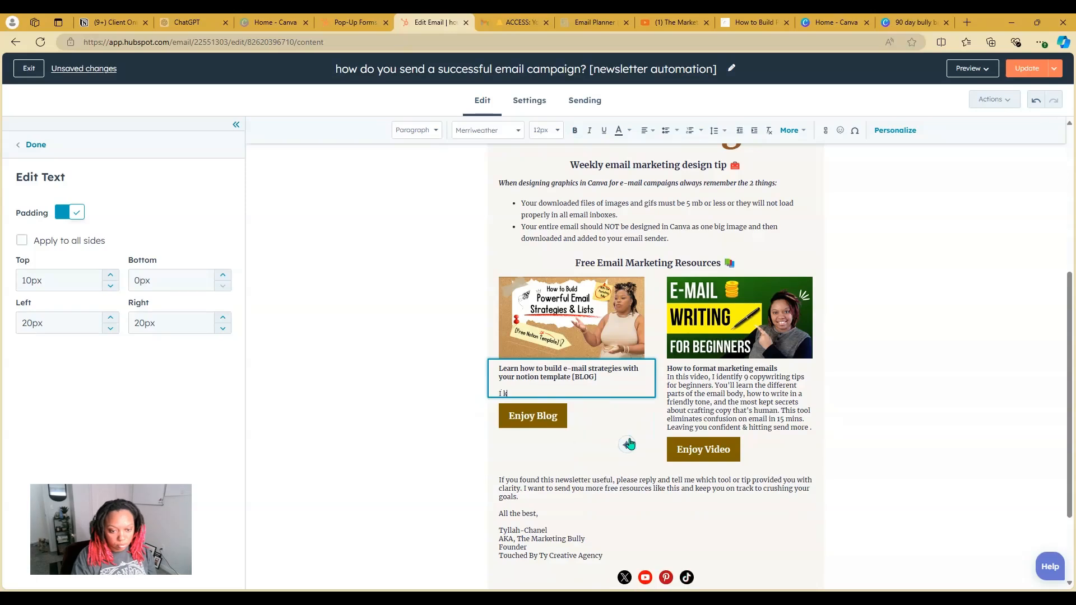
text(now you may be new to notion, or)
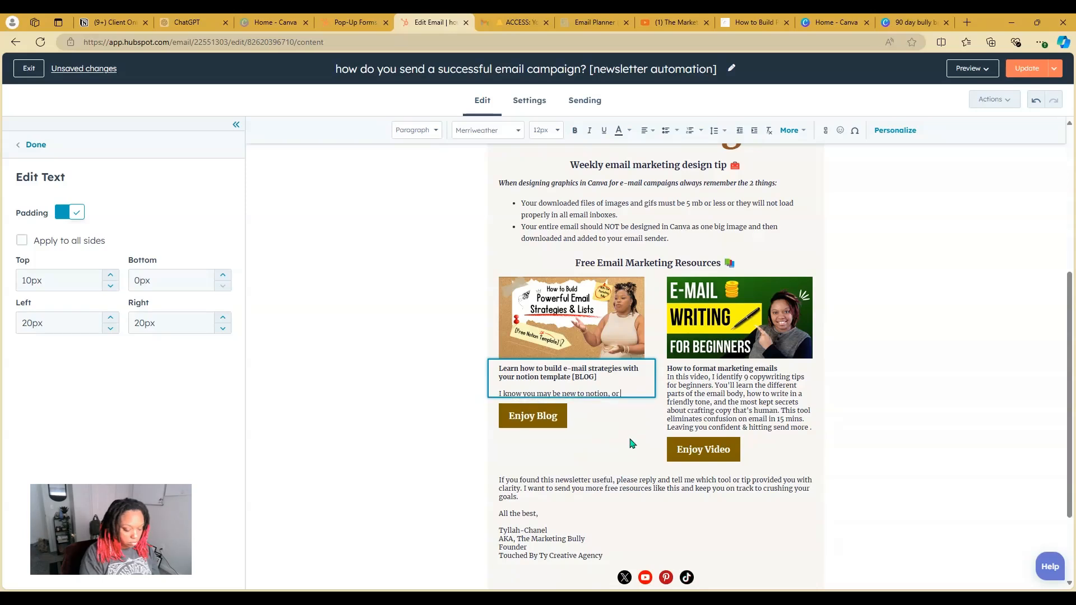
text( atleast new to)
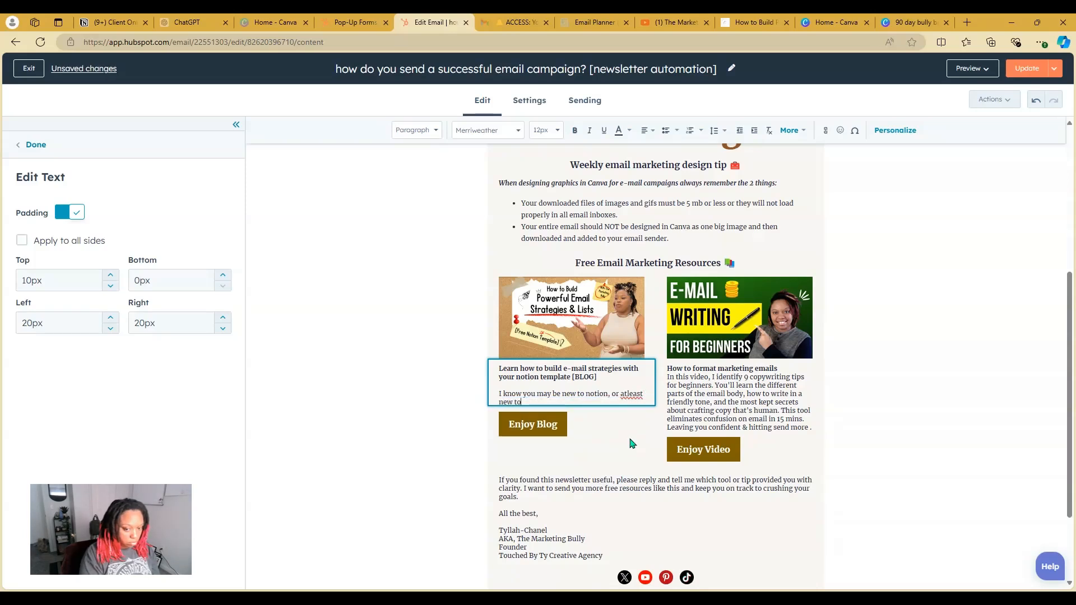
text( the templa)
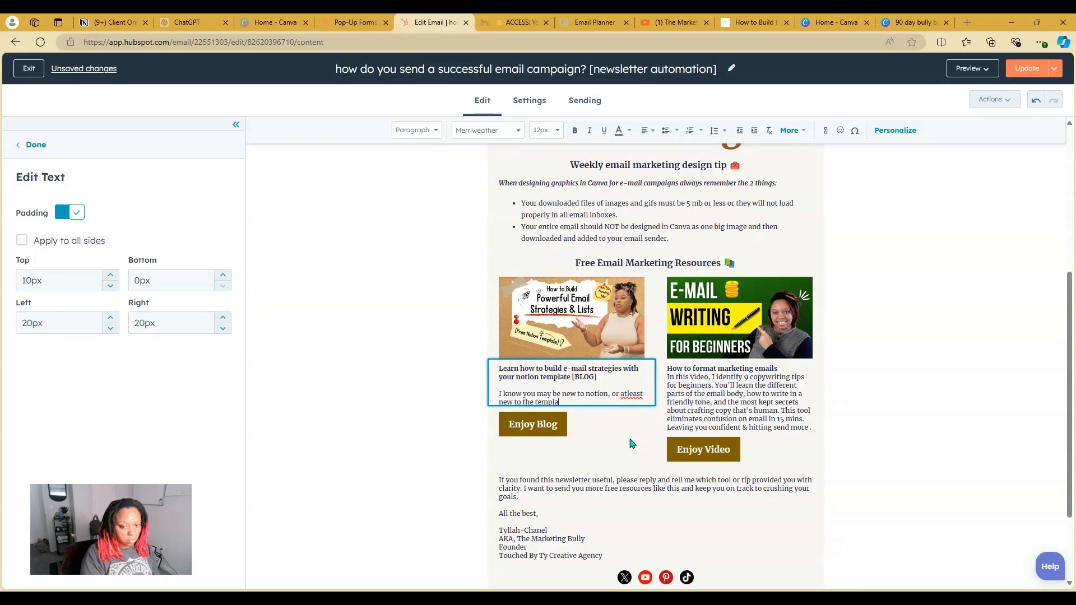
text(te I sent you. I create)
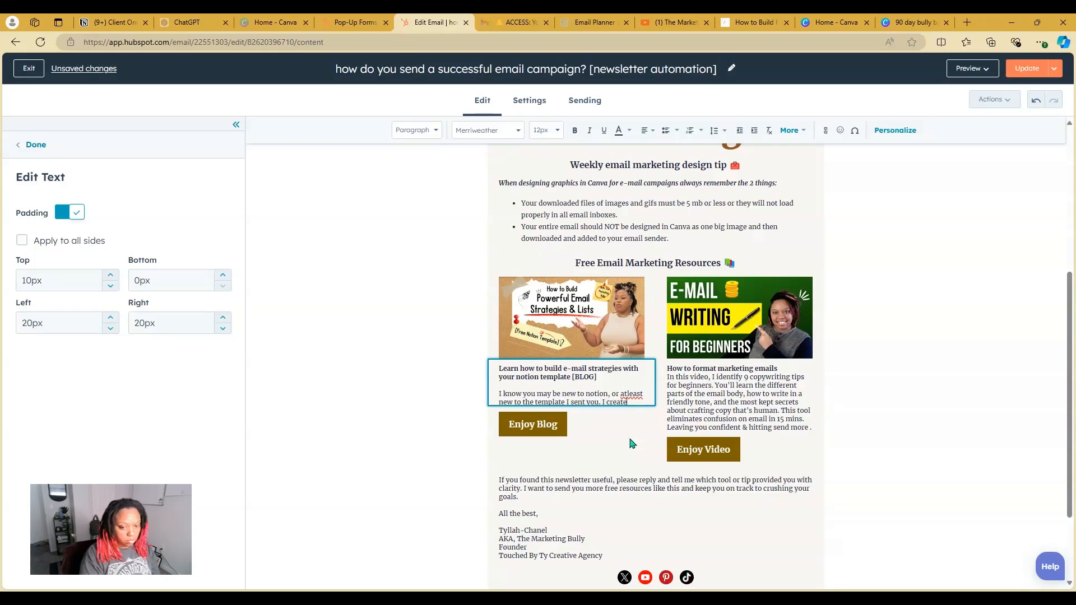
text(d a)
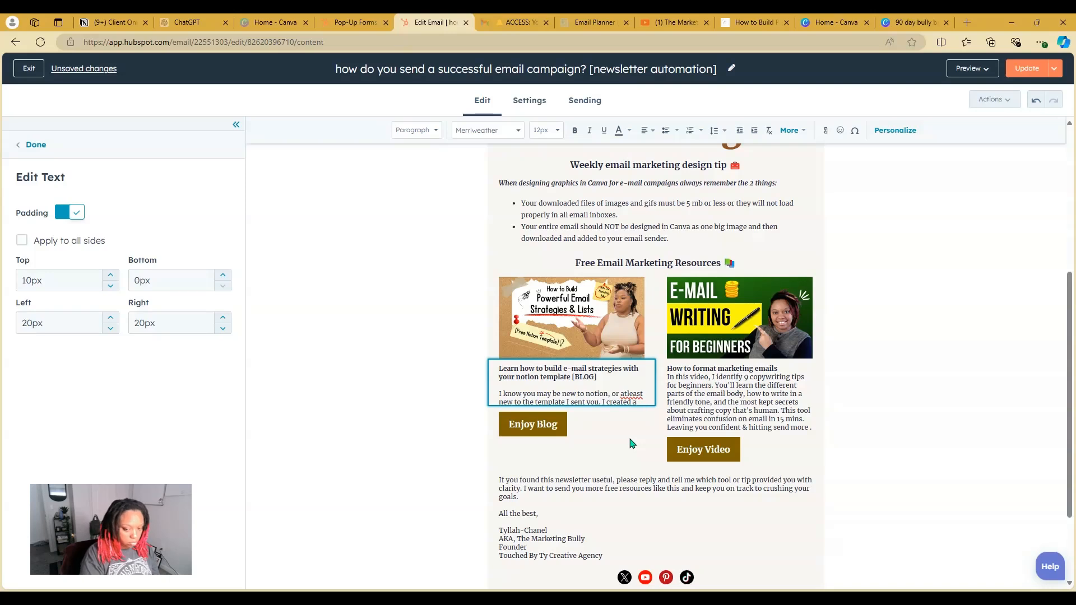
text( thorough)
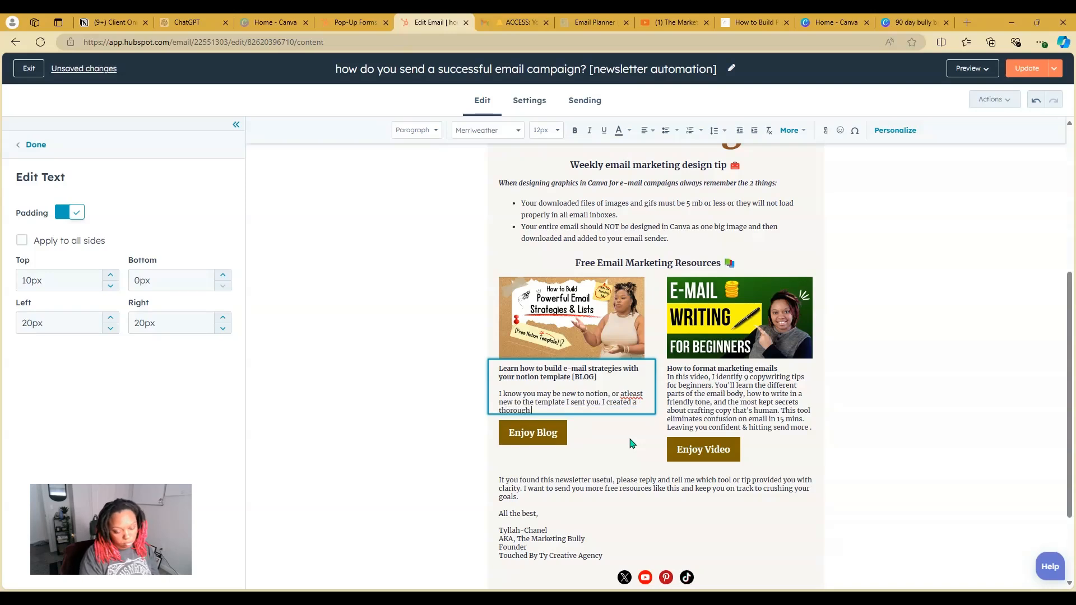
text( article to w)
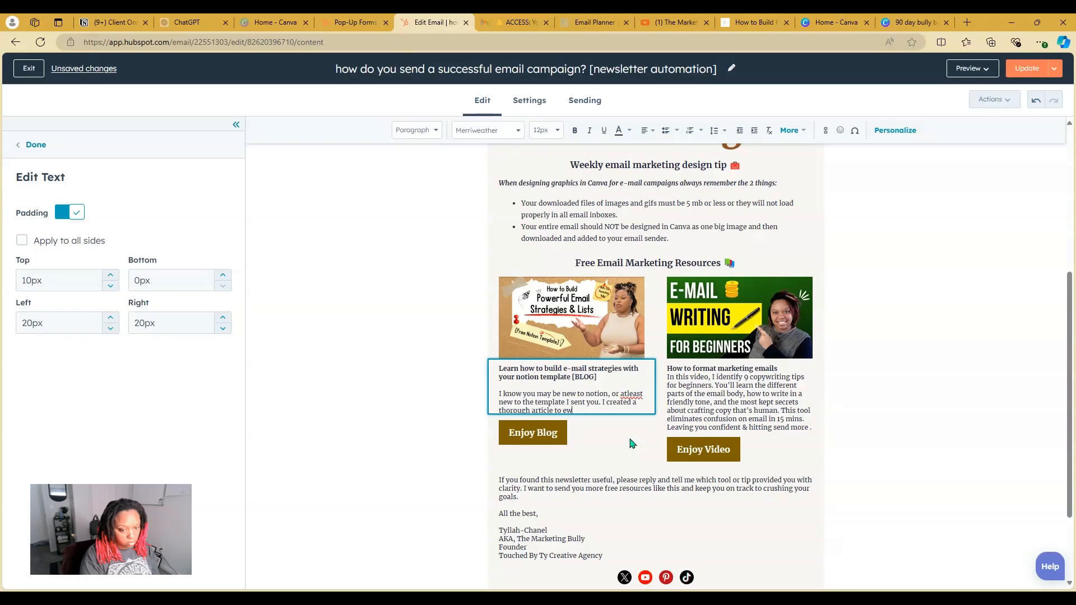
text(alk you through using t)
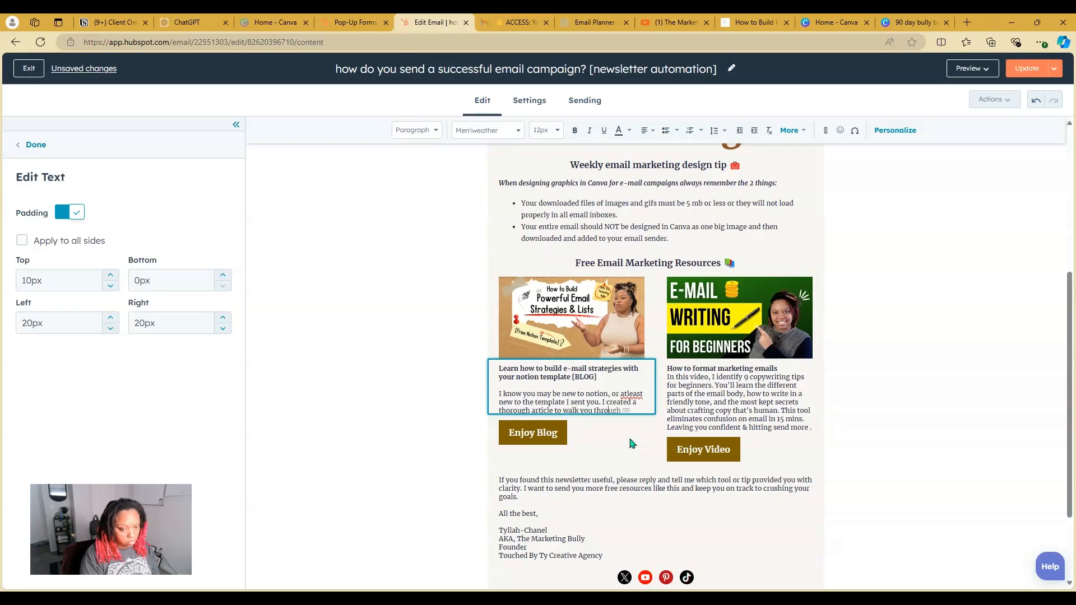
text(his tem)
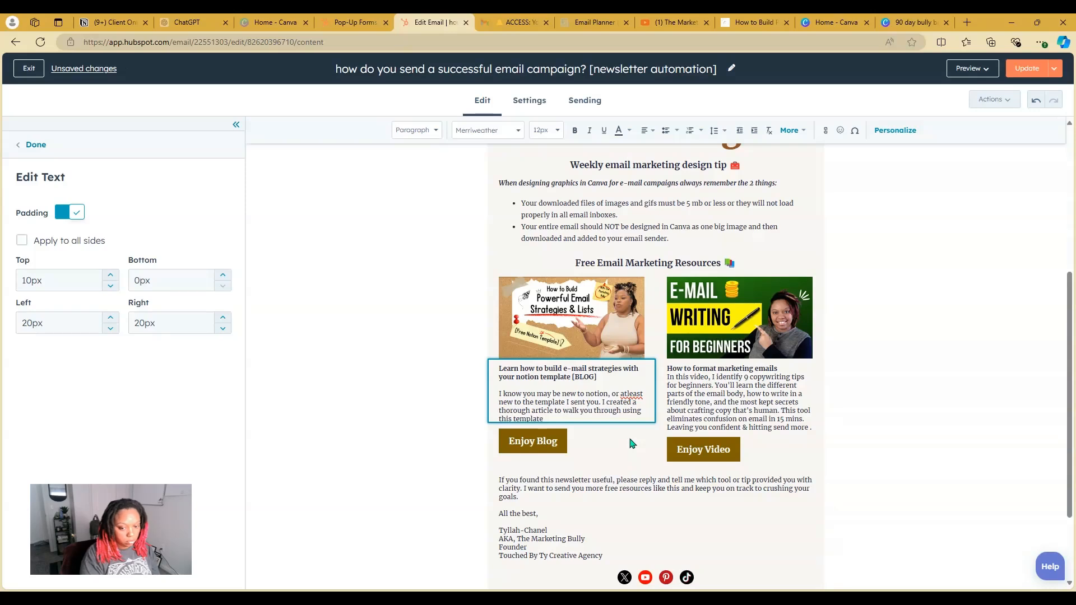
text(plate)
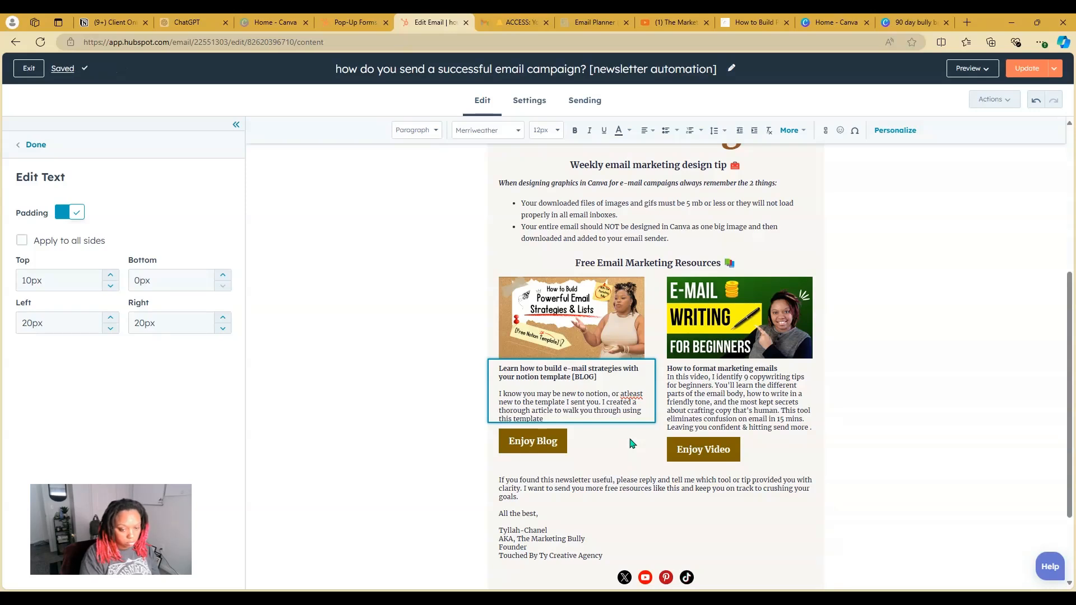
text( a)
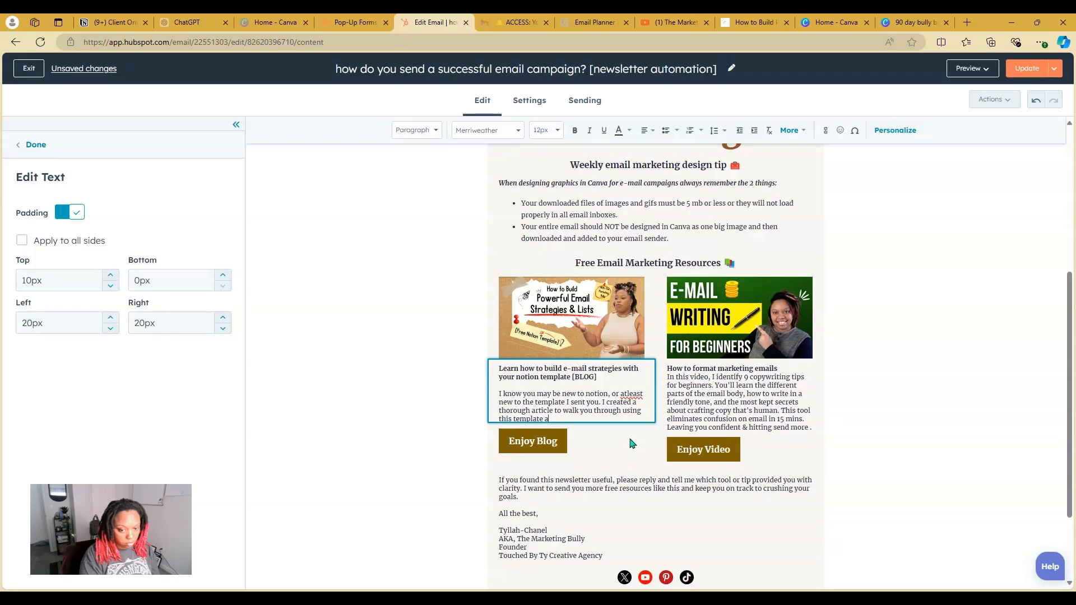
text(nd've)
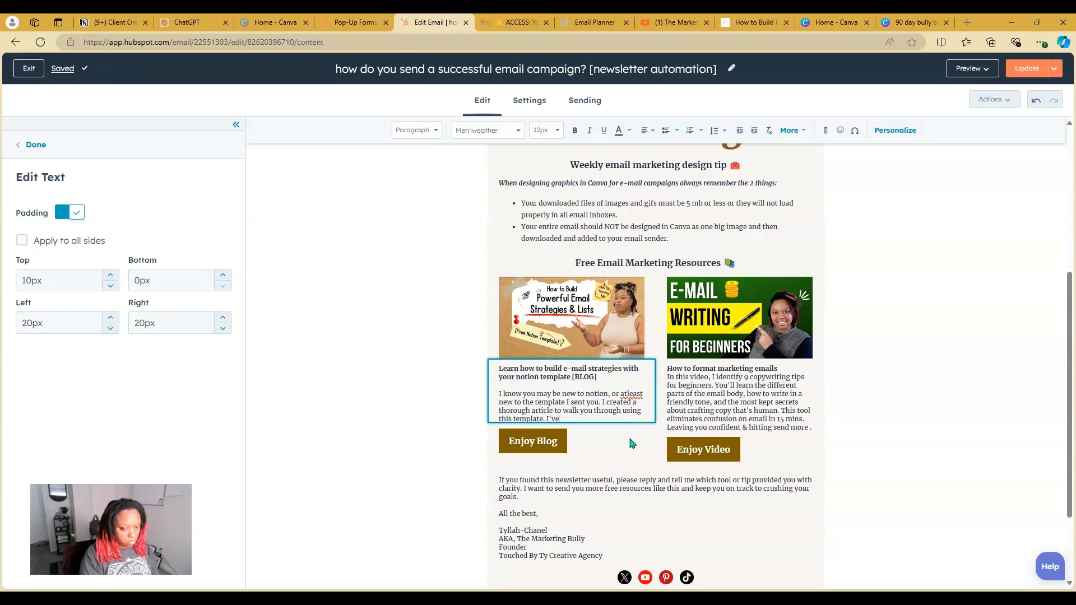
text( also included example)
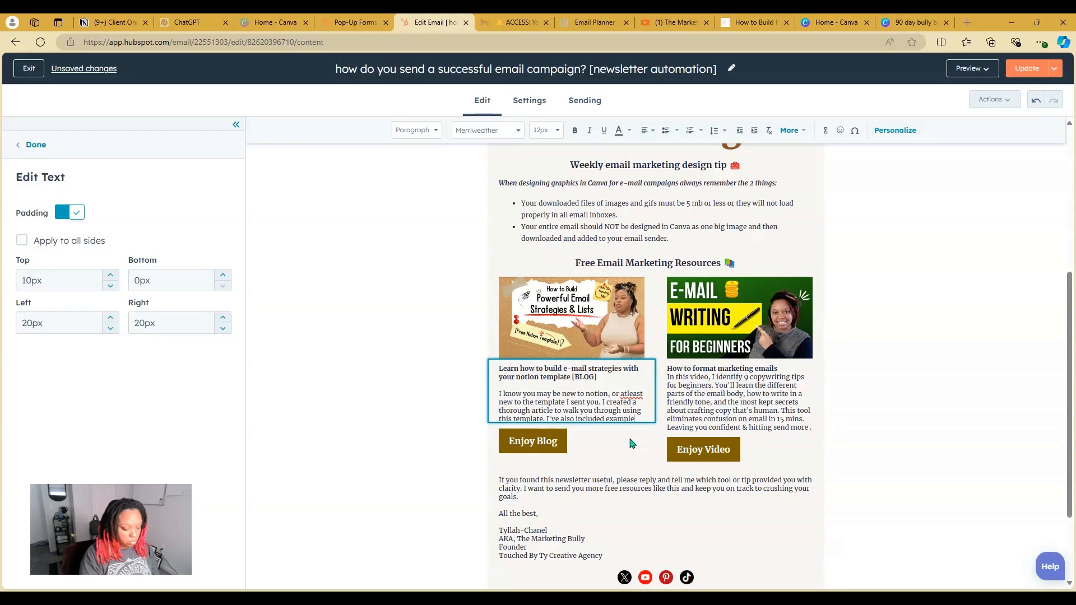
text(s for how I like to use the)
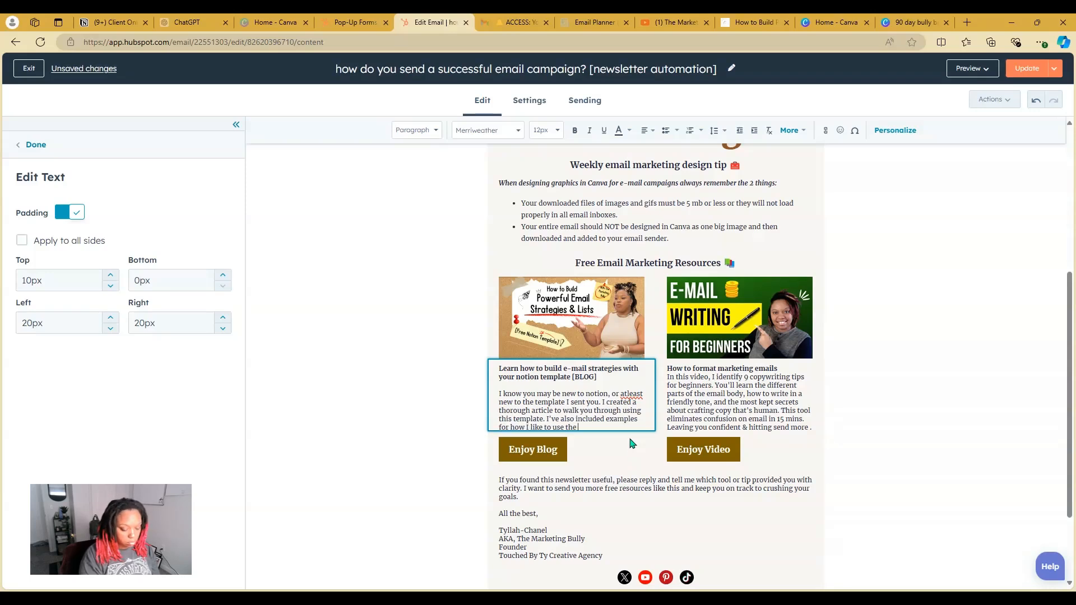
text(template and)
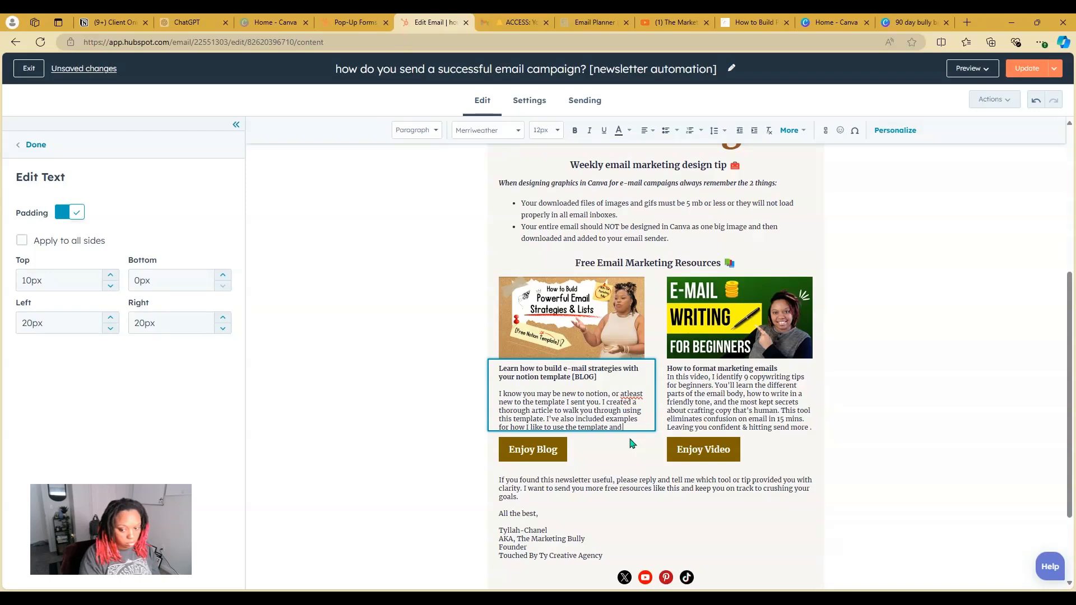
text( strateg)
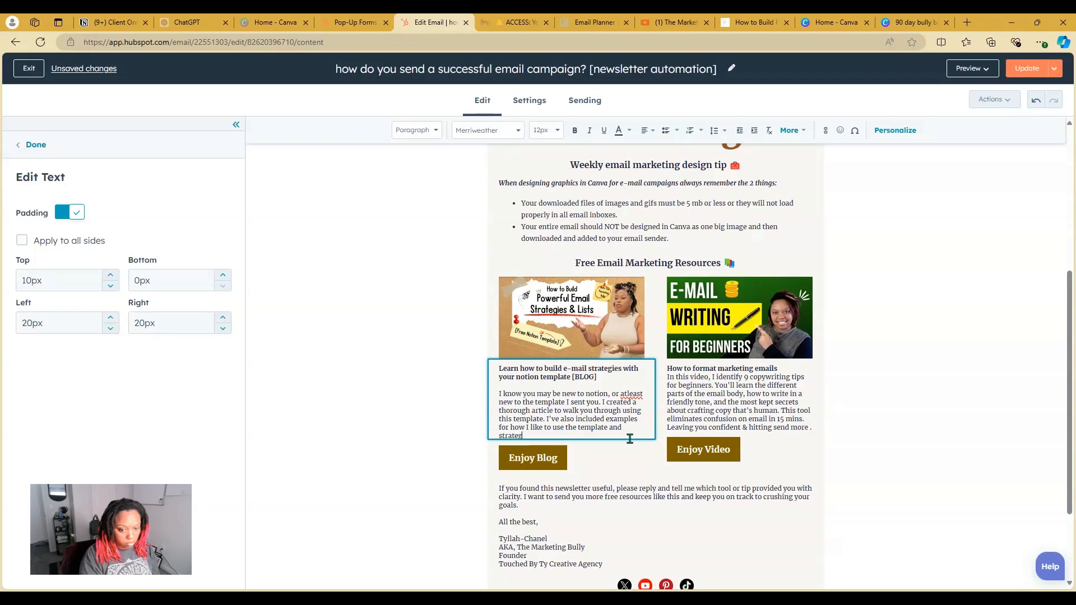
text(ies I've created with it.)
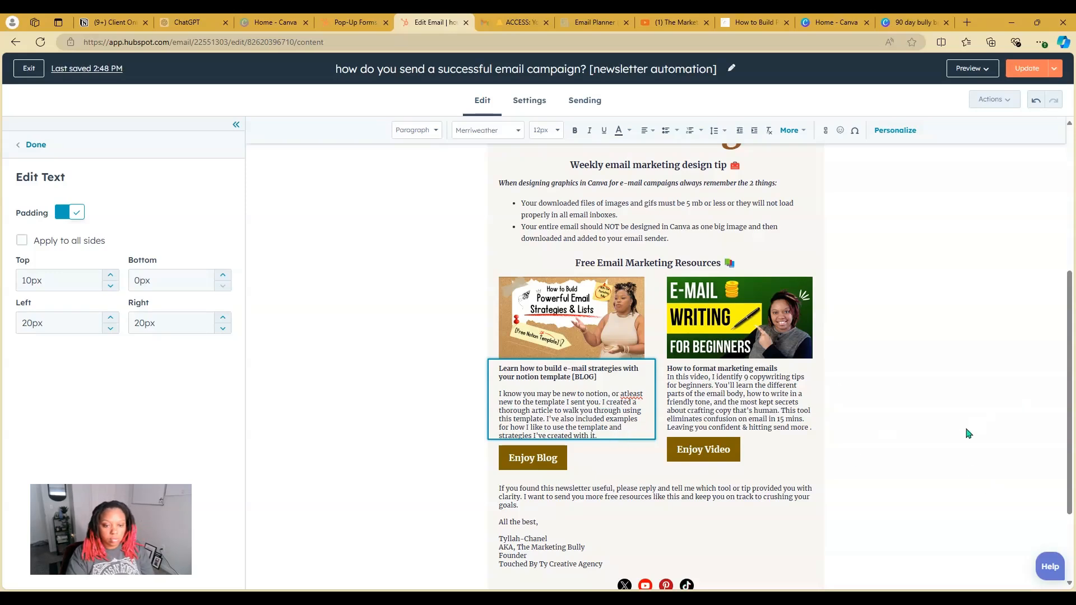
- Change the blog card's button label from 'Enjoy Blog' to 'Read Blog Now' and select the E-MAIL WRITING thumbnail
click(913, 426)
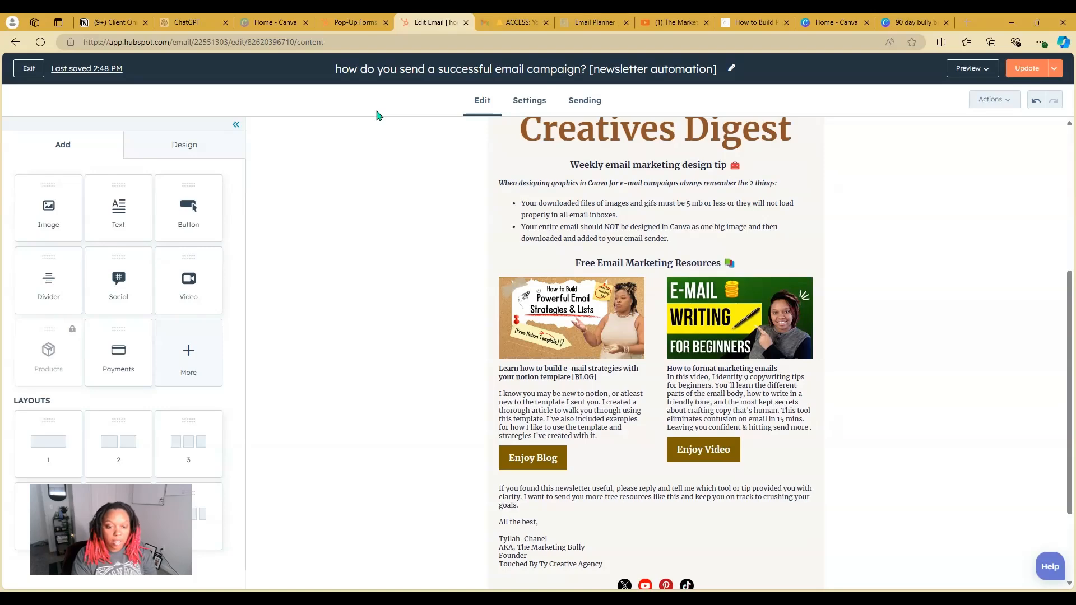
click(532, 458)
click(71, 377)
drag(72, 377, 3, 372)
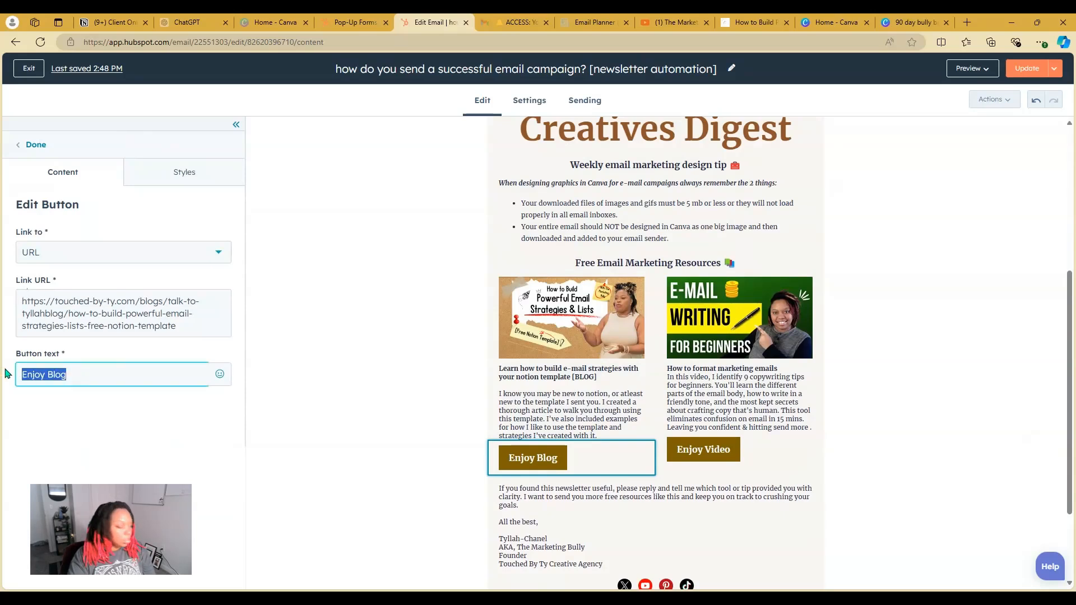
text(Rea)
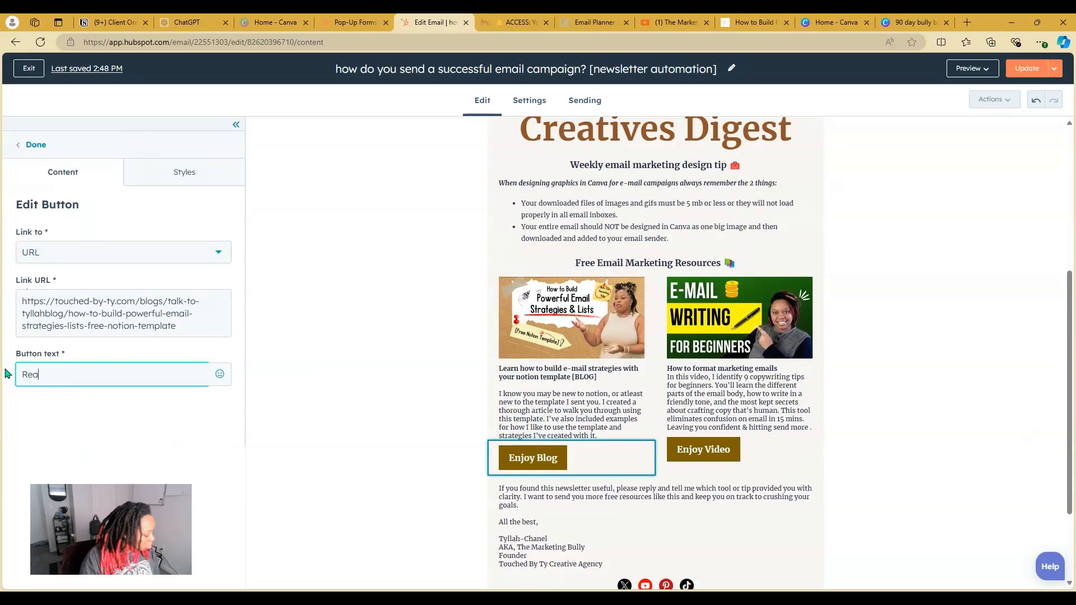
text(d Blog Now)
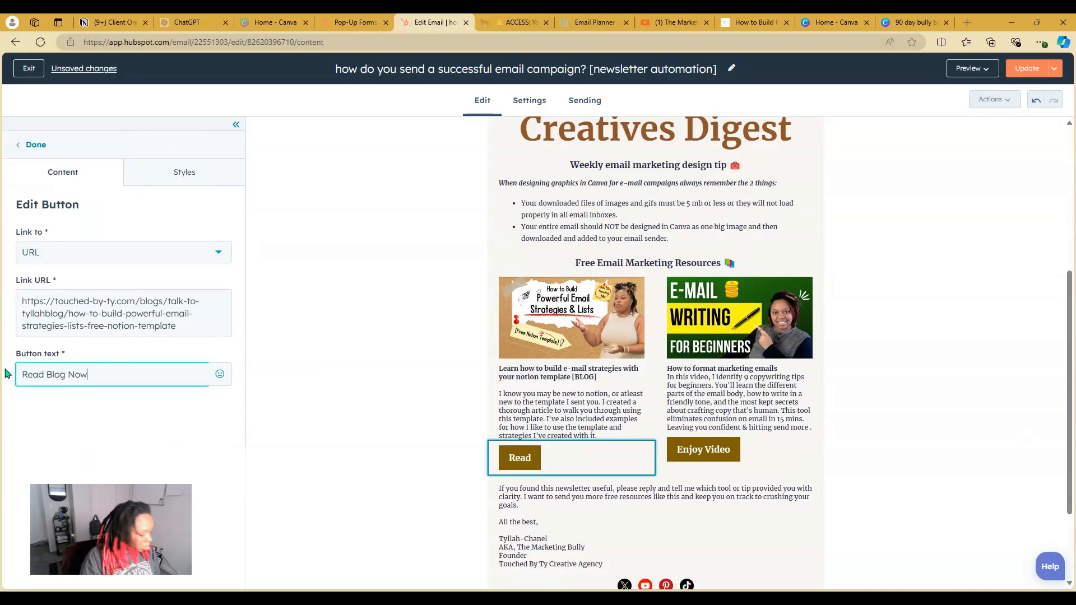
click(970, 477)
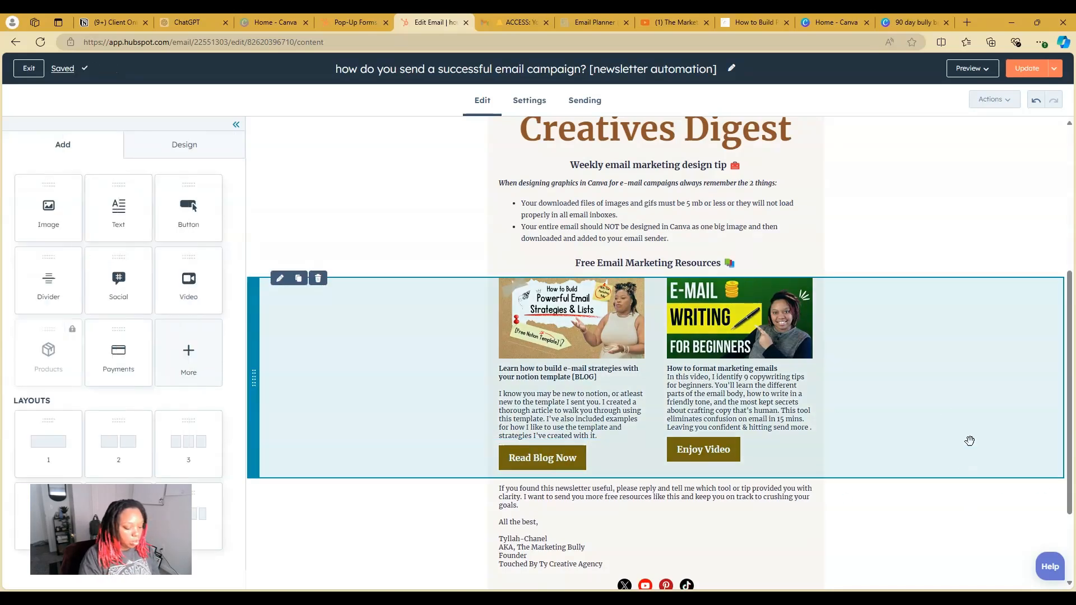
click(717, 327)
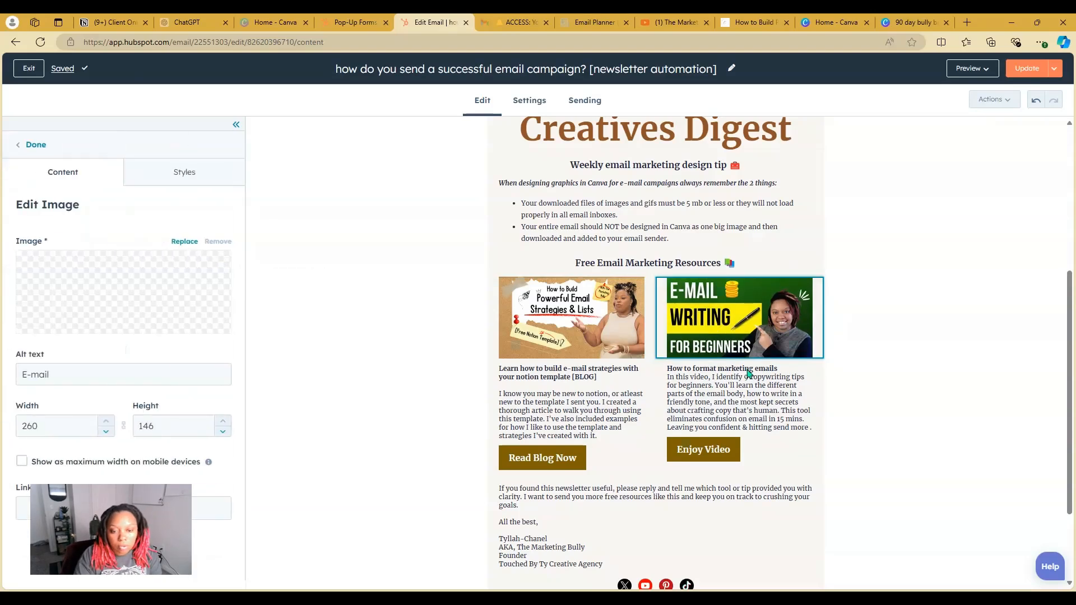
- Browse the YouTube channel's full video list to find the 'What goes in a welcome funnel?' video
click(703, 20)
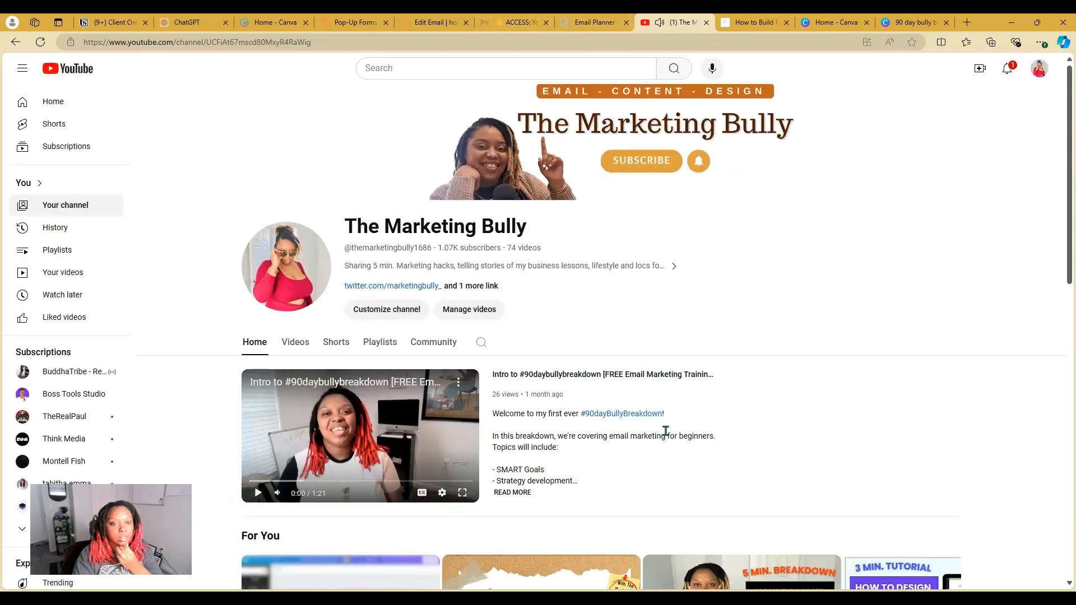
scroll(716, 423, down, 5)
scroll(586, 334, up, 2)
scroll(571, 341, down, 3)
scroll(566, 350, down, 2)
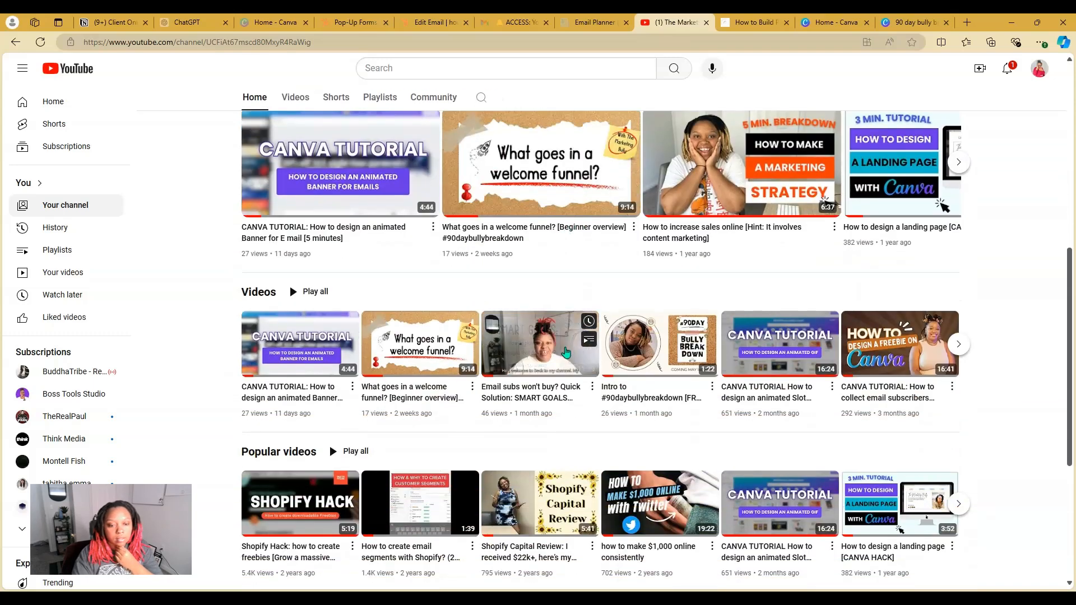
scroll(567, 356, down, 2)
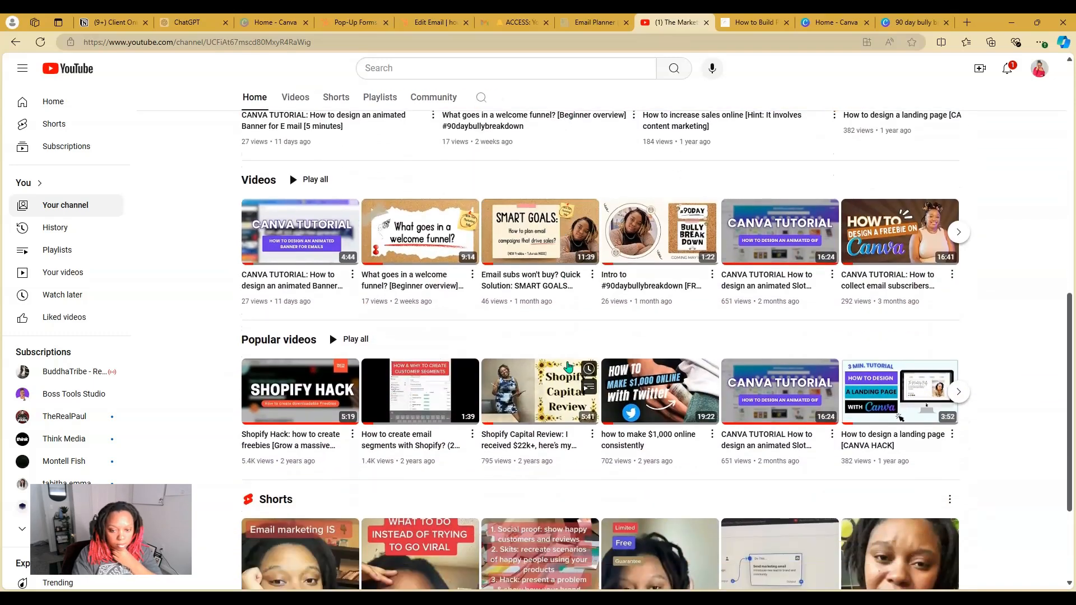
mouse_move(567, 367)
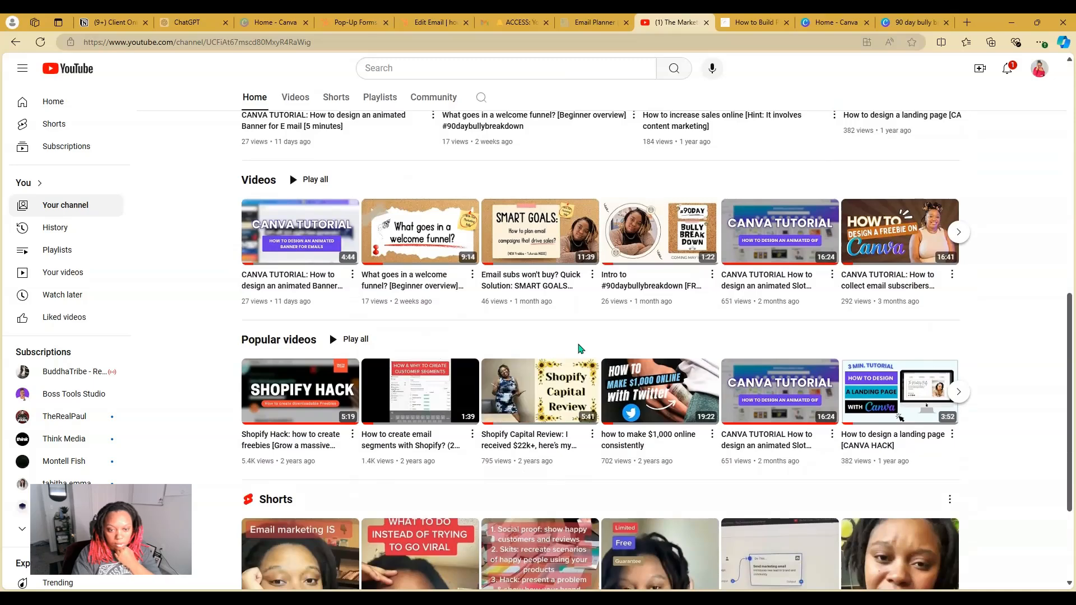
mouse_move(549, 305)
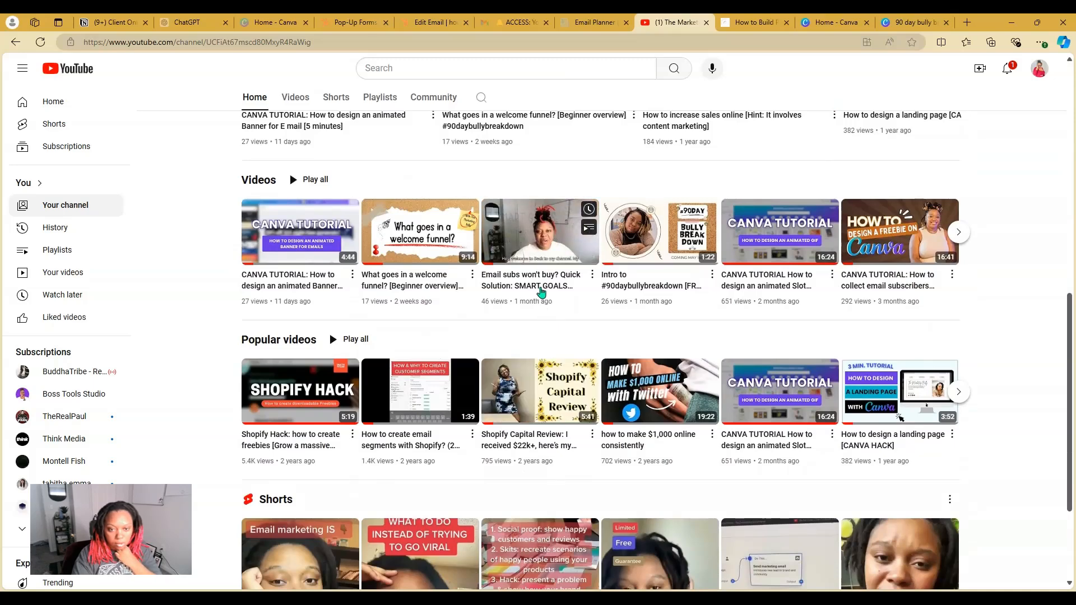
scroll(551, 310, up, 5)
click(295, 117)
scroll(925, 313, down, 3)
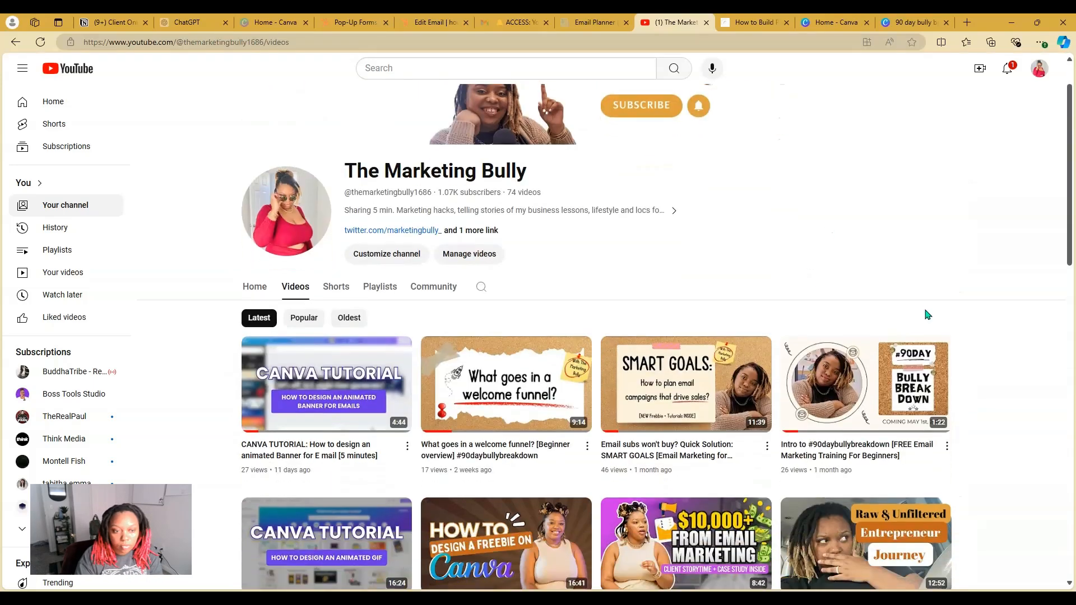
mouse_move(931, 317)
scroll(973, 312, down, 1)
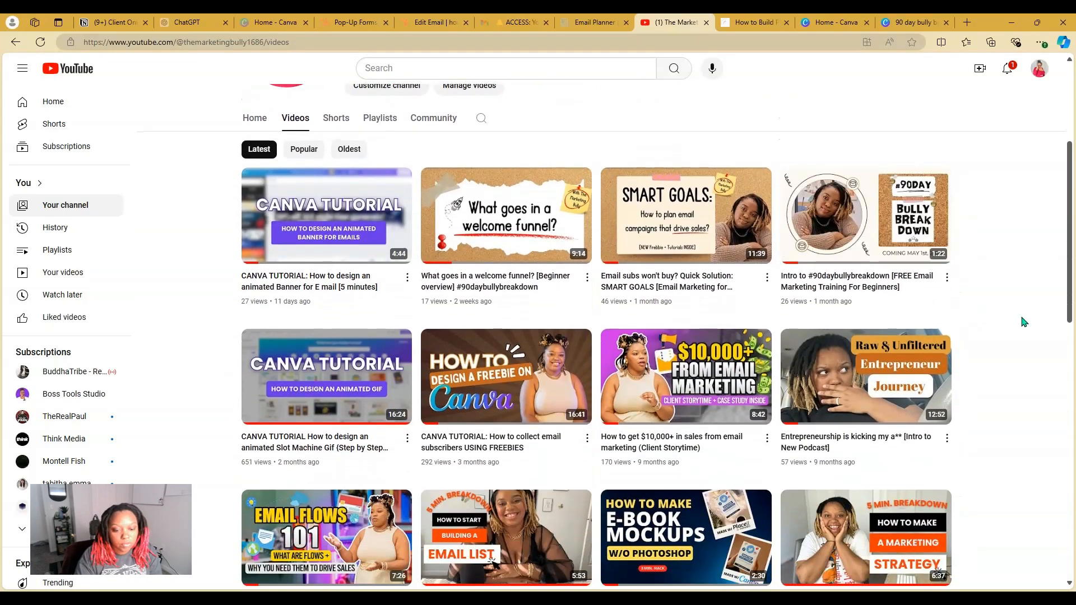
scroll(1023, 328, down, 4)
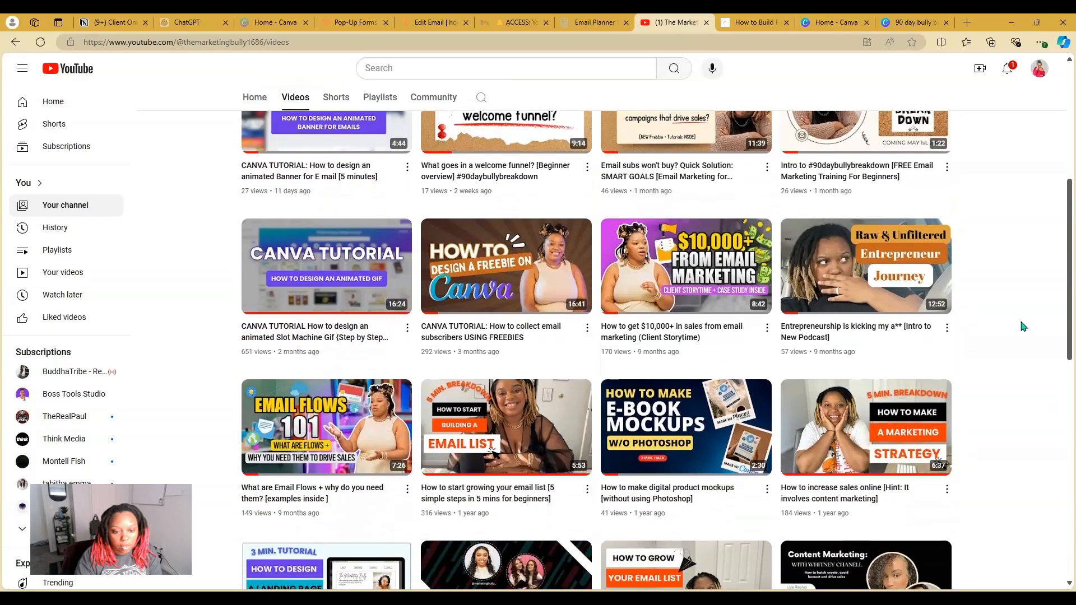
scroll(1023, 332, down, 5)
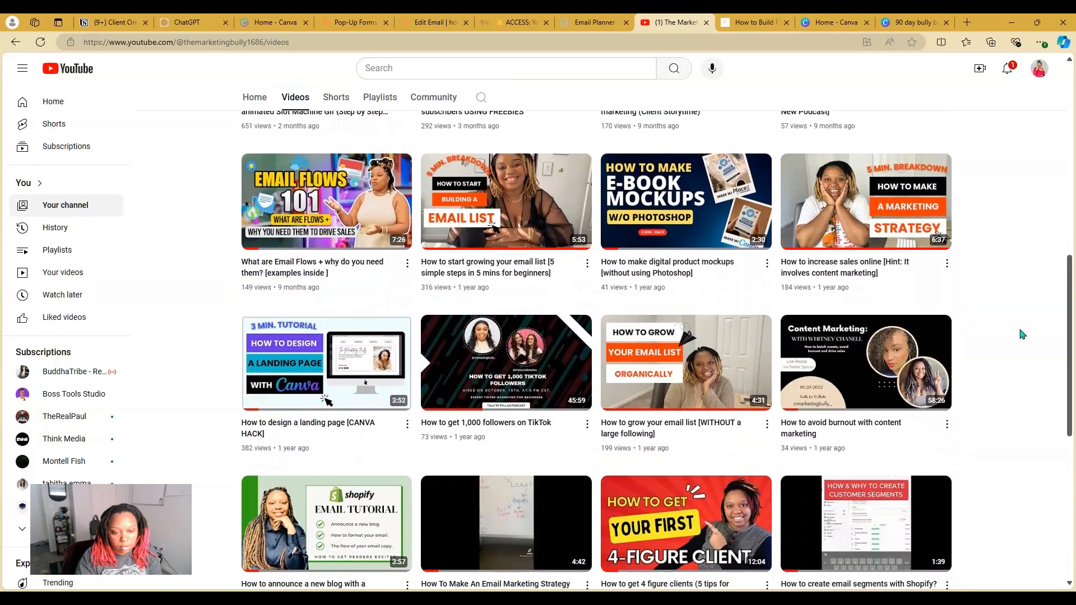
scroll(1023, 339, up, 6)
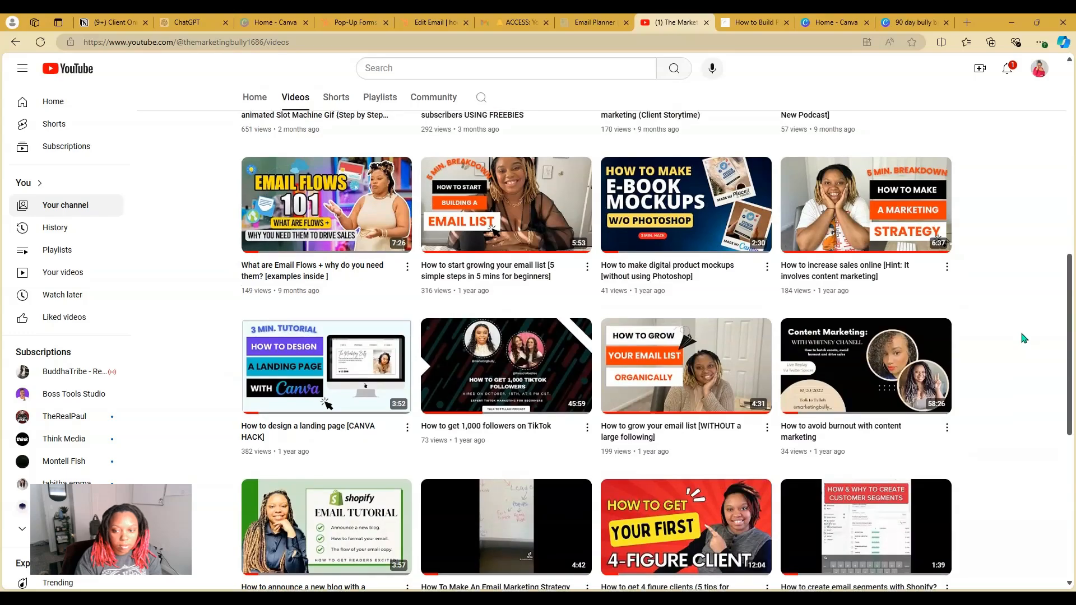
scroll(723, 264, up, 3)
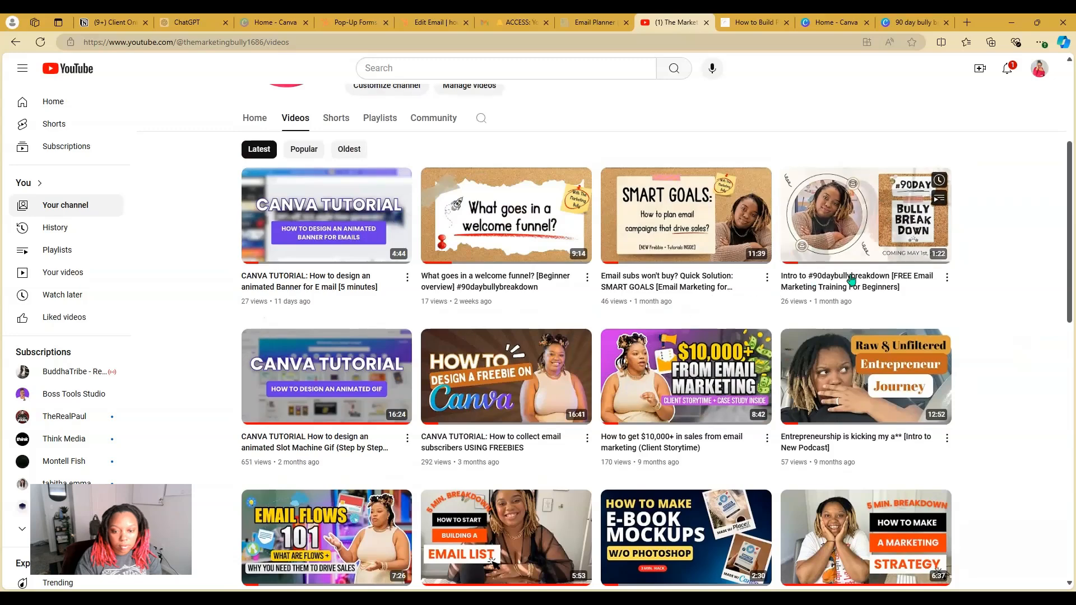
- Open the welcome funnel video and copy its web address from the address bar
click(522, 289)
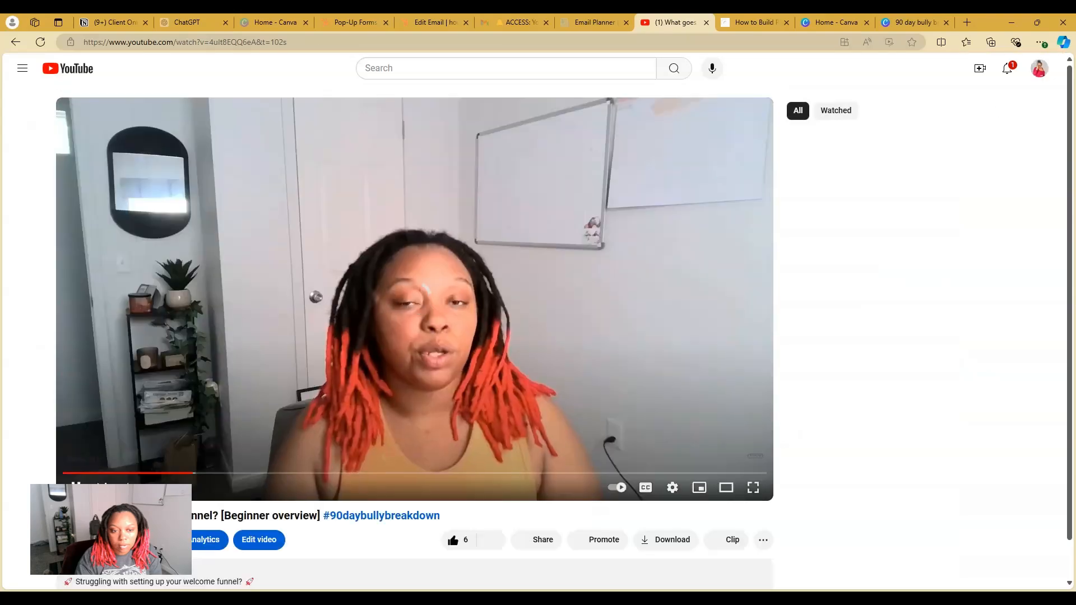
drag(187, 474, 10, 473)
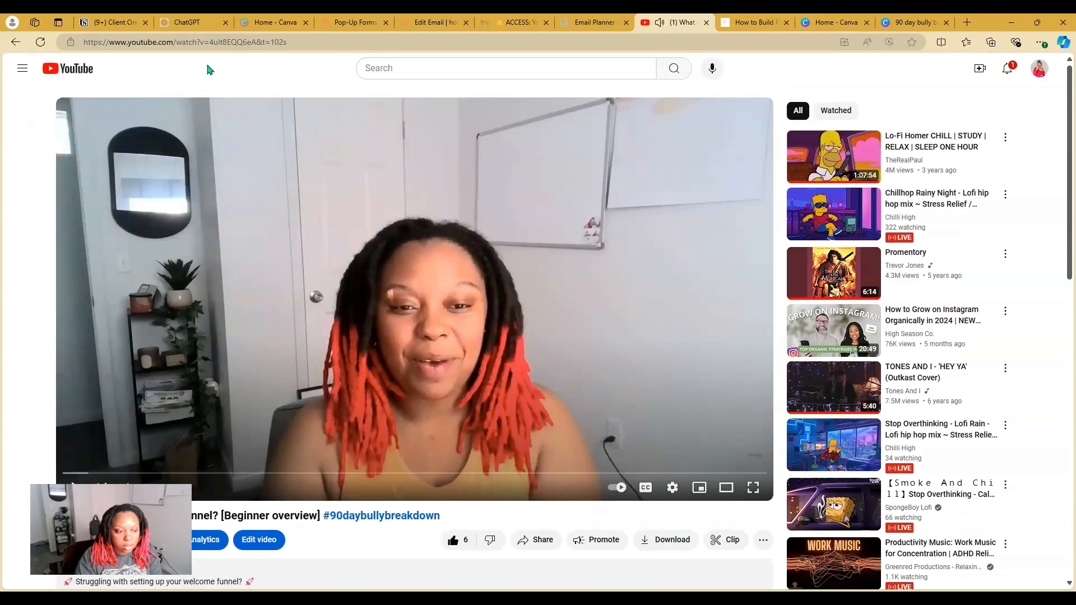
click(211, 45)
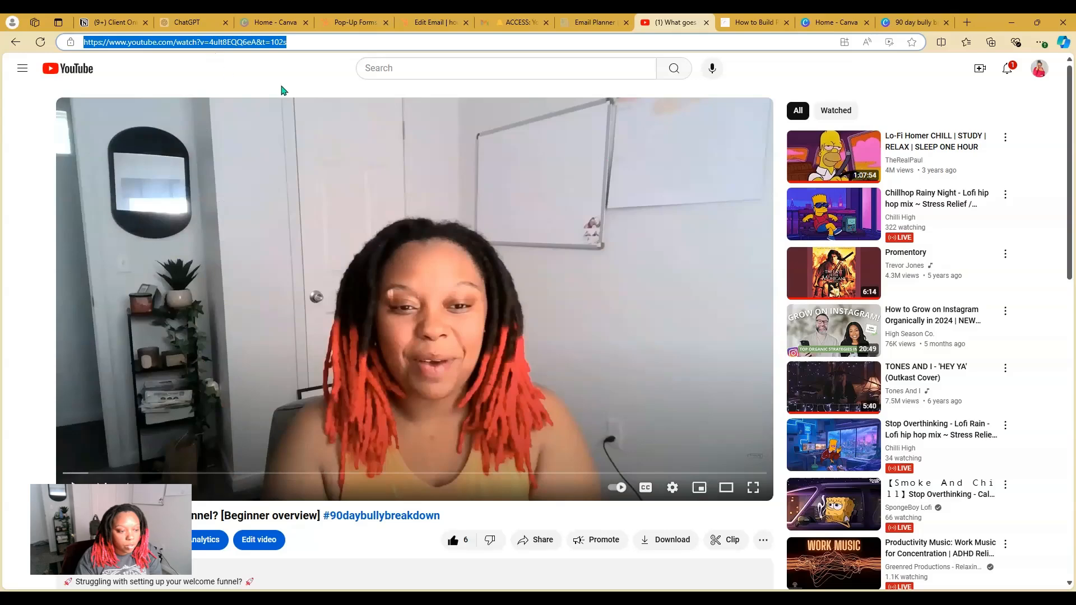
click(374, 21)
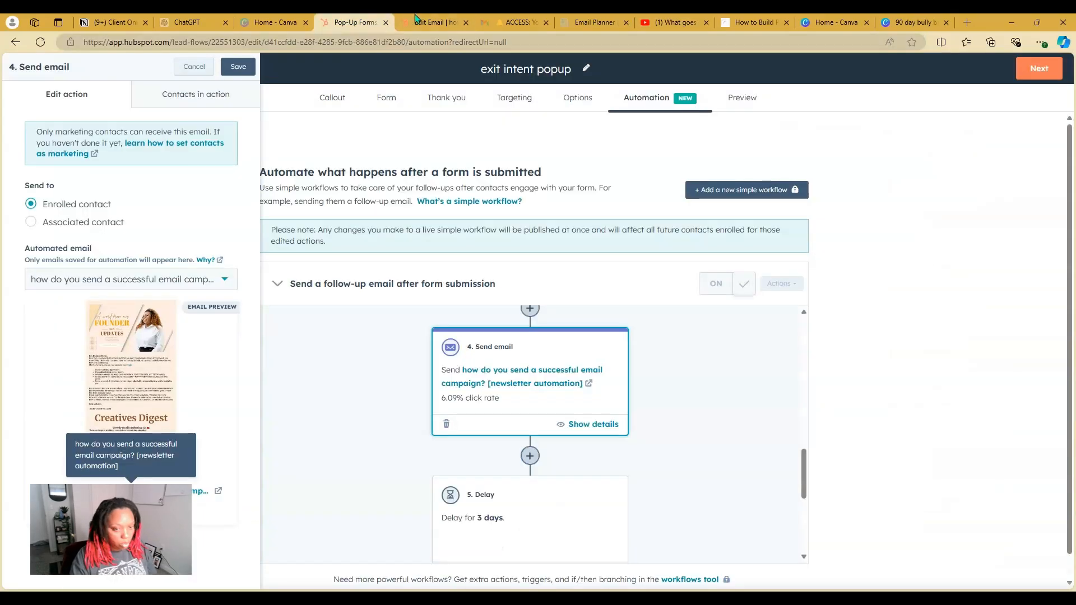
- Set the second card's Enjoy Video button link to the copied YouTube video URL
click(426, 21)
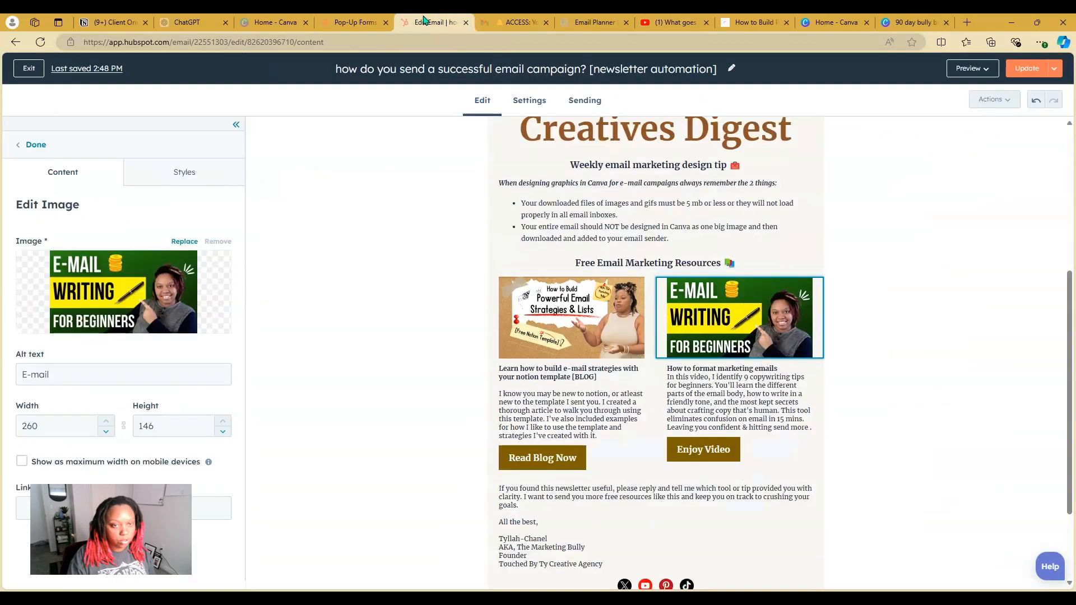
click(715, 402)
click(721, 450)
drag(189, 329, 0, 288)
text(https://www.youtube.com/watch?v=4uIt8EQQ6eA&t=102s)
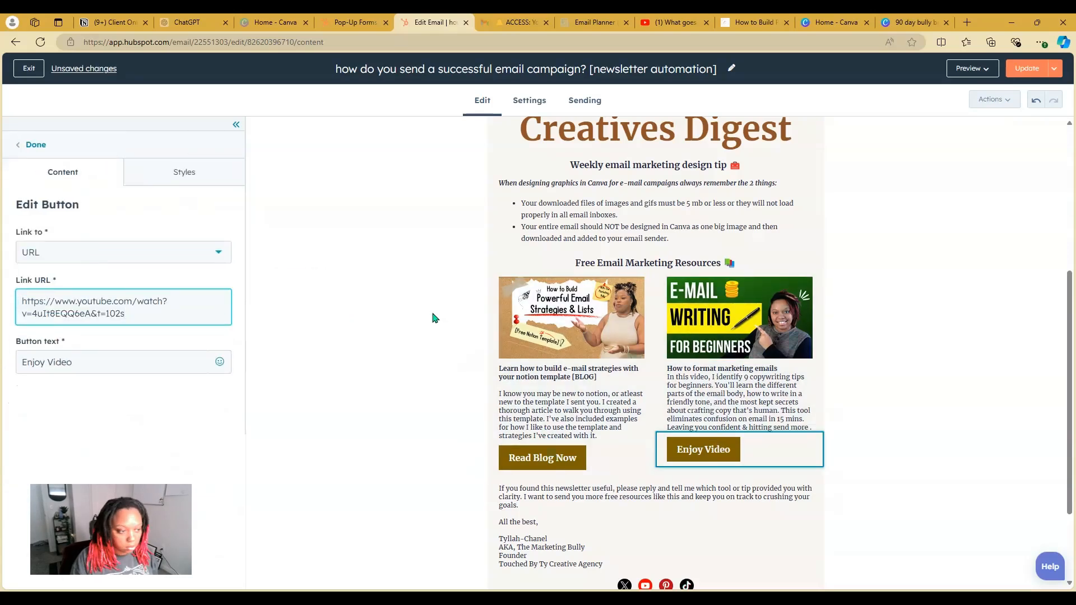
click(761, 327)
- Replace the second card's E-MAIL WRITING image with the welcome funnel thumbnail
click(761, 326)
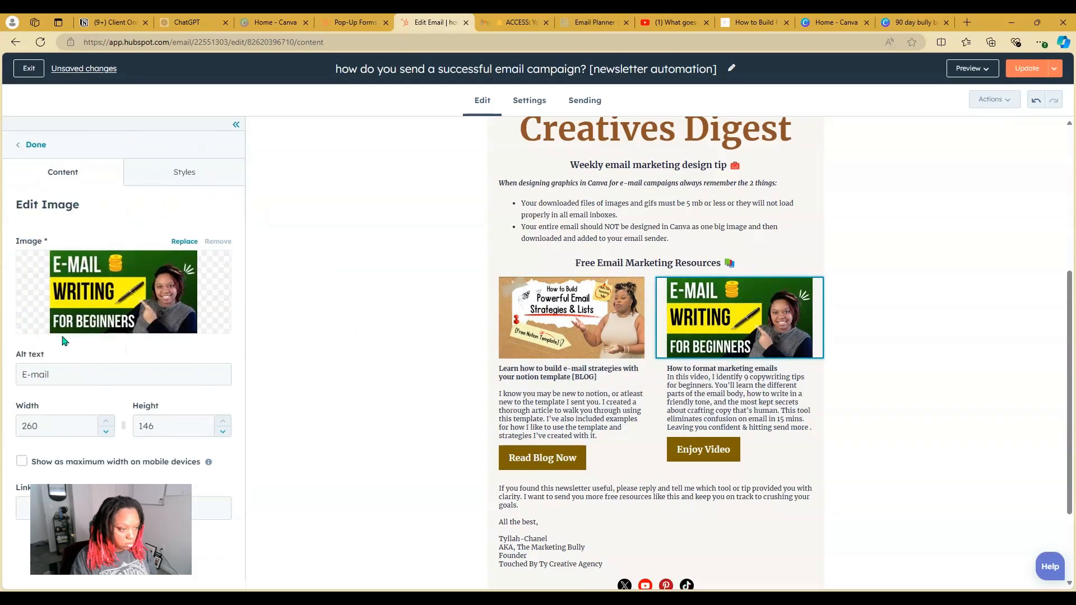
click(111, 508)
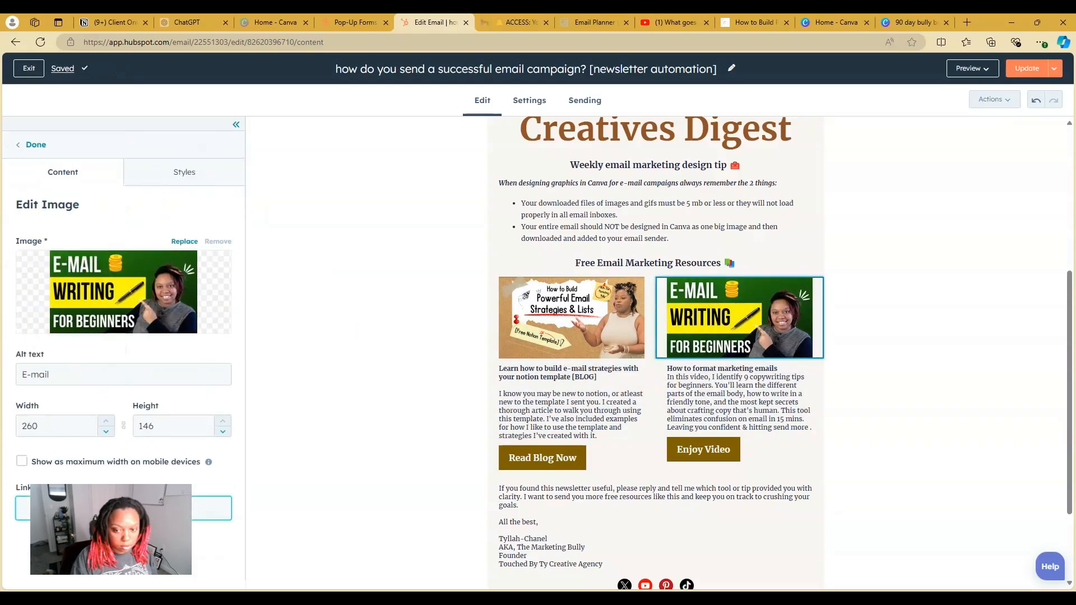
click(120, 293)
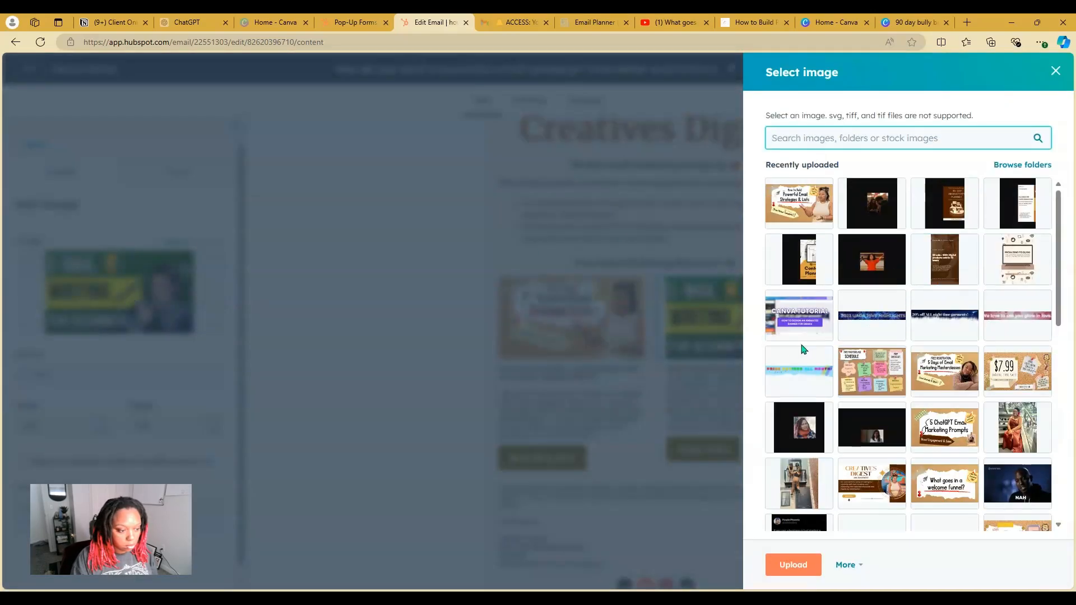
click(946, 474)
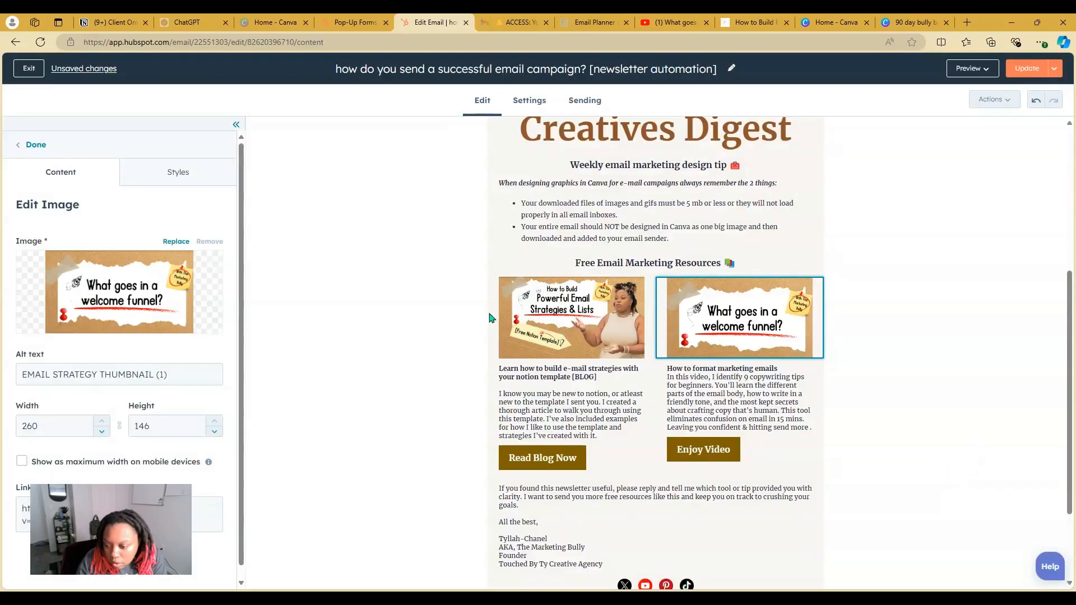
- Replace the heading 'How to format marketing emails' with 'Learn how to plan and create a welcome funnel! [Youtube]'
click(734, 398)
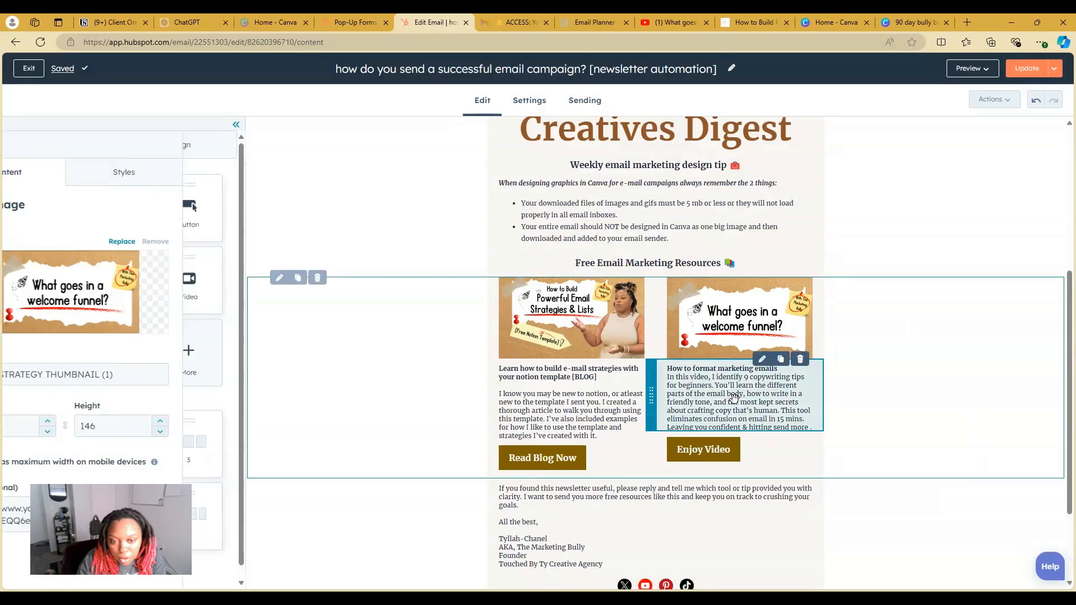
click(735, 397)
click(783, 370)
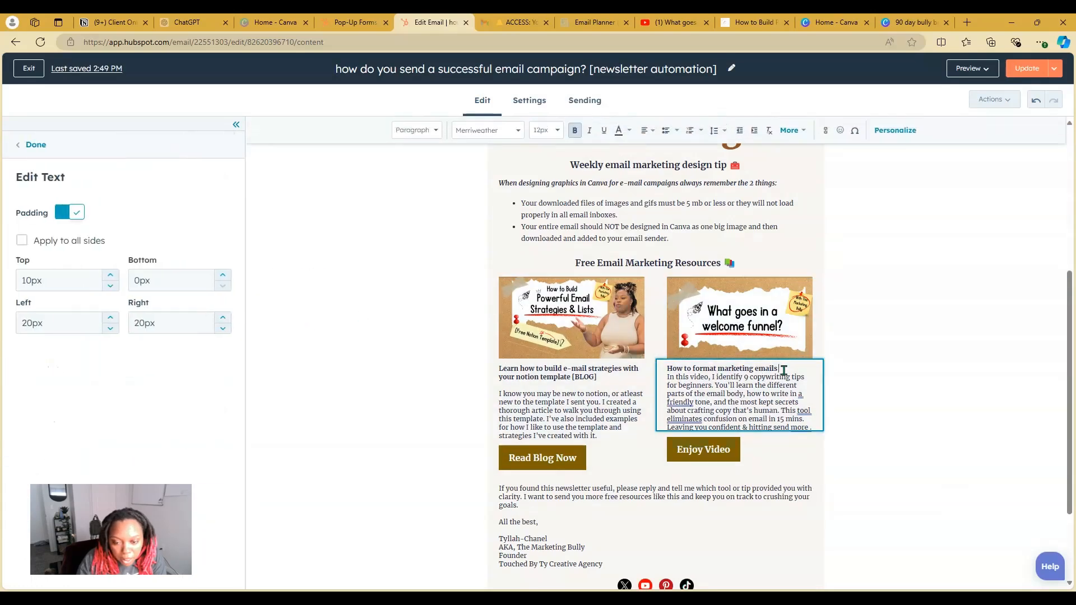
key(Return)
drag(784, 368, 653, 373)
click(666, 21)
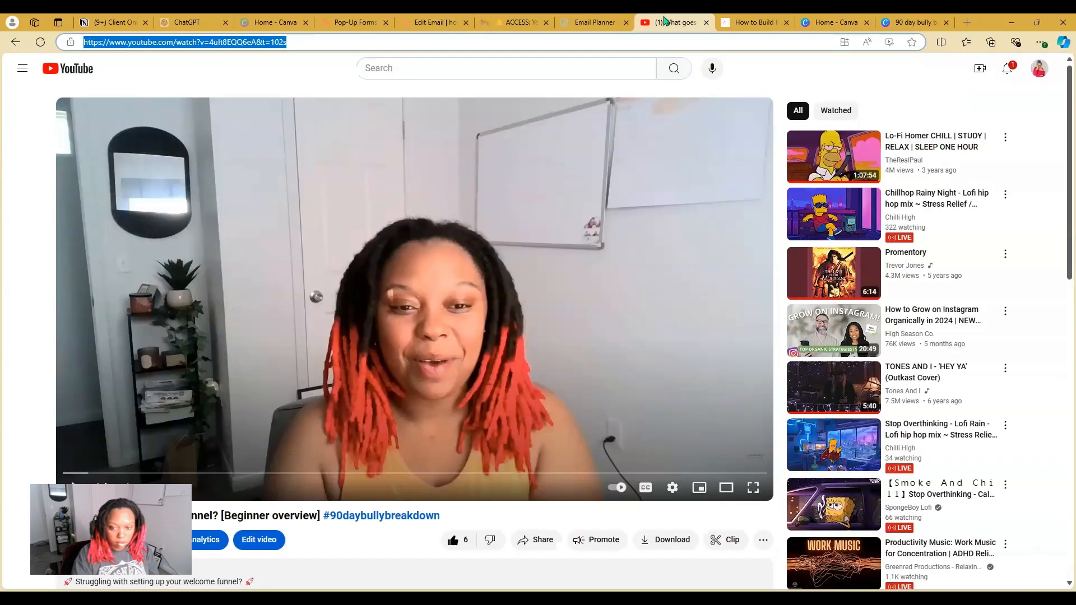
click(420, 26)
text(Lea)
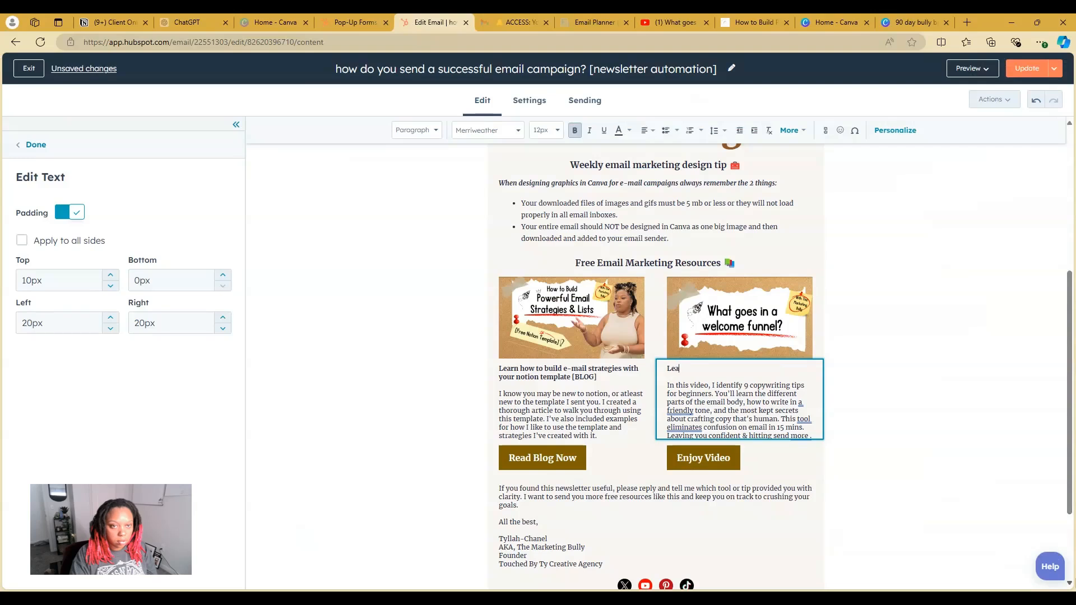
text(rn how to plan an)
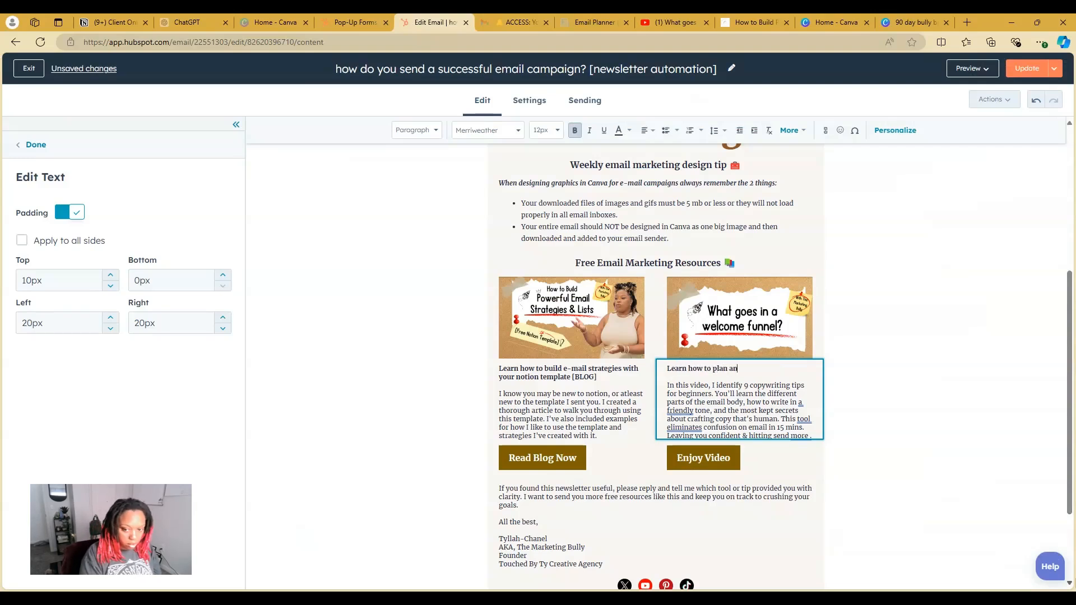
text(d create a welcome funnel)
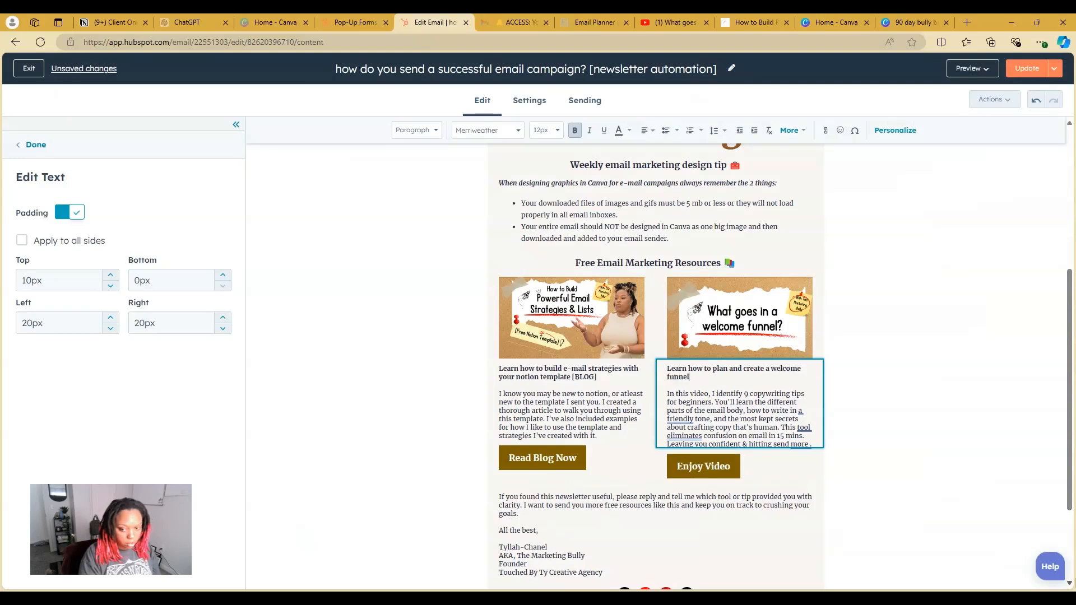
text(@)
key(BackSpace)
text(! [Youtube Wal)
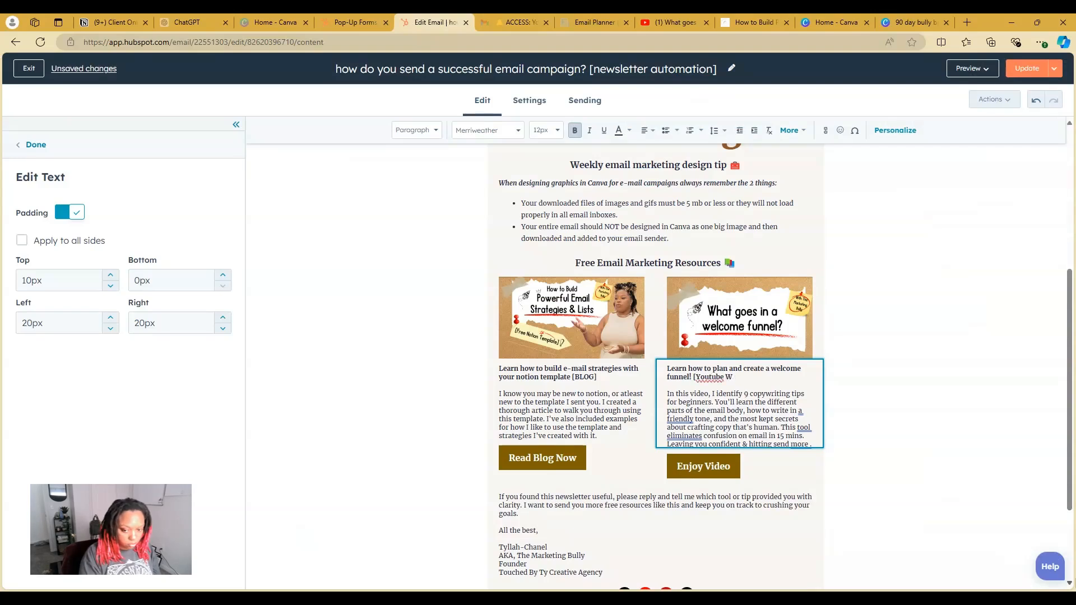
click(675, 22)
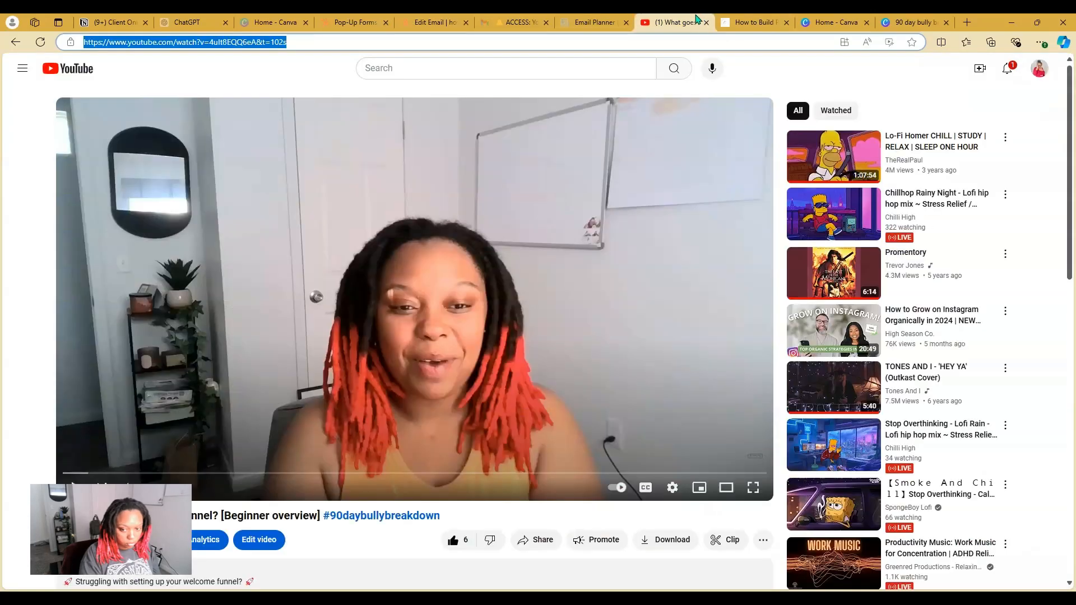
click(498, 18)
click(424, 20)
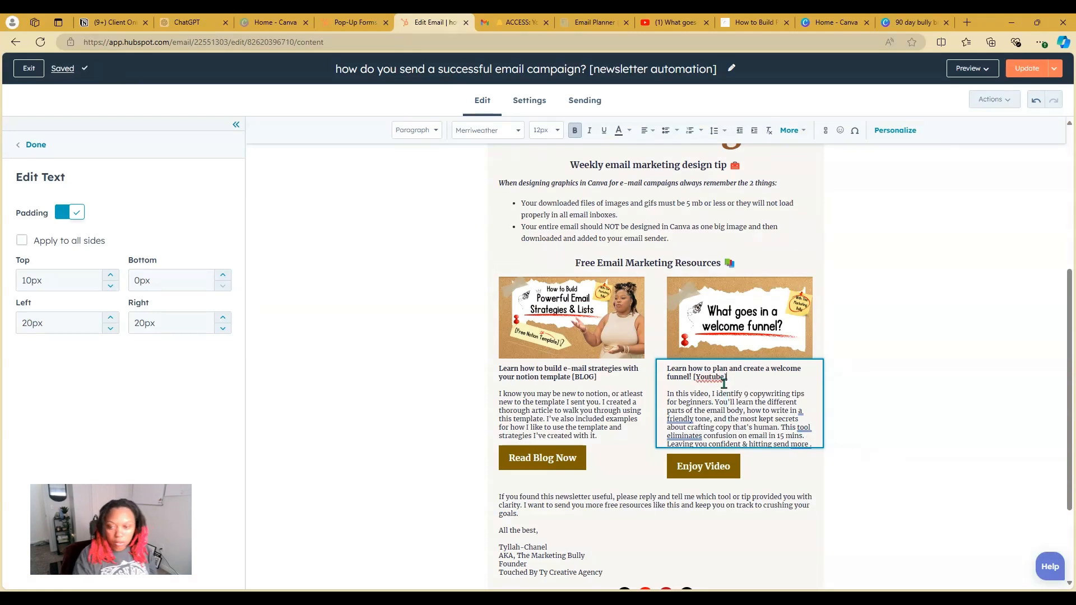
- Begin the video card's new description with 'I' and push the old text to a new paragraph
click(722, 422)
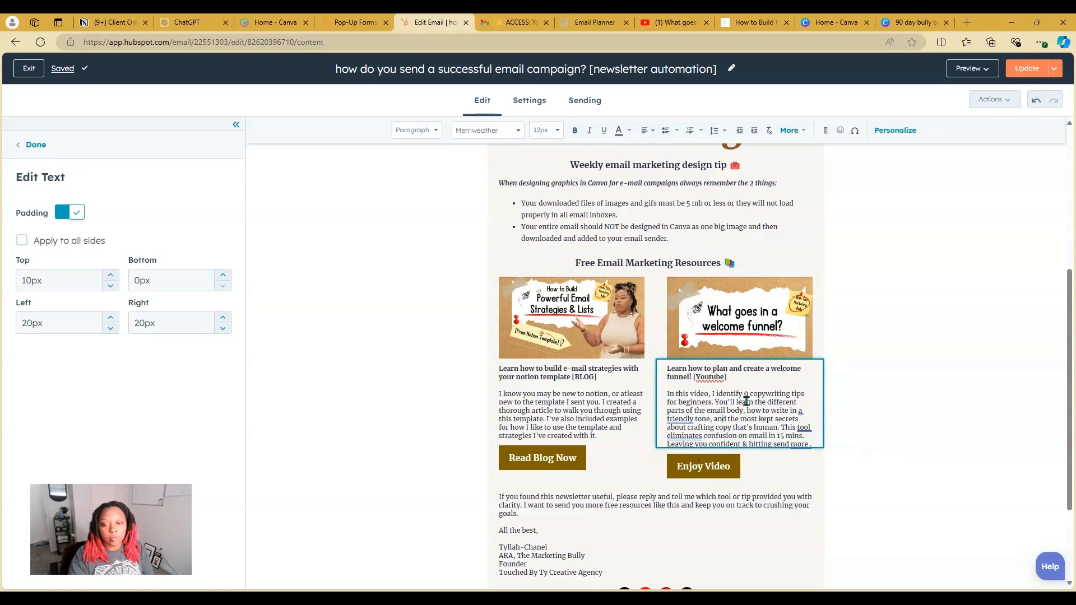
click(714, 395)
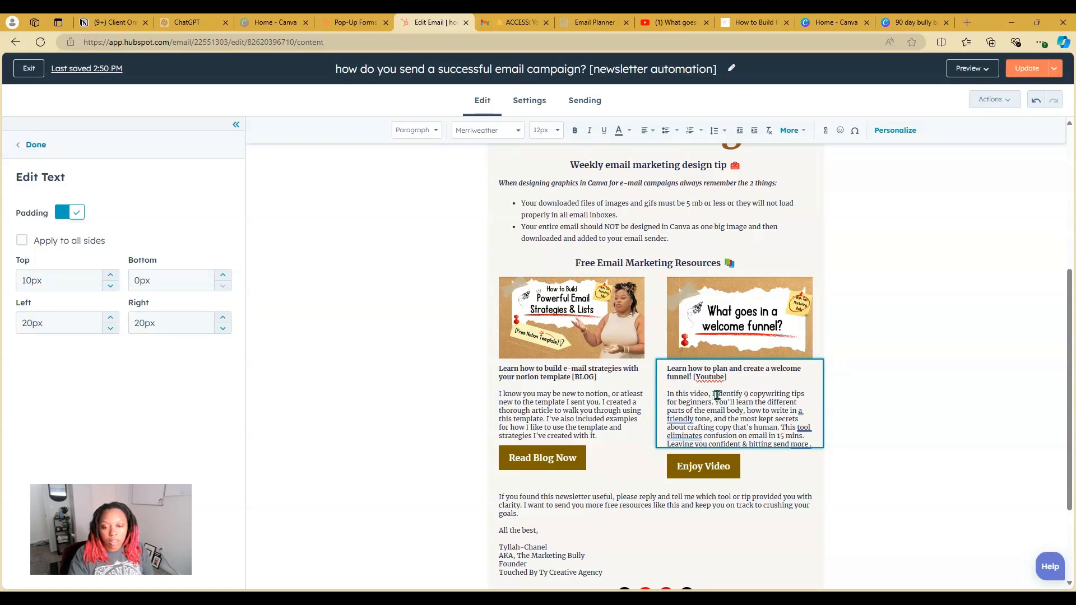
text(I)
text(re)
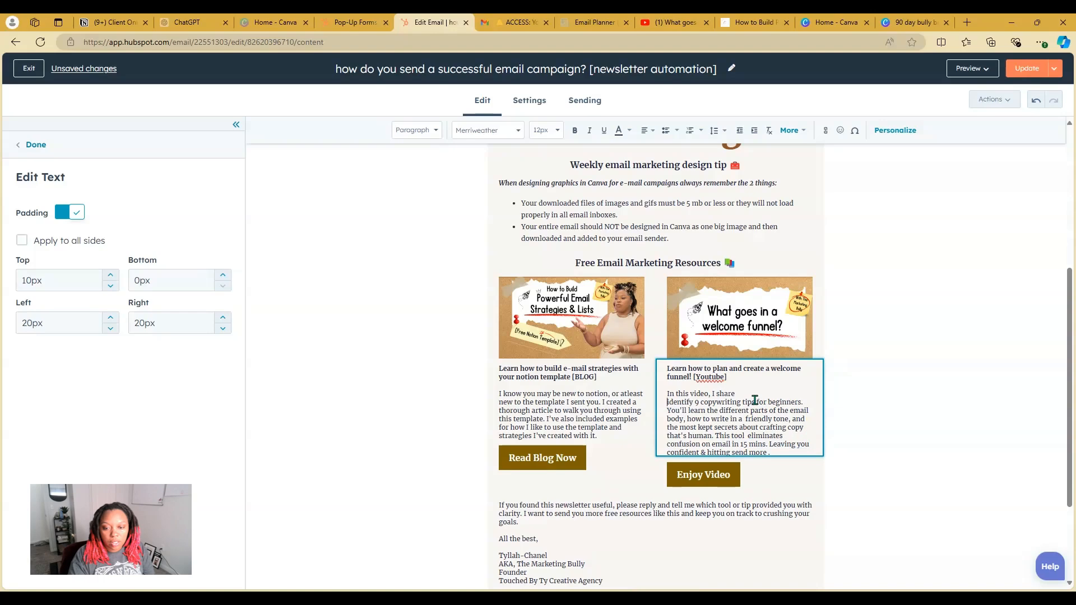
key(Return)
- Expand the welcome funnel video's YouTube description and select the paragraph about what the video covers
click(680, 22)
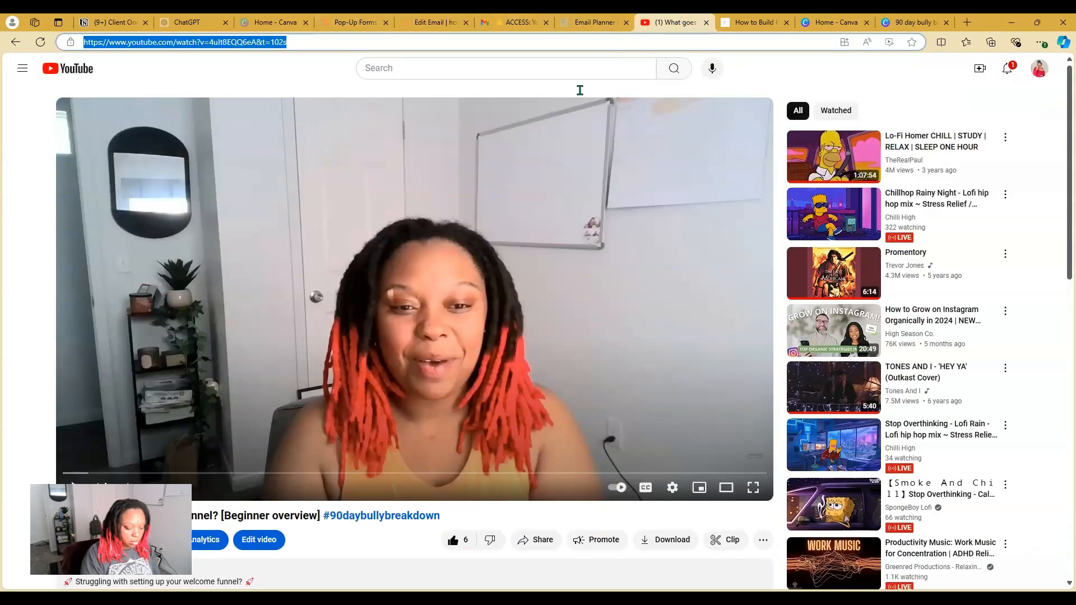
scroll(442, 341, down, 6)
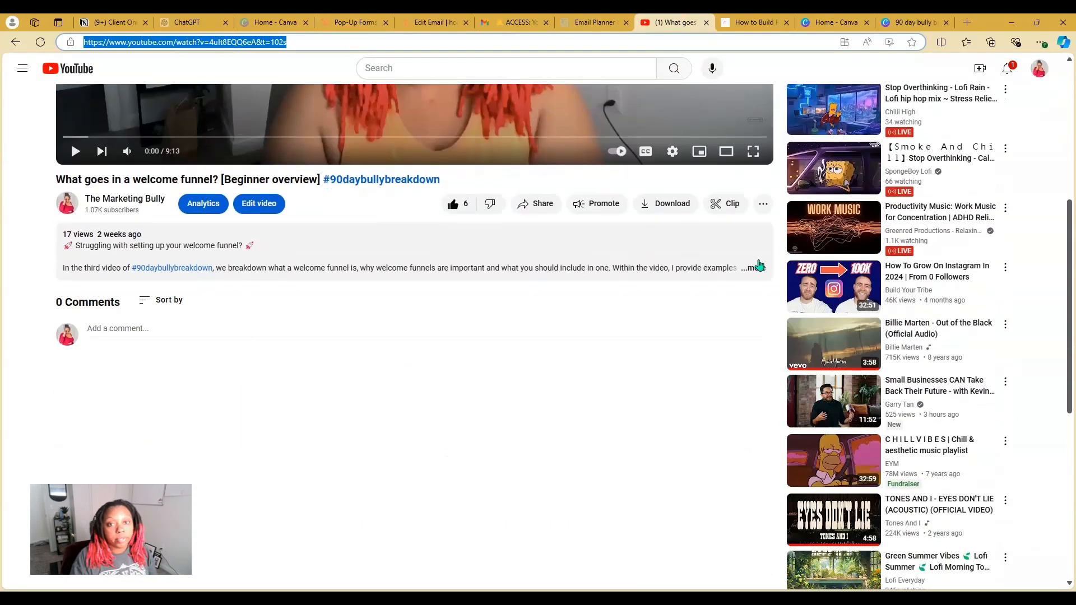
click(754, 268)
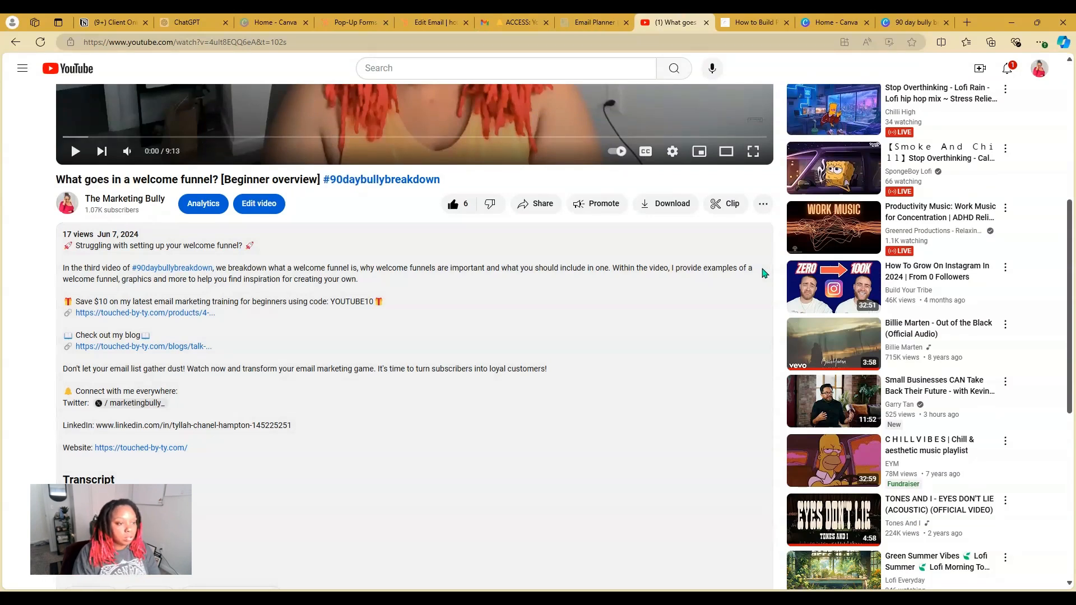
drag(380, 284, 221, 274)
key(ctrl+c)
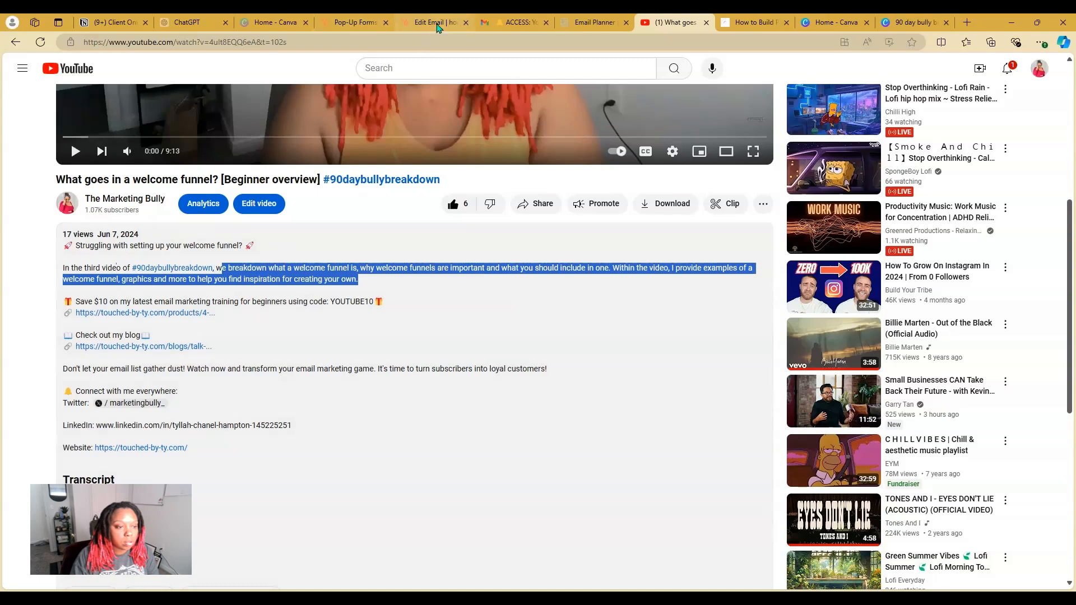
click(429, 22)
- Paste the YouTube paragraph into the video card's description and tidy it to read 'I breakdown what a welcome funnel is…'
click(775, 397)
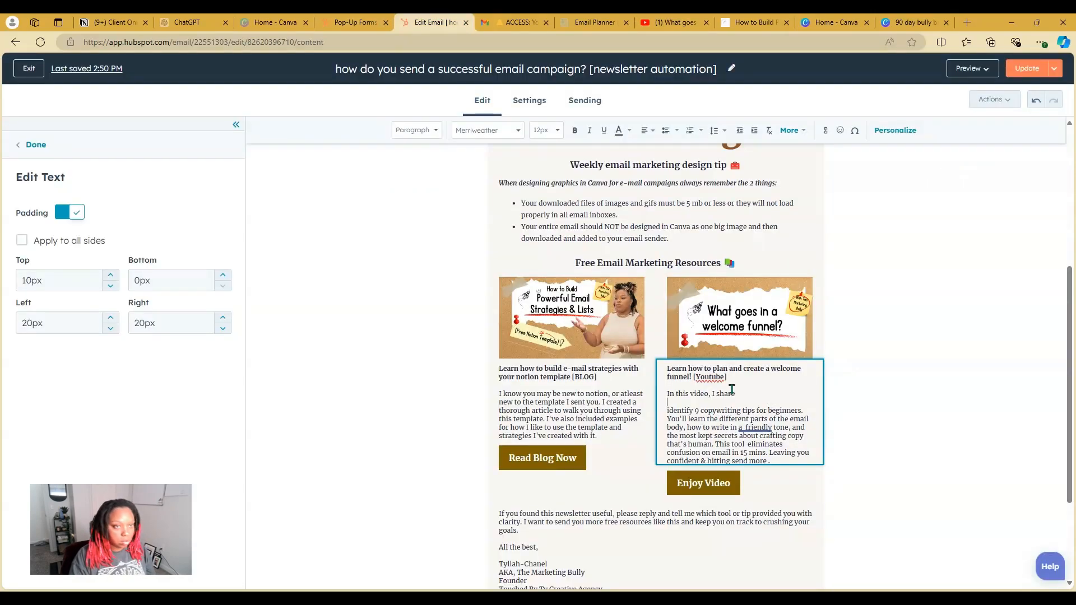
key(ctrl+v)
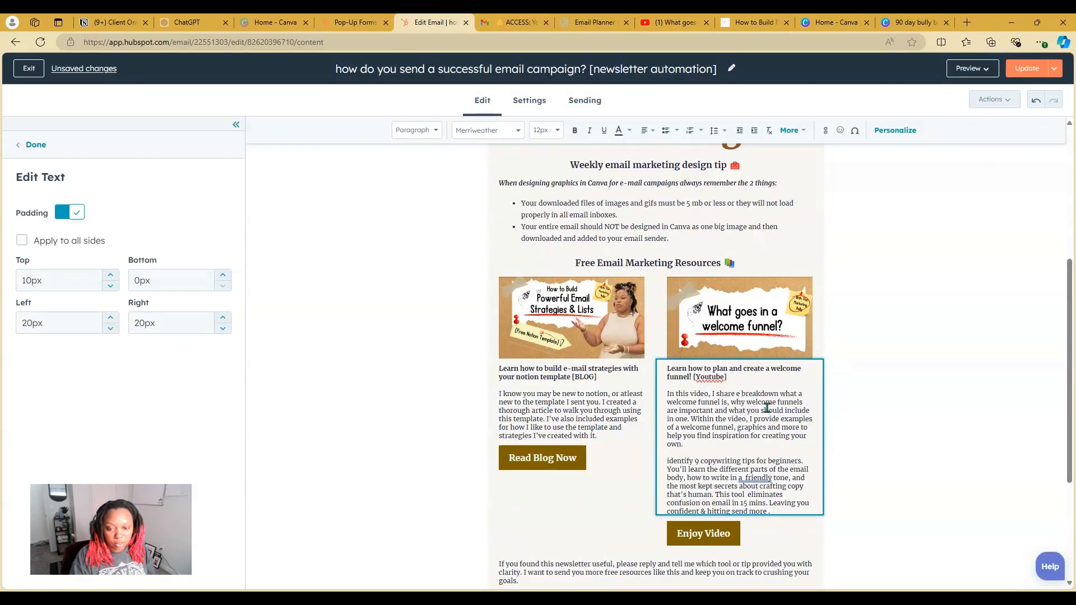
key(BackSpace)
text(a)
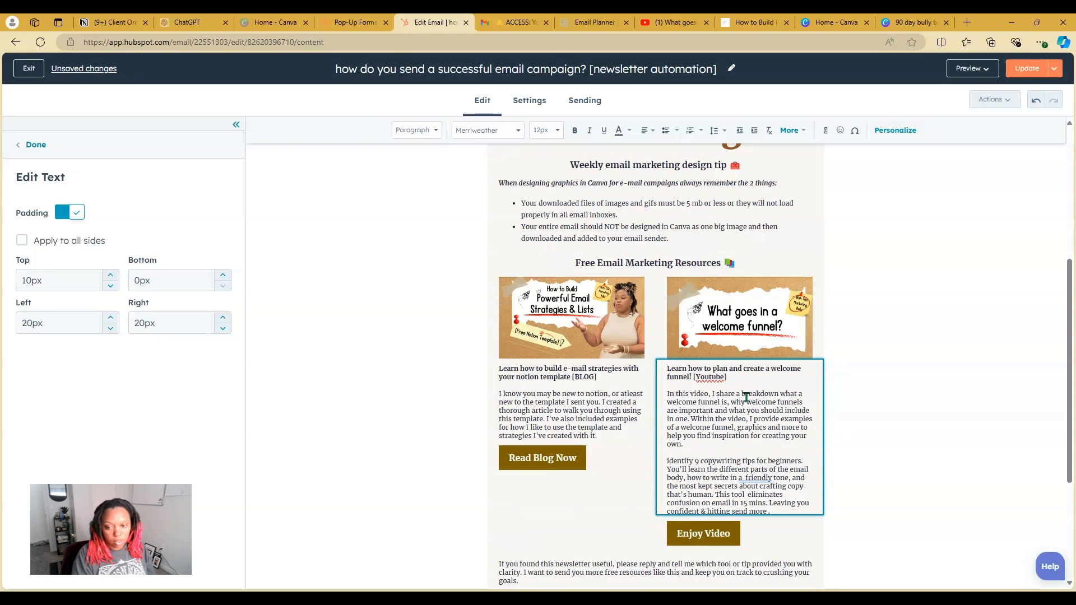
drag(736, 394, 783, 404)
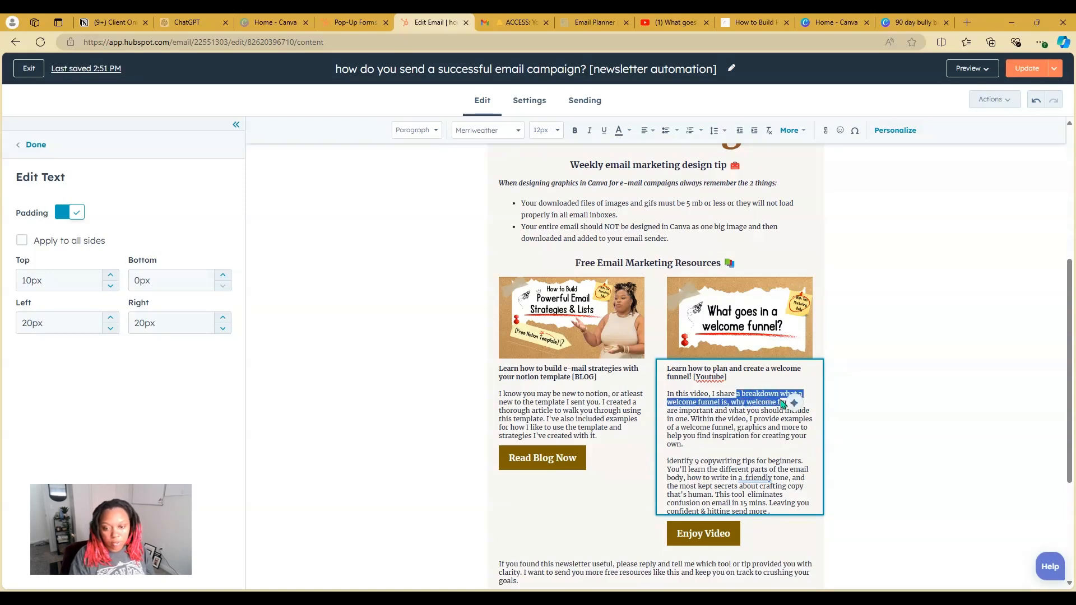
click(785, 403)
drag(720, 394, 741, 393)
key(BackSpace)
key(BackSpace)
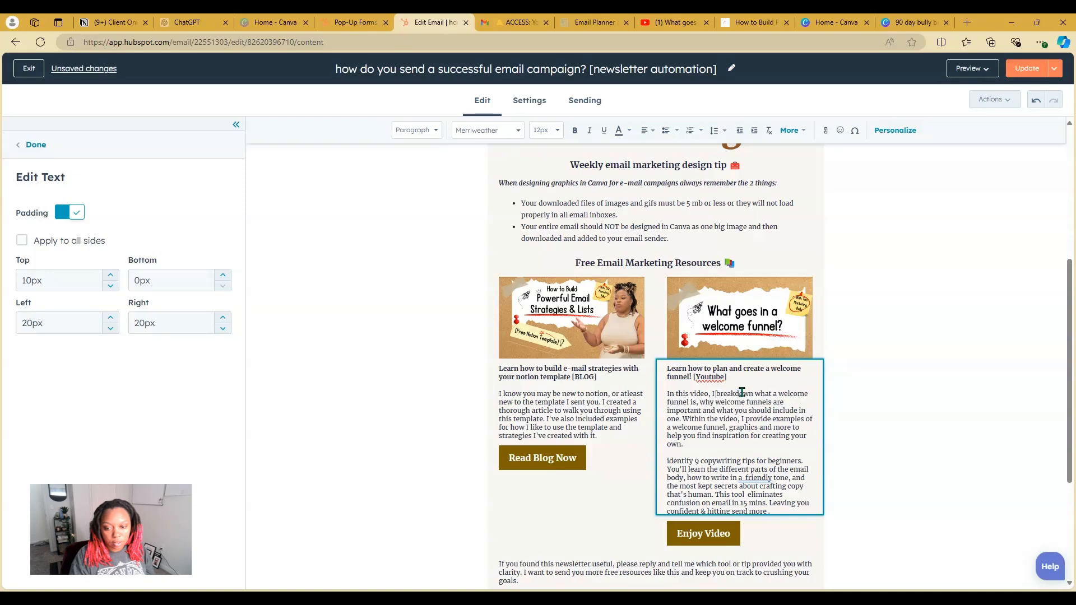
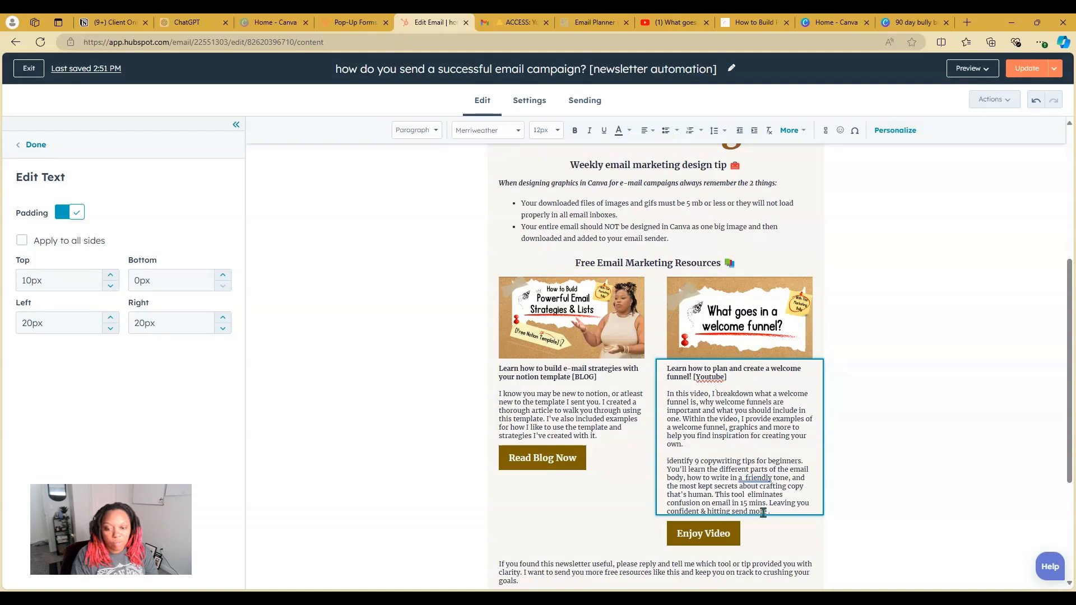
- Delete the copywriting-tips paragraph and make the blurb open 'I broke down what a welcome funnel is'
drag(779, 511, 655, 455)
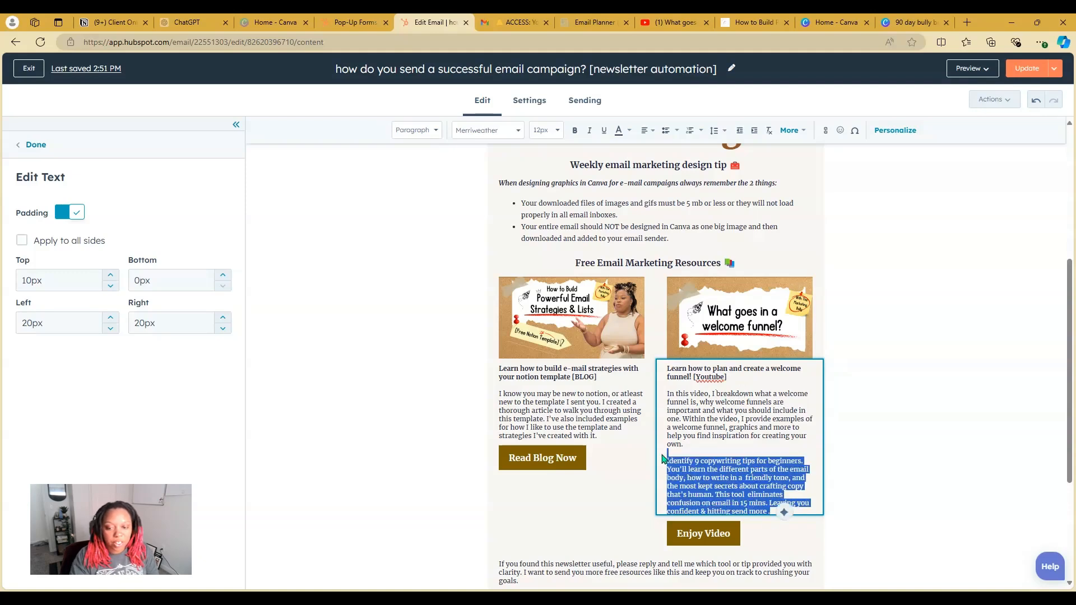
key(BackSpace)
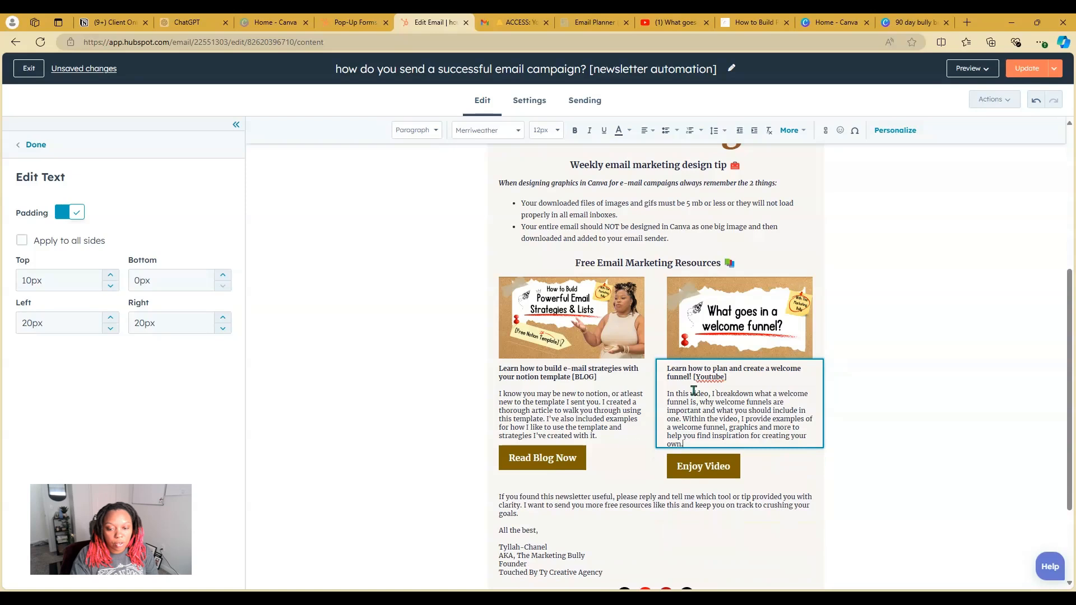
click(715, 421)
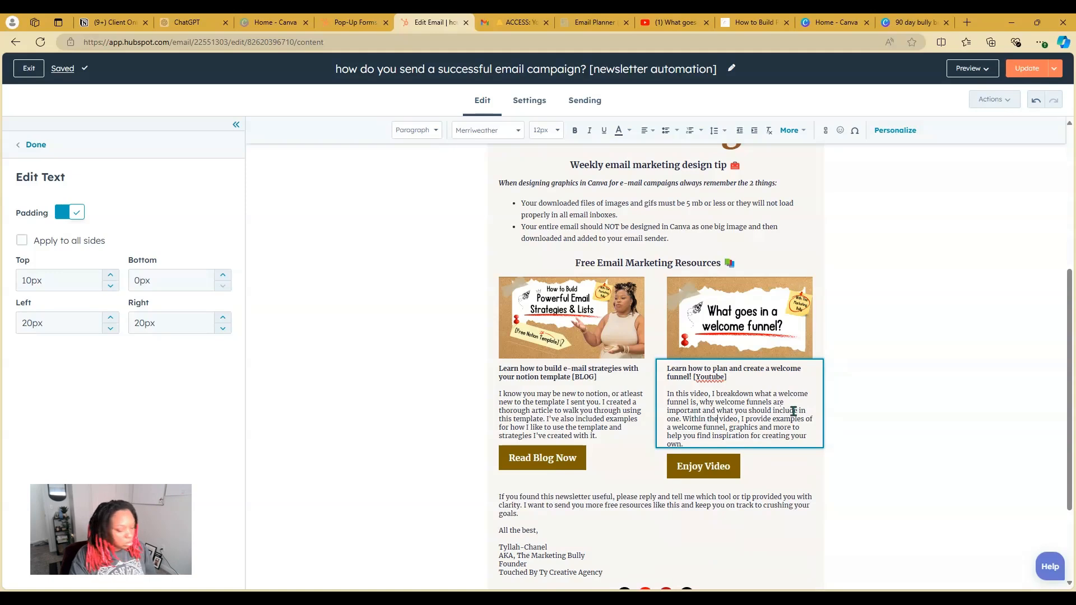
drag(670, 396, 710, 394)
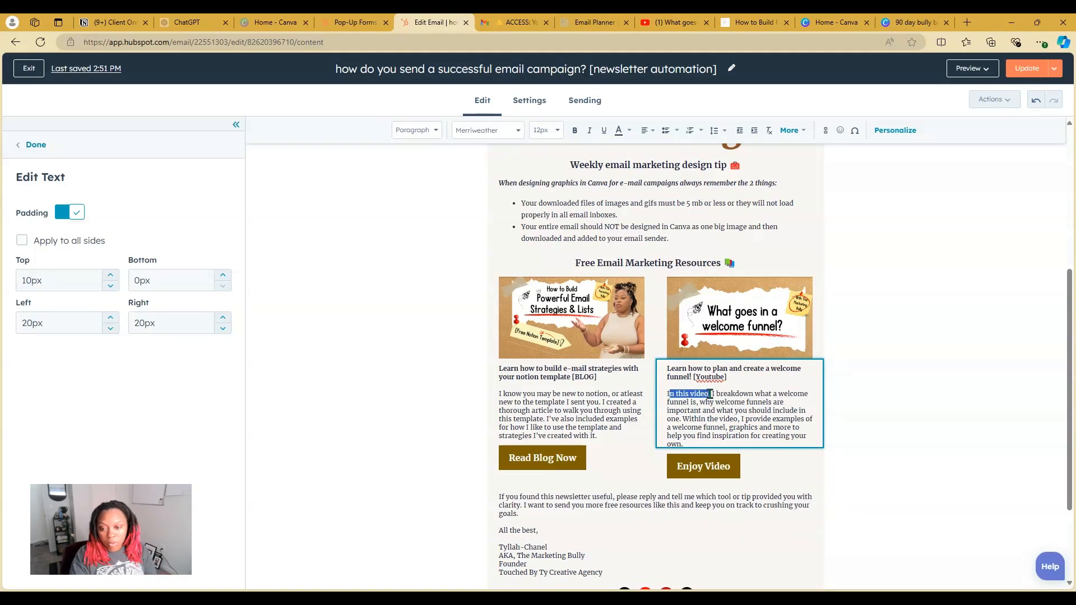
key(BackSpace)
key(BackSpace)
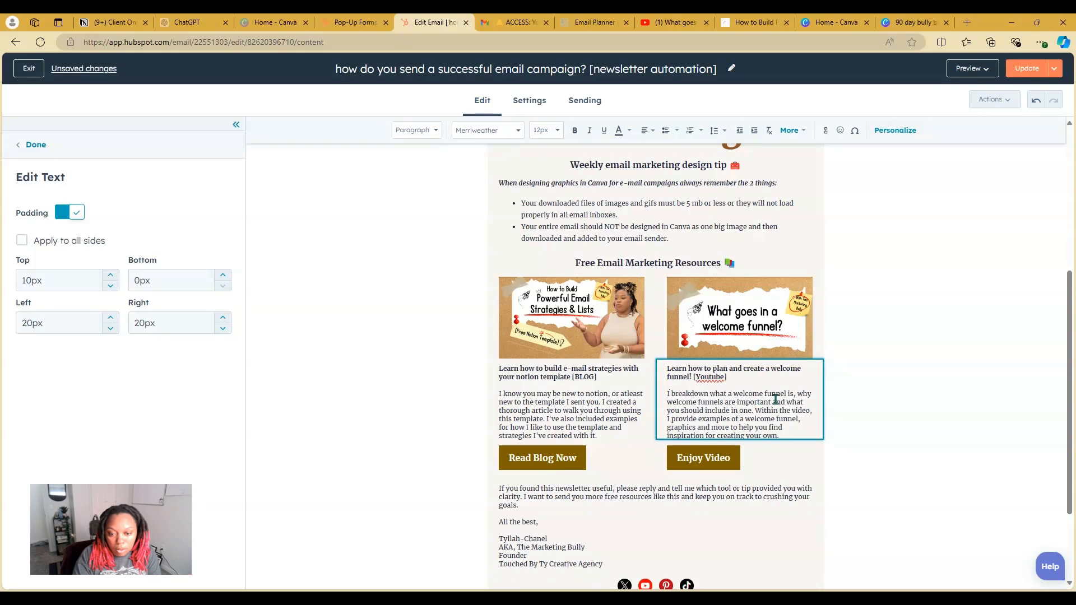
click(687, 395)
key(BackSpace)
key(BackSpace)
text(ok)
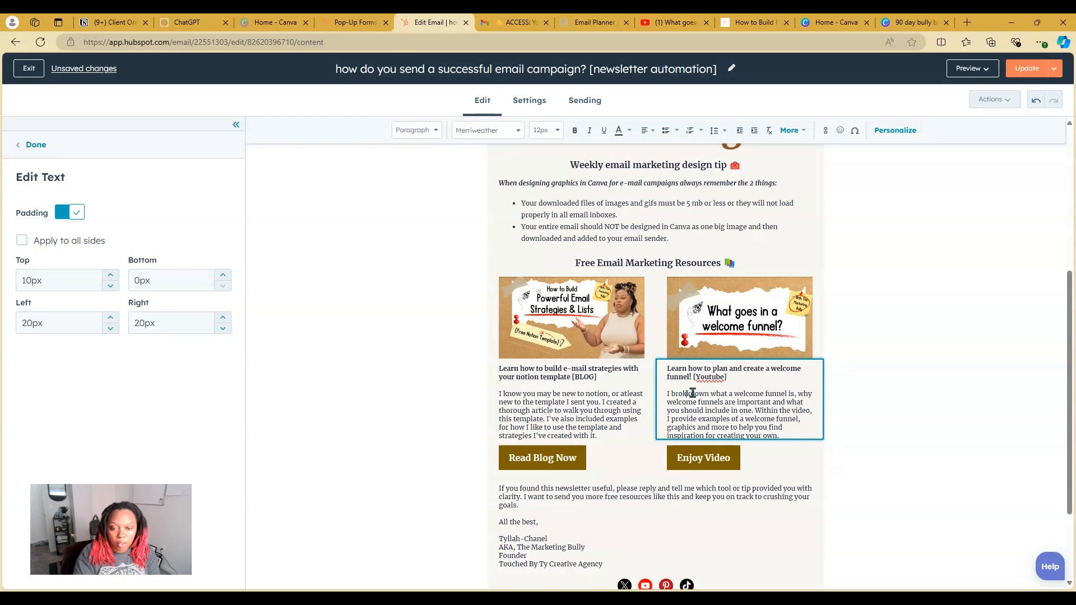
text(e)
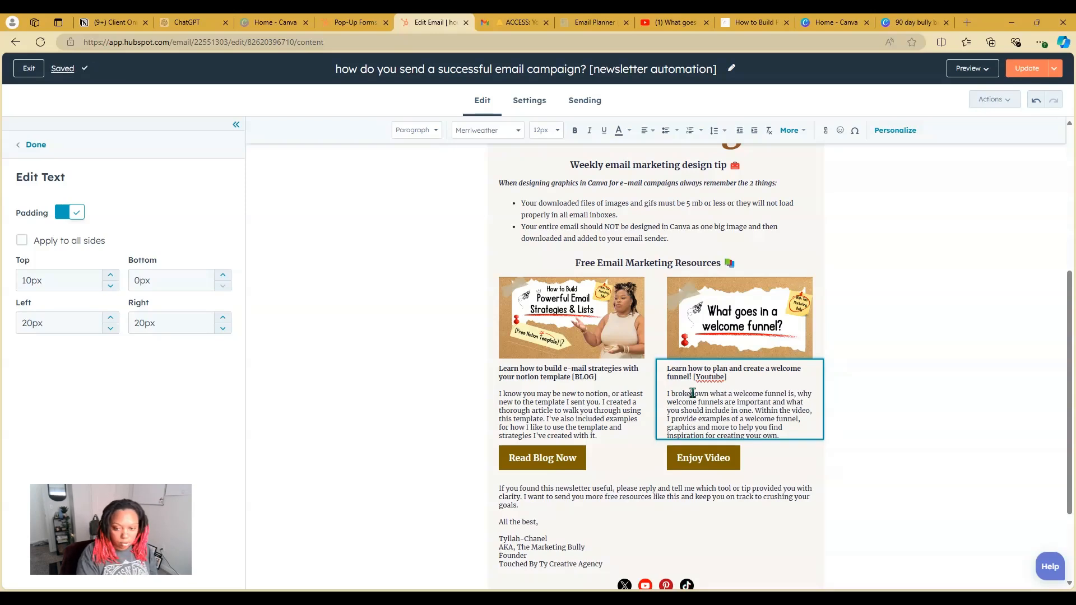
click(952, 448)
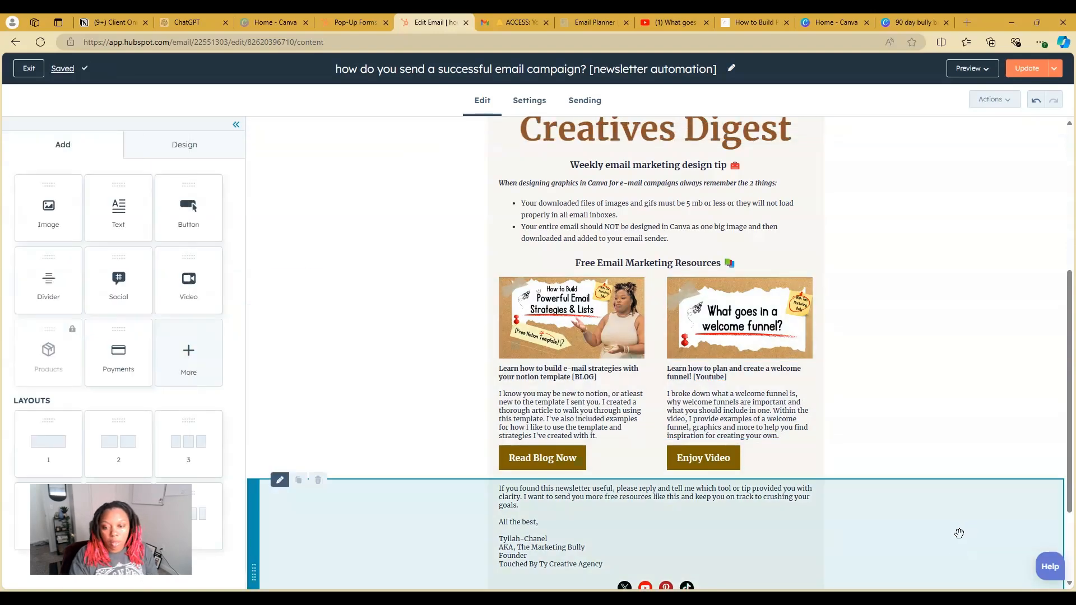
scroll(959, 533, down, 1)
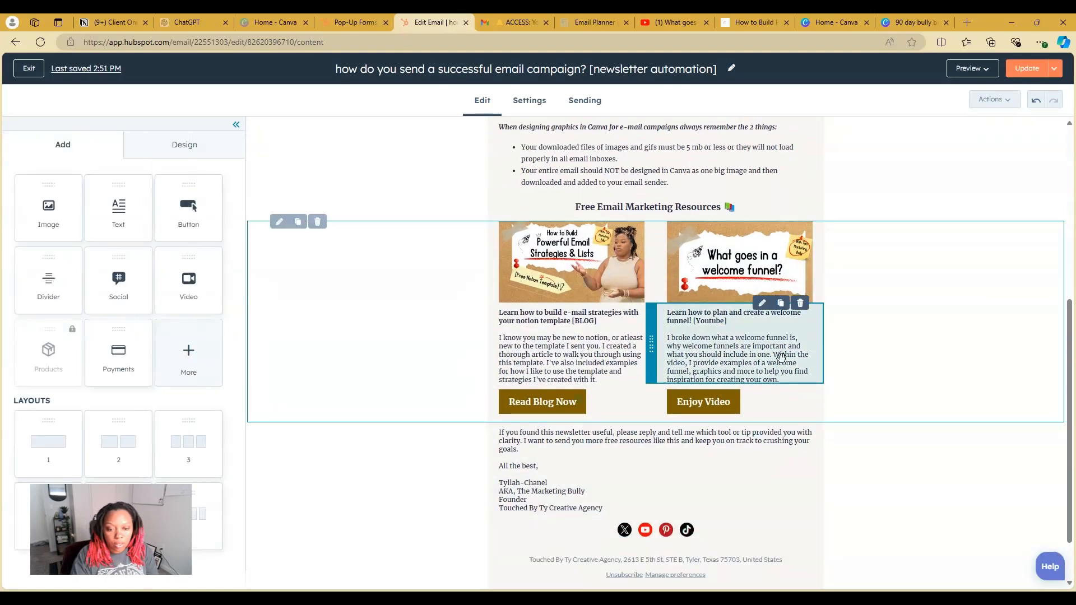
- Split the closing note so 'I want to send you more free resources…' starts its own paragraph
click(777, 356)
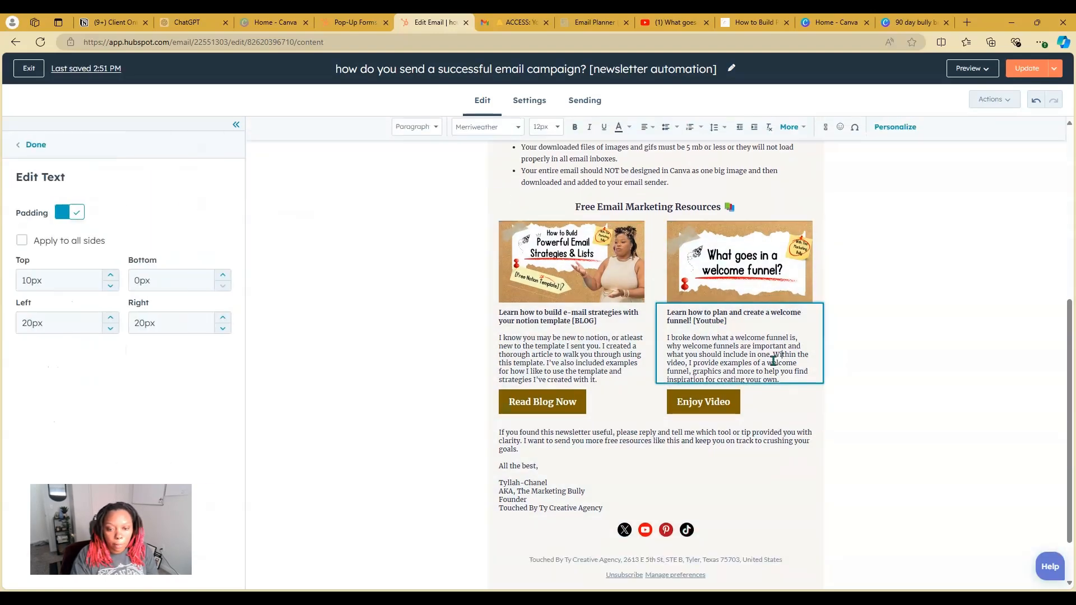
click(526, 462)
click(541, 439)
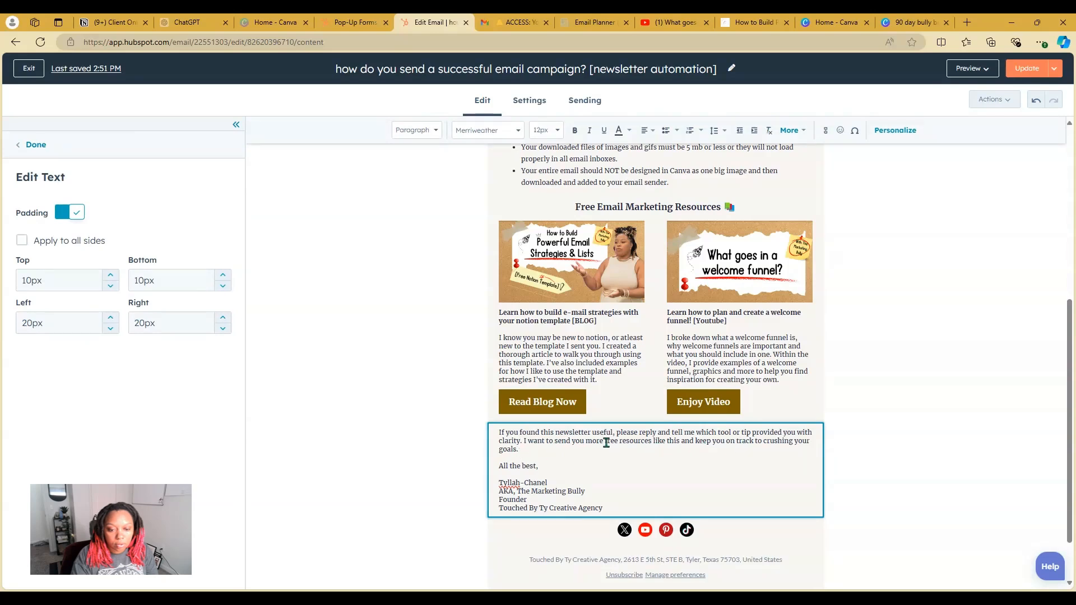
click(957, 494)
scroll(934, 192, down, 2)
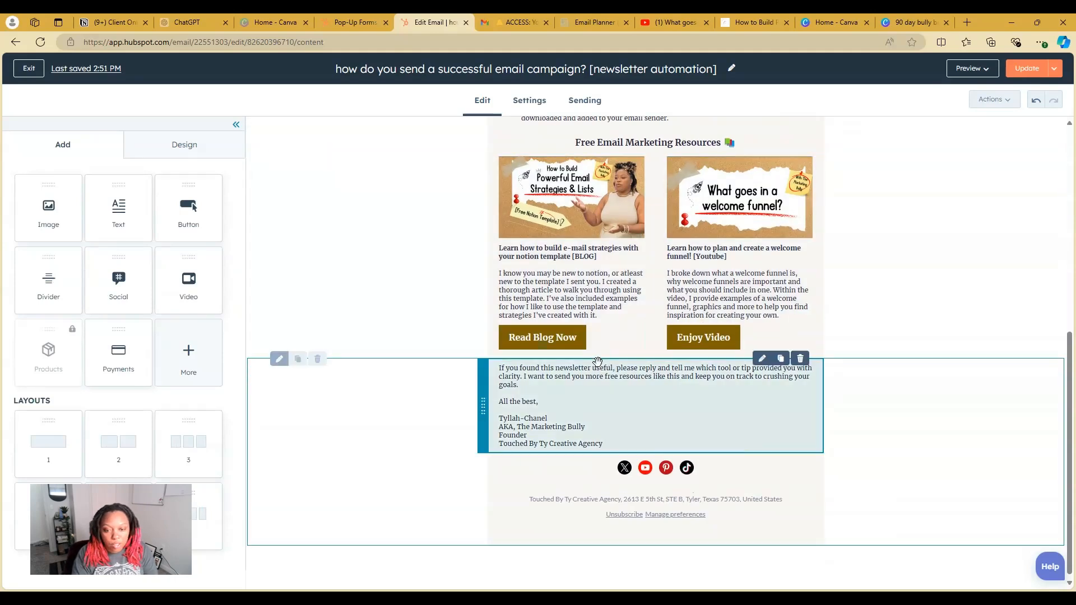
click(608, 392)
click(525, 377)
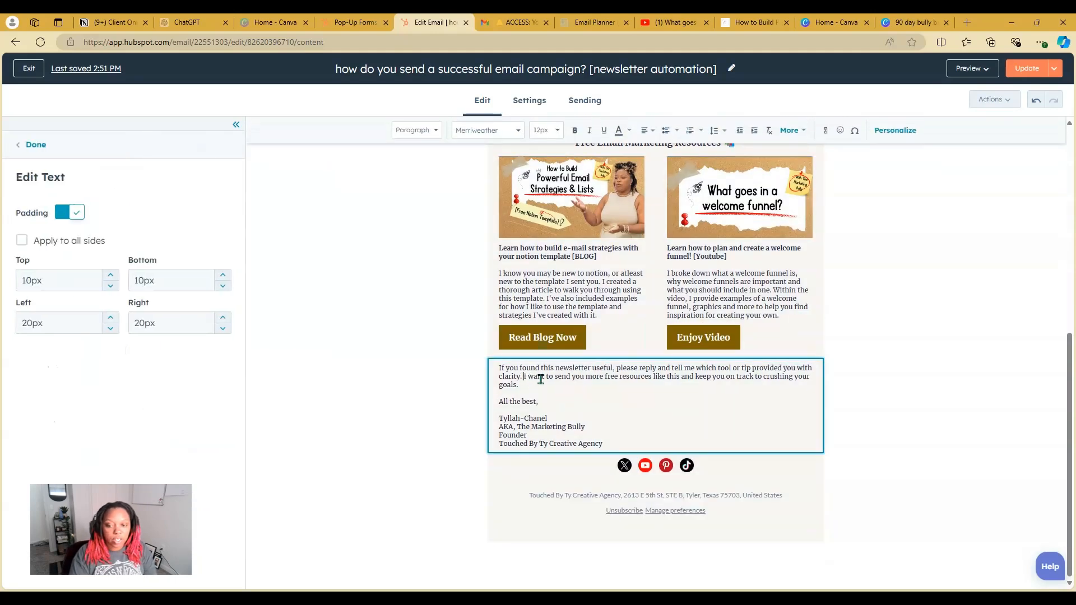
key(Return)
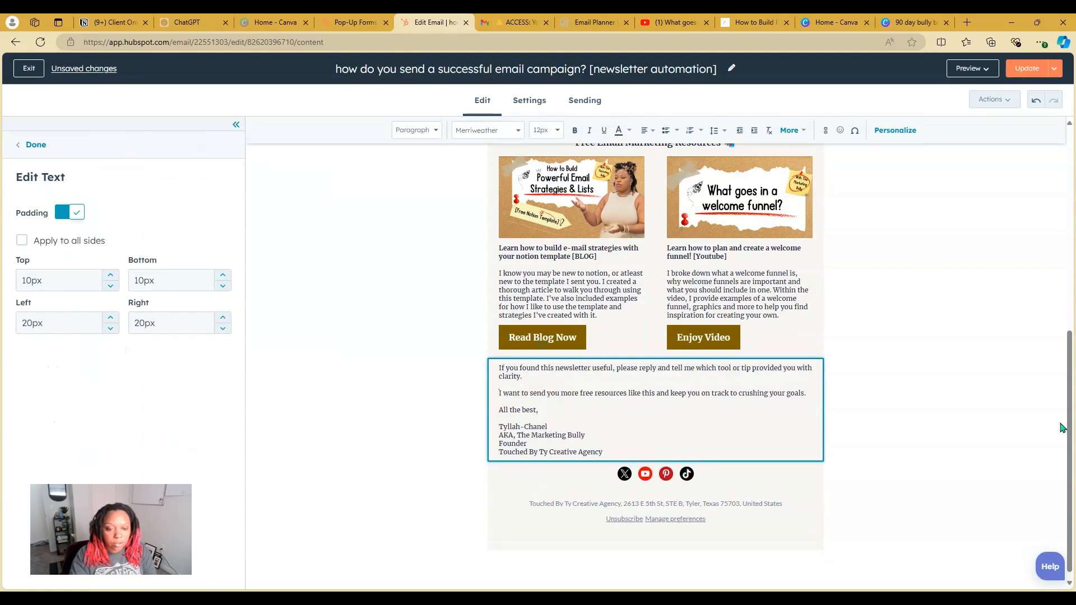
scroll(1060, 425, up, 2)
- Return to the top of the email and open its Settings page
click(1016, 397)
scroll(1049, 429, up, 3)
scroll(1050, 483, up, 3)
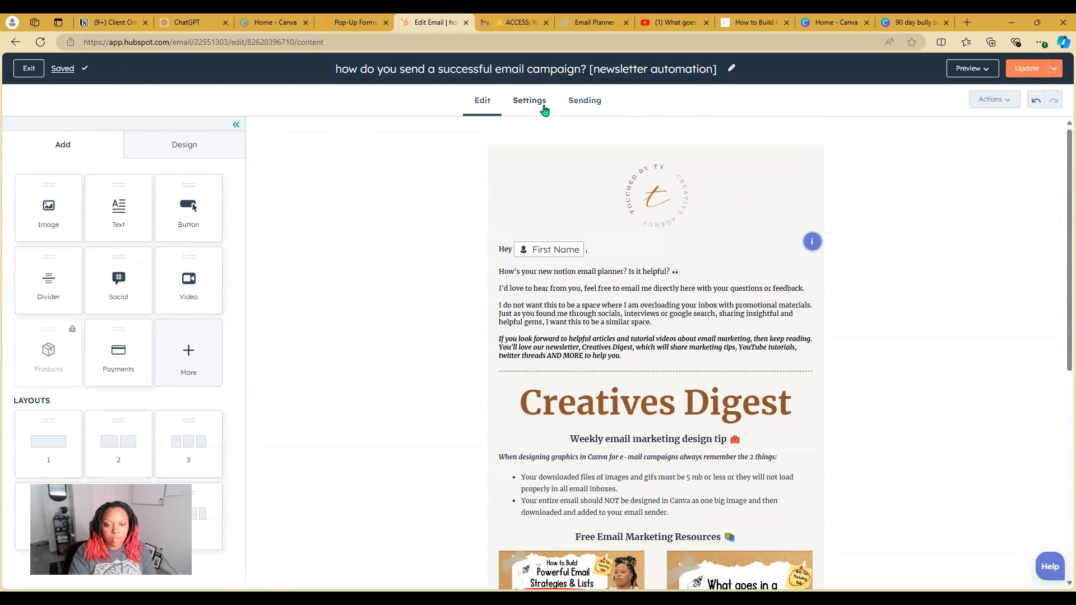
click(541, 106)
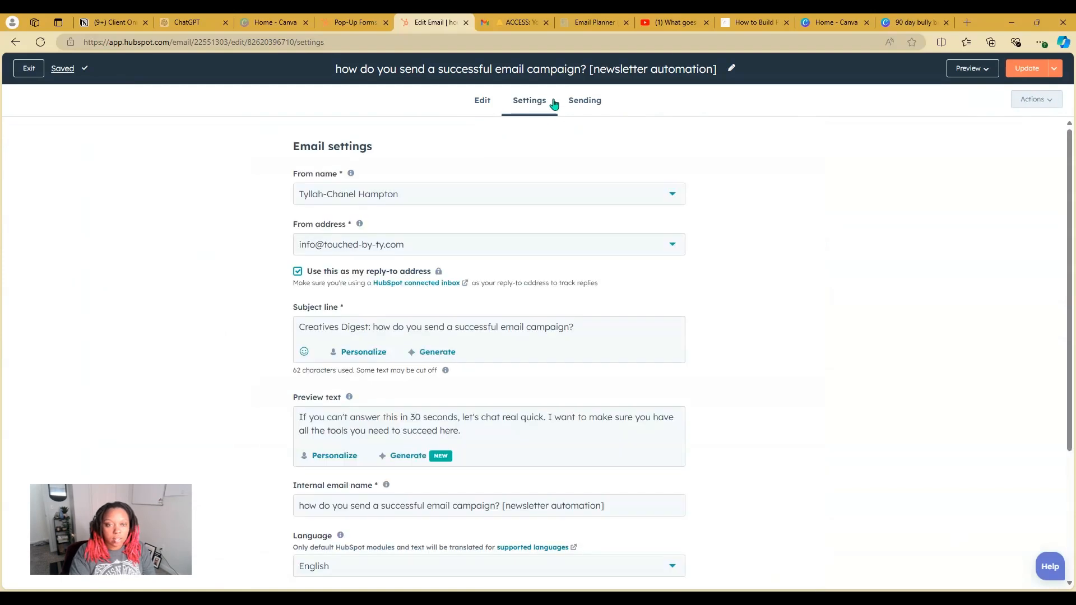
- Rename the email to 'How to use the email notion template? [Follow Up]'
click(731, 68)
drag(722, 71, 318, 69)
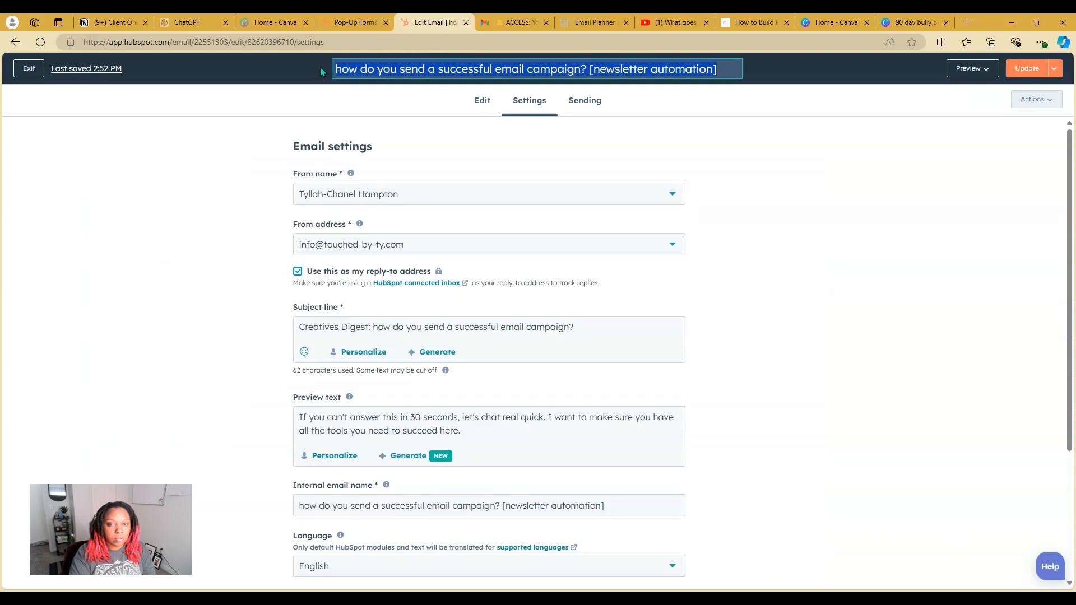
text(How to use the)
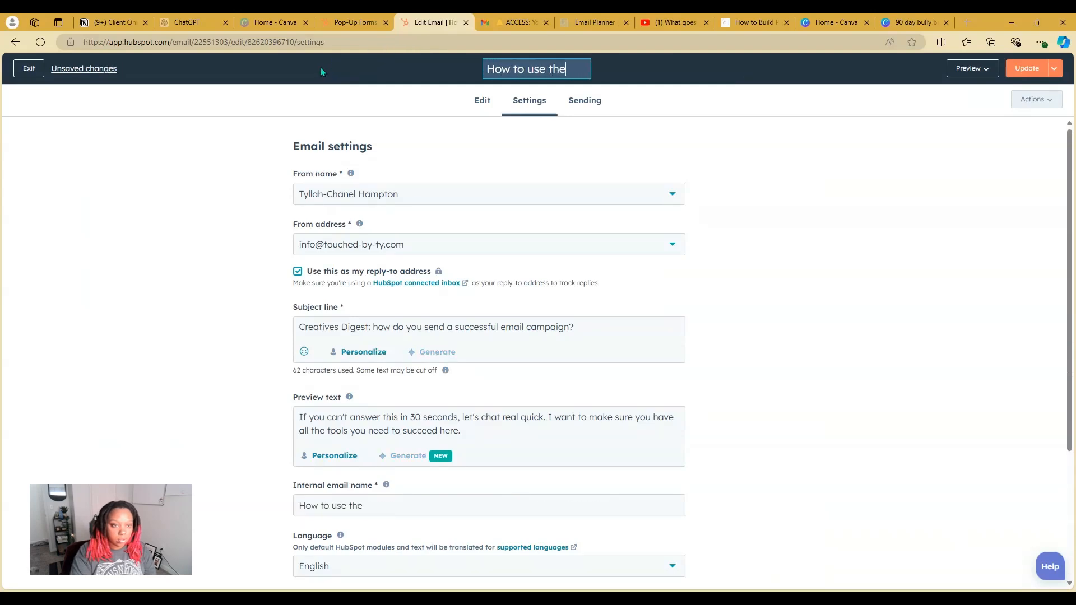
text( notion template?)
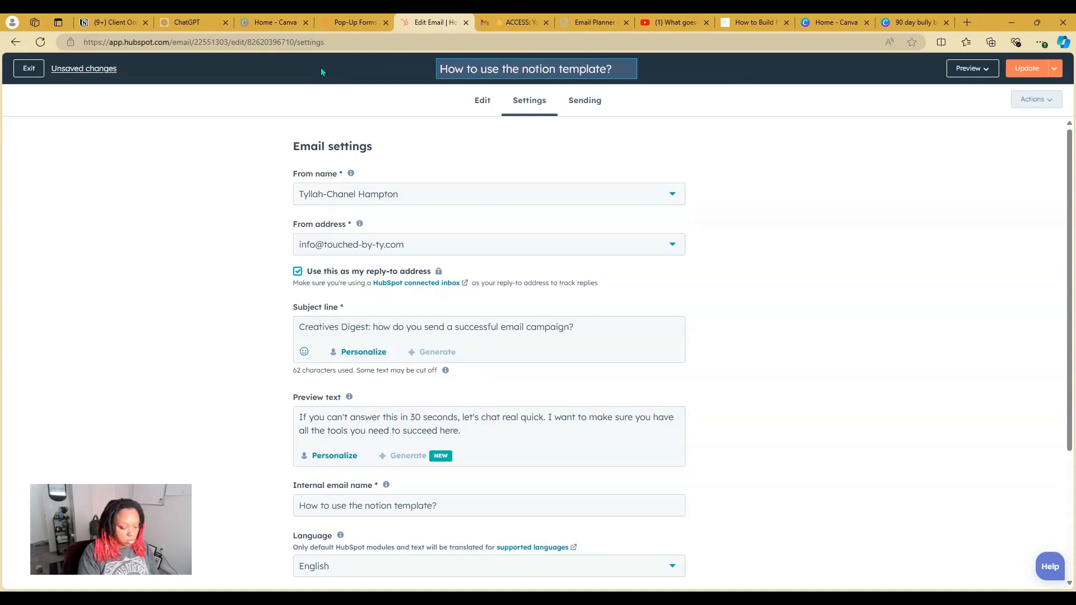
text( [)
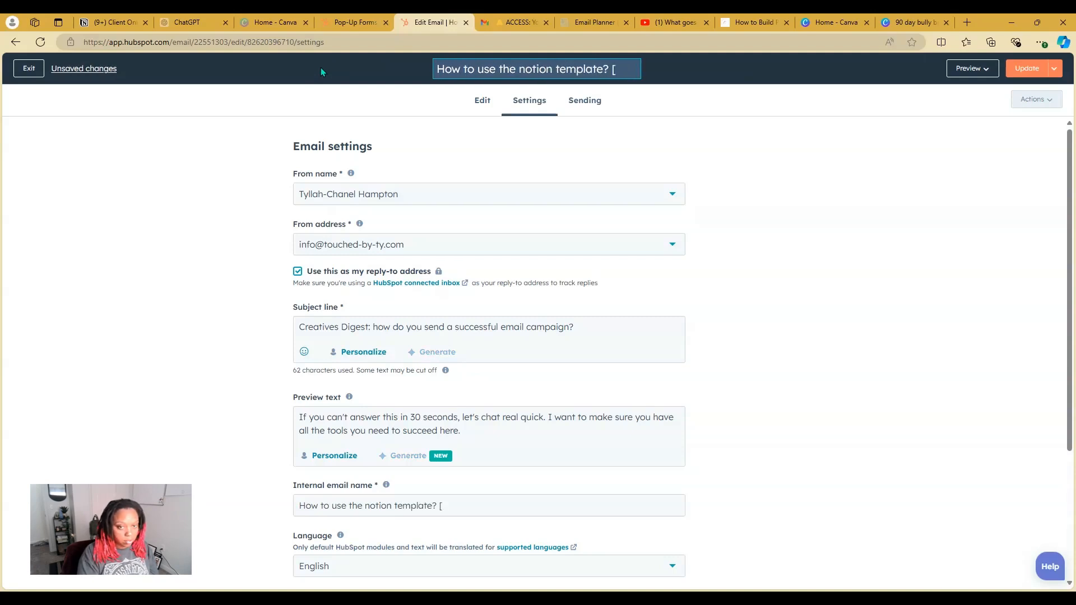
text(Follow )
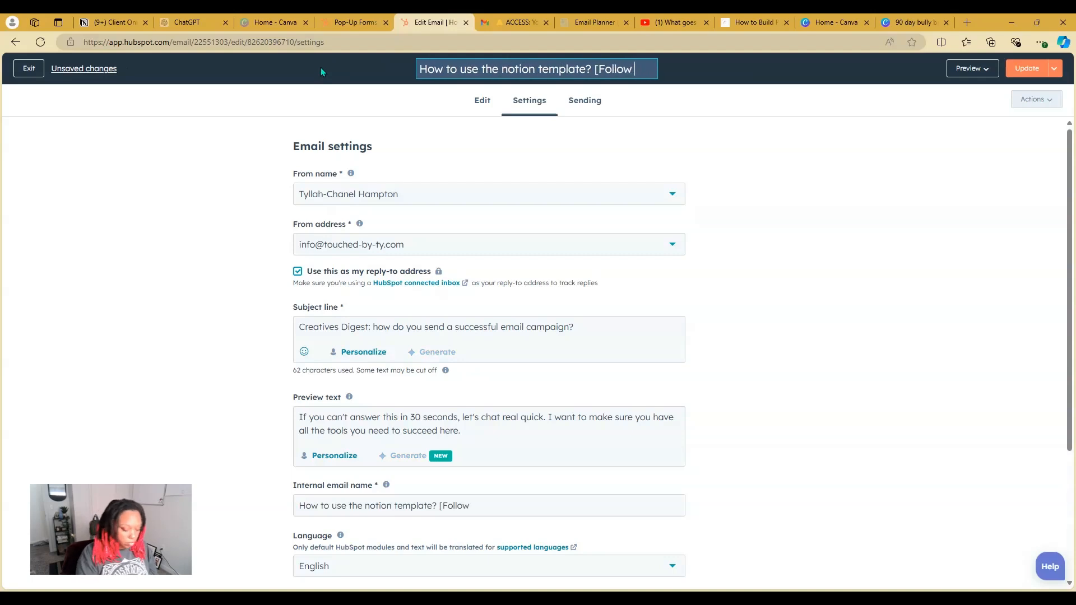
text(Up])
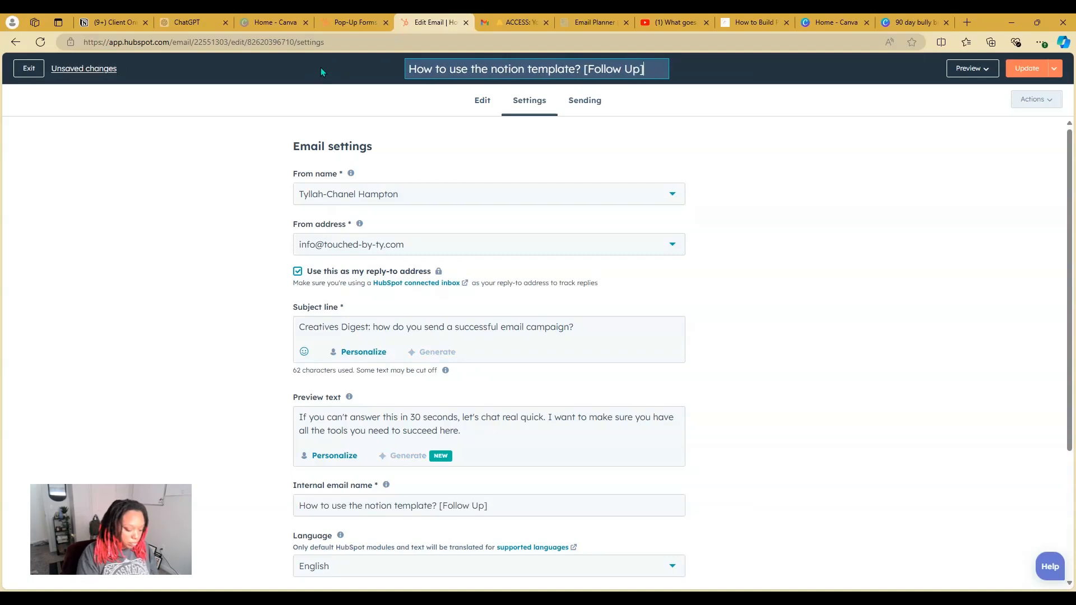
click(493, 69)
text(emai)
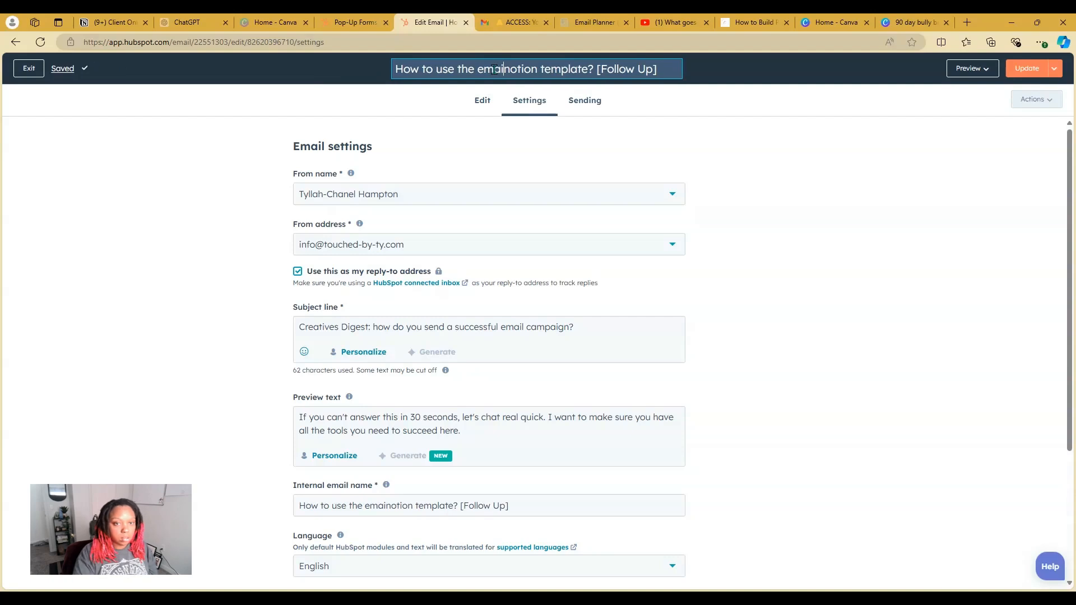
text(l)
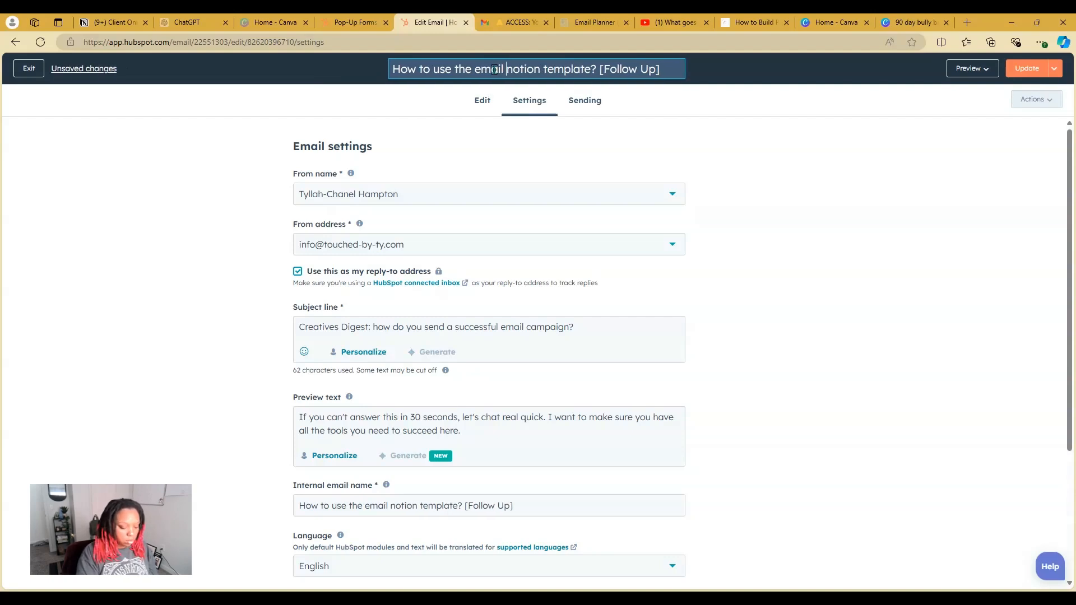
click(774, 205)
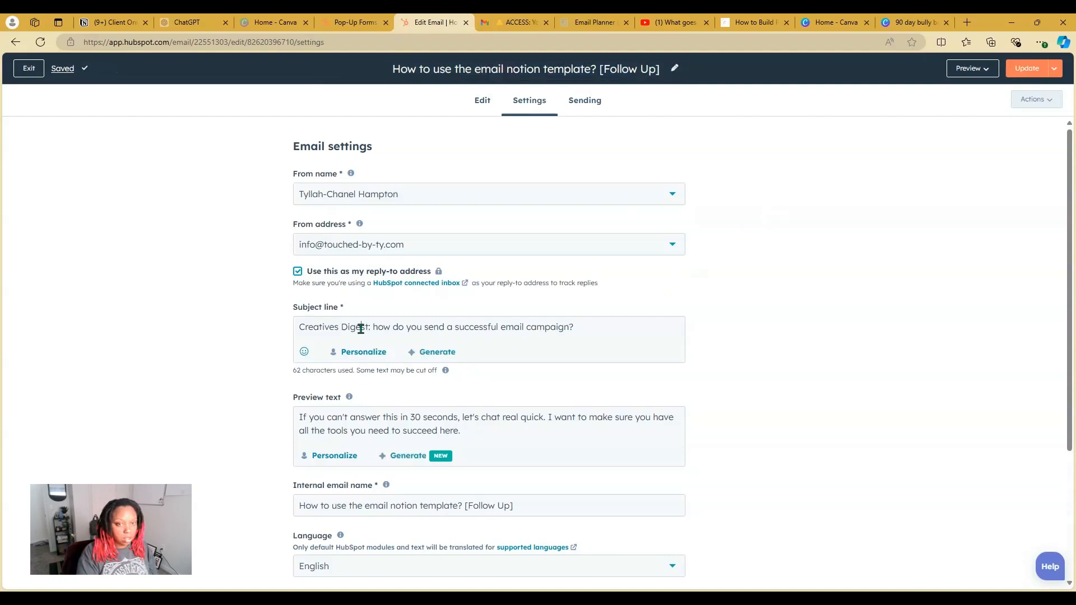
drag(574, 328, 297, 328)
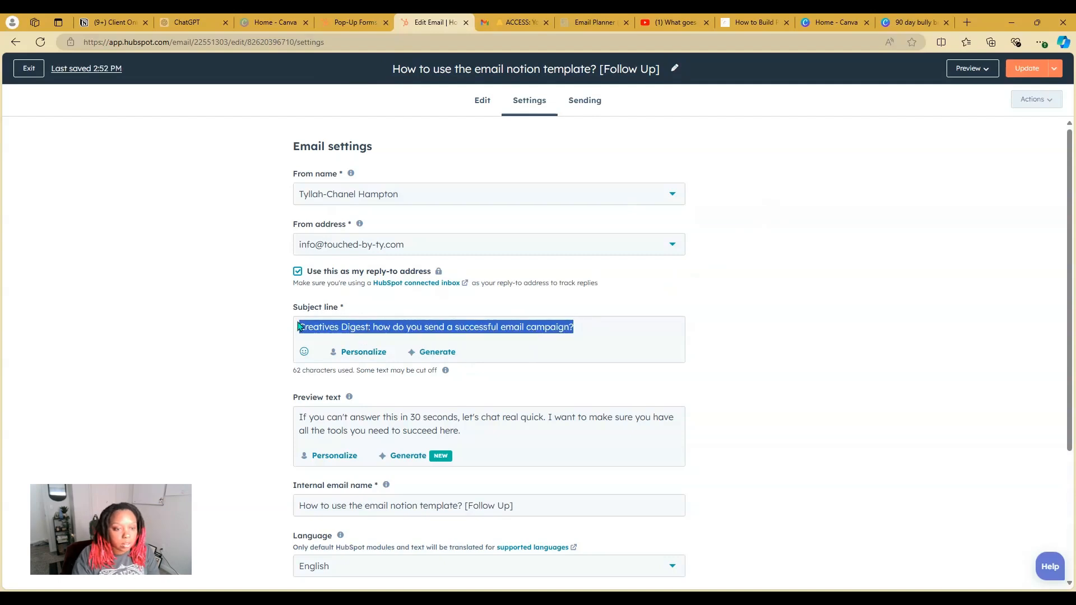
- Set the subject line to 'Quick Checkin: How's your new template?? 👀' with the eyes emoji
text(Quick C)
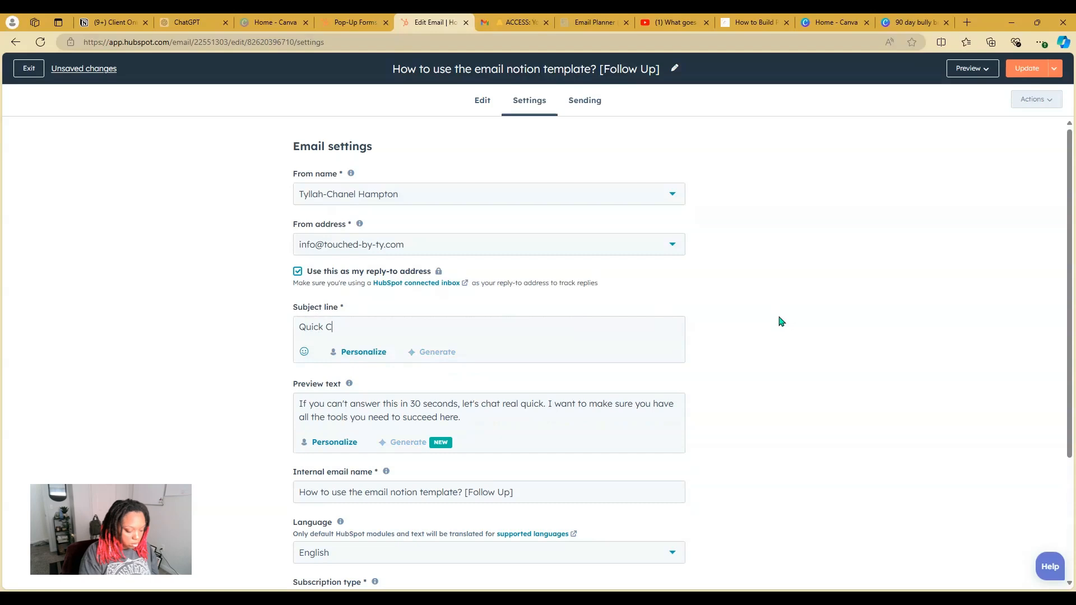
text(heckin: How's your new template??)
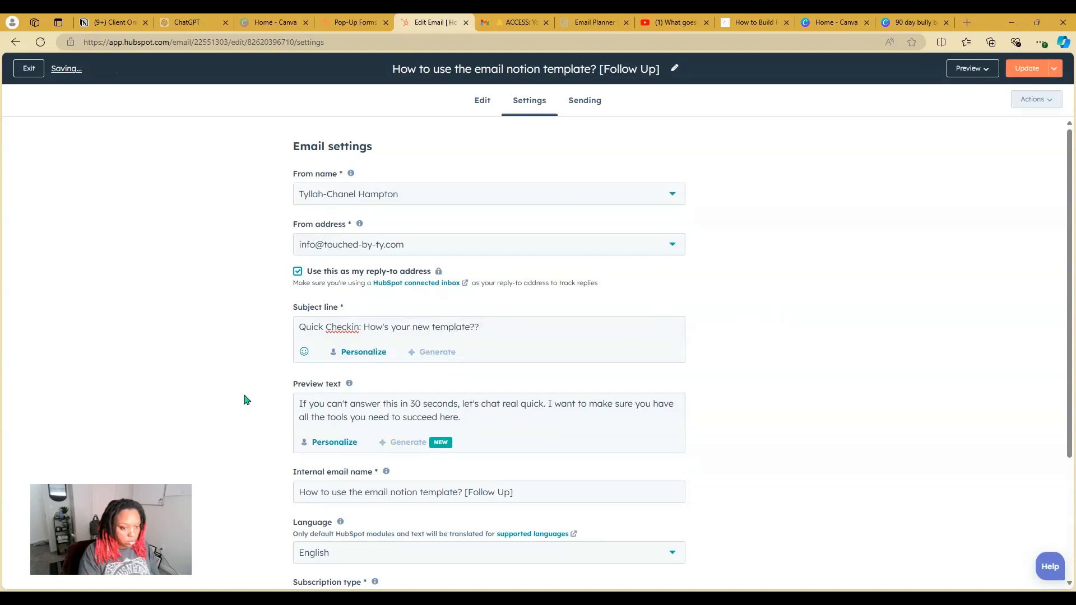
click(304, 352)
click(535, 440)
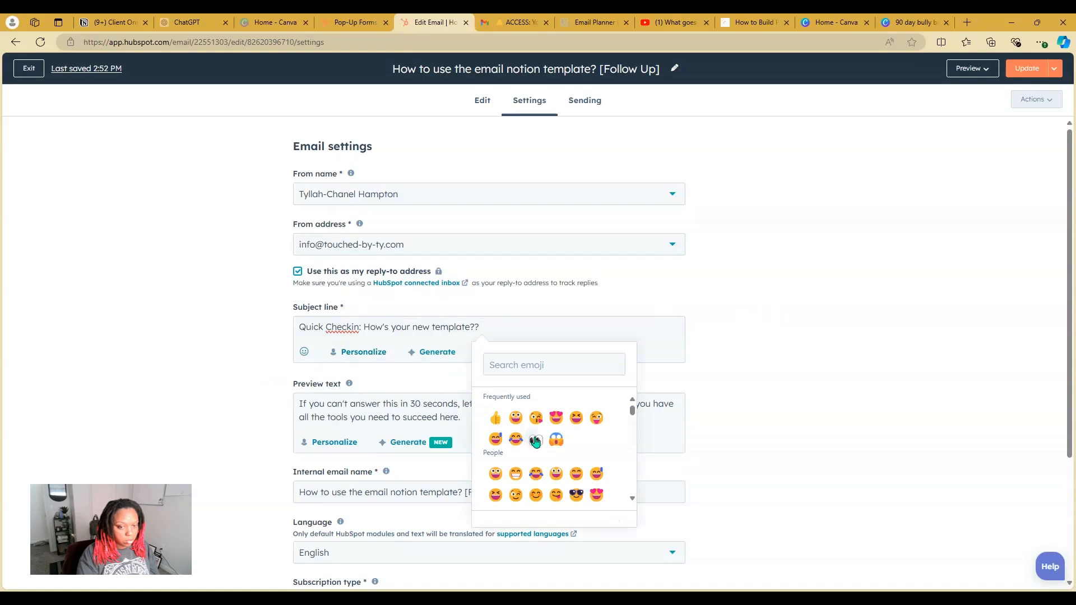
click(798, 413)
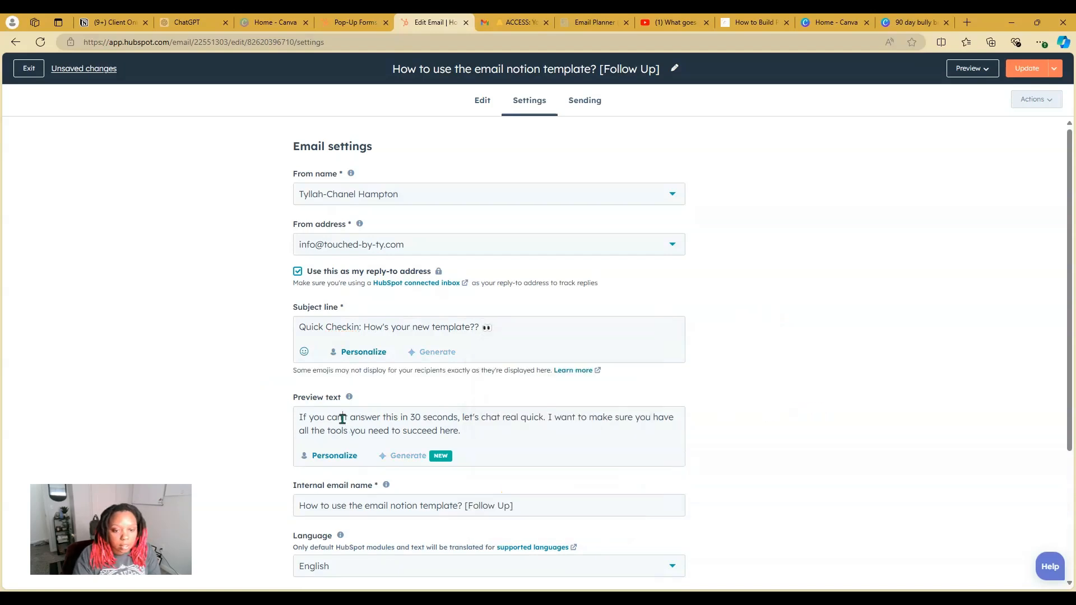
- Replace the preview text with a quick check-in line promising free resources for the template
drag(462, 430, 259, 421)
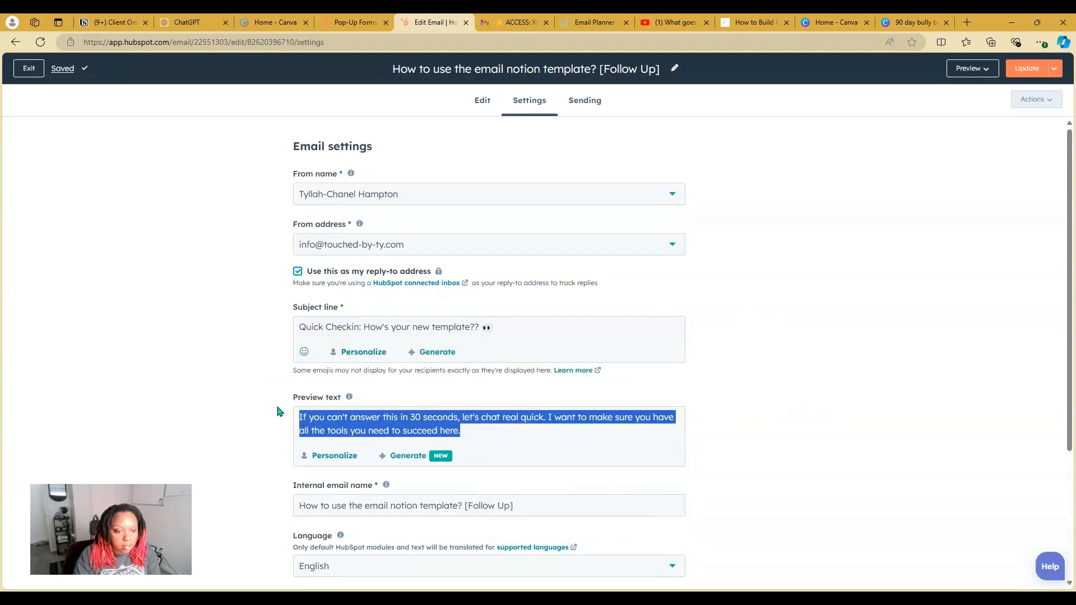
text(I wa)
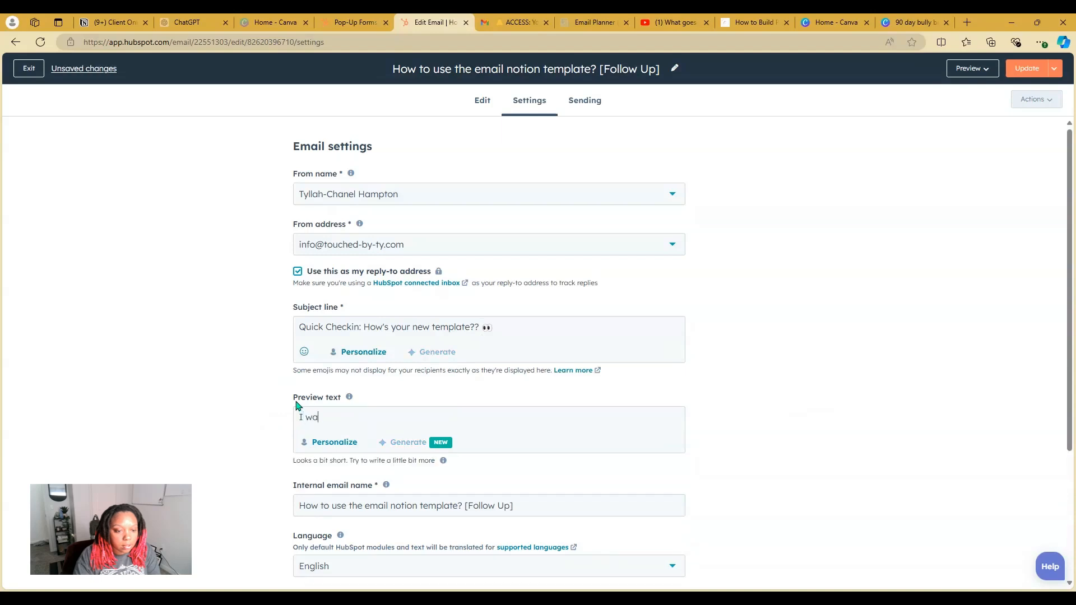
text(mt to make sure th)
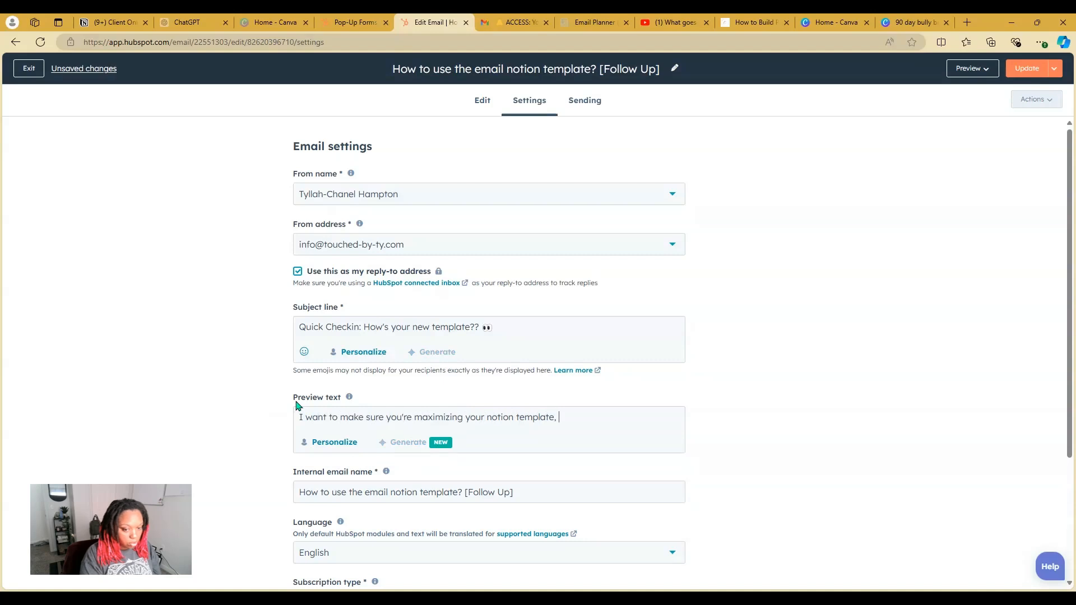
text( template, so lete's do )
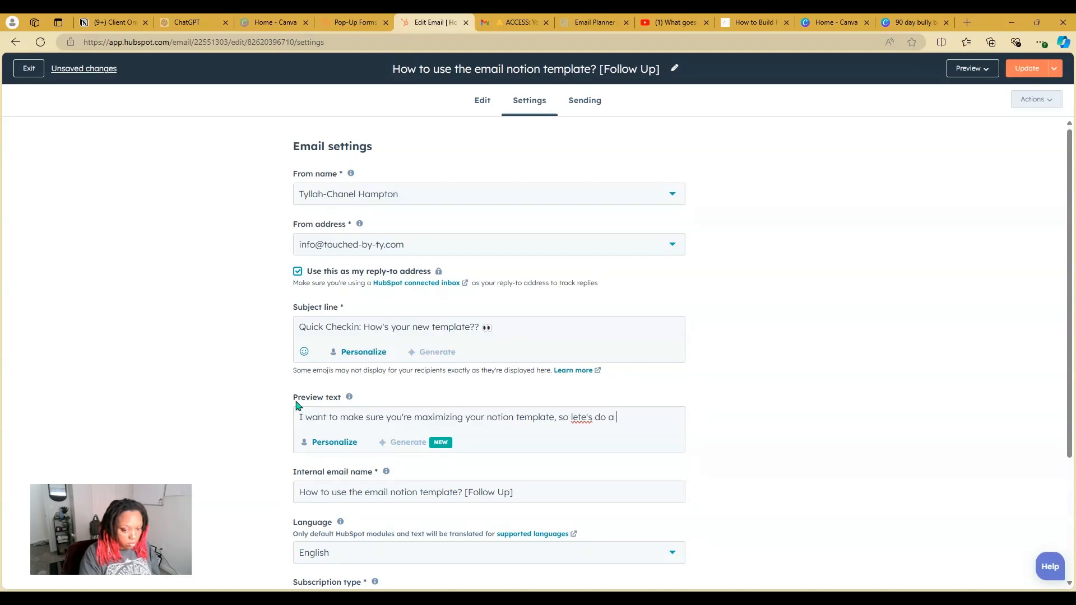
text(a quick check in and I'll give you some f)
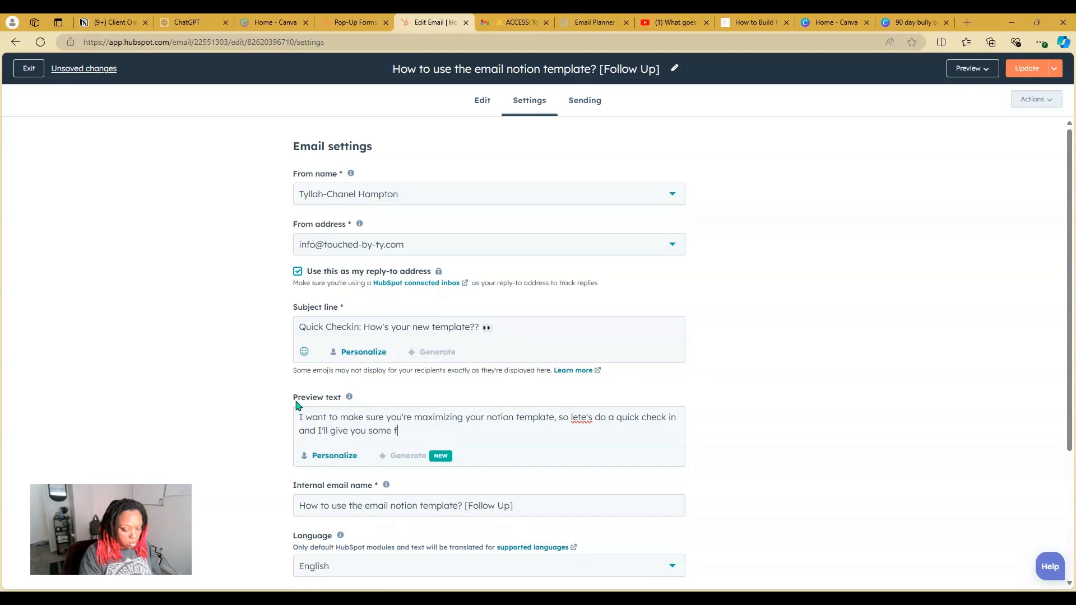
text(ree resources )
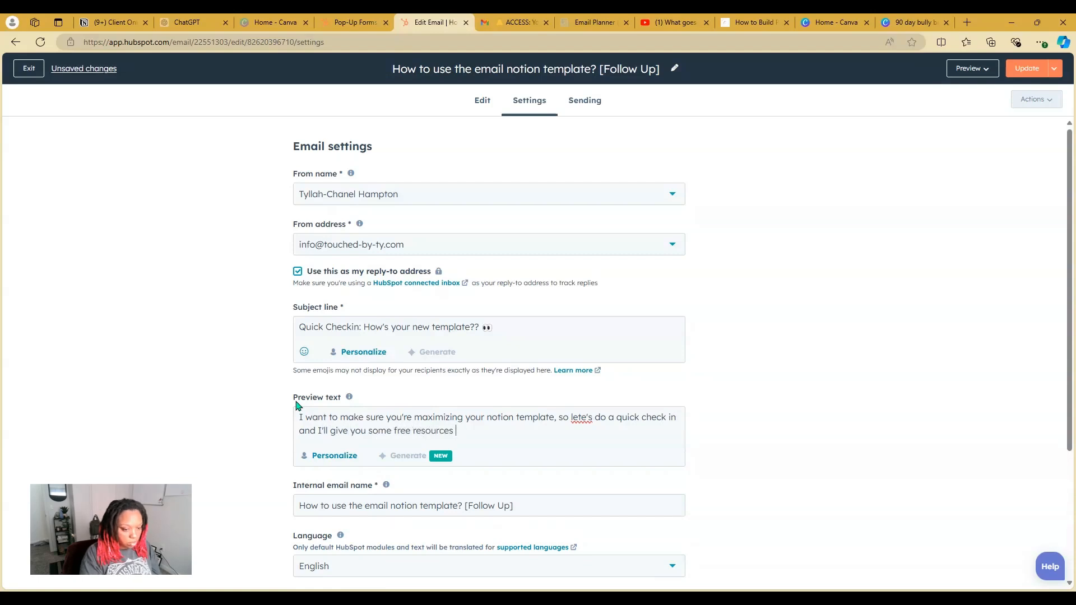
text(to help )
text(you )
text(u)
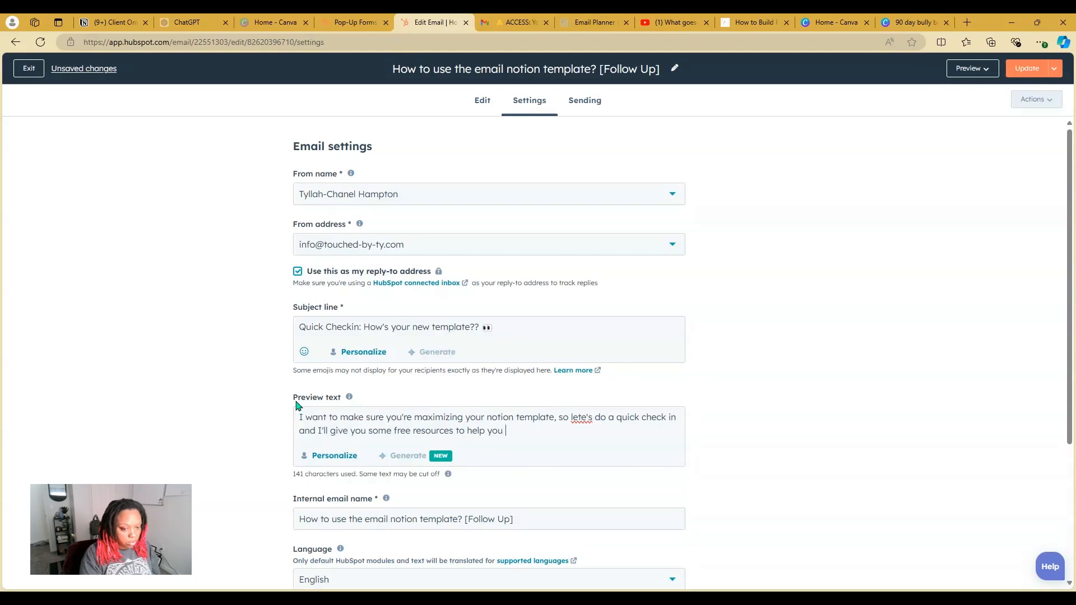
text(se it better.)
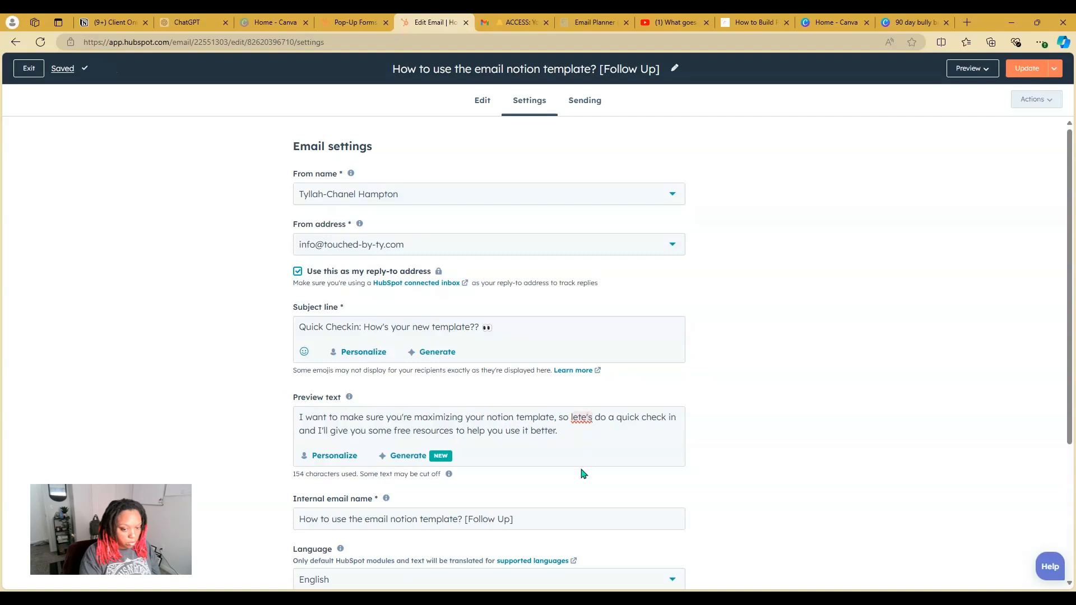
key(BackSpace)
scroll(510, 489, down, 3)
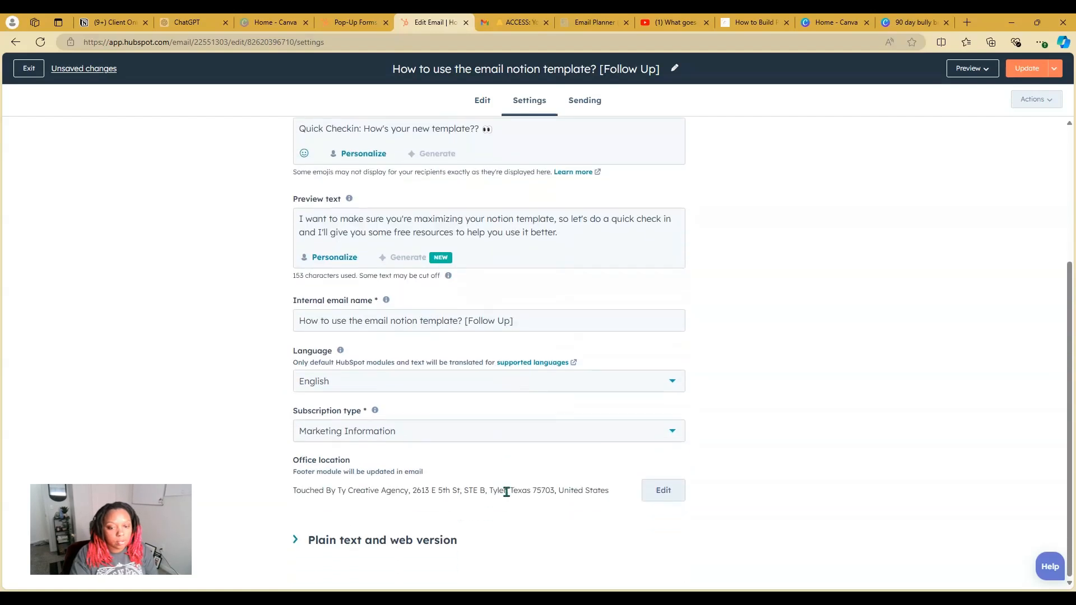
- Publish the follow-up email's updates from the Sending tab so its workflows use them
click(592, 102)
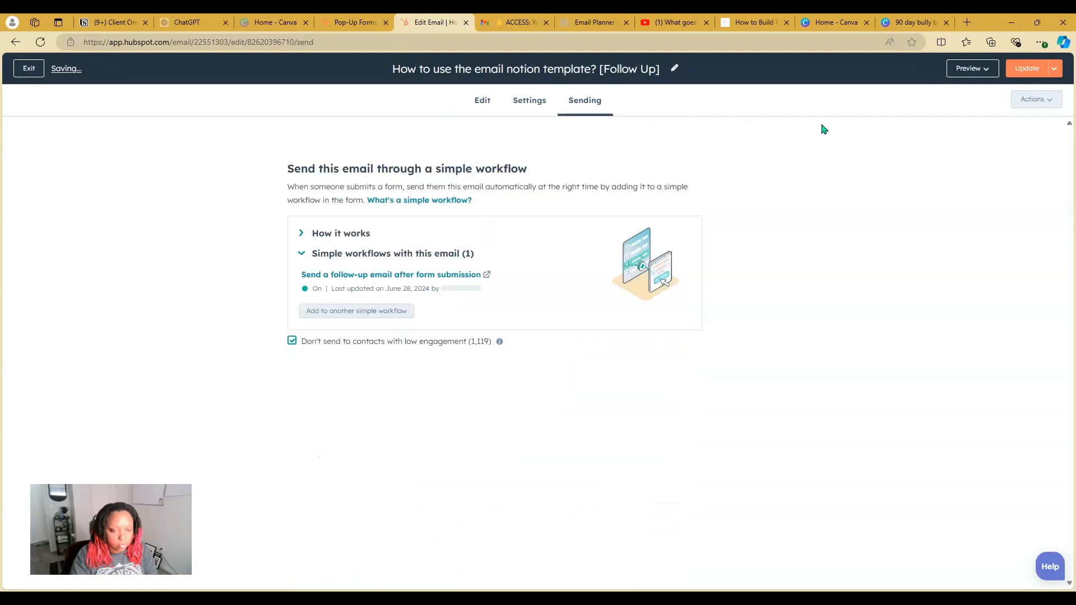
click(1014, 72)
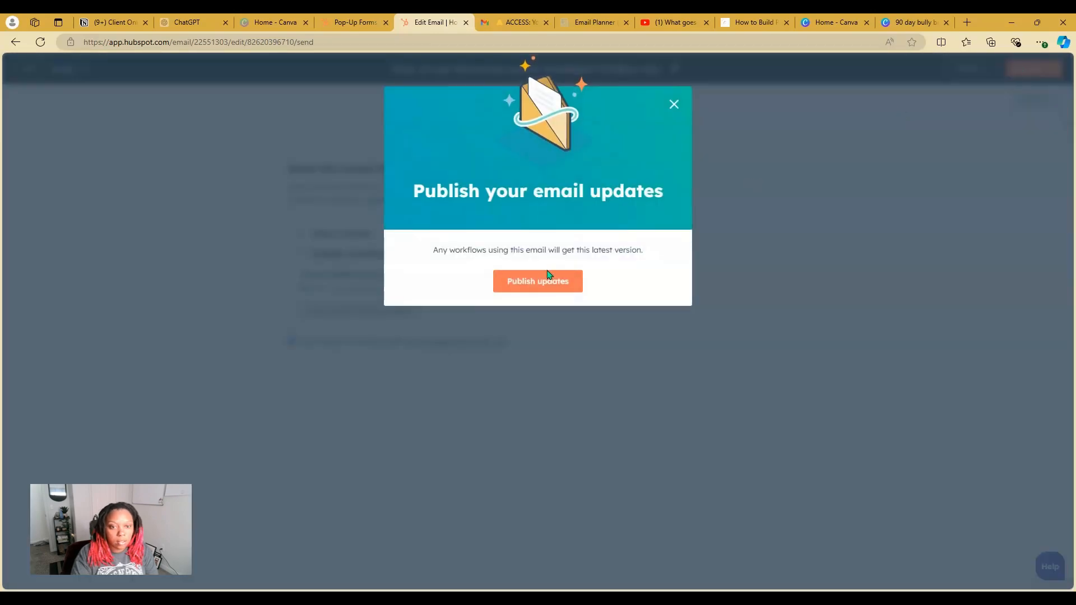
click(541, 288)
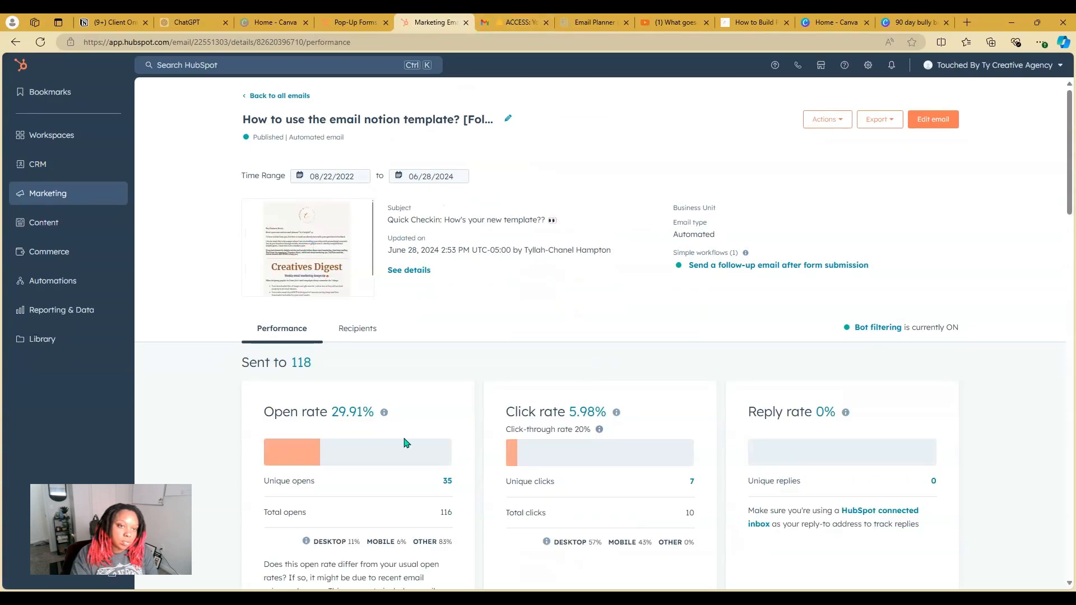
- Highlight the 29.91% open rate and 5.98% click rate on the performance page
drag(264, 414, 394, 425)
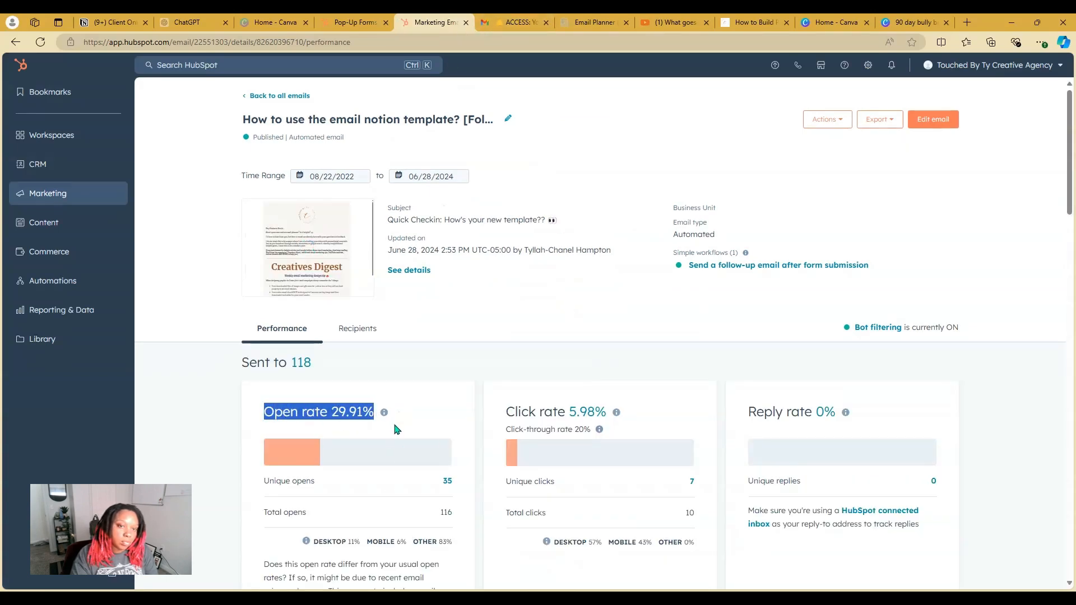
click(484, 435)
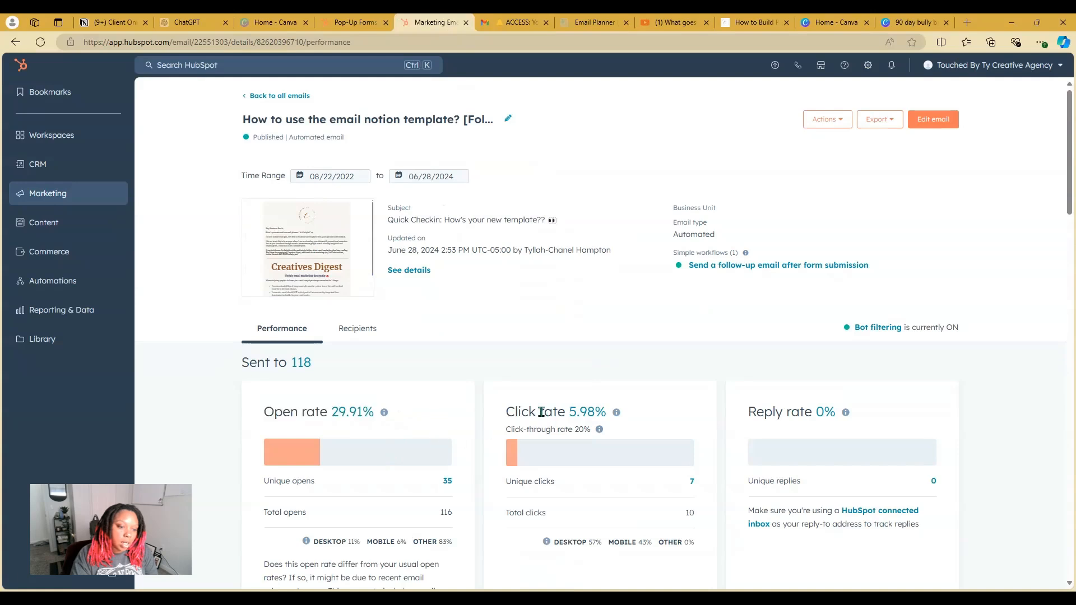
drag(507, 414, 629, 422)
click(645, 429)
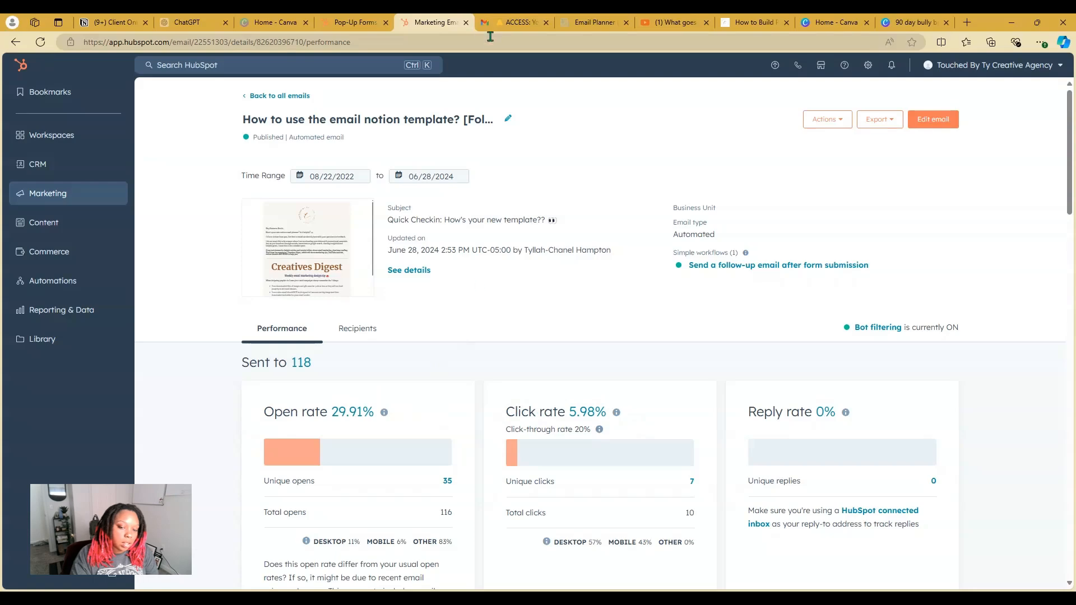
- Close the email's performance page and return to the exit intent popup's automation
scroll(634, 298, down, 3)
scroll(637, 312, down, 3)
scroll(638, 315, down, 2)
scroll(641, 315, up, 10)
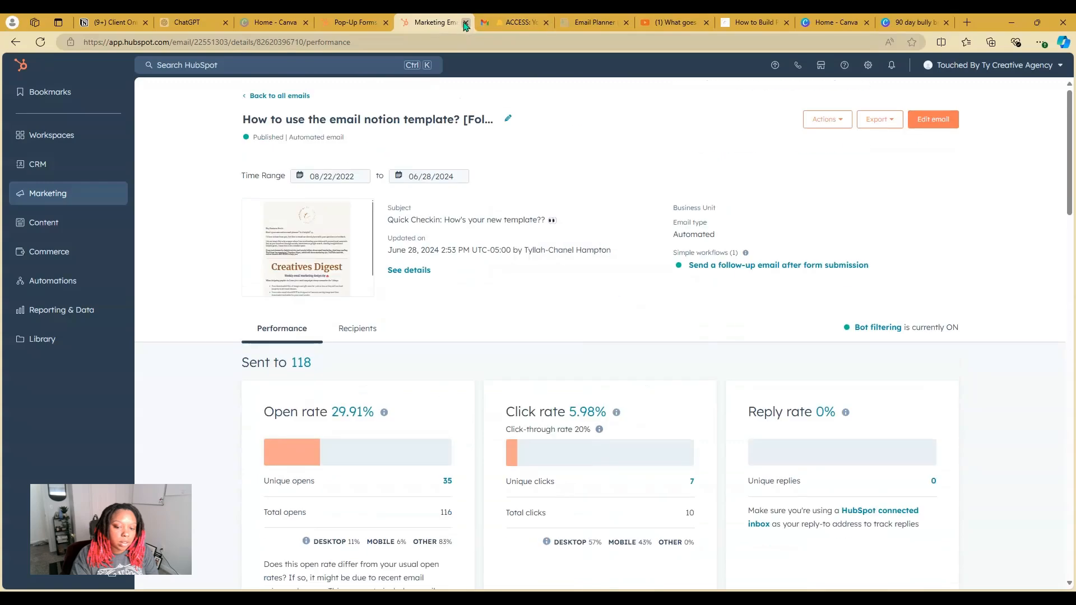
click(465, 23)
click(357, 20)
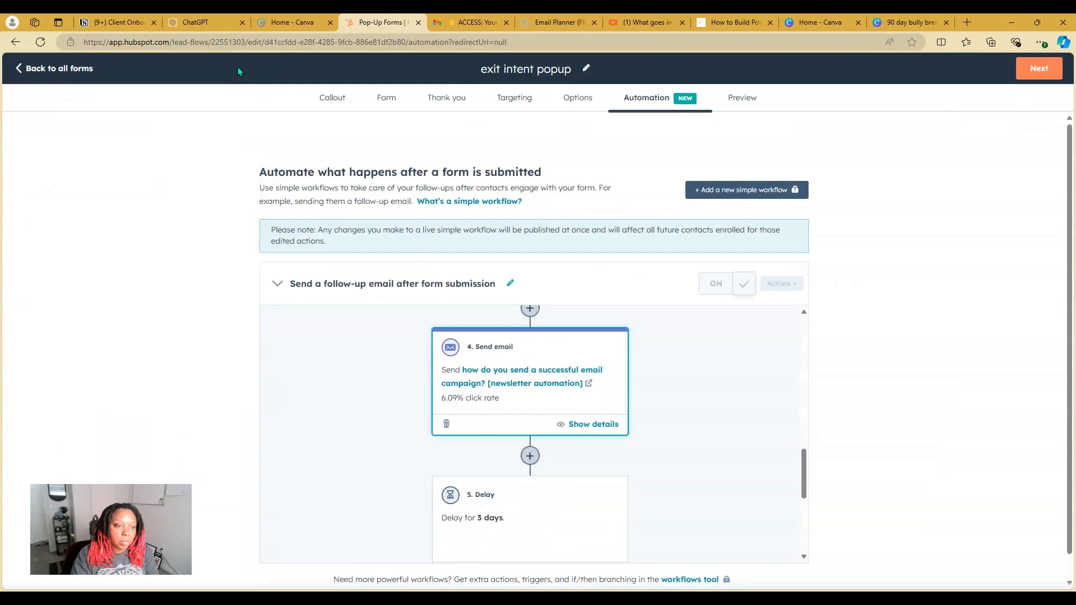
- Reload the popup's automation and inspect the 4. Send email step
click(43, 46)
scroll(641, 356, down, 8)
scroll(627, 357, down, 1)
click(564, 403)
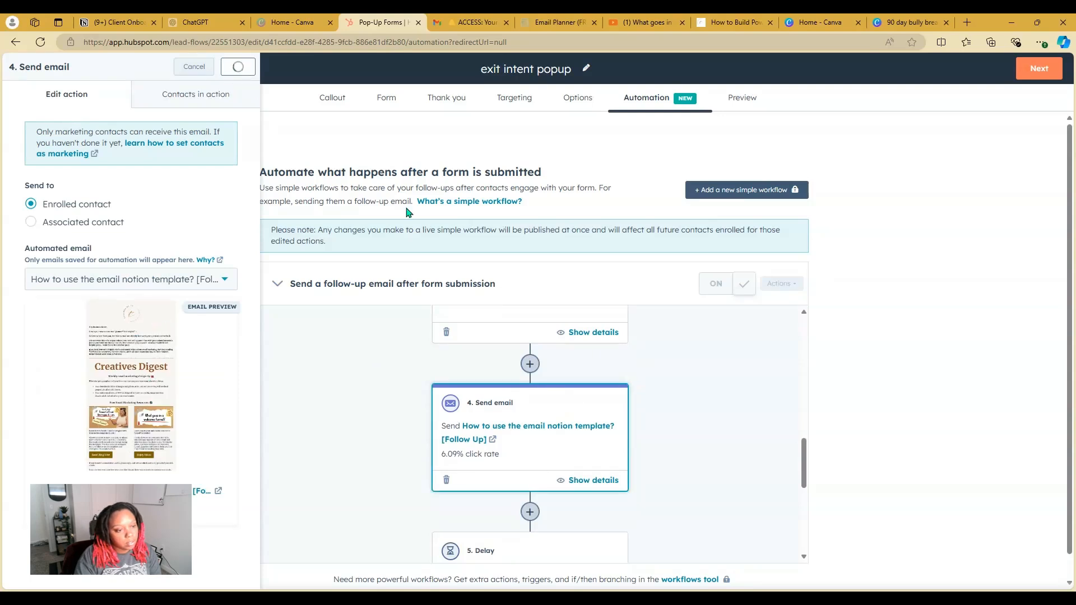
scroll(701, 406, down, 3)
scroll(687, 416, down, 2)
- Check the 5. Delay step, then open the step-6 '3 hacks' email's performance page
scroll(572, 364, up, 3)
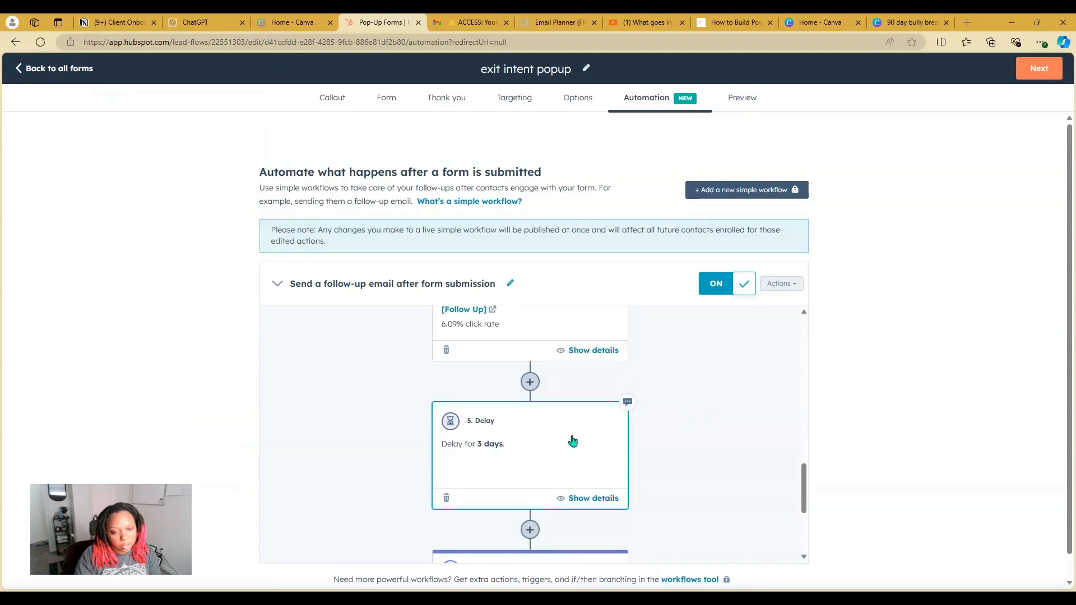
click(566, 482)
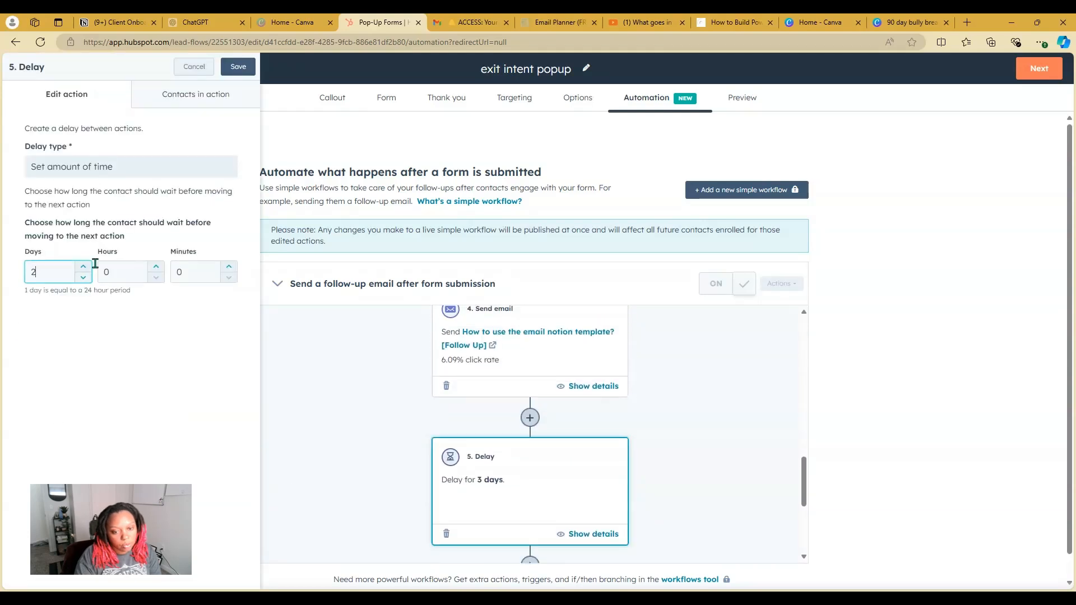
scroll(740, 451, down, 4)
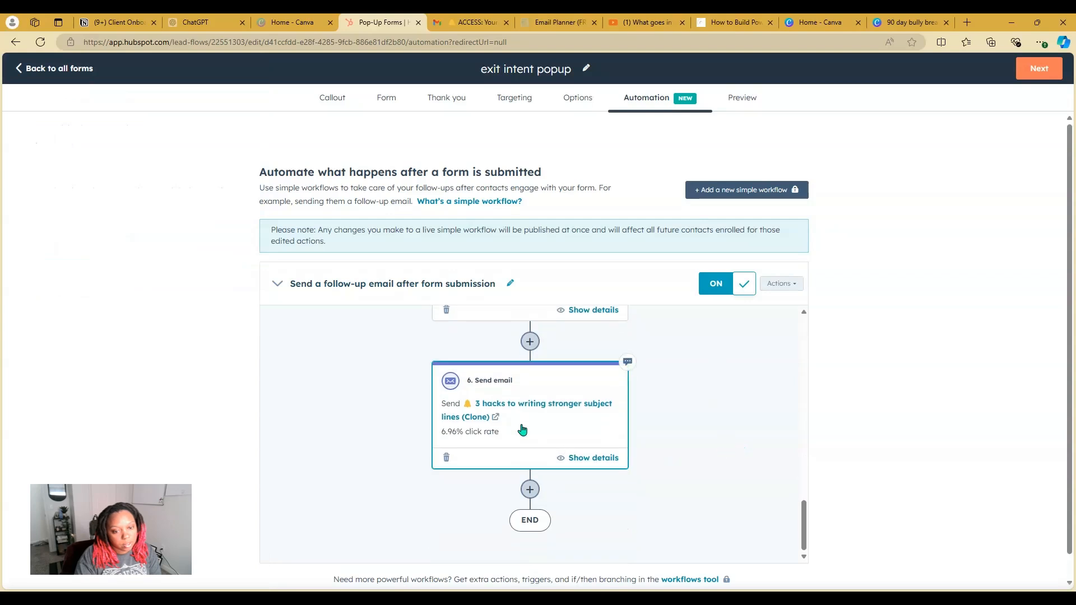
click(522, 430)
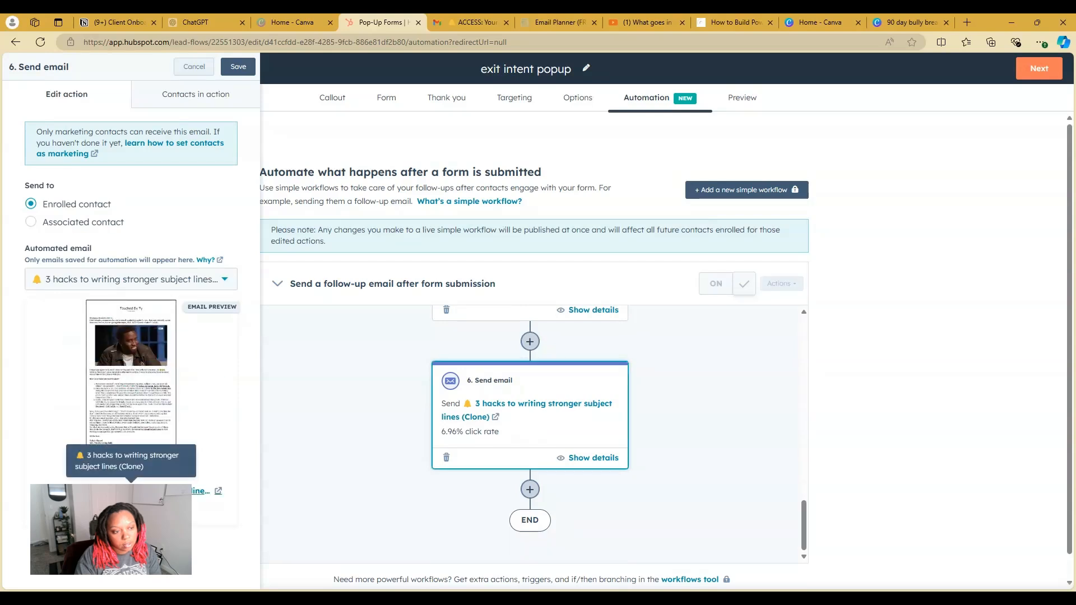
click(201, 491)
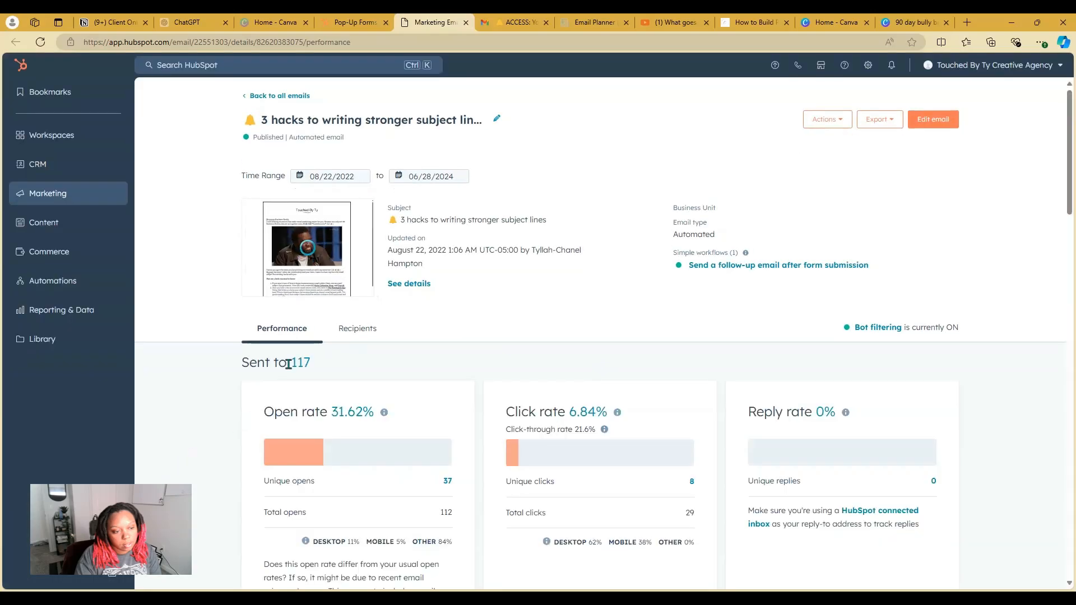
- Open the full preview of the 3 hacks email and scroll through it
click(336, 256)
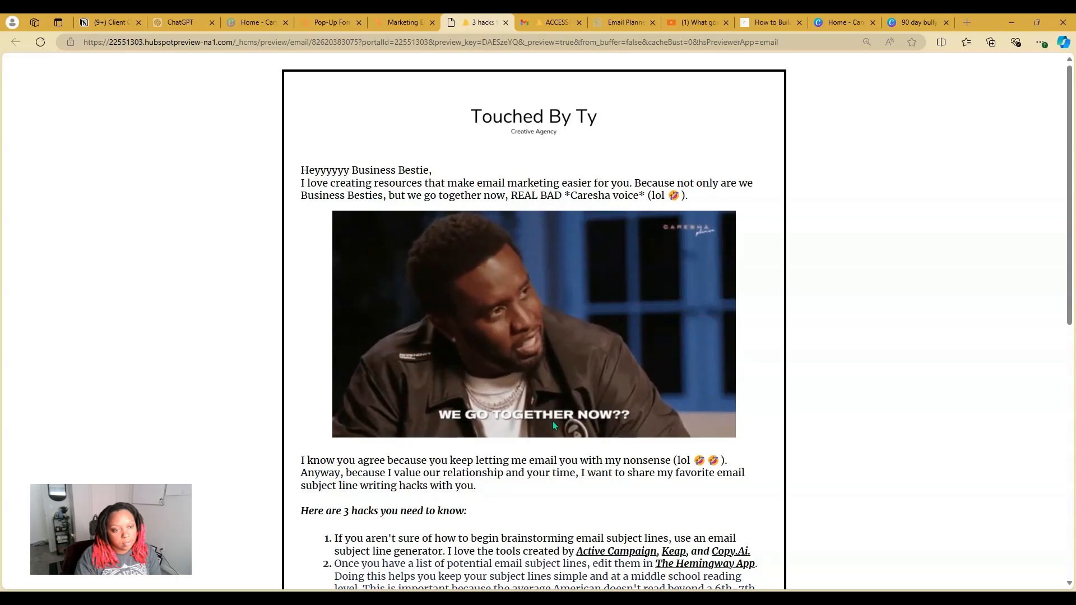
scroll(472, 327, down, 3)
scroll(472, 328, down, 5)
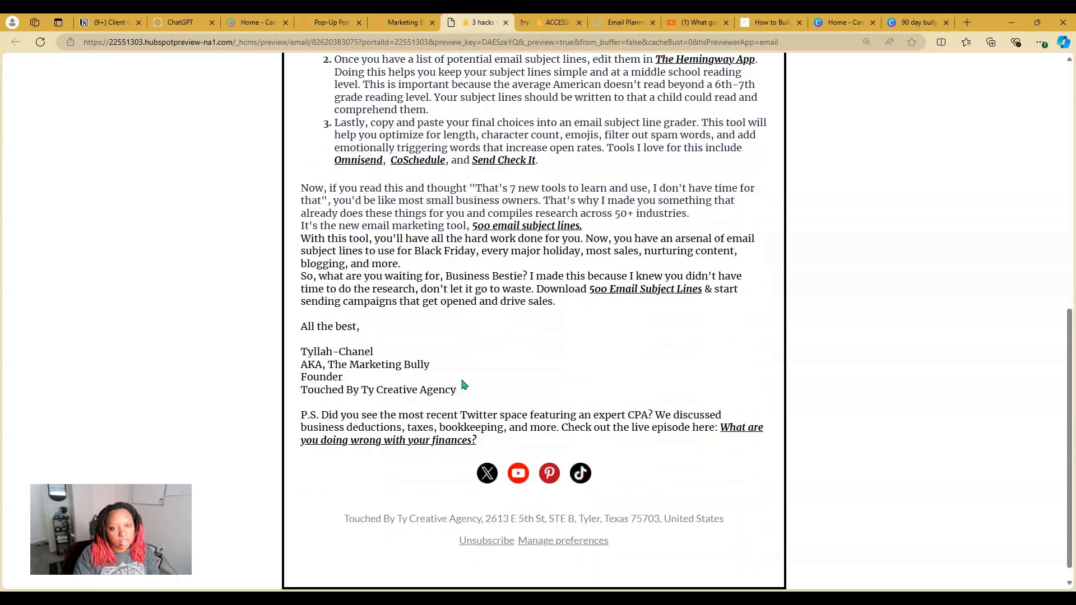
click(1033, 24)
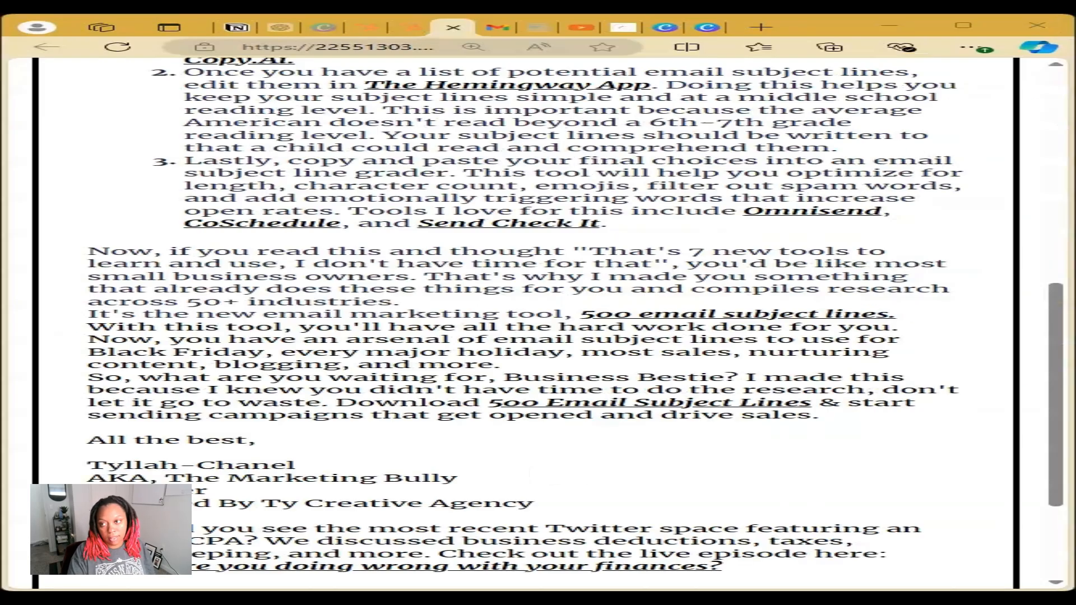
scroll(689, 304, up, 7)
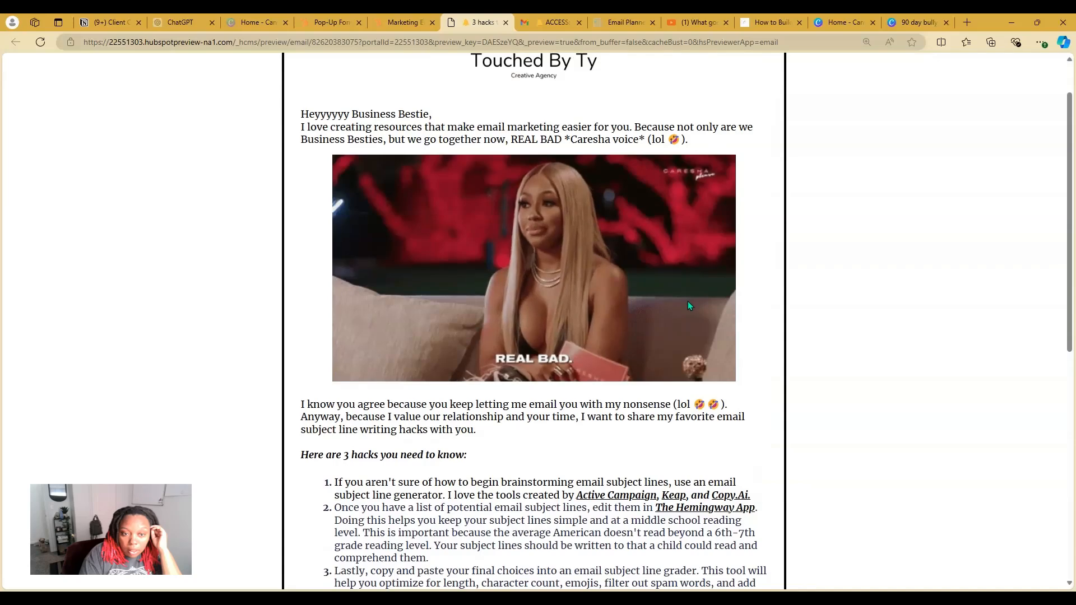
scroll(770, 313, up, 1)
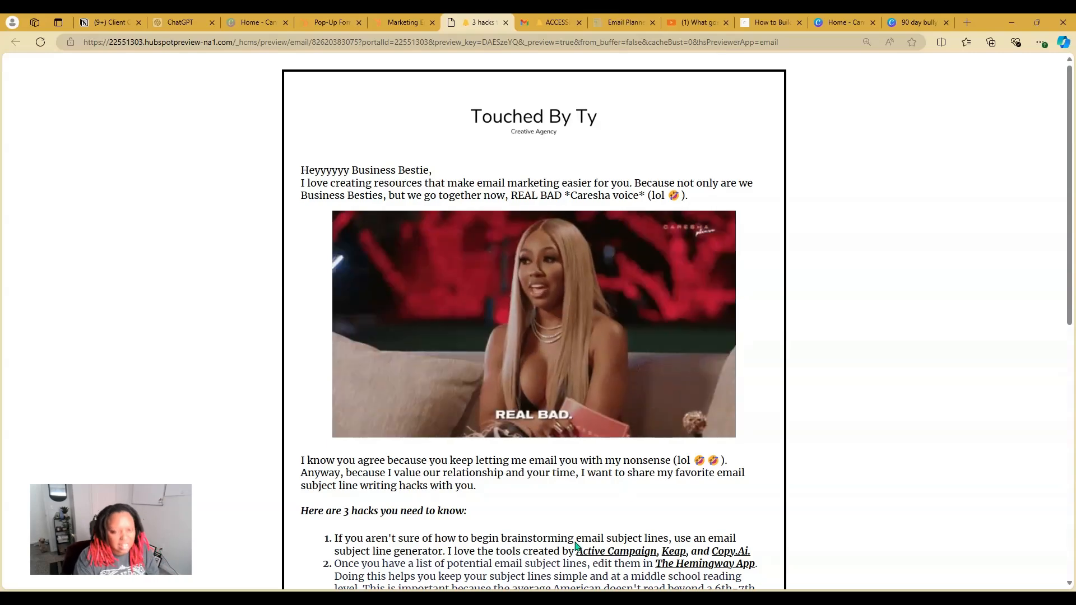
scroll(840, 493, down, 4)
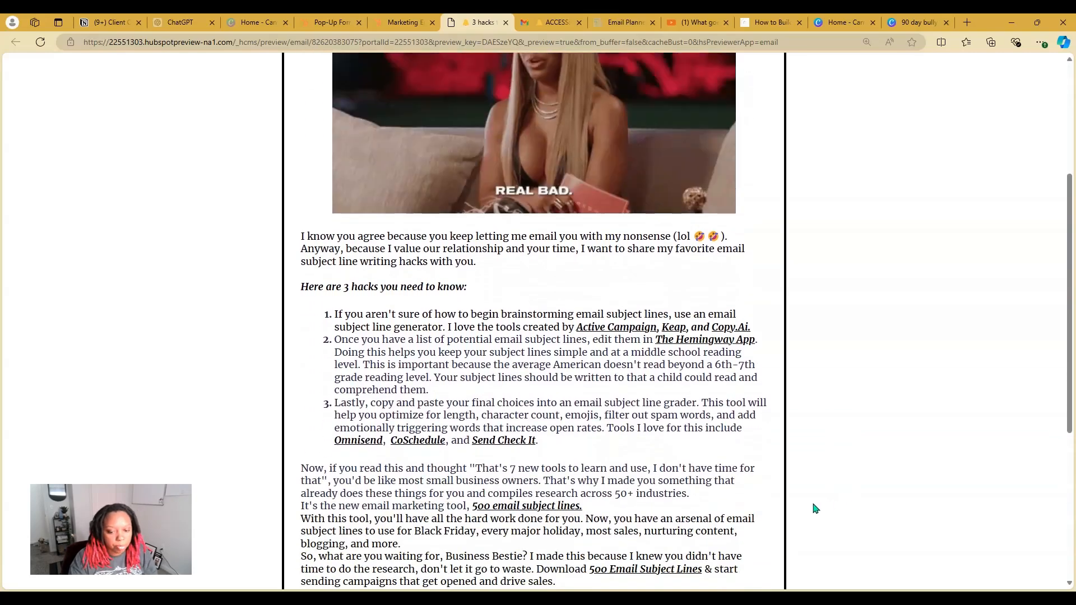
scroll(583, 482, down, 5)
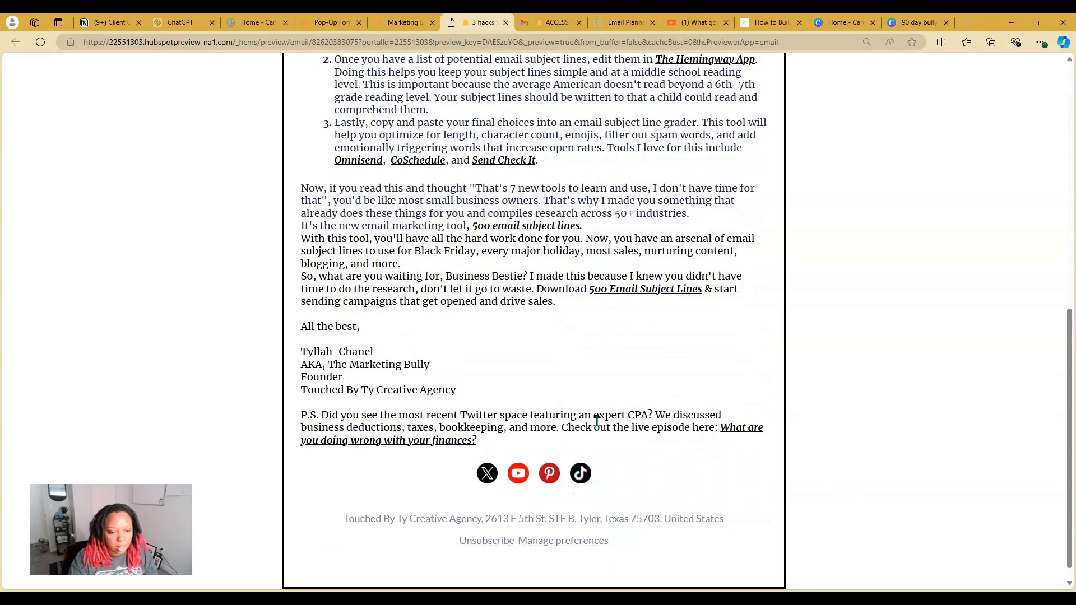
scroll(614, 410, up, 9)
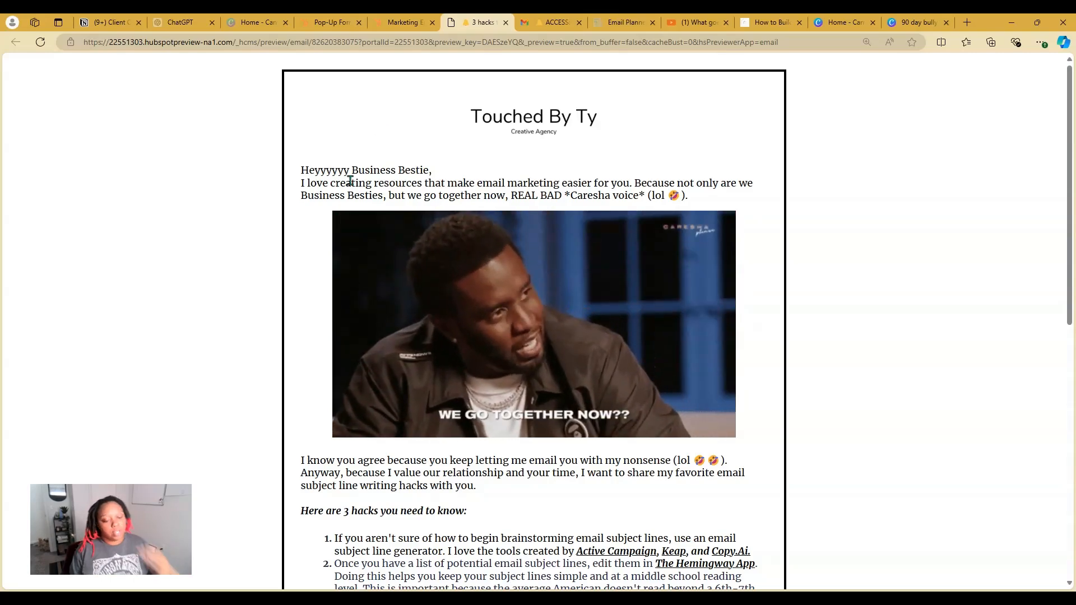
- Highlight passages like the 'I know you agree' sentence, then return to the performance page
drag(341, 183, 587, 193)
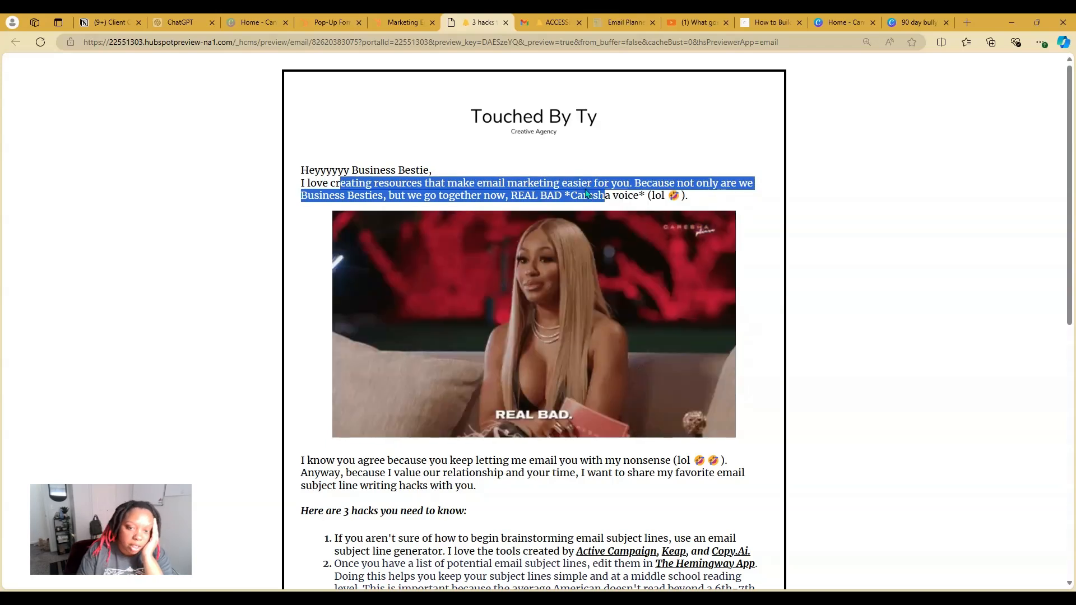
click(510, 183)
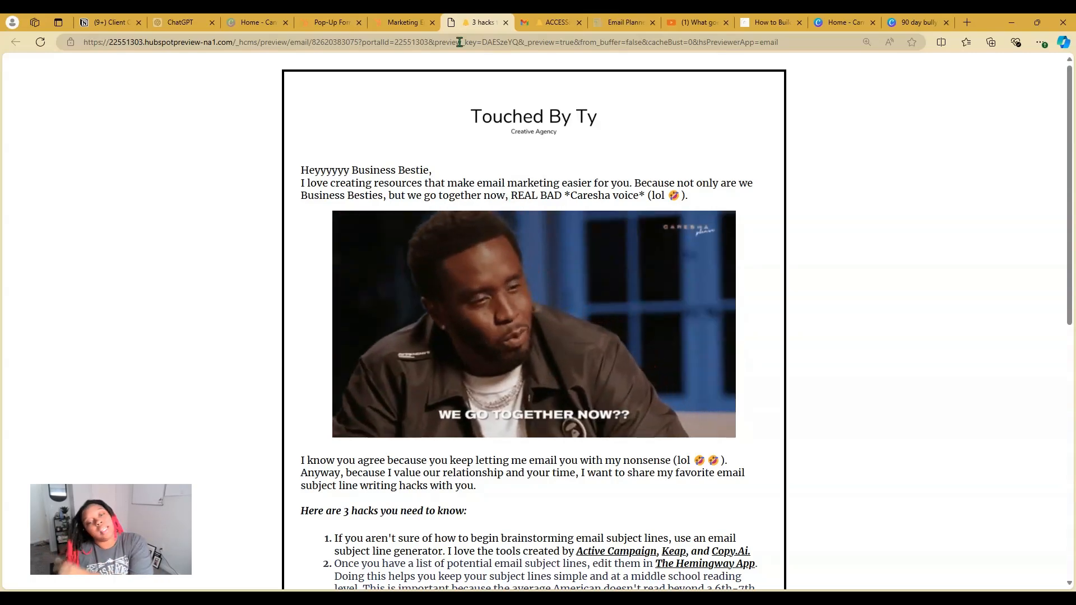
click(397, 22)
click(474, 22)
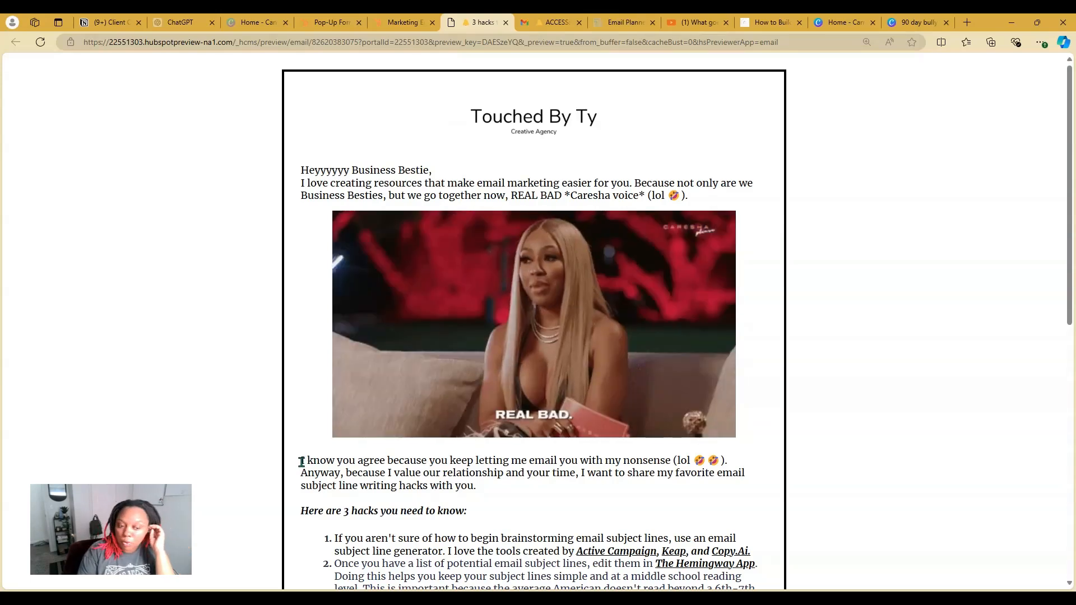
drag(302, 460, 518, 460)
drag(649, 459, 712, 463)
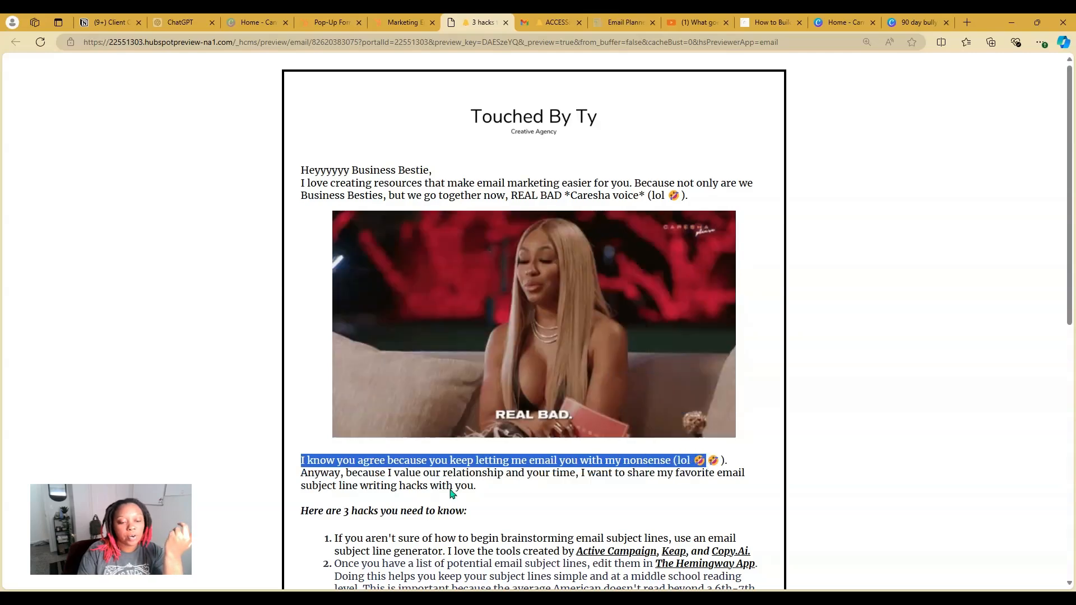
click(408, 490)
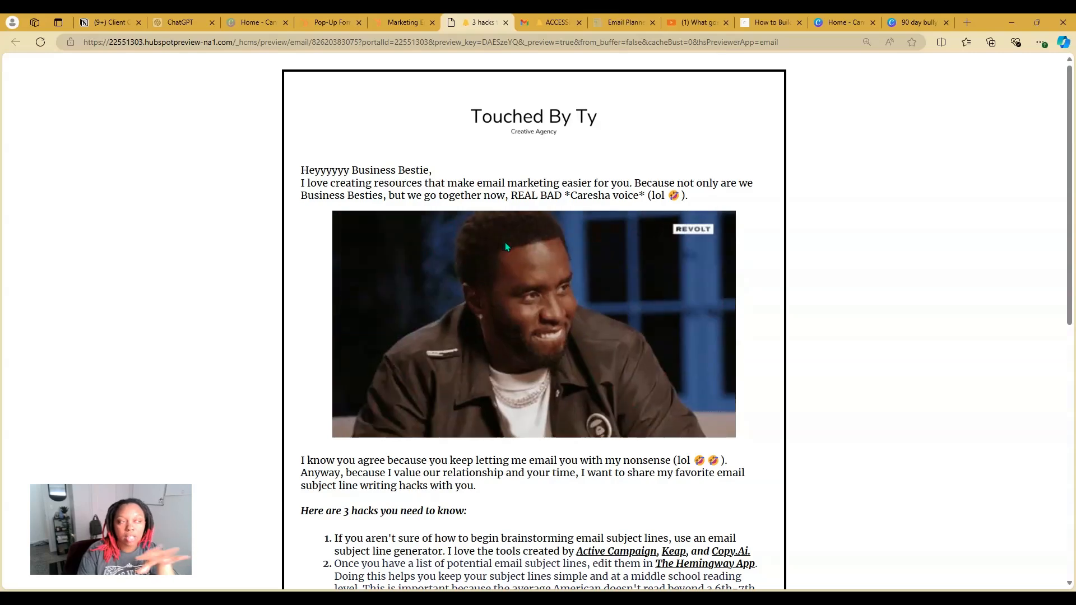
click(393, 23)
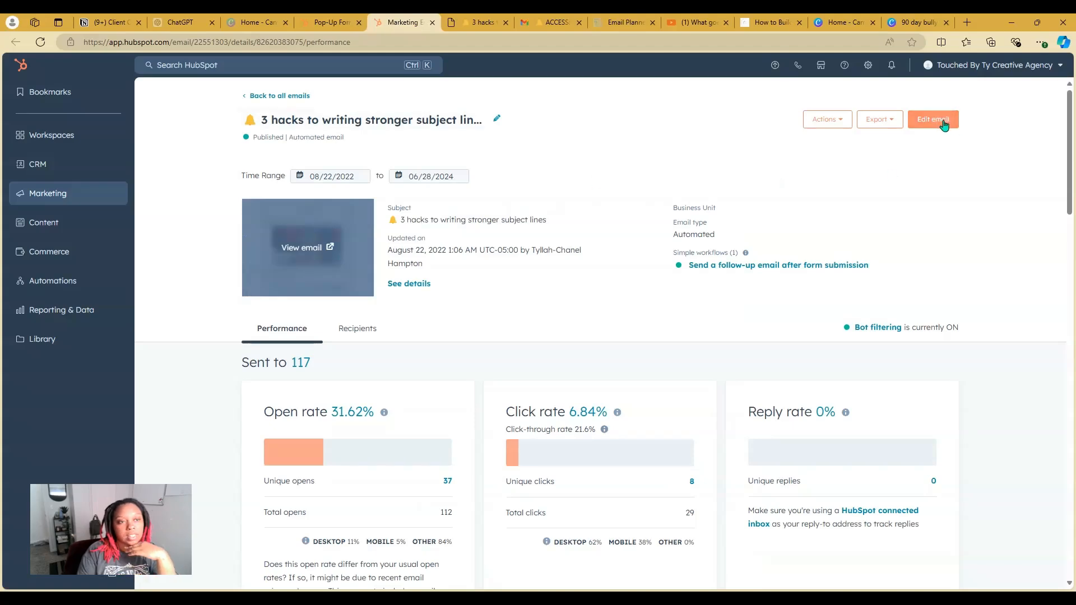
- Review the stats, then open '3 hacks to writing stronger subject lines (Clone)' in the editor
click(940, 121)
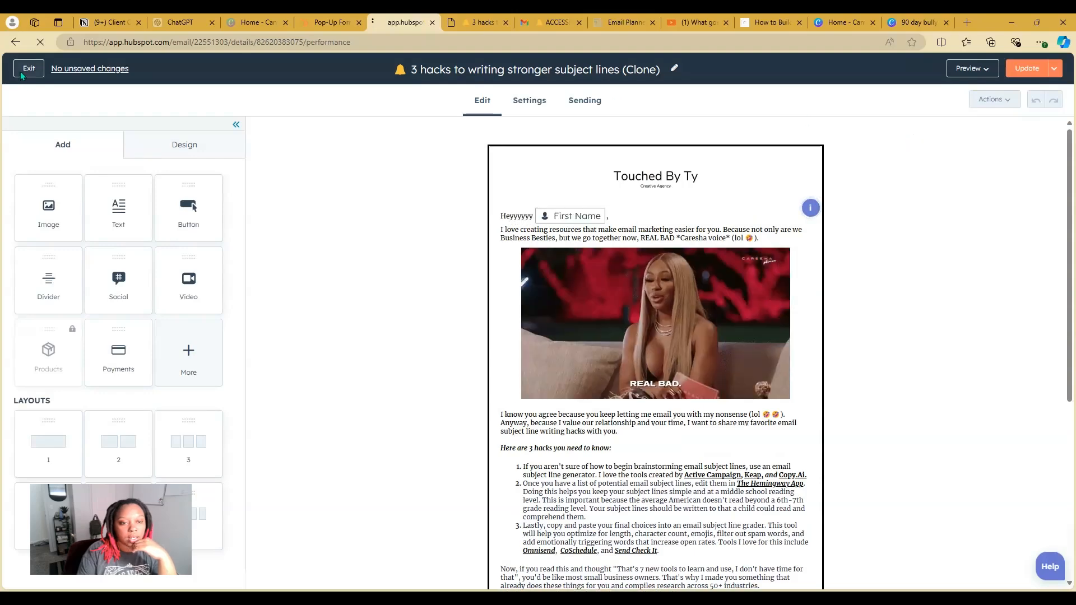
click(23, 71)
scroll(566, 316, down, 2)
scroll(578, 328, down, 3)
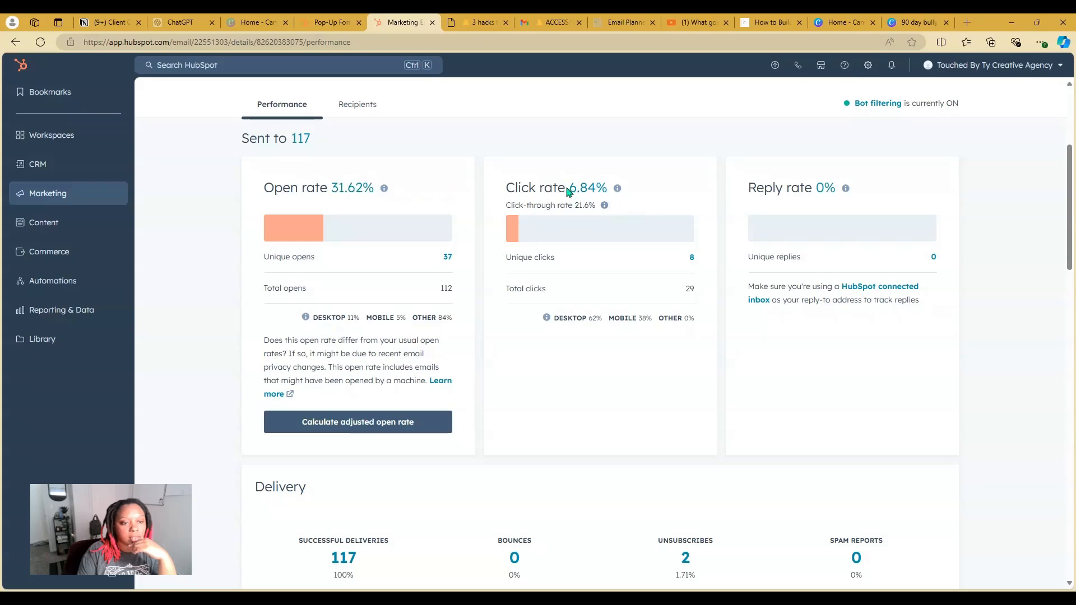
scroll(642, 293, down, 7)
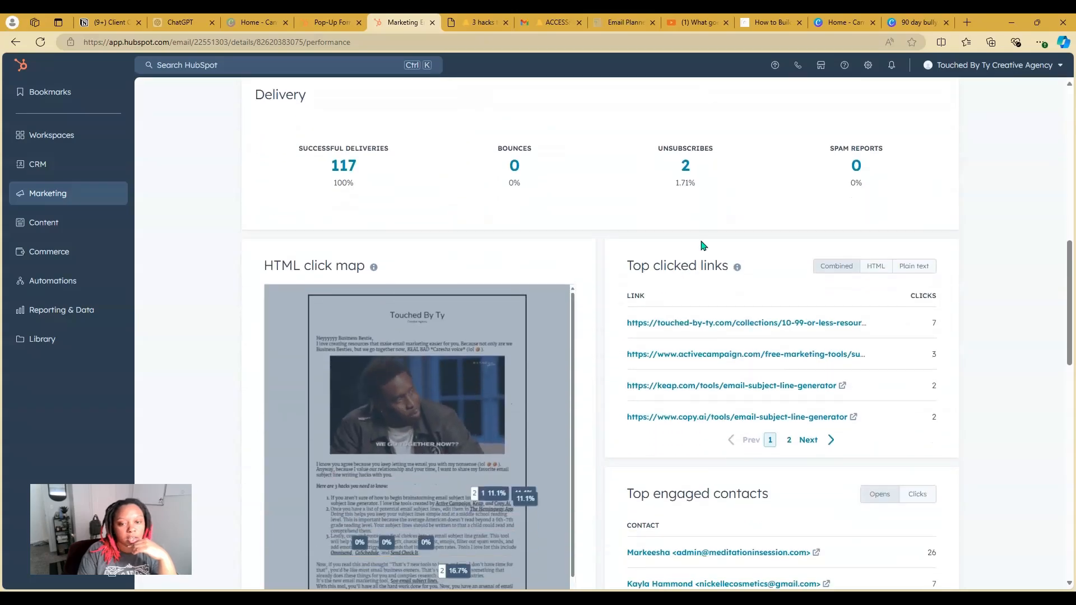
scroll(654, 312, down, 5)
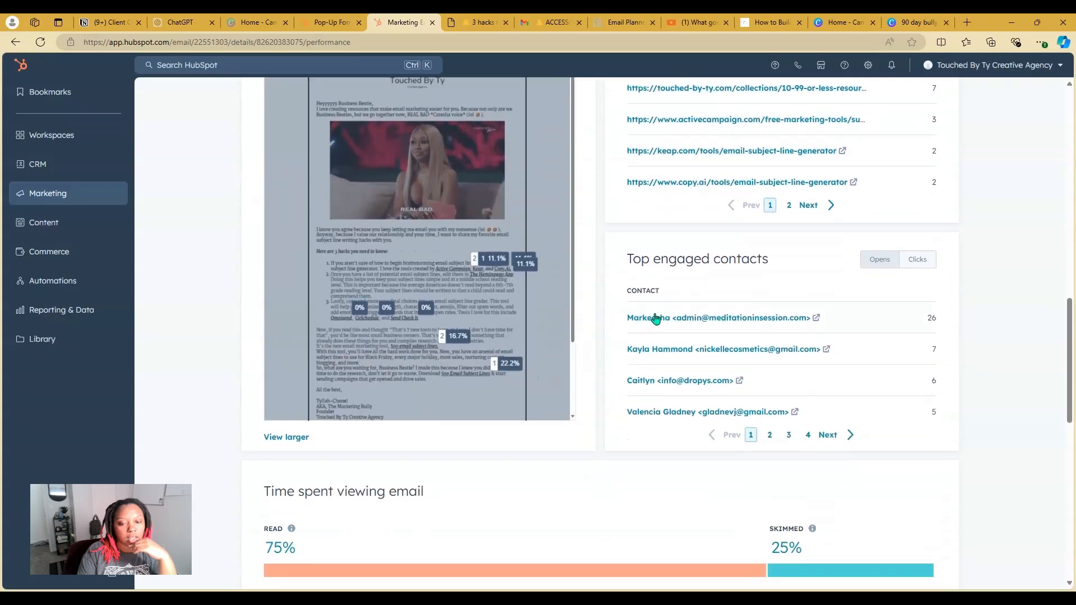
scroll(595, 264, up, 15)
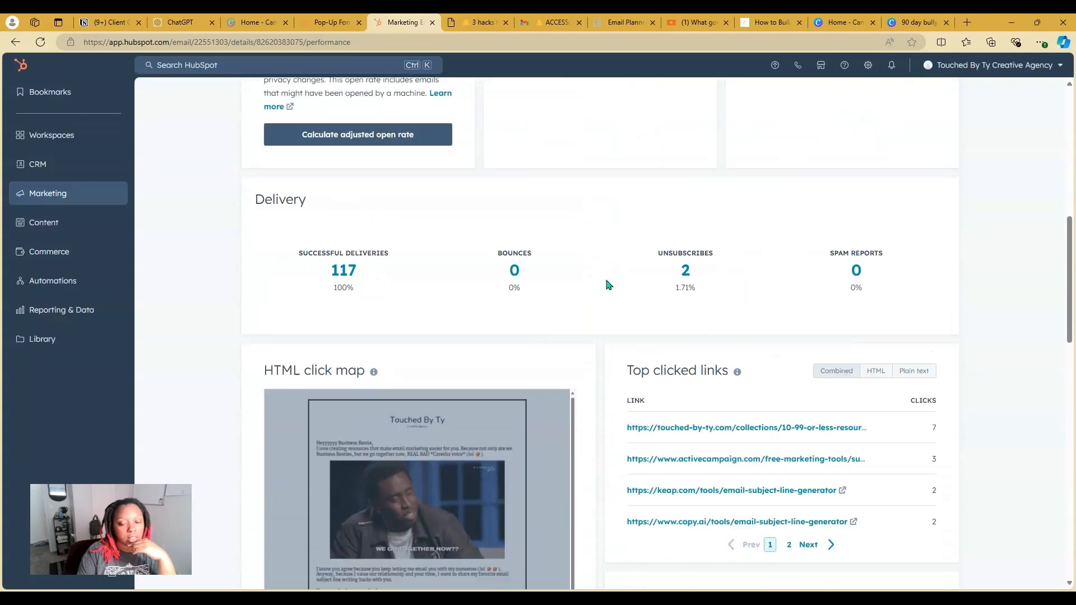
click(934, 122)
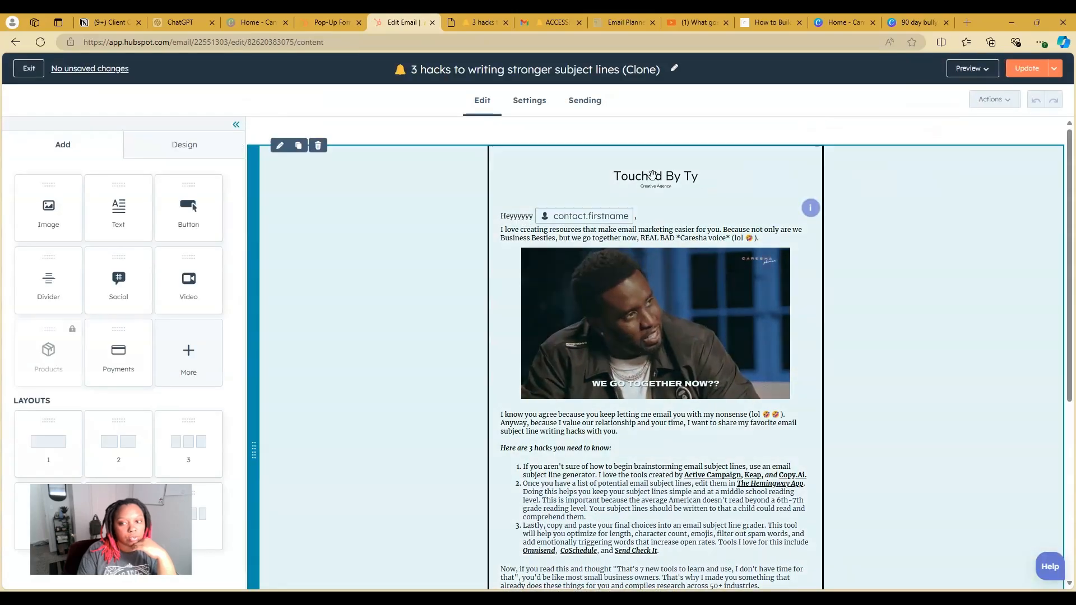
- Replace the header image with the round Touched By Ty logo at 125 px width
click(642, 188)
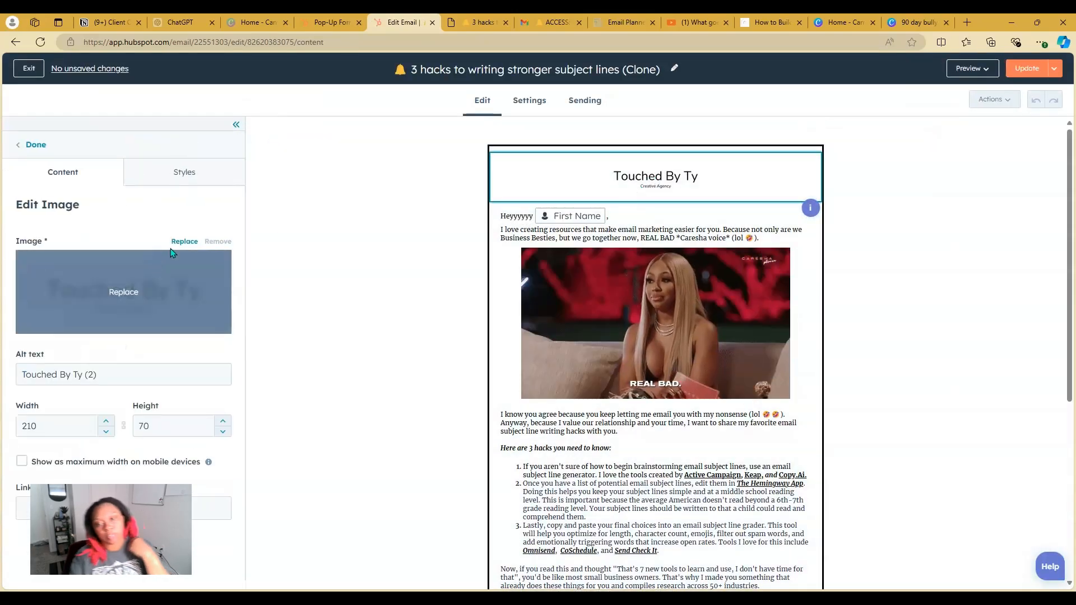
click(185, 241)
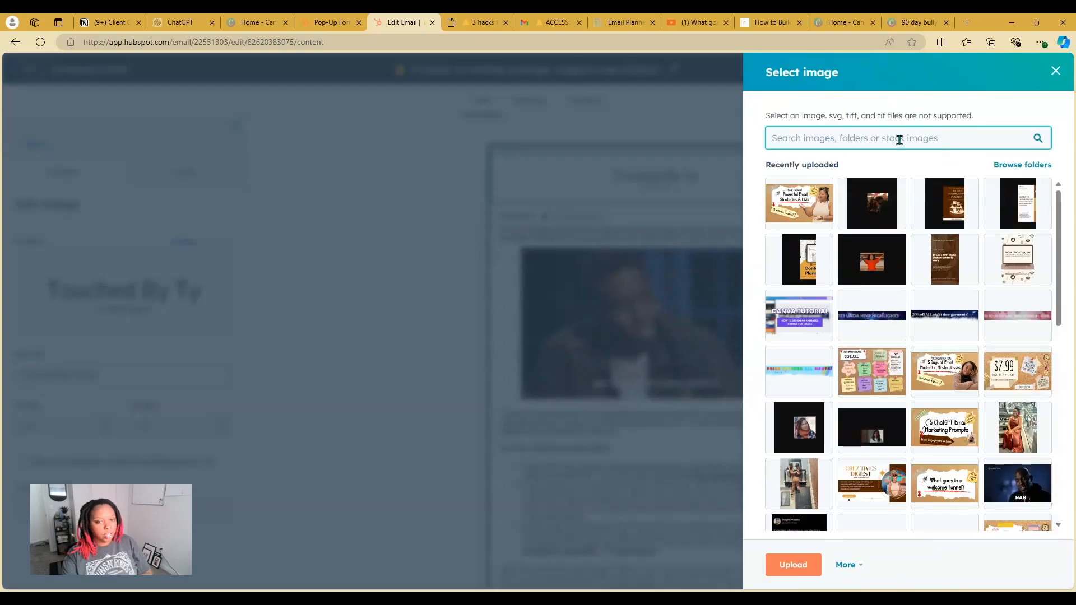
text(logo)
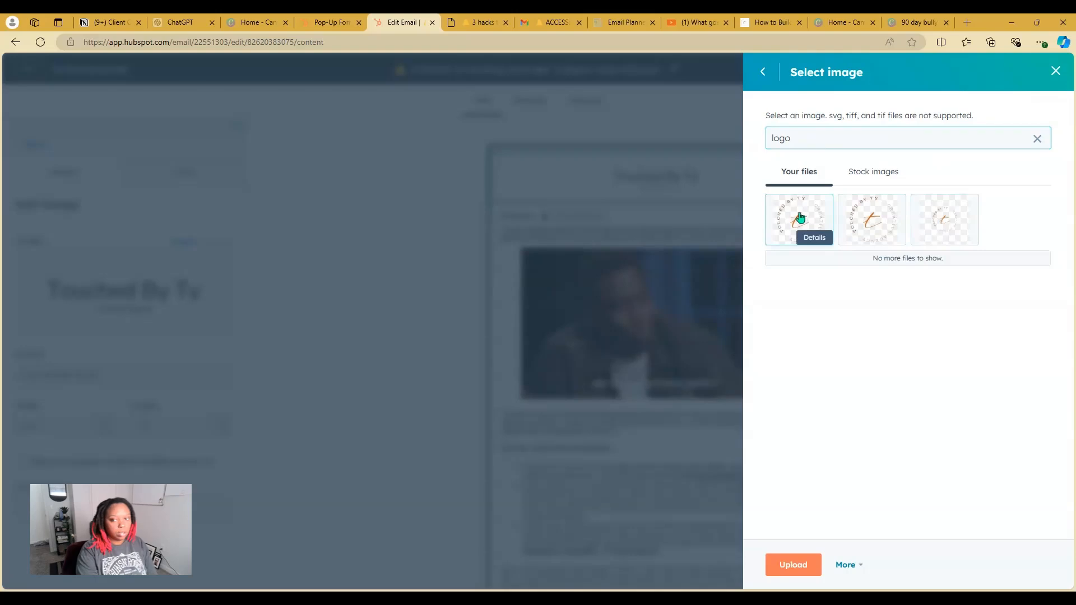
click(798, 218)
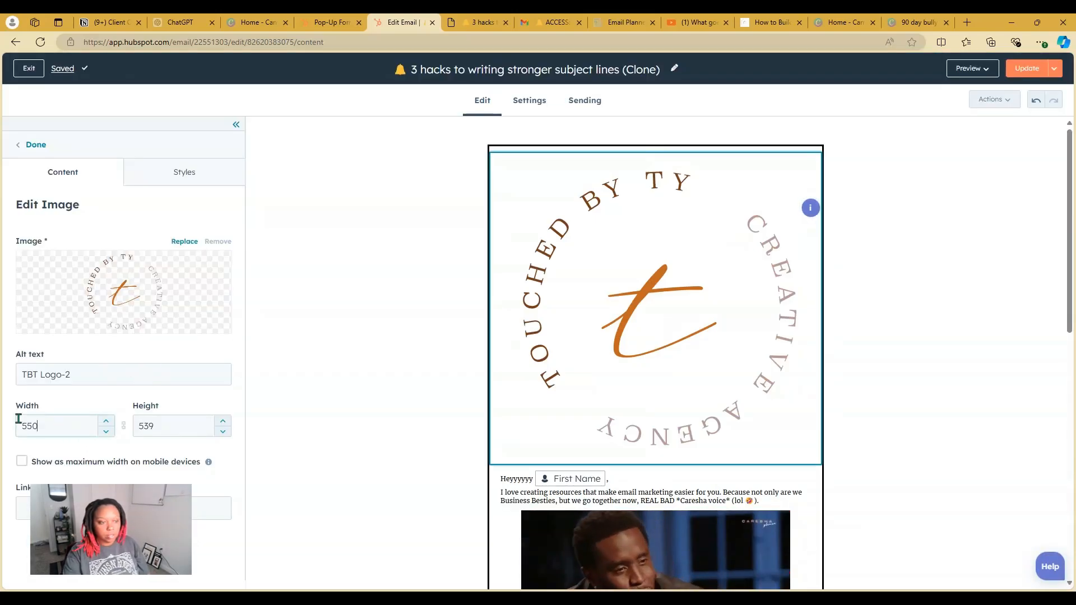
text(125)
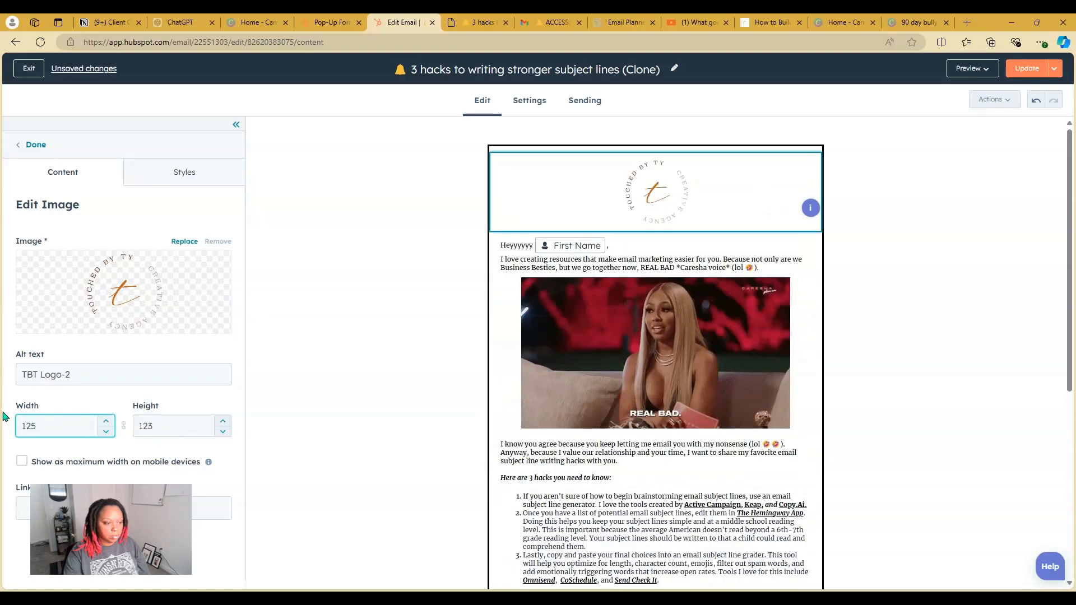
click(311, 319)
- Replace the first GIF with the Notion Content Planner image
click(688, 348)
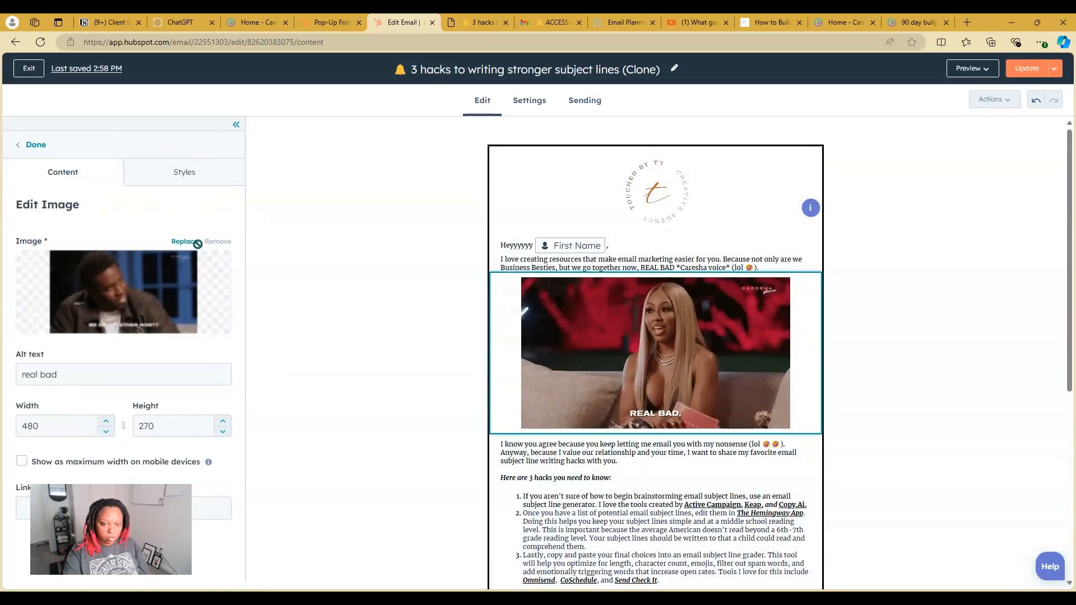
click(147, 273)
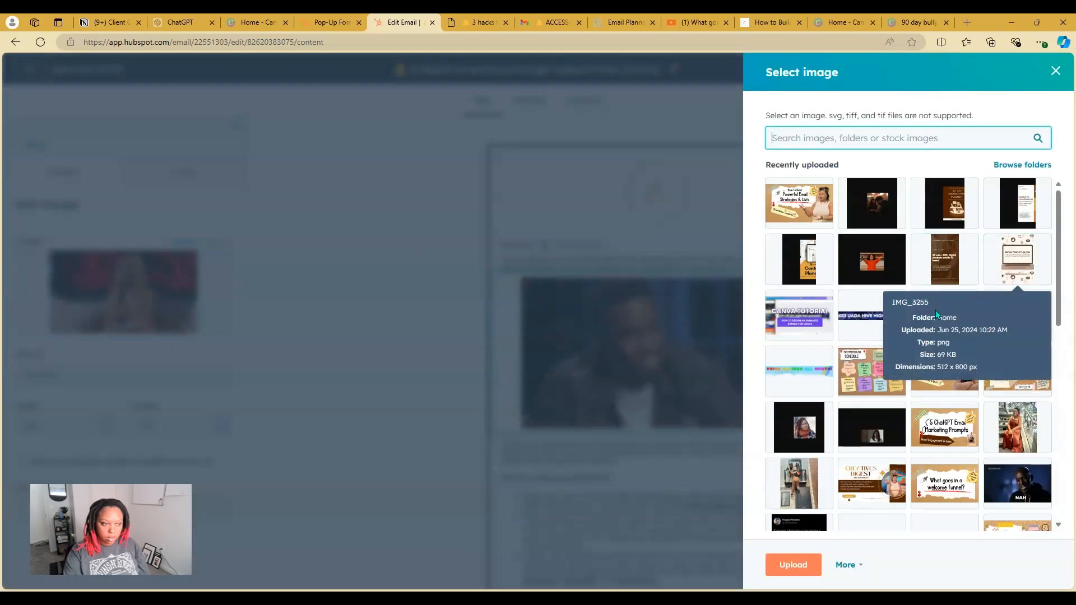
scroll(982, 380, down, 3)
scroll(982, 380, down, 5)
scroll(949, 318, down, 2)
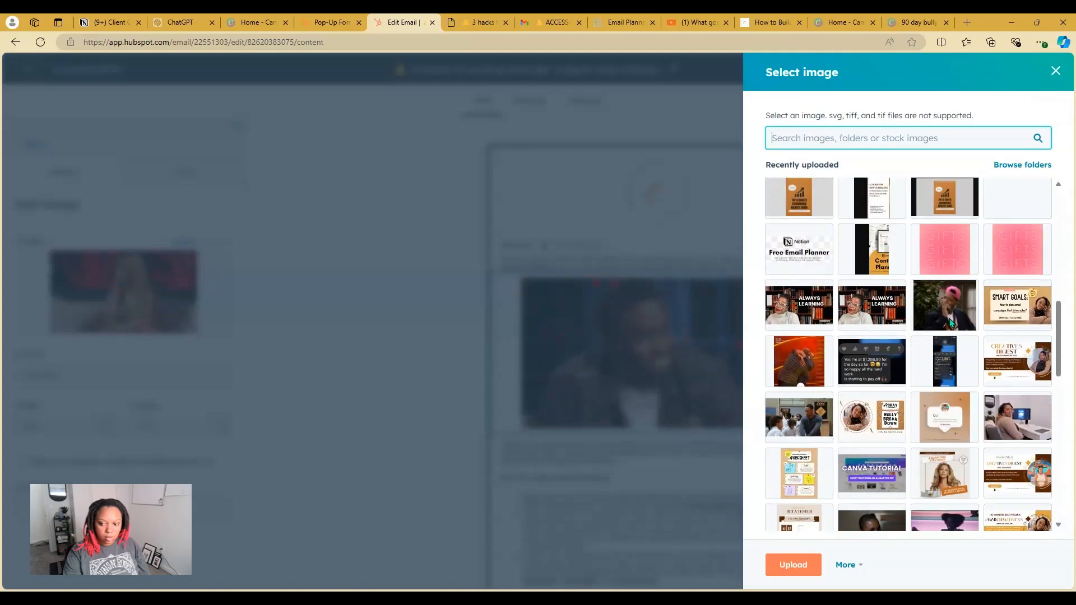
scroll(949, 319, up, 2)
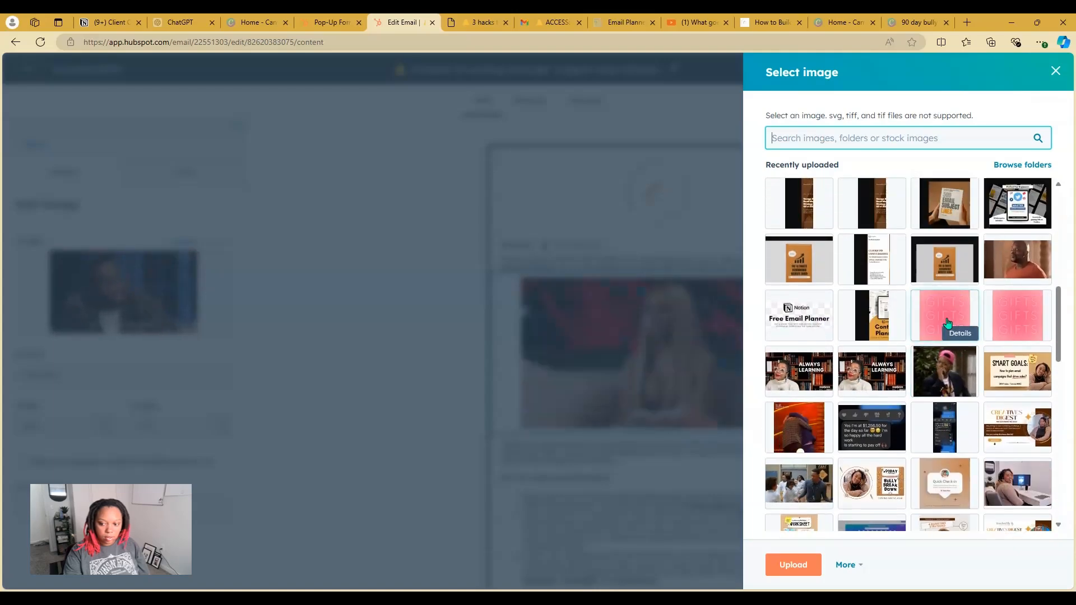
scroll(949, 322, down, 3)
scroll(949, 325, down, 5)
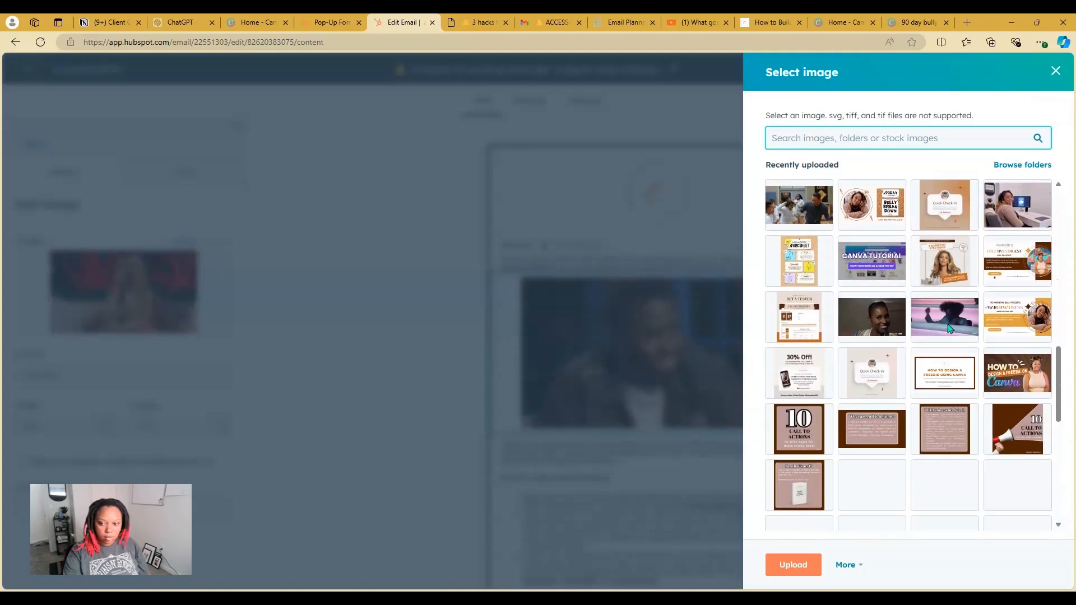
scroll(948, 328, down, 5)
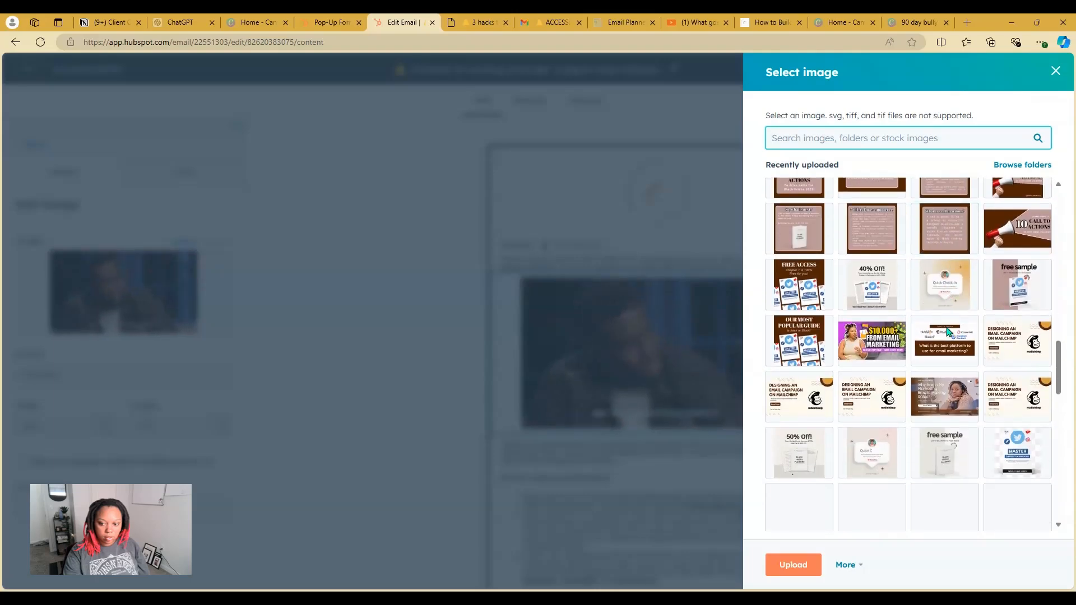
scroll(947, 328, up, 12)
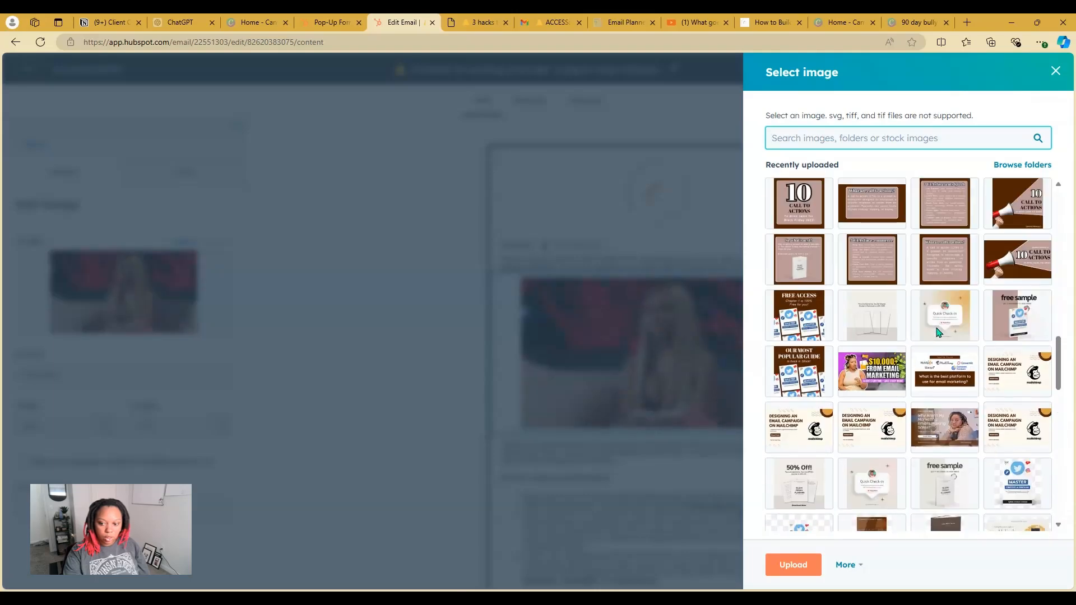
click(897, 429)
scroll(896, 428, down, 6)
scroll(897, 427, up, 6)
- Add a blank line after the greeting and set the greeting and opening paragraph to 16px
click(771, 269)
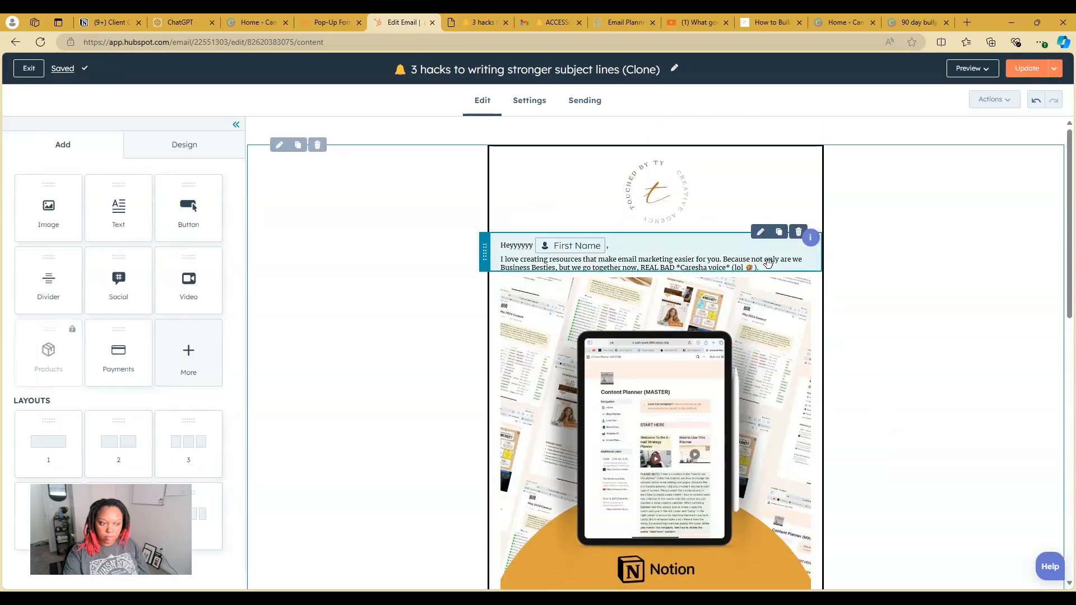
key(Return)
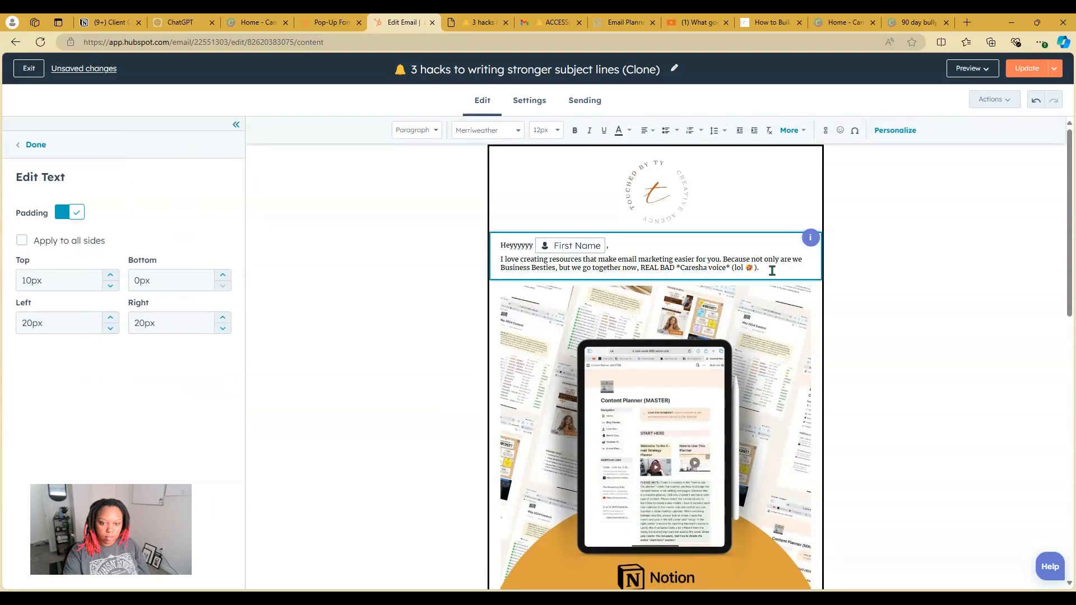
key(Return)
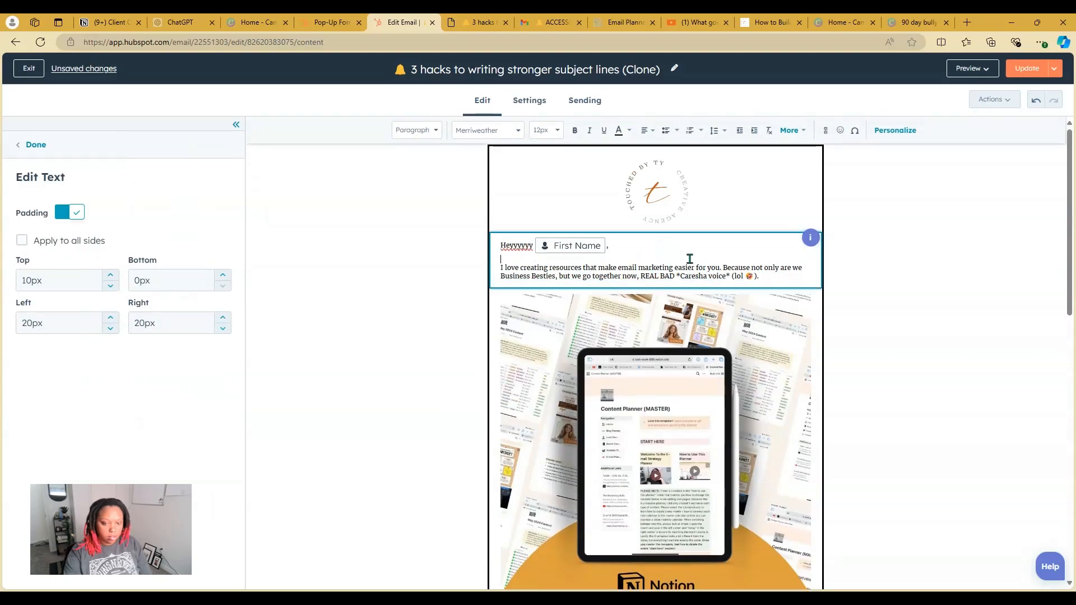
drag(760, 277, 491, 248)
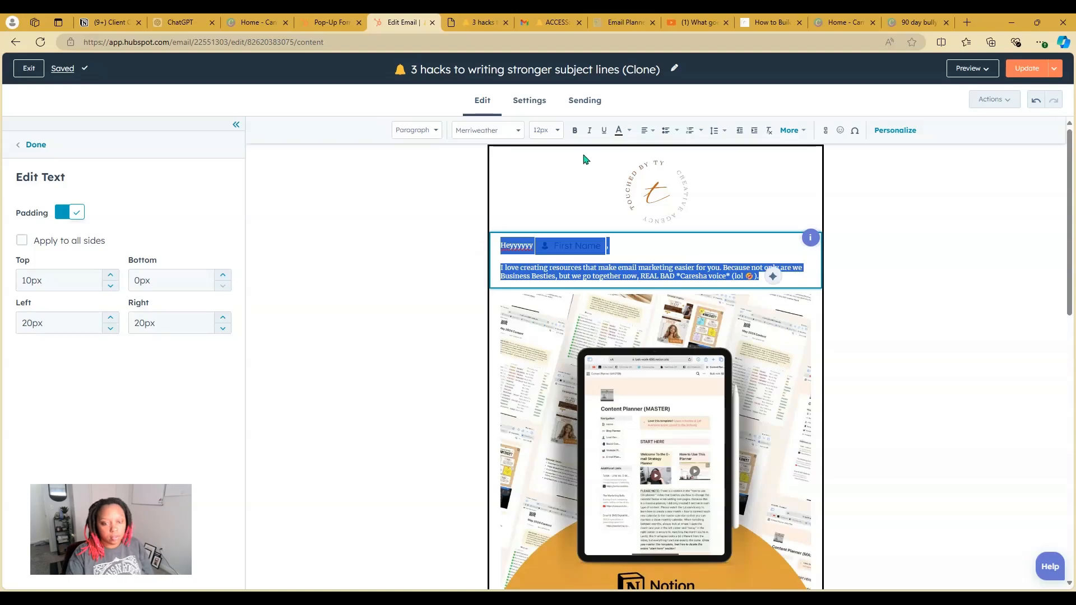
click(543, 129)
click(541, 234)
click(614, 262)
scroll(627, 290, down, 4)
scroll(626, 290, down, 5)
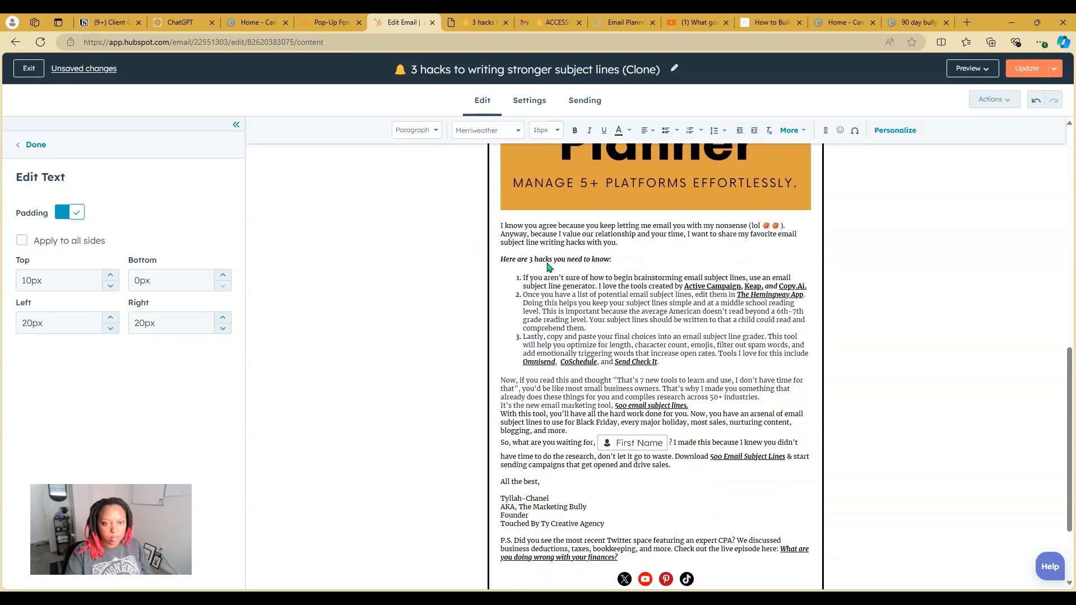
- Set the next block of email body text to 16px as well
click(693, 457)
scroll(700, 424, down, 2)
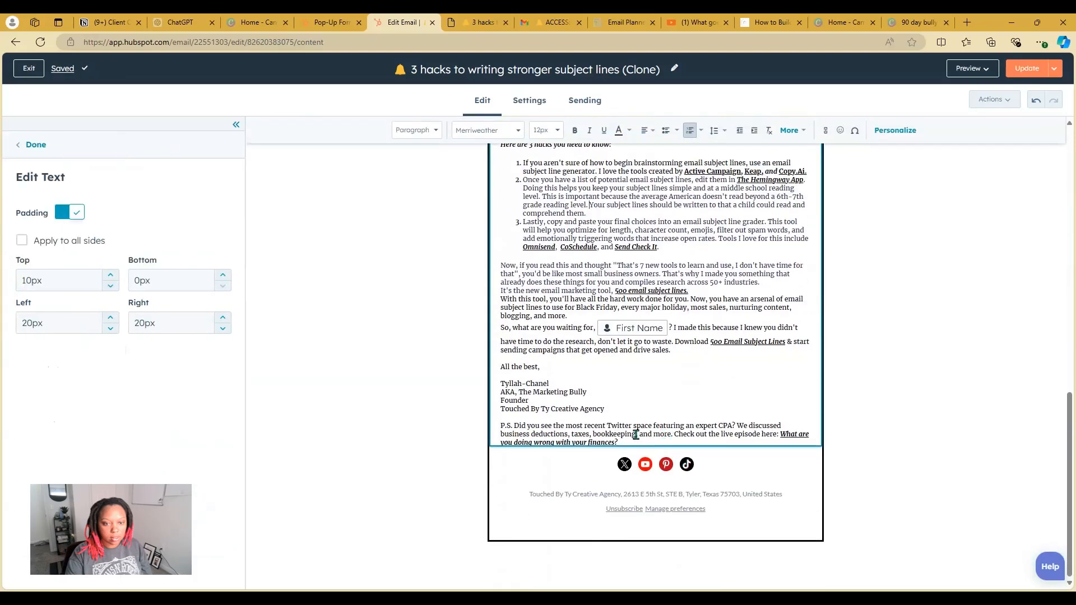
drag(634, 440, 503, 398)
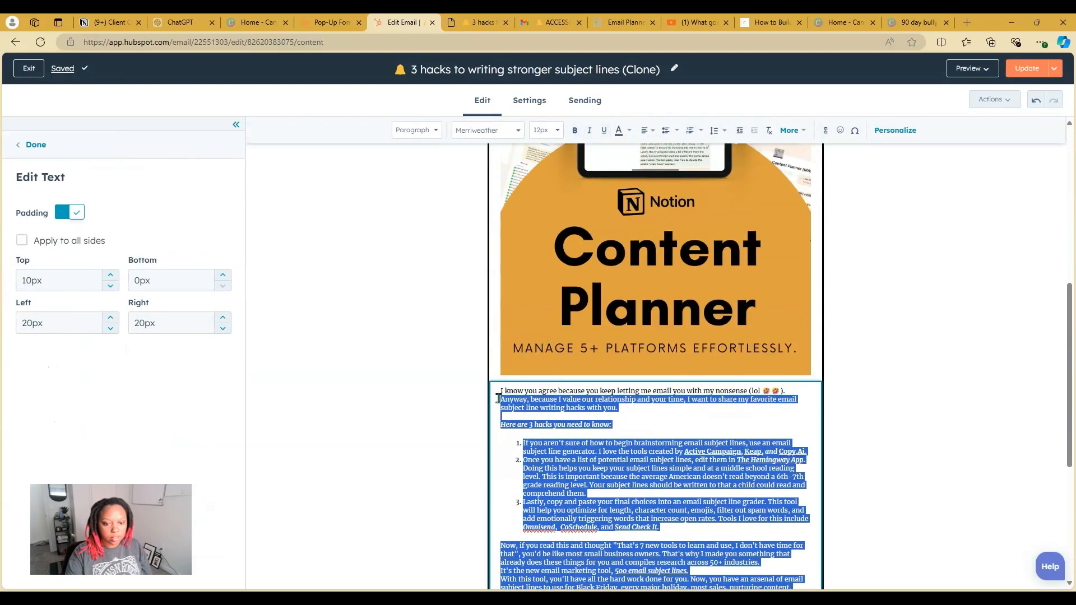
click(541, 130)
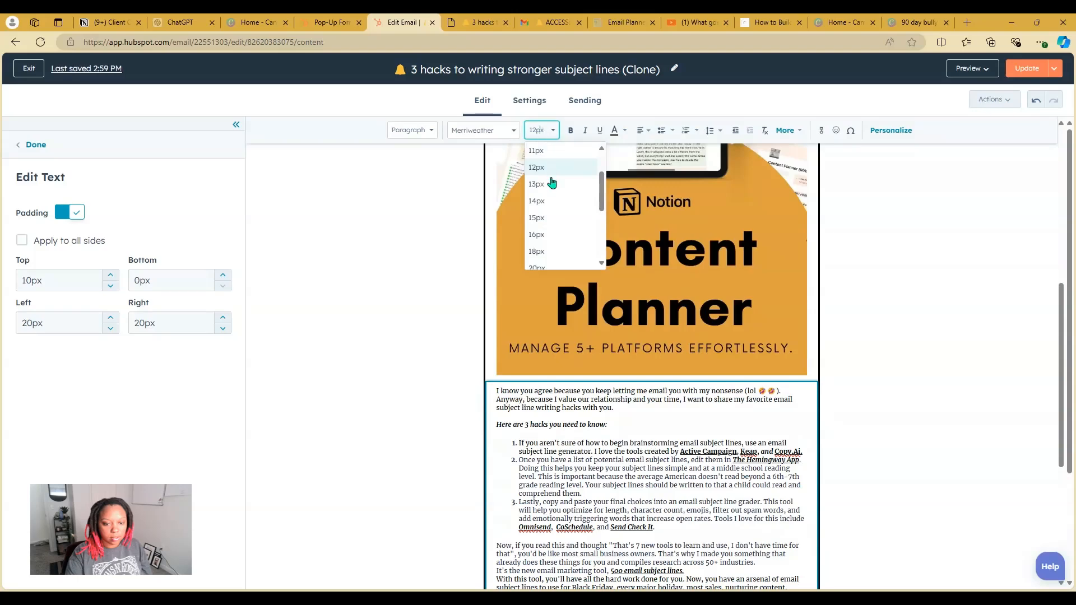
click(537, 234)
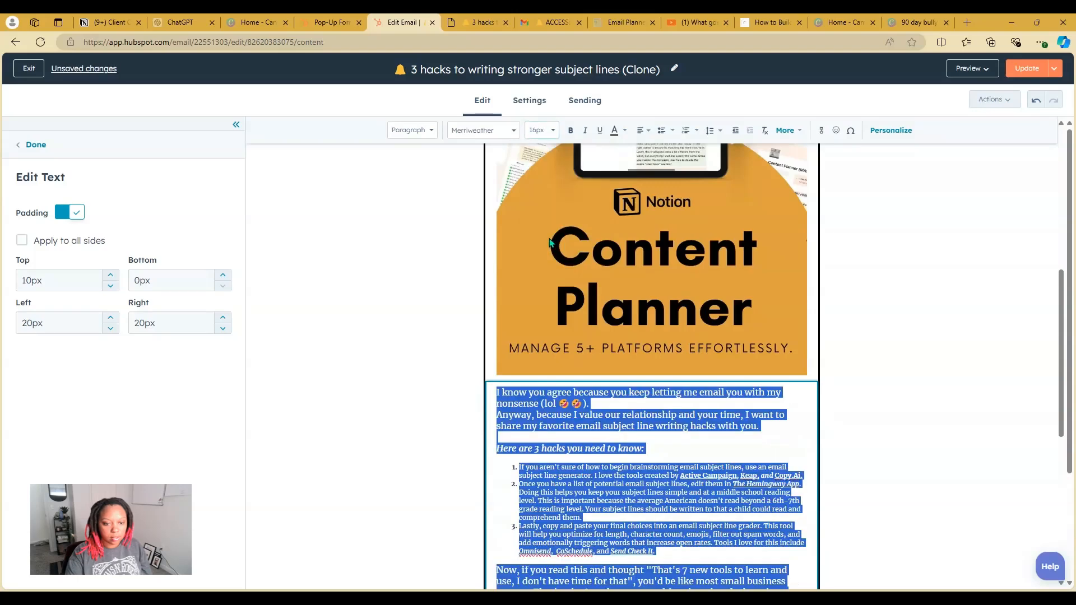
click(627, 405)
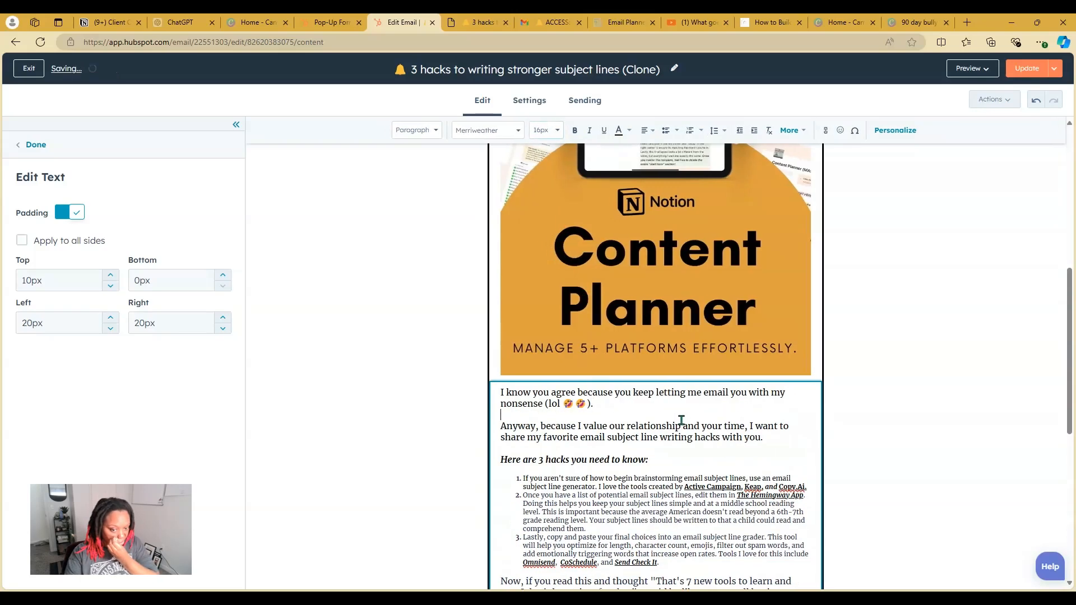
- Insert blank lines after the paragraph with the 500 email subject lines link
scroll(680, 419, down, 5)
click(771, 345)
key(Return)
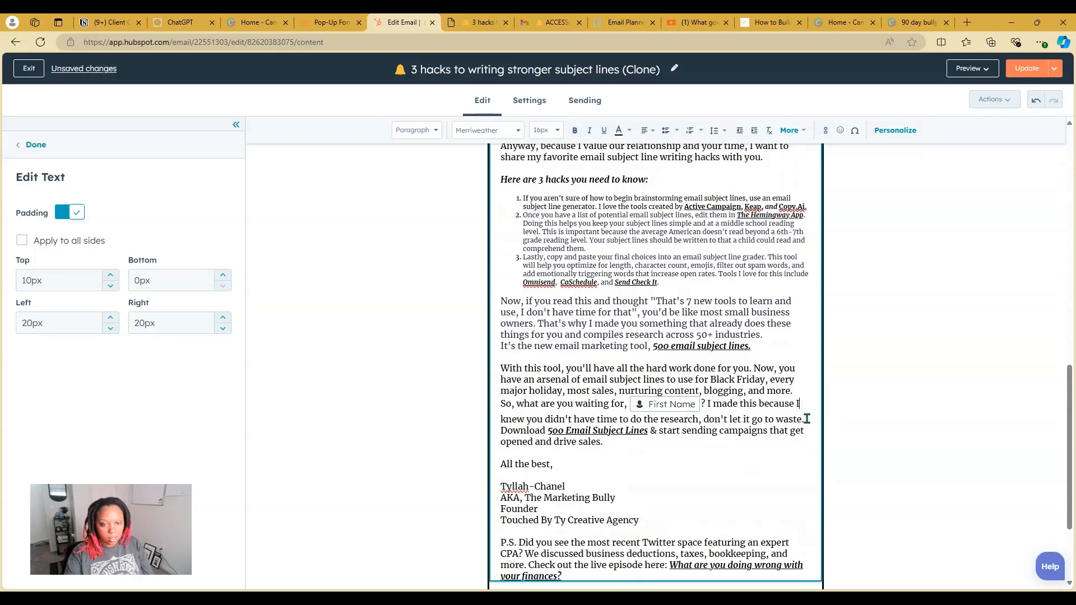
key(Return)
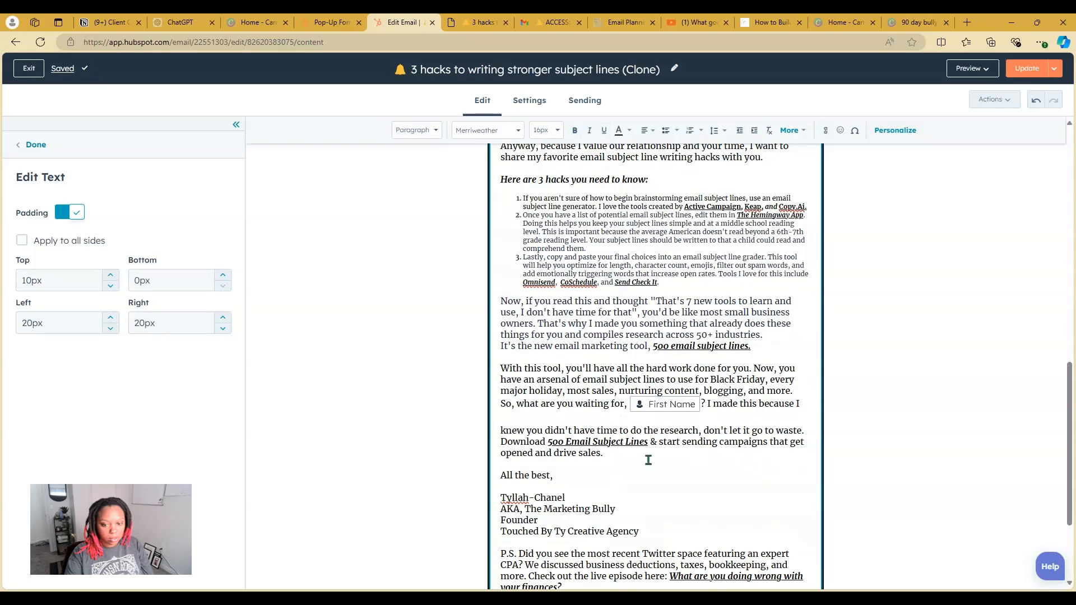
scroll(642, 468, down, 2)
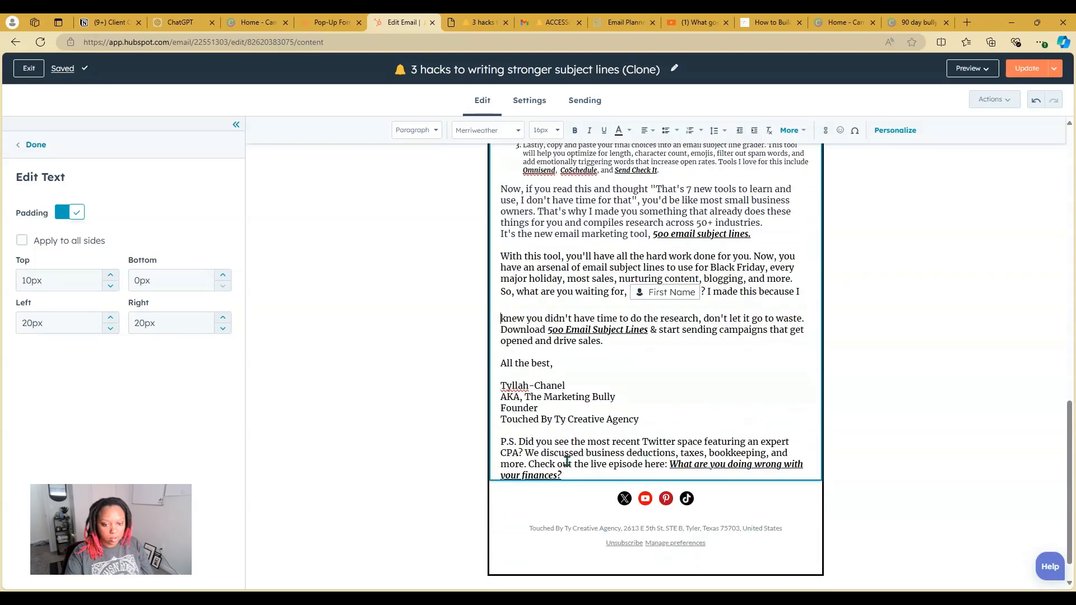
- Delete the P.S. paragraph and 'All the best,' sign-off, and space out the signature lines
drag(582, 474, 497, 435)
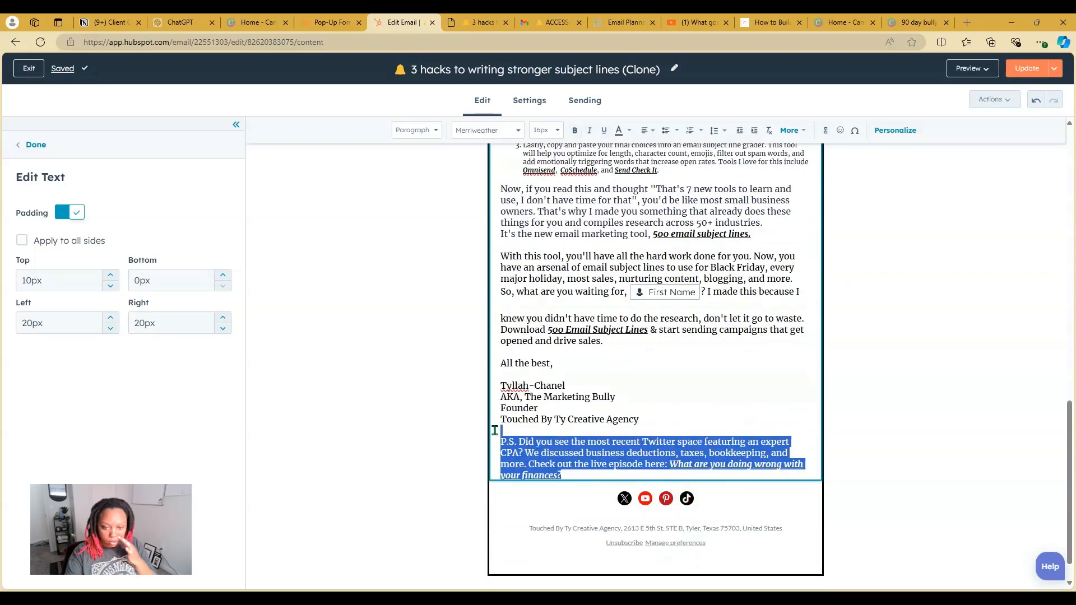
key(BackSpace)
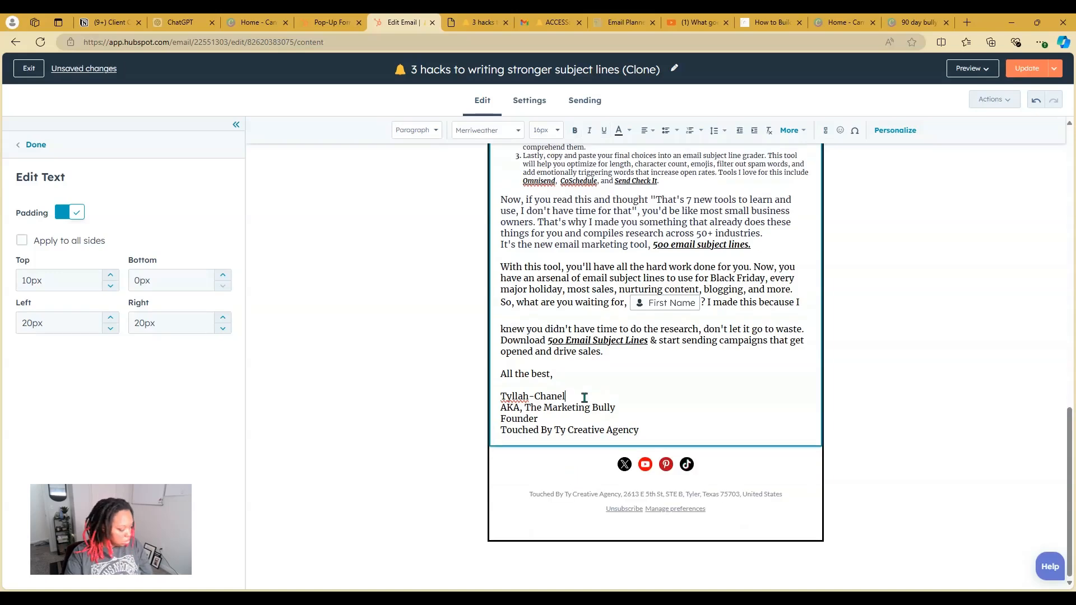
key(Return)
key(Return)
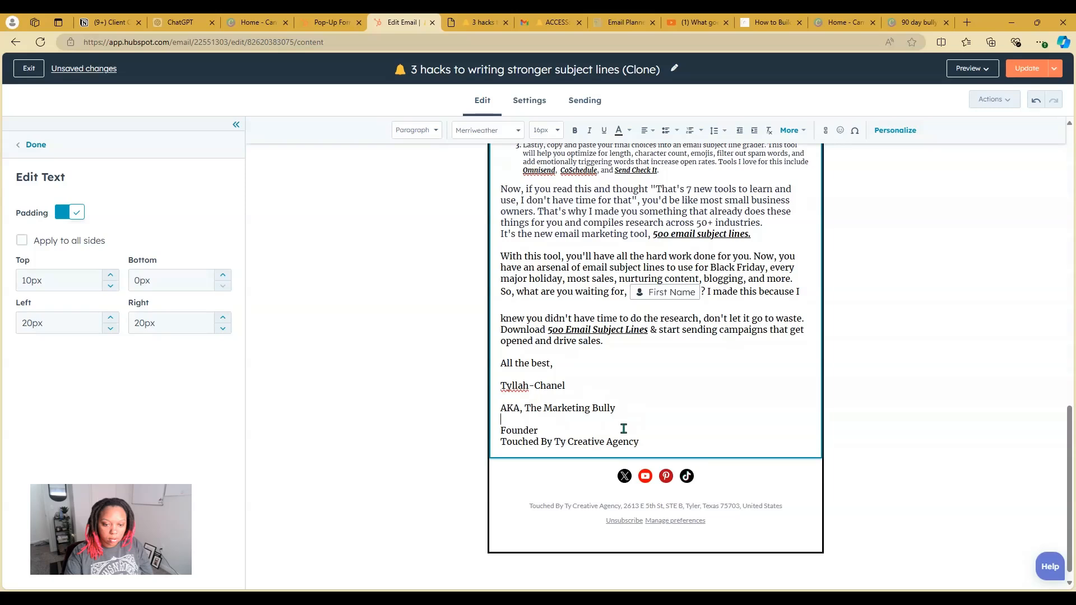
click(622, 431)
key(Return)
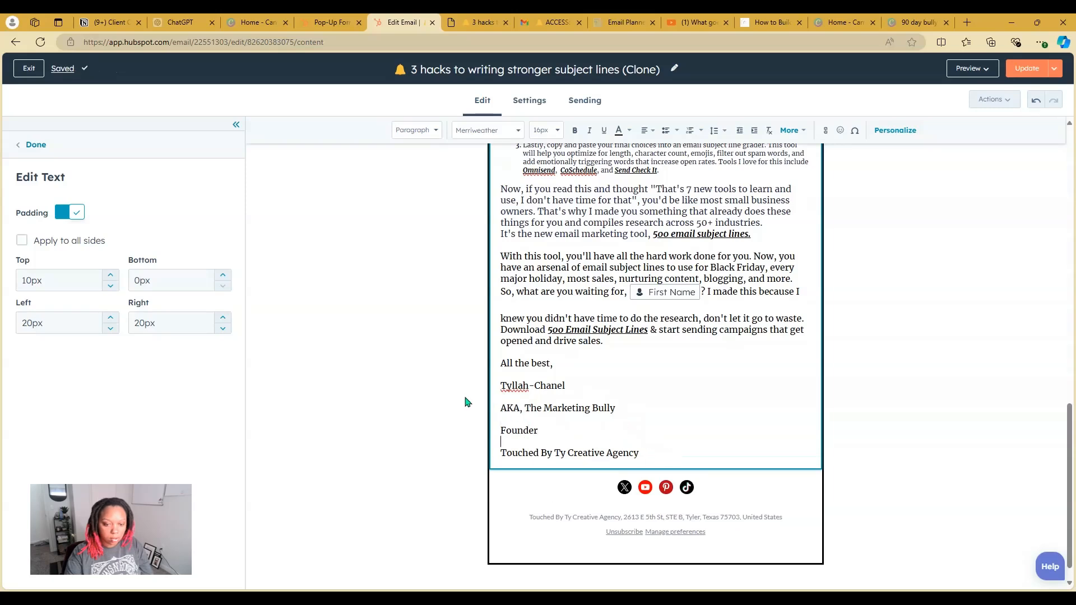
drag(550, 367, 474, 369)
key(BackSpace)
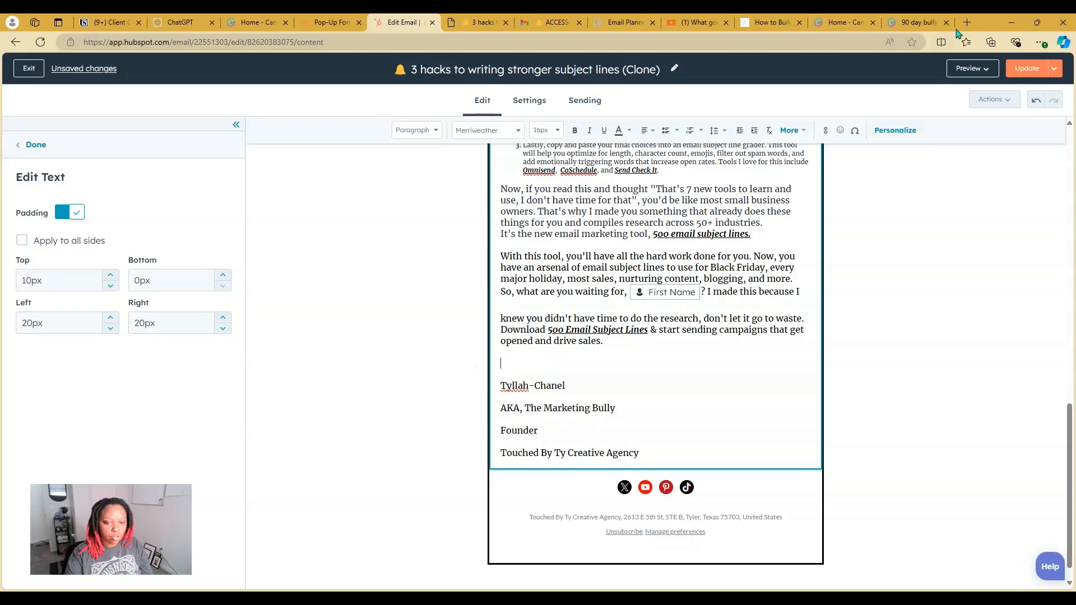
- On the Canva home page, search design types for 'email' and create an Email Signature design
click(835, 22)
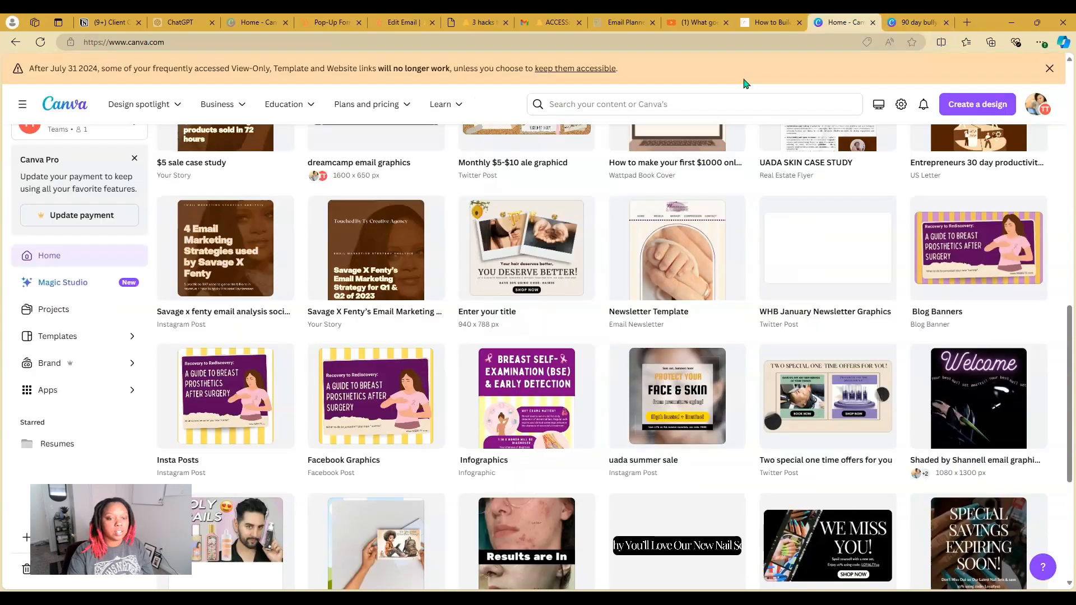
click(980, 110)
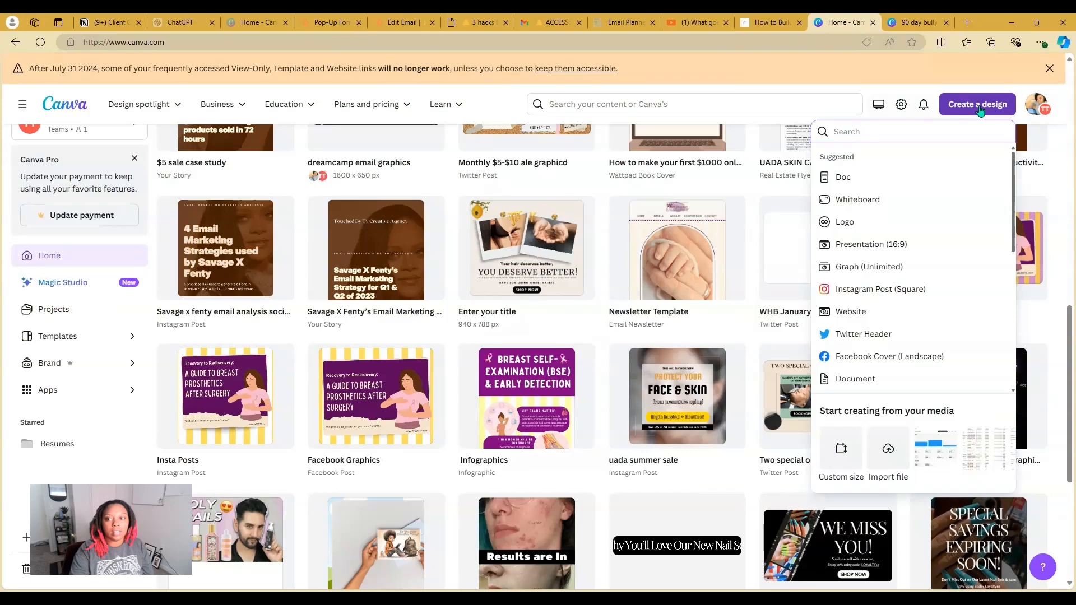
text(footer)
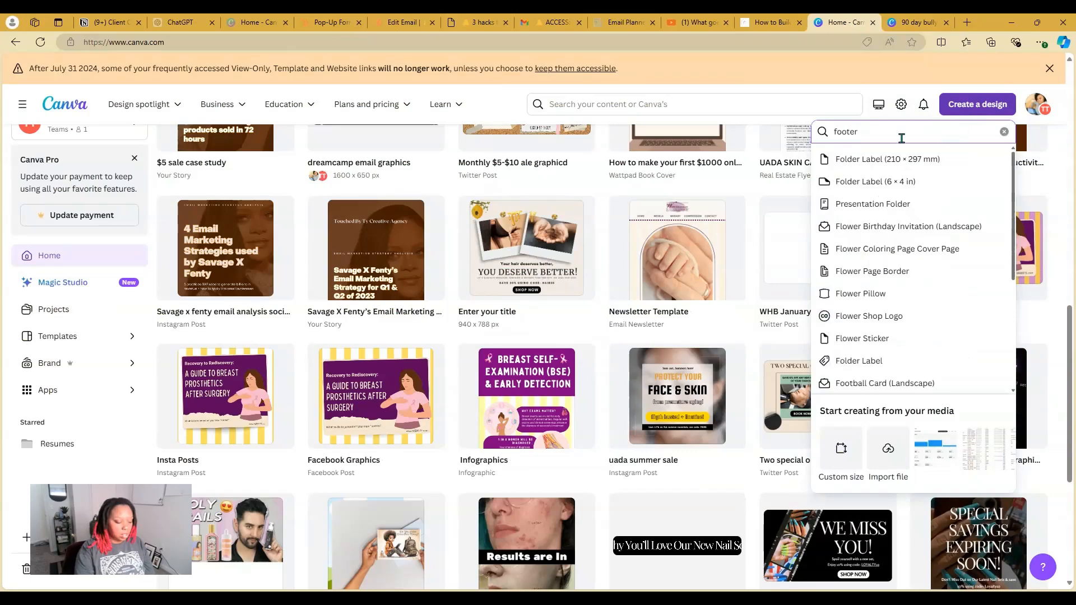
key(BackSpace)
key(BackSpace)
key(BackSpace)
key(BackSpace)
key(BackSpace)
key(BackSpace)
text(email)
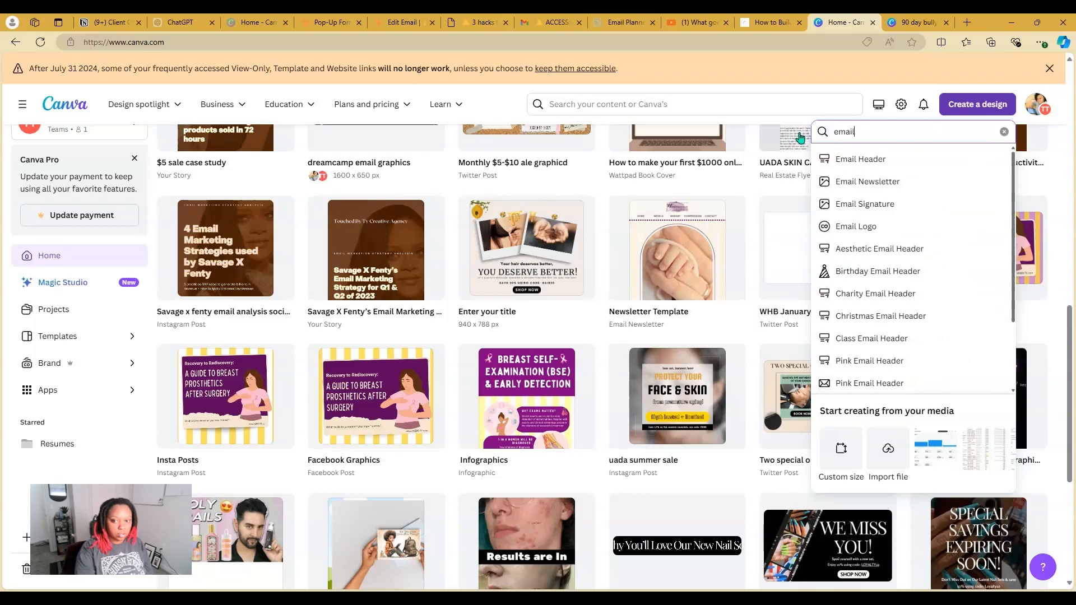
click(878, 210)
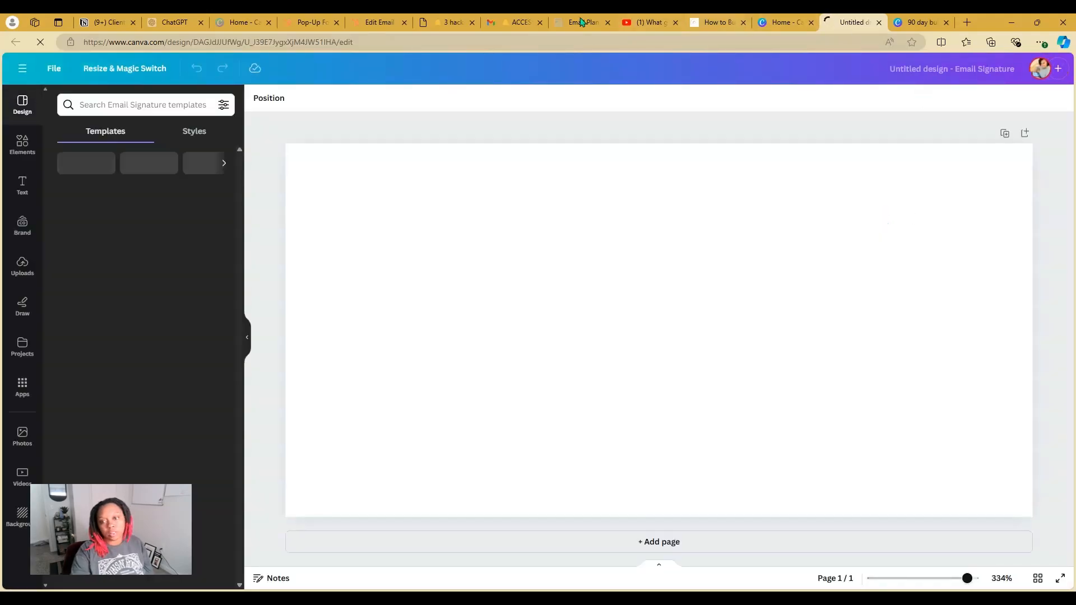
- Publish the updates to the cloned HubSpot email
click(382, 22)
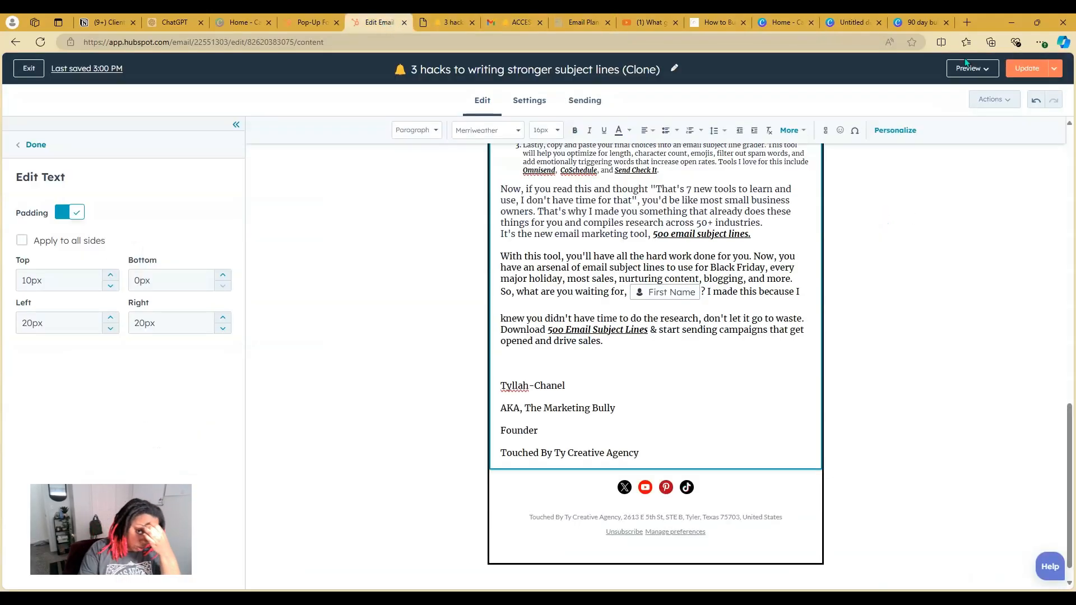
click(1032, 68)
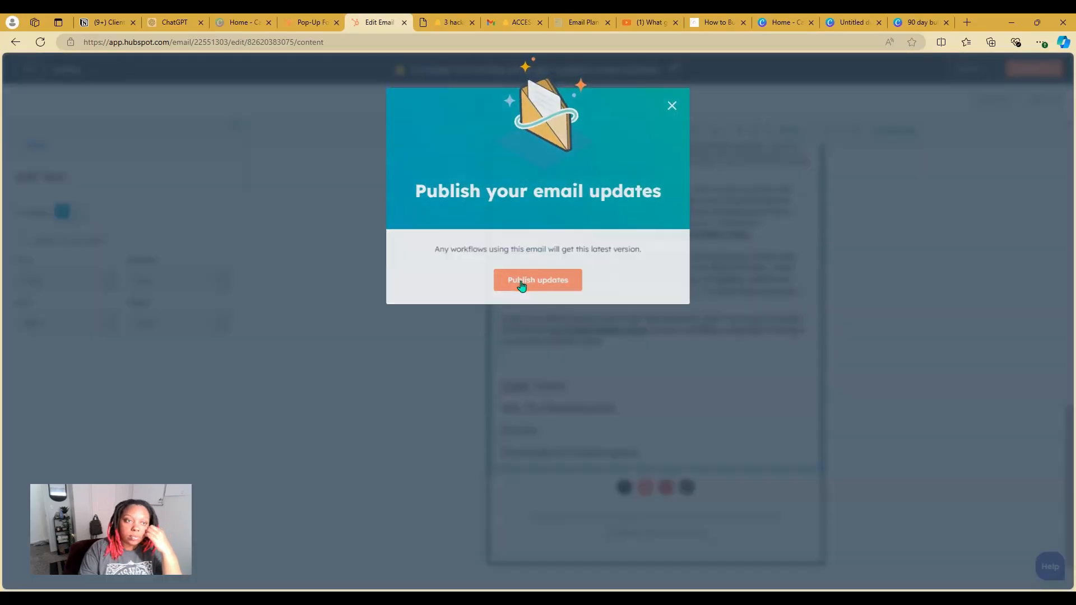
click(519, 283)
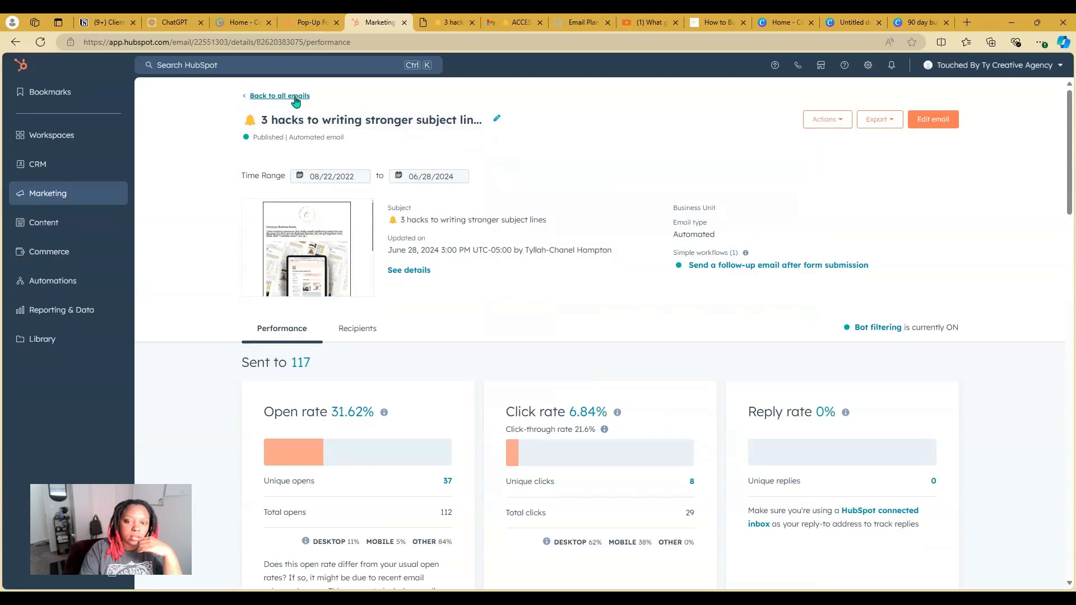
- Look at the POP UP OPT IN email, then preview the 'How to use the email notion template?' email
click(296, 98)
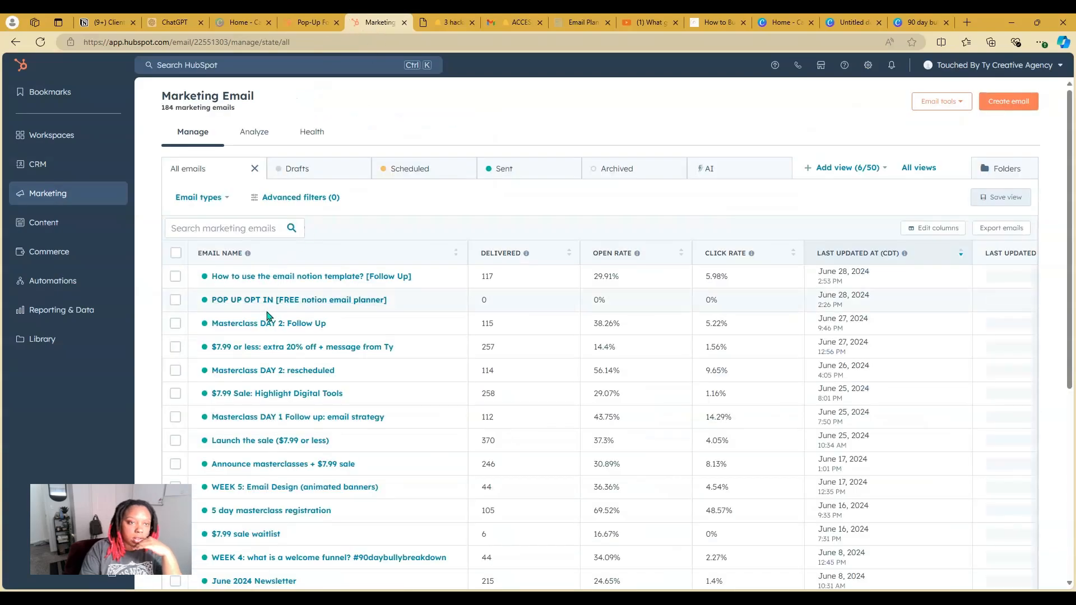
click(278, 301)
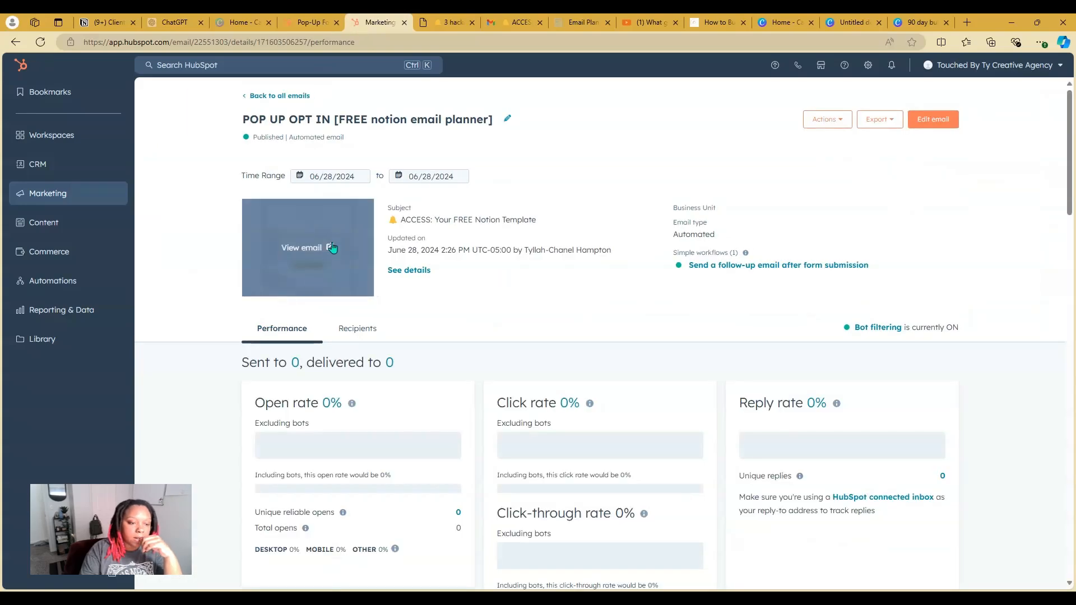
click(279, 96)
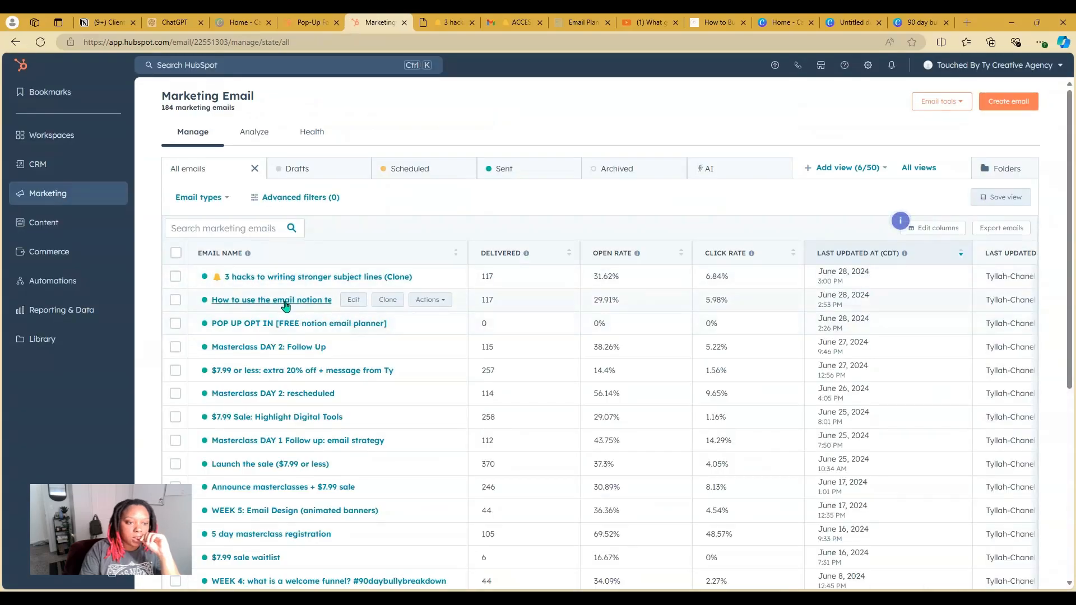
click(284, 301)
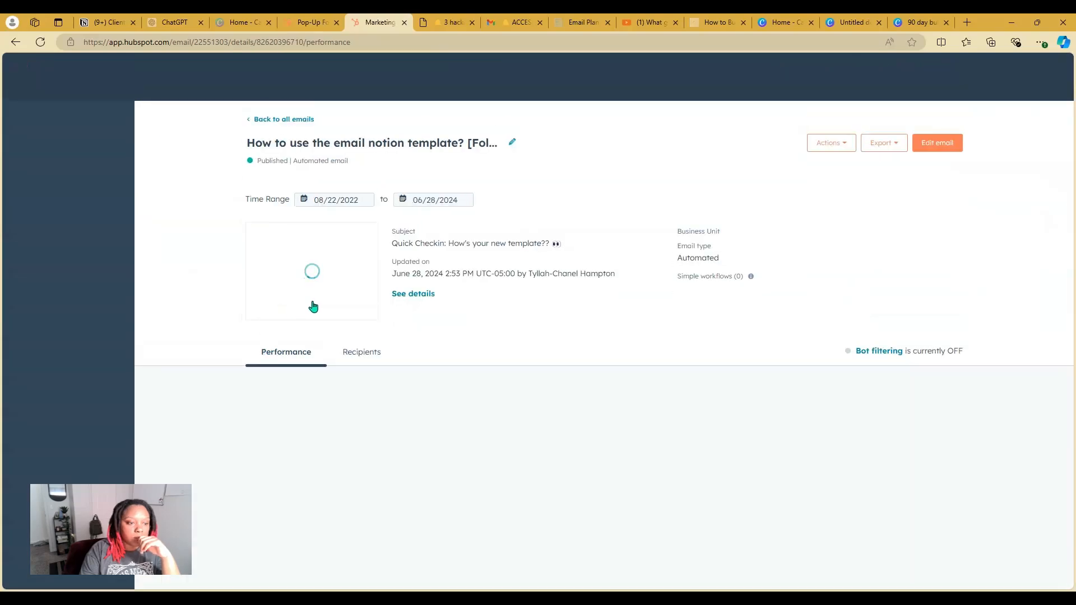
click(287, 244)
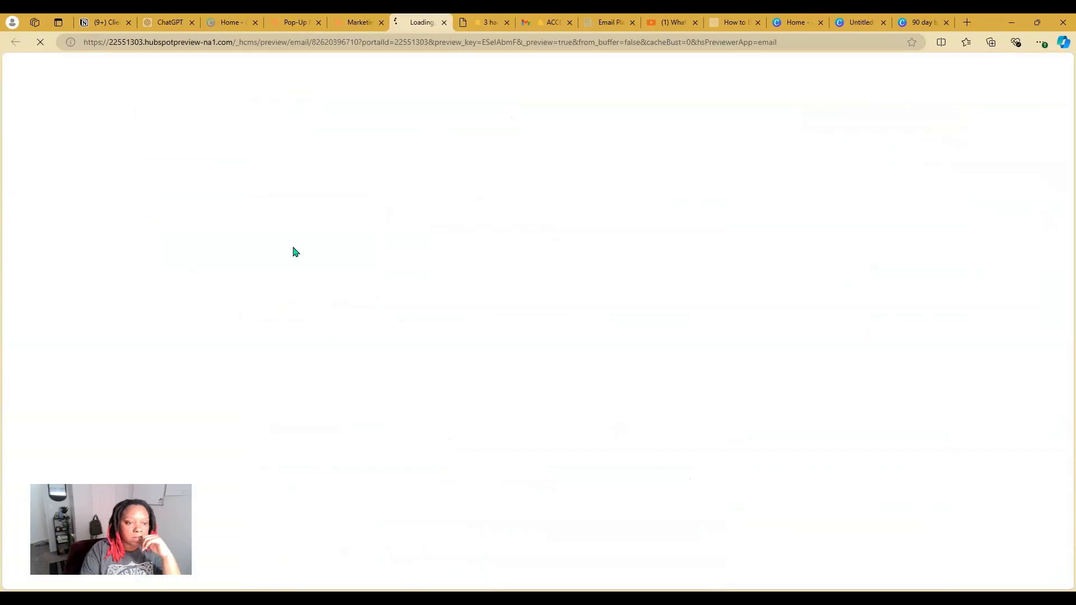
scroll(768, 323, down, 12)
scroll(768, 323, up, 12)
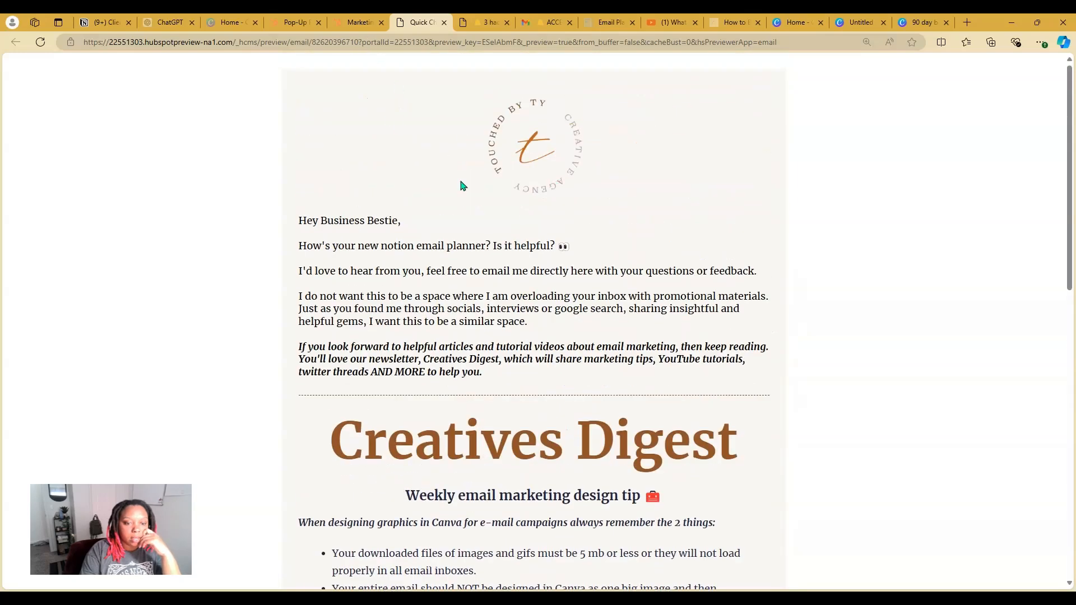
click(358, 22)
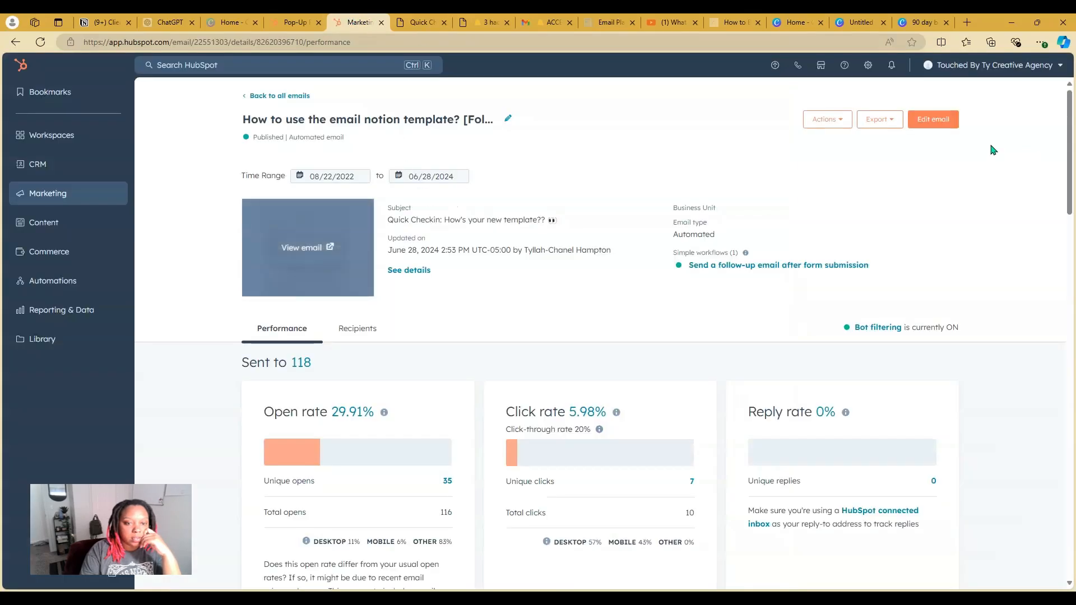
- Open that email in the editor, select its top section's background colour value, then exit to the email list
click(927, 119)
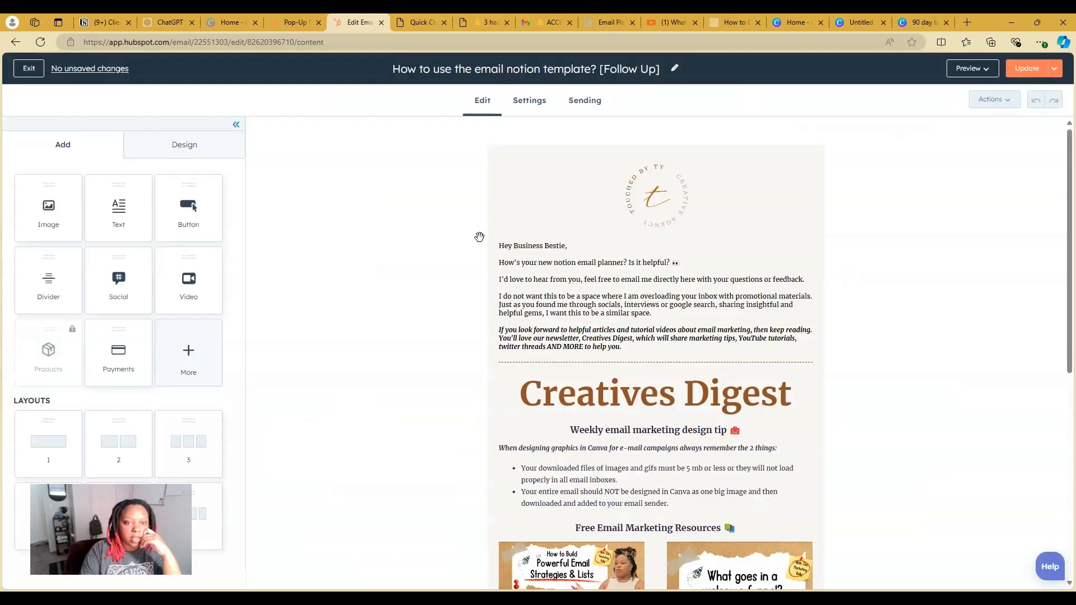
click(549, 171)
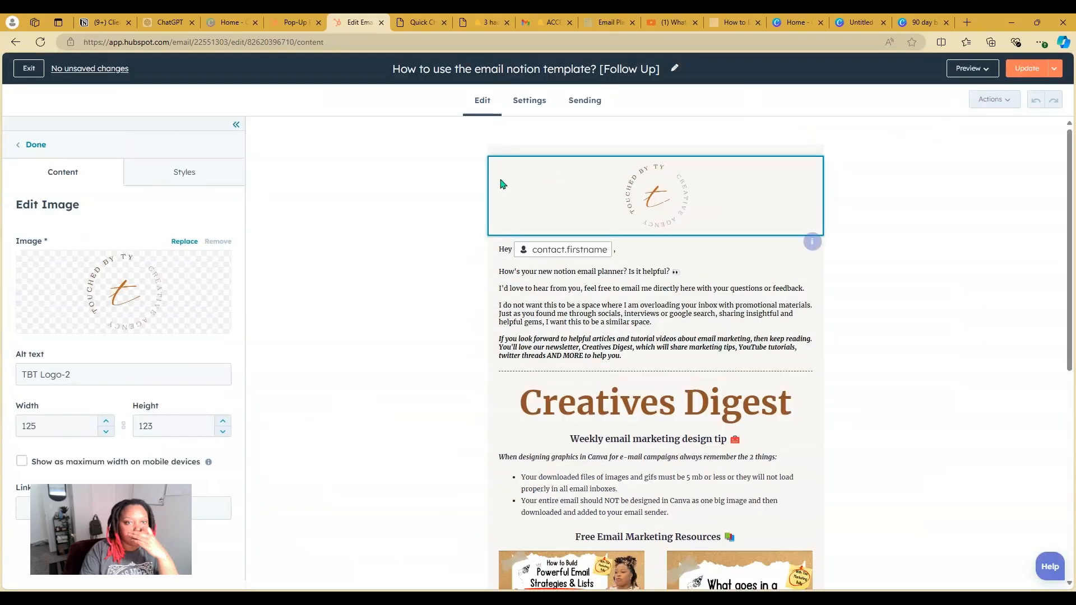
click(36, 146)
click(204, 153)
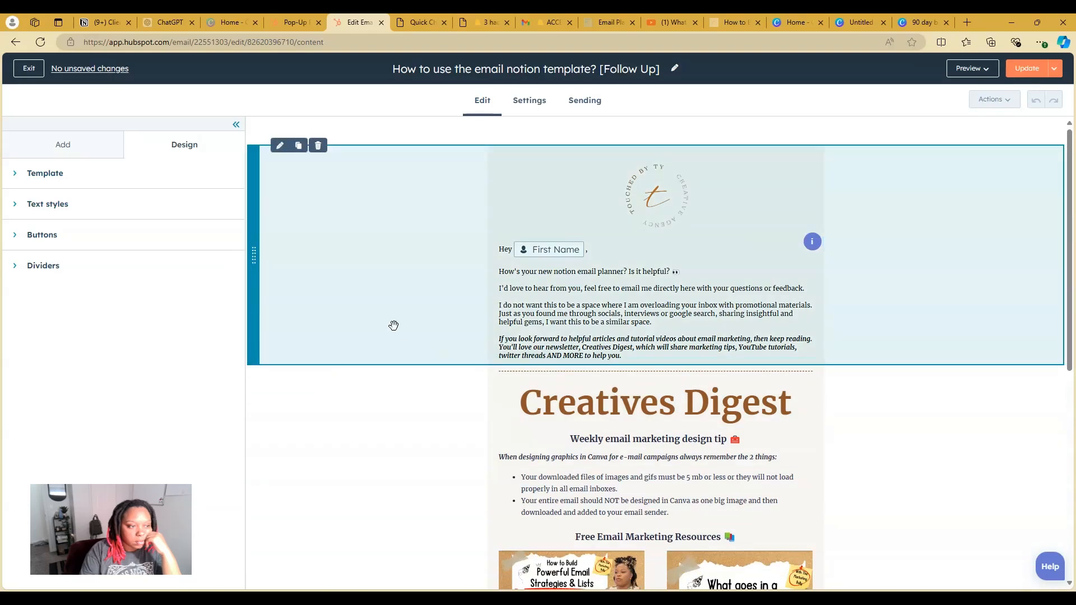
click(387, 325)
double_click(48, 384)
key(ctrl+c)
click(28, 69)
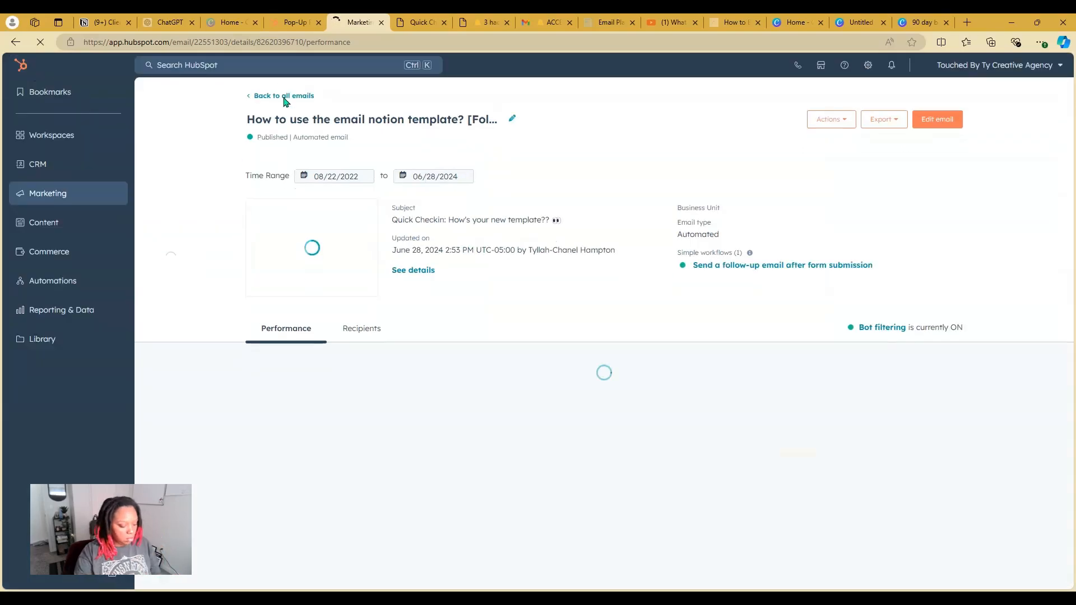
click(287, 97)
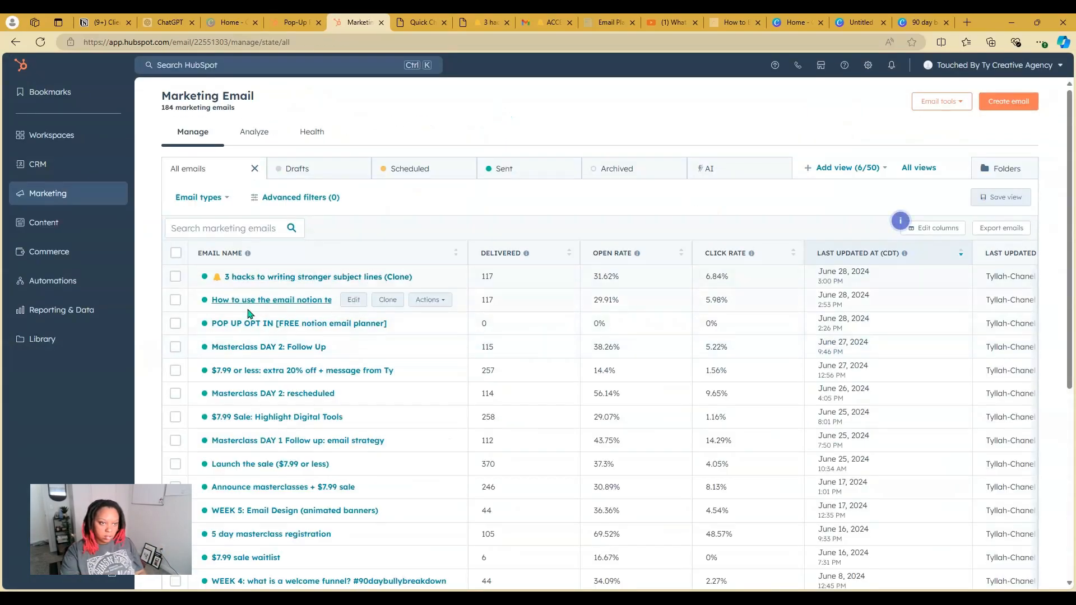
- Open POP UP OPT IN for editing and change the body section background to f8f6f3
click(252, 325)
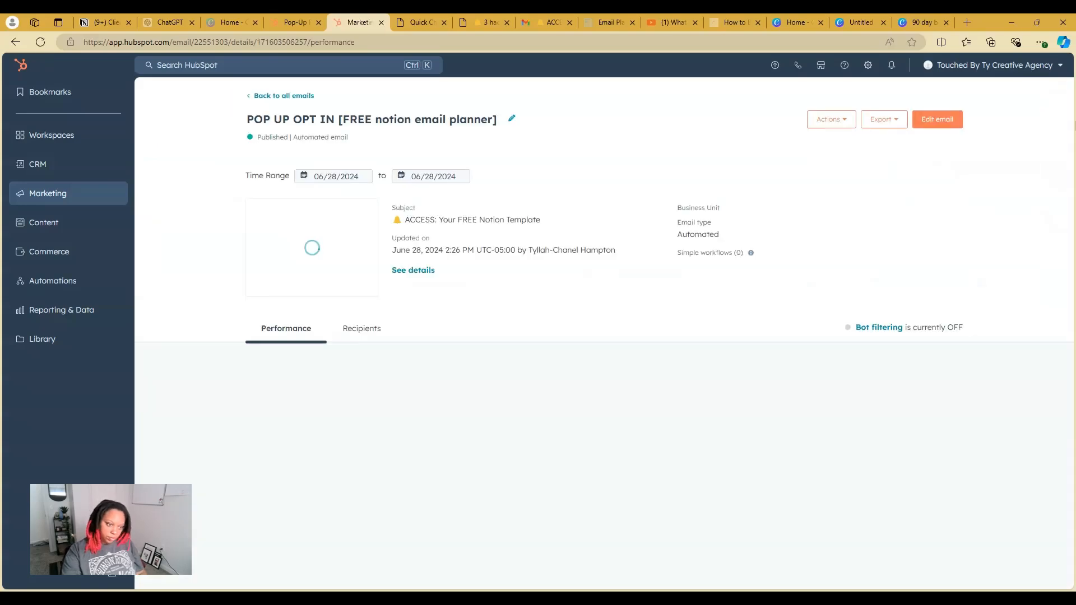
click(933, 120)
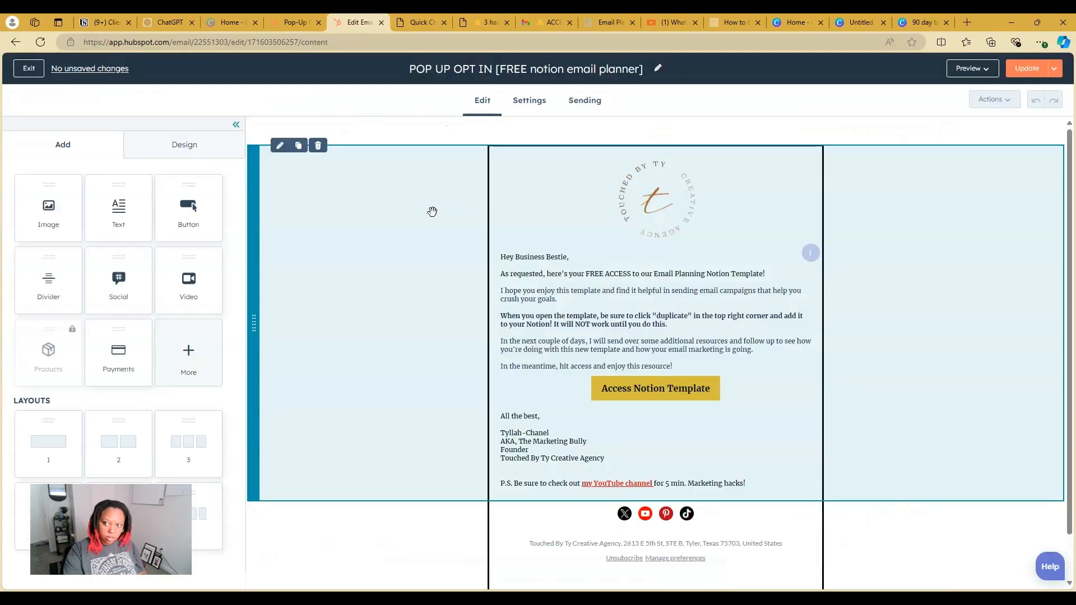
click(433, 211)
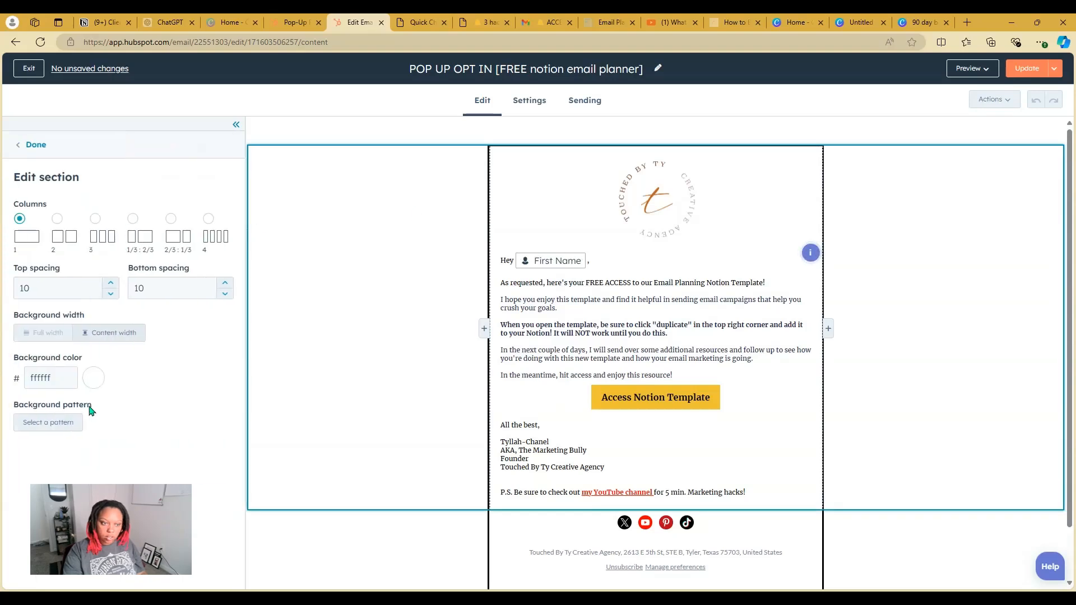
click(28, 370)
key(ctrl+v)
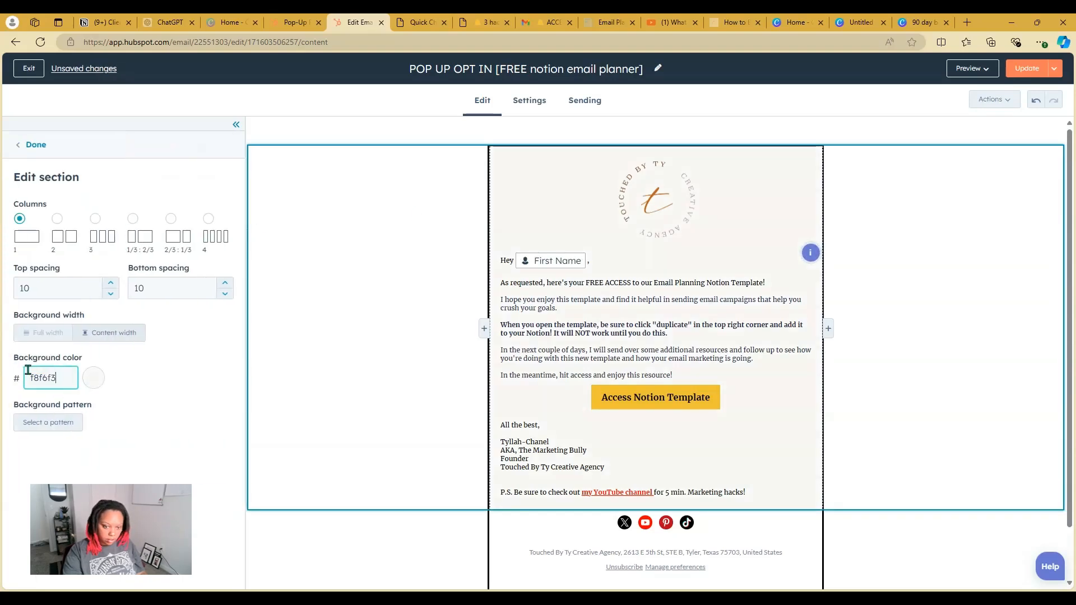
click(539, 525)
- Set the footer background to f8f6f3, publish the updates, and go back to all emails
click(412, 555)
click(53, 375)
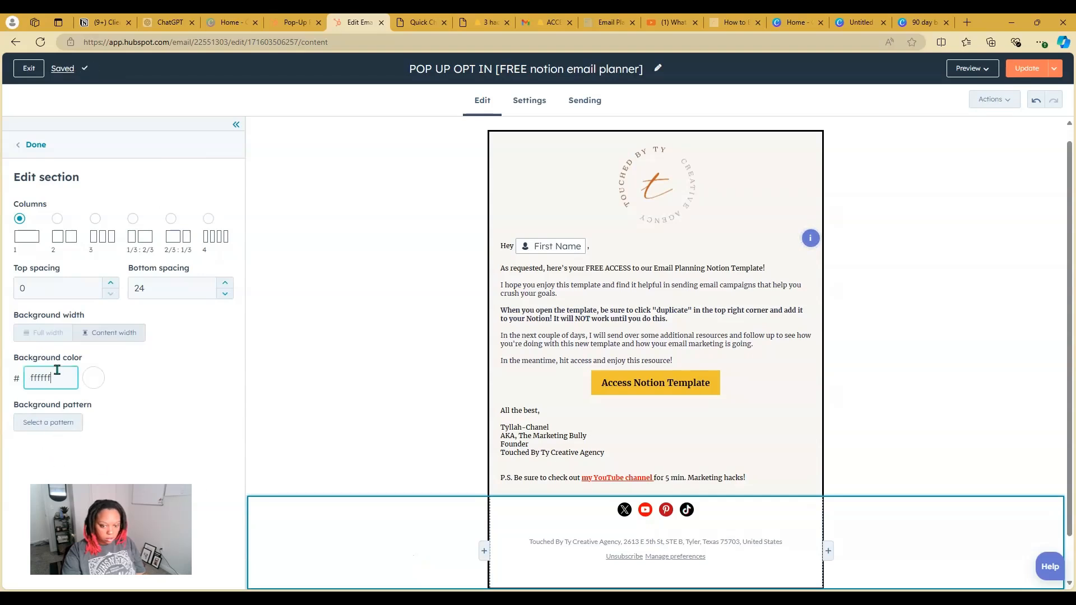
key(ctrl+v)
scroll(375, 435, down, 1)
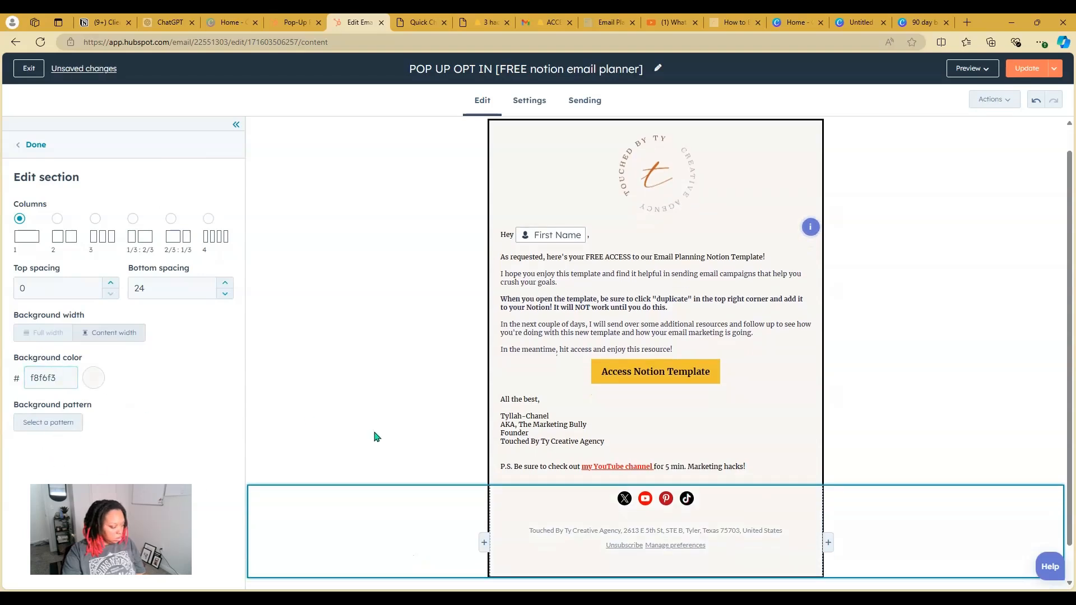
scroll(378, 439, up, 2)
click(1026, 68)
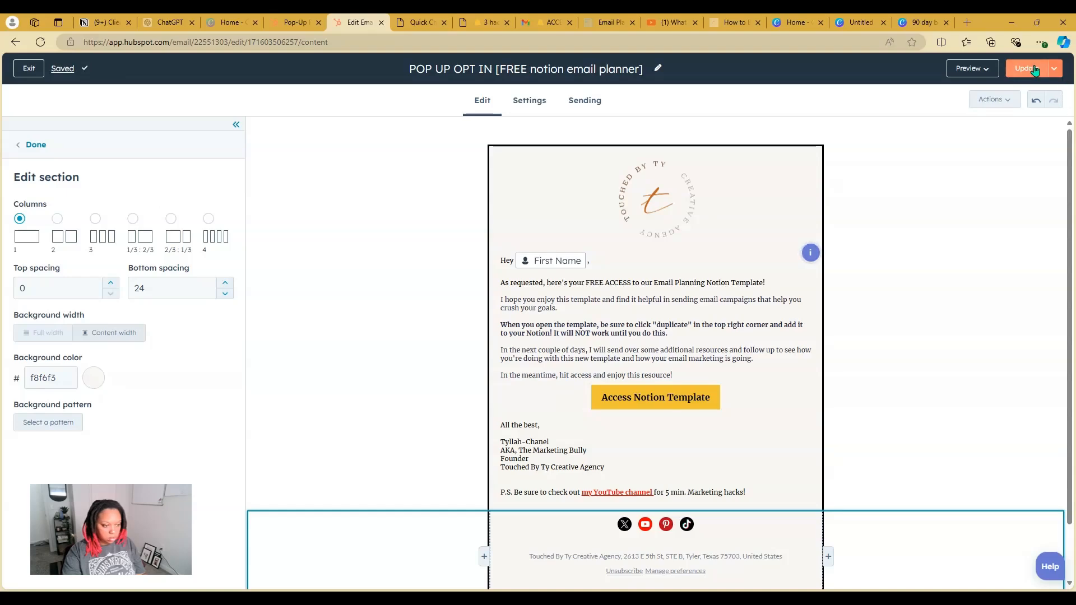
click(537, 277)
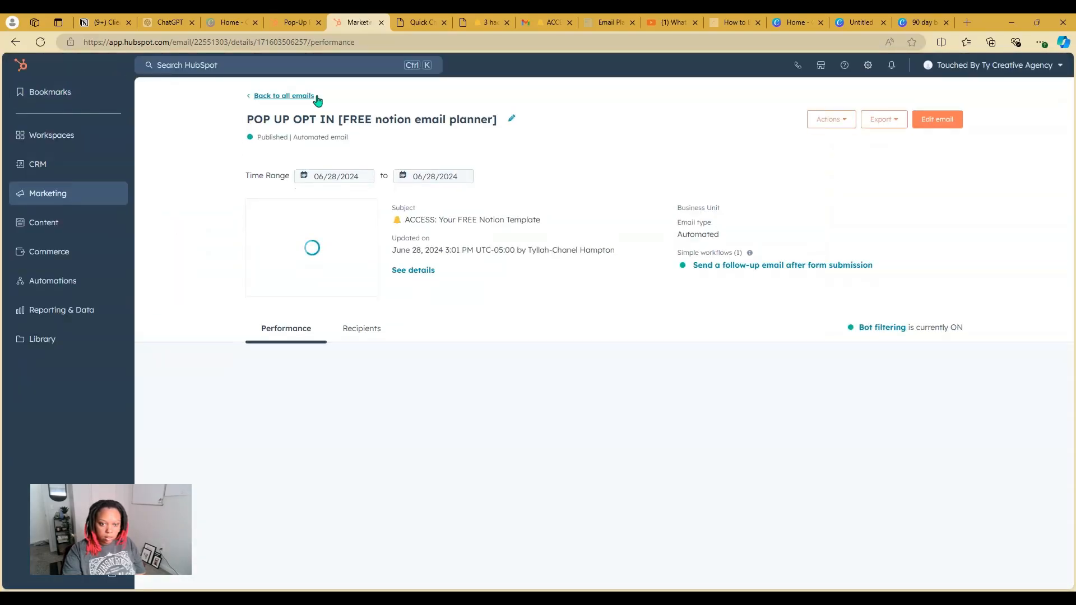
click(303, 96)
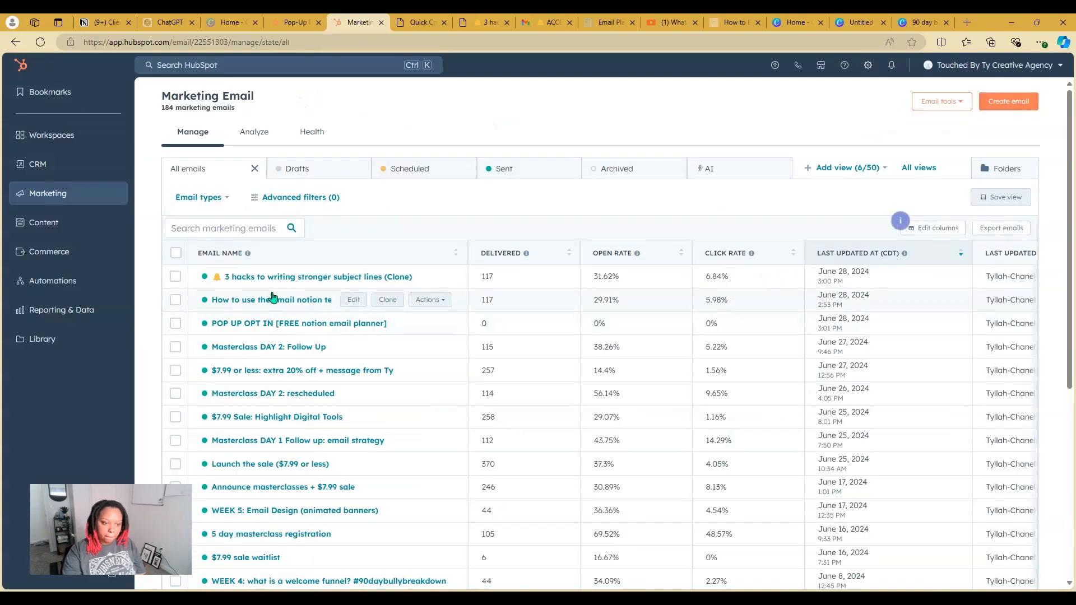
- Open the 3 hacks clone email for editing and set its top section background to f8f6f3
click(270, 280)
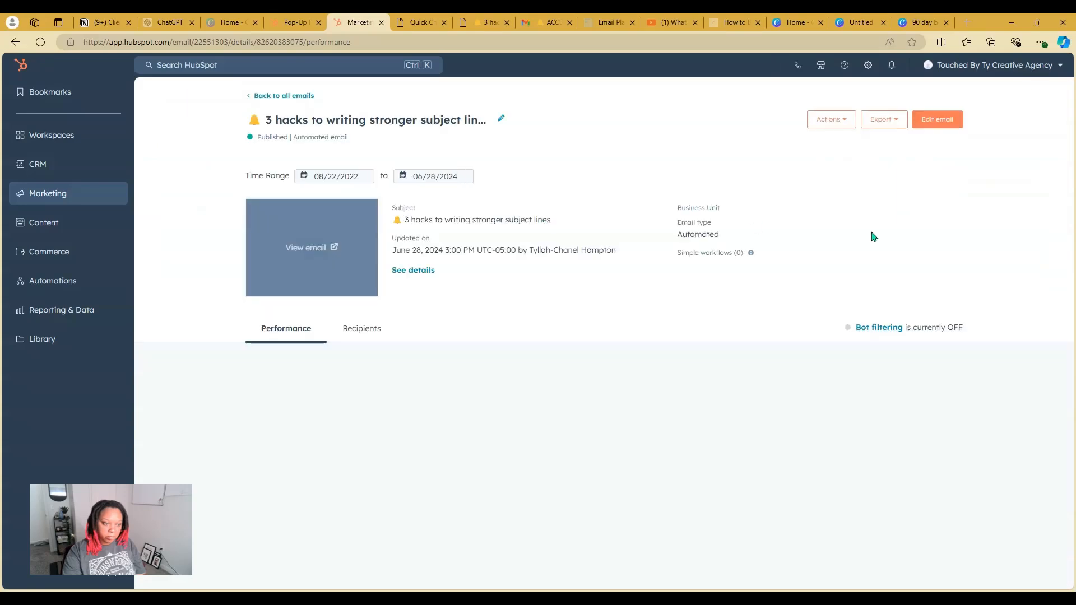
click(937, 127)
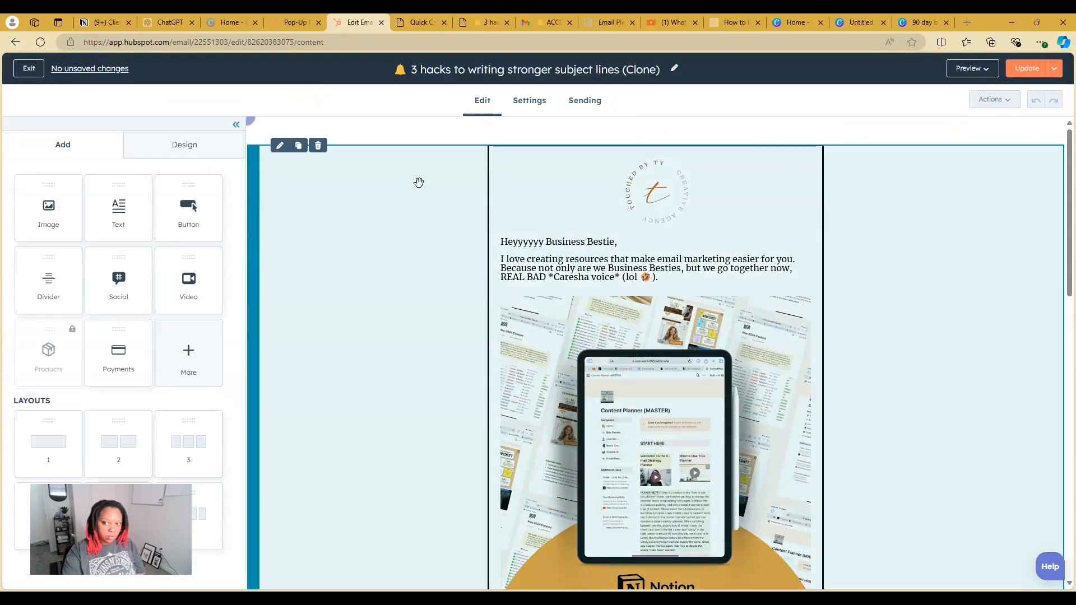
click(418, 182)
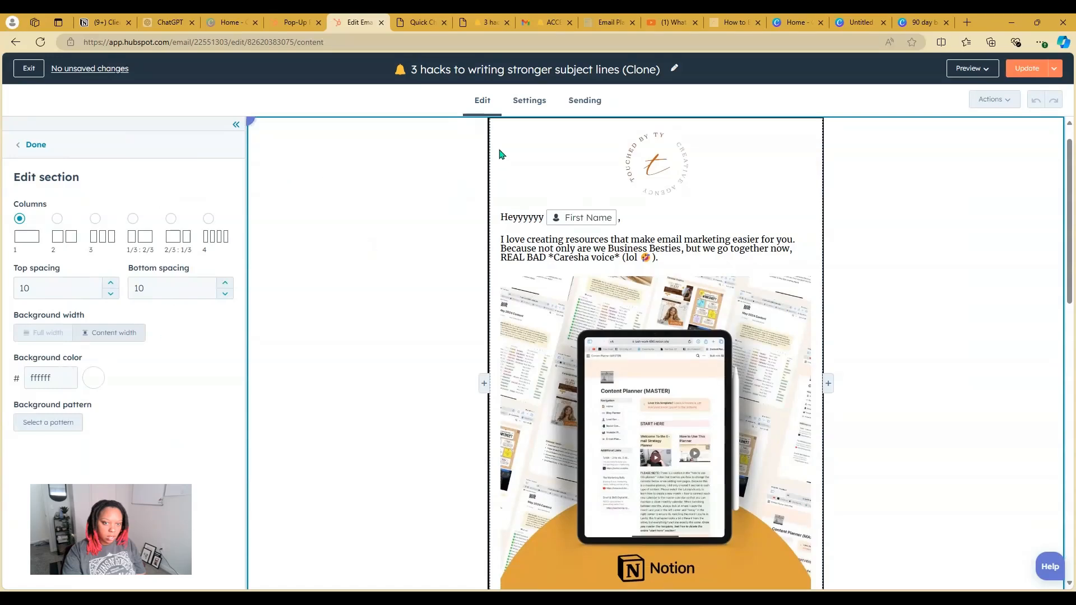
click(476, 162)
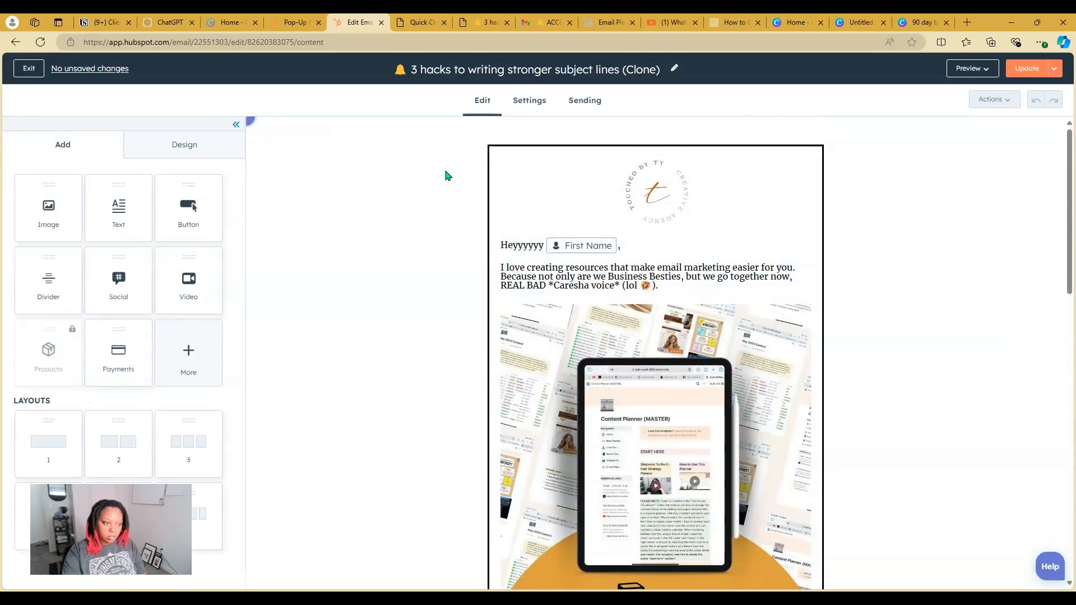
click(445, 176)
double_click(39, 376)
key(ctrl+v)
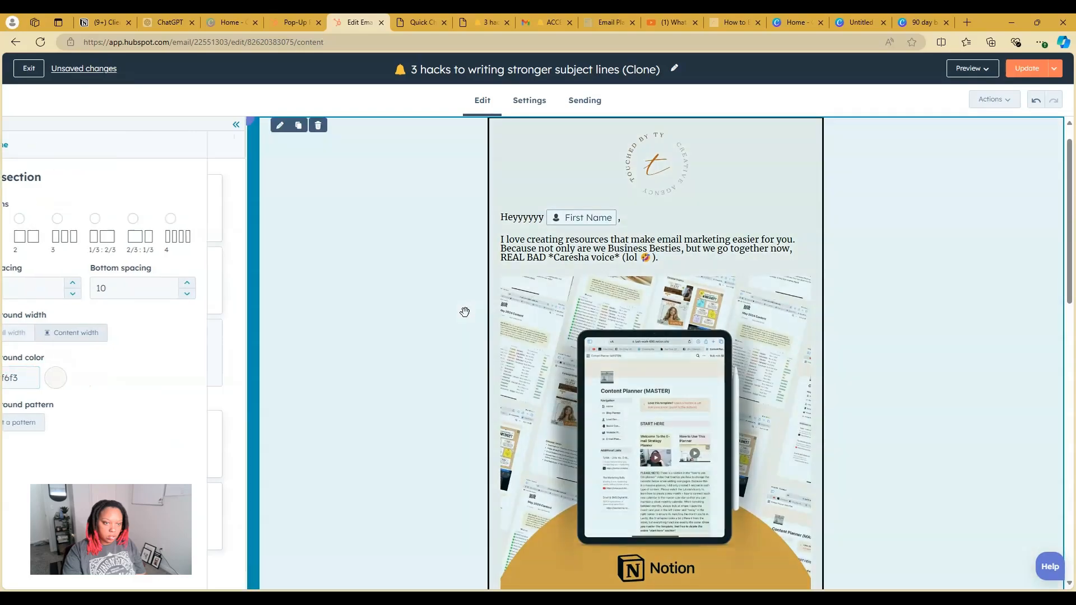
click(464, 310)
- Add a blank line above the 'I made this' paragraph and remove the extra line above the signature
scroll(1020, 307, down, 3)
scroll(1021, 307, down, 10)
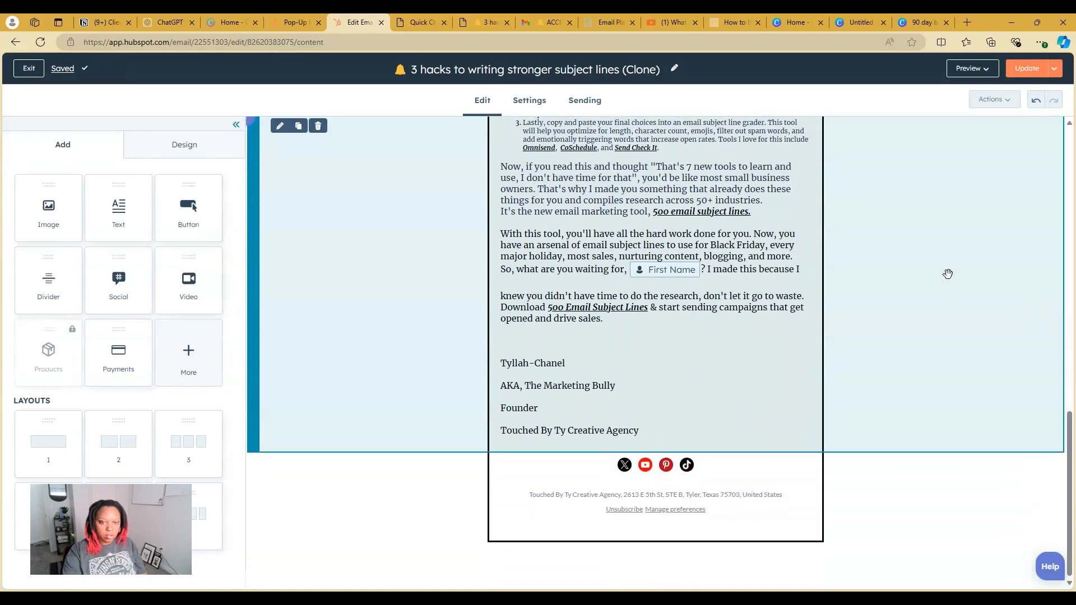
scroll(943, 281, up, 12)
scroll(932, 306, down, 3)
scroll(932, 311, down, 7)
click(606, 352)
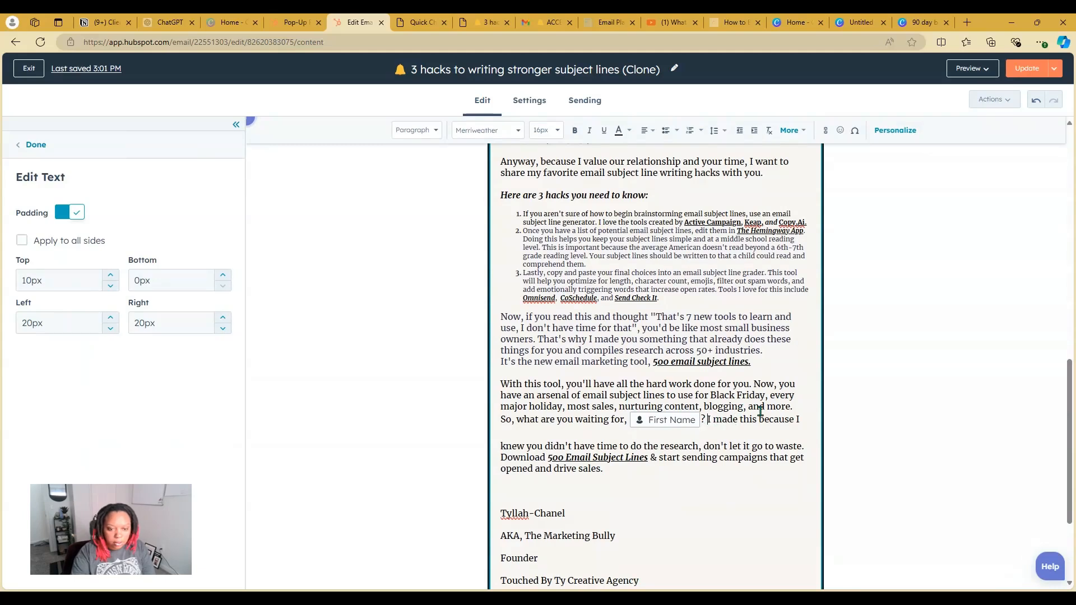
key(Return)
key(BackSpace)
key(BackSpace)
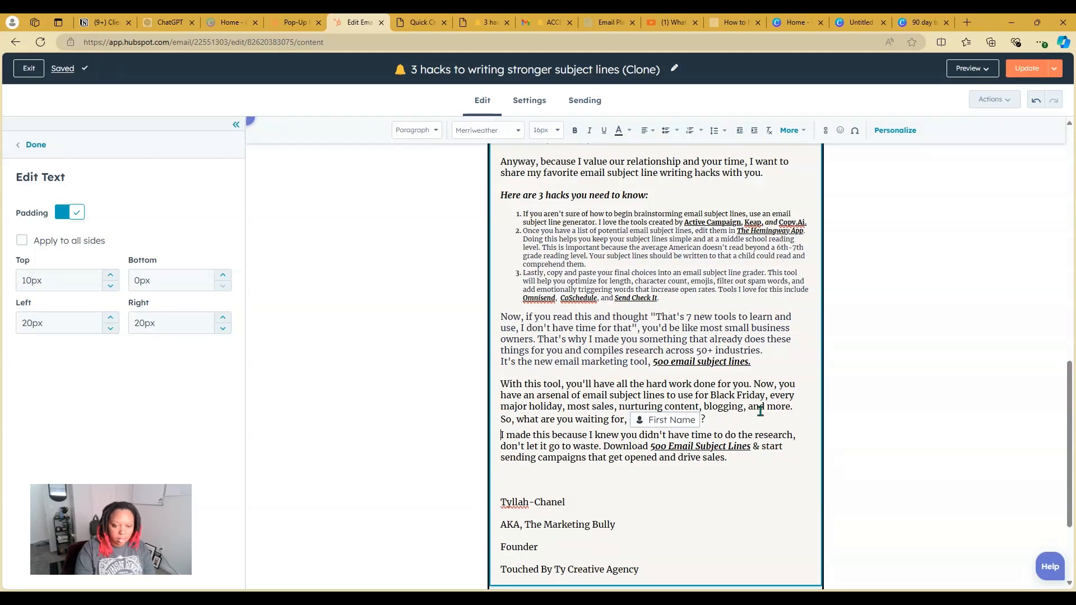
key(Return)
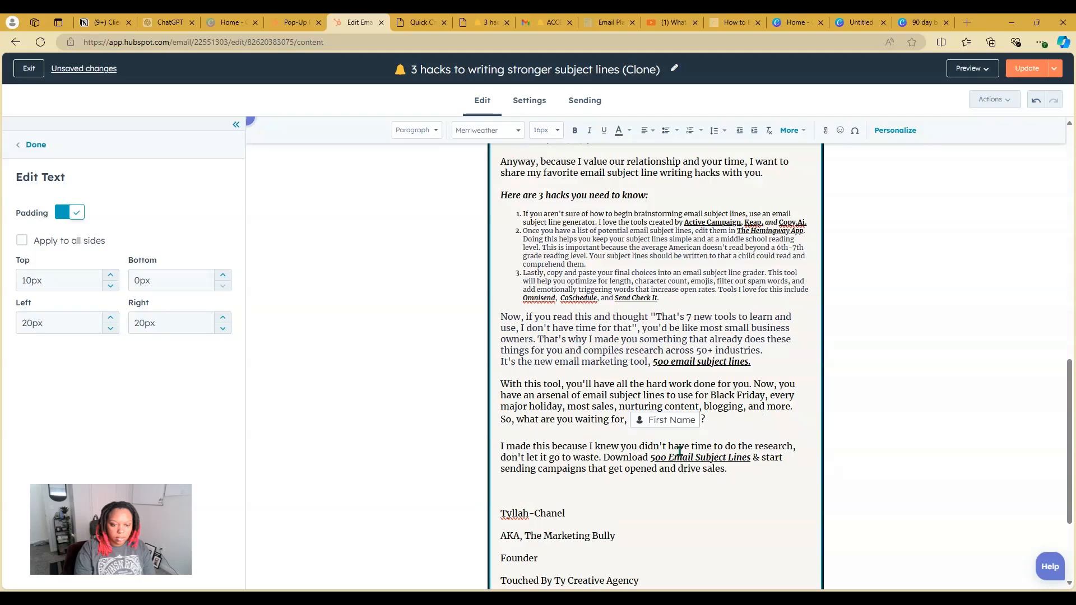
click(556, 487)
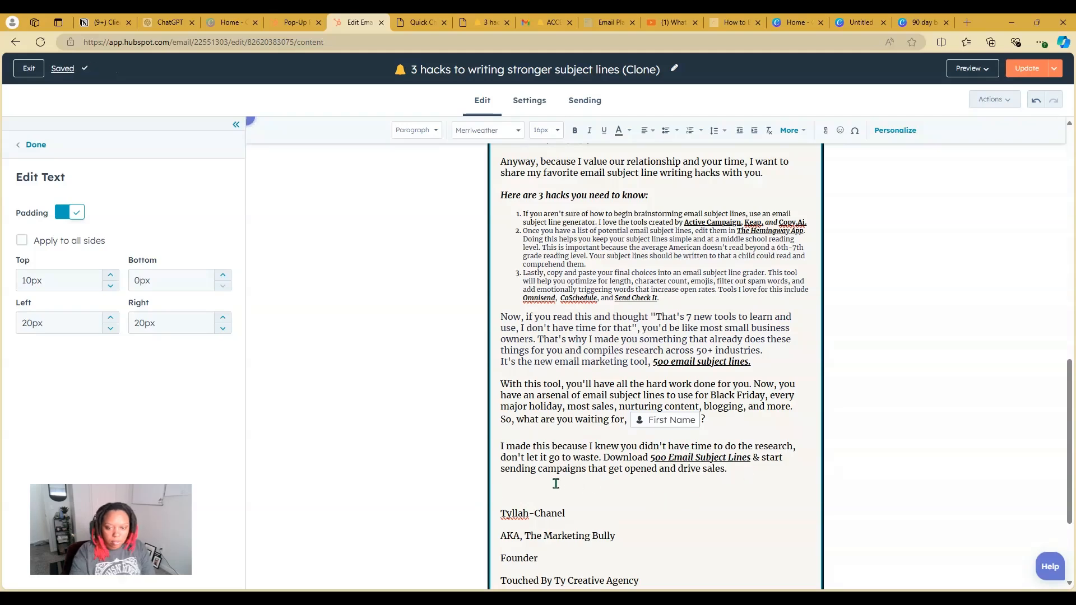
key(BackSpace)
key(BackSpace)
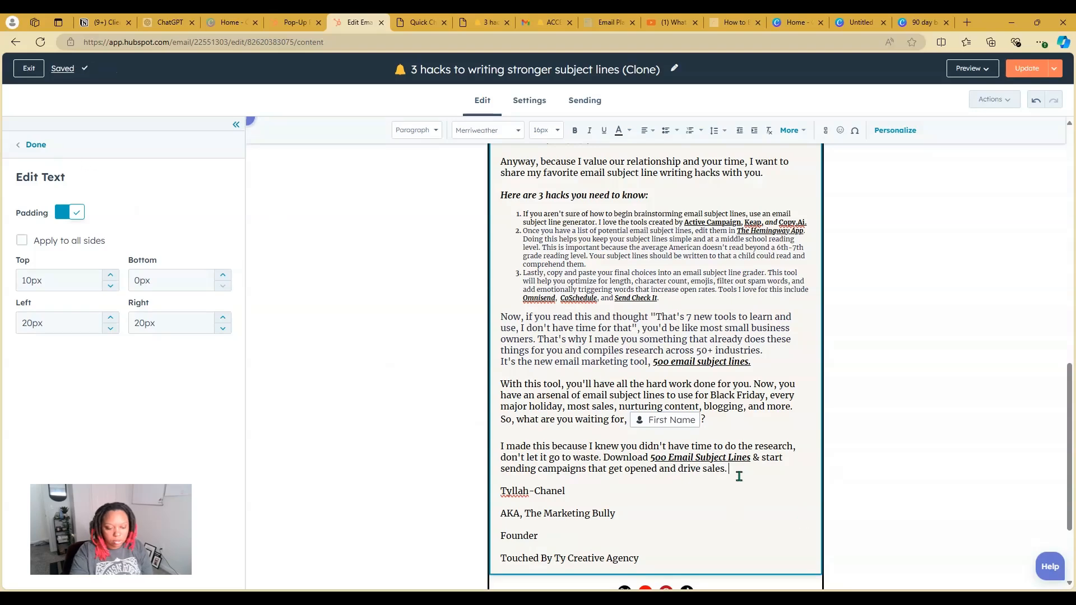
- Delete the paragraphs following the hacks list and select the three hack items
drag(737, 471, 496, 484)
scroll(491, 449, up, 2)
scroll(491, 449, up, 1)
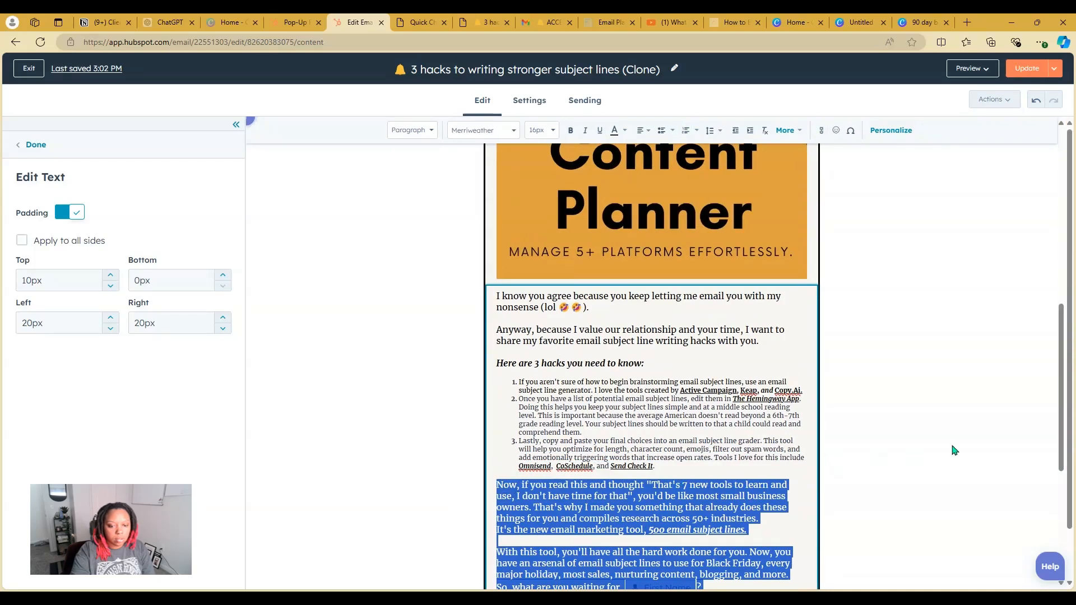
key(BackSpace)
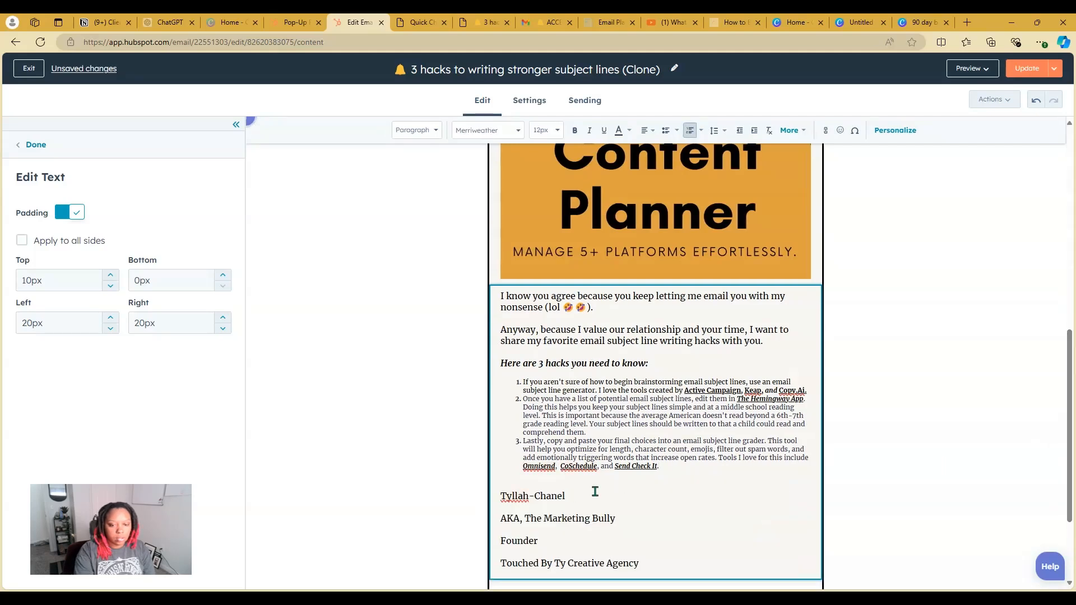
drag(659, 467, 526, 384)
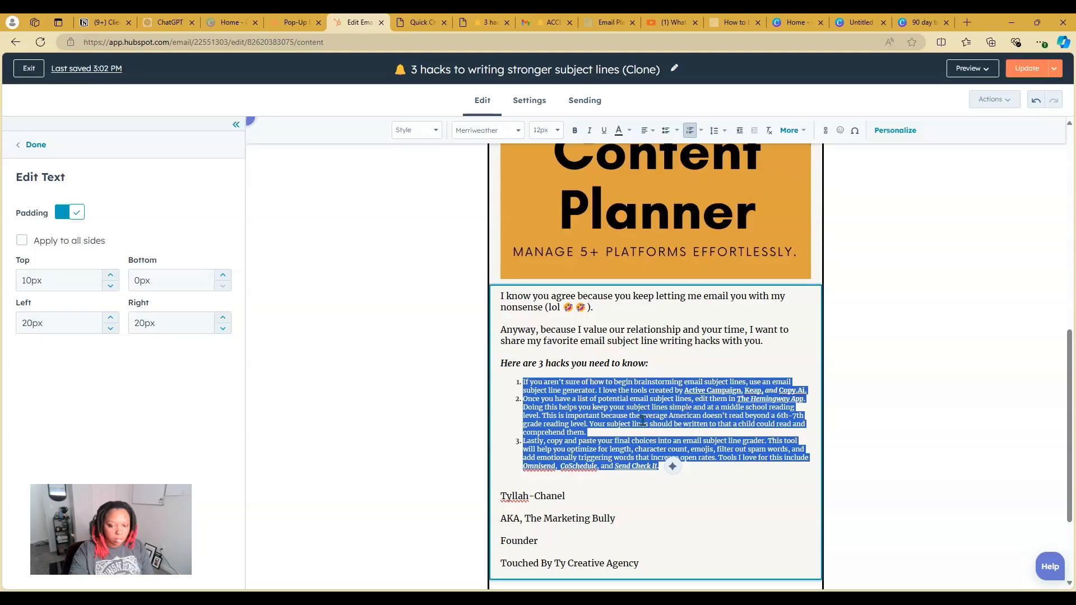
- Paste the hacks text into the Canva design at font size 8, resized and centred on the page
click(866, 21)
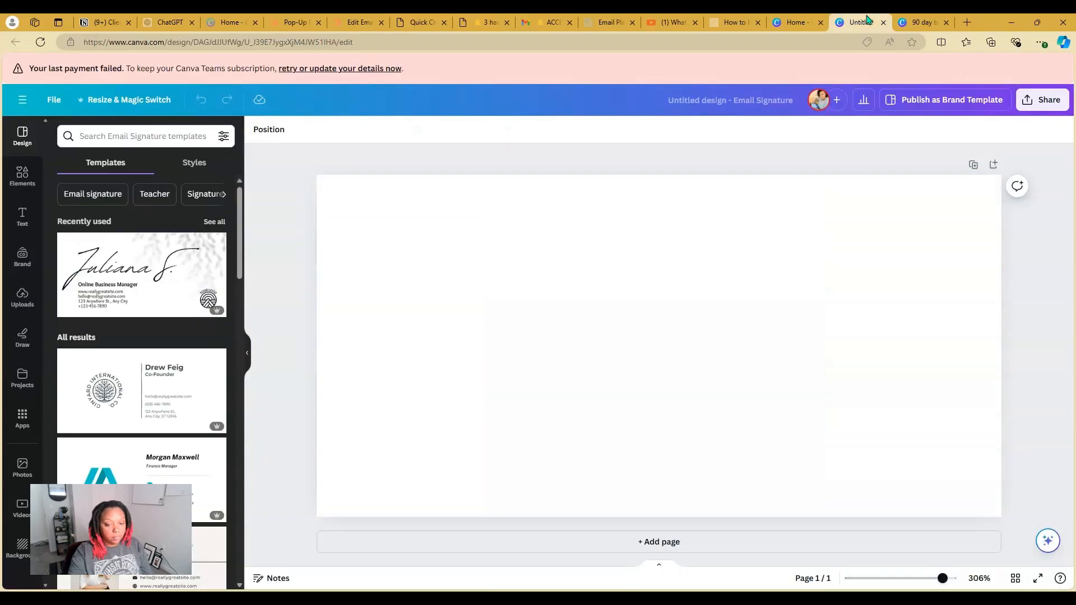
key(ctrl+v)
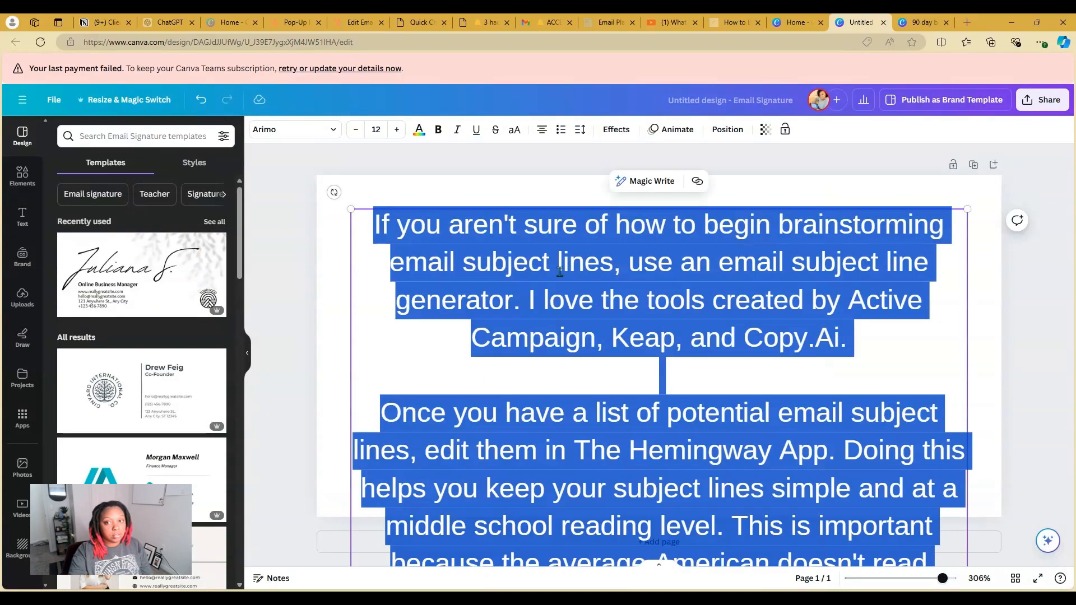
click(403, 183)
click(433, 219)
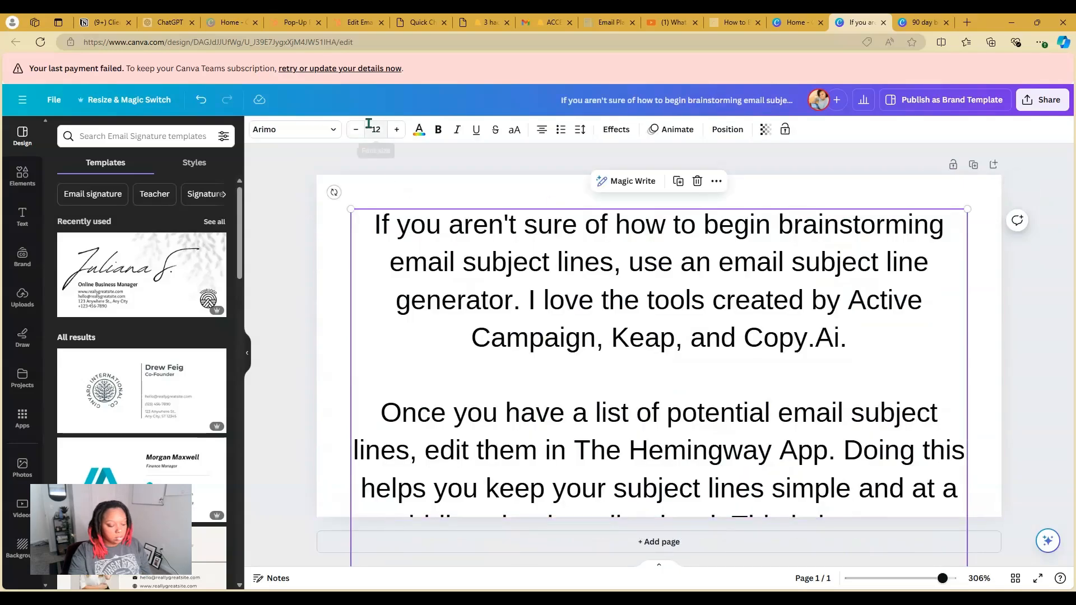
drag(921, 579, 914, 579)
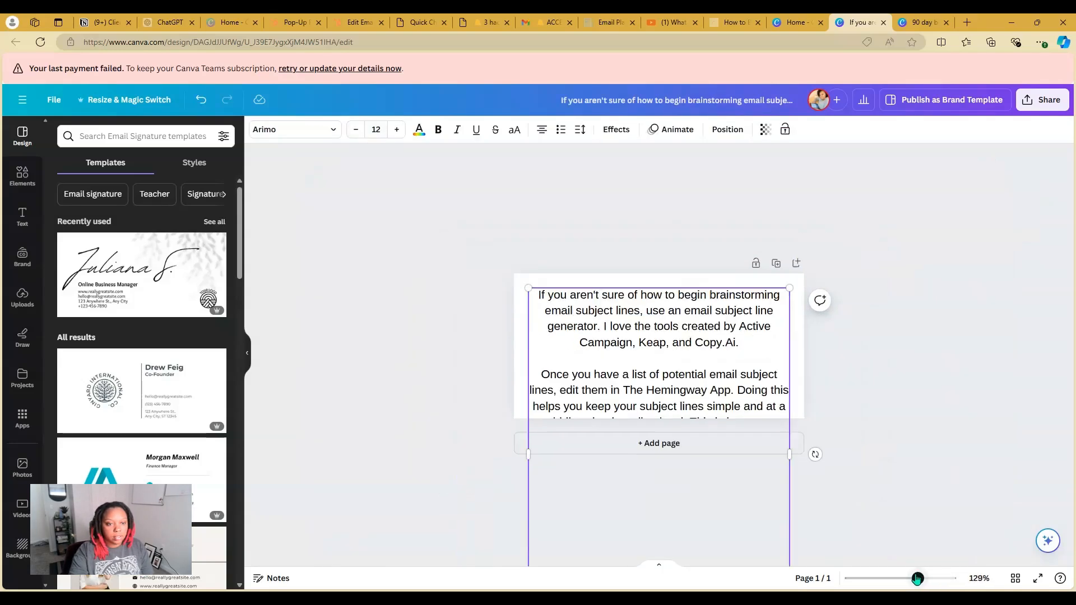
click(376, 131)
click(380, 179)
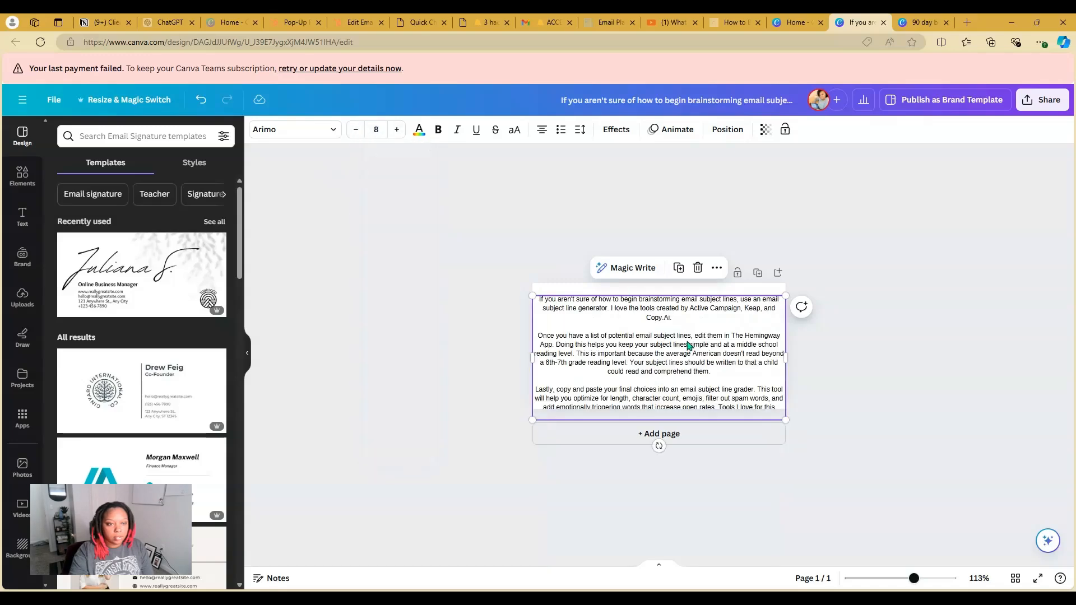
drag(787, 419, 747, 386)
drag(747, 341, 727, 352)
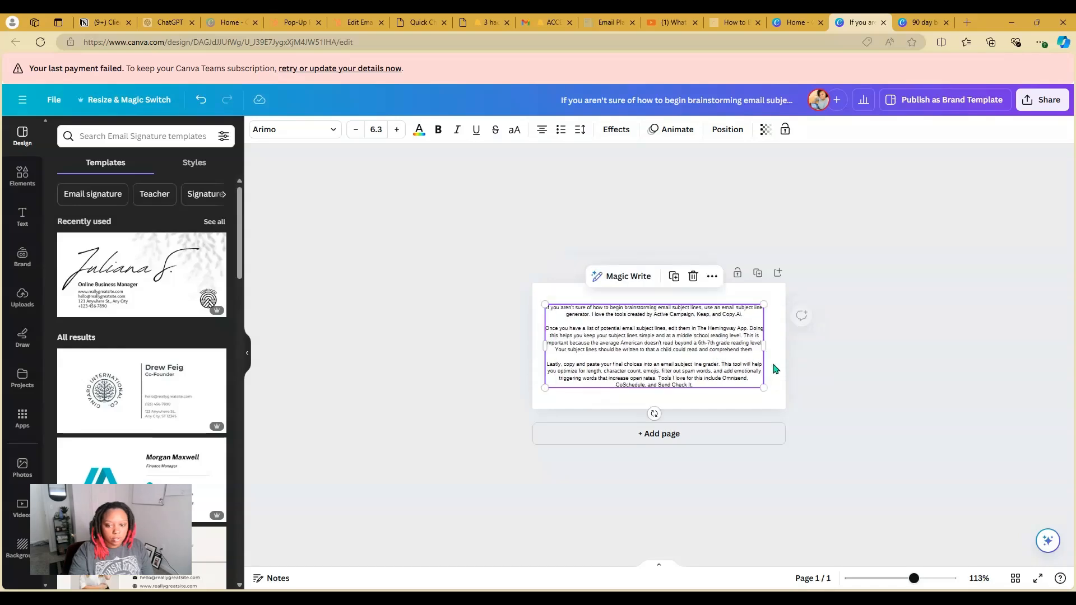
click(823, 397)
- Add a blank page and move it ahead of the text page, then return to HubSpot
click(778, 273)
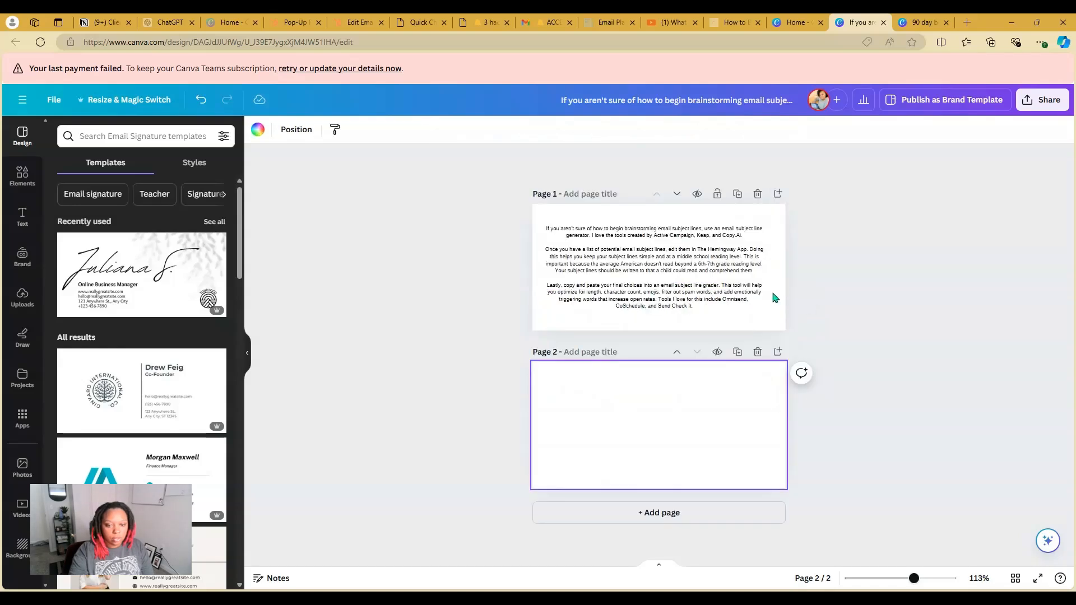
click(677, 352)
drag(913, 578, 943, 578)
scroll(884, 466, up, 3)
scroll(845, 440, up, 3)
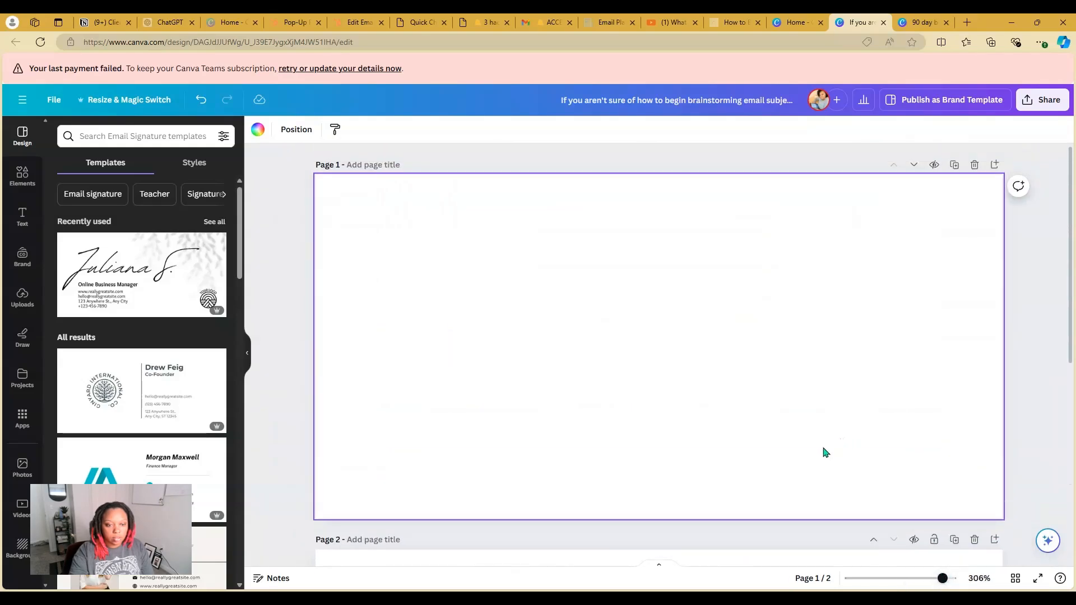
click(352, 23)
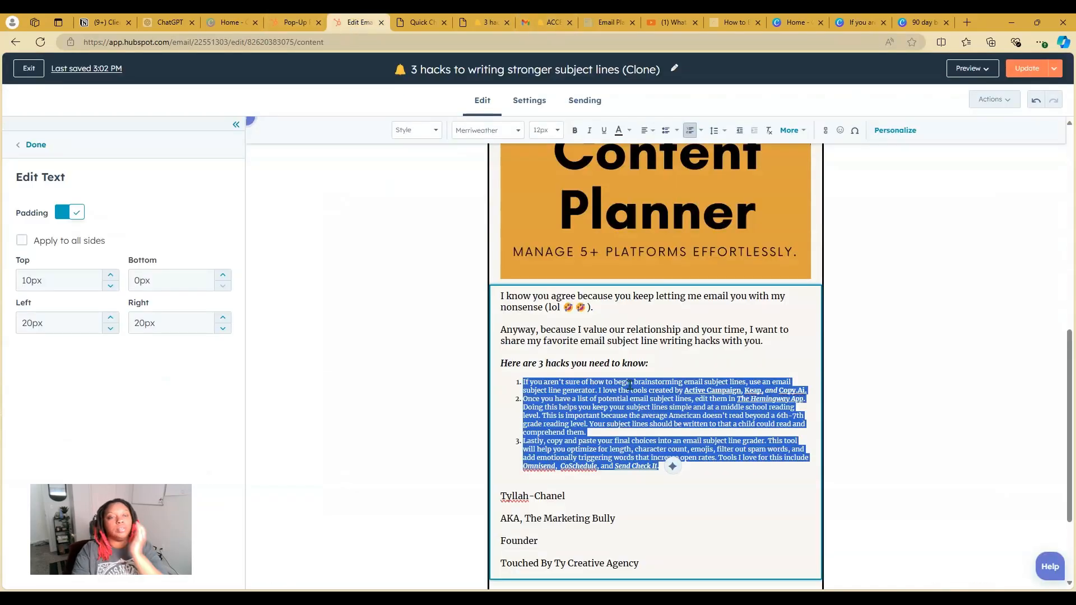
- Delete the hacks list, its lead-in line and the sign-off lines, leaving the two intro paragraphs
key(BackSpace)
key(BackSpace)
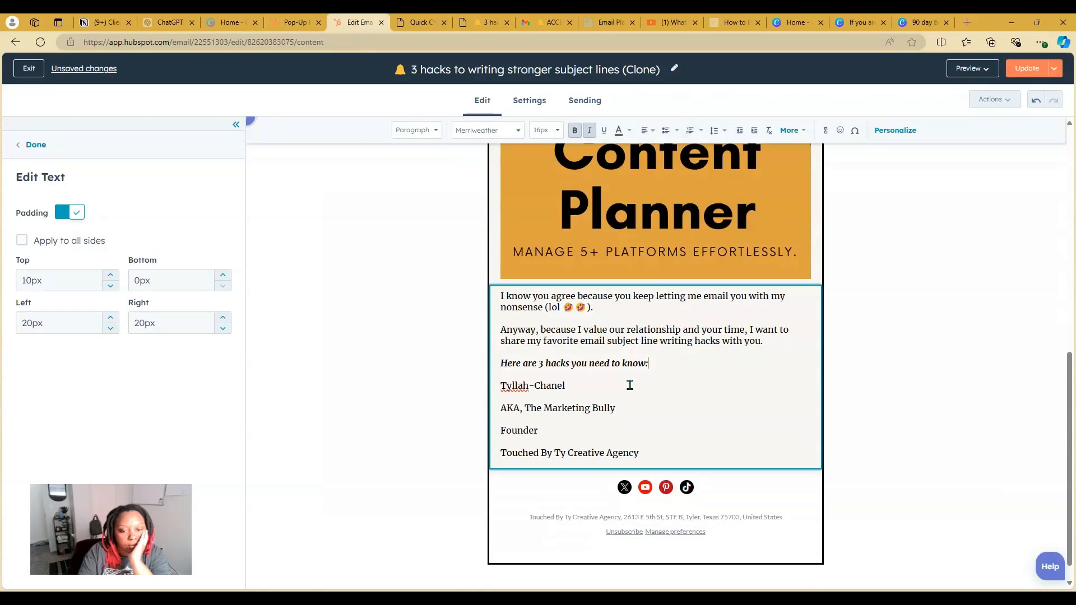
key(BackSpace)
key(BackSpace)
key(BackSpace)
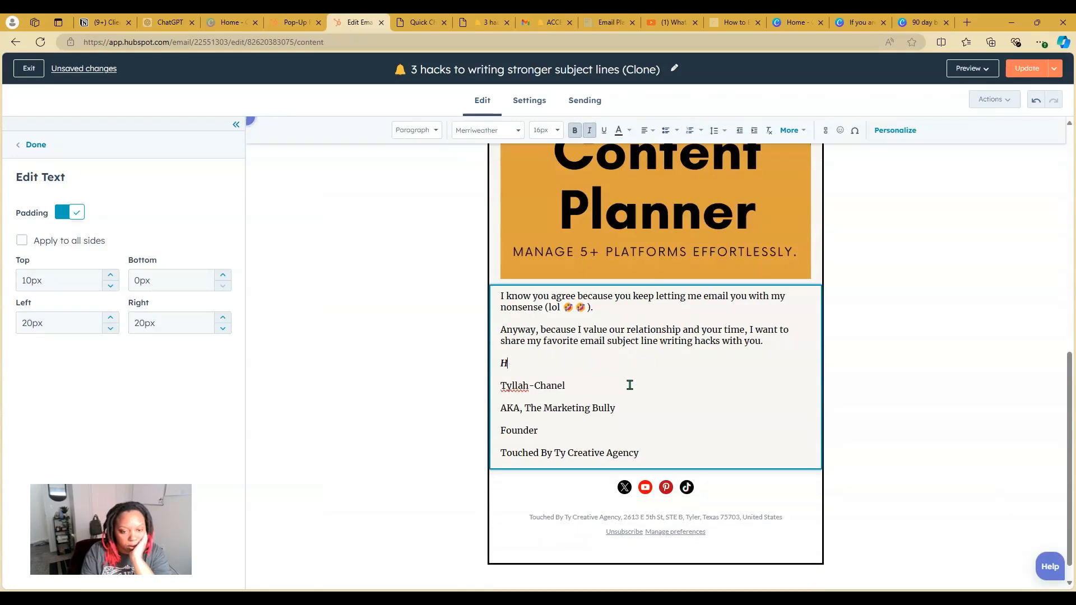
key(BackSpace)
key(BackSpace)
mouse_move(670, 438)
mouse_down()
mouse_move(567, 425)
mouse_move(487, 381)
mouse_move(486, 366)
mouse_up()
key(BackSpace)
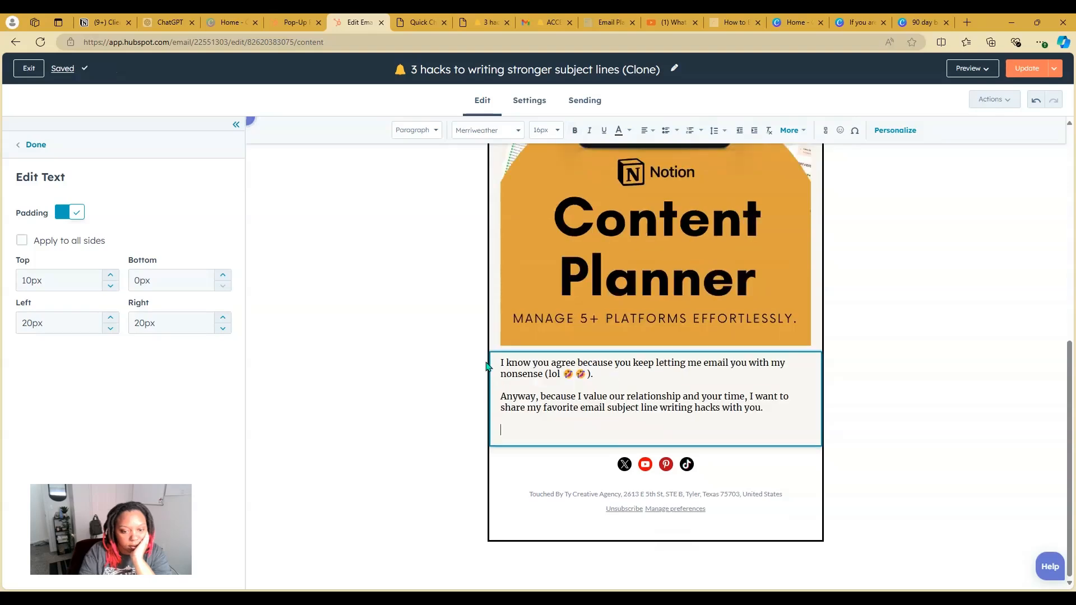
key(BackSpace)
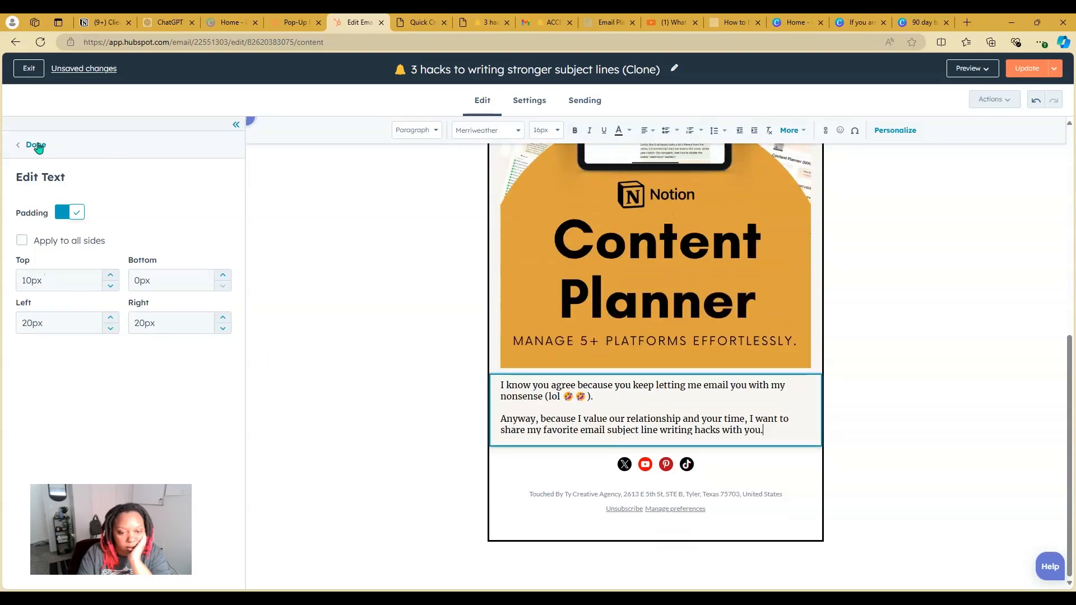
click(56, 148)
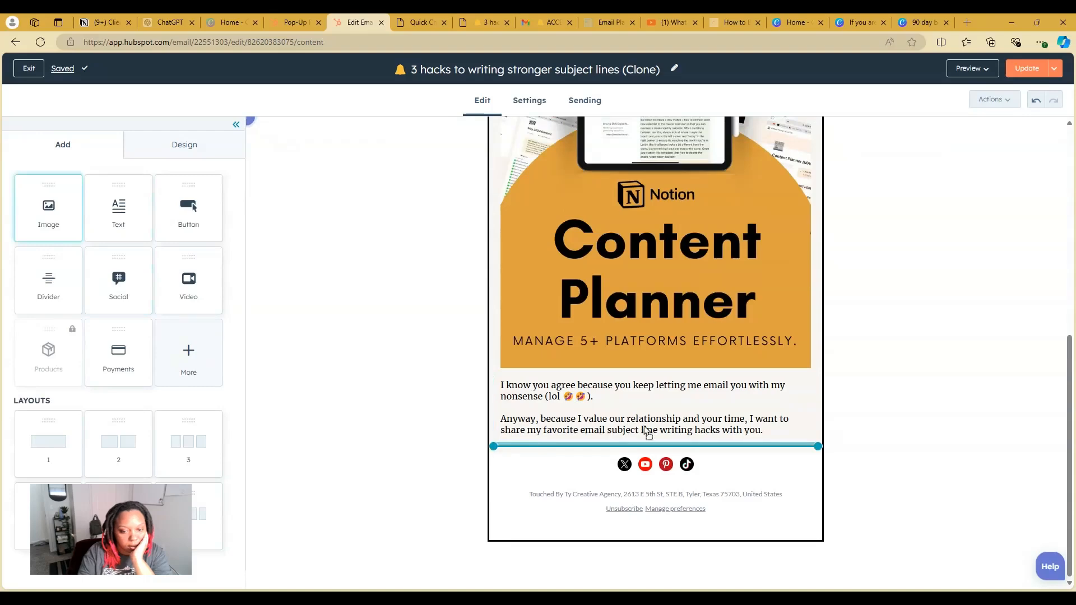
- Add an empty Image module and a Button module below the intro text
drag(656, 446, 665, 448)
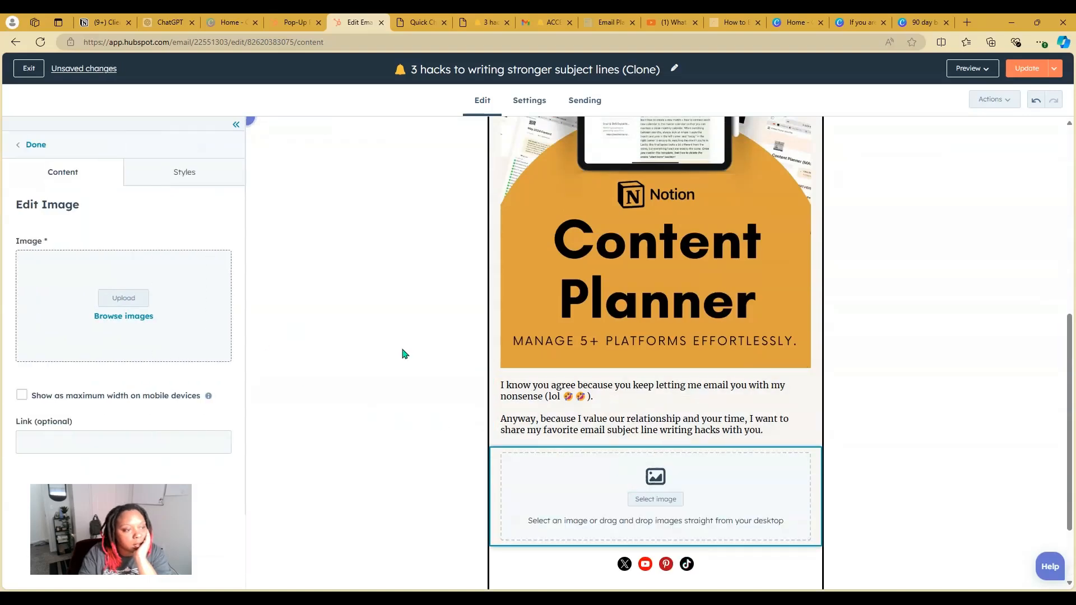
click(402, 373)
scroll(378, 344, down, 1)
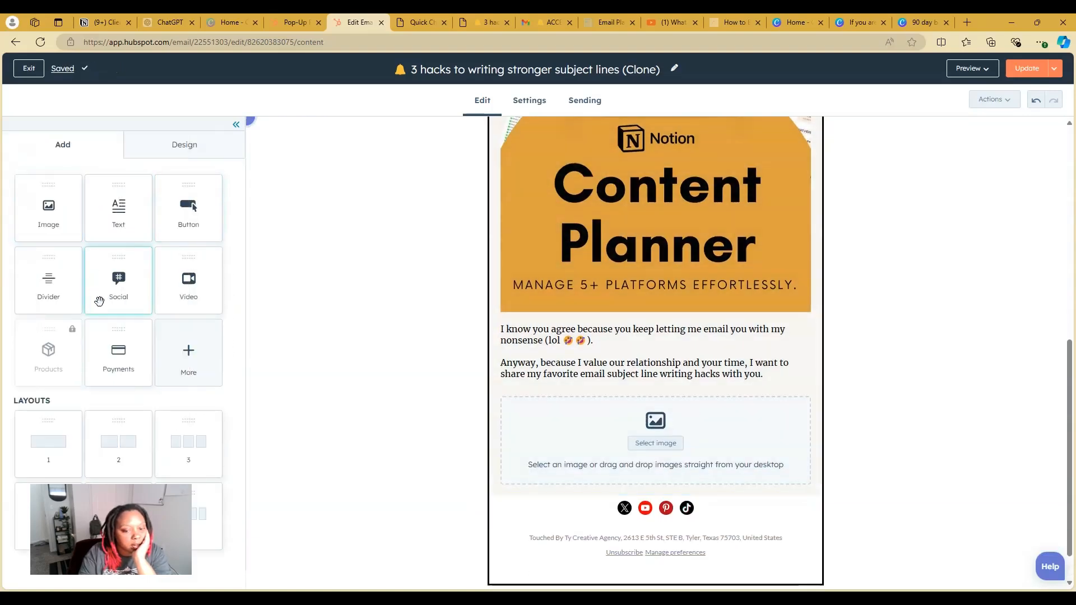
drag(201, 200, 676, 400)
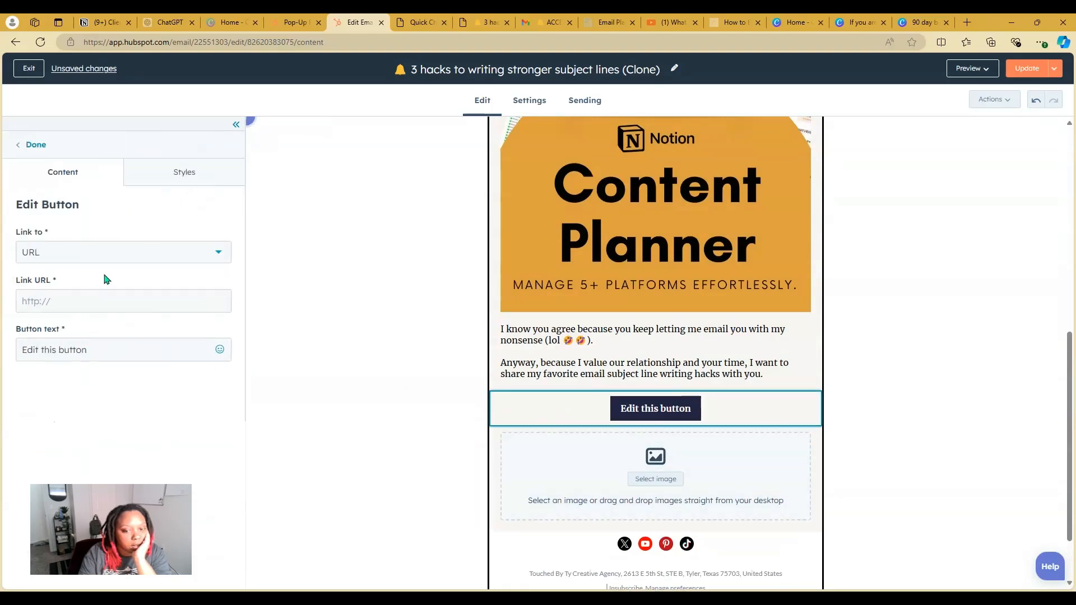
- Label the button 'Download Notion Content Planner' and give it a 783F04 brown background
click(145, 349)
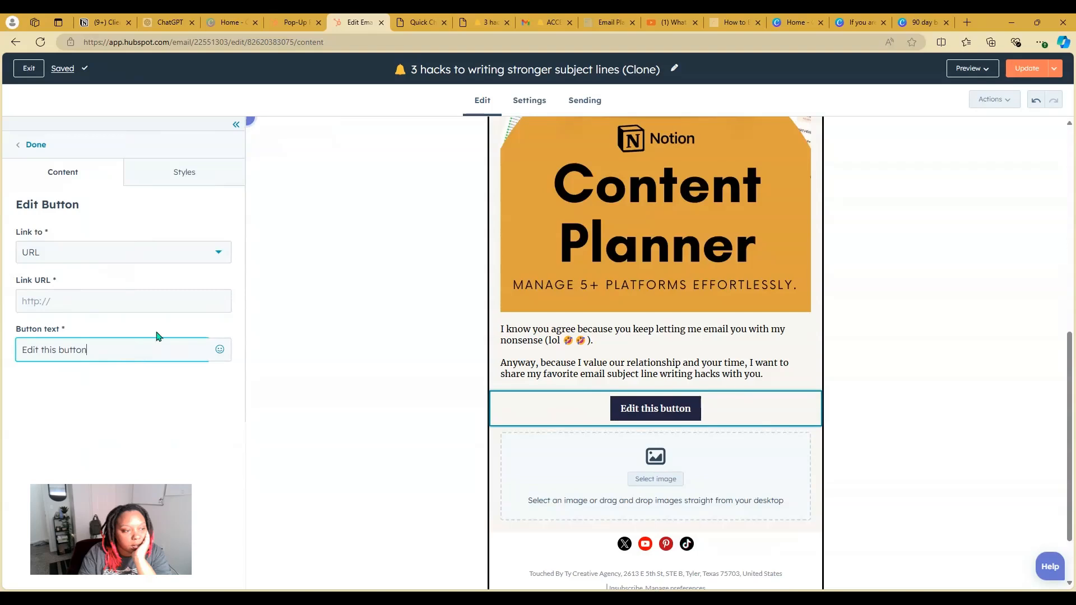
drag(107, 351, 1, 342)
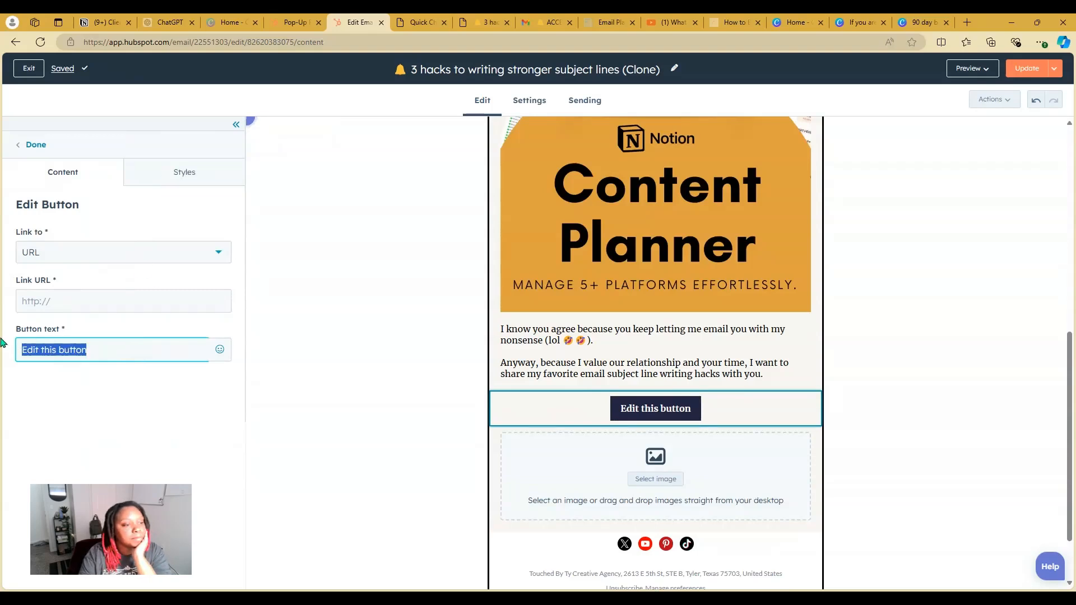
text(Dopw)
key(BackSpace)
key(BackSpace)
text(ow)
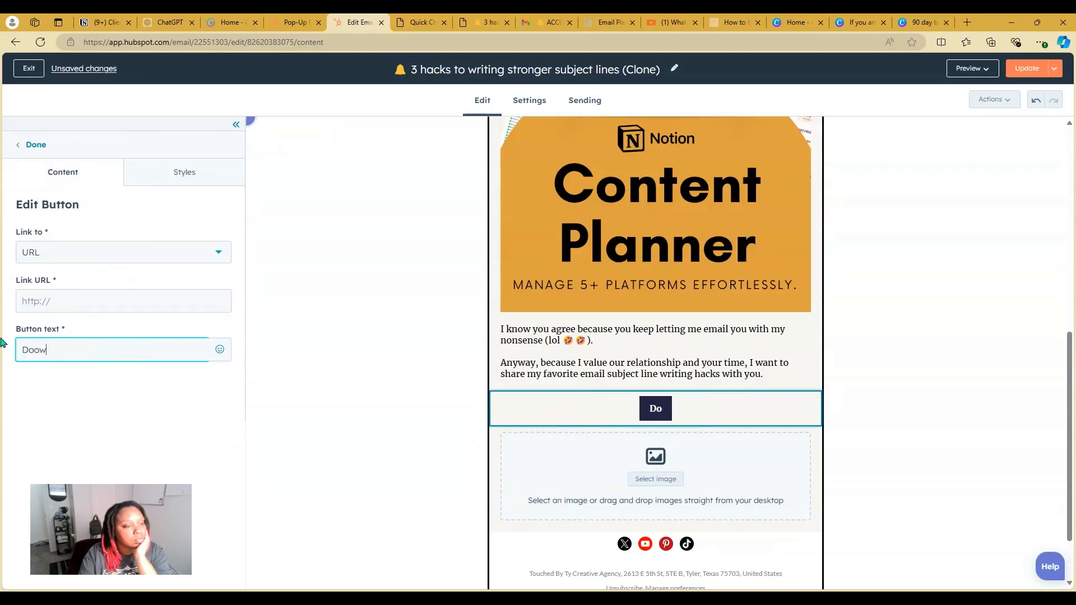
text(wnload No)
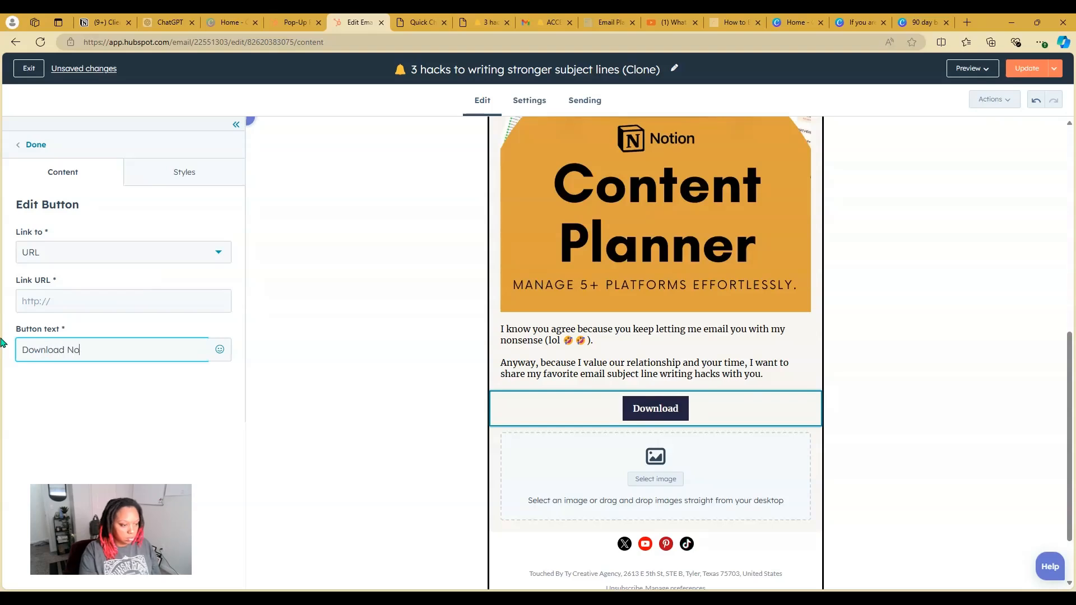
text(tion Content Planner)
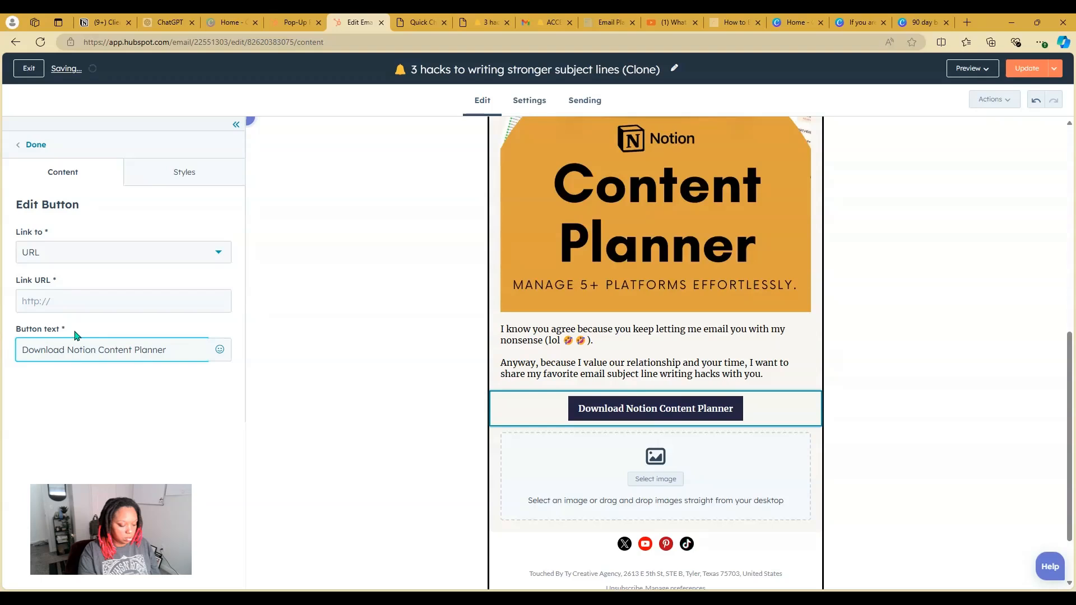
click(203, 169)
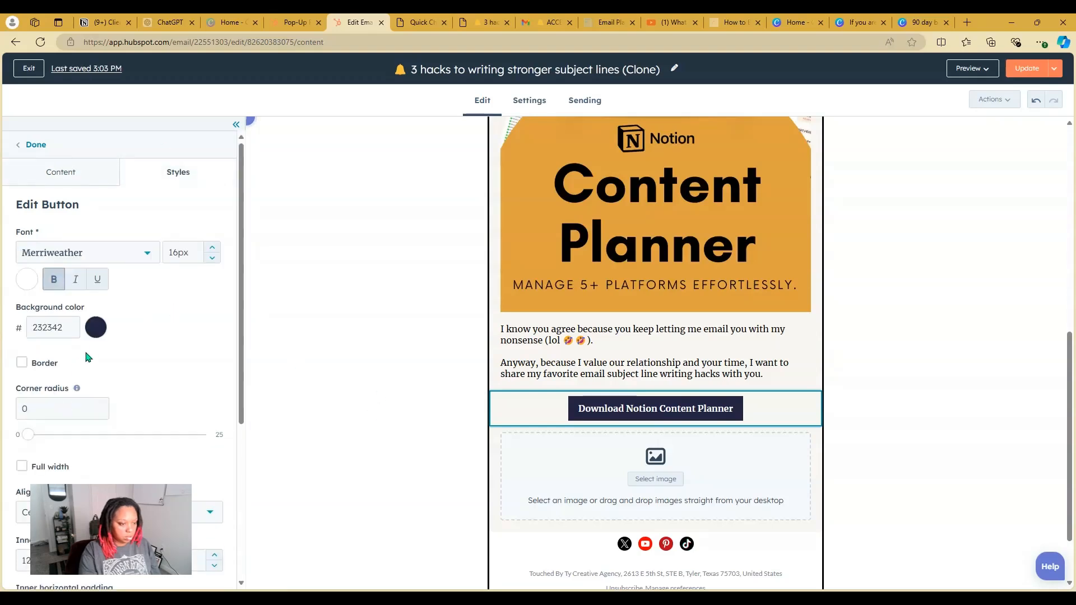
click(98, 334)
click(167, 376)
click(72, 365)
- Duplicate the intro text block and move the copy below the Download button
click(334, 384)
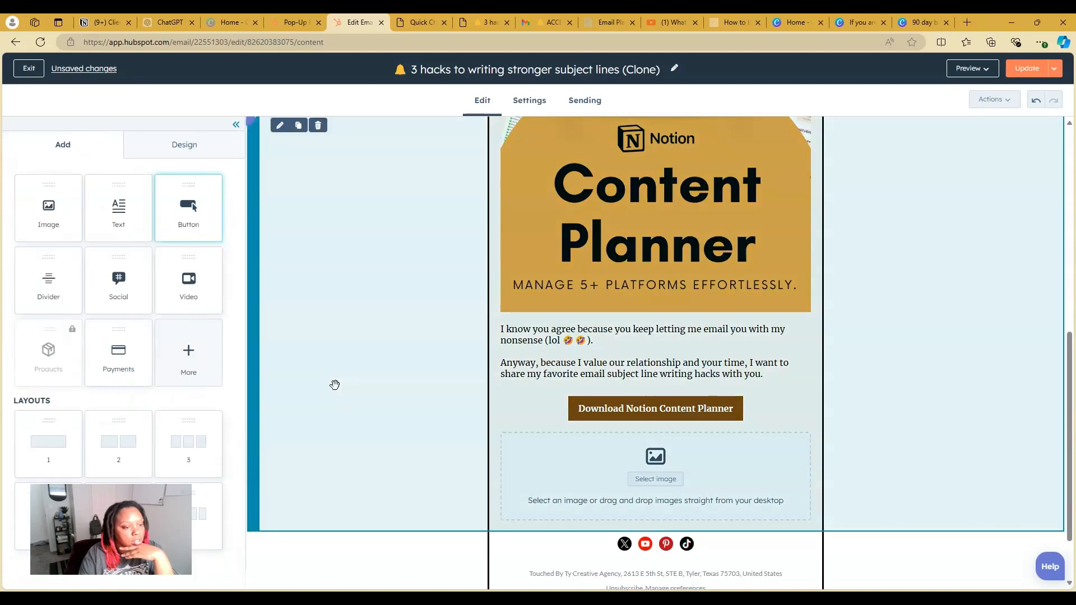
scroll(555, 313, down, 2)
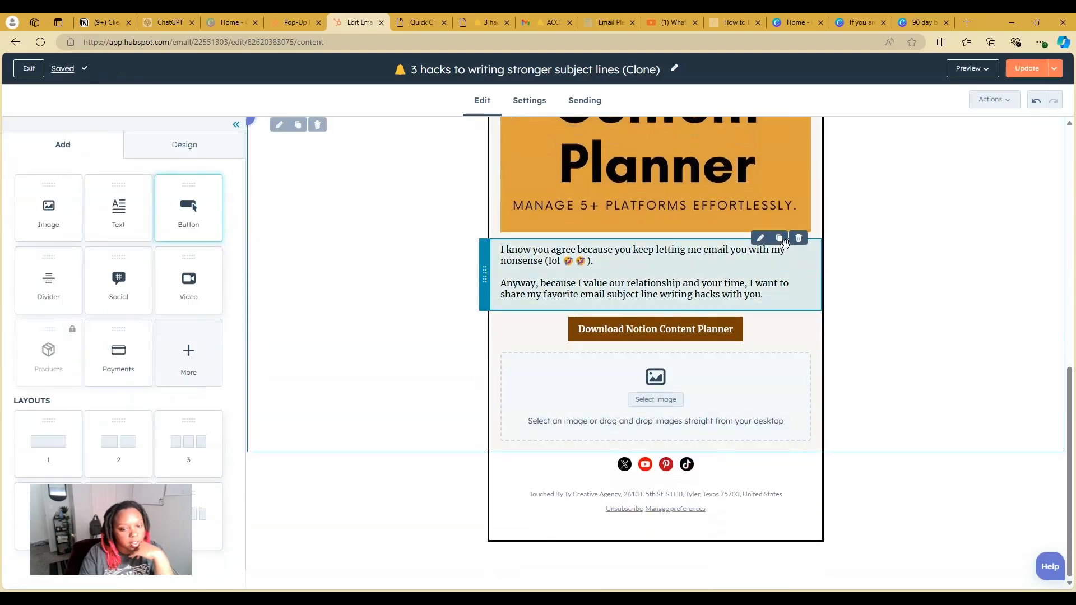
click(782, 240)
click(354, 342)
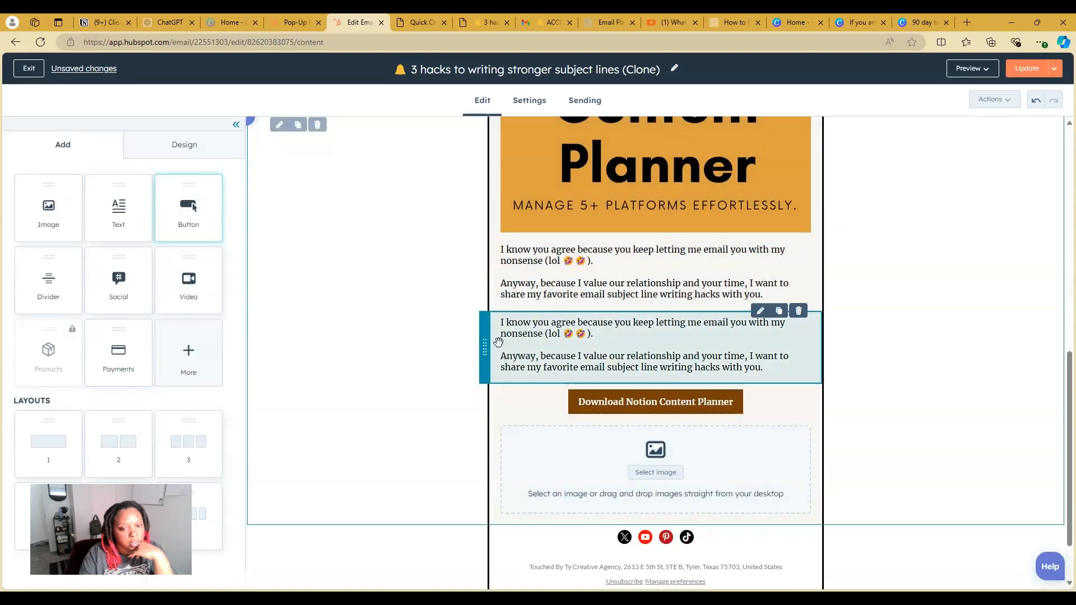
mouse_move(513, 336)
mouse_down()
mouse_move(552, 426)
mouse_move(670, 408)
mouse_up()
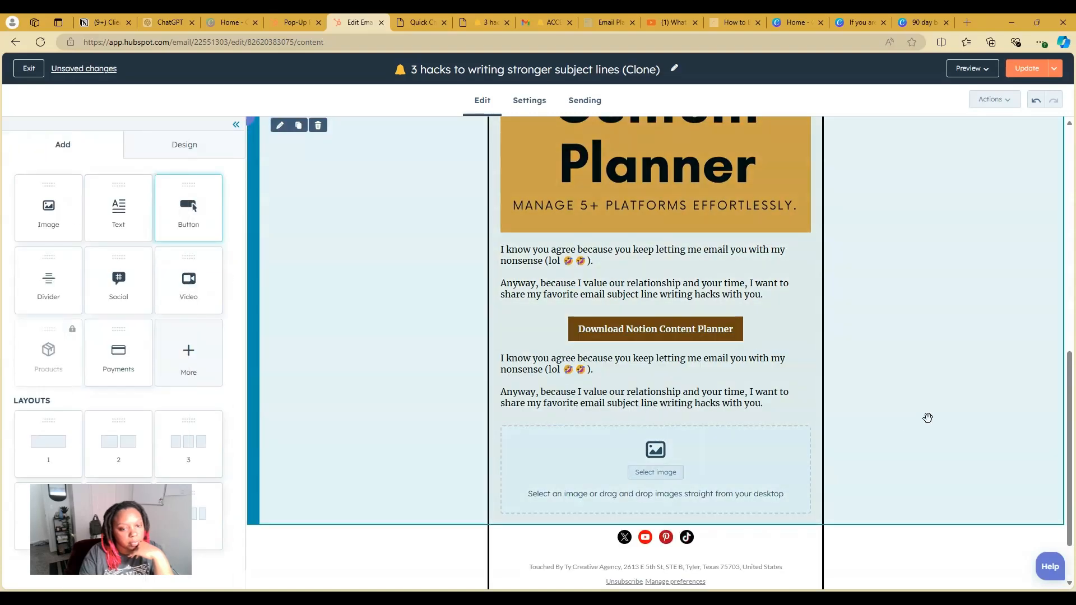
click(952, 431)
scroll(1025, 465, up, 7)
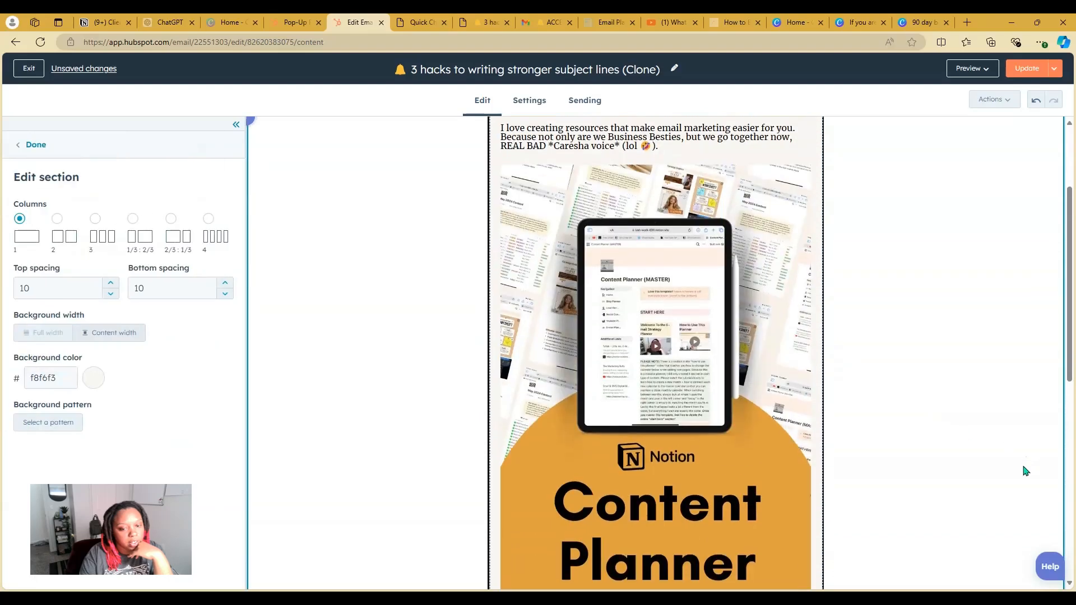
scroll(680, 285, down, 8)
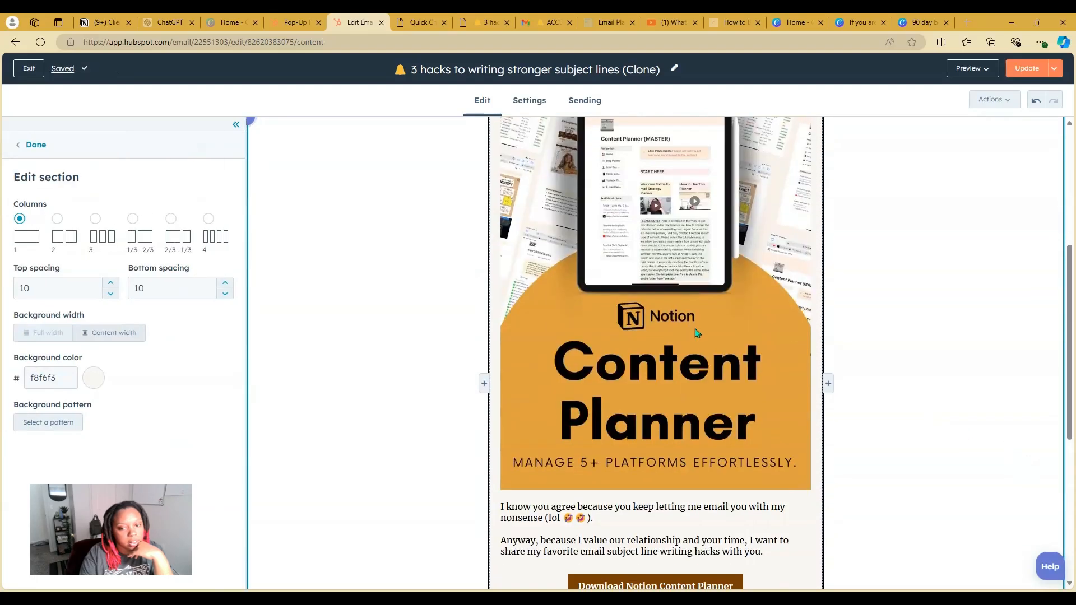
click(543, 355)
- Make a second copy of the intro text and move it to the top of the email
click(684, 363)
click(909, 399)
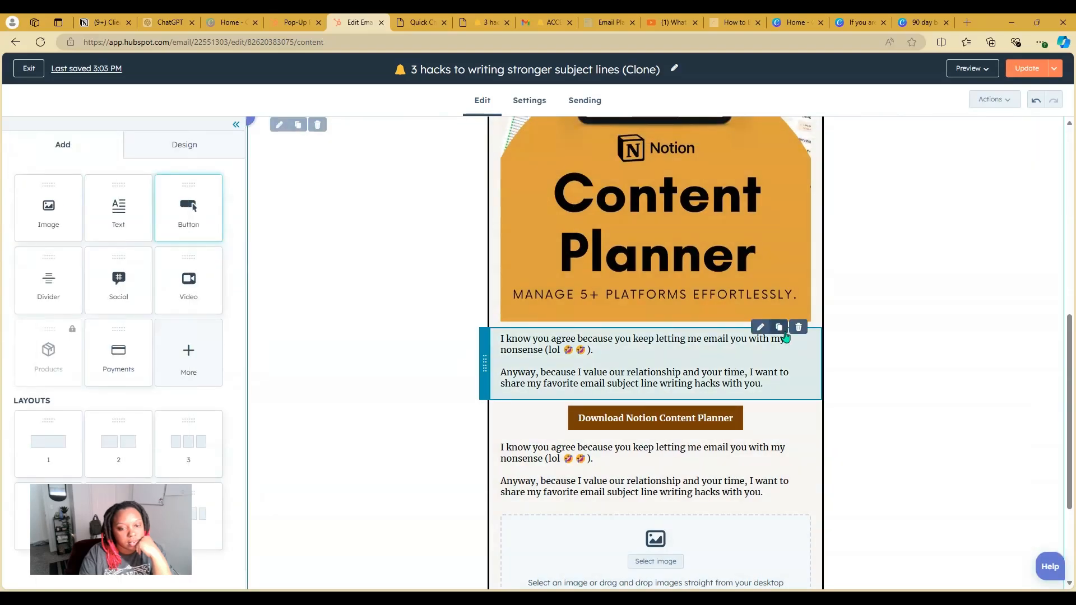
click(779, 328)
scroll(560, 476, up, 3)
click(334, 541)
drag(513, 522, 672, 294)
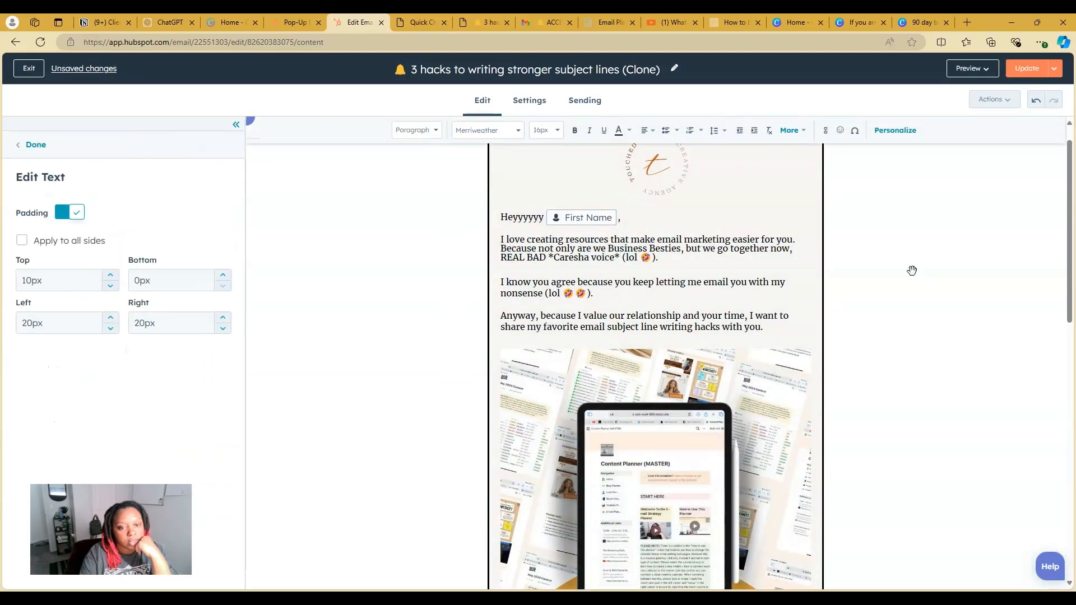
- Delete the Heyyyyyy greeting block, copy the section's f8f6f3 background colour, and return to Canva
click(912, 271)
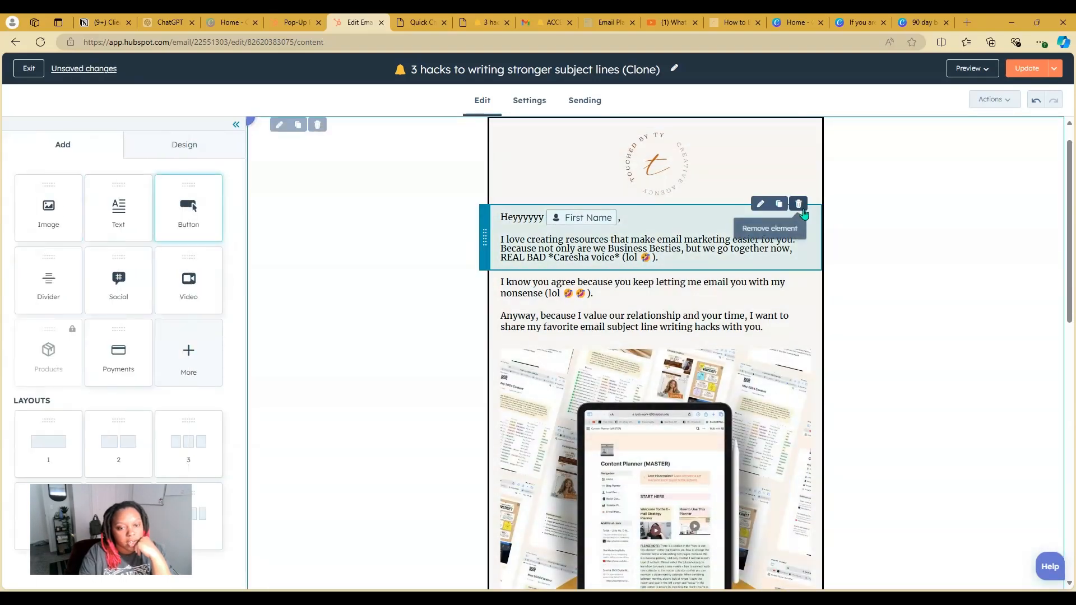
click(800, 206)
scroll(968, 351, down, 8)
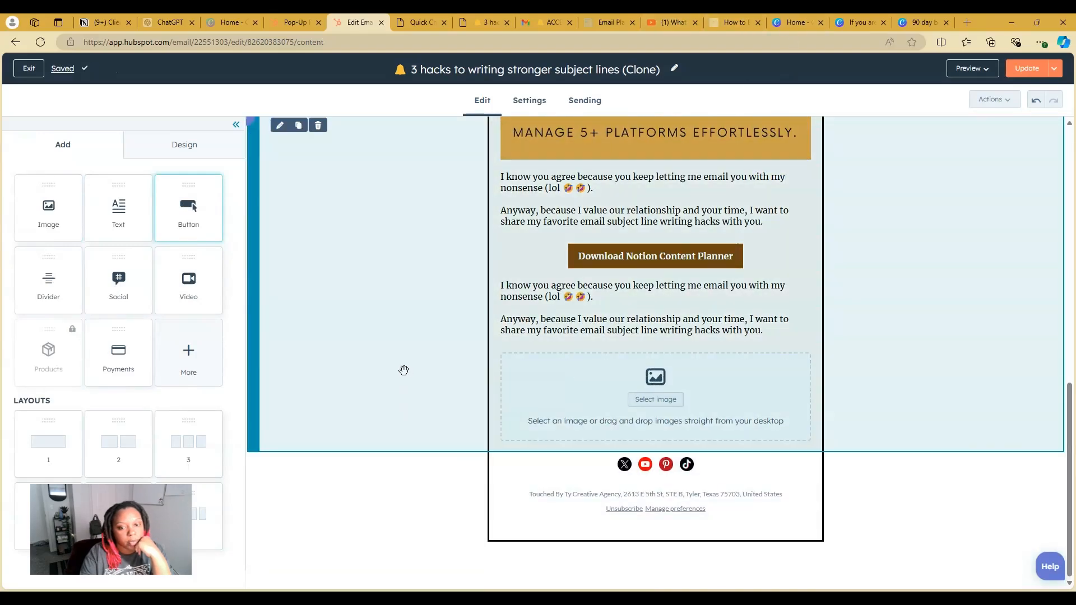
click(404, 373)
double_click(49, 384)
key(ctrl+c)
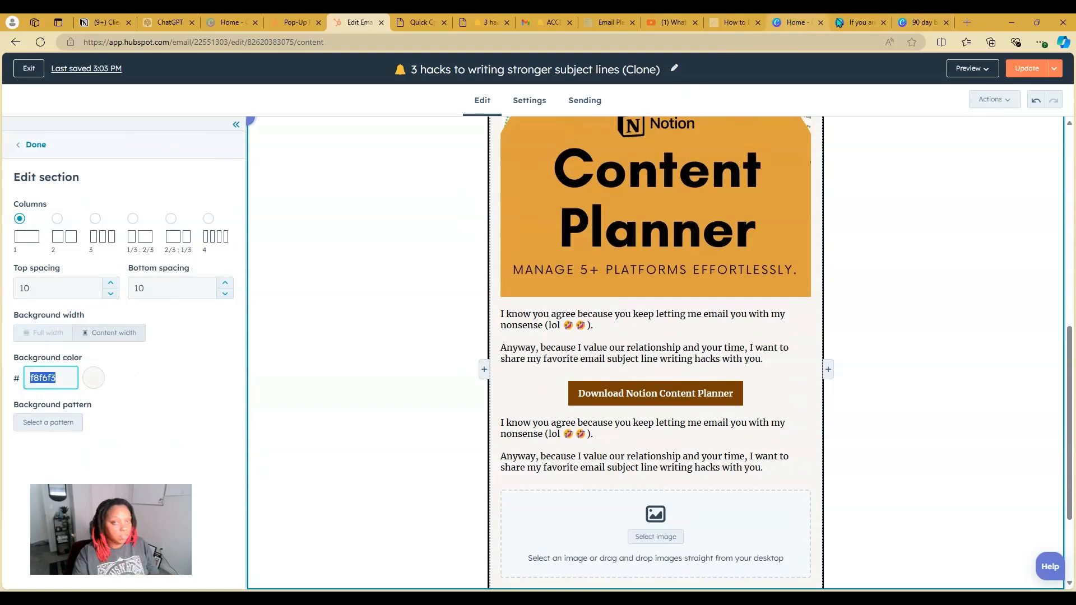
click(853, 23)
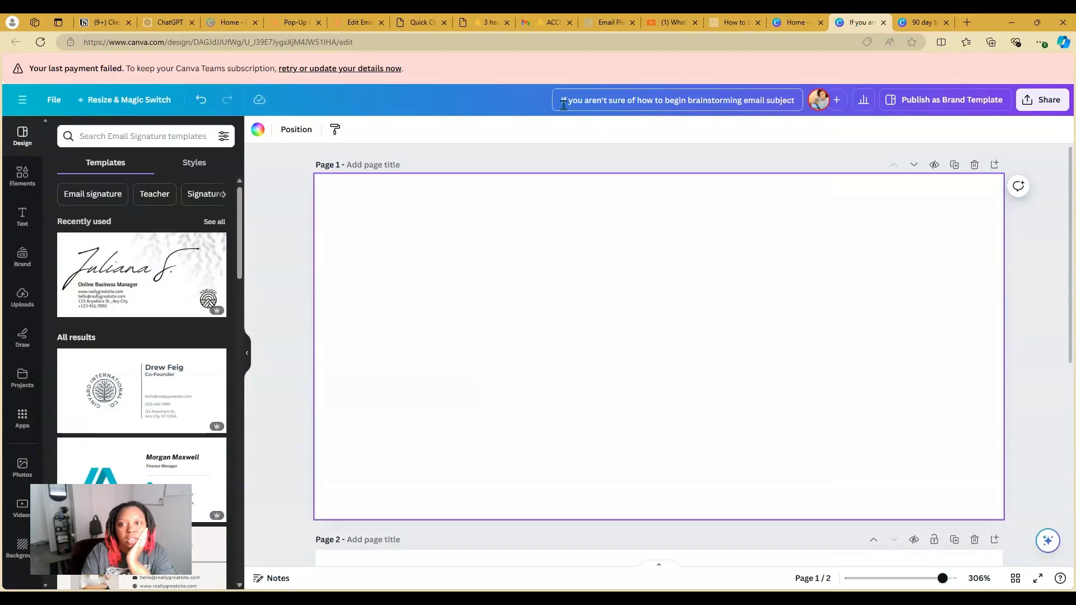
- Rename the design to 'E-mail signature' and remove the accidentally pasted f8f6f3 text
drag(560, 101, 839, 107)
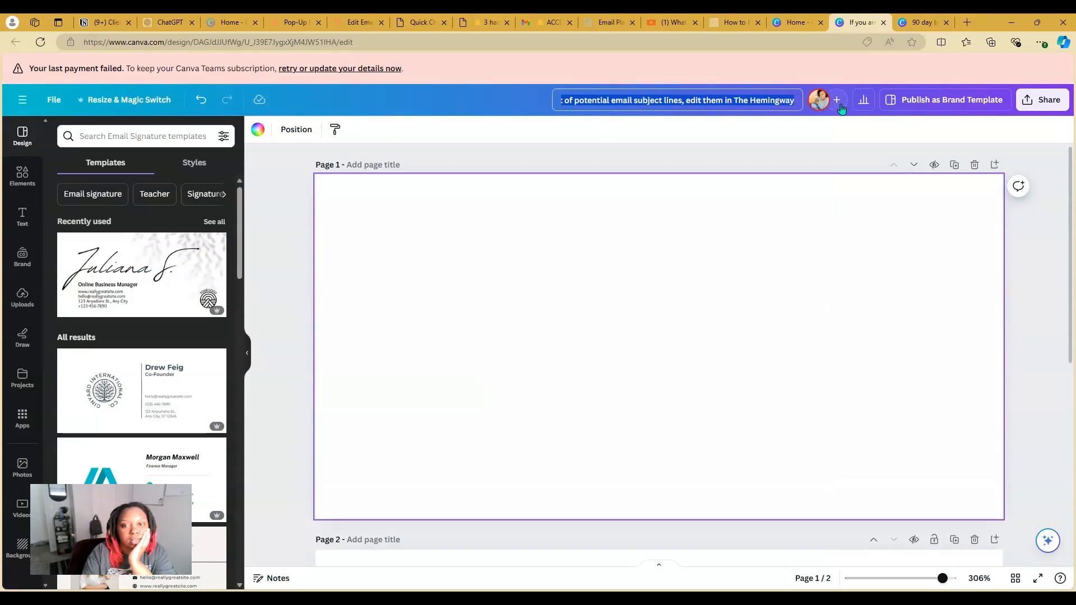
text(E-mail sign)
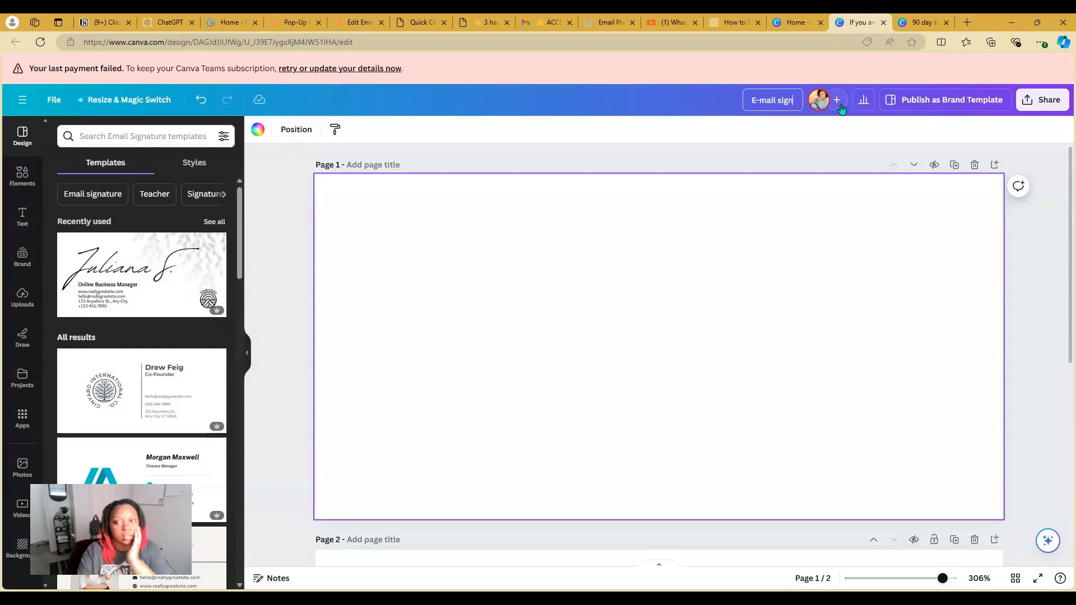
text(ature)
click(523, 365)
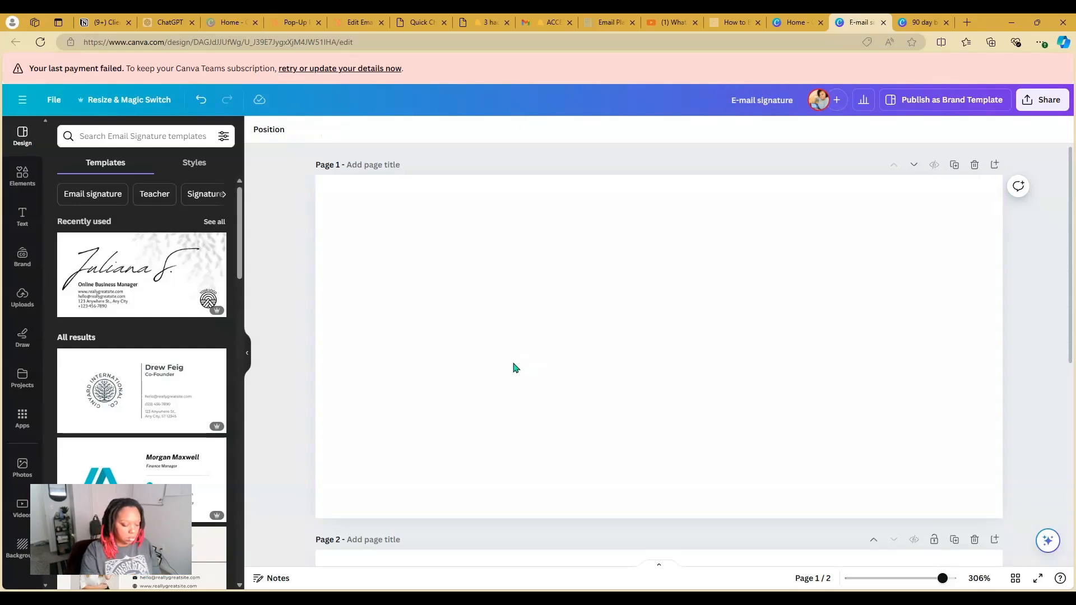
key(ctrl+v)
click(796, 359)
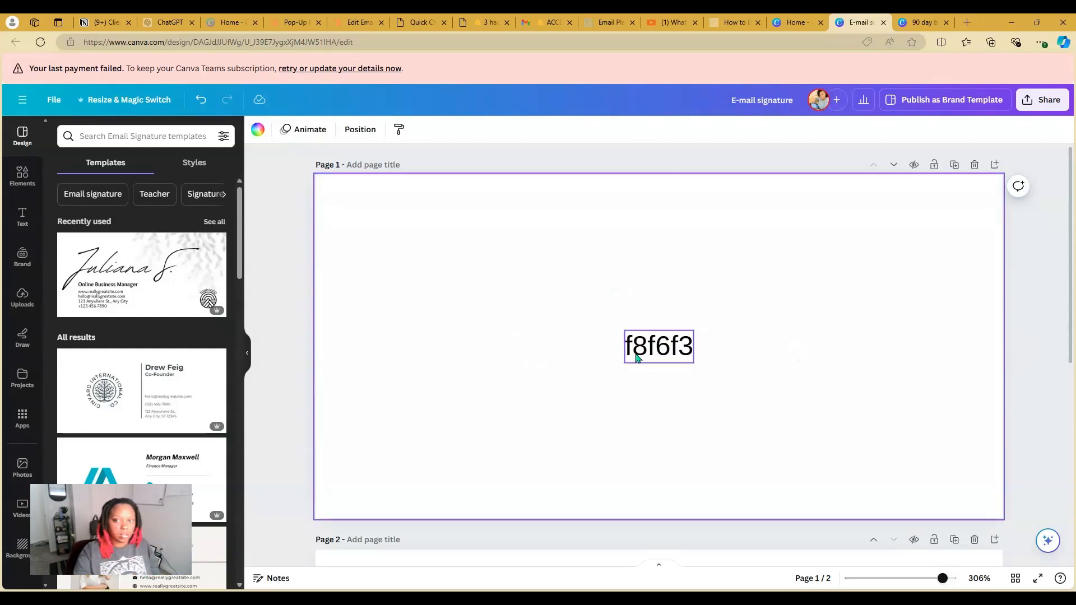
click(685, 367)
key(Delete)
- Set the page background to the off-white custom colour #f8f6f3
click(380, 192)
click(258, 130)
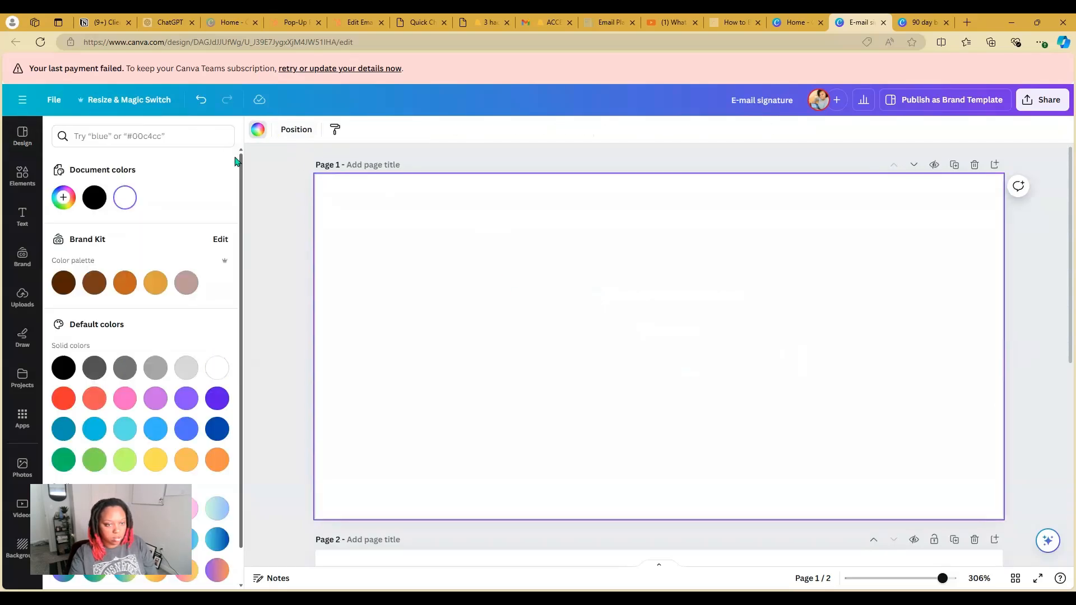
click(63, 200)
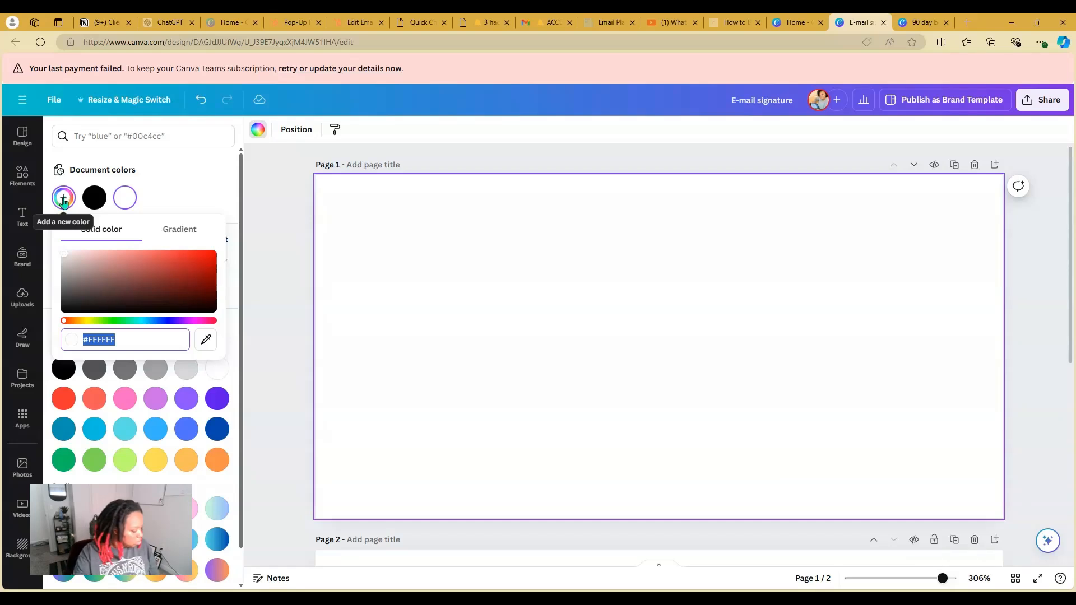
key(ctrl+v)
click(509, 280)
- Apply the Orange And White Minimalist Email Signature template to page 1
click(290, 355)
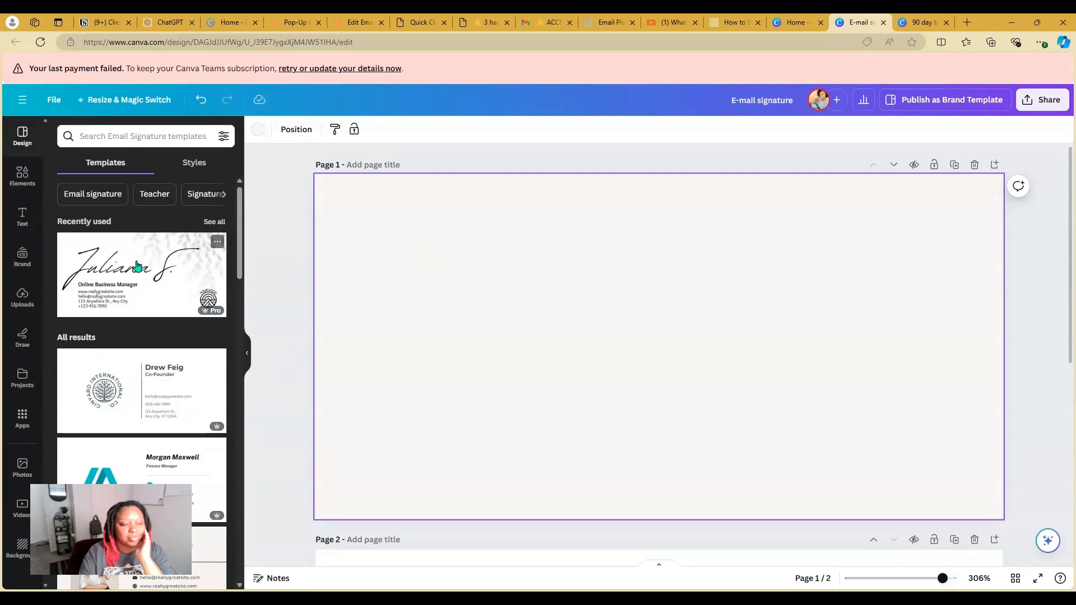
scroll(157, 286, down, 2)
scroll(157, 286, up, 3)
scroll(153, 275, down, 7)
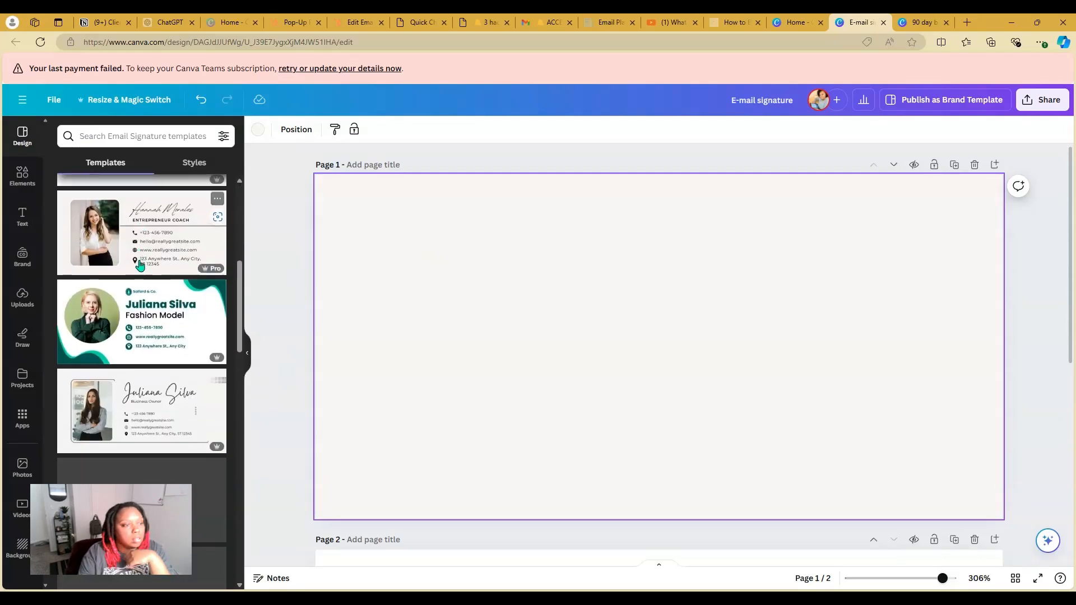
scroll(150, 268, down, 5)
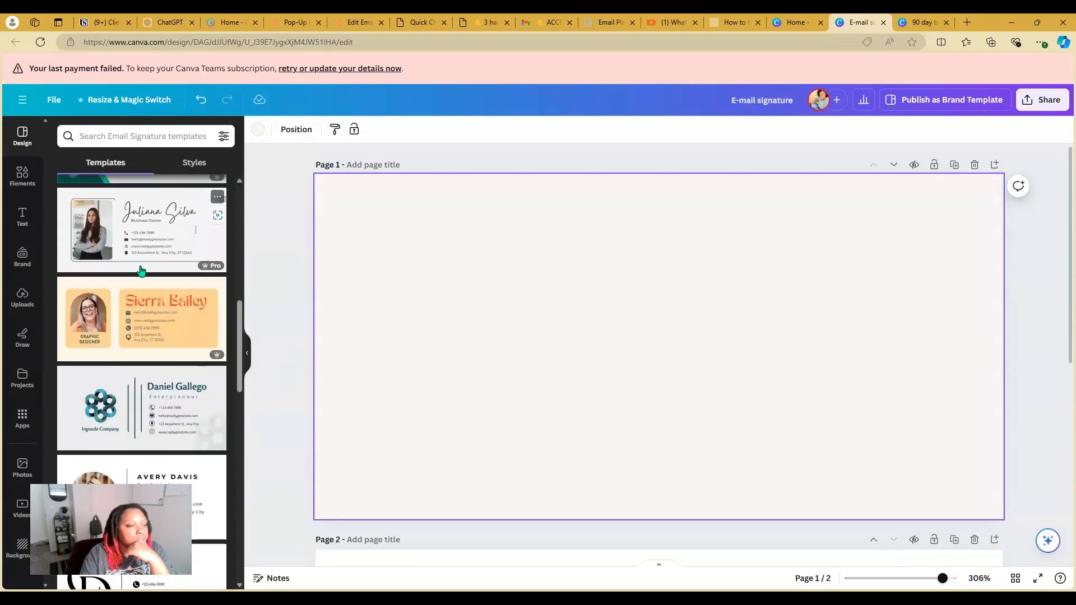
scroll(141, 274, down, 1)
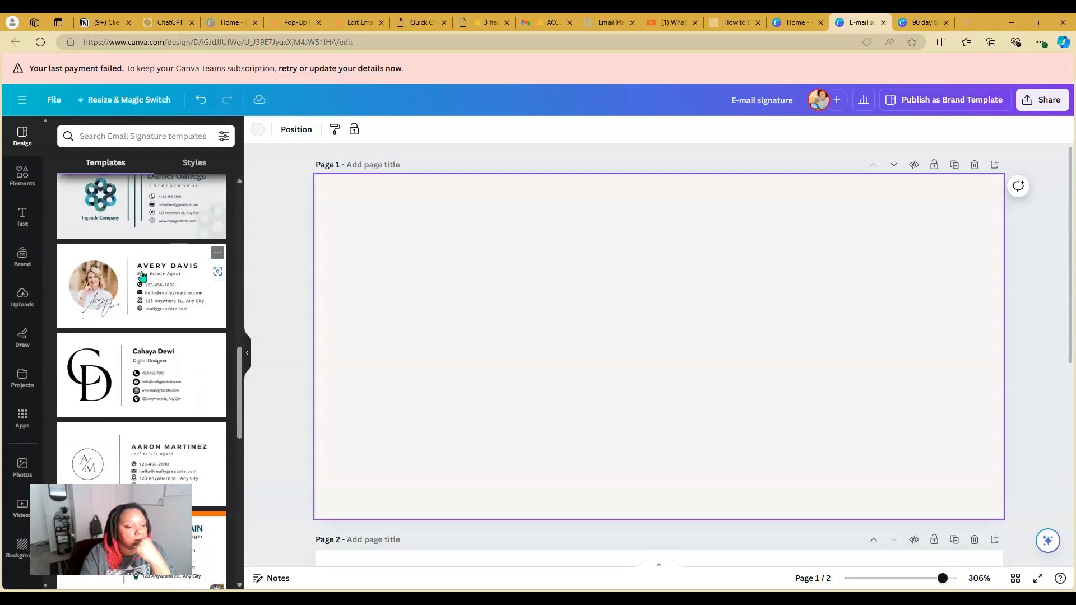
click(143, 310)
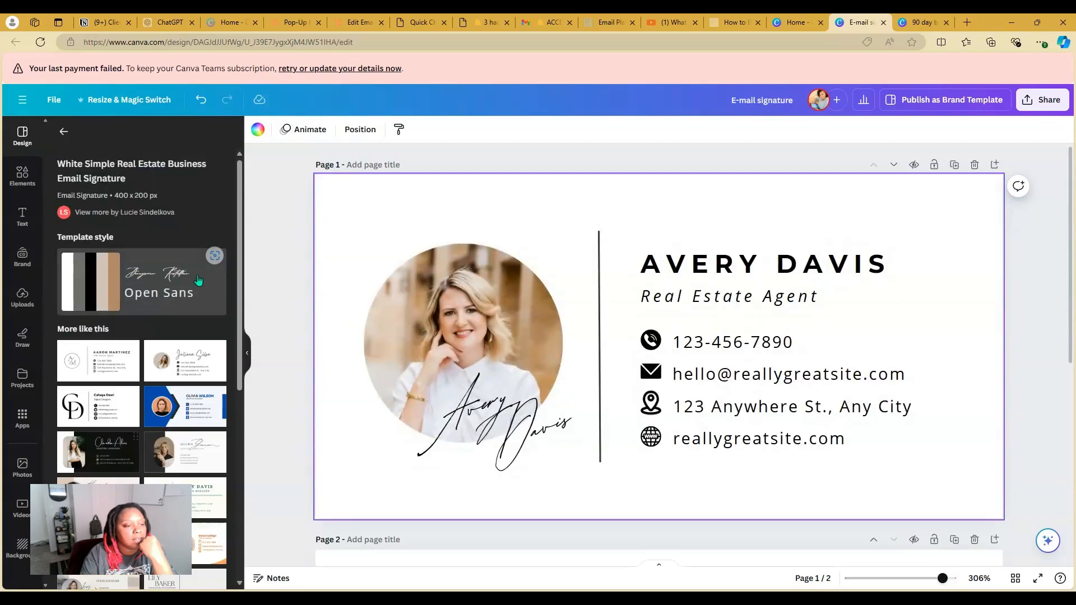
scroll(143, 337, down, 3)
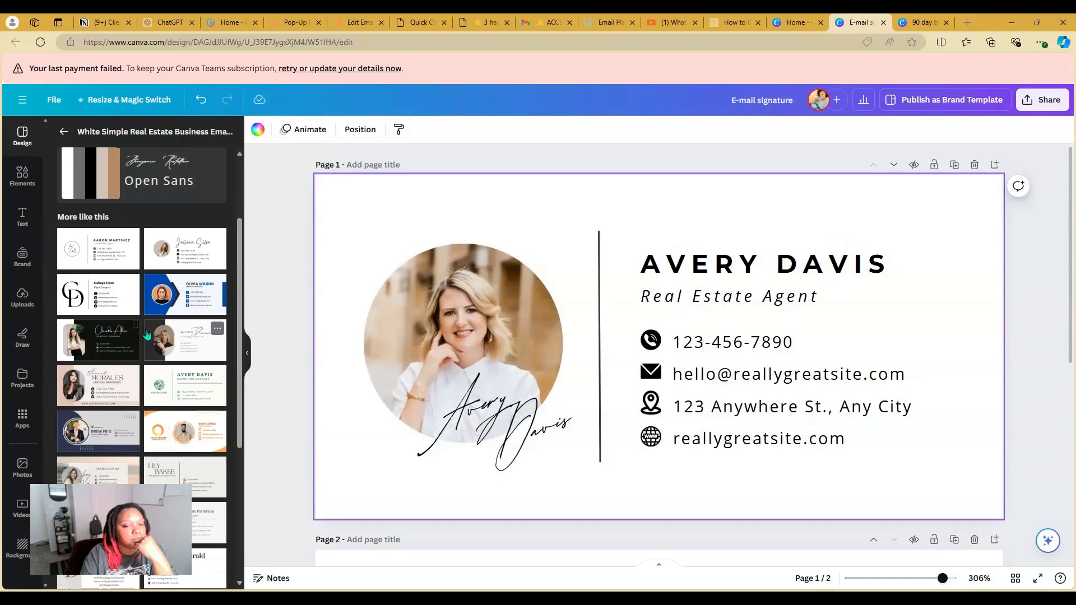
click(167, 436)
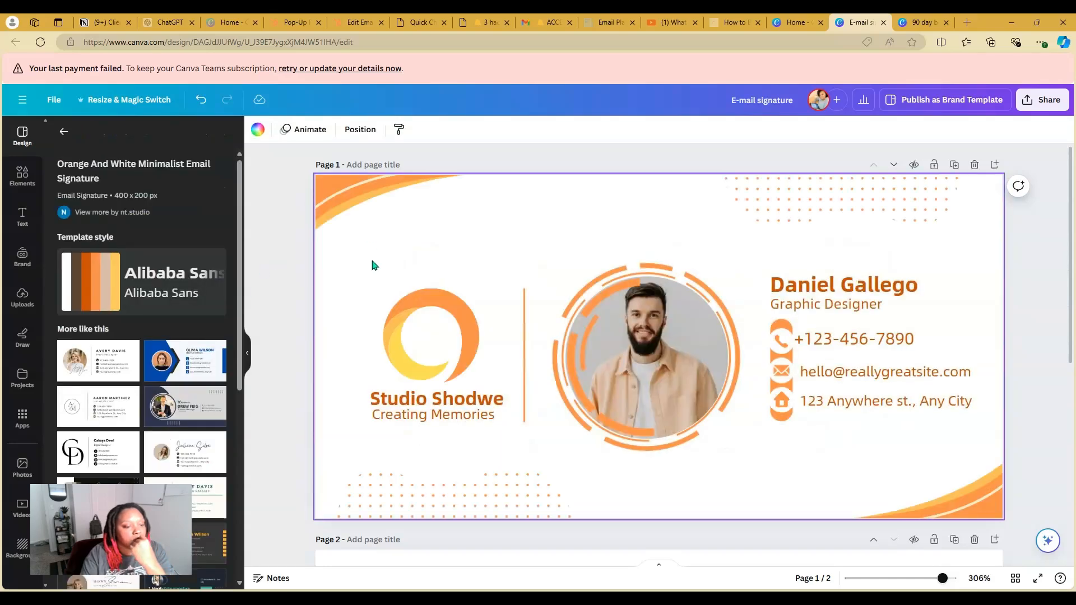
- Detach the orange ring graphic from the photo, moving it up-left over the logo
click(693, 280)
drag(693, 280, 557, 209)
click(701, 346)
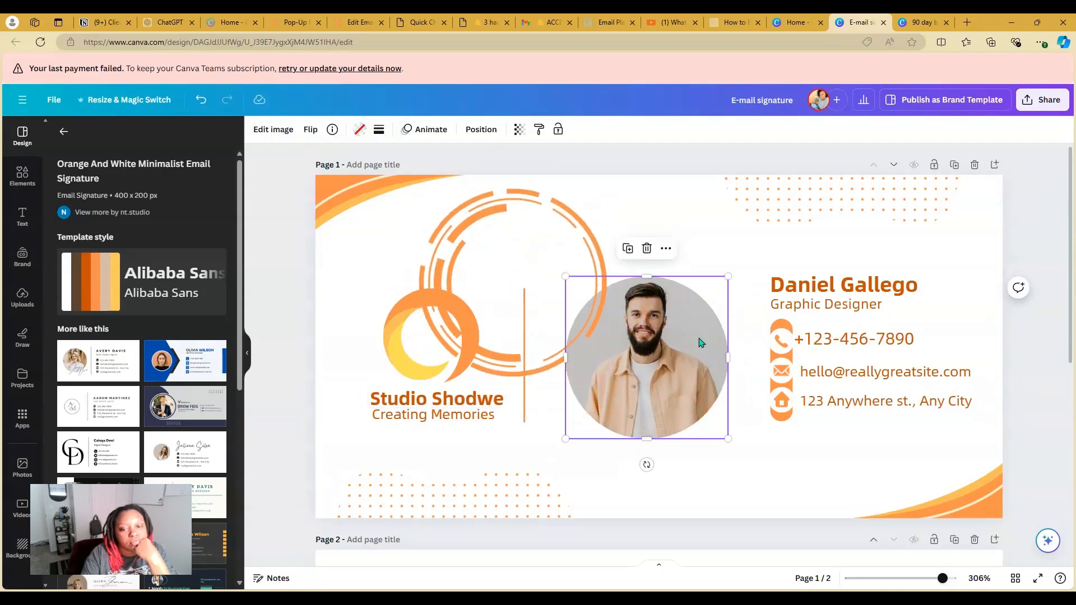
click(362, 130)
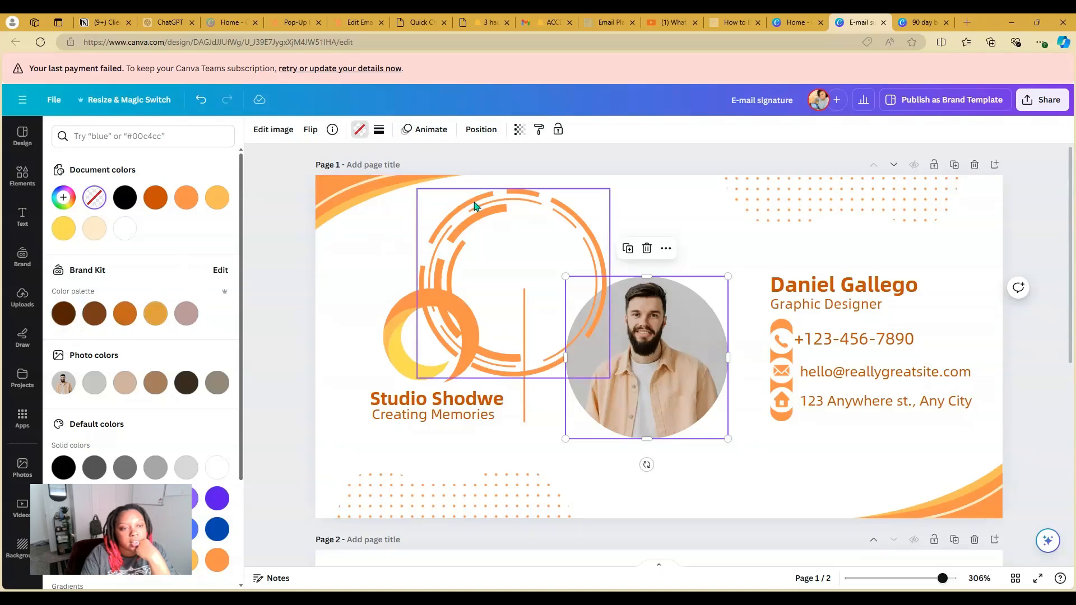
- Recolour the ring dark brown and the swooshes brand orange everywhere, and make the crescent logo mauve
click(474, 206)
click(66, 315)
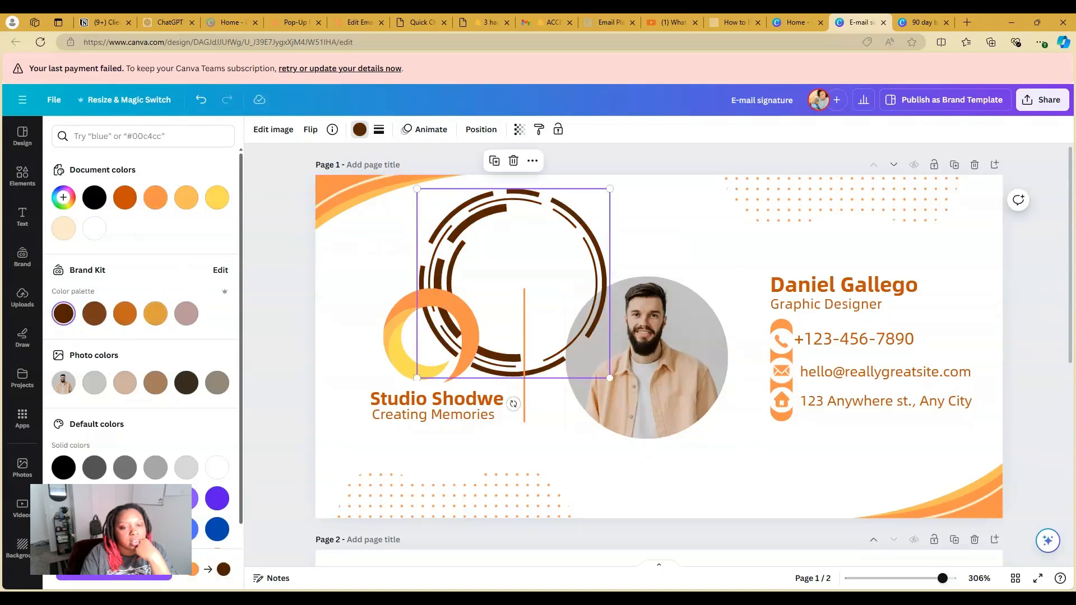
click(112, 576)
click(369, 205)
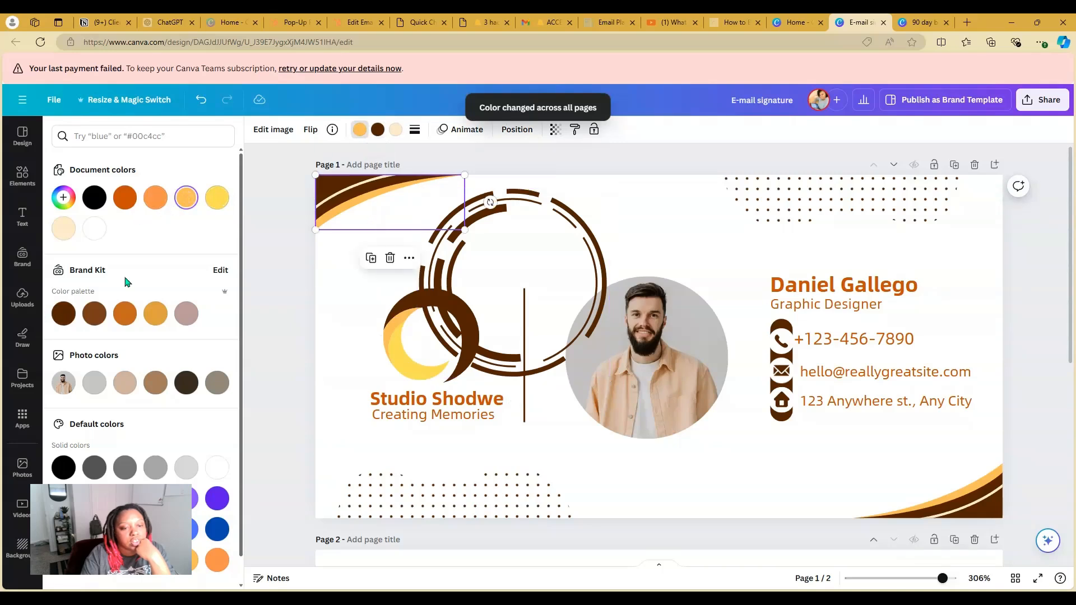
click(125, 315)
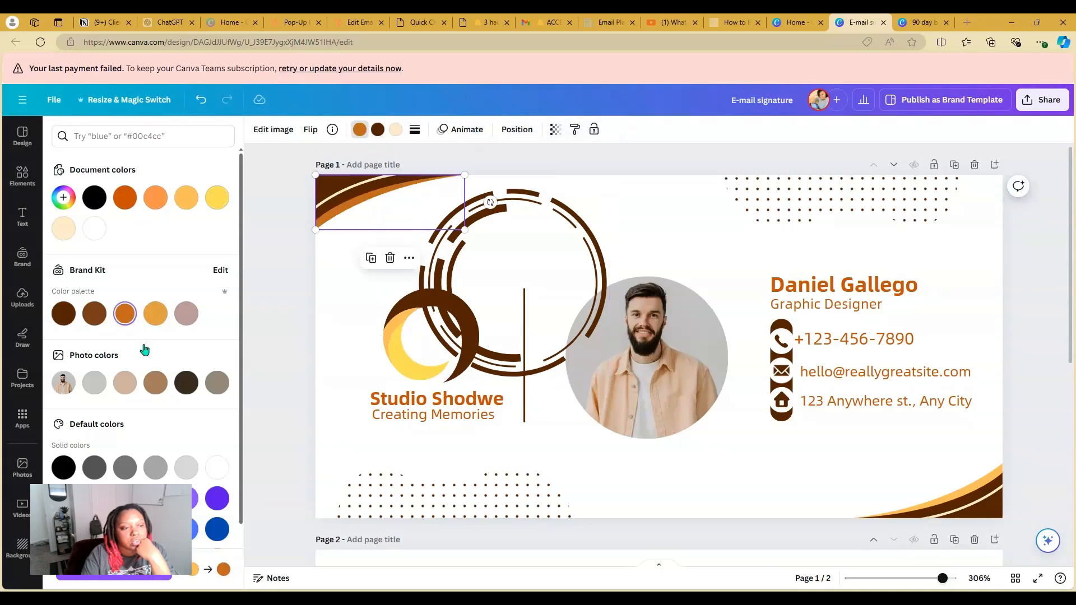
click(115, 575)
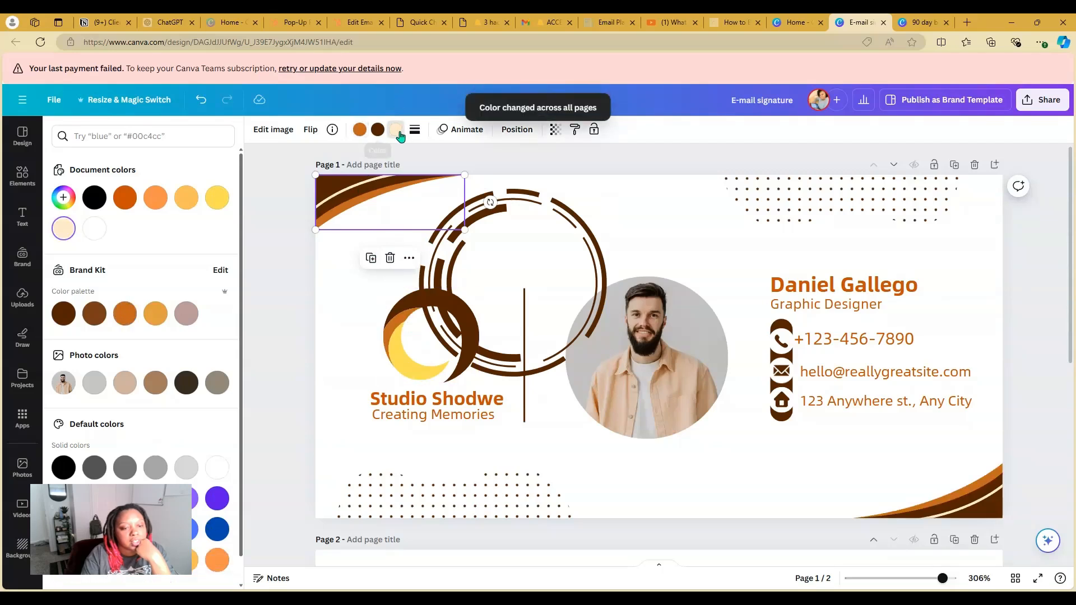
click(423, 370)
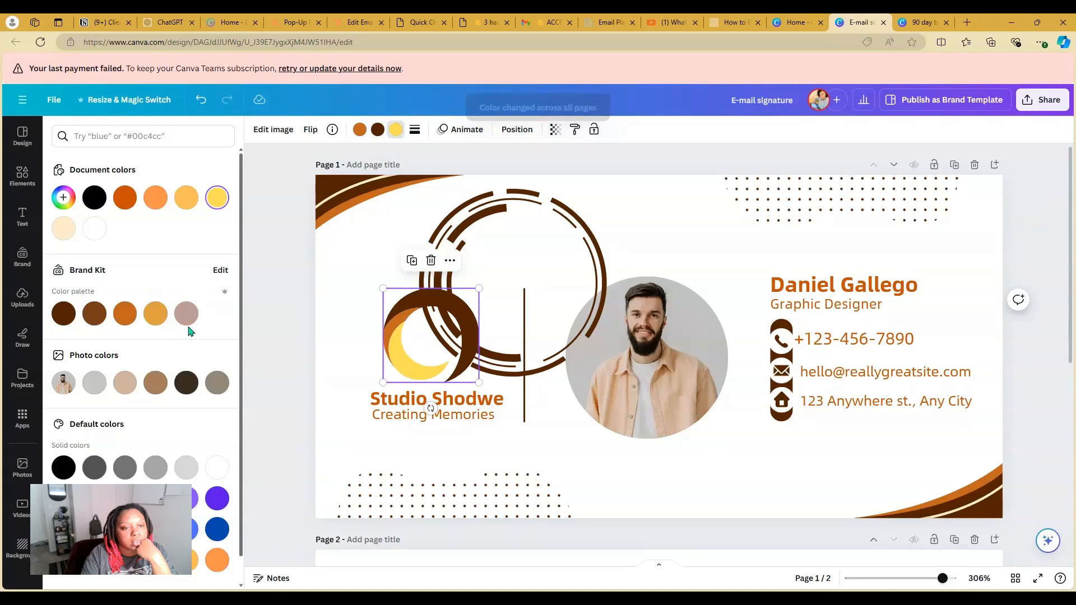
click(191, 320)
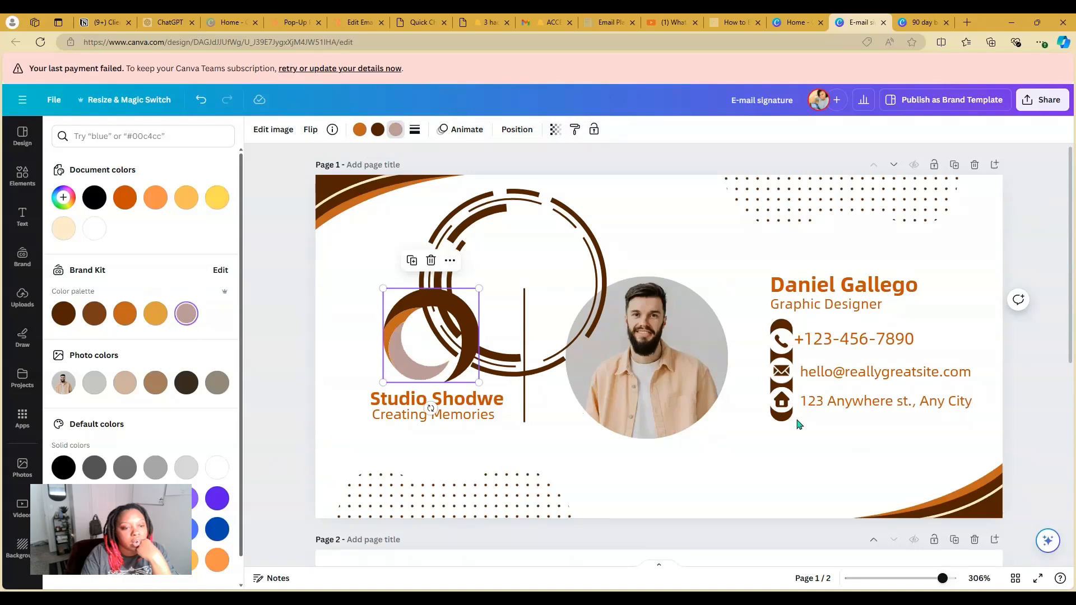
- Nudge the ring graphic lower-right and delete the sample portrait photo
drag(586, 259, 608, 268)
click(695, 330)
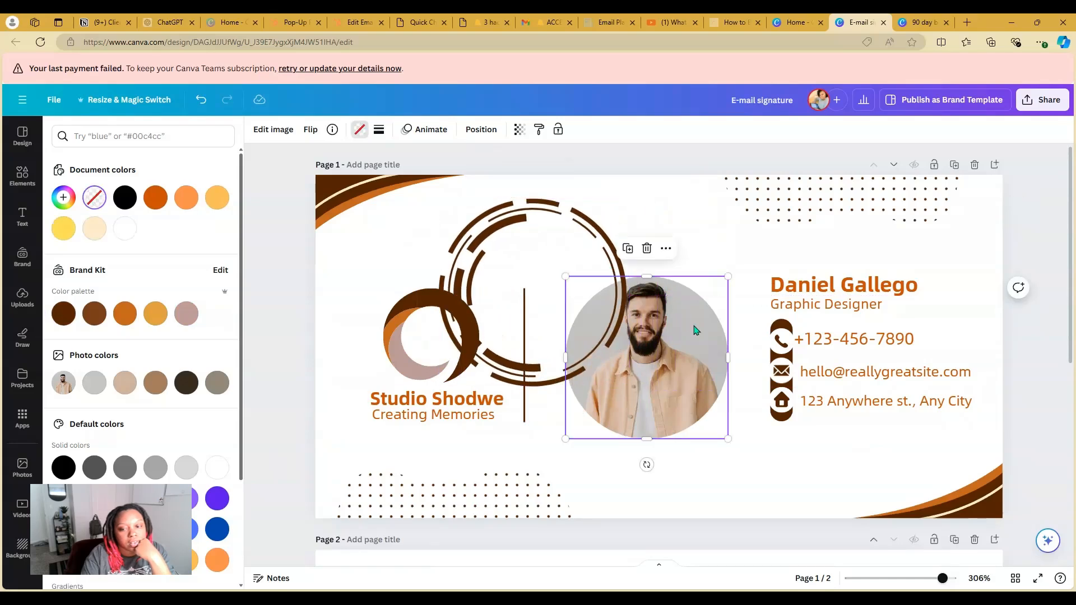
key(Delete)
- Place your own uploaded photo in the circular frame and re-centre the brown ring around it
click(22, 297)
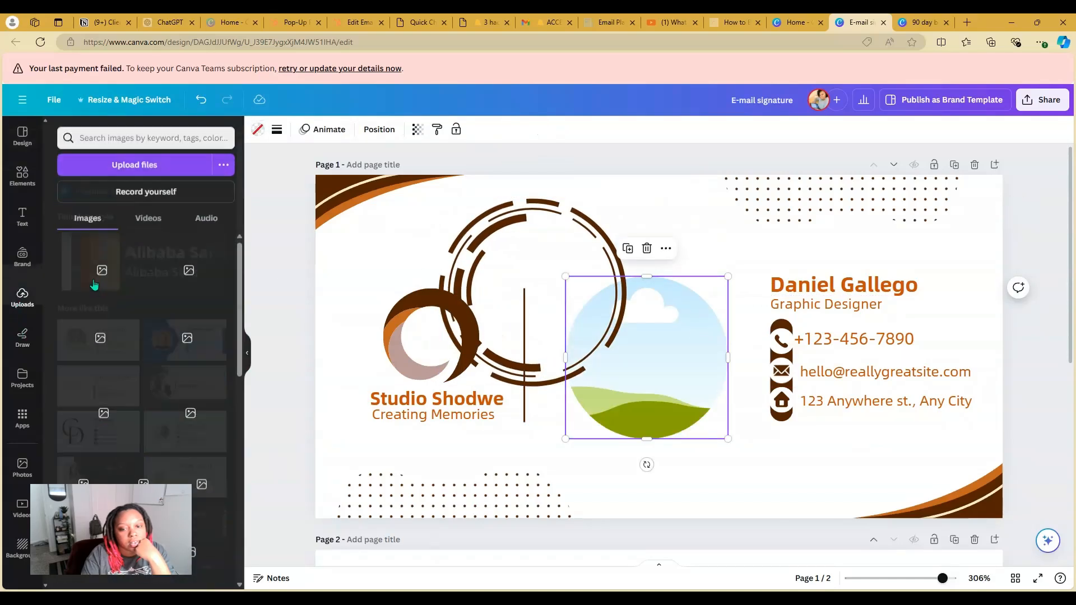
scroll(177, 301, down, 5)
scroll(177, 310, down, 3)
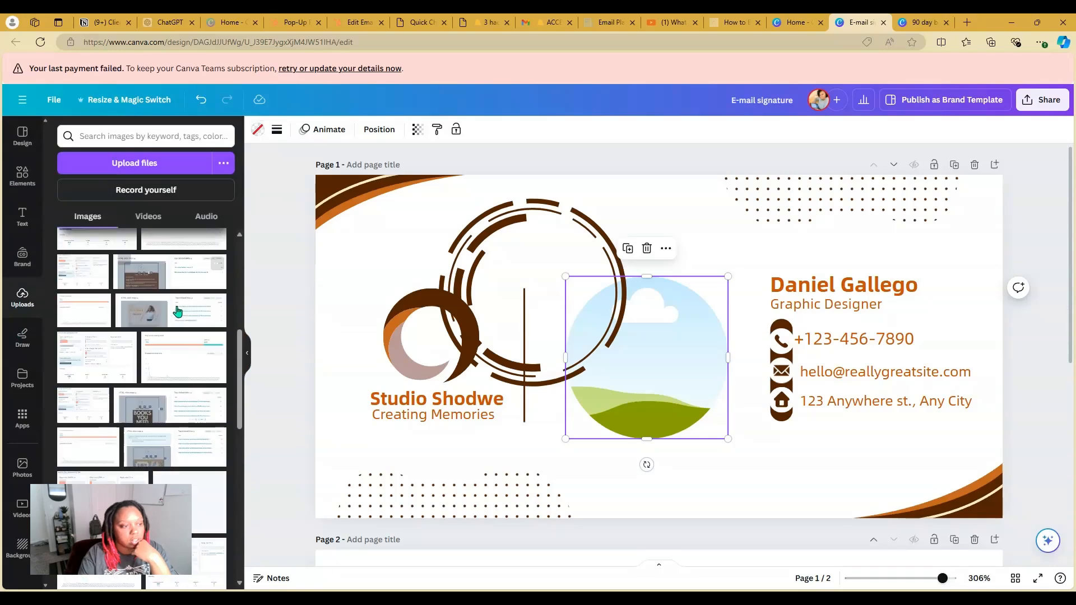
scroll(169, 310, down, 6)
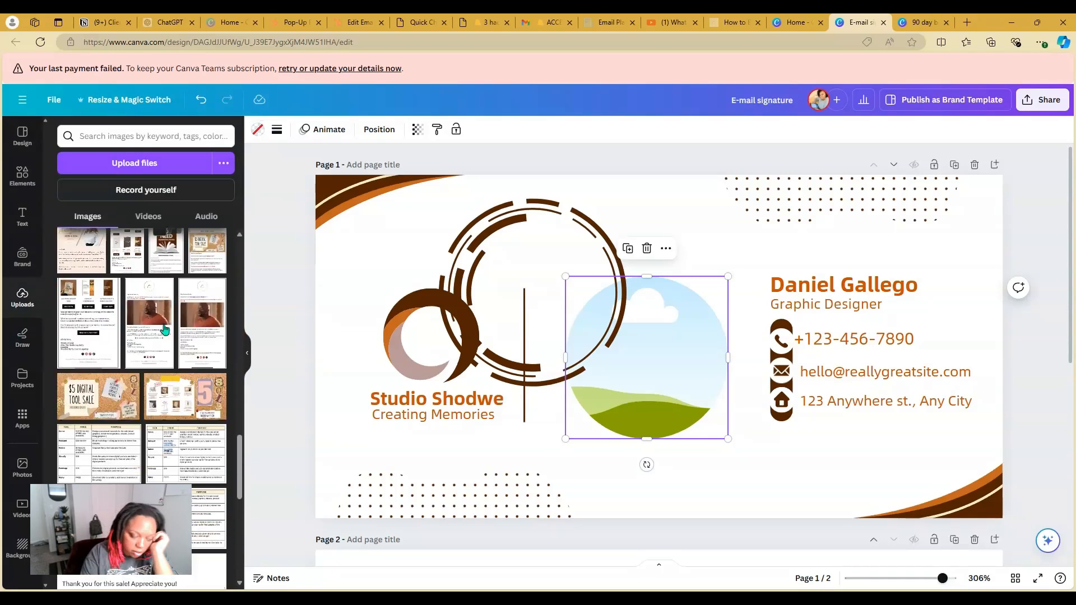
scroll(168, 370, down, 10)
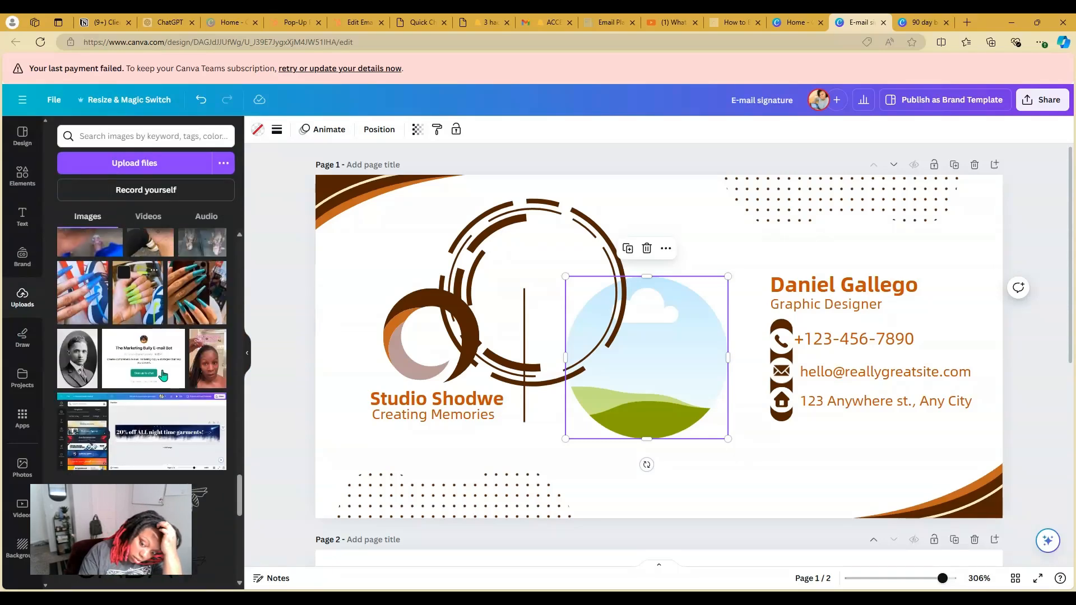
drag(200, 381, 673, 357)
drag(560, 298, 654, 343)
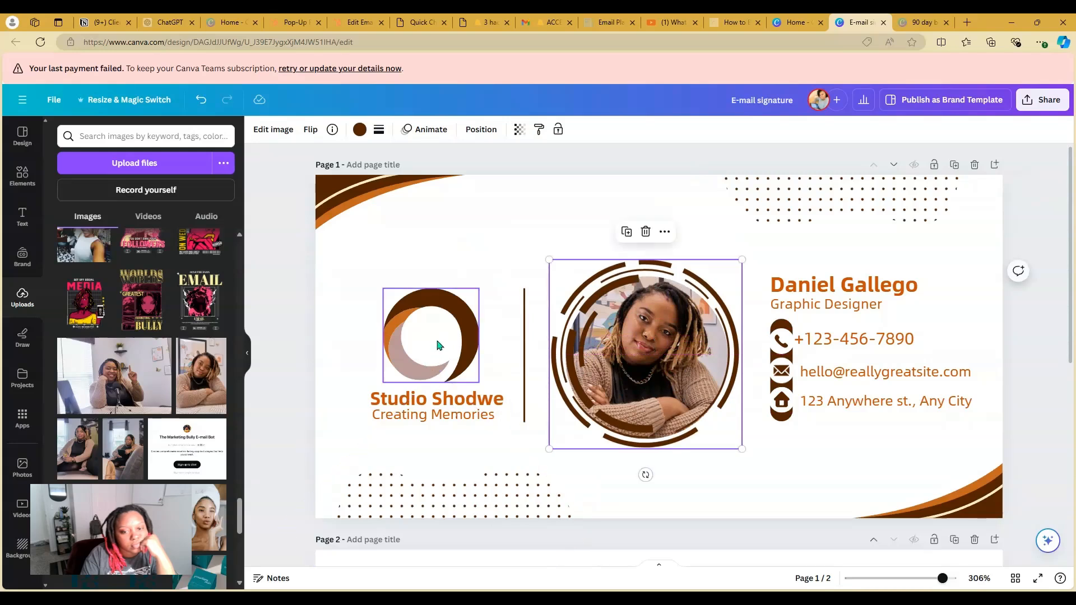
- Search your uploads for 'logo'
click(439, 344)
click(176, 138)
text(logo)
key(Return)
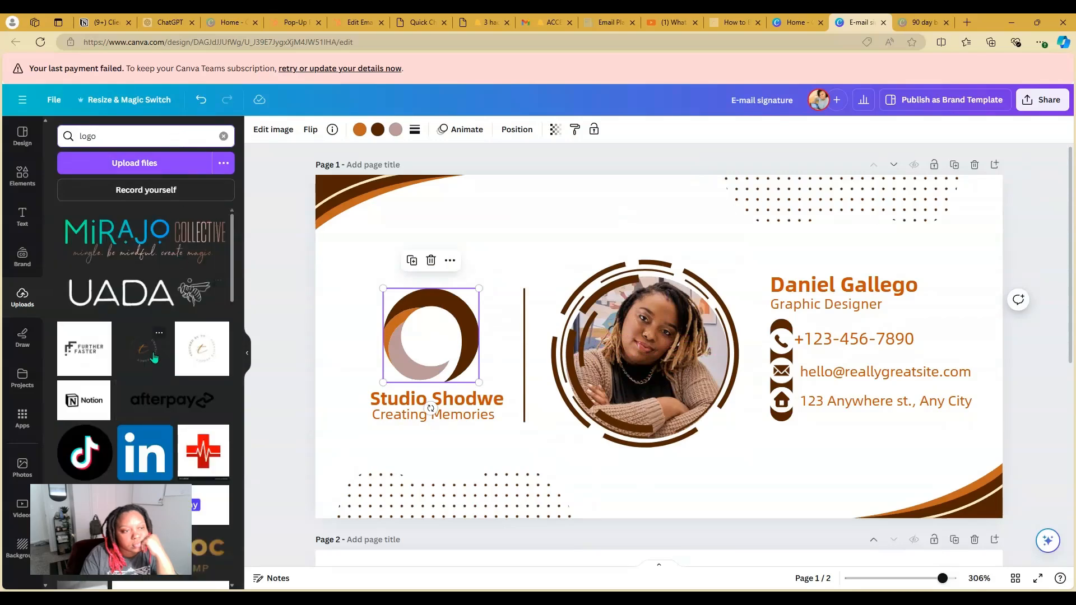
- Add the Touched by Ty logo to the page and delete the Studio Shodwe swirl logo
click(133, 359)
drag(661, 381, 639, 381)
click(423, 325)
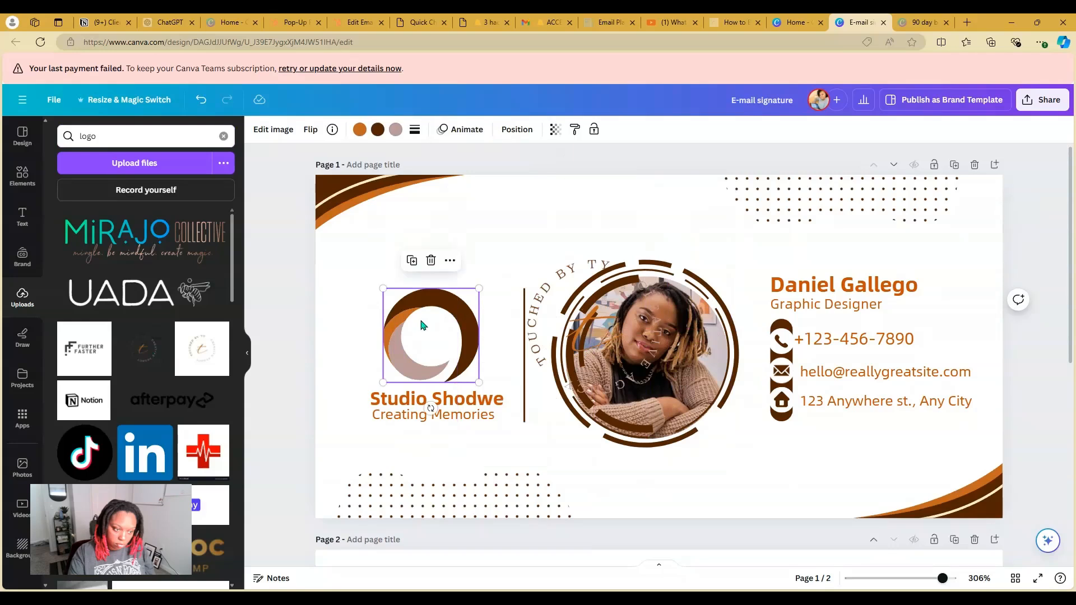
key(Delete)
drag(559, 315, 488, 337)
key(ctrl+z)
- Delete the Studio Shodwe heading and move the circular logo off the photo to the left
click(413, 377)
click(421, 424)
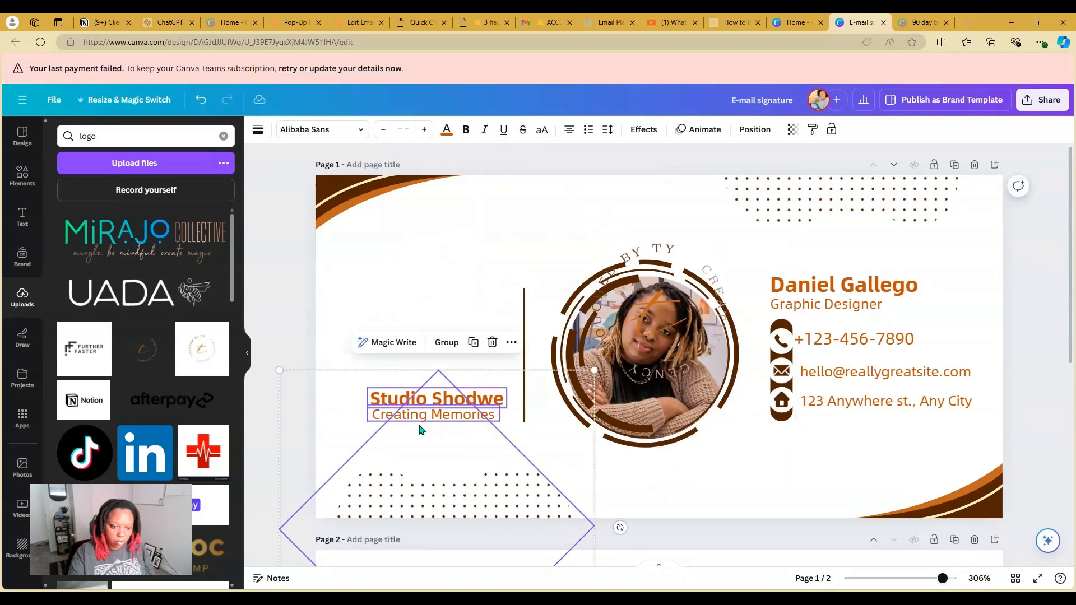
click(310, 307)
click(390, 397)
key(Delete)
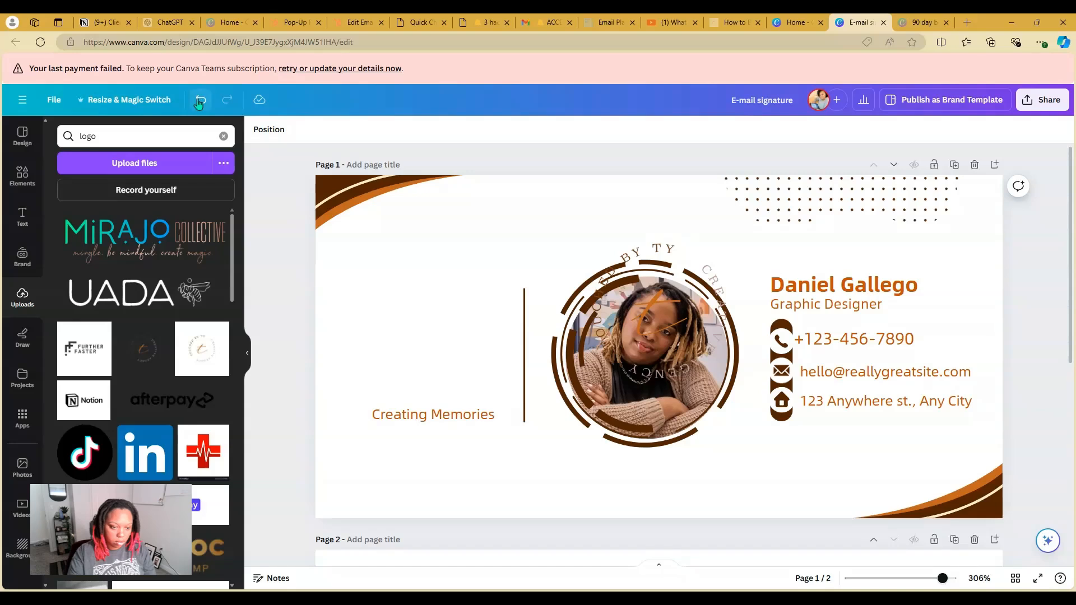
click(379, 414)
drag(672, 316, 462, 296)
click(438, 507)
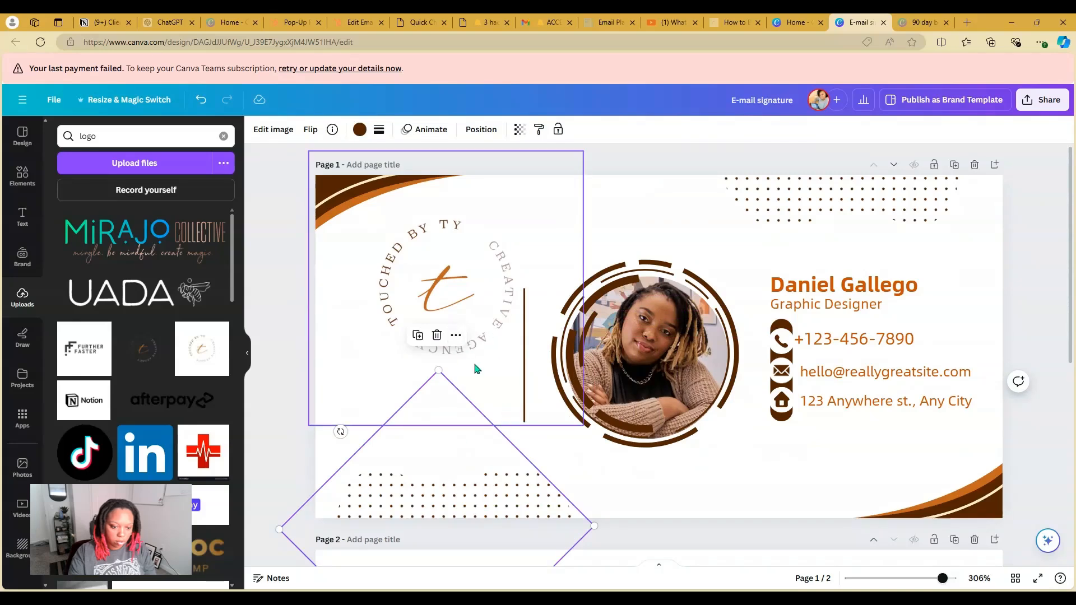
- Undo and redo those edits, then settle the circular logo on the card's left side
click(200, 100)
click(200, 101)
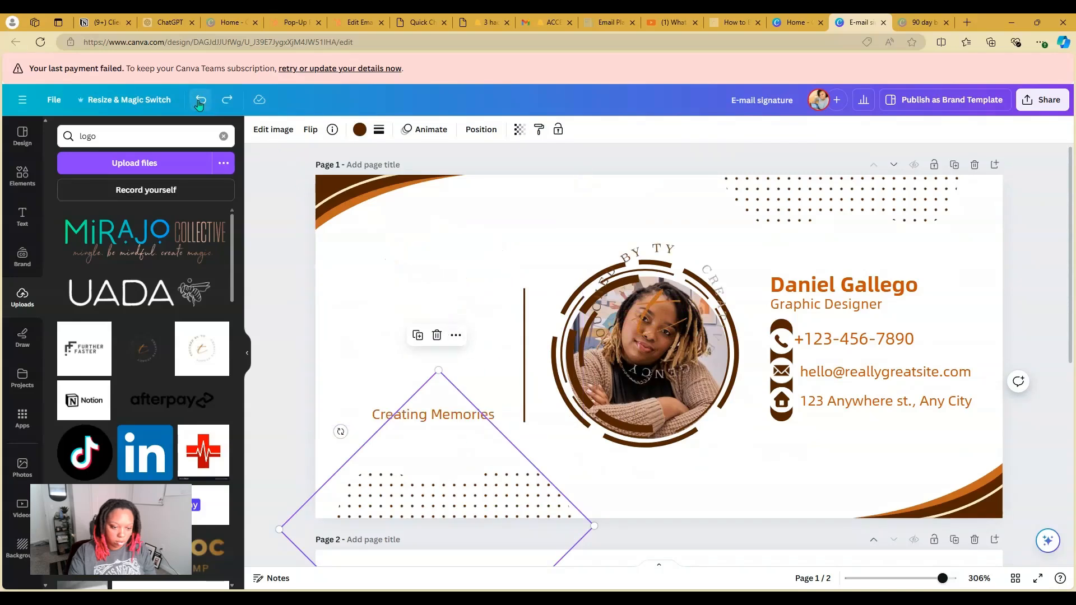
click(200, 102)
click(200, 102)
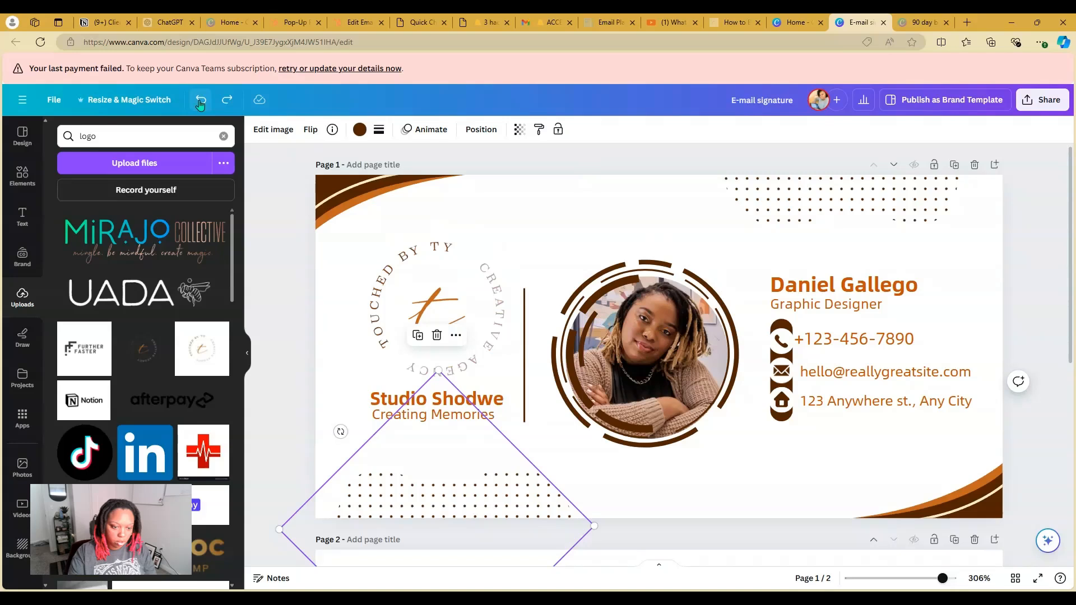
click(227, 99)
click(227, 100)
click(227, 100)
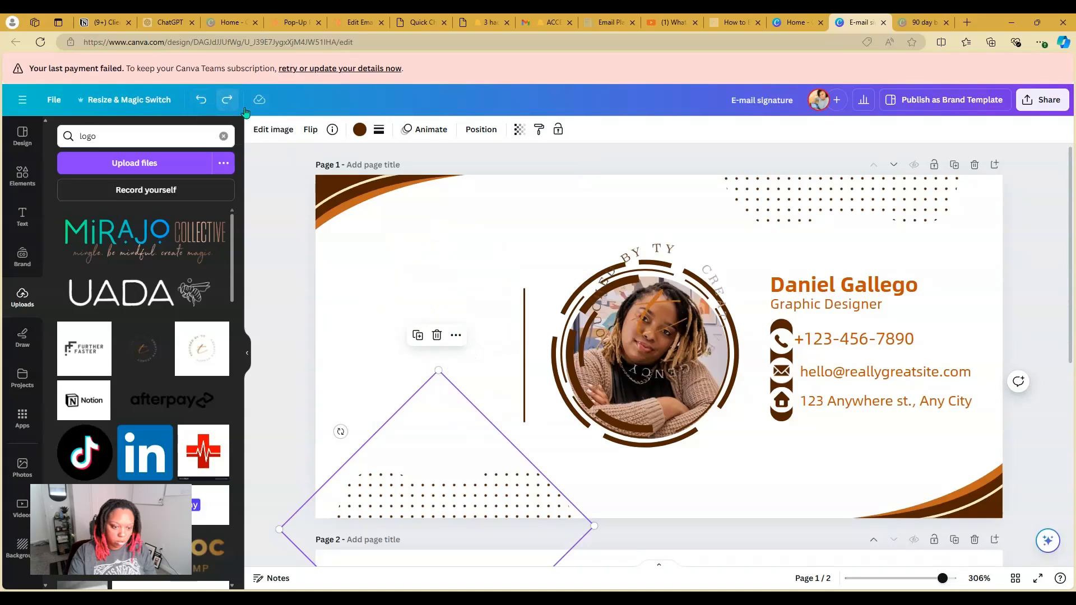
drag(670, 303, 447, 342)
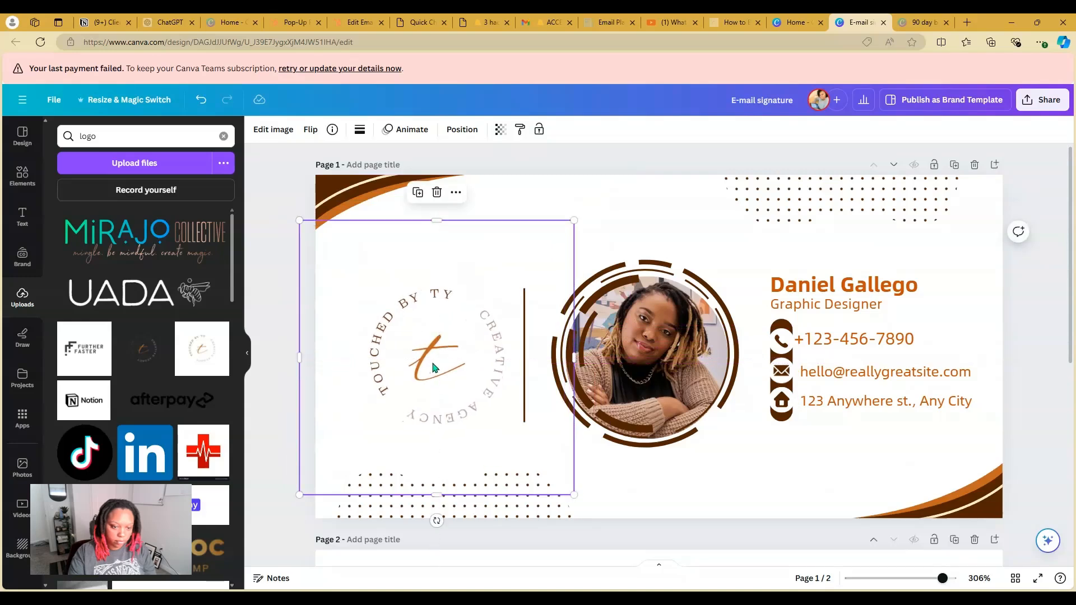
click(260, 341)
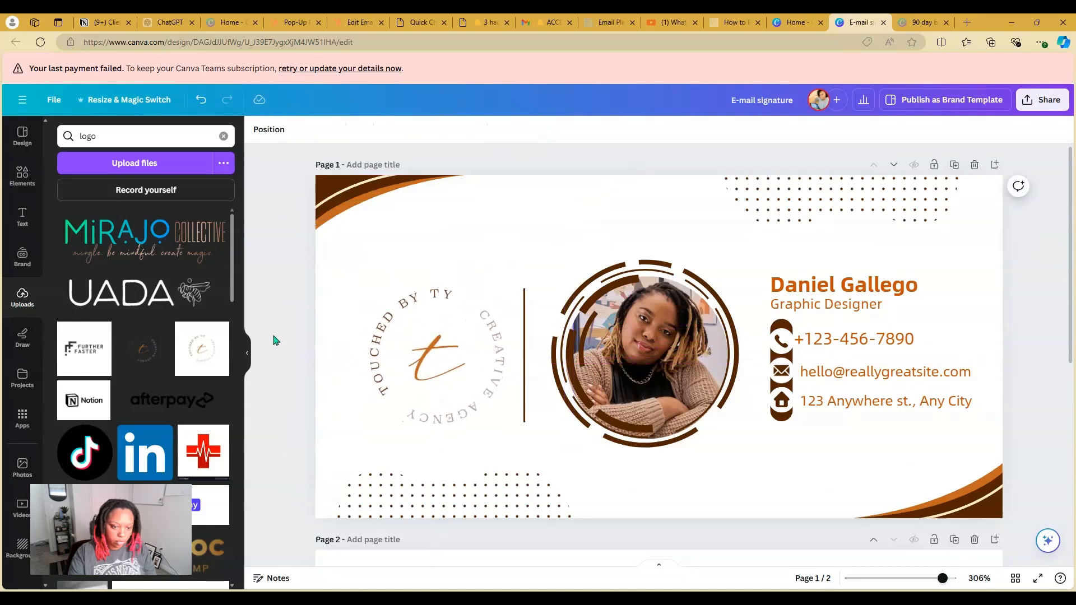
- Replace the placeholder name with the person's own name
click(898, 291)
click(900, 290)
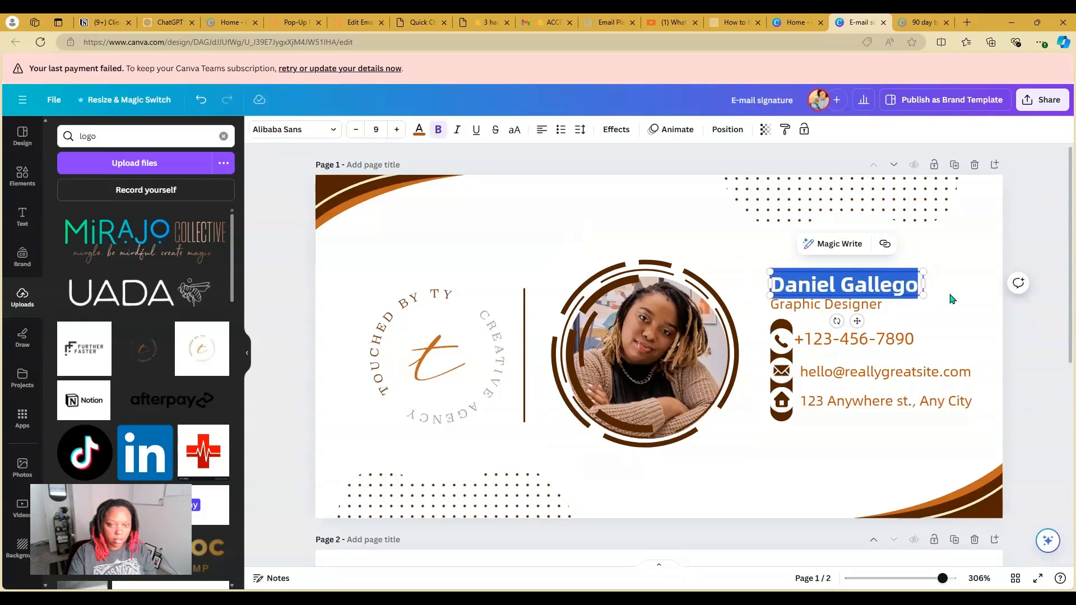
text(Tyllah)
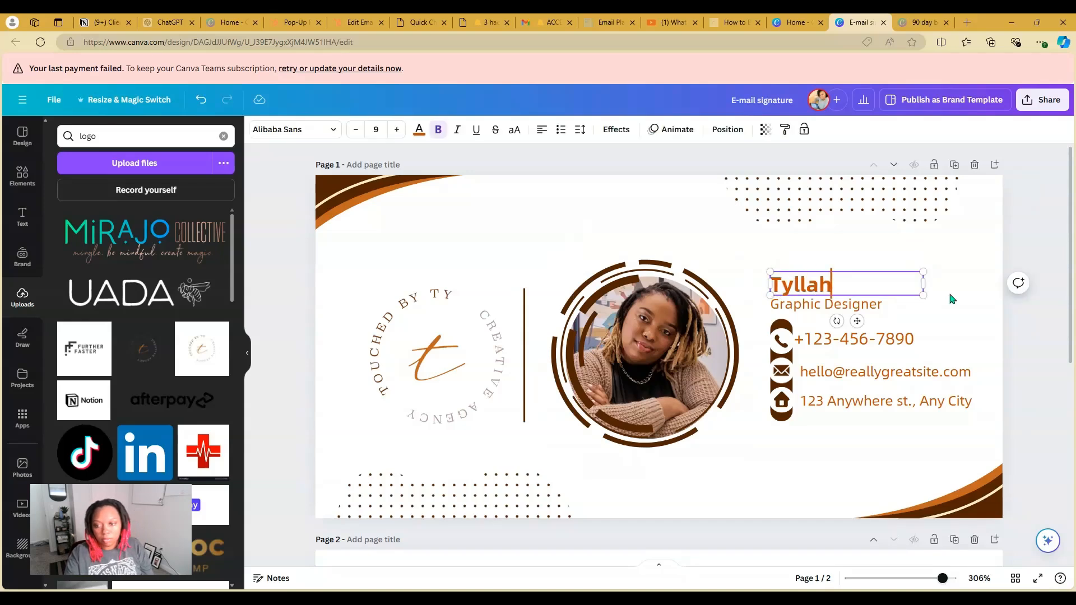
text(-Chanel)
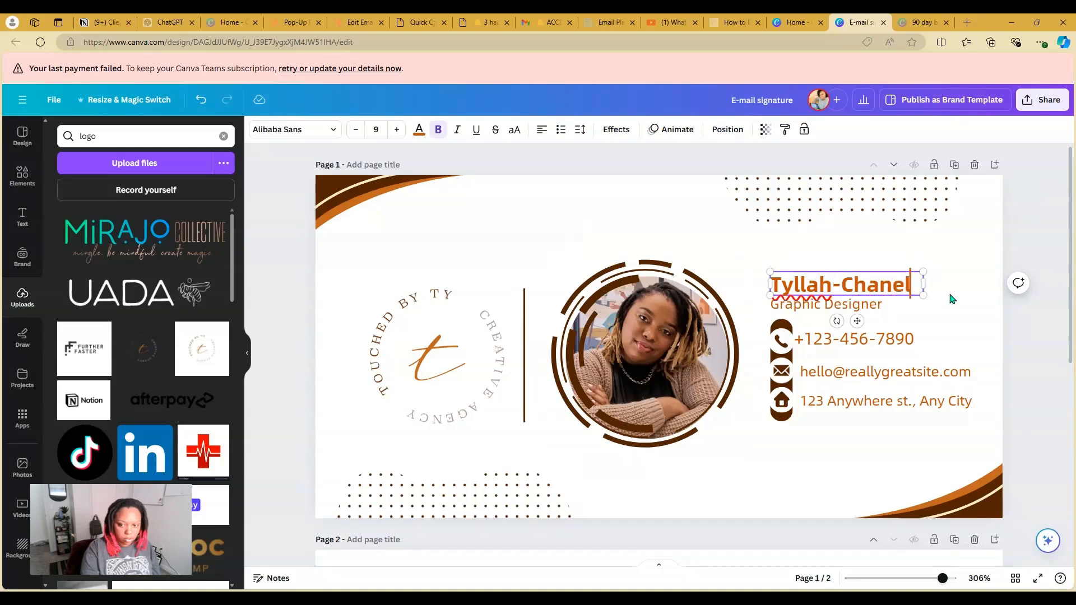
- Change the job title to 'AKA The Marketing Bully' and widen its box to fit one line
click(974, 305)
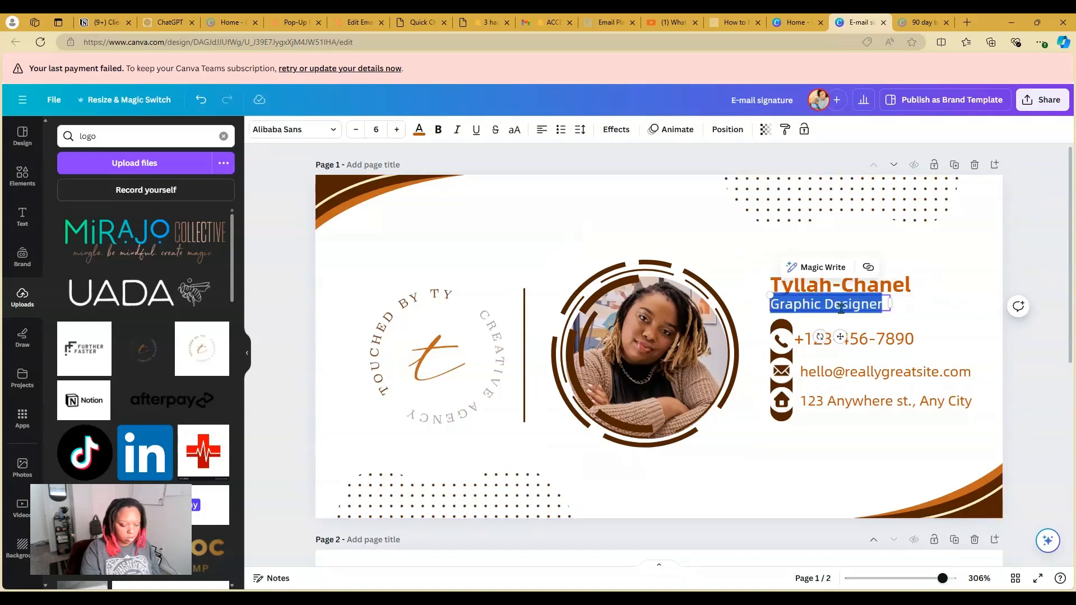
text(AKLA)
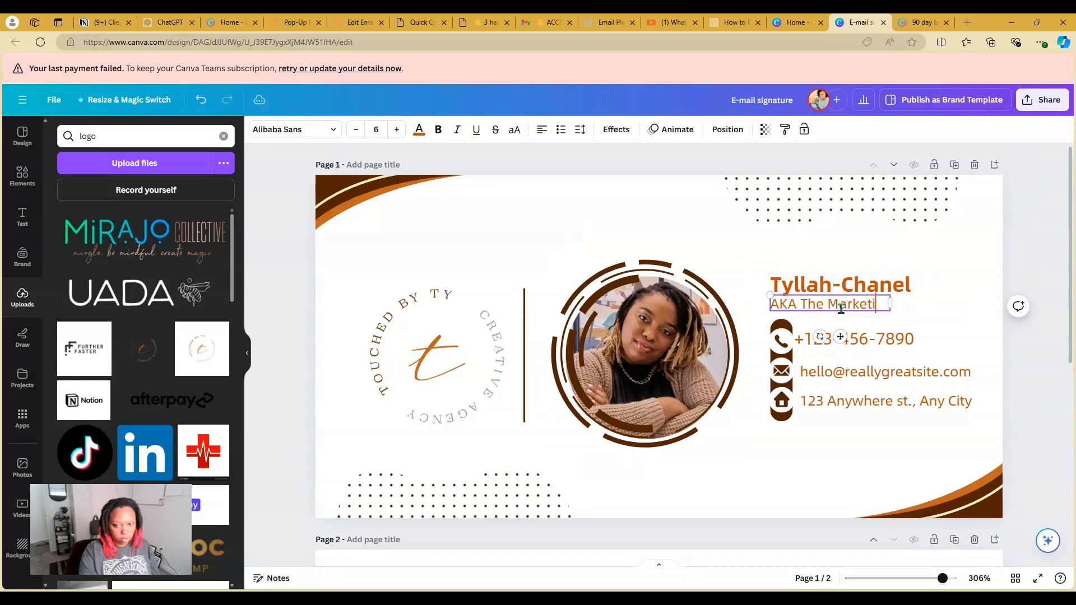
text(ng Bully)
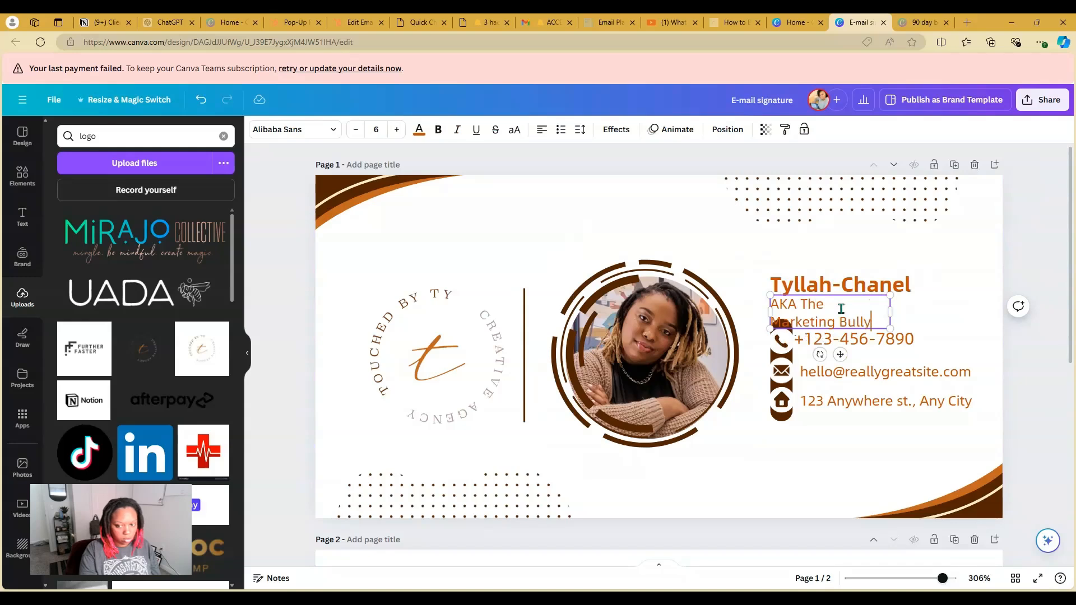
drag(891, 312, 948, 309)
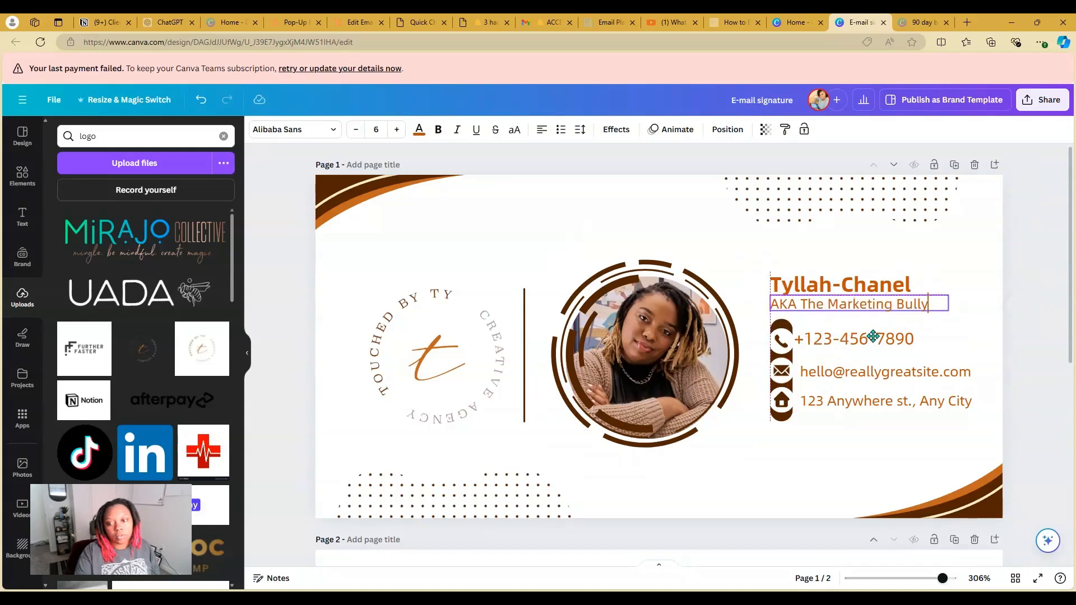
click(998, 314)
drag(914, 442, 903, 291)
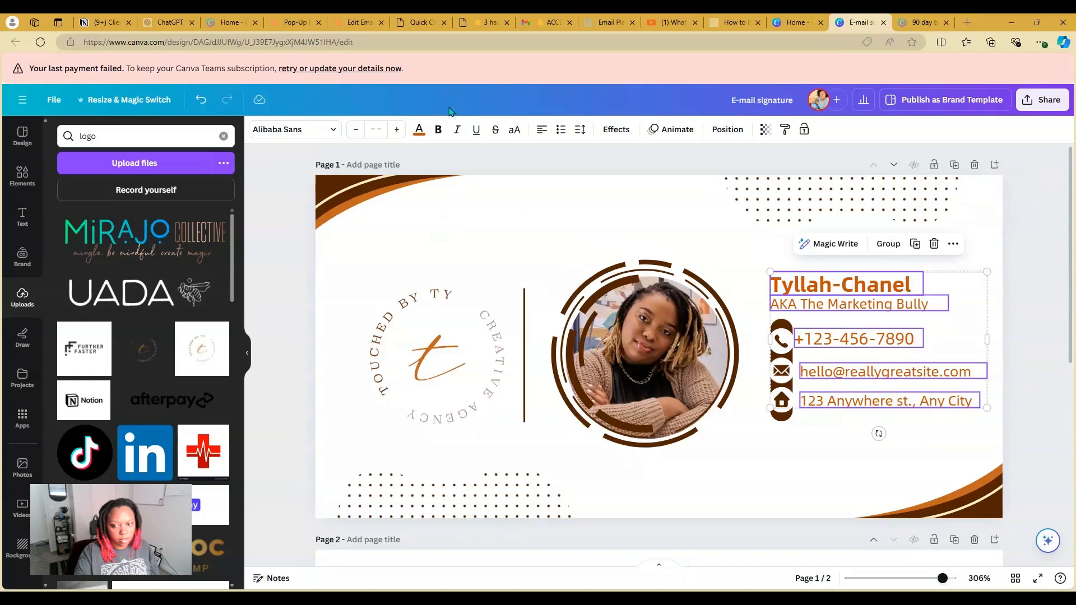
- Make the selected name, title and contact text dark brown #532200
click(419, 129)
click(117, 201)
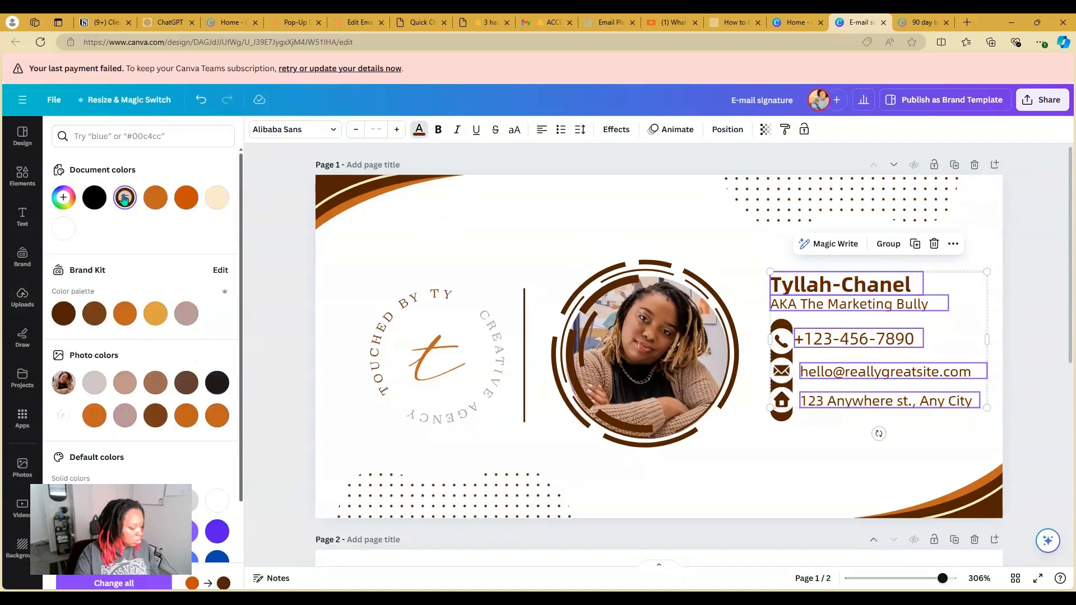
click(1064, 431)
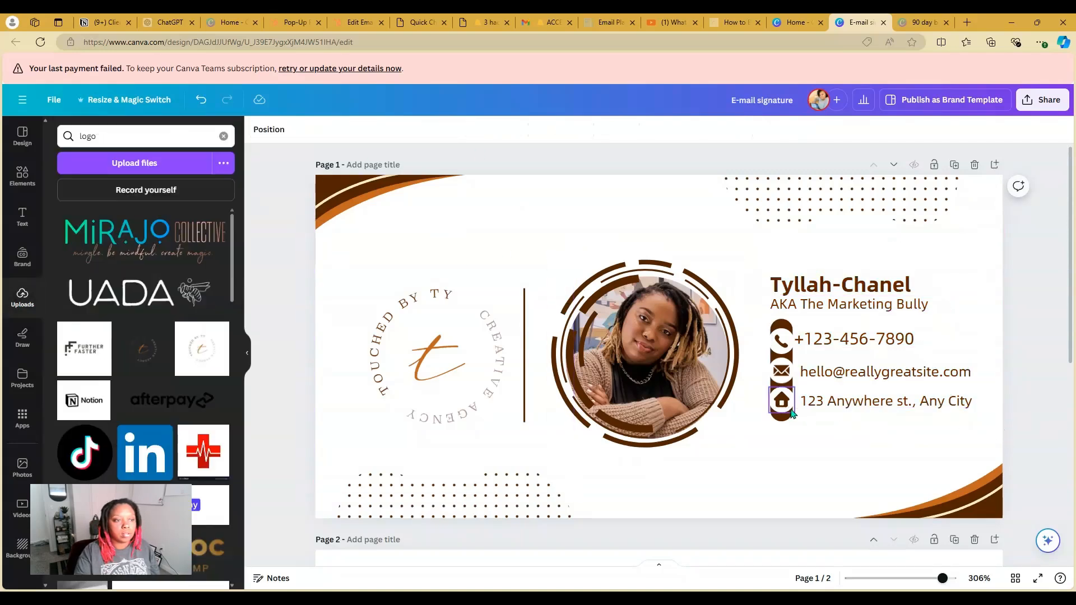
- Delete the sample phone number and its phone icon
click(790, 339)
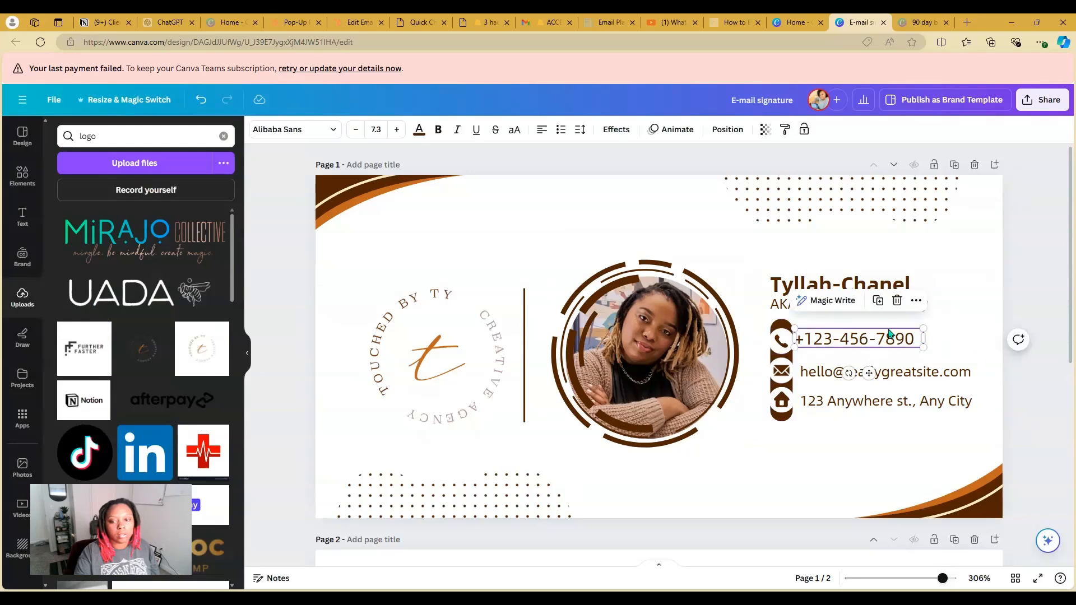
key(Delete)
click(784, 348)
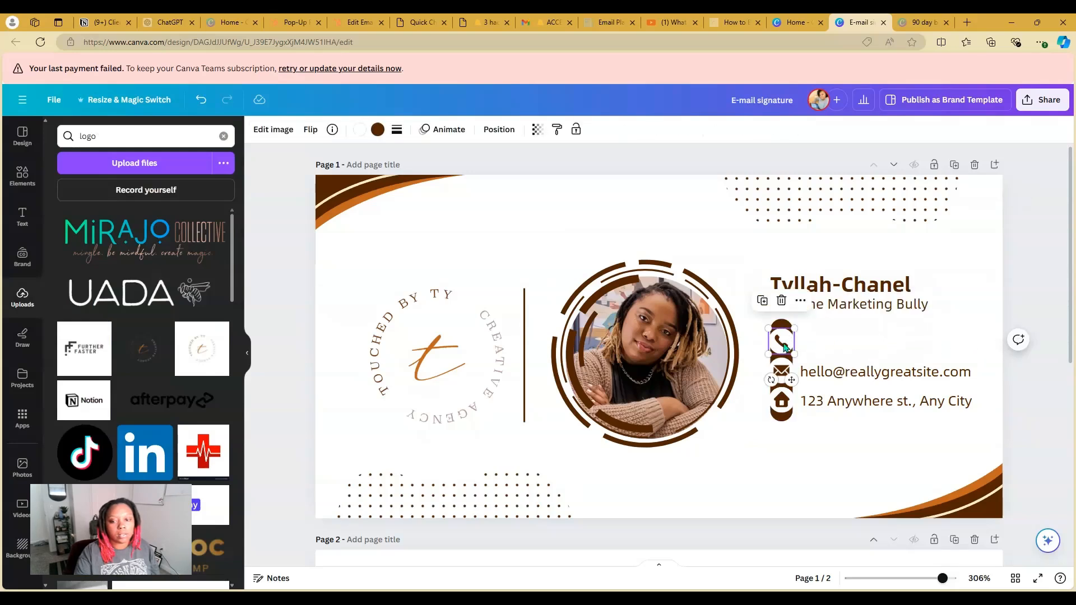
key(Delete)
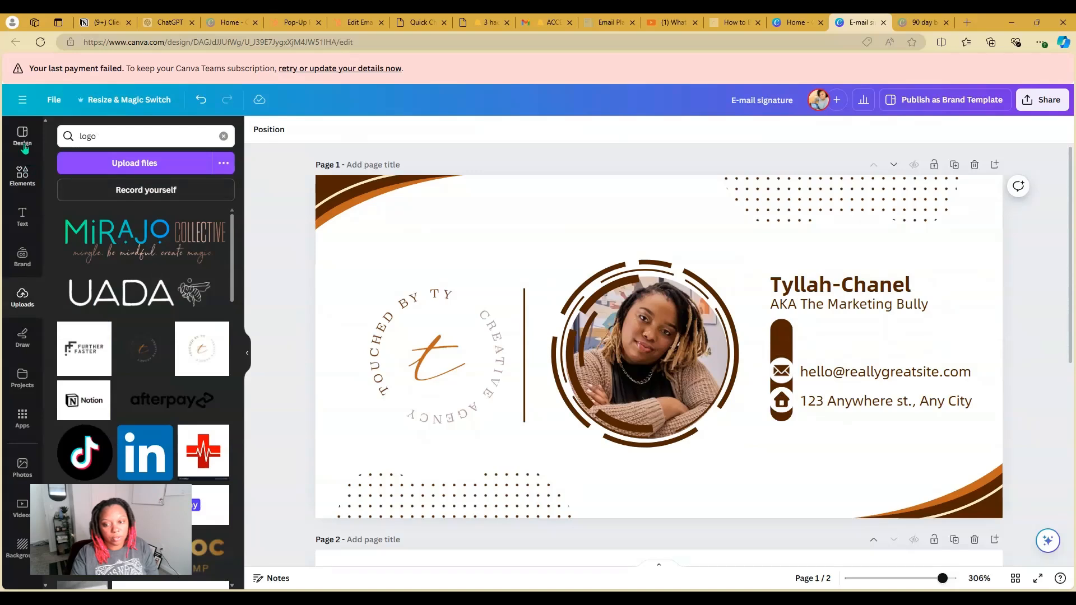
click(200, 99)
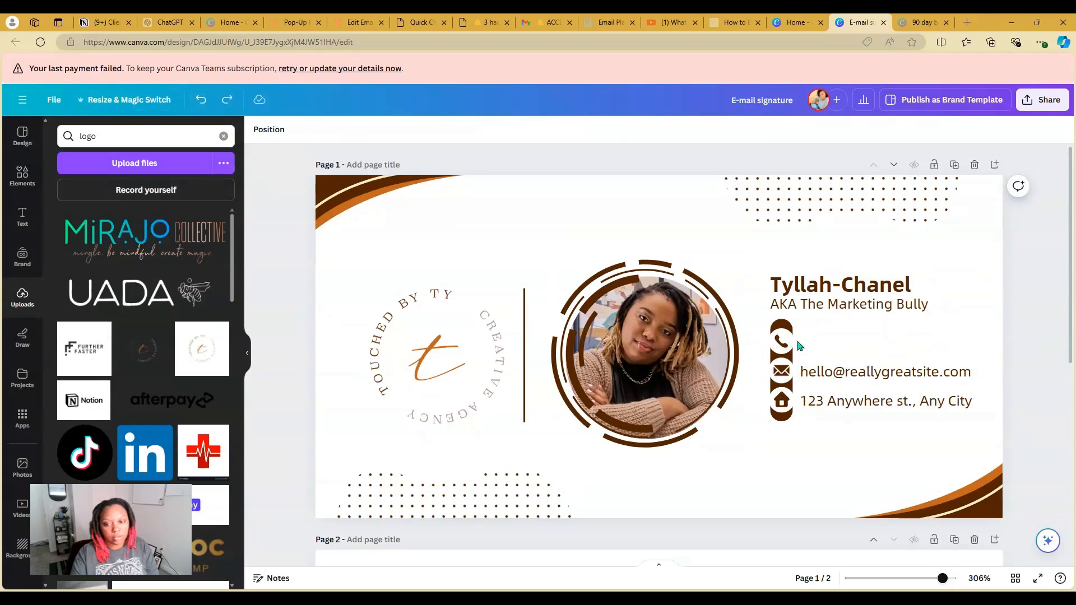
click(782, 344)
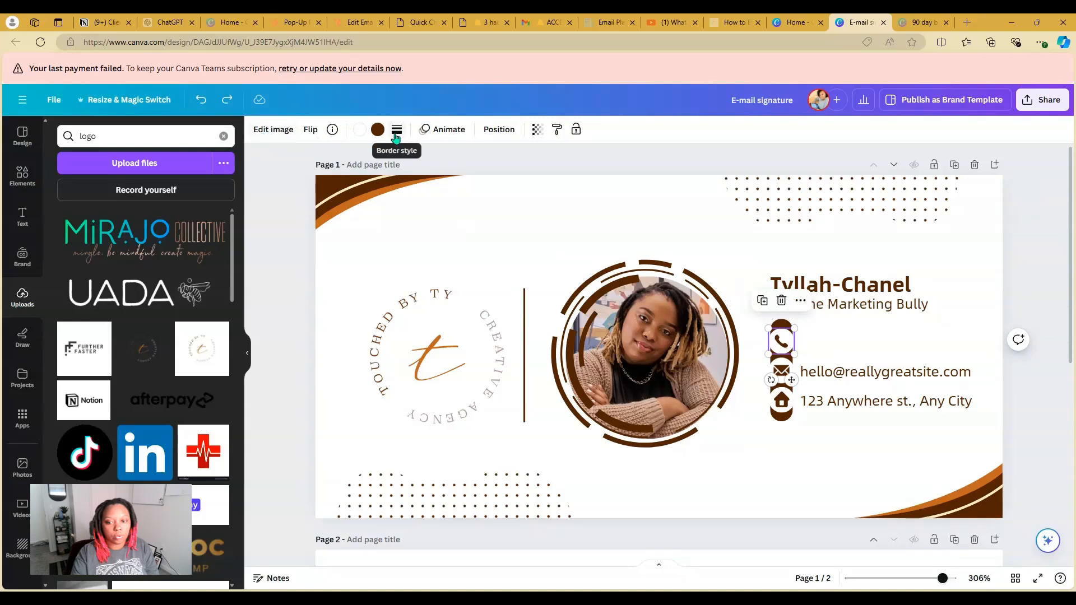
key(Delete)
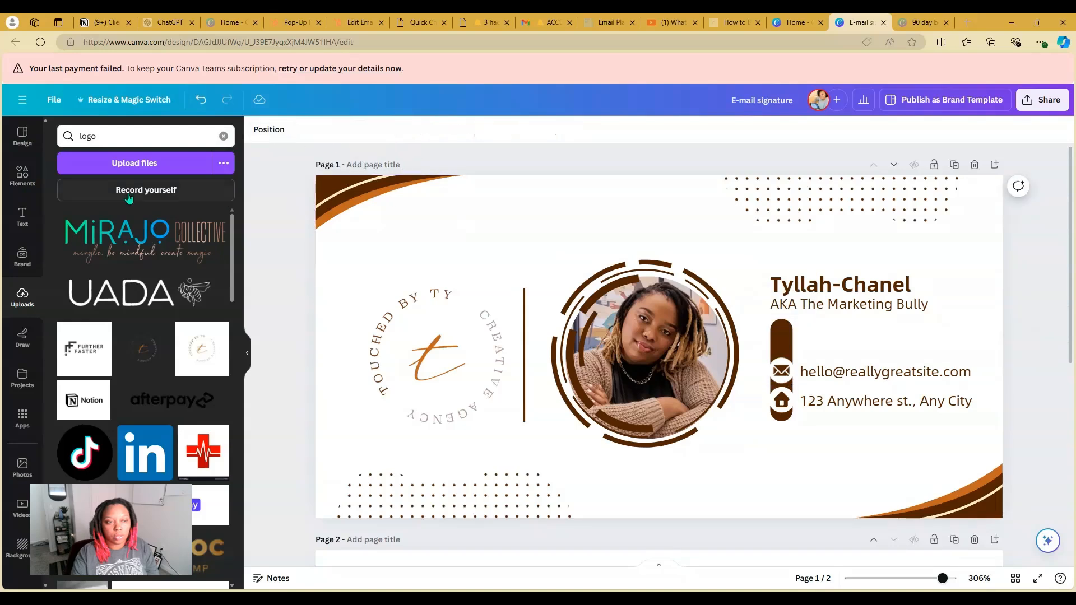
- Add an orange circle, shrink it to 12×12, and place it over the email icon
click(22, 176)
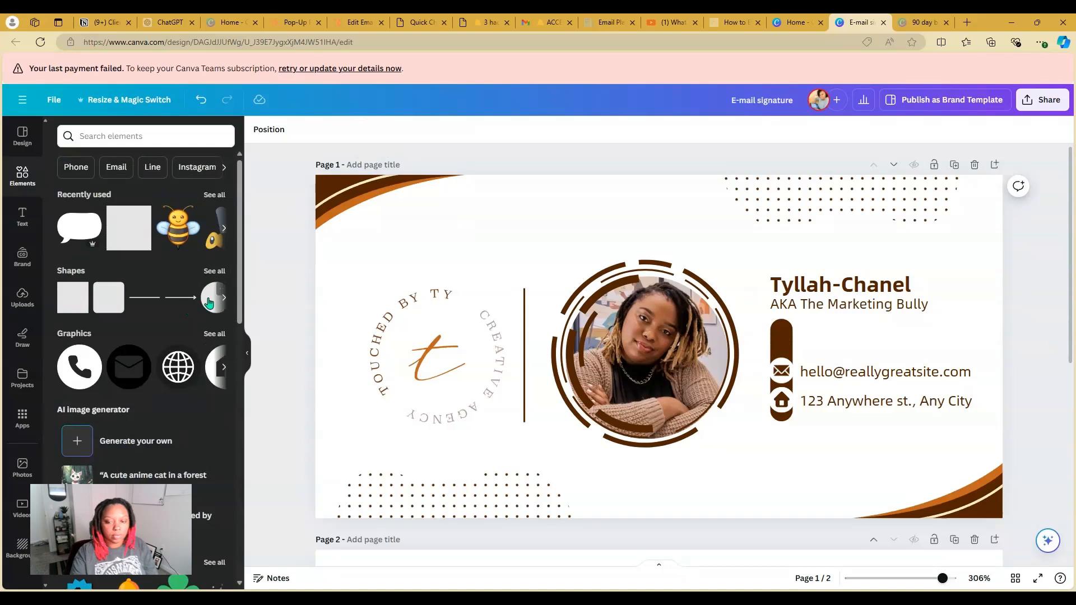
click(129, 228)
drag(681, 353, 841, 340)
click(882, 311)
drag(884, 310, 809, 389)
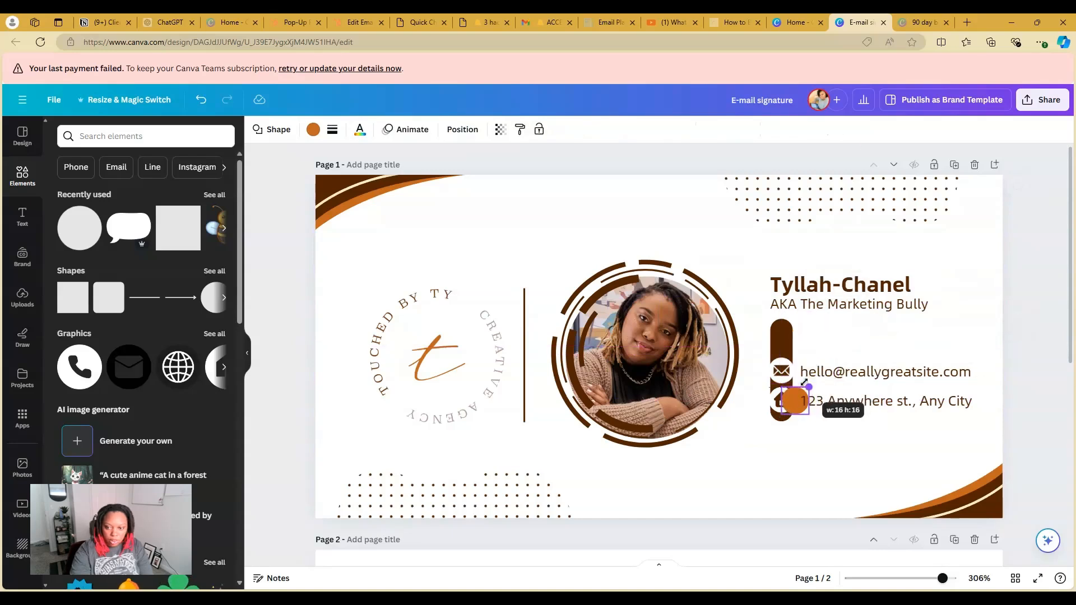
drag(804, 446, 795, 407)
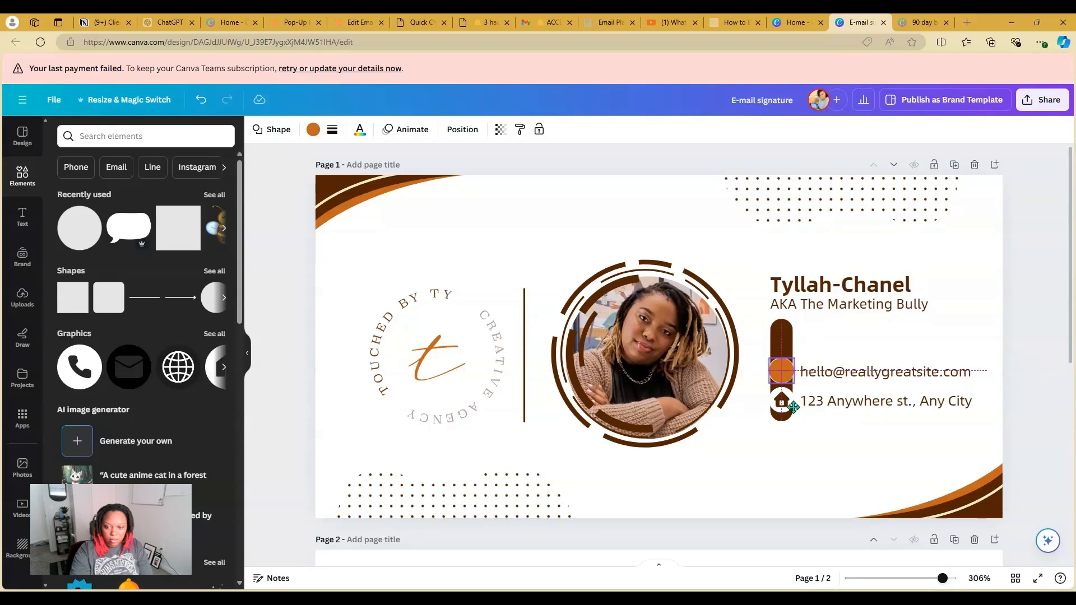
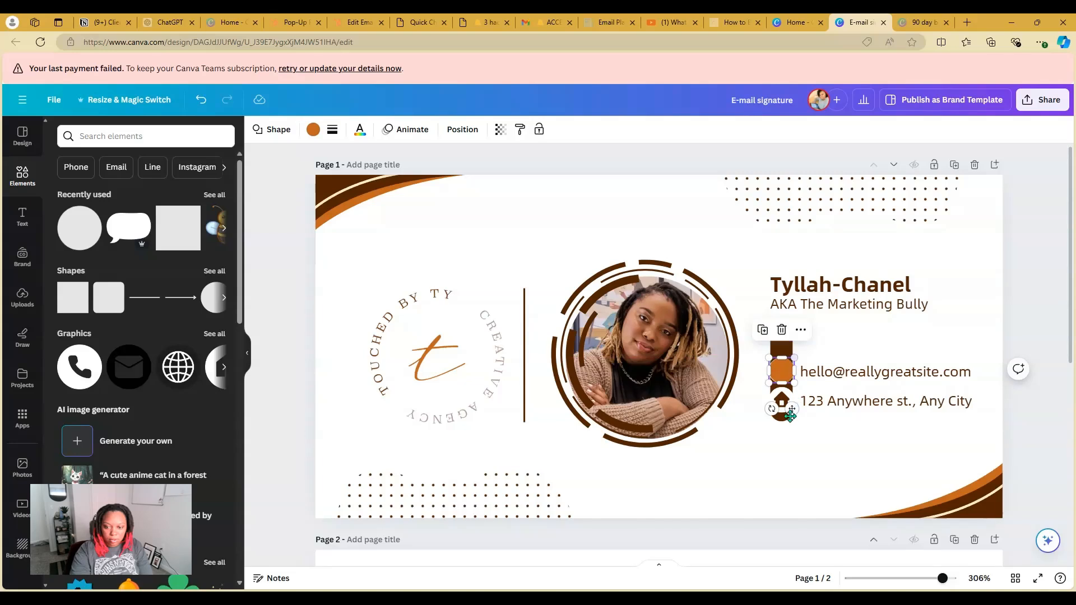
- Turn the orange circle white and move it above the email line
drag(788, 409, 790, 408)
click(313, 130)
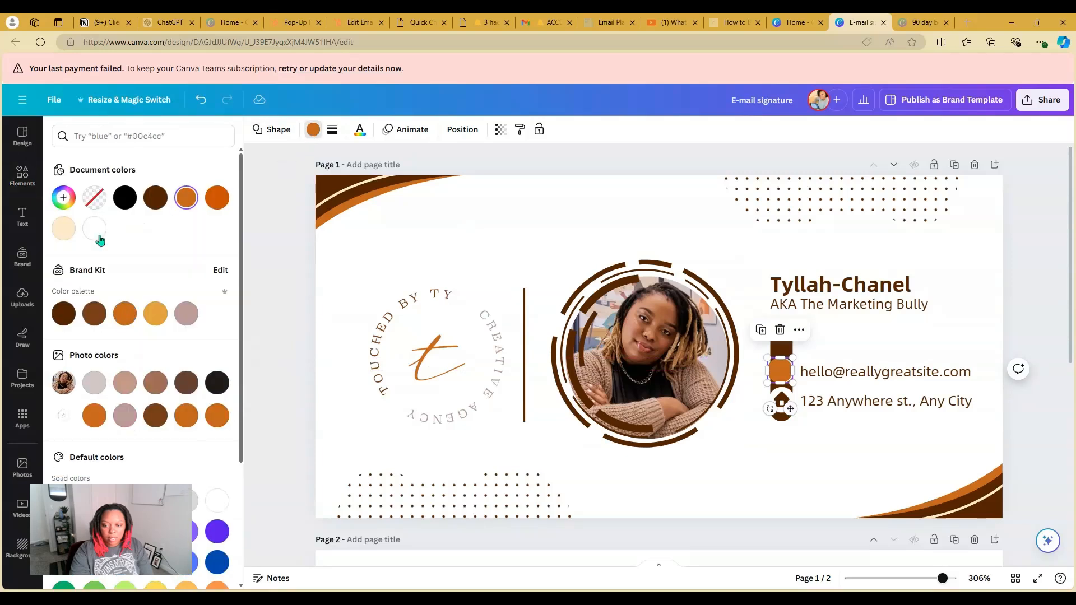
click(94, 229)
drag(790, 408, 793, 375)
- Search Elements for 'person icon' and add a person graphic to the page
click(23, 176)
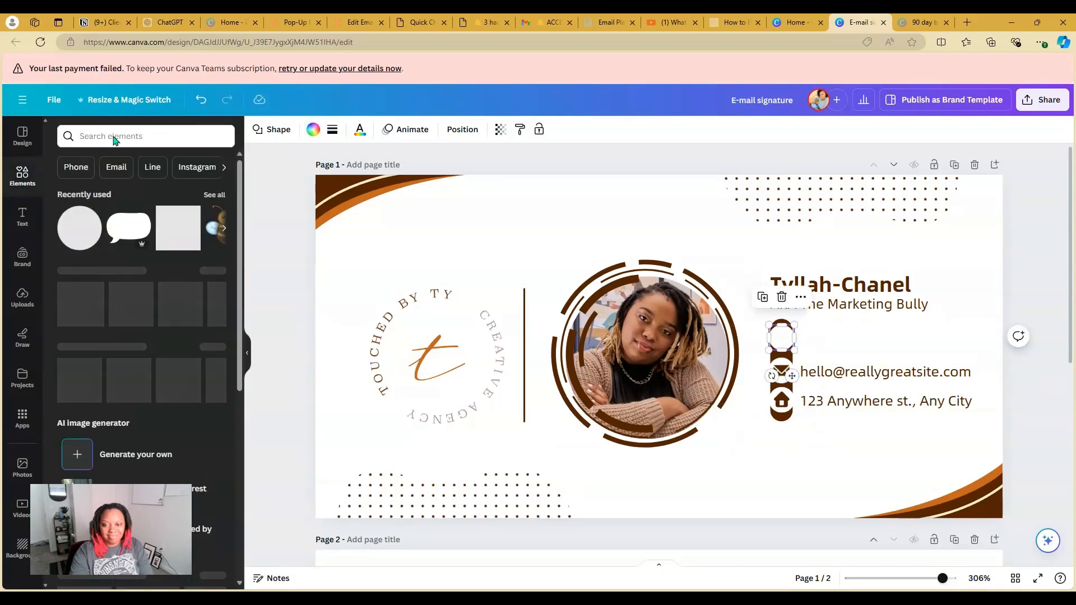
click(113, 136)
text(peron icon)
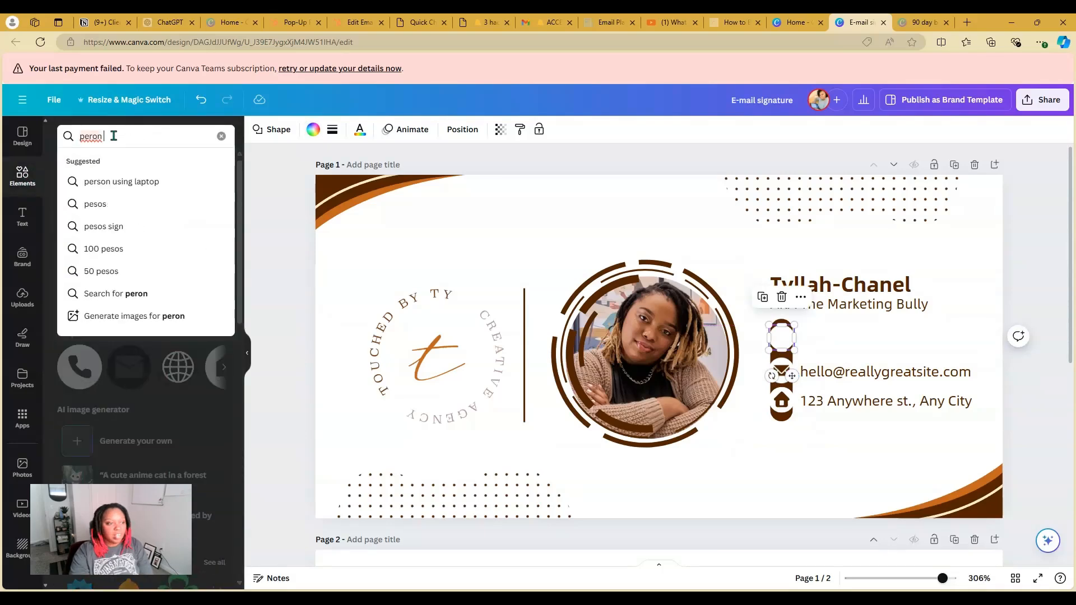
key(Return)
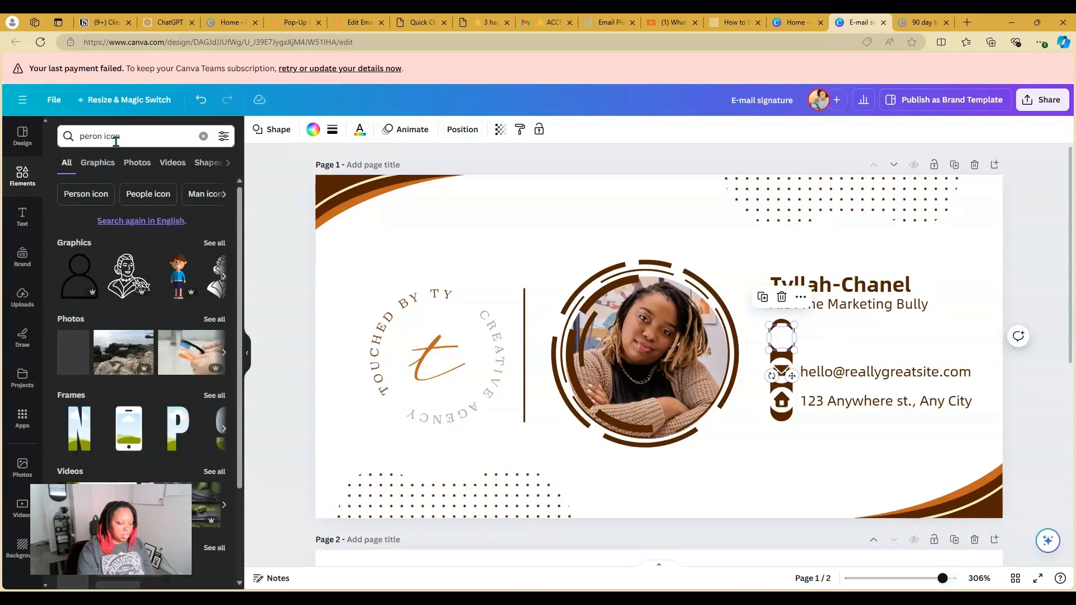
click(92, 136)
text(s)
key(Return)
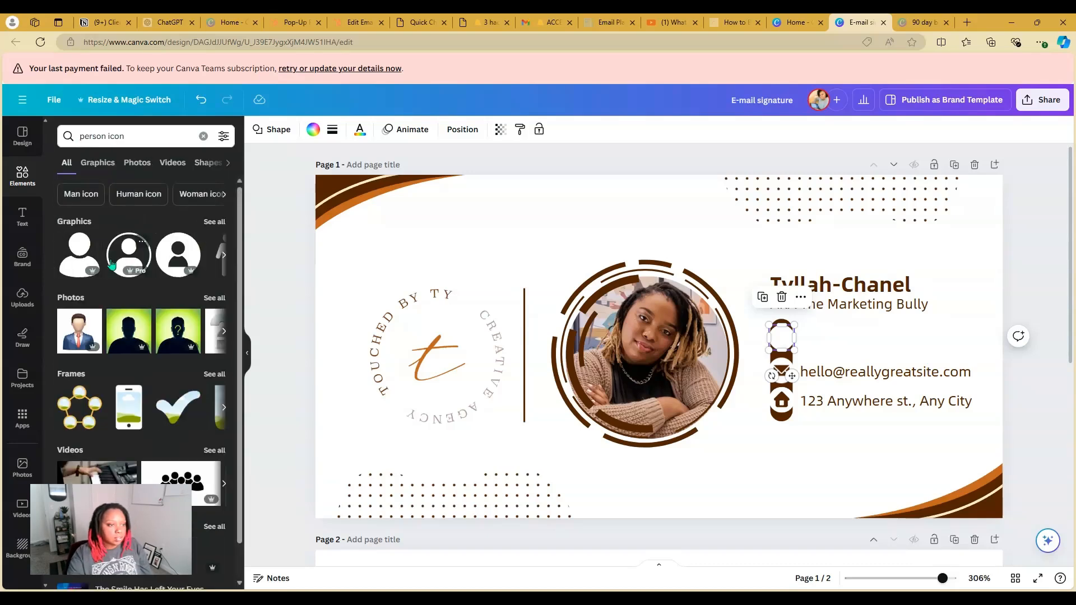
click(78, 254)
- Recolour the person icon dark brown, shrink it, and set it inside the white circle
drag(658, 346, 783, 356)
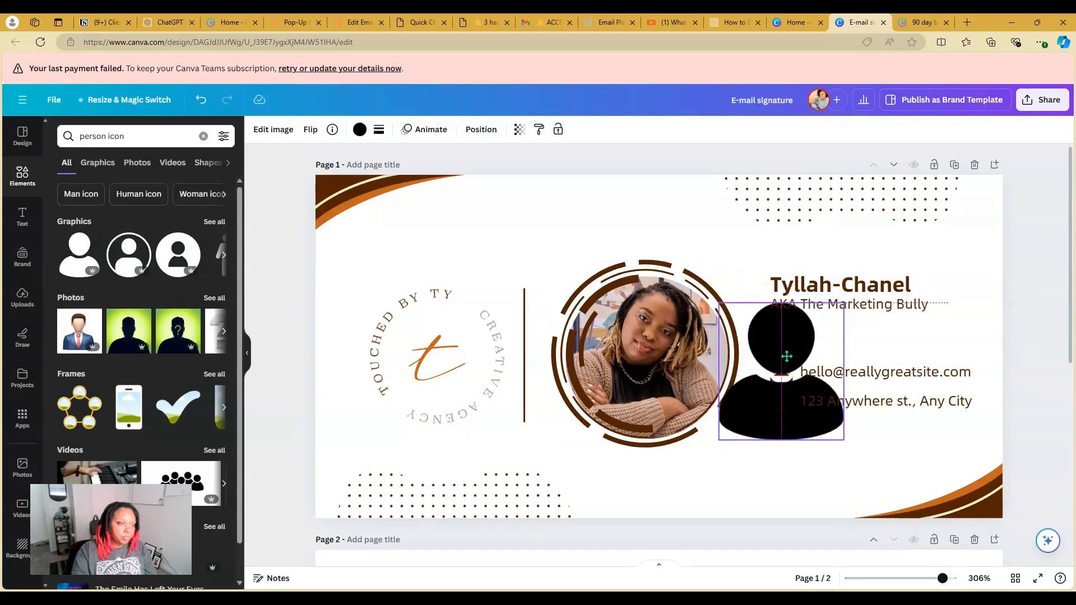
click(360, 129)
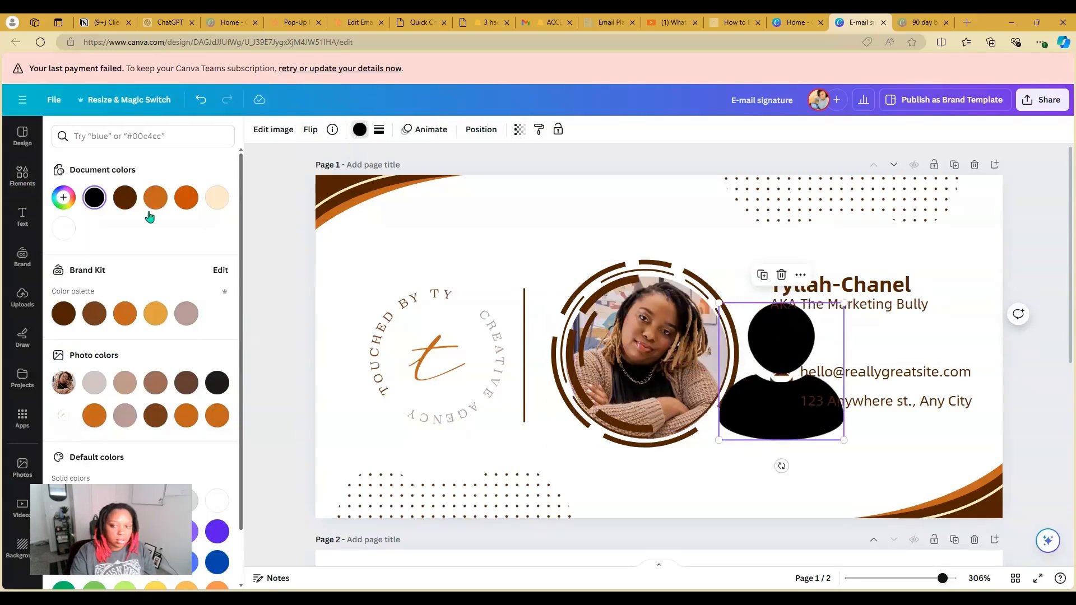
click(124, 197)
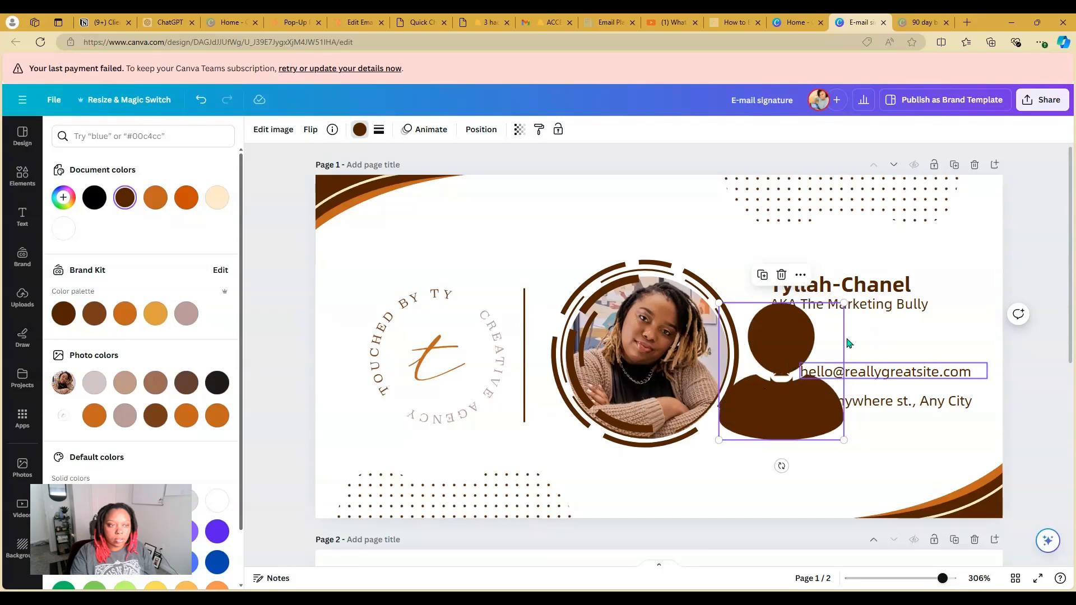
drag(844, 302, 743, 428)
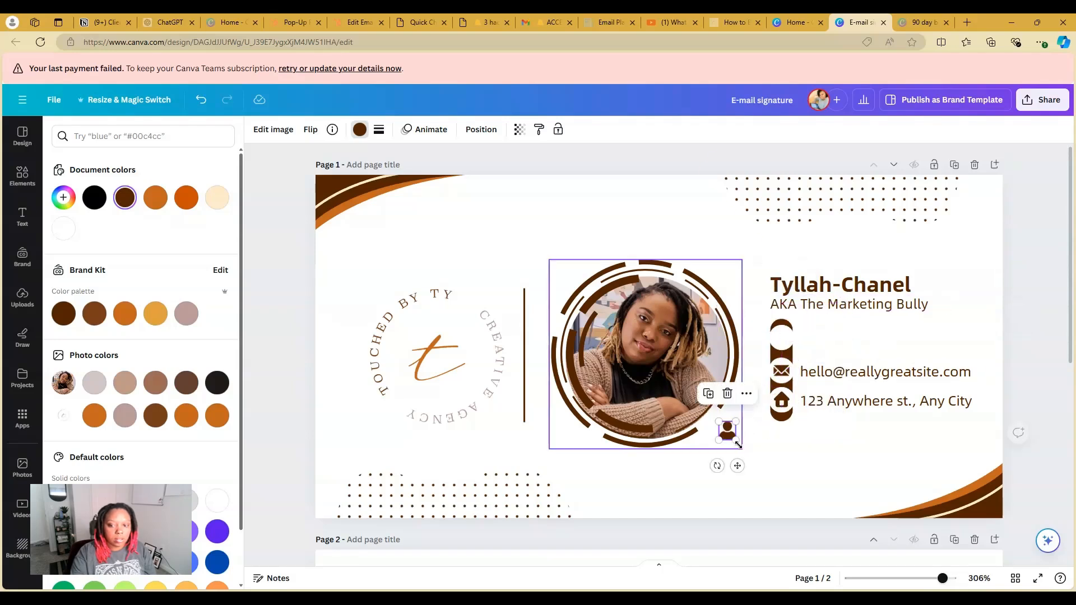
drag(734, 466, 789, 377)
- Duplicate the tagline, place it beside the person icon, and make it read 'Founder of TBTCA'
click(897, 353)
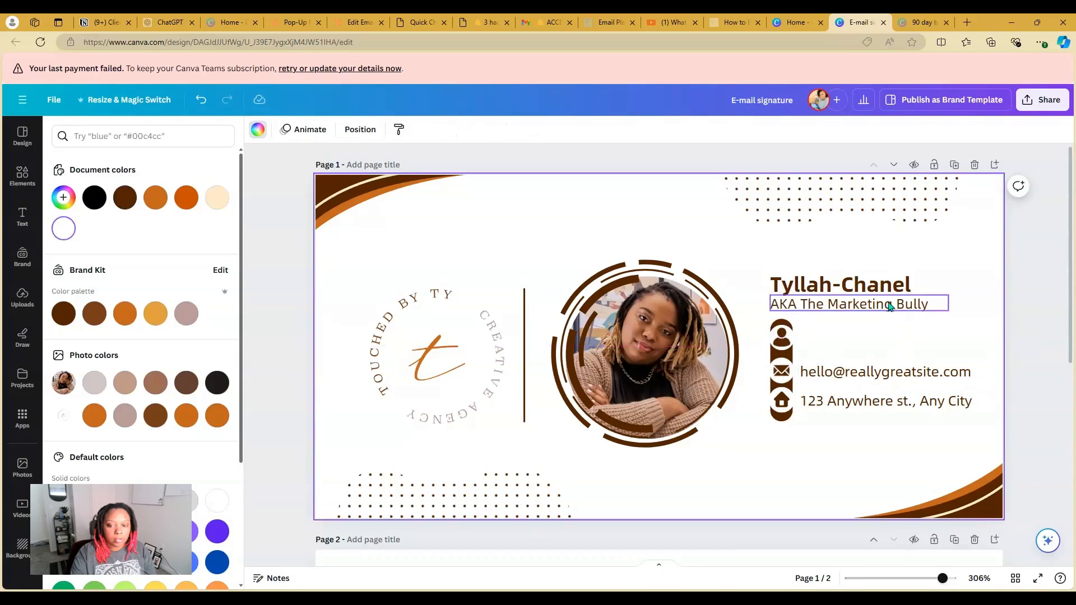
click(897, 307)
click(878, 267)
drag(879, 349, 870, 340)
double_click(870, 341)
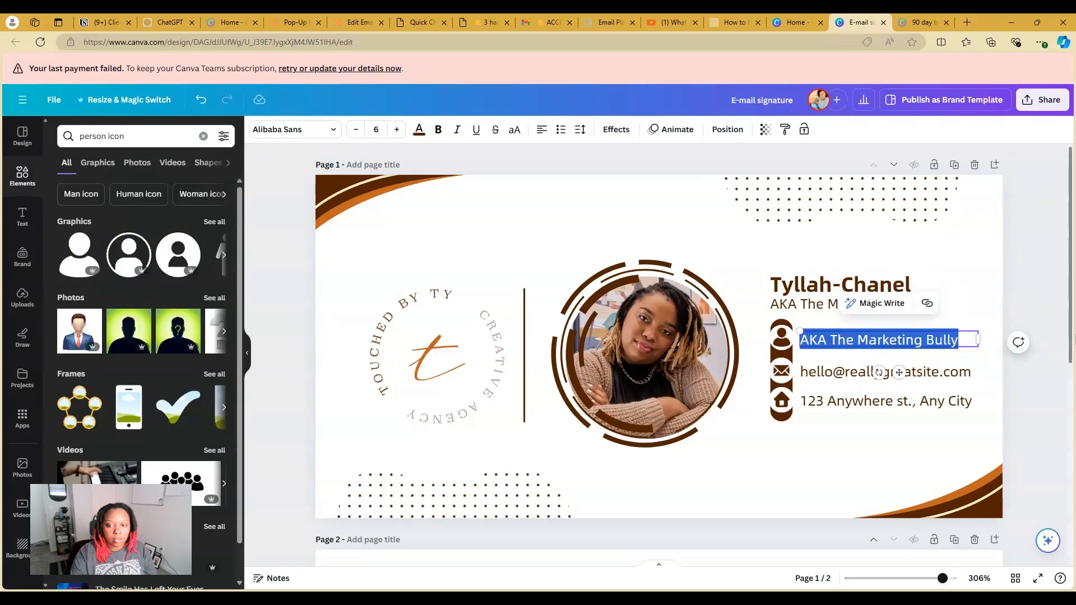
text(The Marketing B)
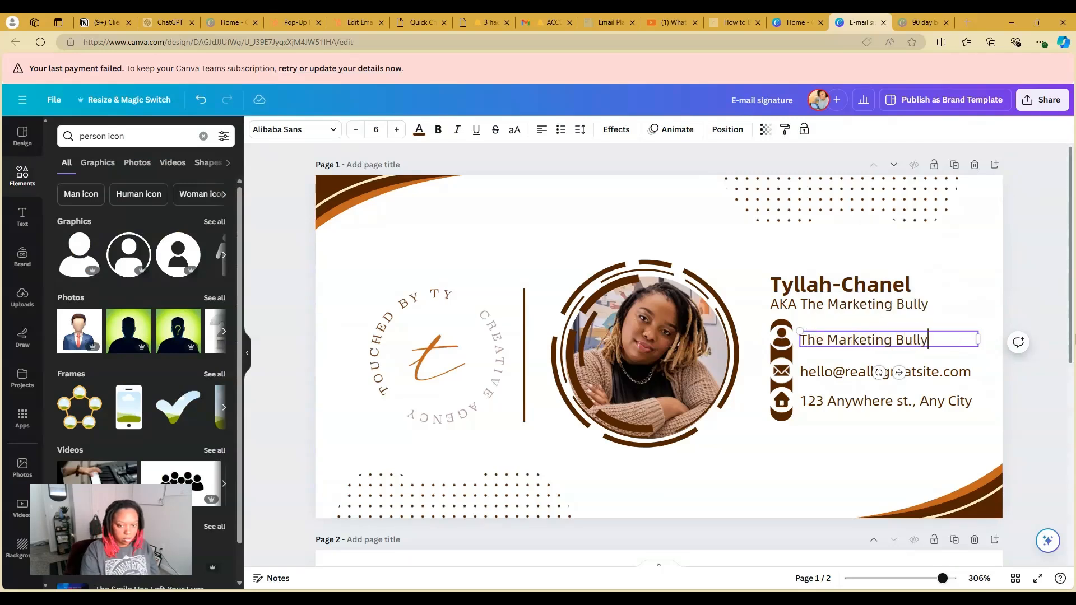
drag(957, 333, 875, 339)
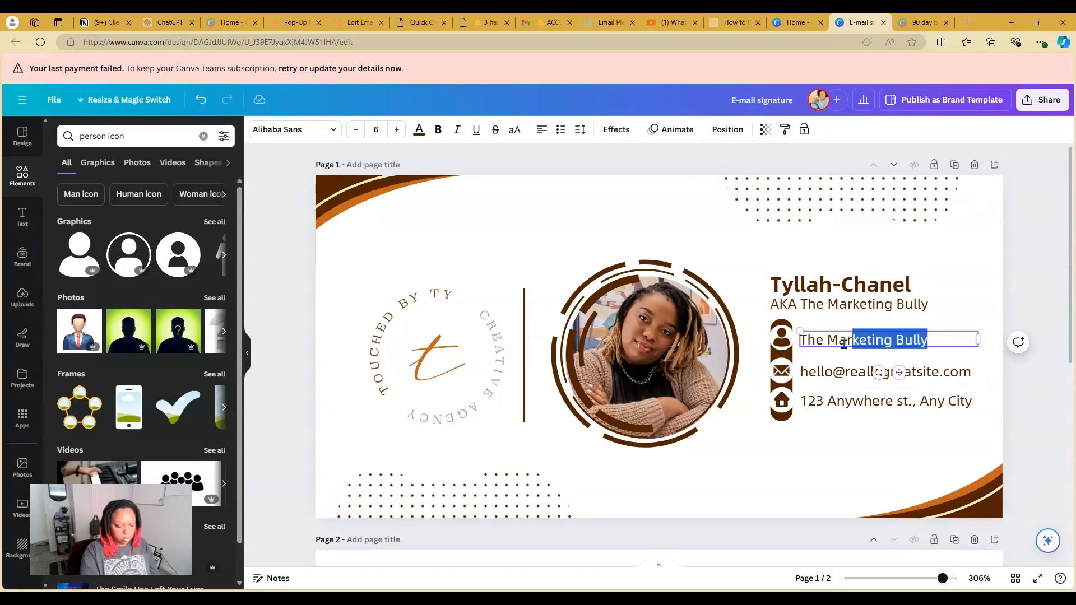
key(BackSpace)
key(BackSpace)
key(BackSpace)
key(BackSpace)
key(BackSpace)
key(BackSpace)
key(BackSpace)
key(BackSpace)
key(BackSpace)
key(BackSpace)
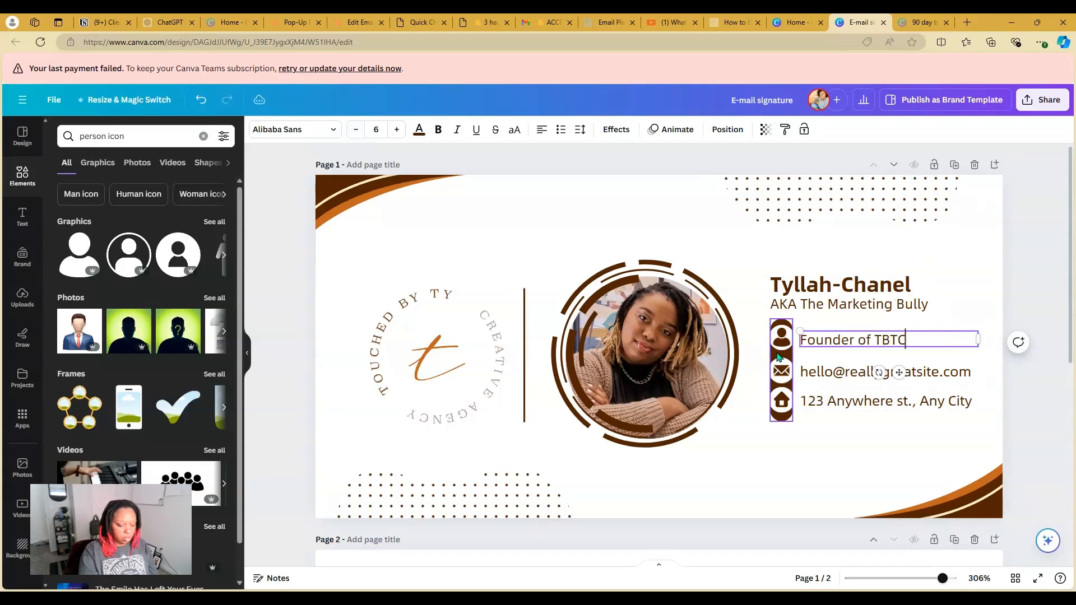
click(1038, 287)
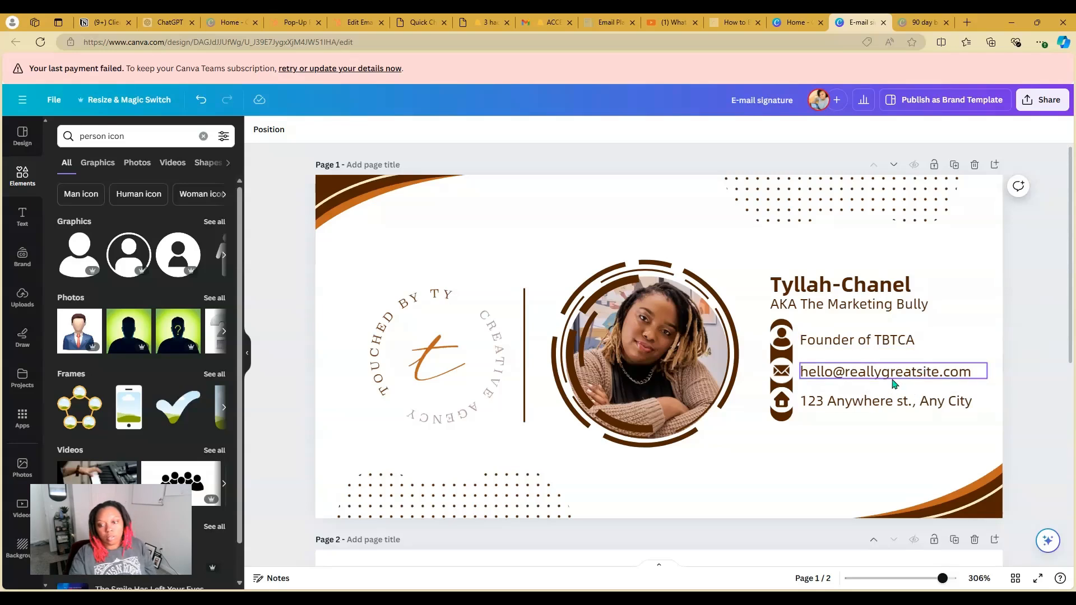
- Replace the sample email and address with the business email and its city-and-state location
double_click(913, 371)
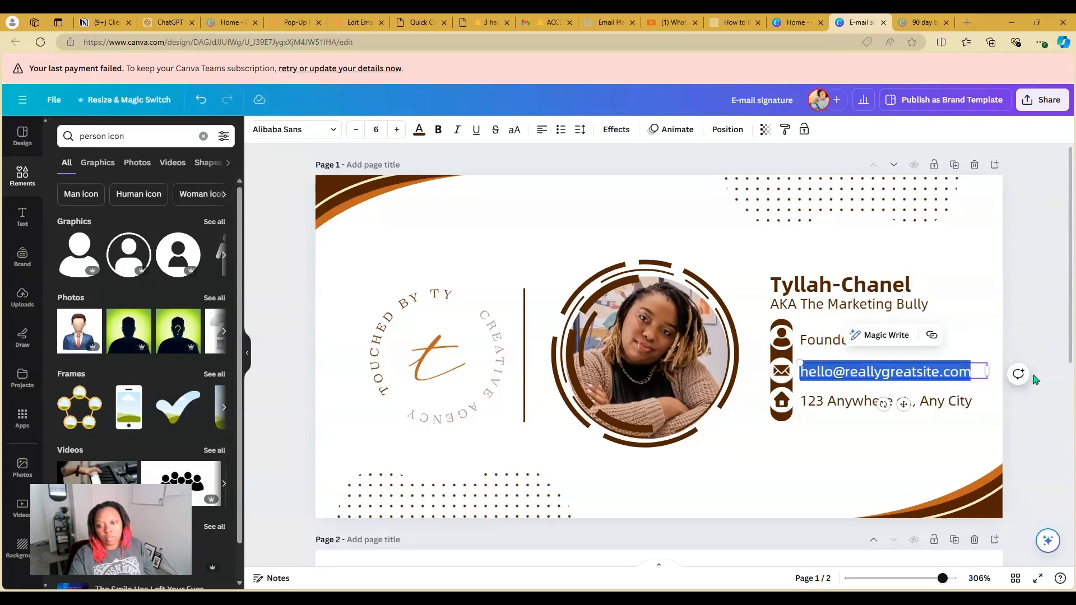
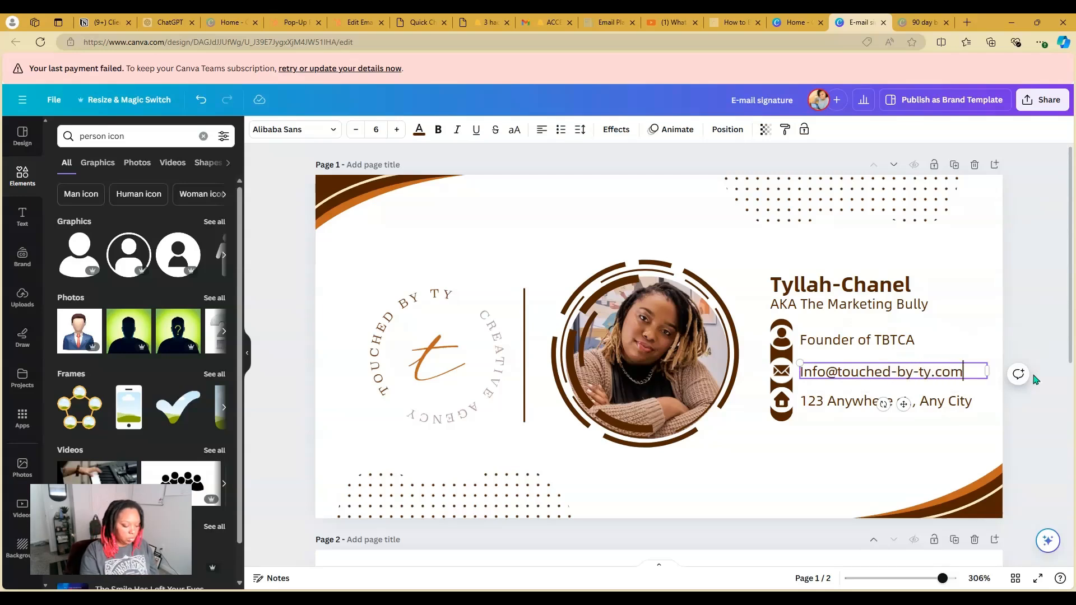
double_click(835, 405)
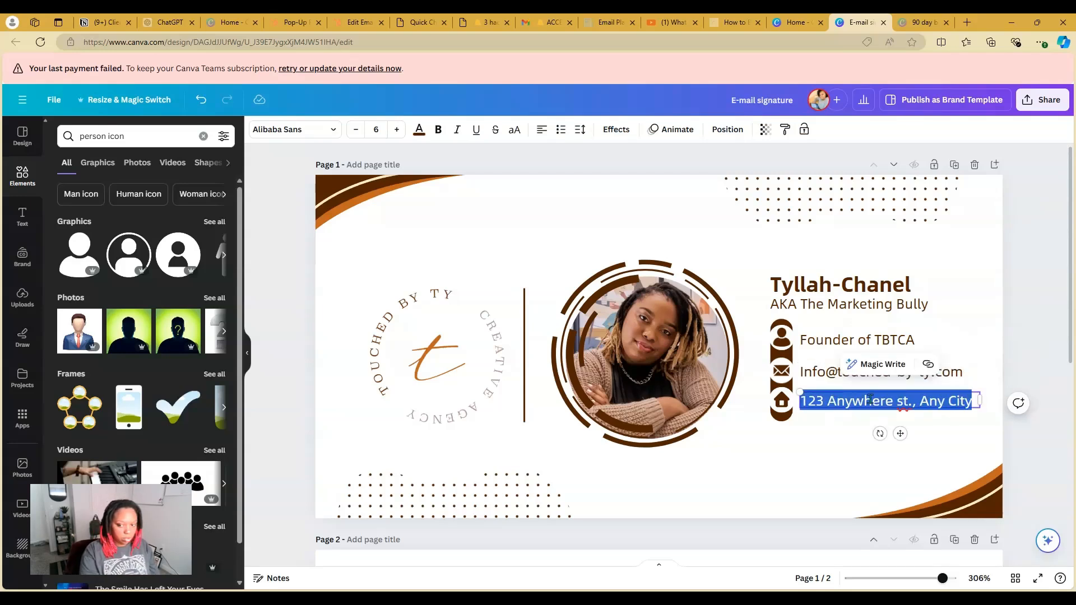
text(Tyler, Texas Based)
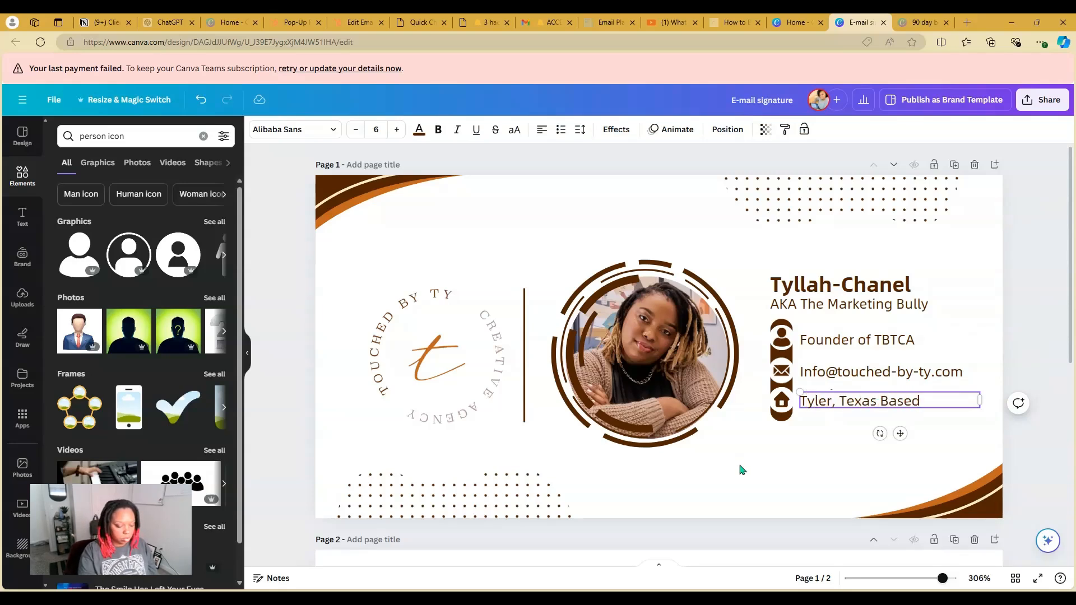
click(781, 475)
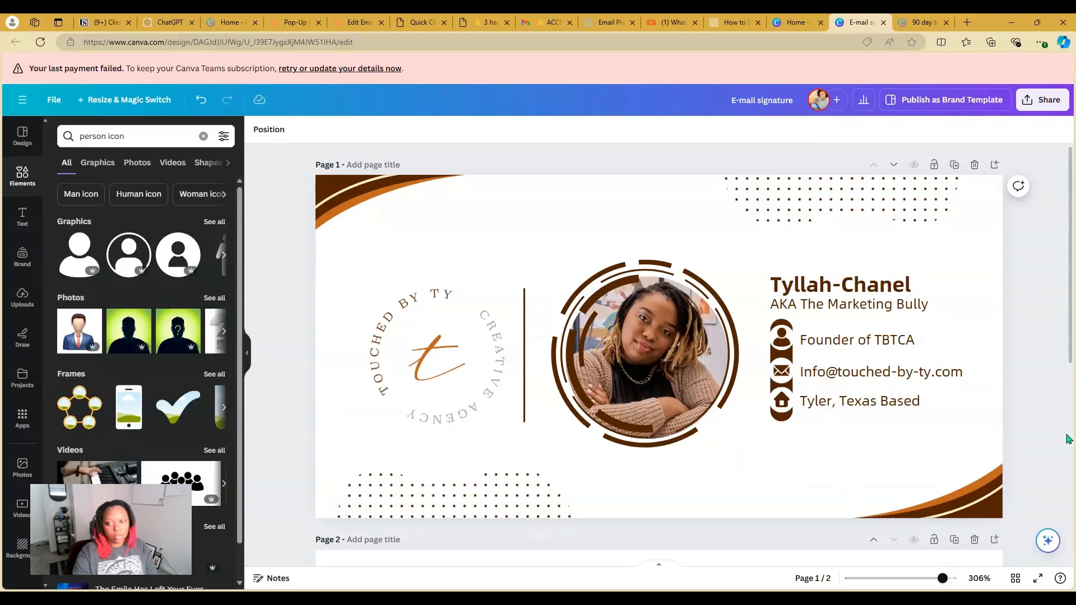
click(602, 219)
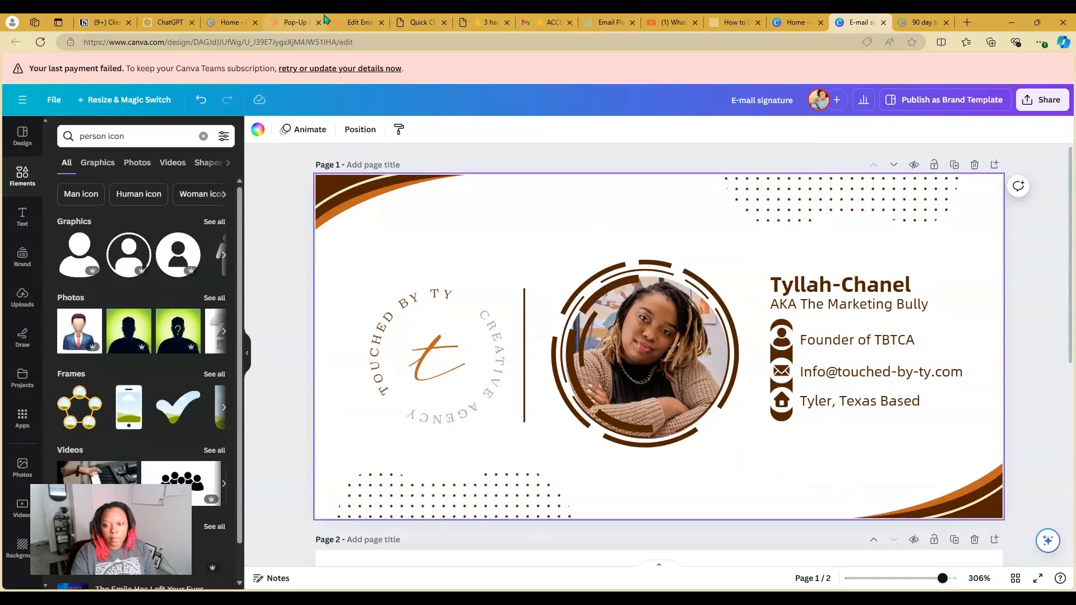
- Give the signature page an off-white #F8F6F3 background
click(345, 18)
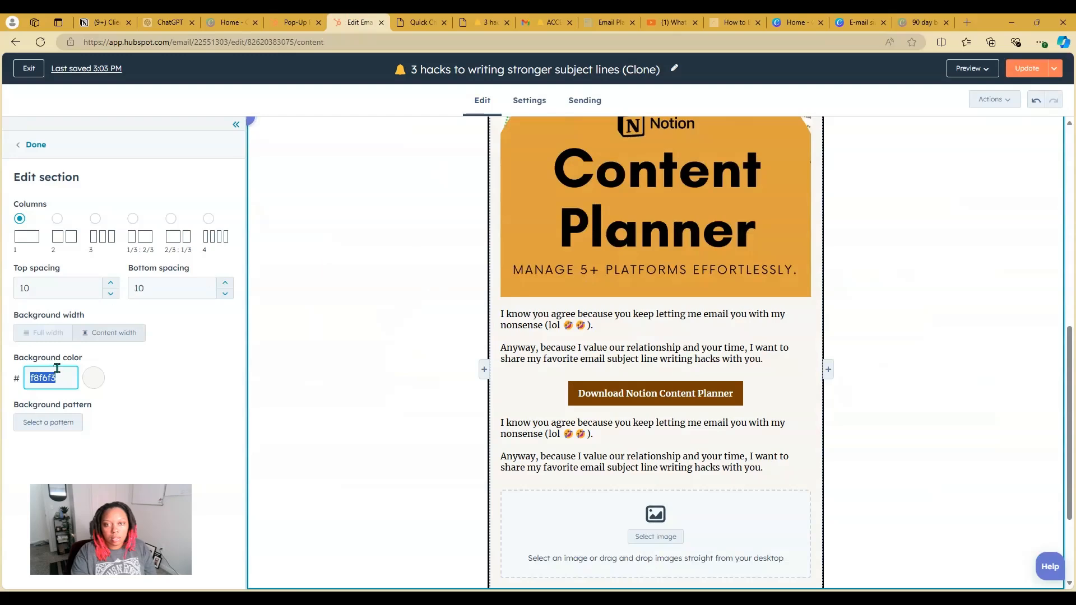
click(856, 22)
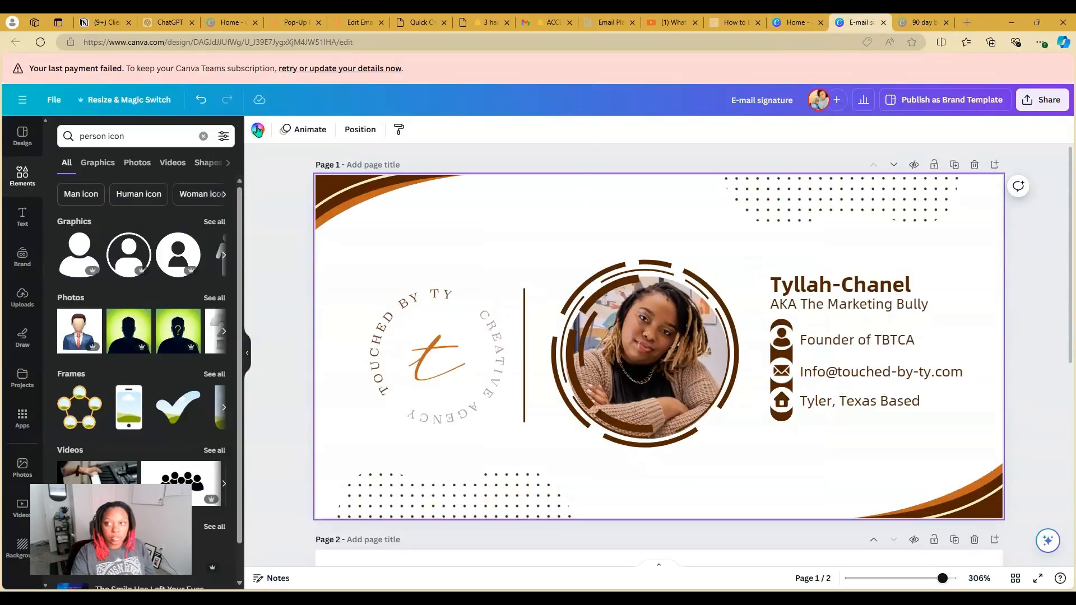
click(258, 129)
click(61, 198)
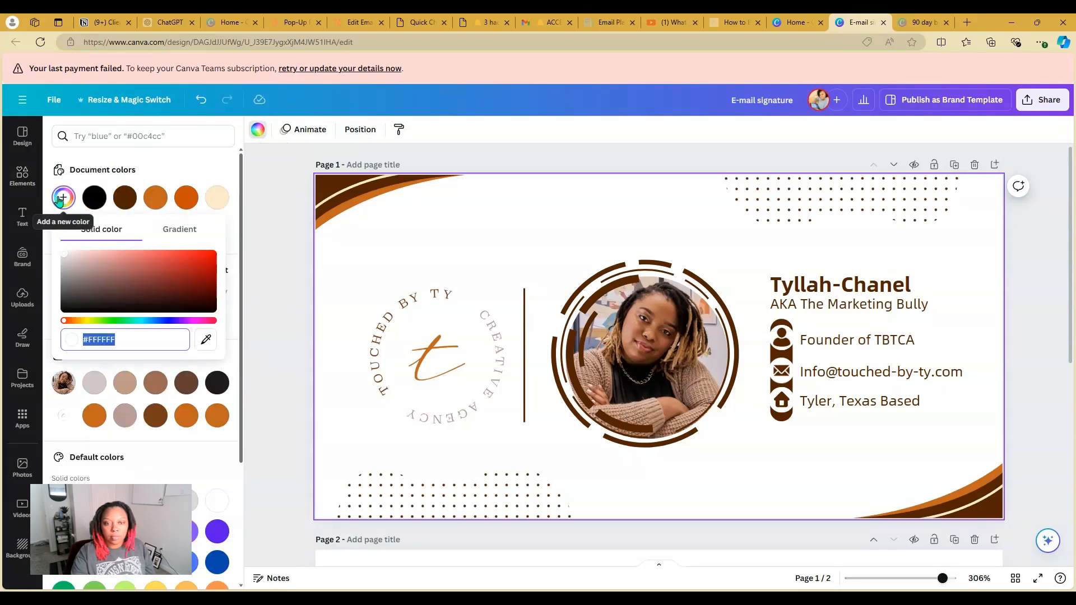
text(#F8F6F3)
click(631, 139)
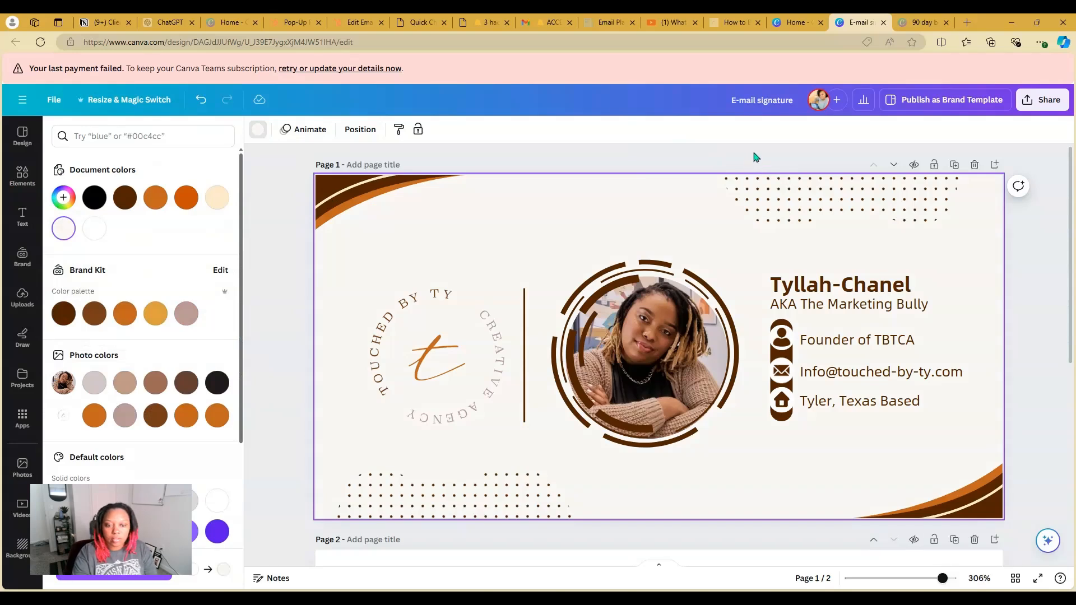
- Download only page 1 of the design as a PNG and return to HubSpot
click(1047, 101)
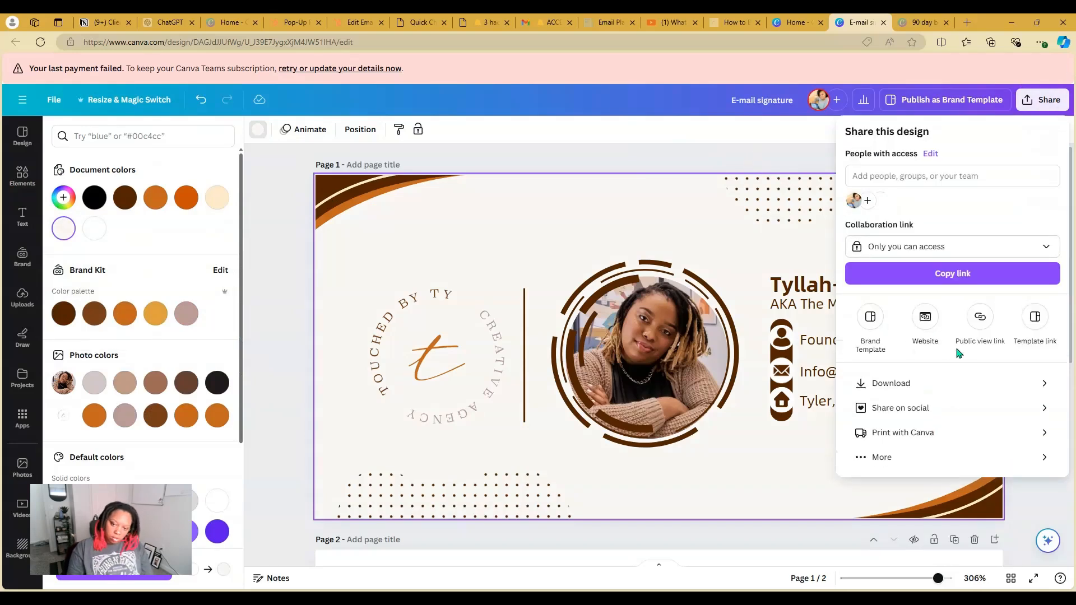
click(947, 382)
click(908, 312)
click(919, 344)
click(930, 374)
click(941, 447)
click(937, 375)
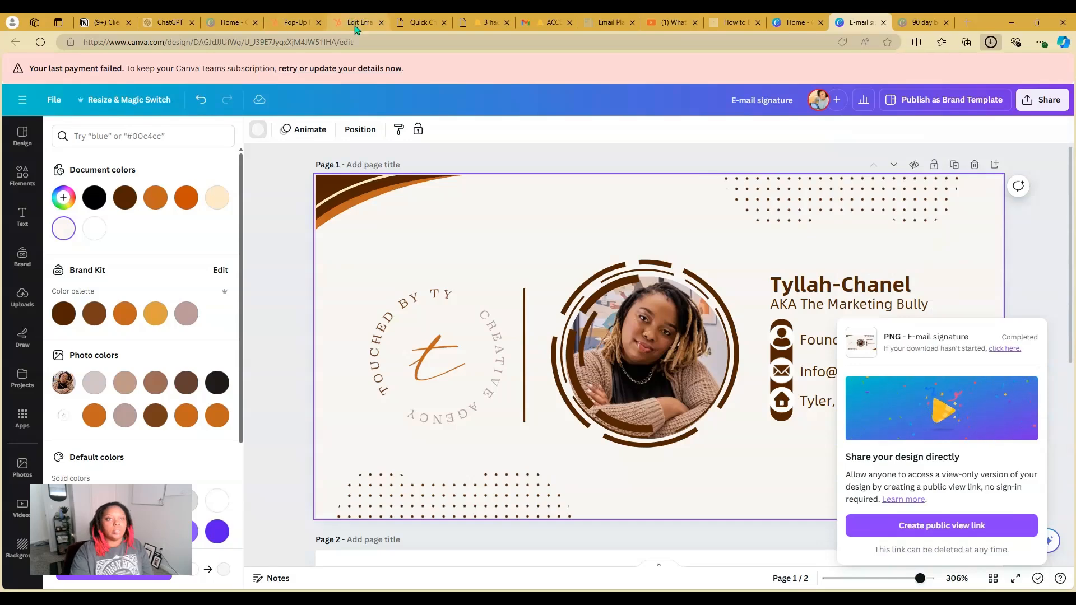
click(355, 24)
- Upload the signature into the empty image block, enable full mobile width, and set width 600
scroll(616, 443, down, 3)
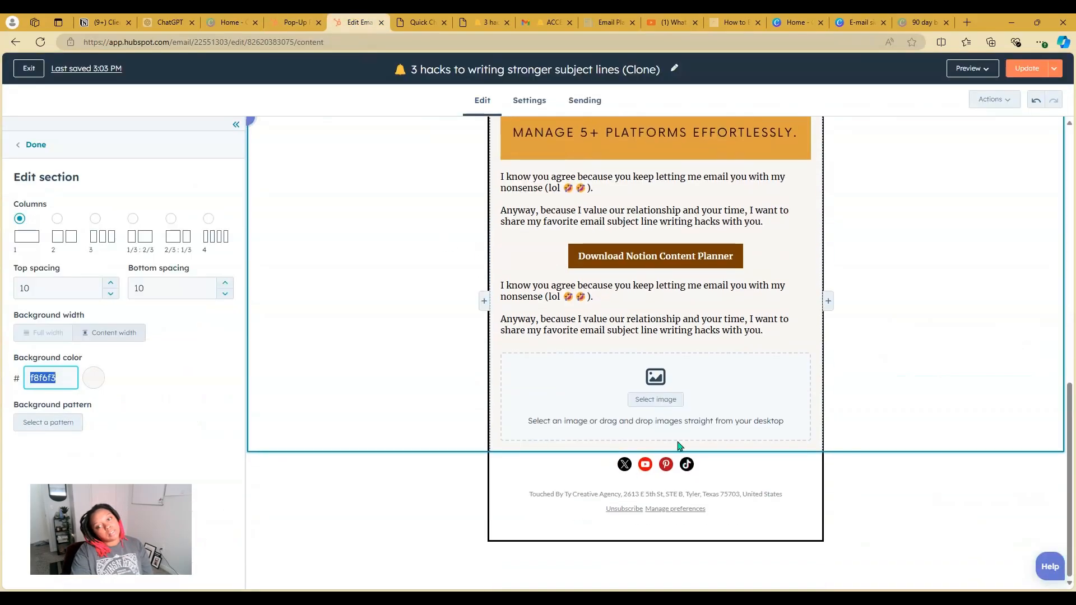
click(678, 406)
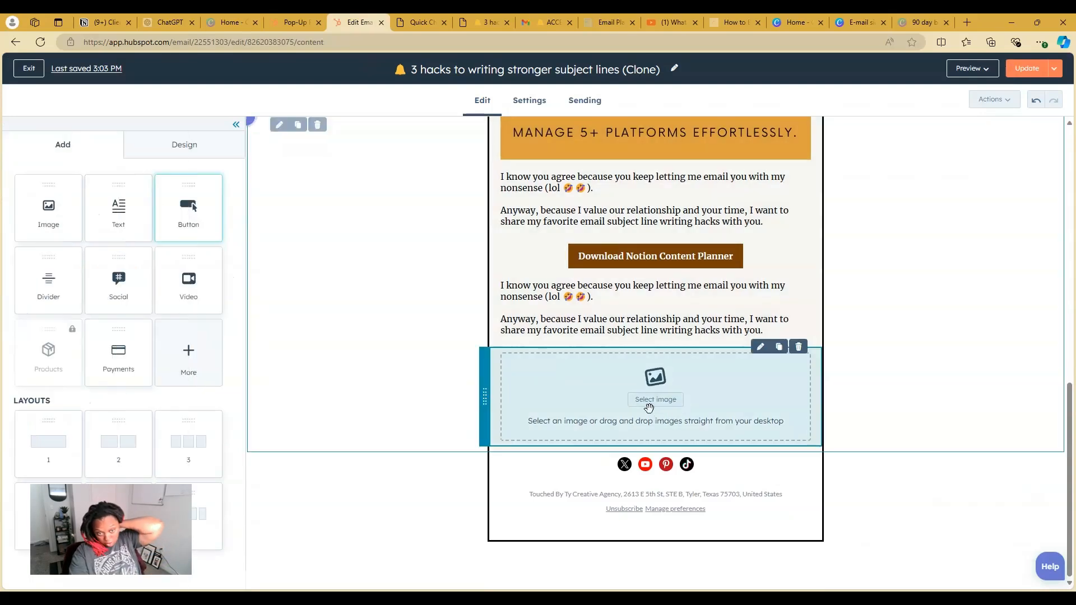
click(141, 302)
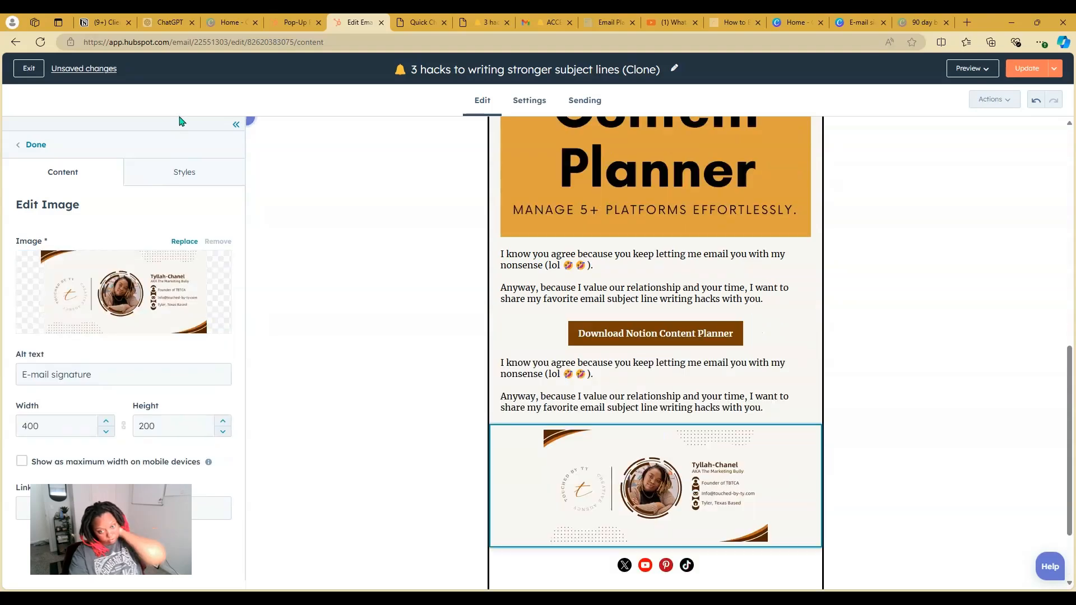
click(22, 462)
drag(74, 424, 7, 427)
text(600)
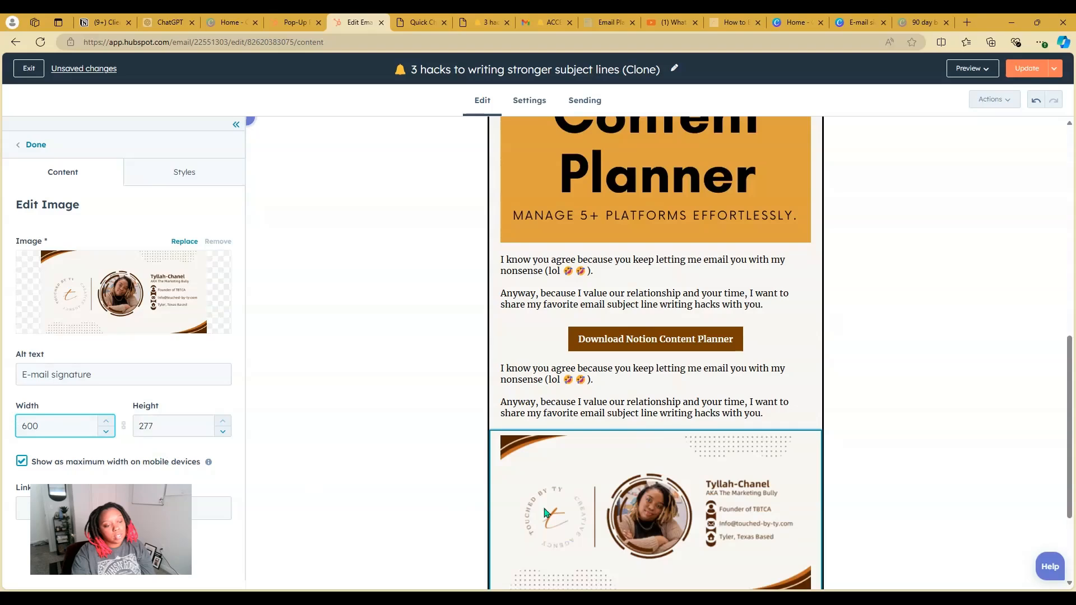
scroll(450, 501, down, 2)
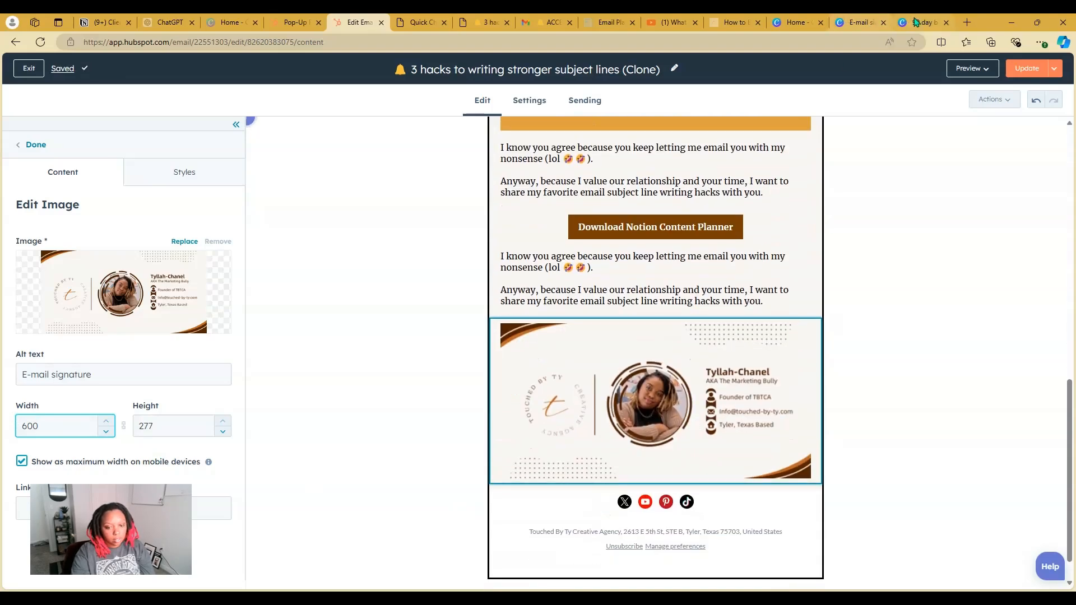
click(918, 23)
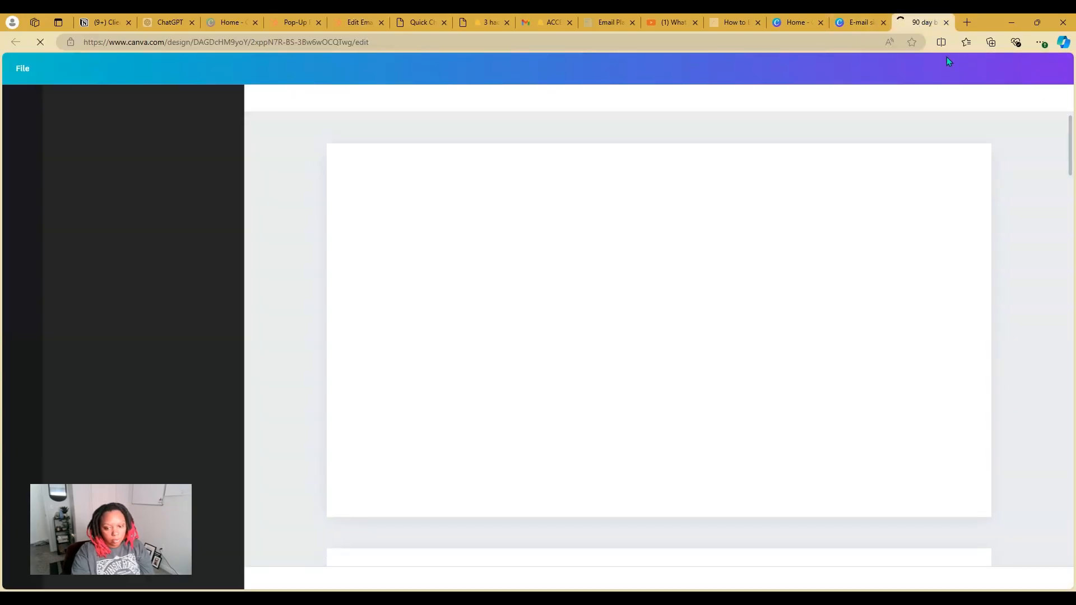
key(ctrl+shift+Tab)
- Export the E-mail signature design as a PNG at 1.5× size
click(1035, 110)
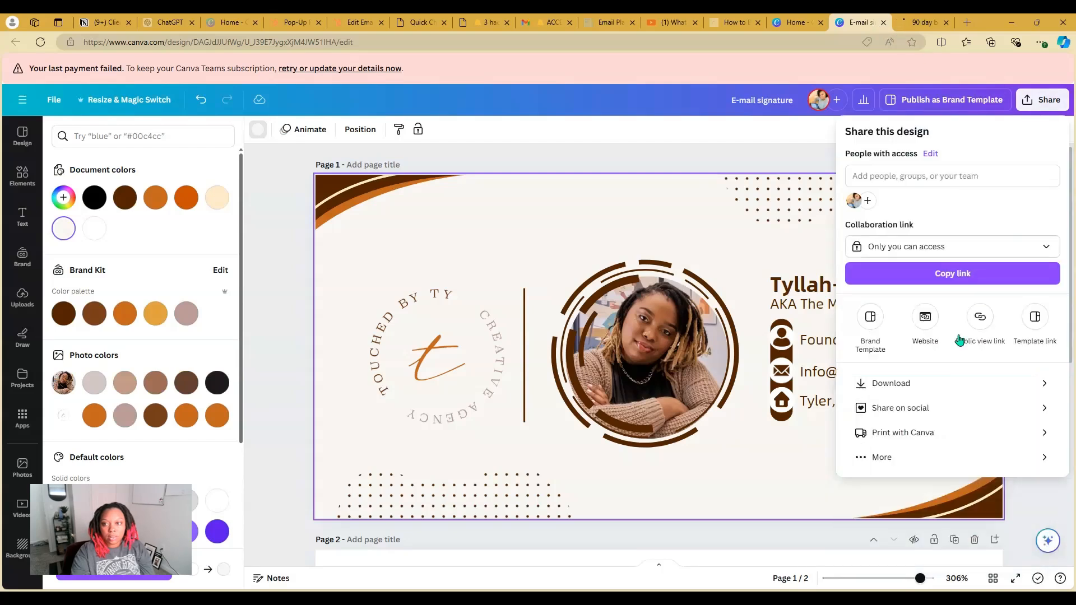
click(903, 386)
drag(890, 217, 950, 219)
click(943, 374)
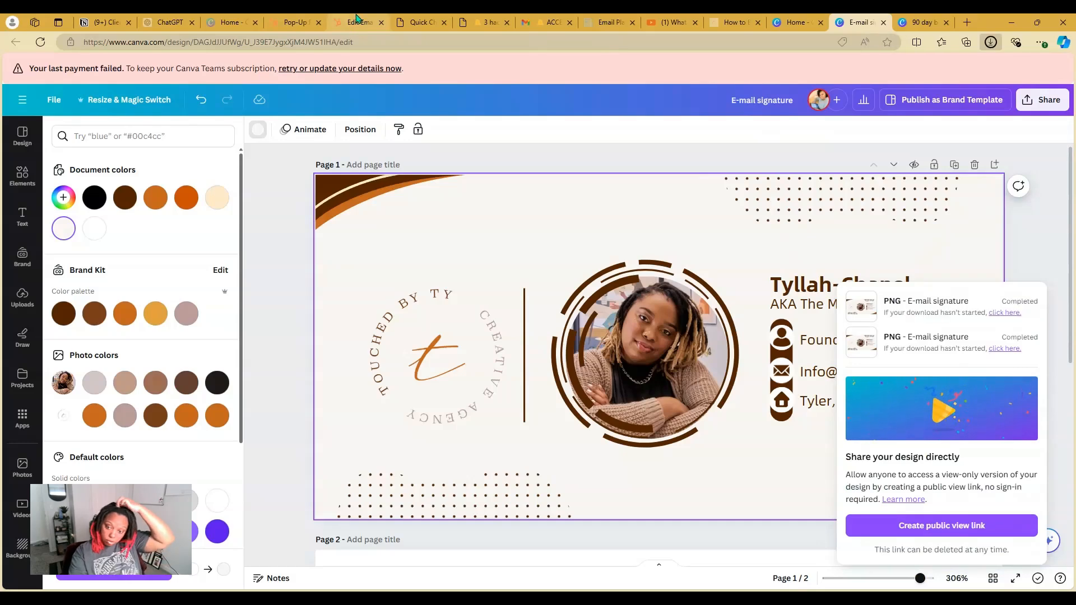
click(356, 21)
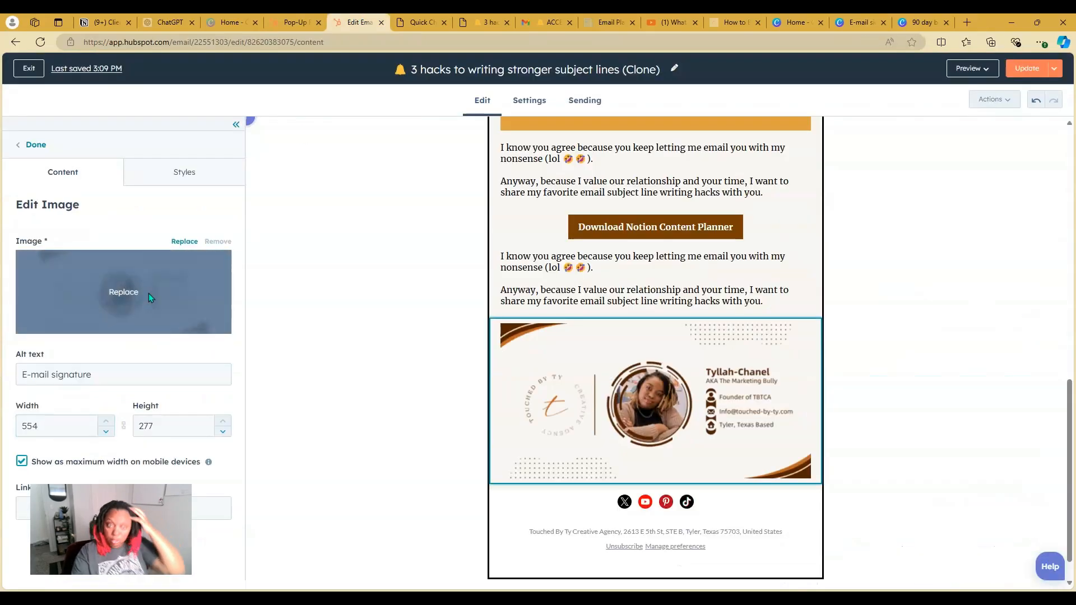
- Replace the email's signature image with the newly uploaded version and set its width to 700
click(149, 294)
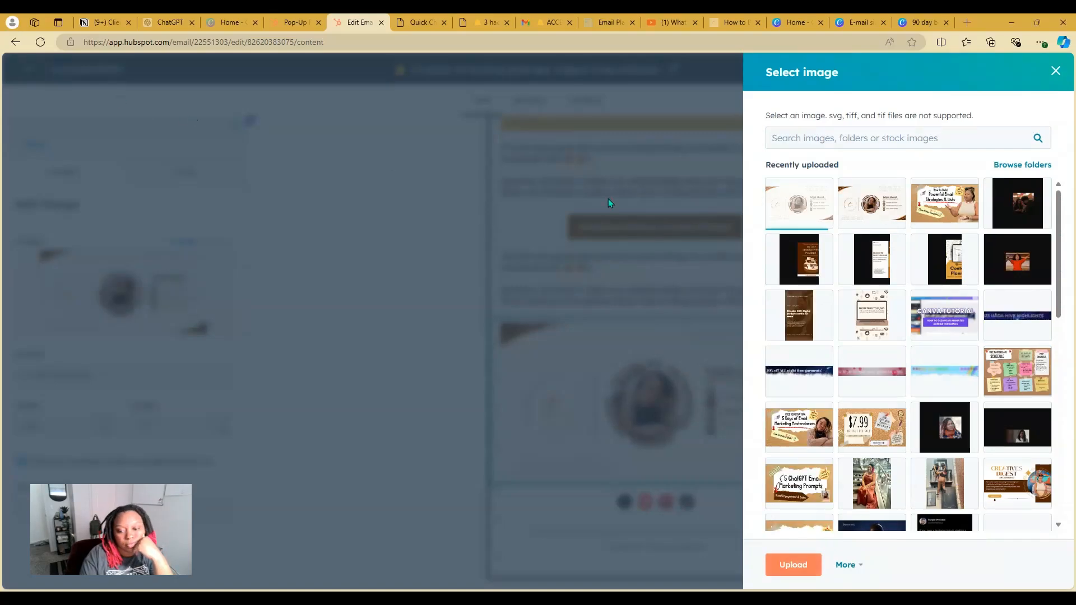
click(815, 200)
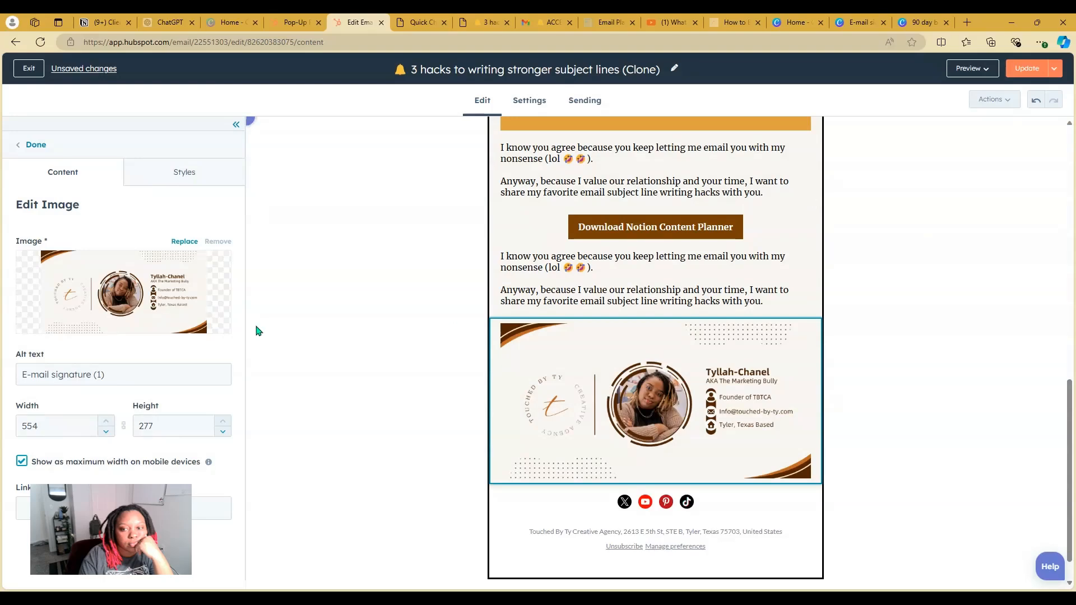
drag(53, 426, 2, 407)
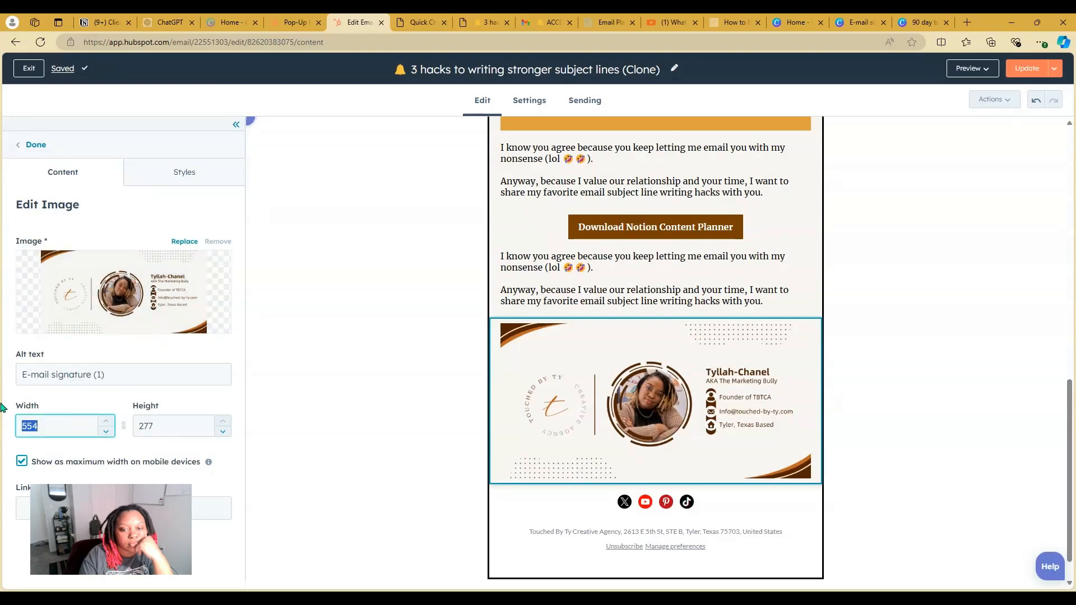
text(700)
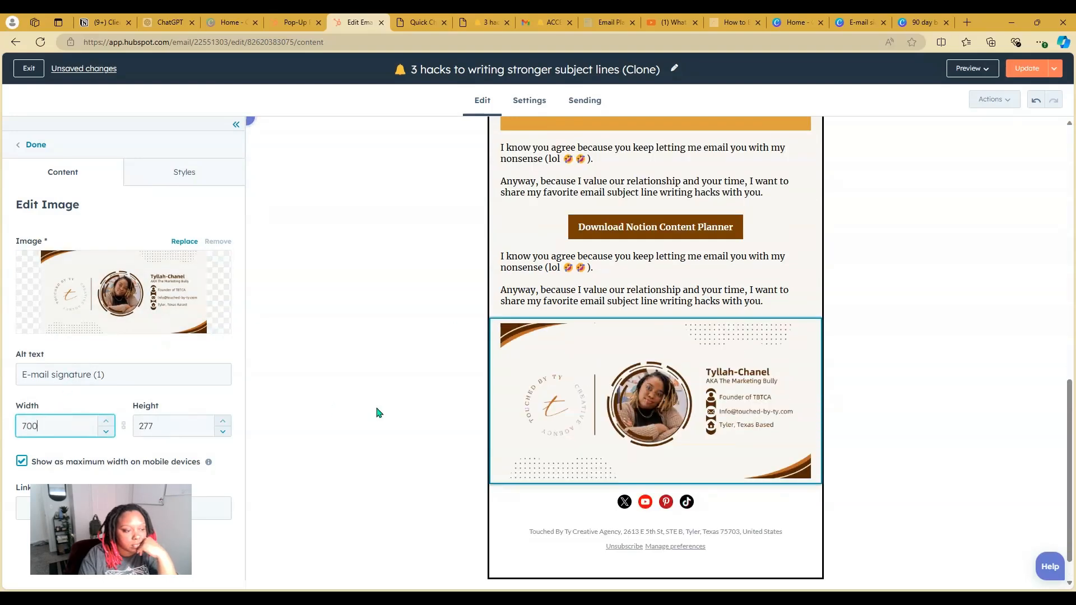
click(367, 411)
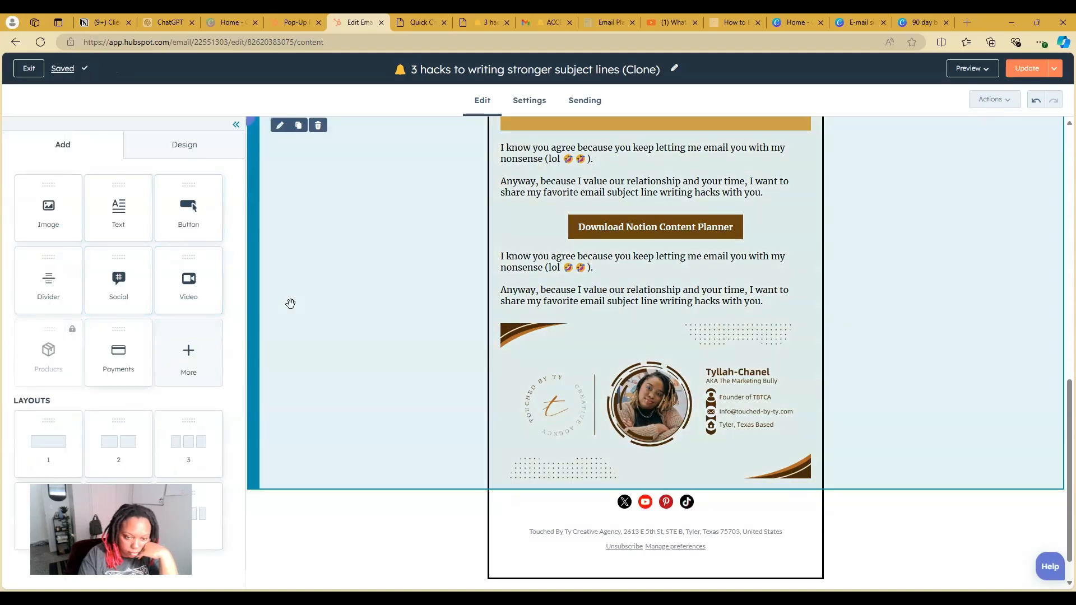
scroll(340, 283, down, 1)
scroll(339, 283, up, 4)
scroll(340, 283, up, 5)
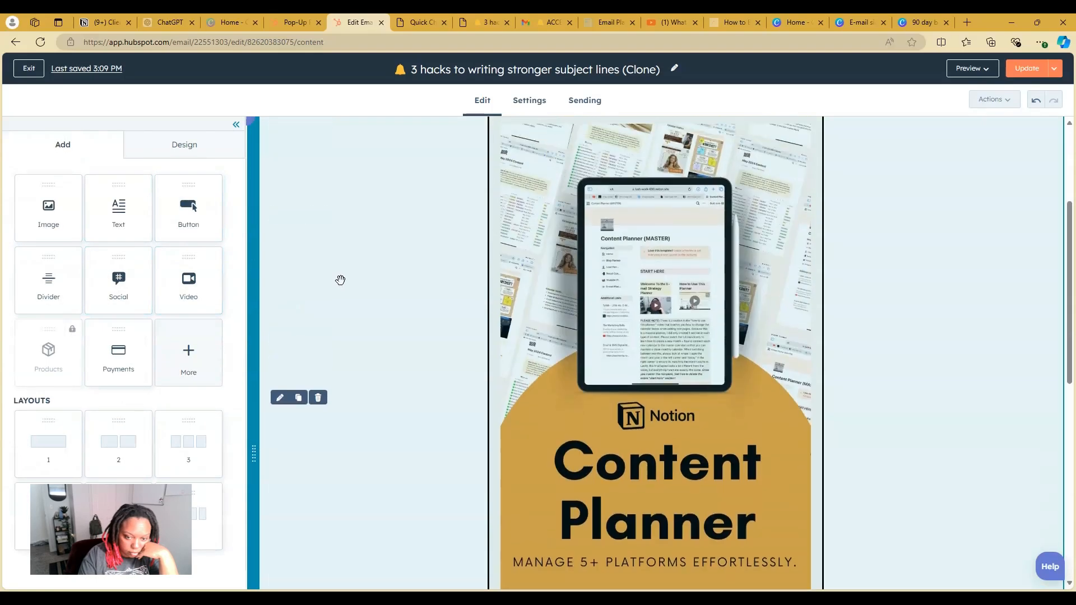
scroll(908, 314, down, 15)
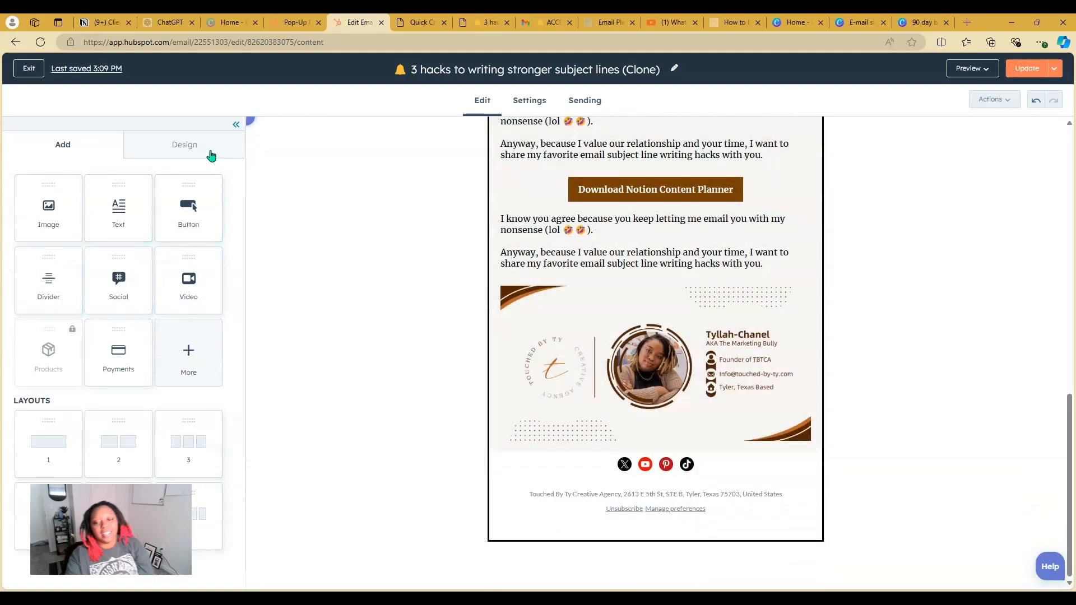
scroll(378, 224, up, 5)
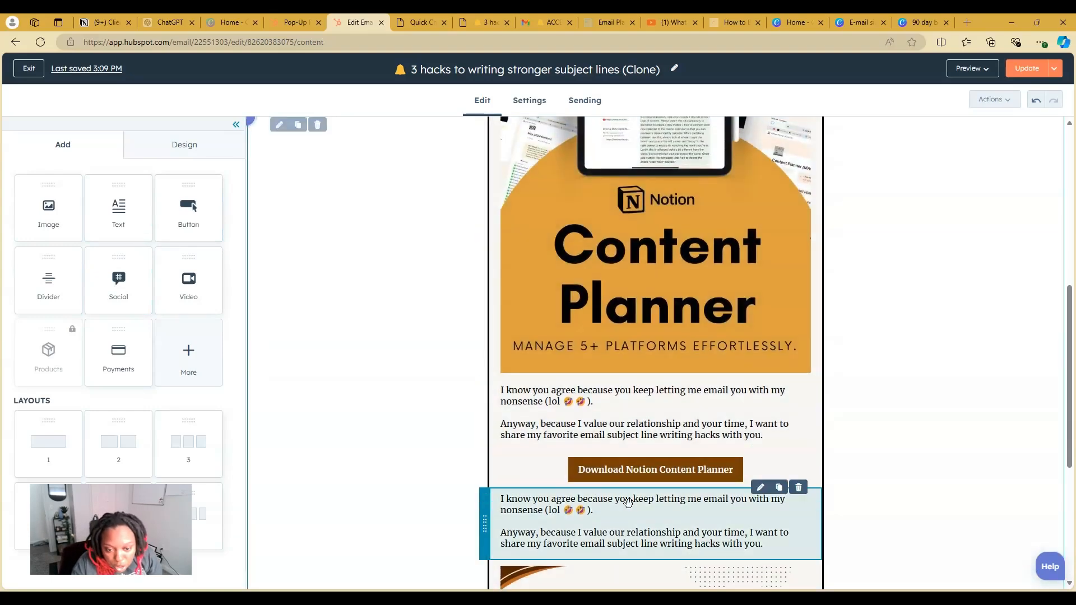
- Open the Download Notion Content Planner button's settings, go to the blog post, and close three Canva tabs
click(636, 485)
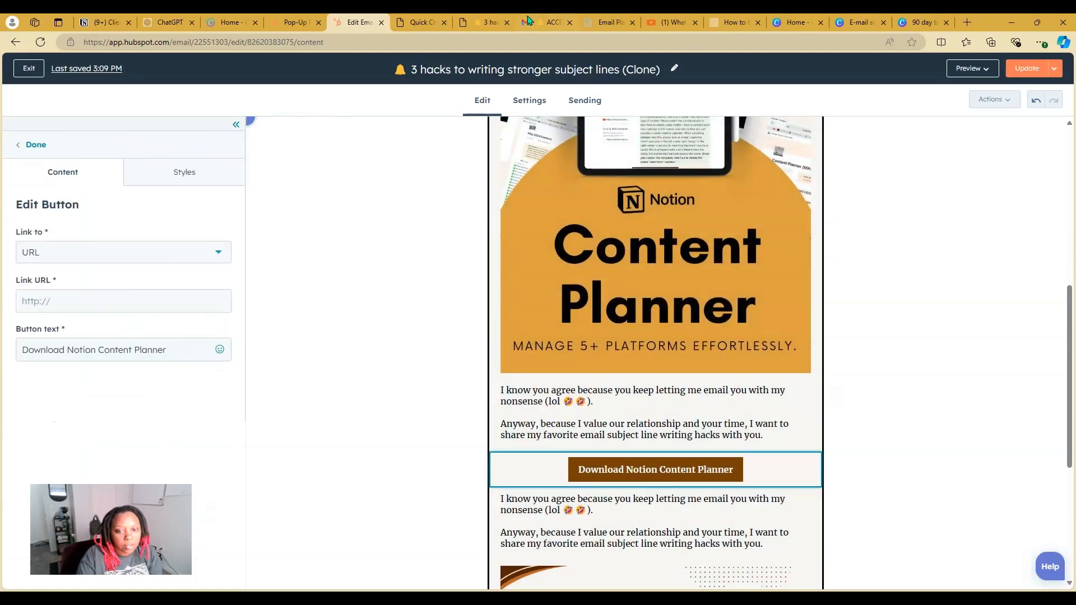
click(728, 20)
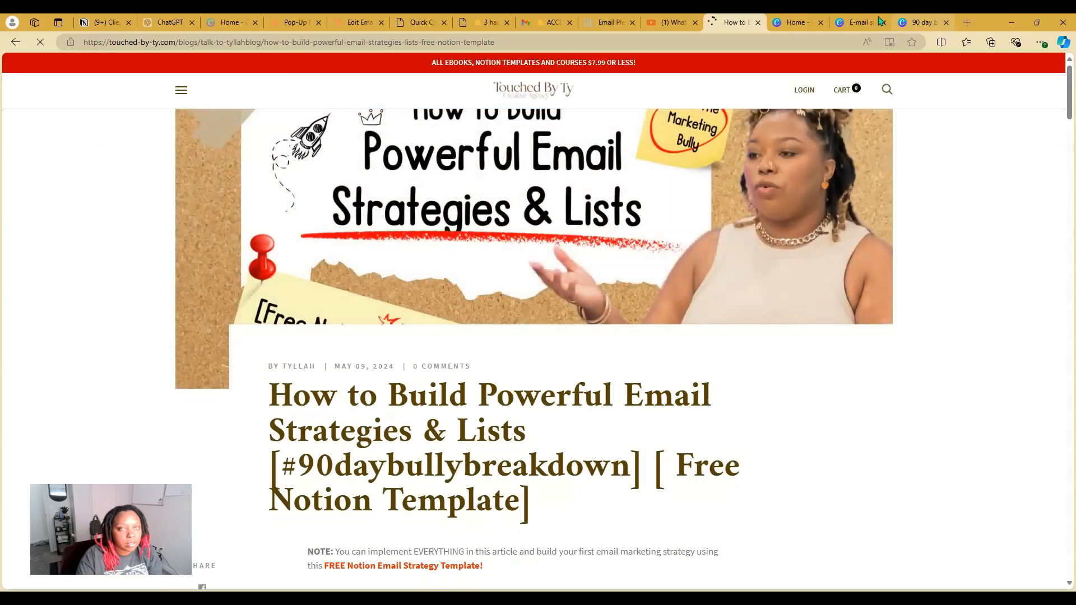
click(824, 22)
click(824, 23)
click(824, 22)
- Open the Content Planning Notion Template page via Resource Library and copy its URL
click(181, 90)
click(85, 331)
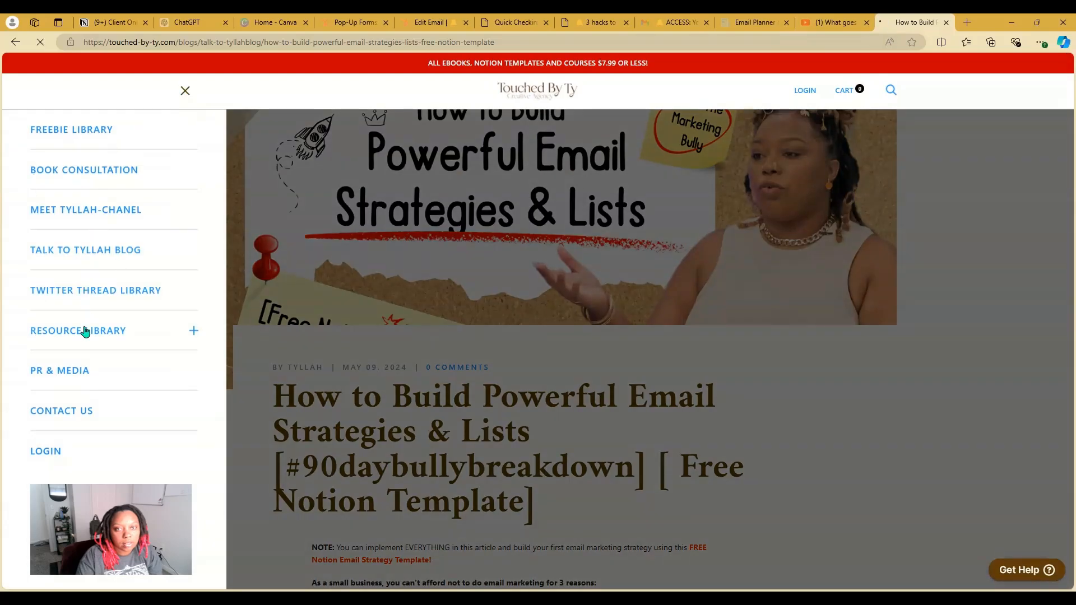
scroll(560, 364, down, 2)
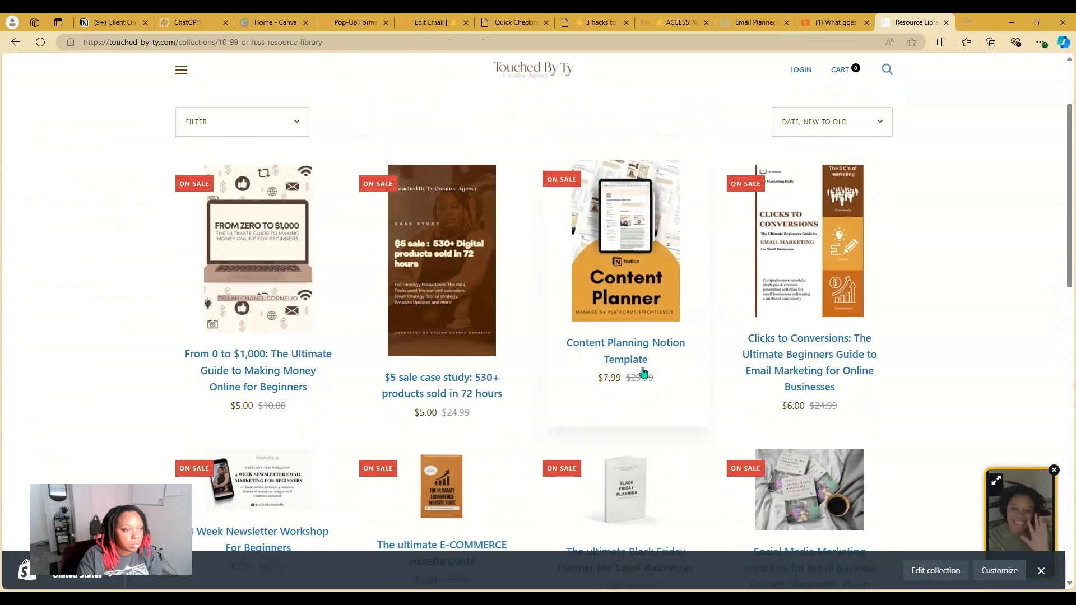
click(644, 357)
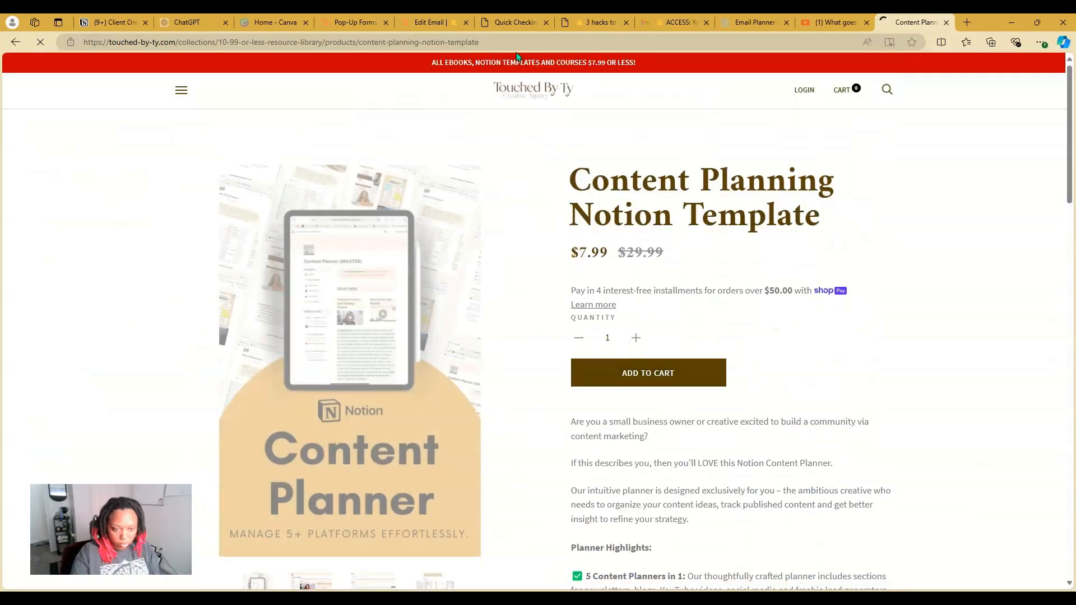
click(511, 42)
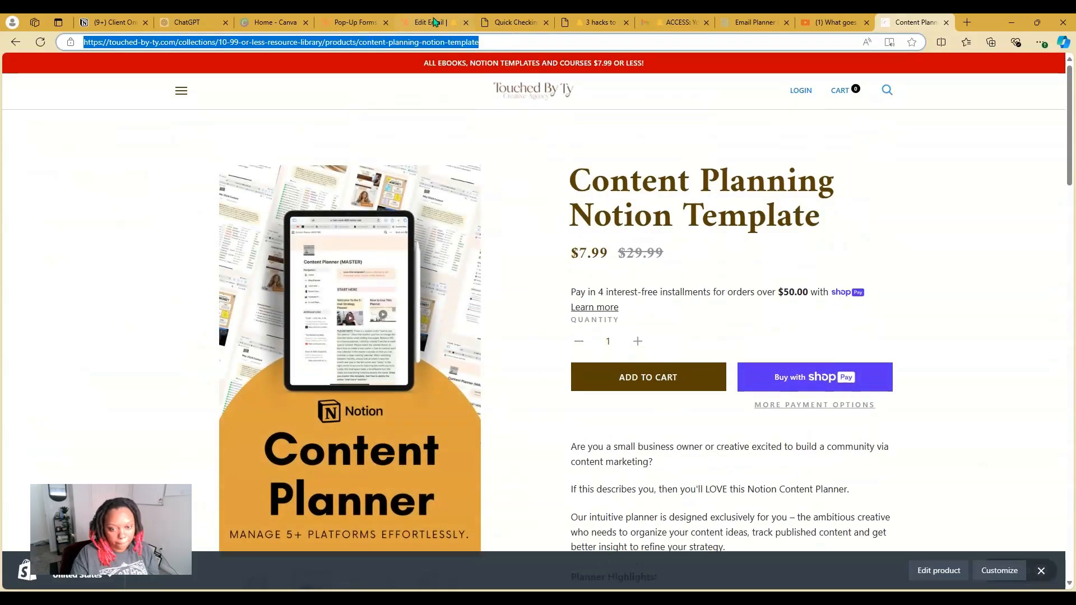
click(427, 23)
- Paste the product page URL as the button's link, then review the Content Planner image settings
click(58, 303)
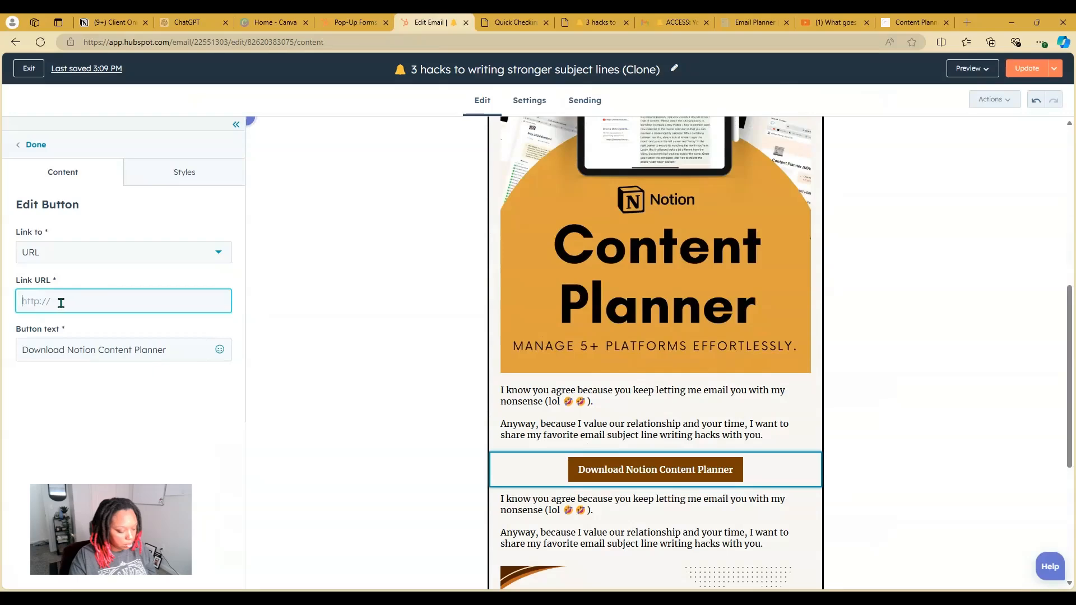
text(https://touched-by-ty.com/collections/20-99-or-less-resource-library/products/content-planning-notion-template)
click(592, 285)
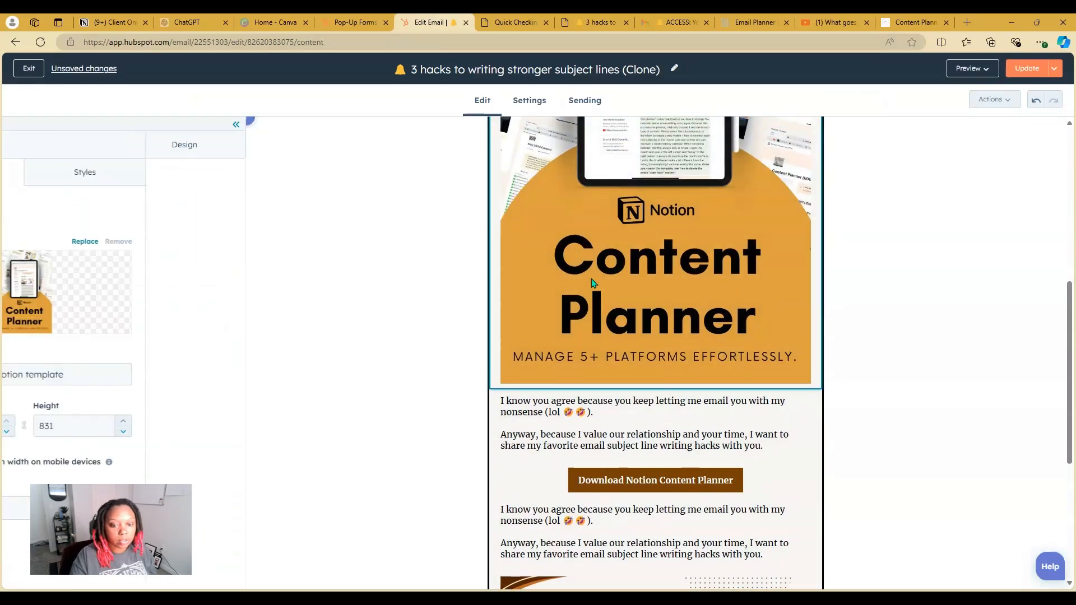
click(1010, 291)
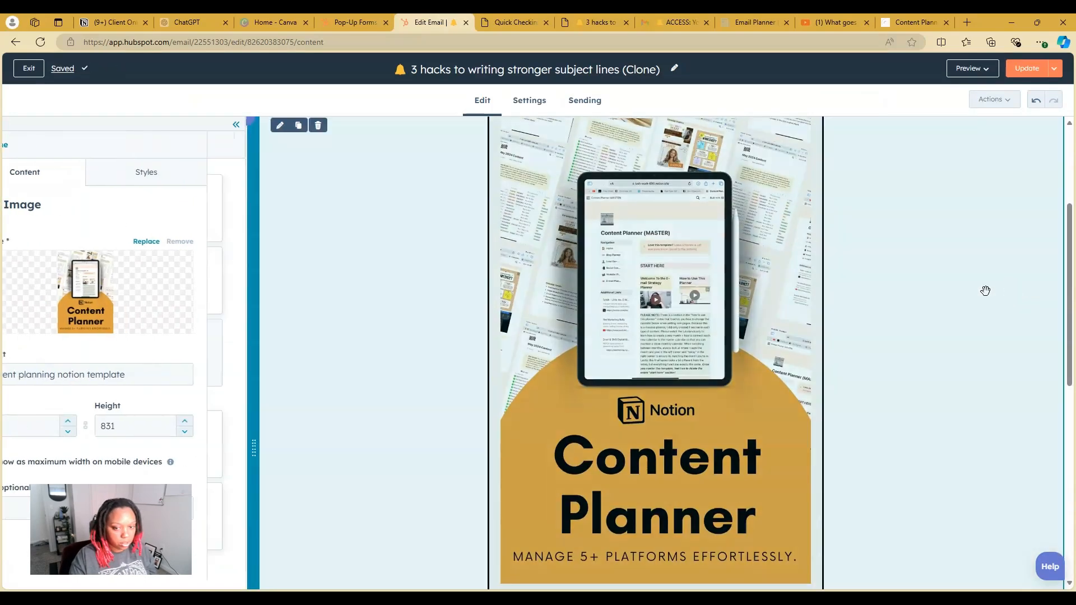
click(714, 318)
click(114, 508)
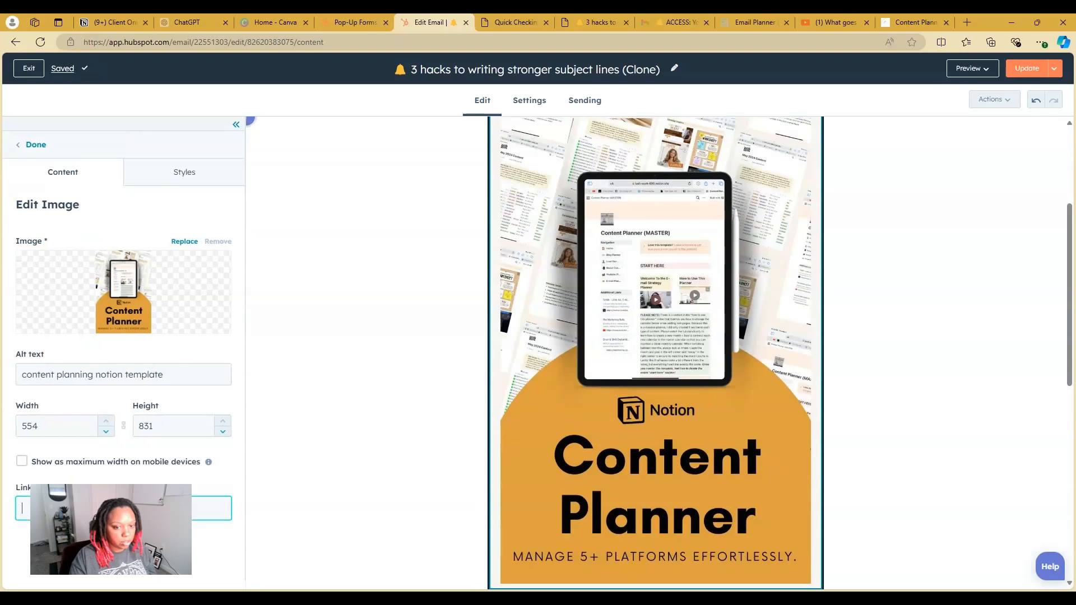
click(348, 406)
scroll(348, 406, up, 4)
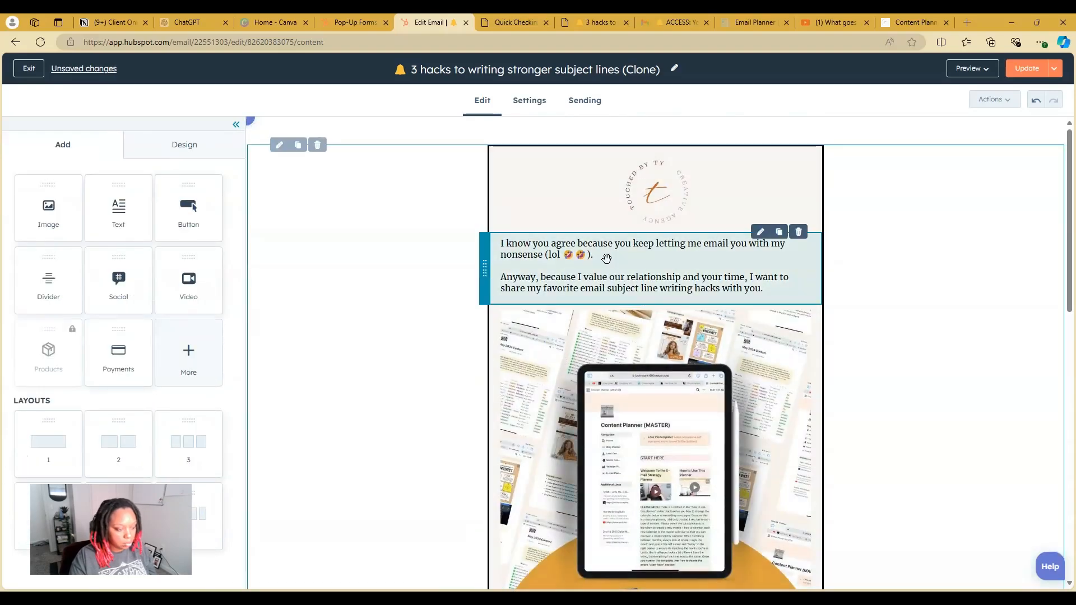
click(807, 254)
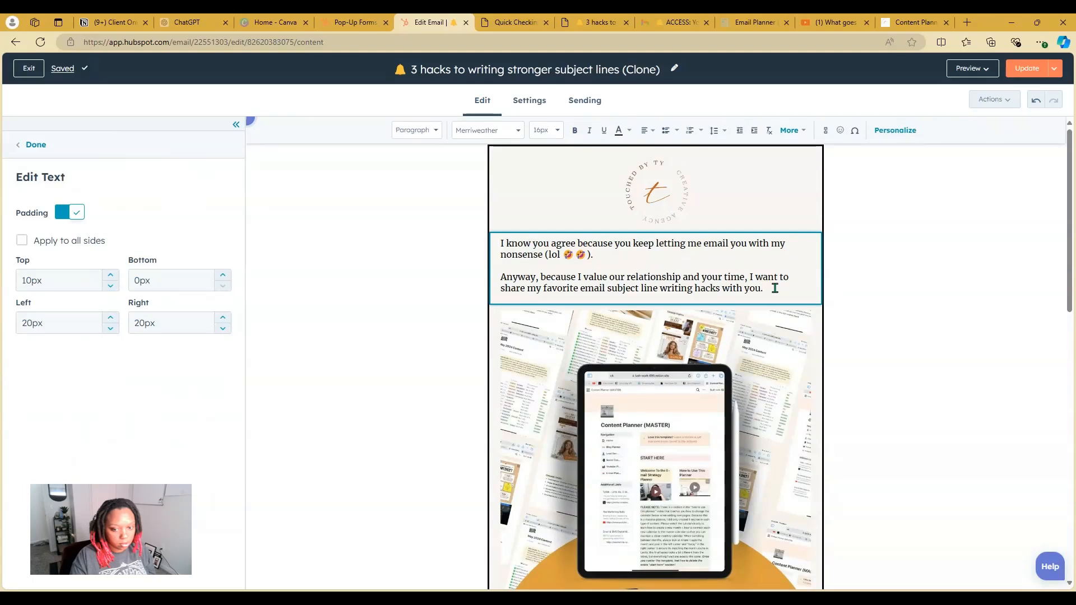
- Retype the intro as 'Hey' and insert the contact First Name personalization token after it
drag(763, 288, 484, 247)
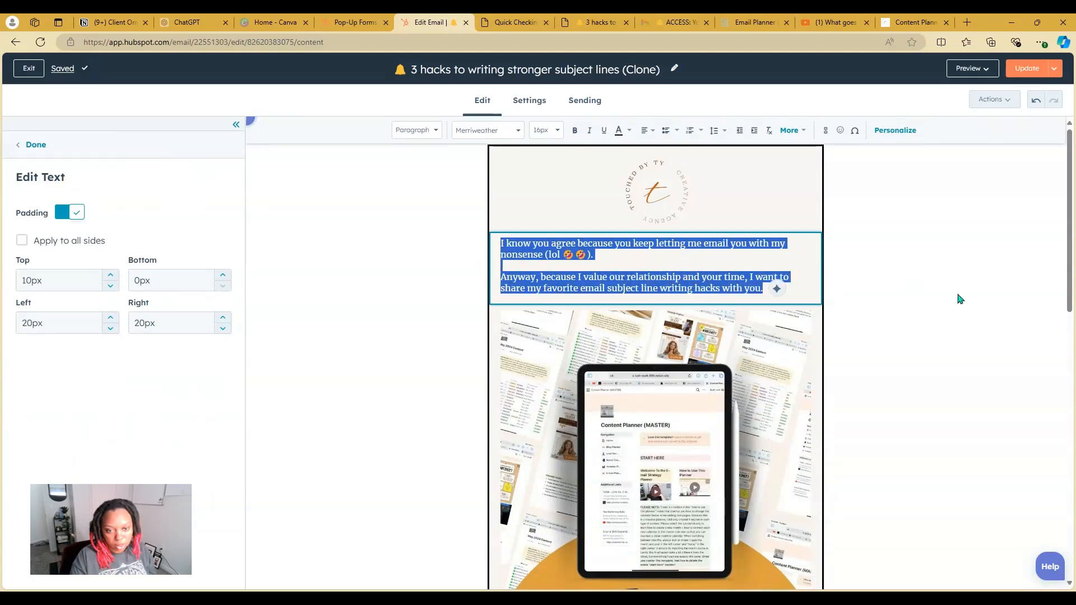
text(Hey)
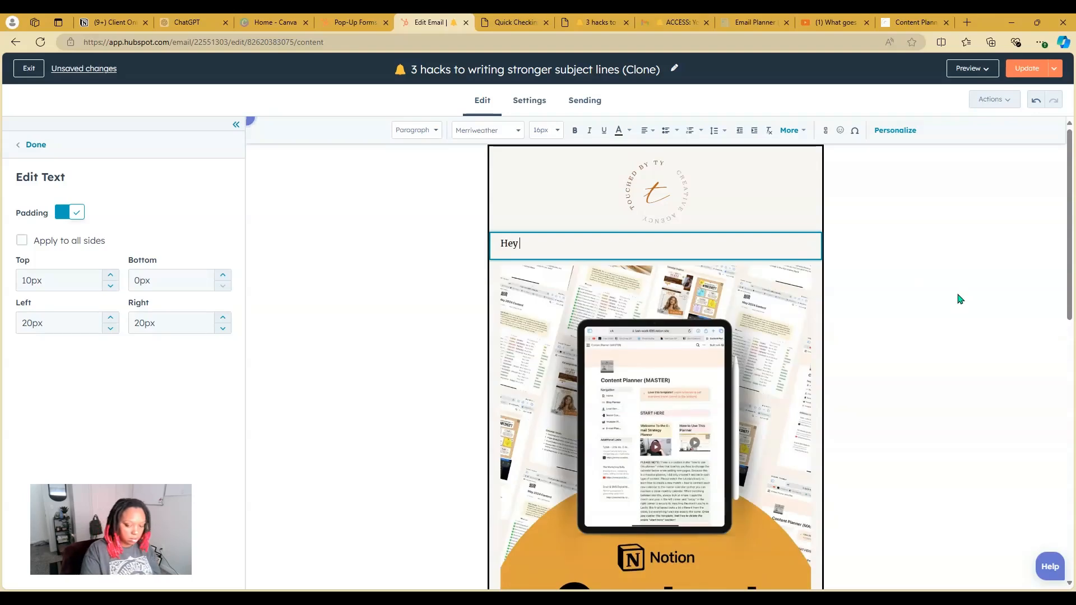
click(895, 130)
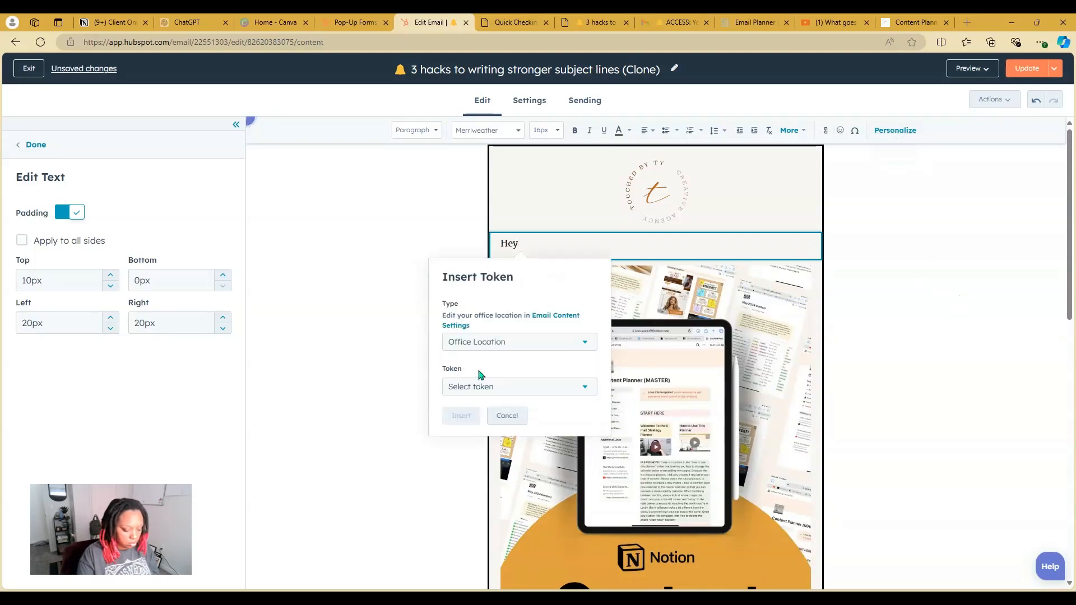
click(518, 343)
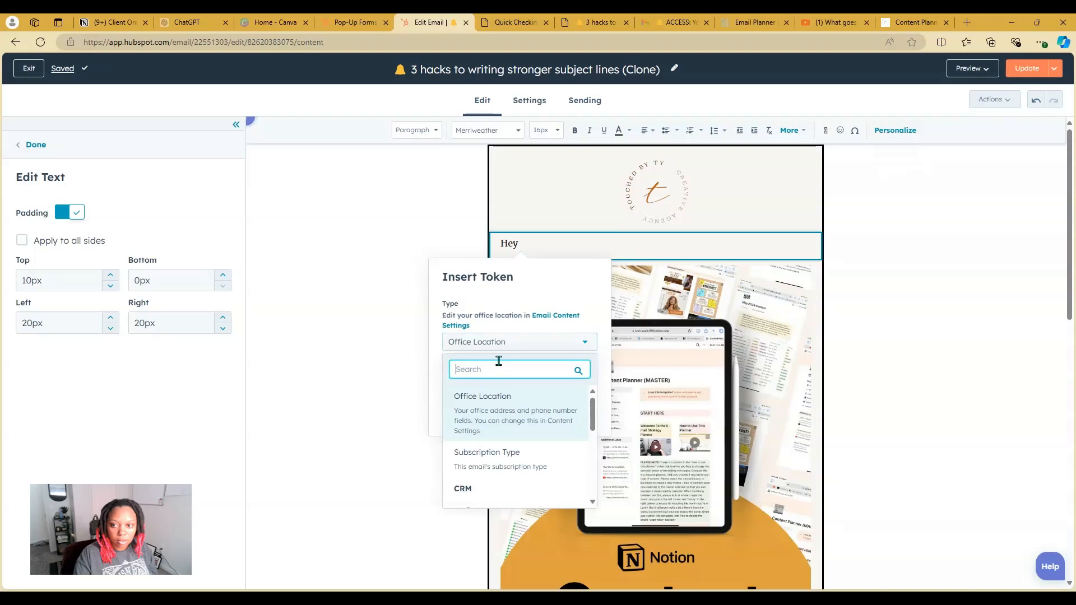
scroll(505, 432, down, 3)
click(505, 443)
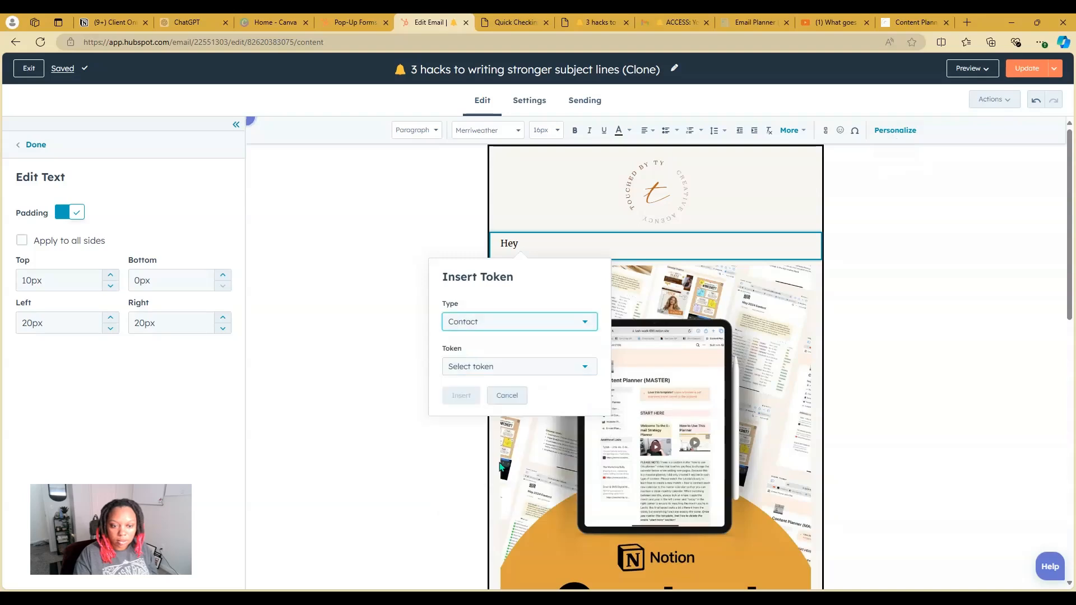
click(514, 369)
text(f)
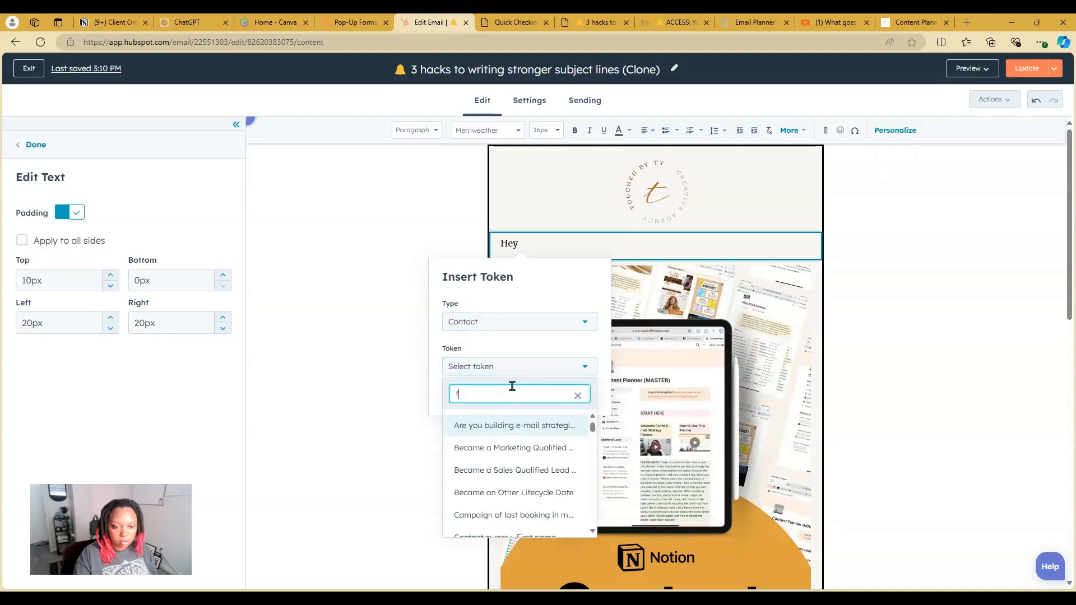
text(iu)
key(BackSpace)
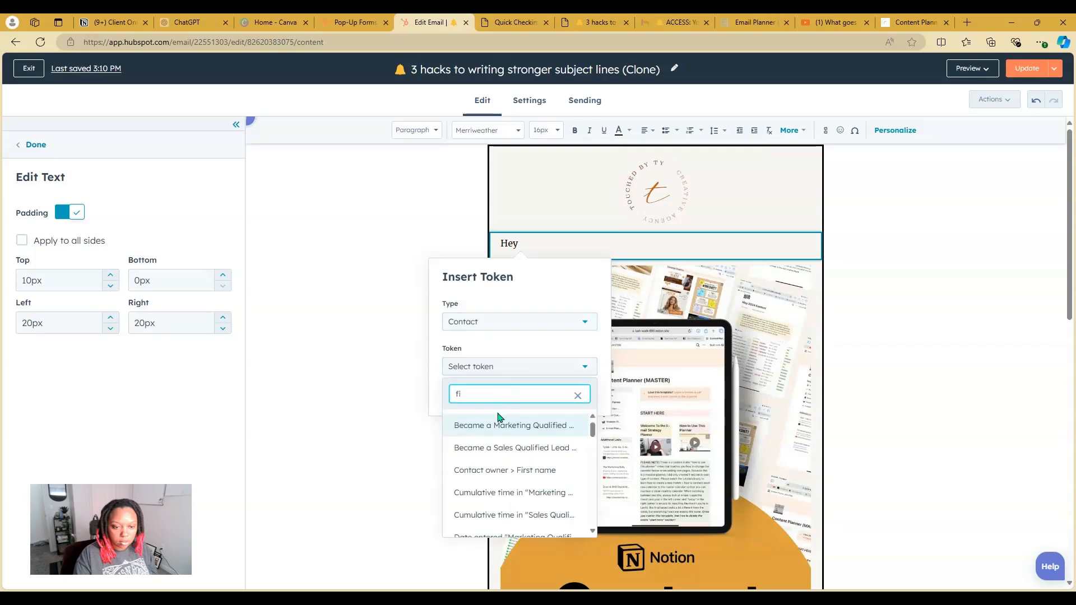
text(rst)
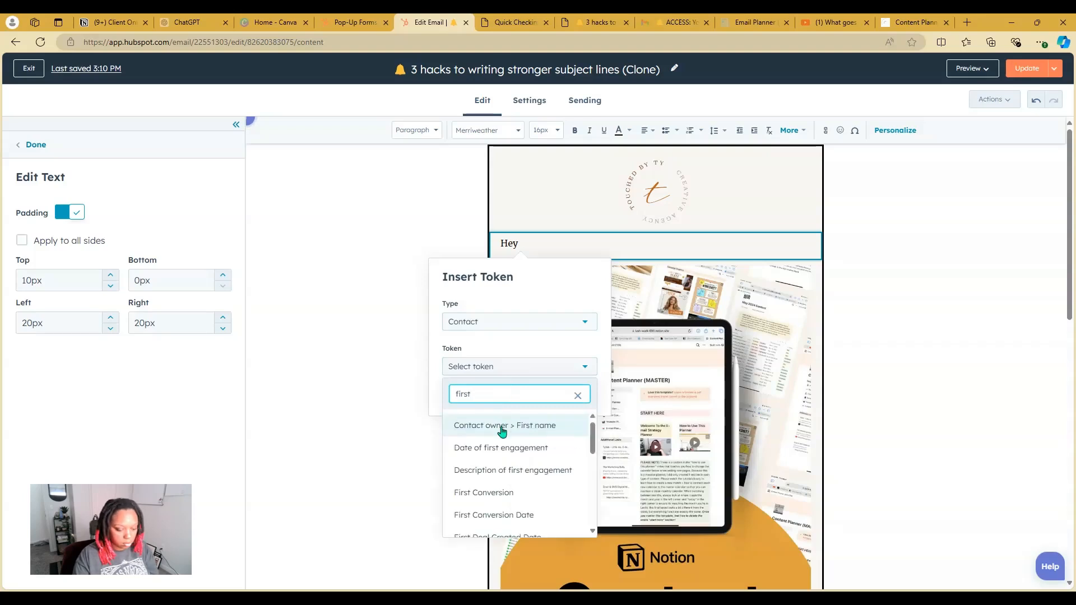
text( n)
click(501, 447)
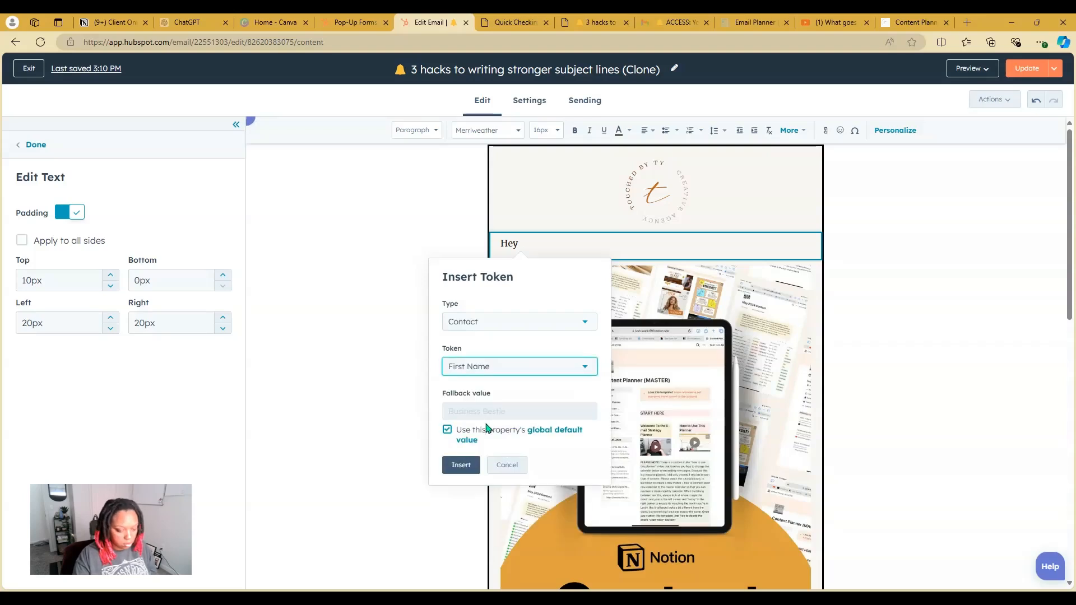
click(460, 466)
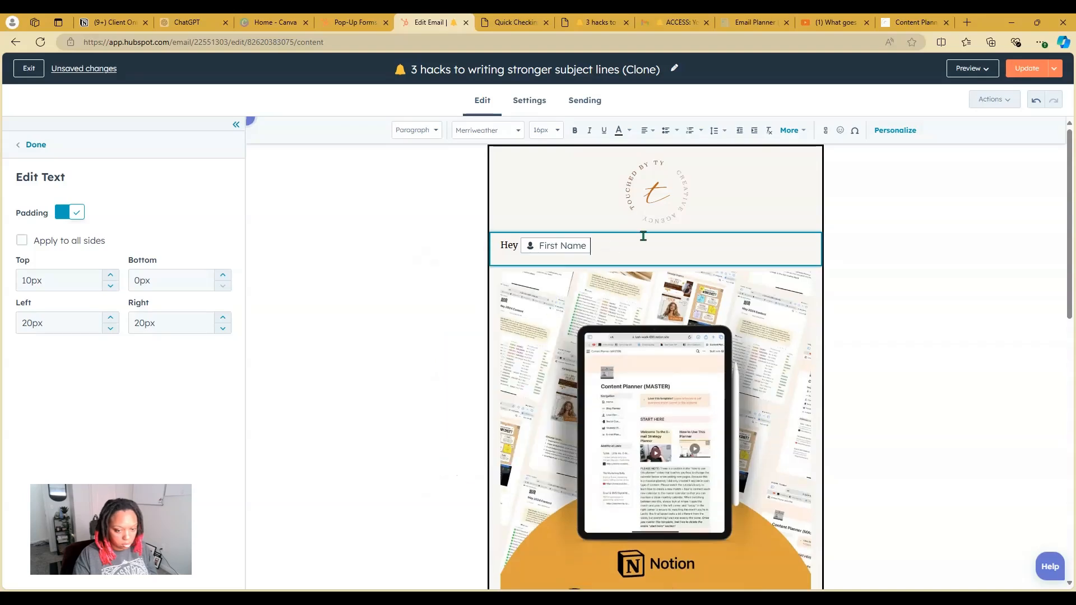
- End the greeting with '!' and a waving-hand emoji, then start a new line
text(!)
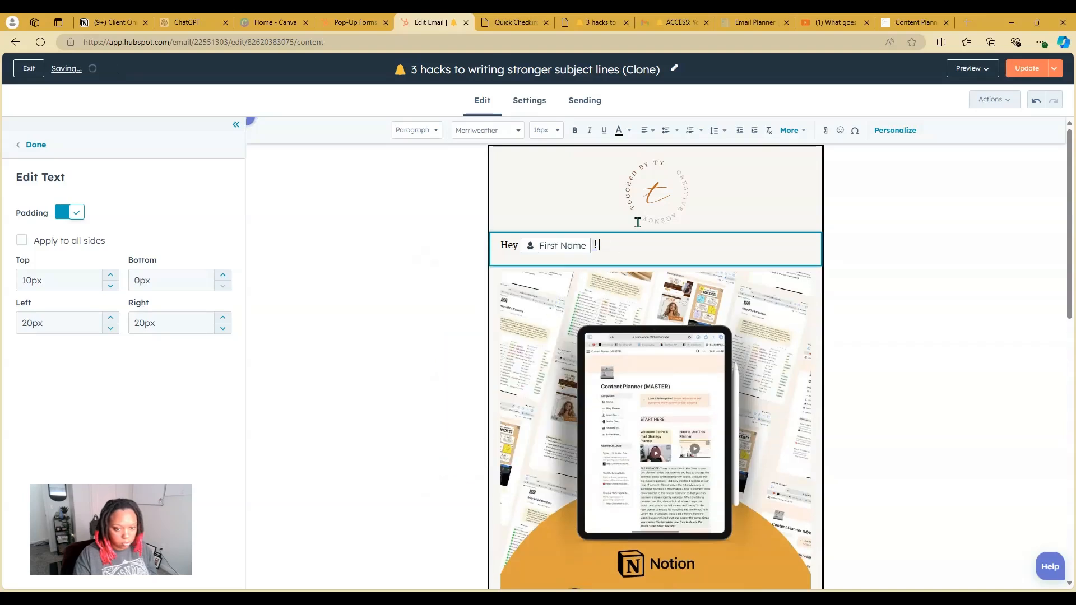
click(840, 130)
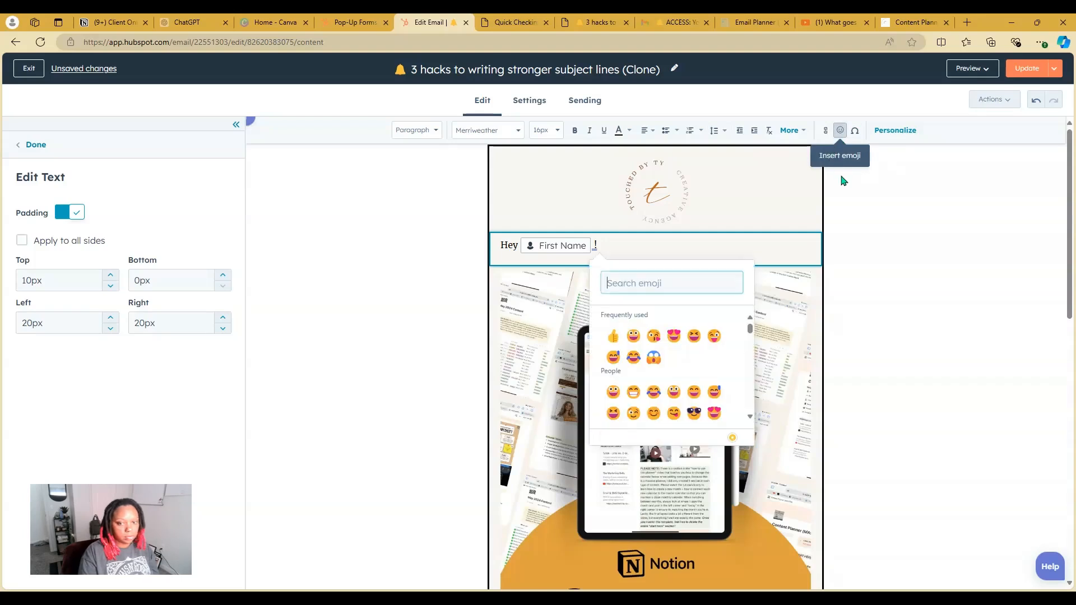
text(wave)
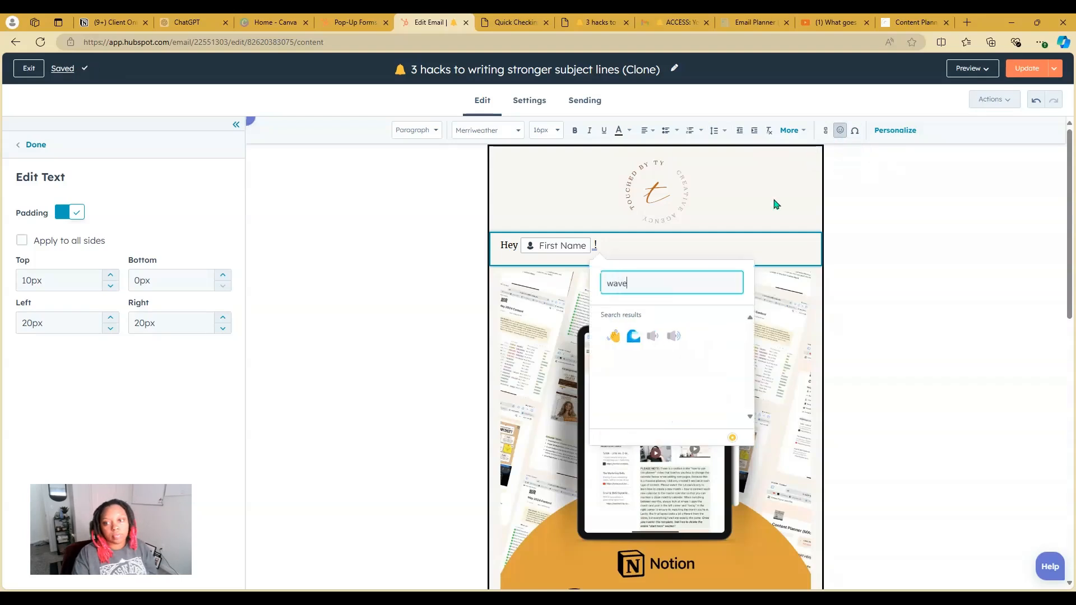
click(613, 336)
click(643, 245)
key(Return)
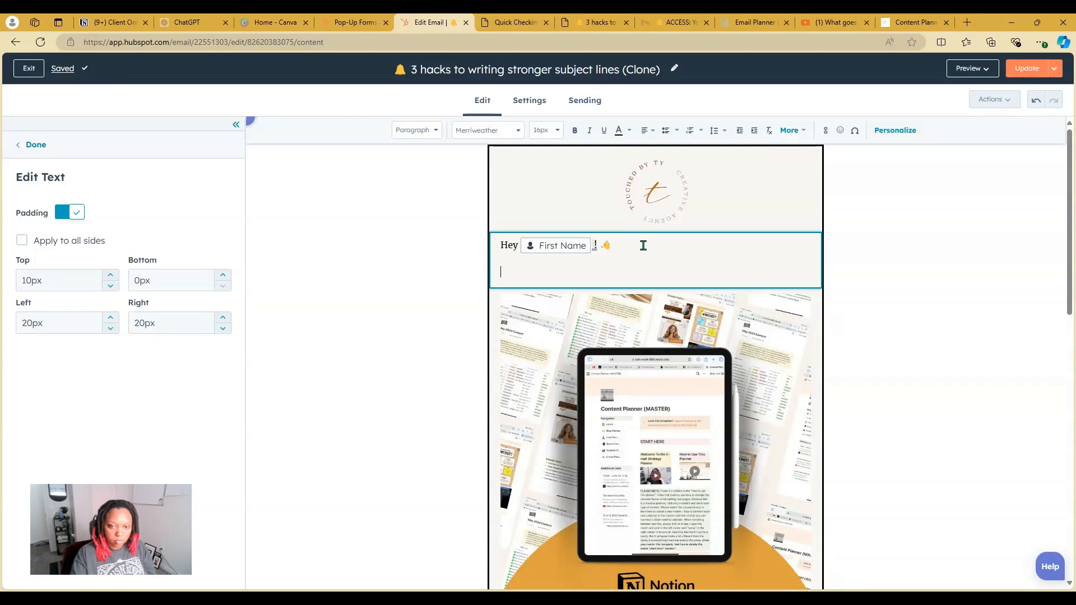
- Write the line 'Are you loving the FREE Notion e-mail planner I made for you'
text(Are you loving the)
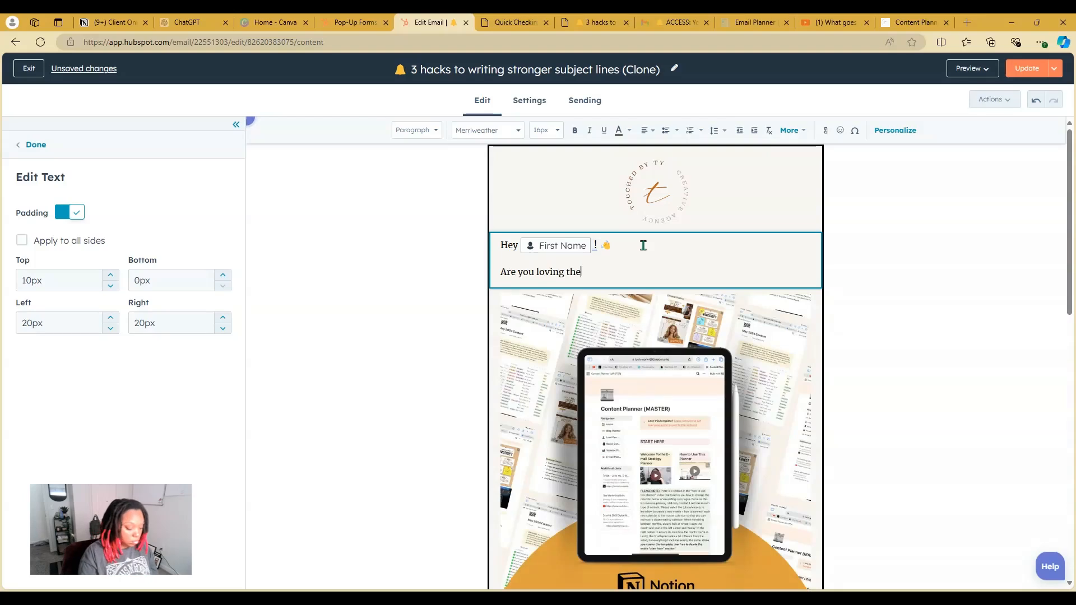
text( FREE)
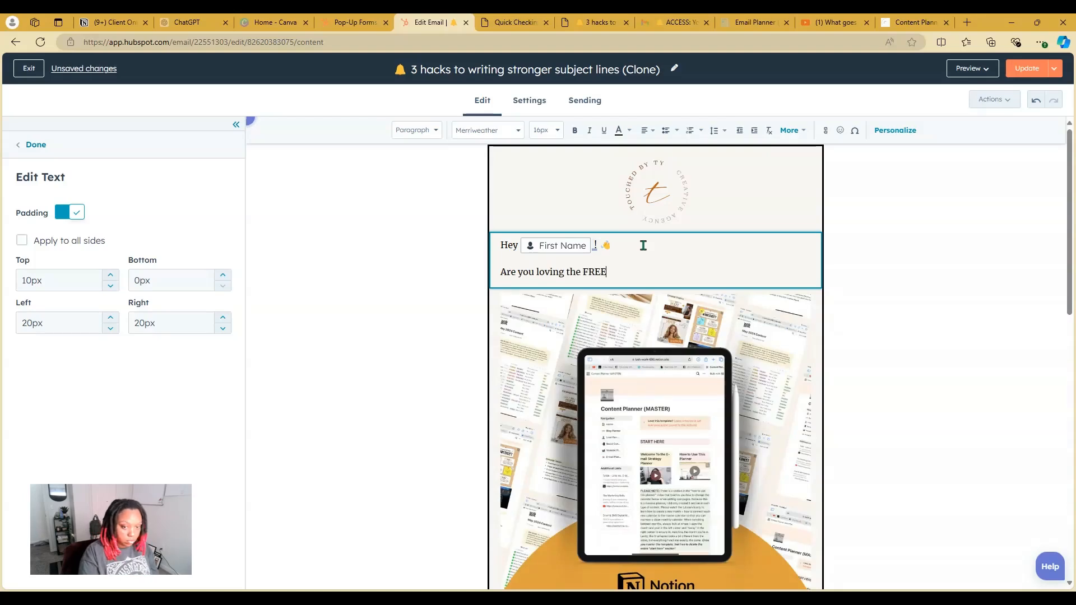
text( e-mail plan)
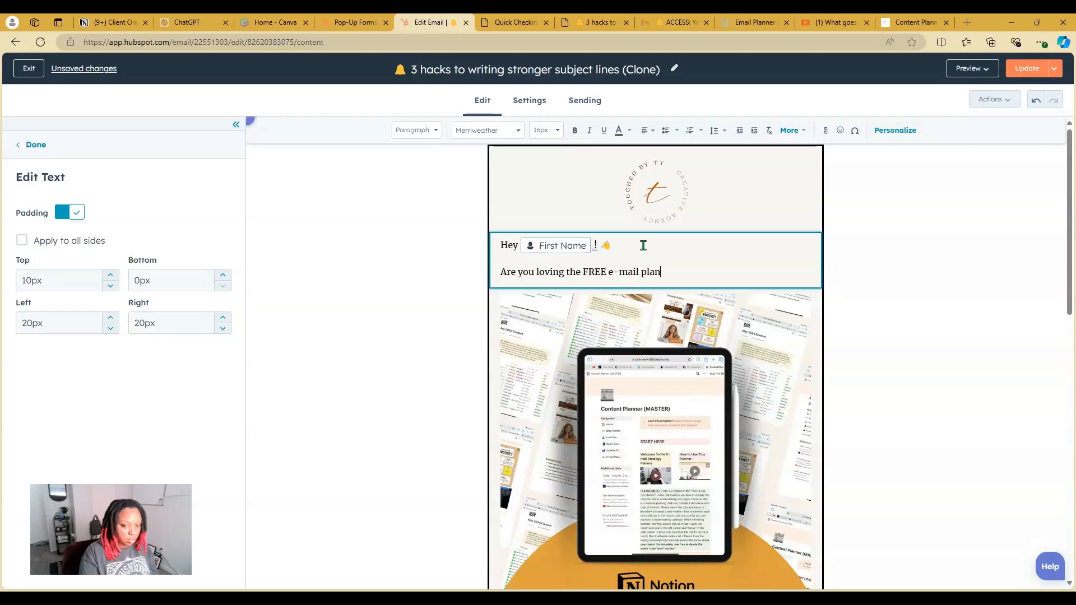
text(ner I made for you?)
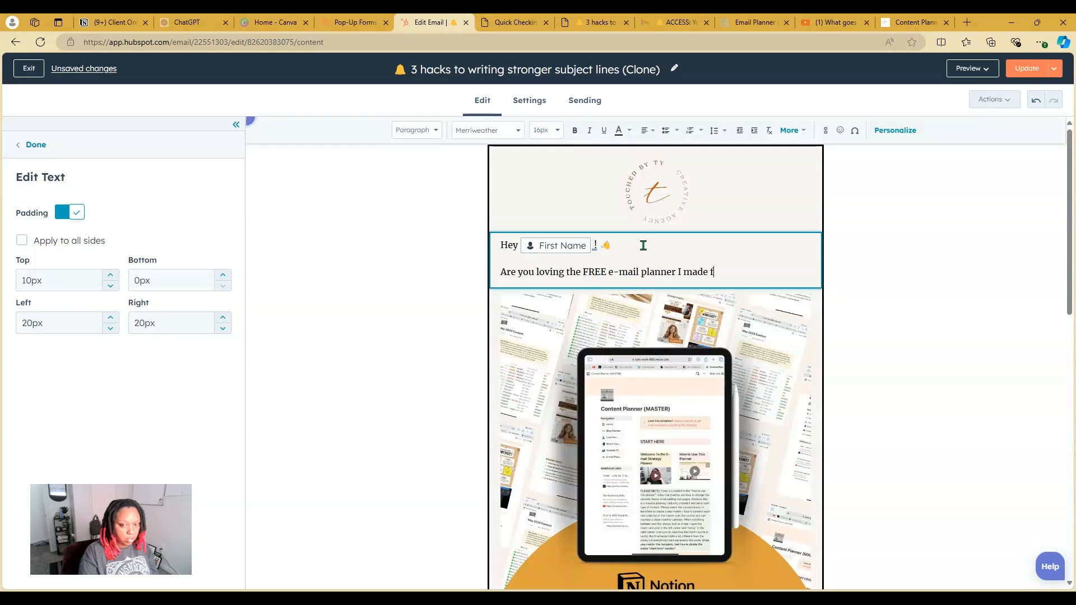
click(610, 273)
text(Notion)
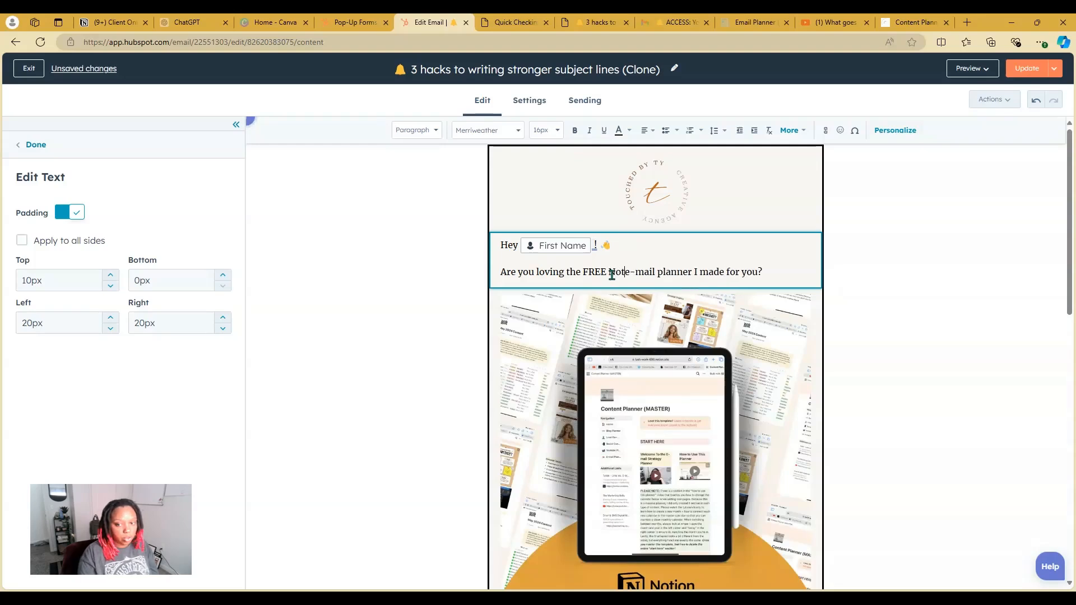
click(810, 269)
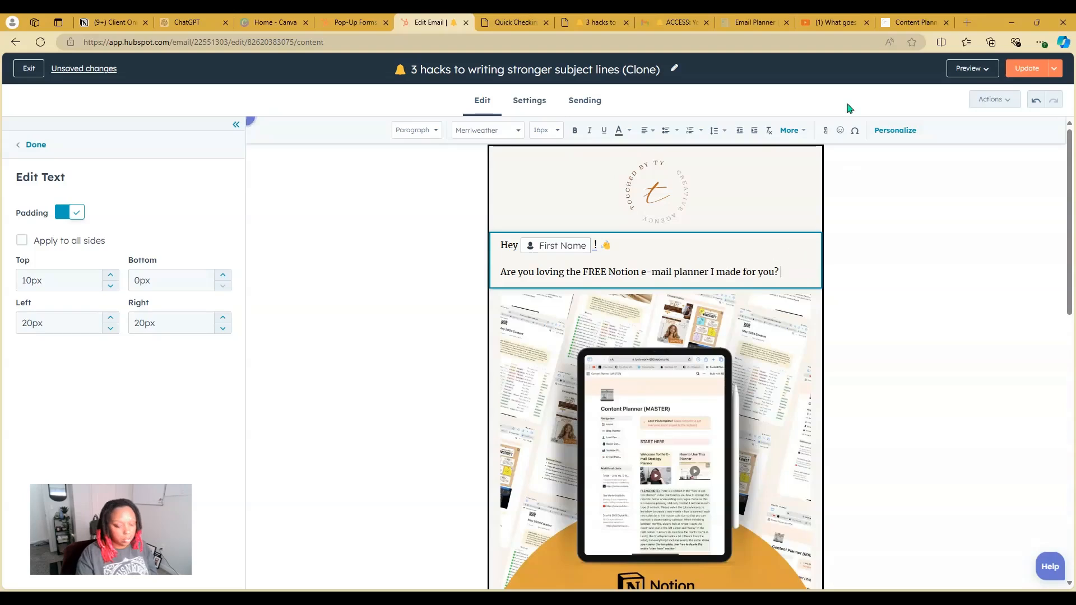
- Add an eyes emoji after the question and begin a new paragraph
click(854, 130)
click(840, 130)
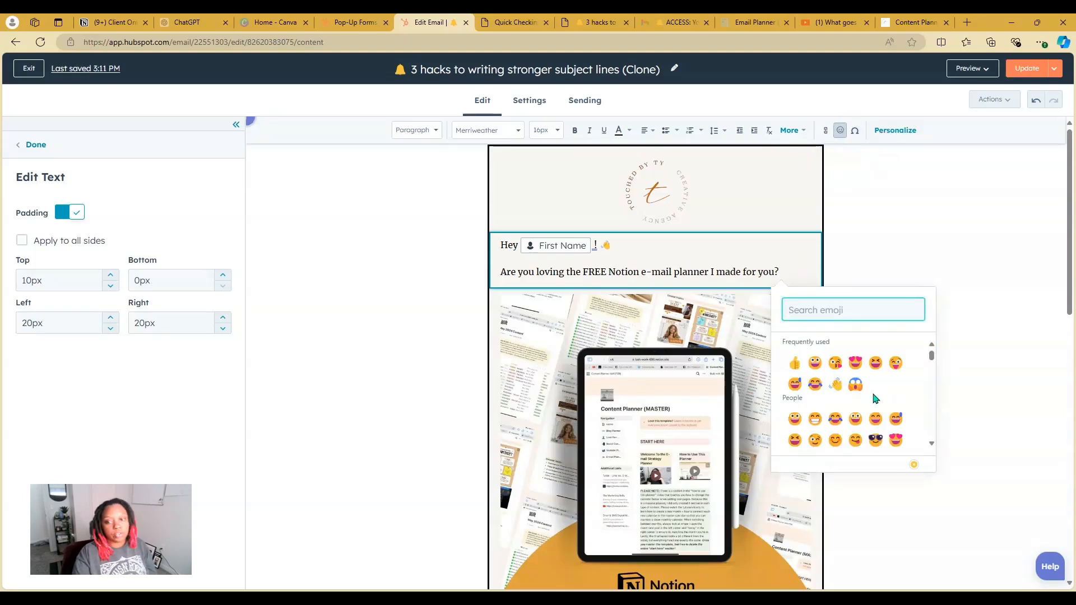
text(eye)
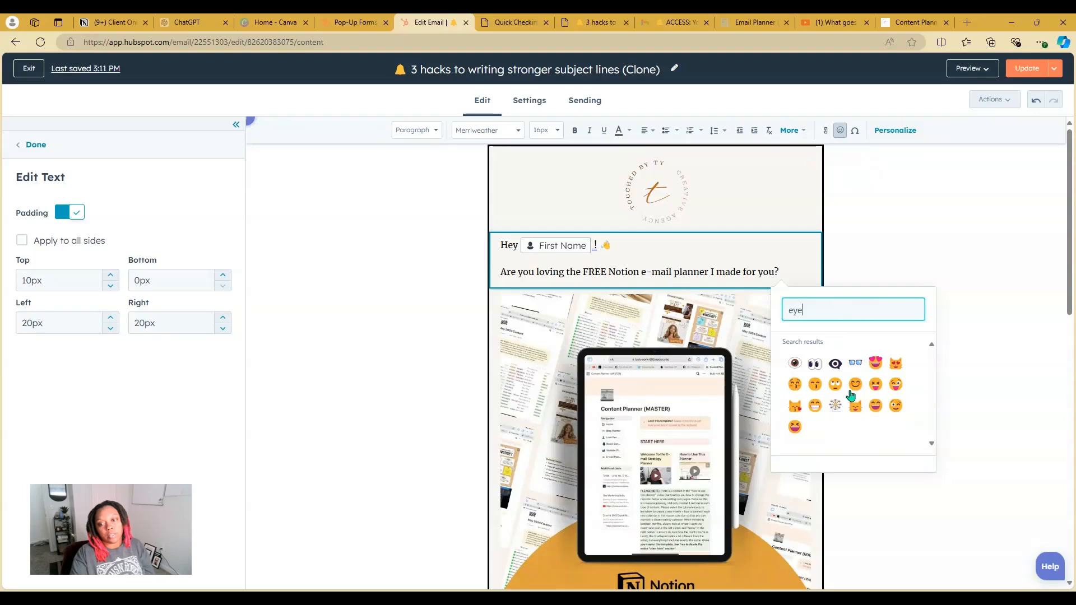
click(815, 363)
click(807, 272)
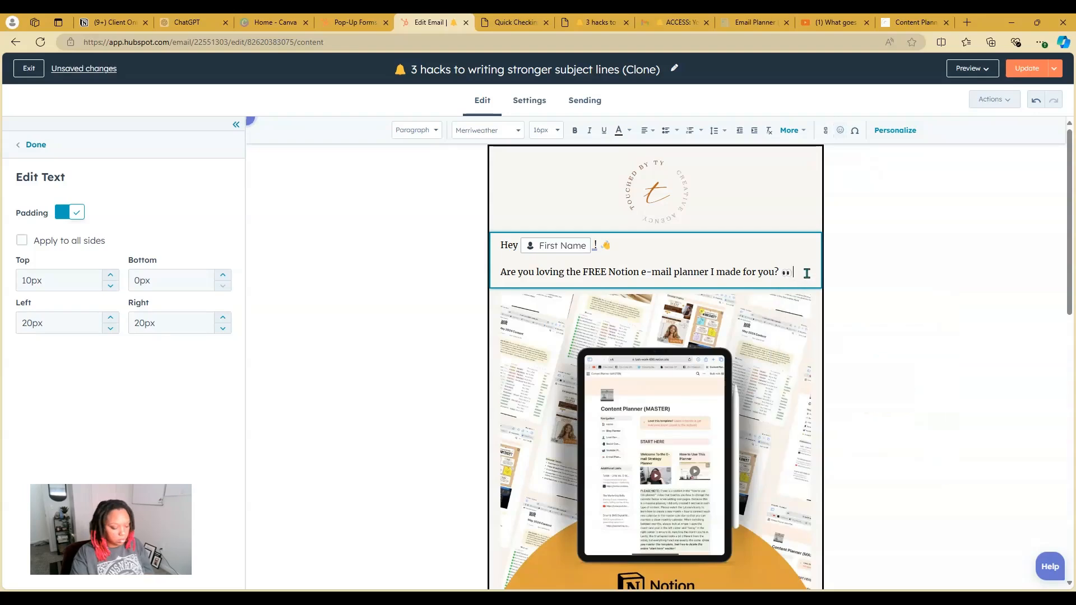
key(Return)
- Write the 'If so, you'll be delighted…' sentence calling it a snippet of the full notion content planner
text(If so, you)
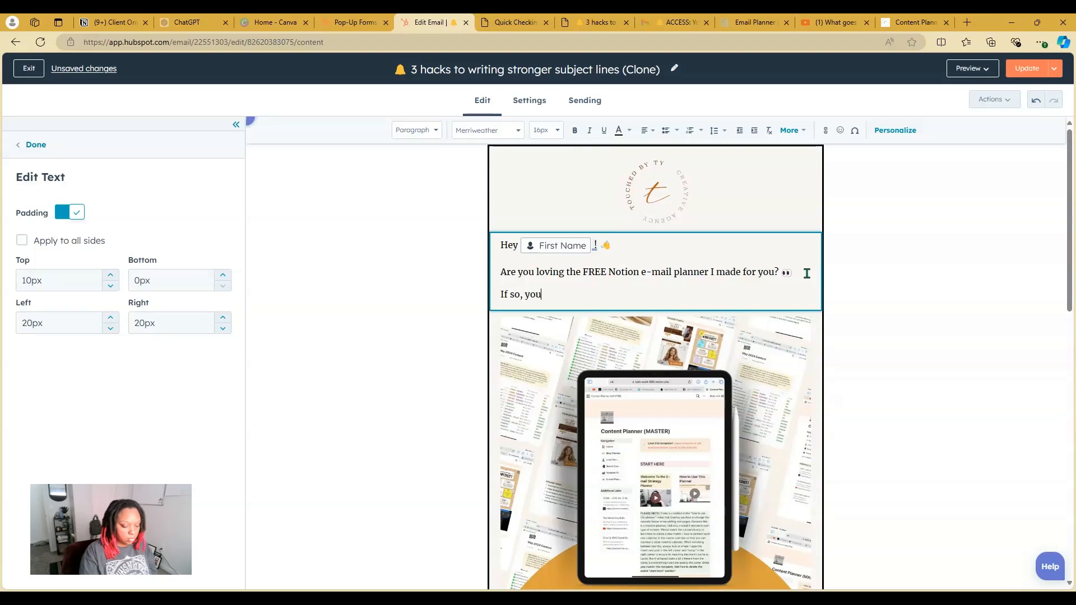
text('ll)
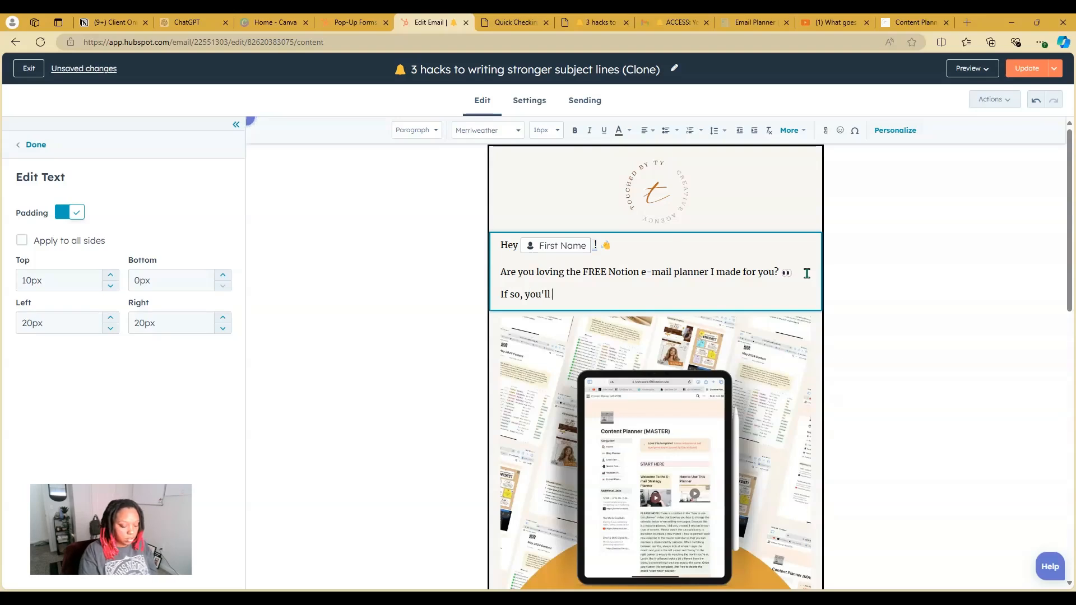
text( be delighted to know that it is only)
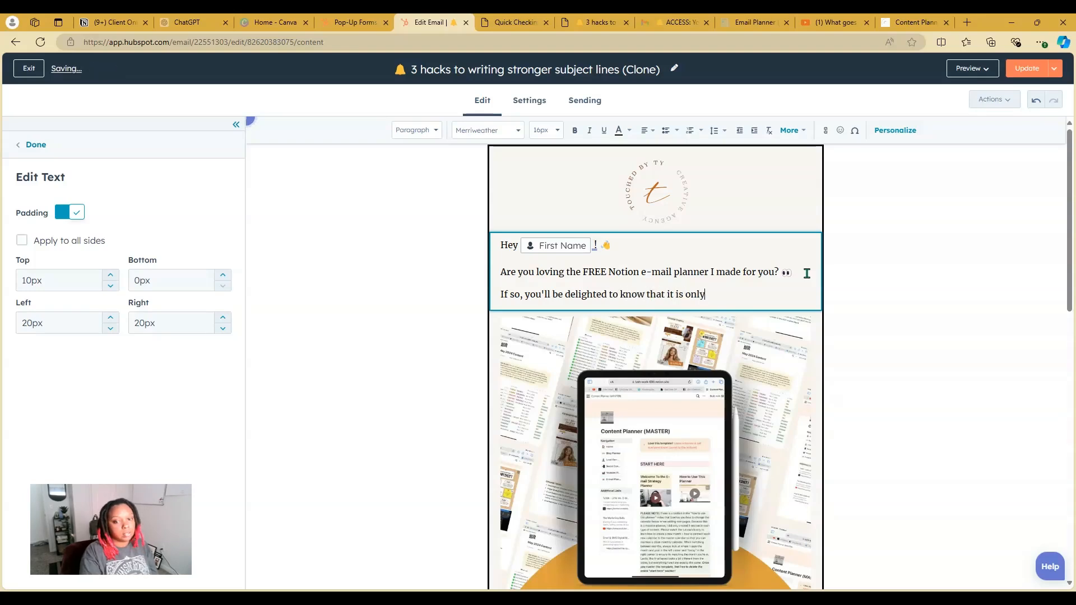
text( a snippet of the full)
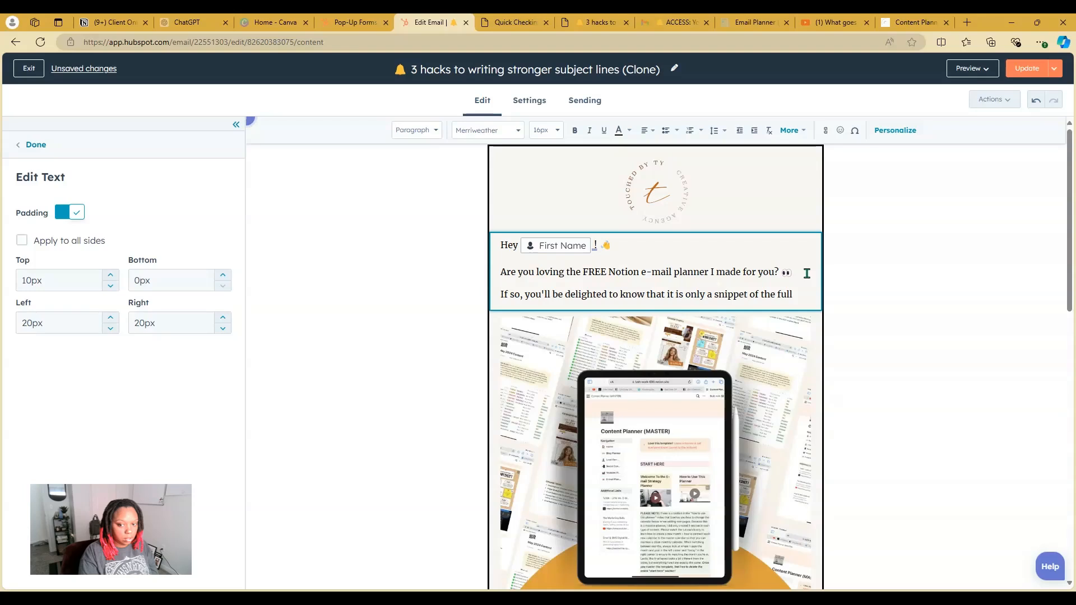
text( notion )
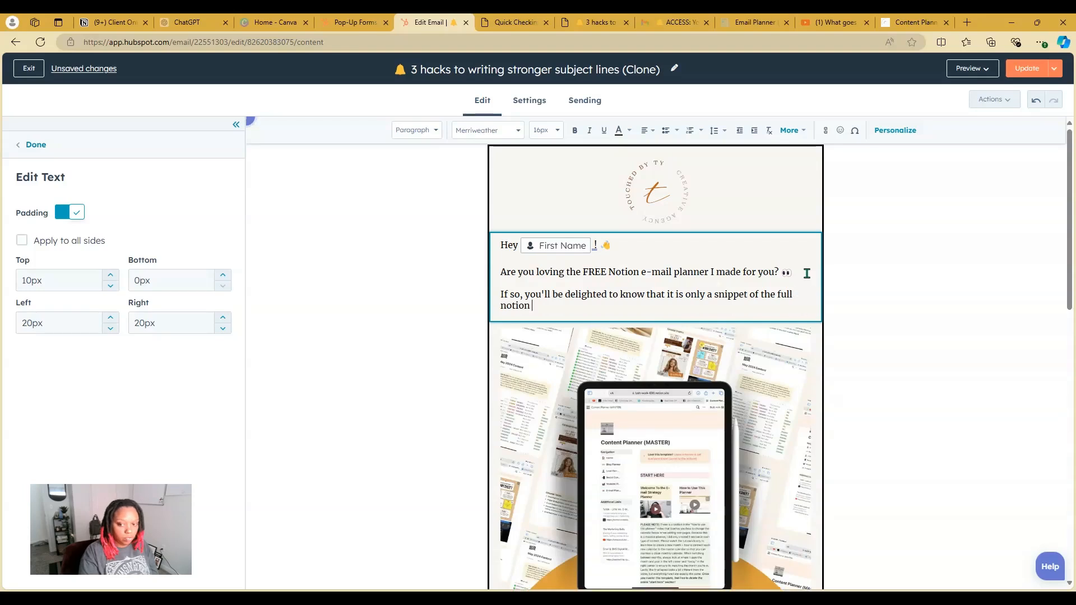
text(content p)
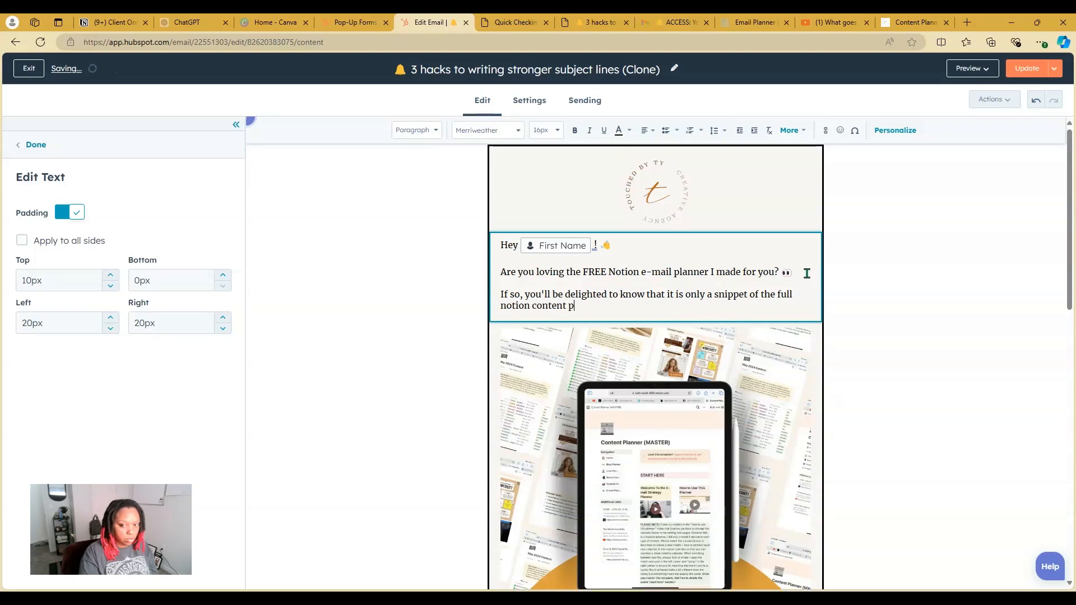
text(lanner I created for cr)
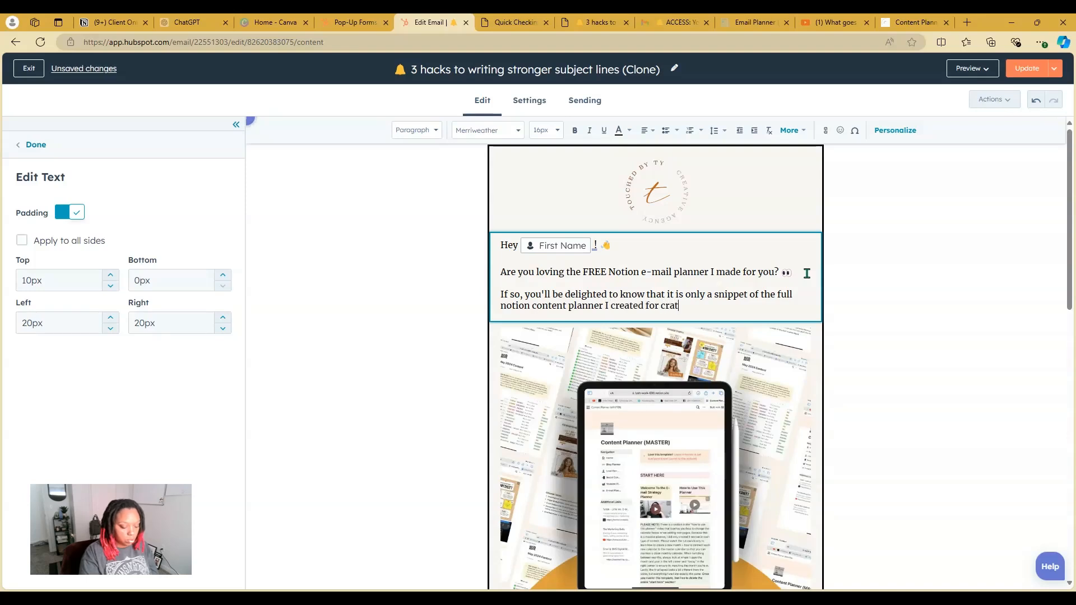
text(eatives and small busi)
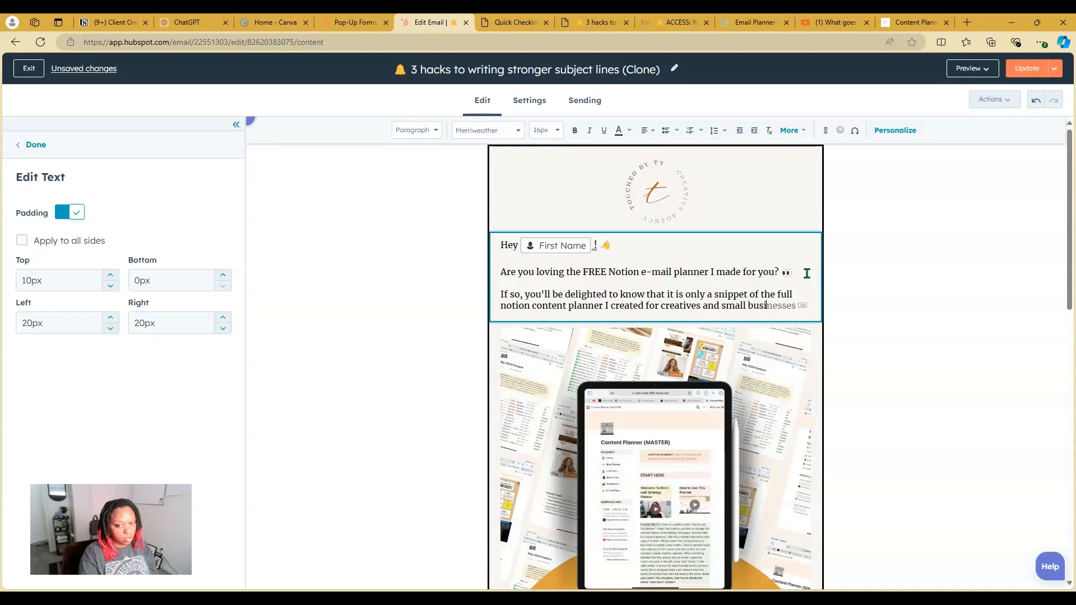
text(ness owners just like yo)
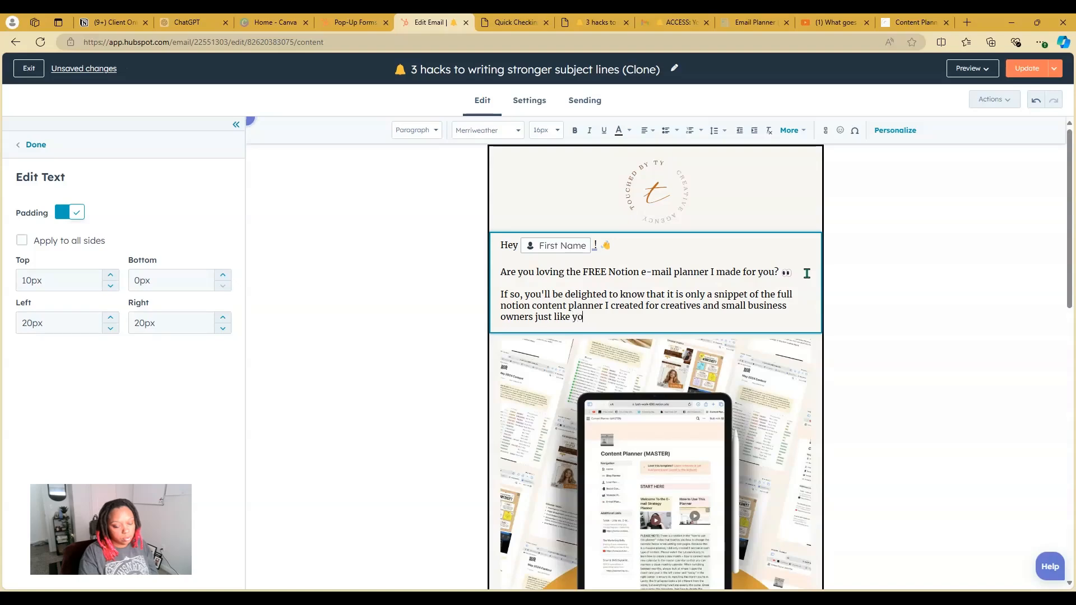
text(u!)
click(902, 364)
scroll(964, 376, down, 5)
scroll(975, 378, down, 2)
scroll(975, 378, up, 4)
scroll(974, 380, up, 2)
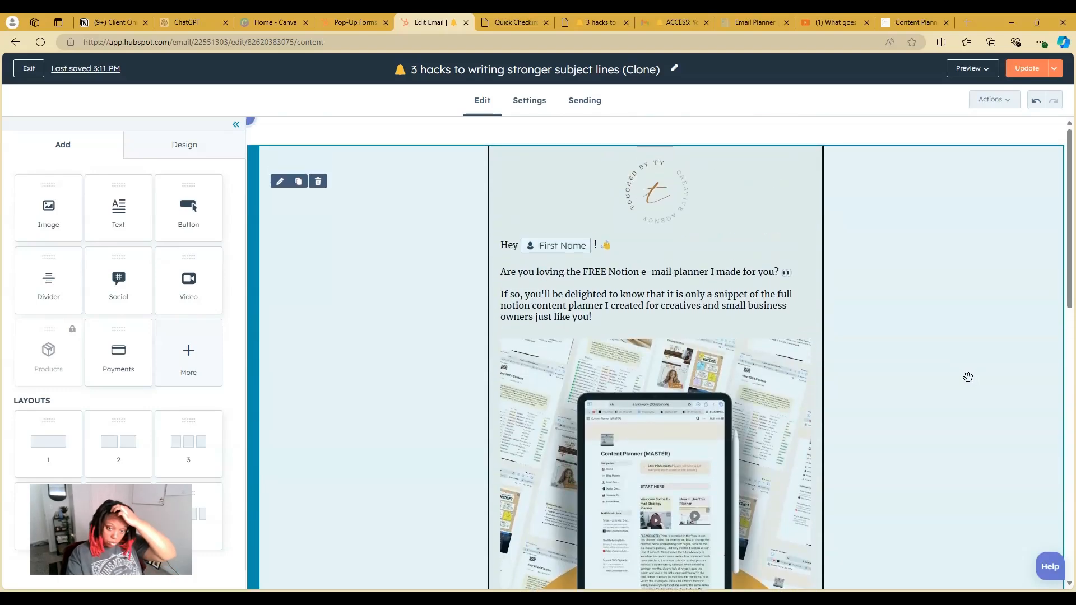
- Add a paragraph on managing e-mail campaigns, social media, YouTube content, blog posts and more
click(642, 320)
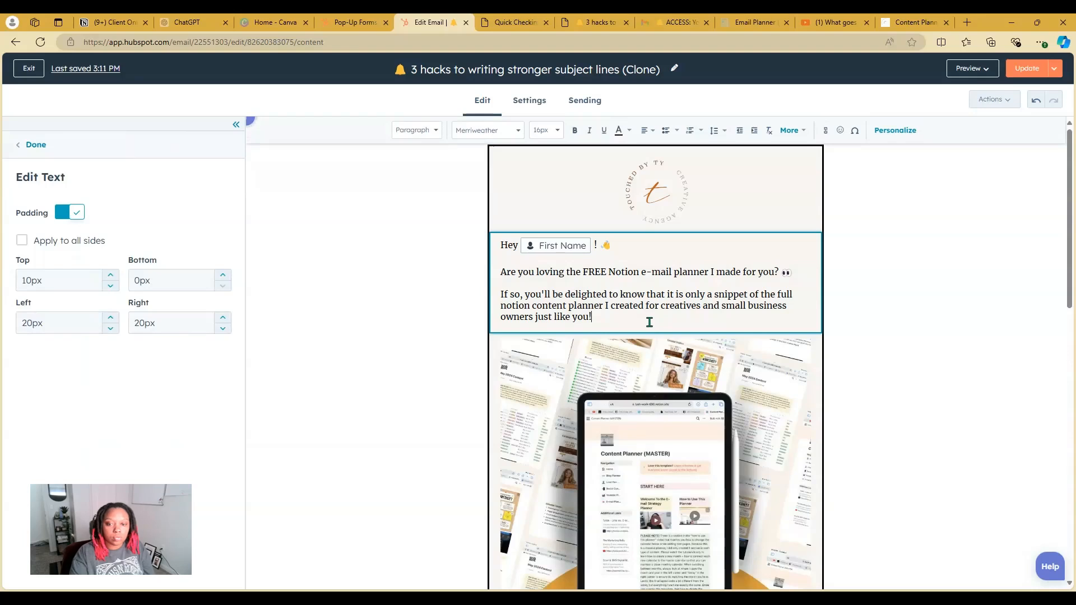
key(Return)
key(Return)
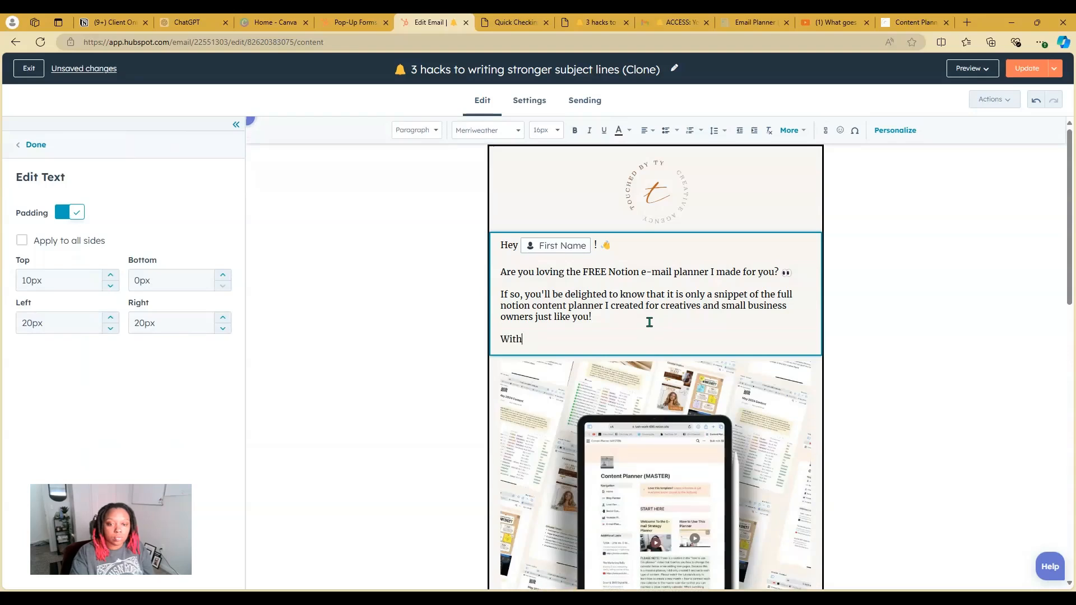
text(With this planner, )
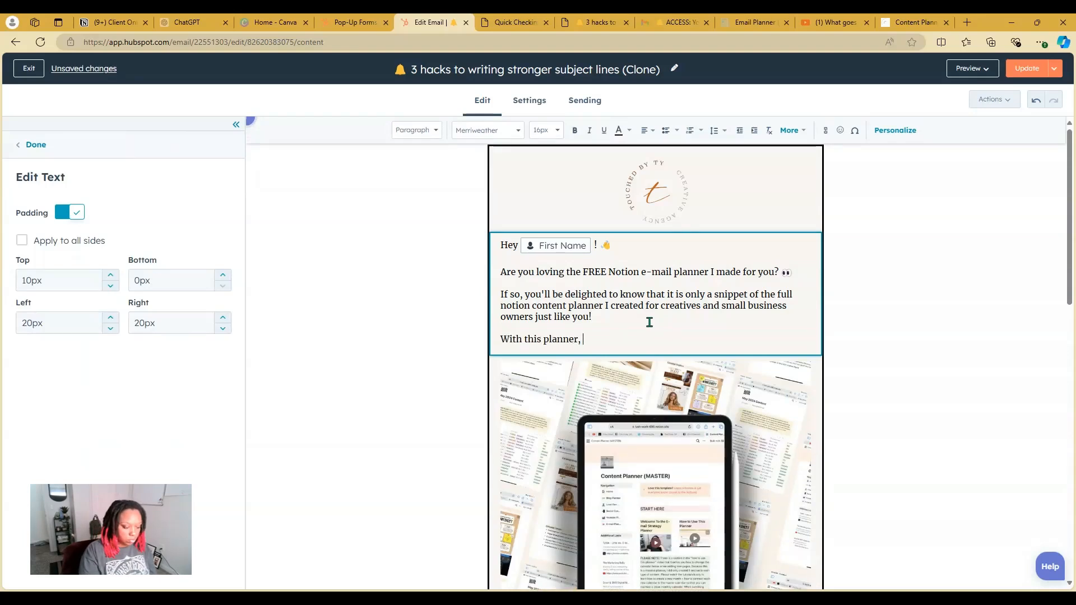
text(you can manager)
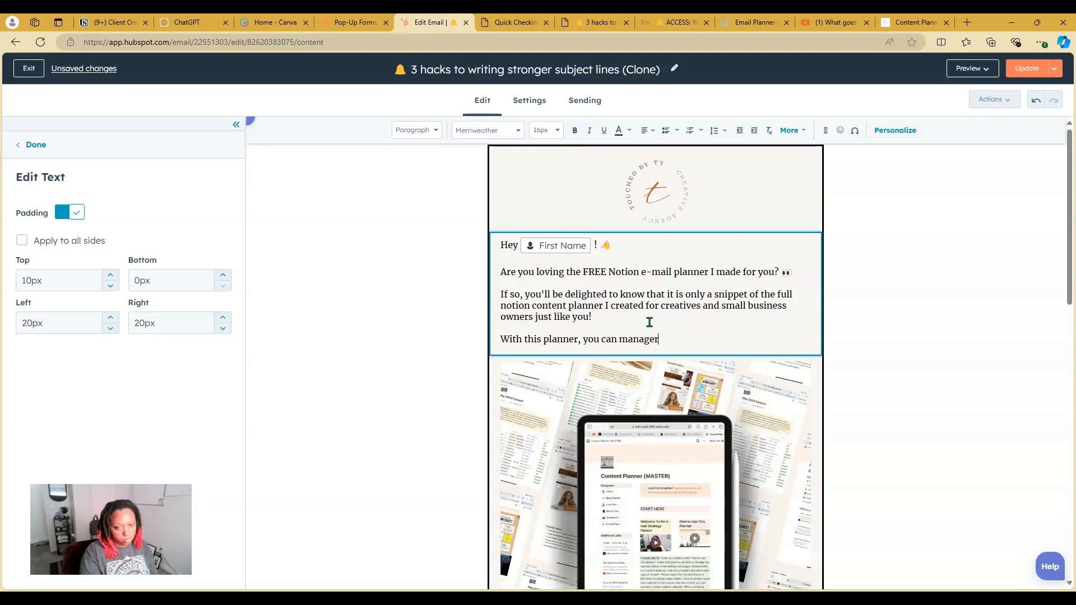
key(BackSpace)
text(and plan)
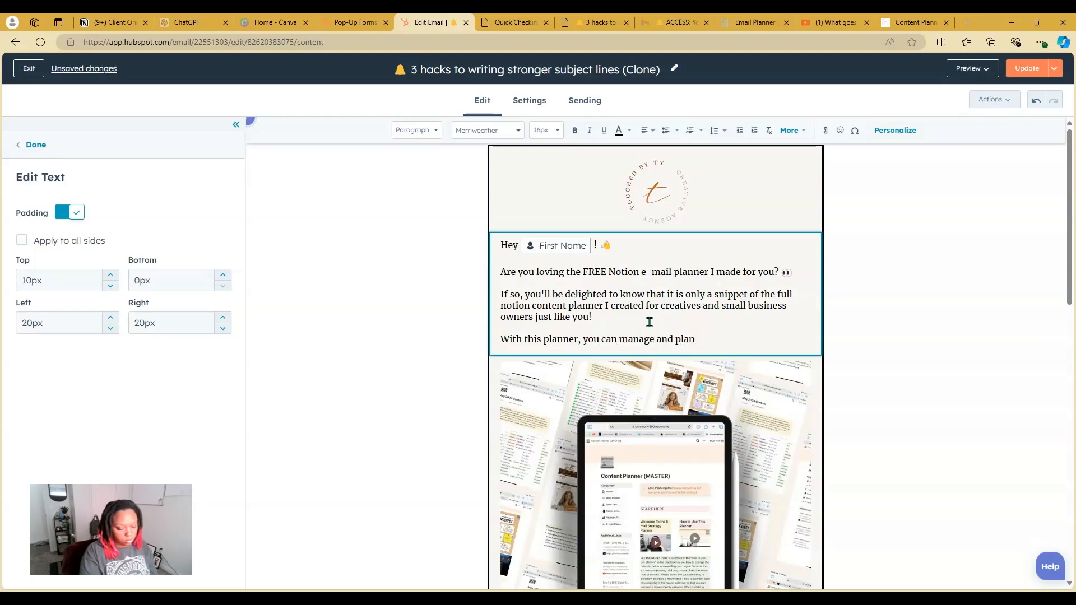
text( e-mail campaig)
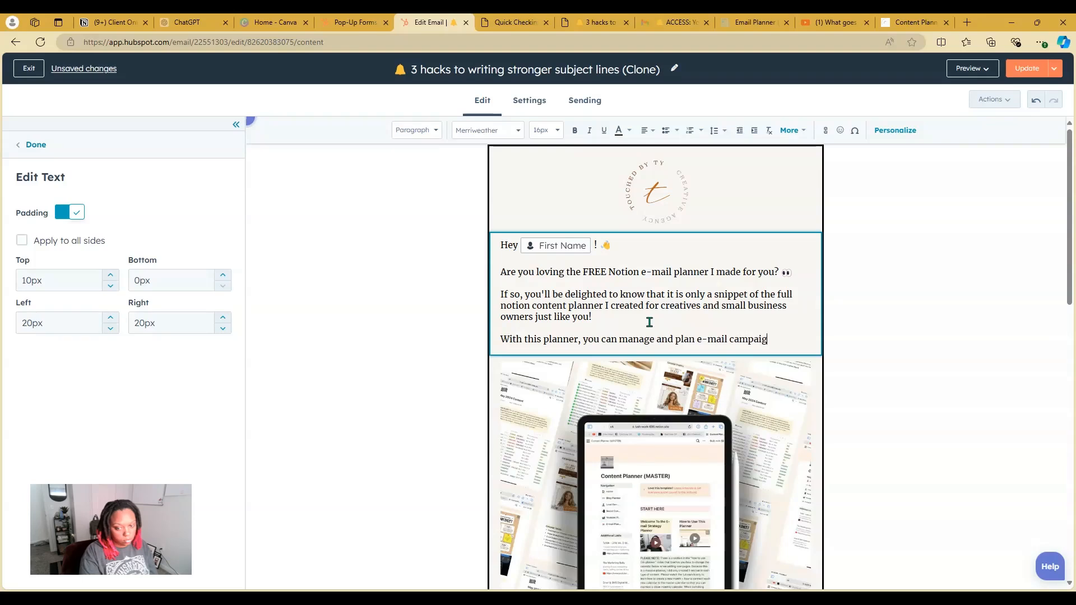
text(ns, social medi)
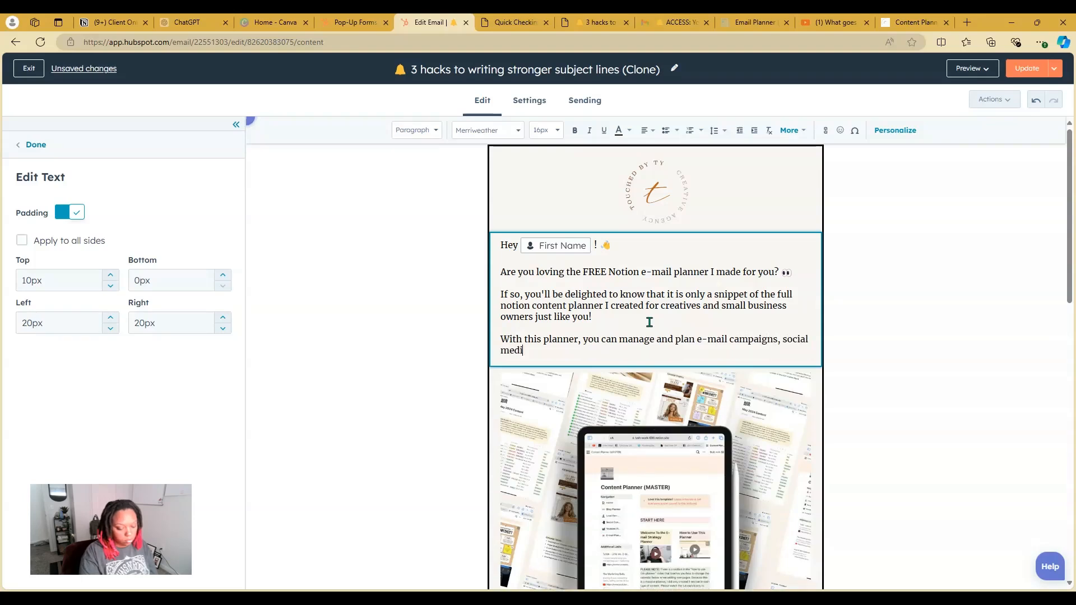
text(a content, youtube content, )
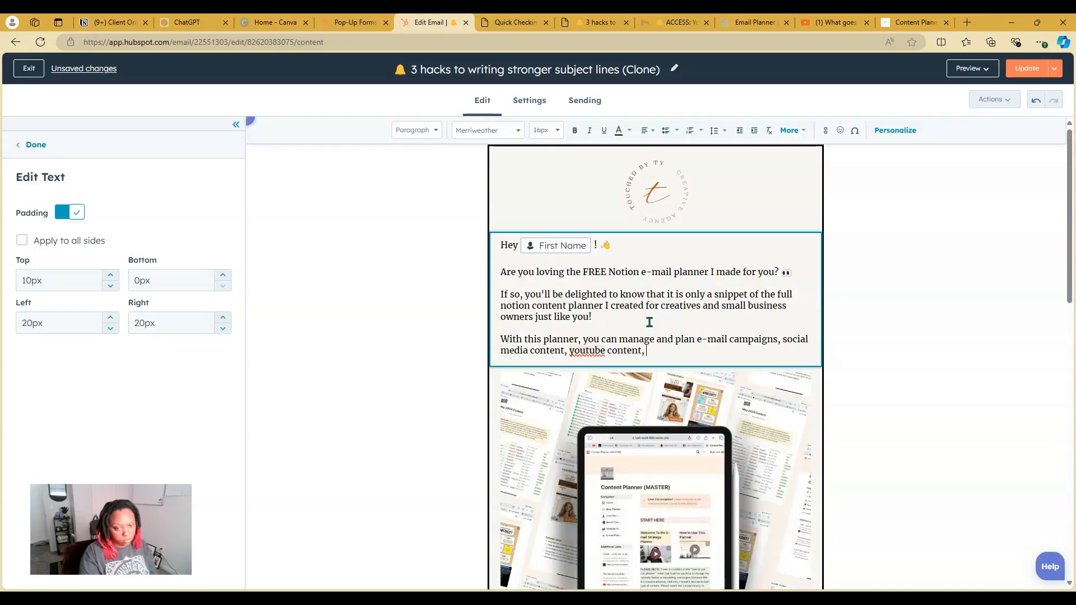
text(product launches,)
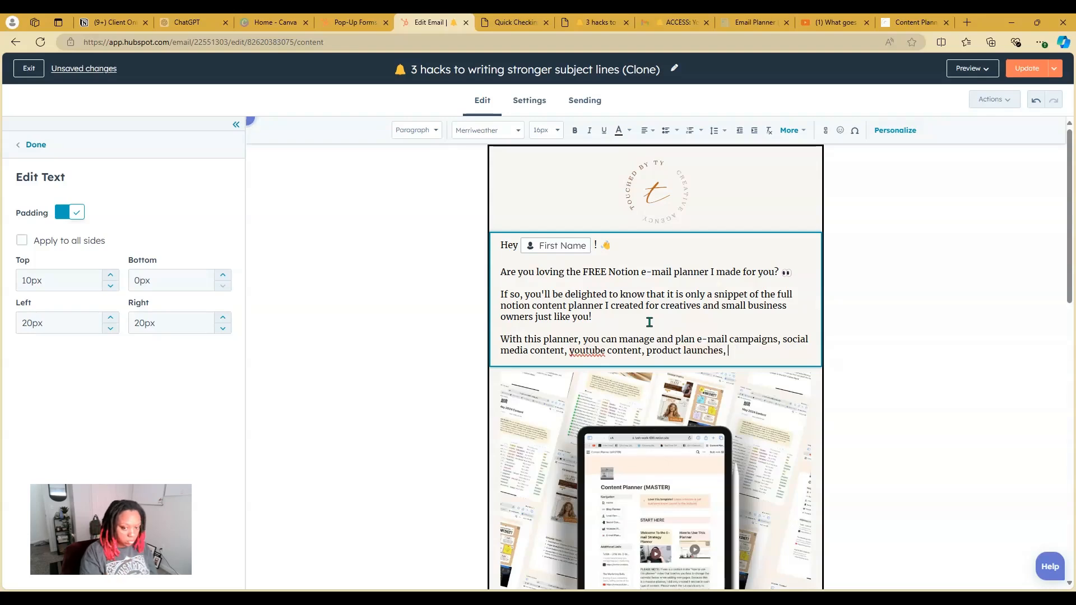
text(ts and more!)
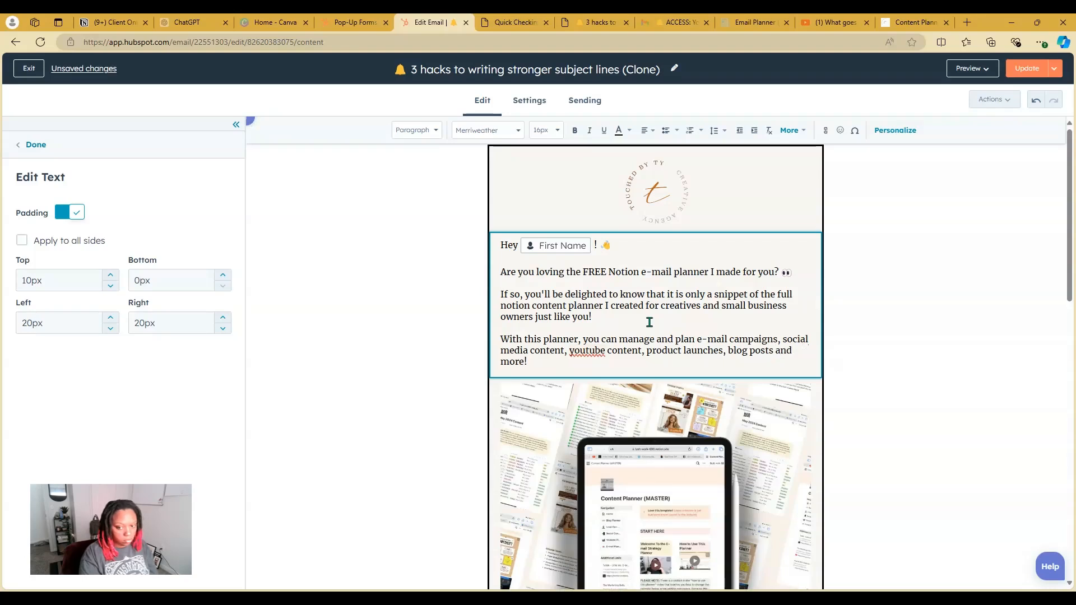
double_click(577, 350)
text(YouTube)
click(594, 292)
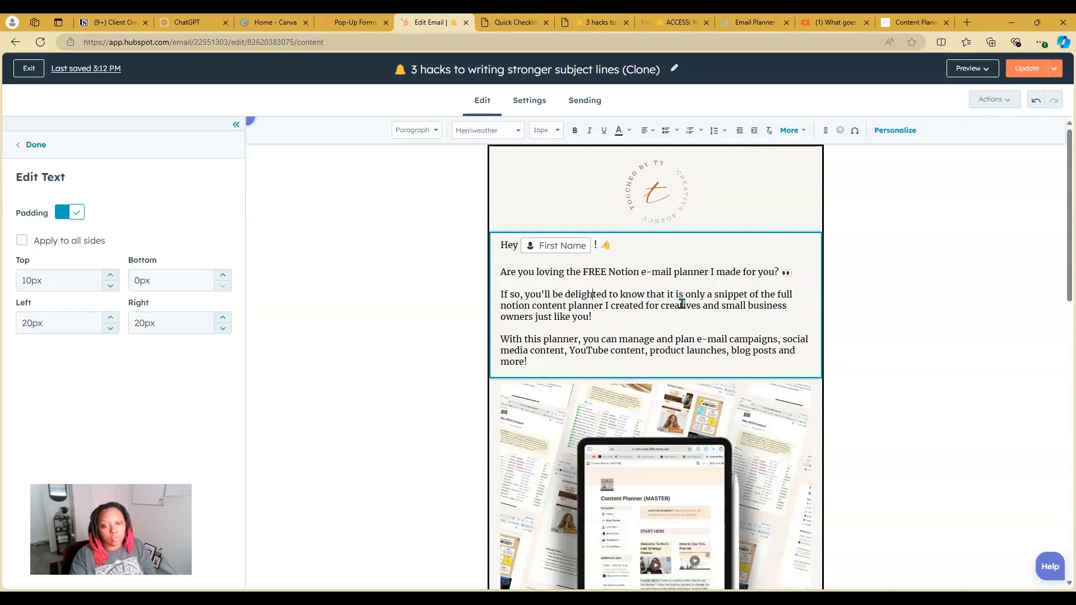
- Link the phrase 'full notion content planner' to the pasted planner web address
drag(779, 294, 603, 306)
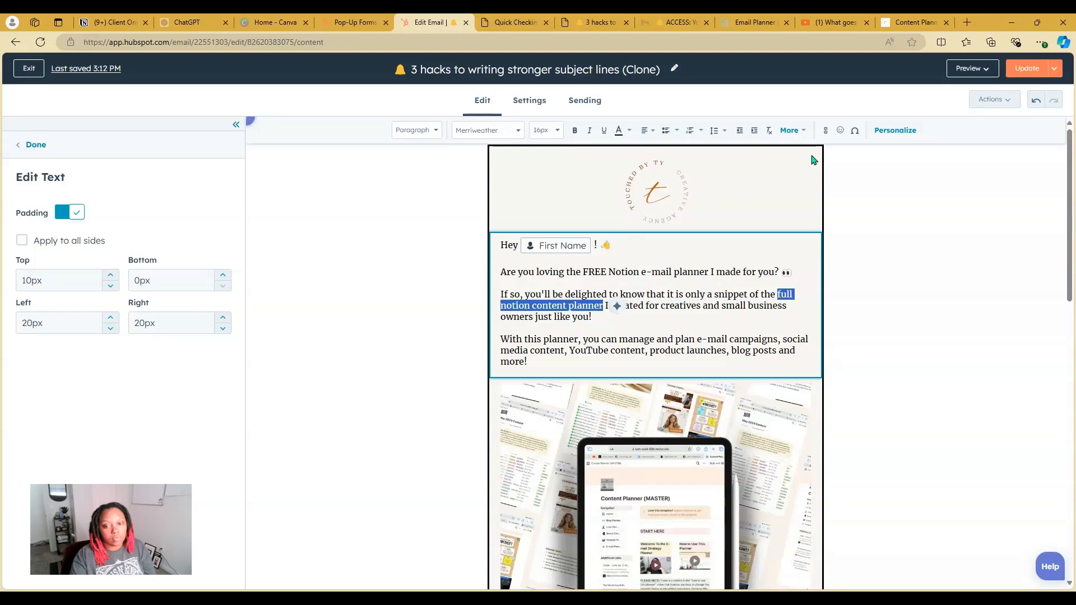
click(826, 131)
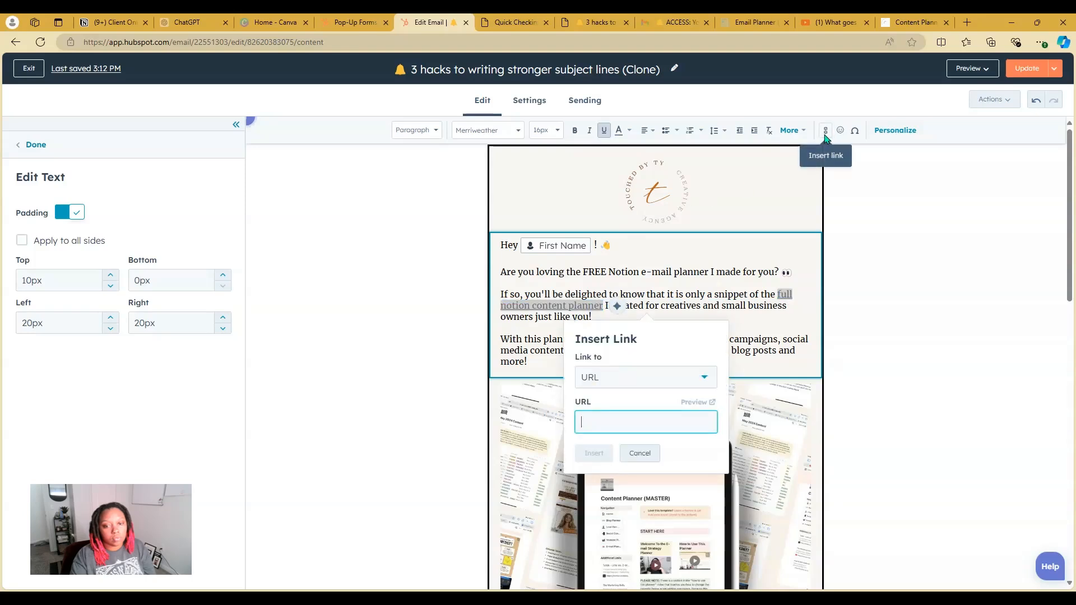
key(ctrl+v)
click(594, 452)
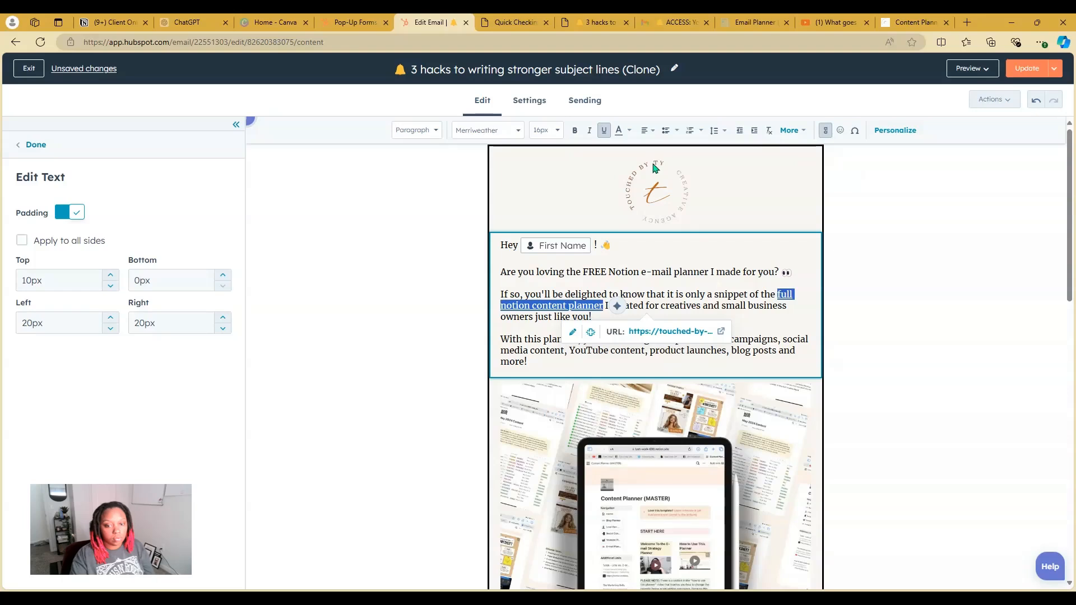
- Make the linked 'full notion content planner' phrase brown and bold
click(619, 130)
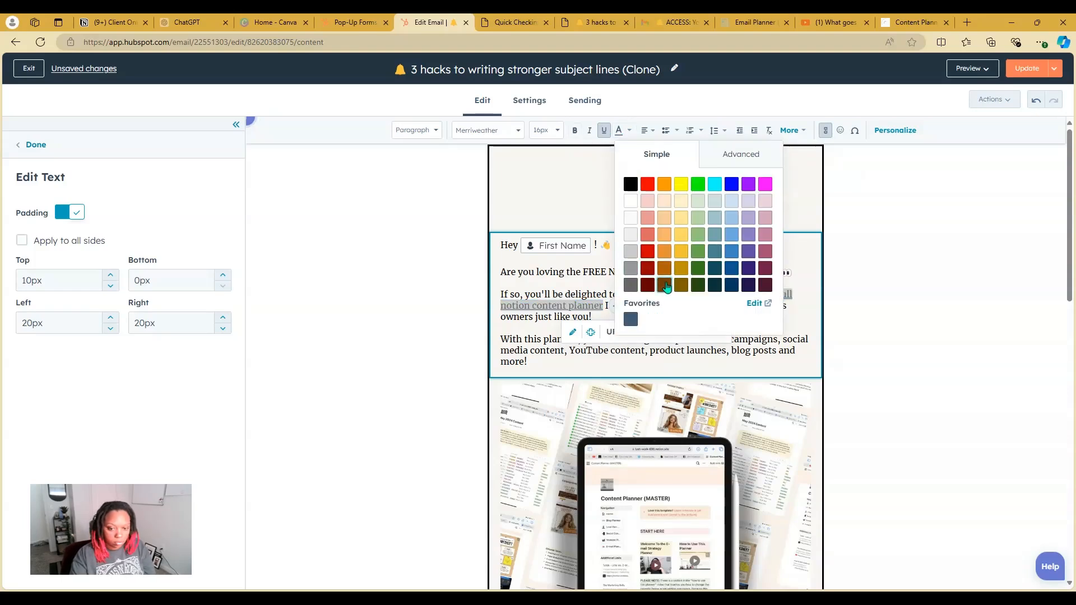
click(665, 287)
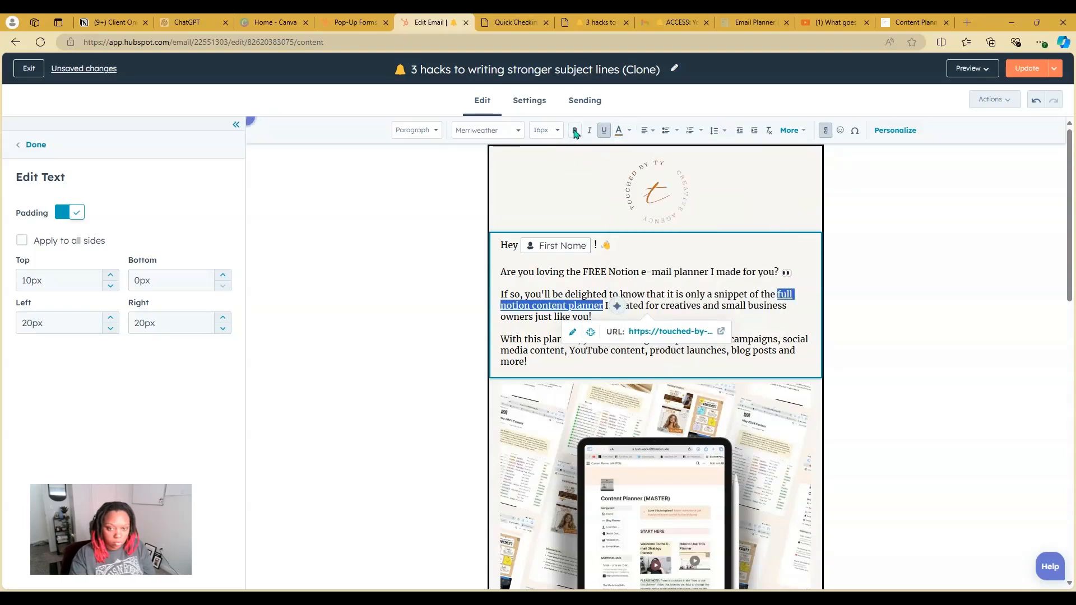
click(937, 338)
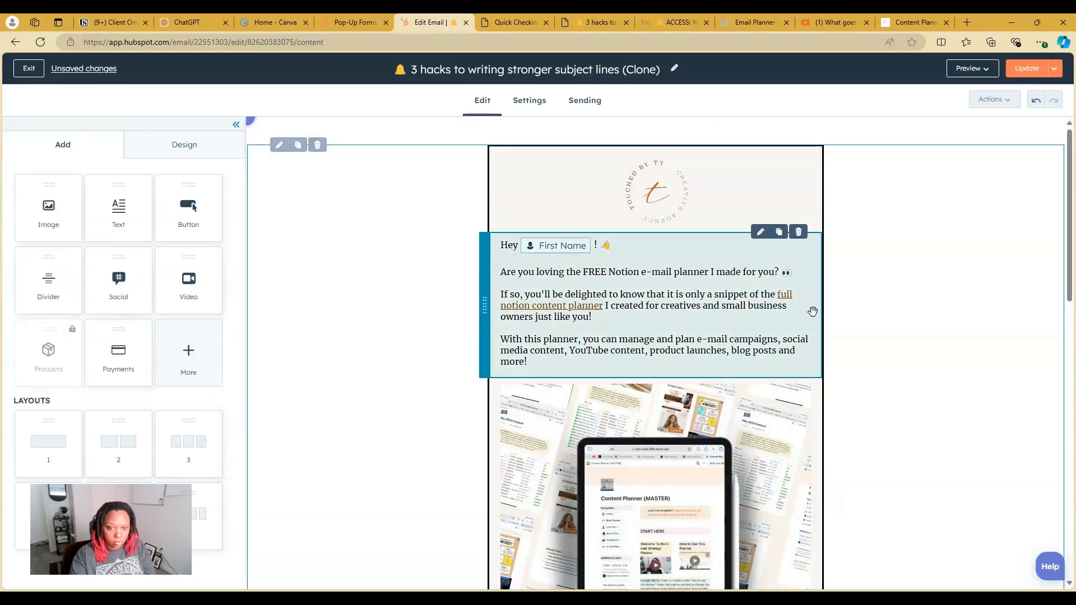
click(780, 293)
drag(780, 294, 604, 305)
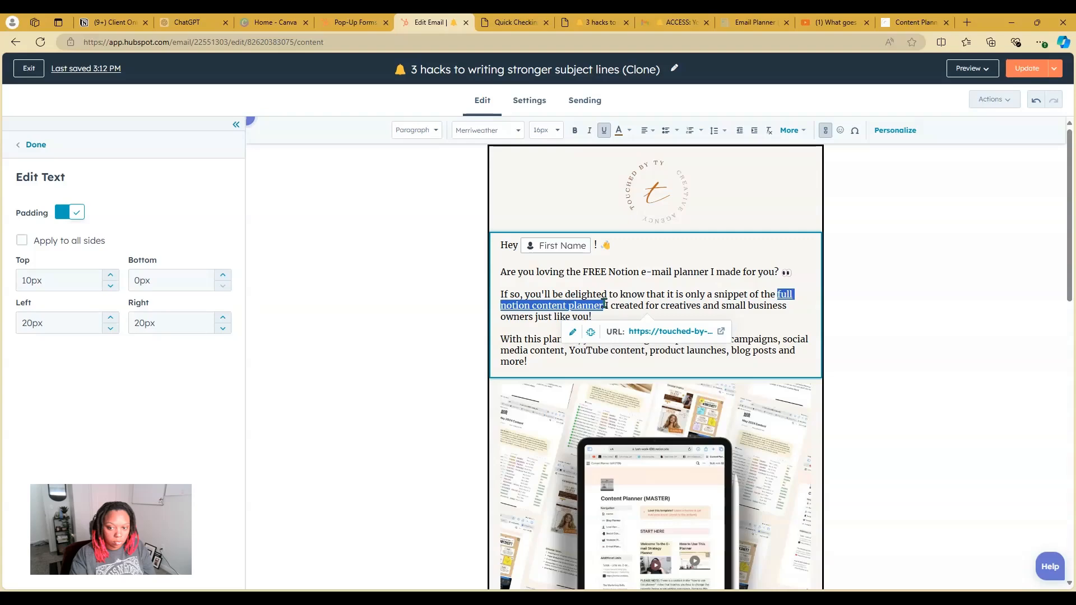
click(574, 131)
click(697, 271)
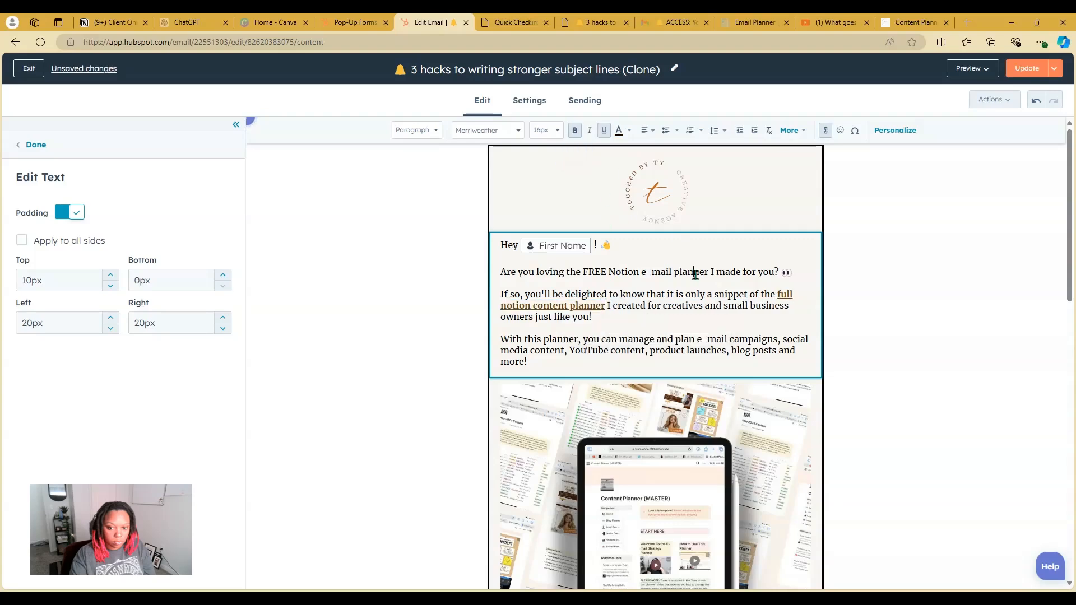
- Insert the money-mouth emoji at the end of 'owners just like you!'
click(951, 342)
scroll(731, 298, down, 1)
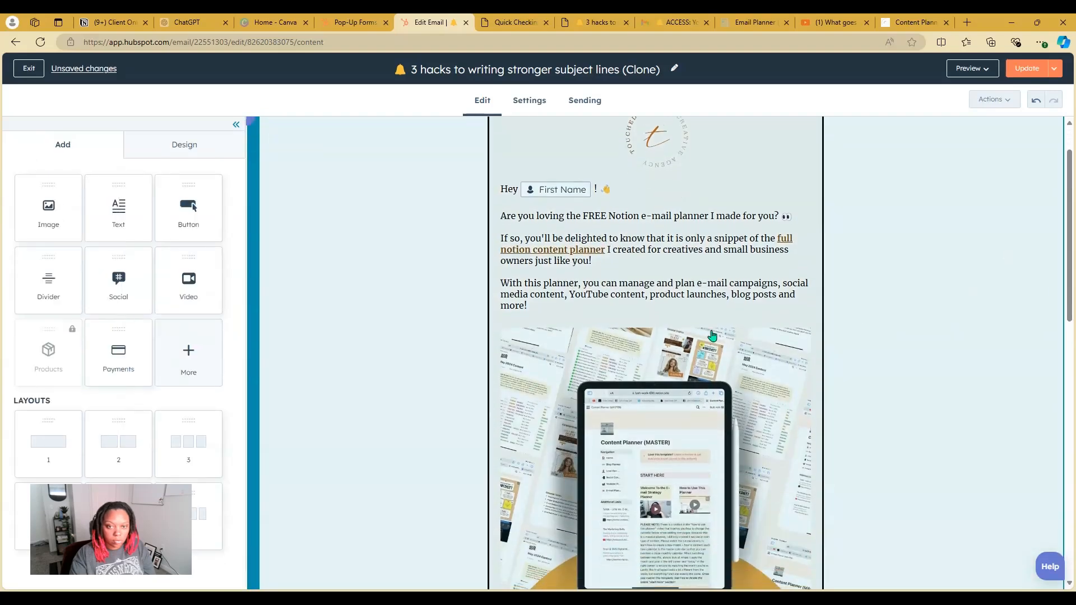
click(615, 261)
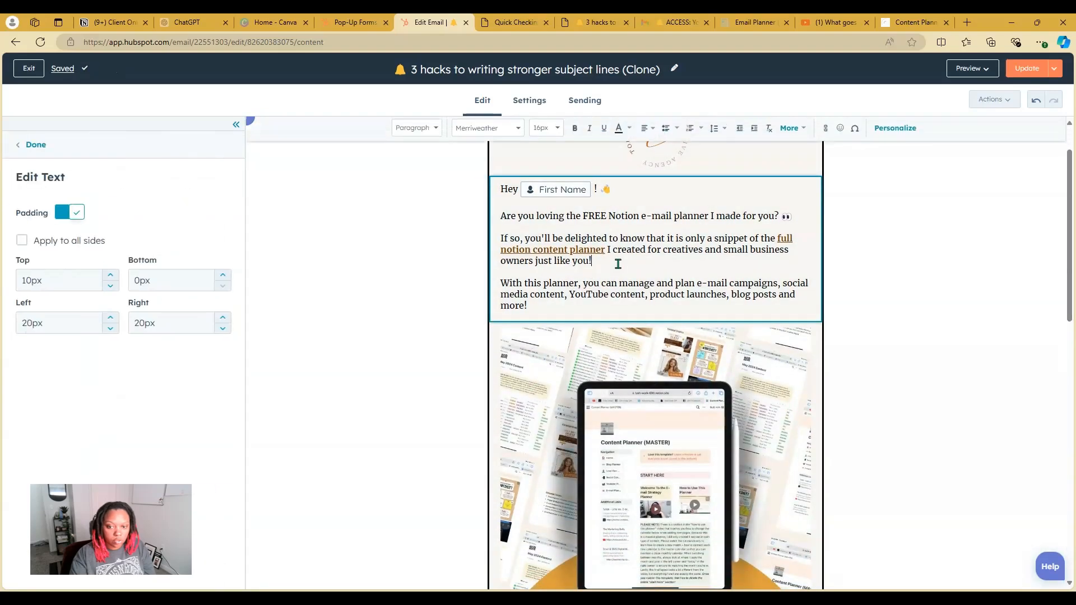
click(839, 130)
scroll(645, 418, down, 3)
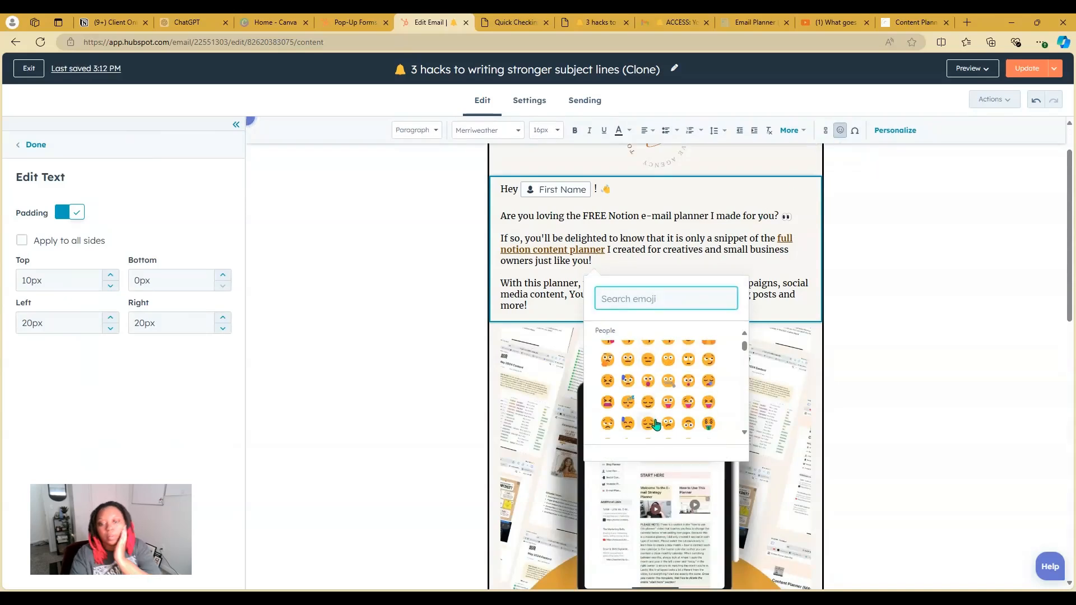
scroll(695, 409, down, 1)
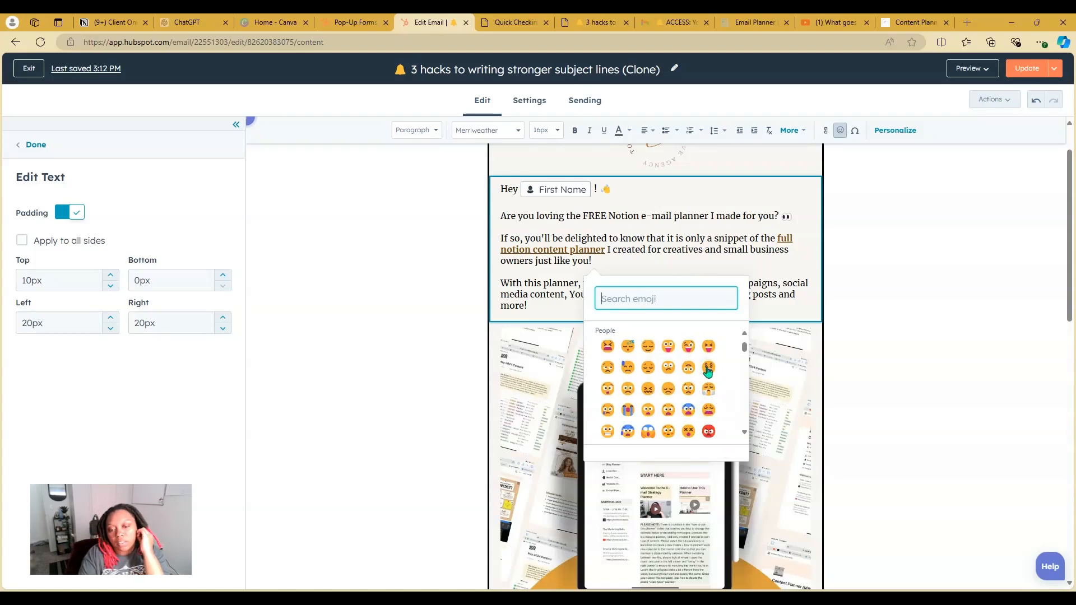
click(708, 367)
click(915, 258)
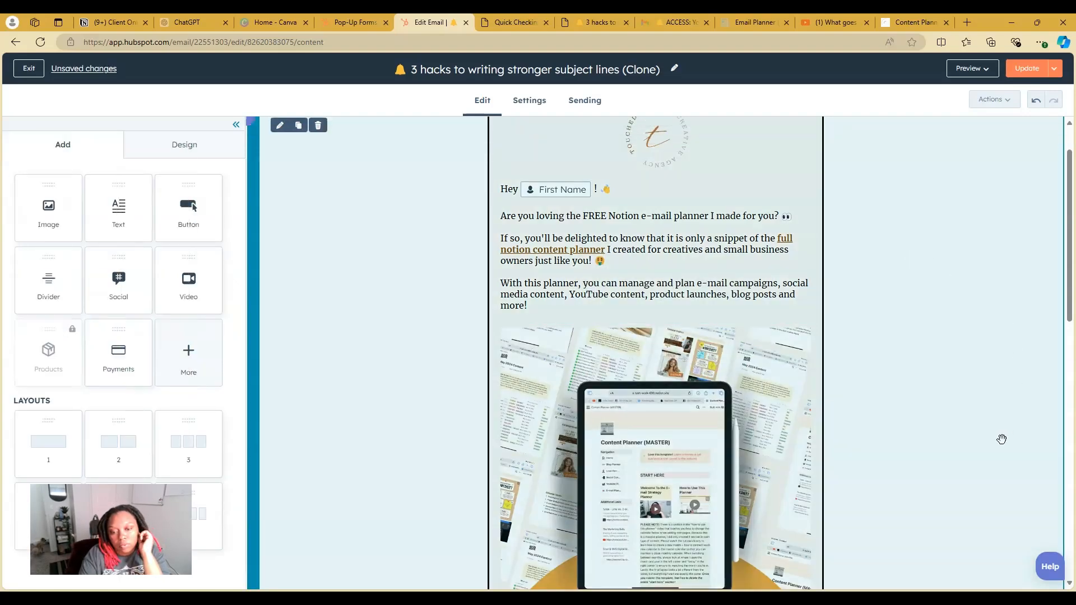
scroll(1002, 437, down, 8)
- Replace the intro text with the tutorial-videos sentence and a paragraph on integrating with the free planner
scroll(969, 428, down, 2)
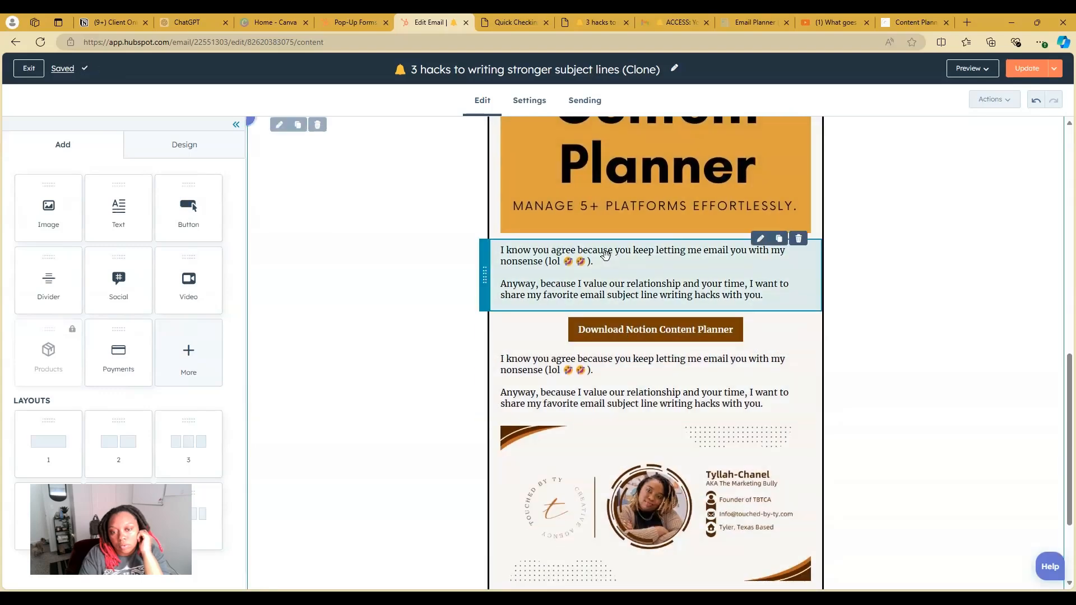
click(613, 259)
drag(781, 290, 497, 258)
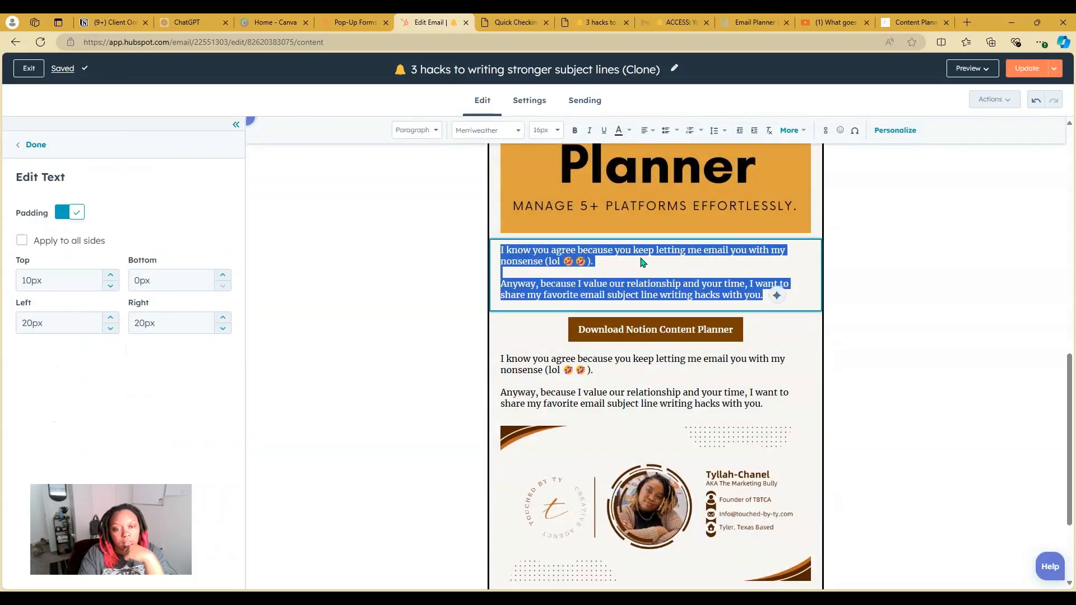
text(Th)
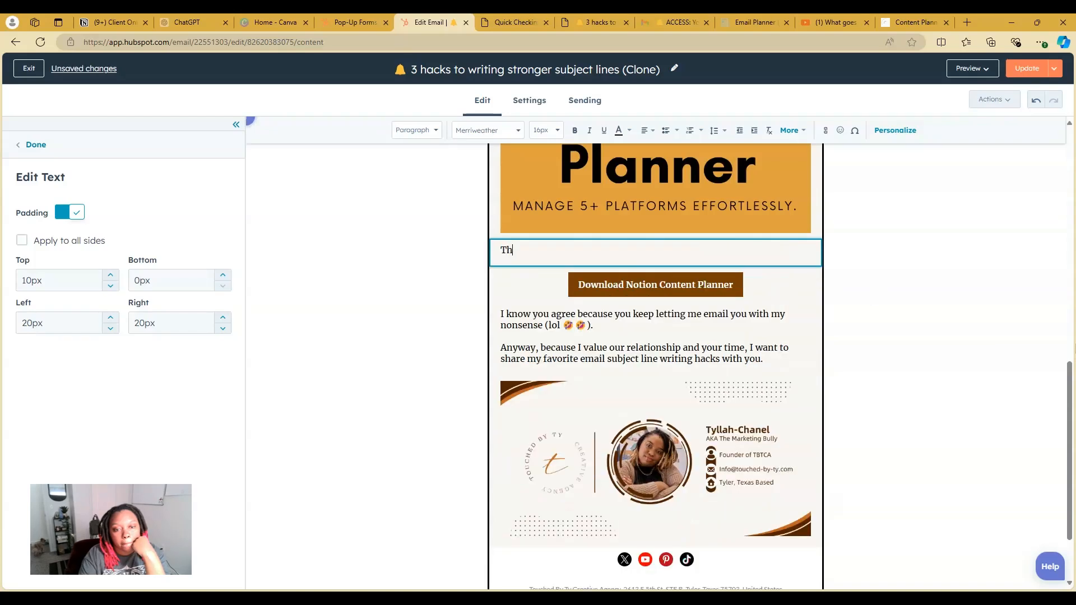
text(ere are more tutorial videos and tools in this)
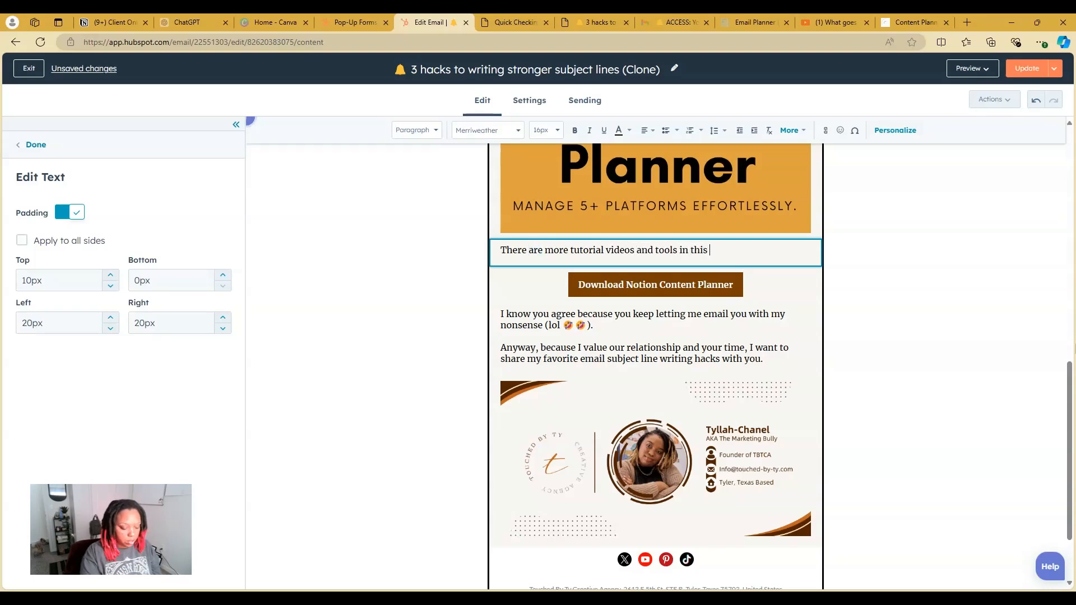
text( planner to make using)
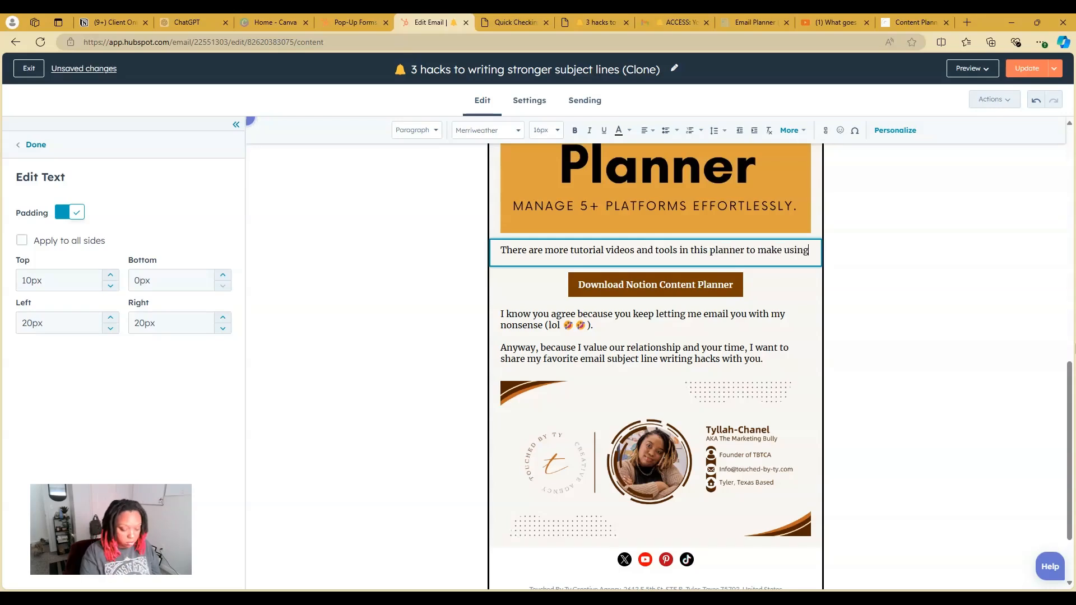
text( it a breeze)
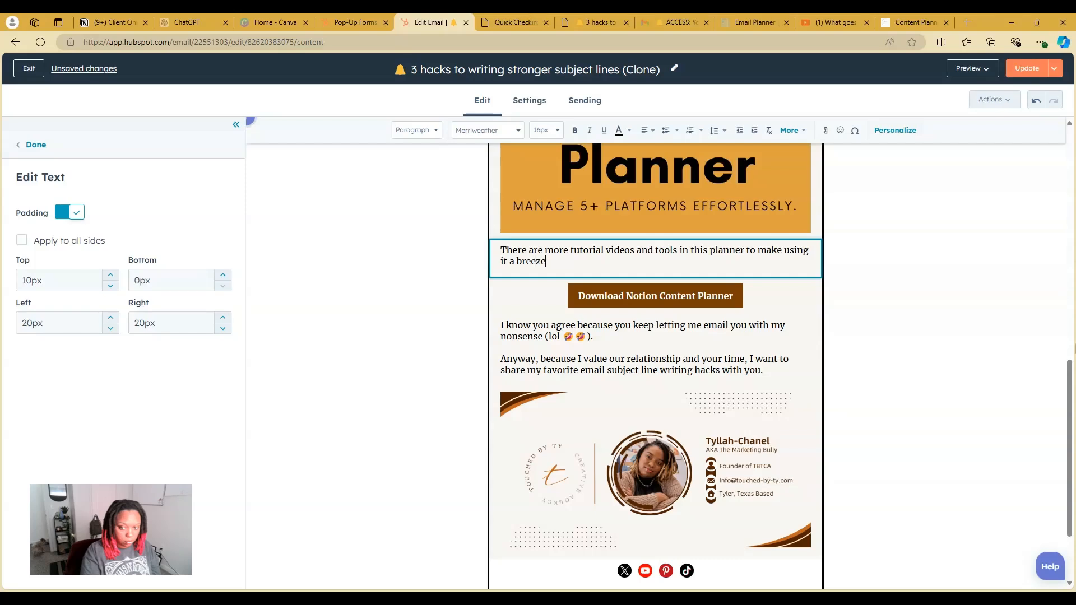
text(.)
key(Return)
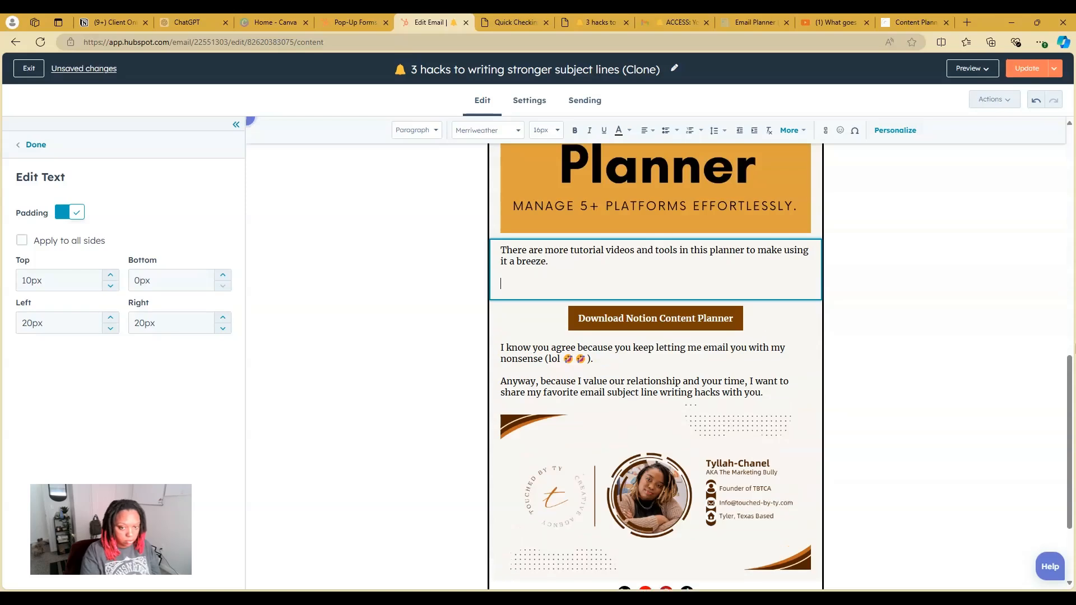
text(It can easily integrate with)
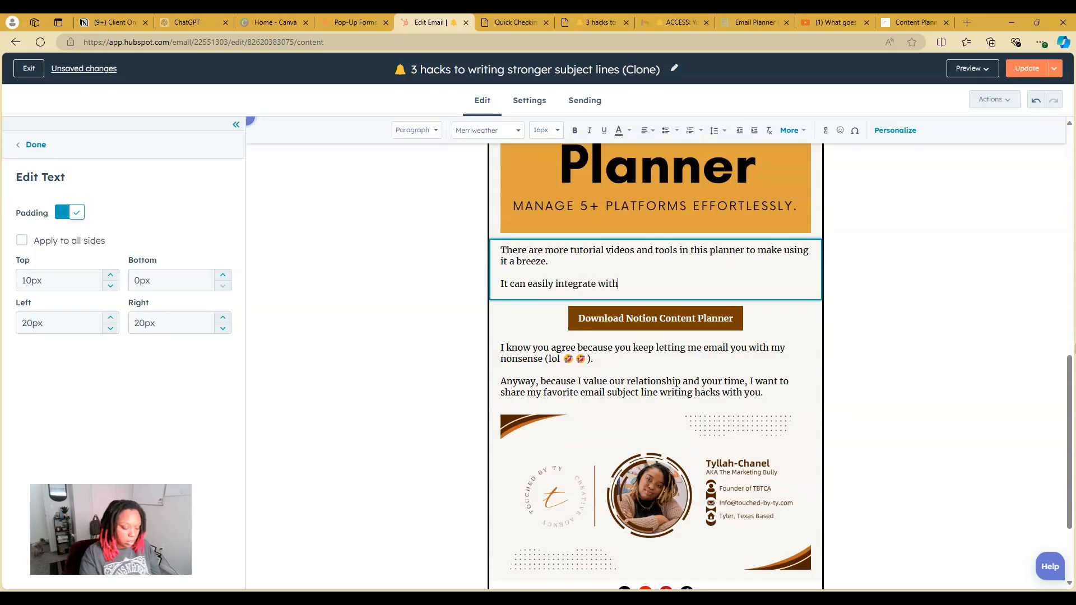
text( everything you)
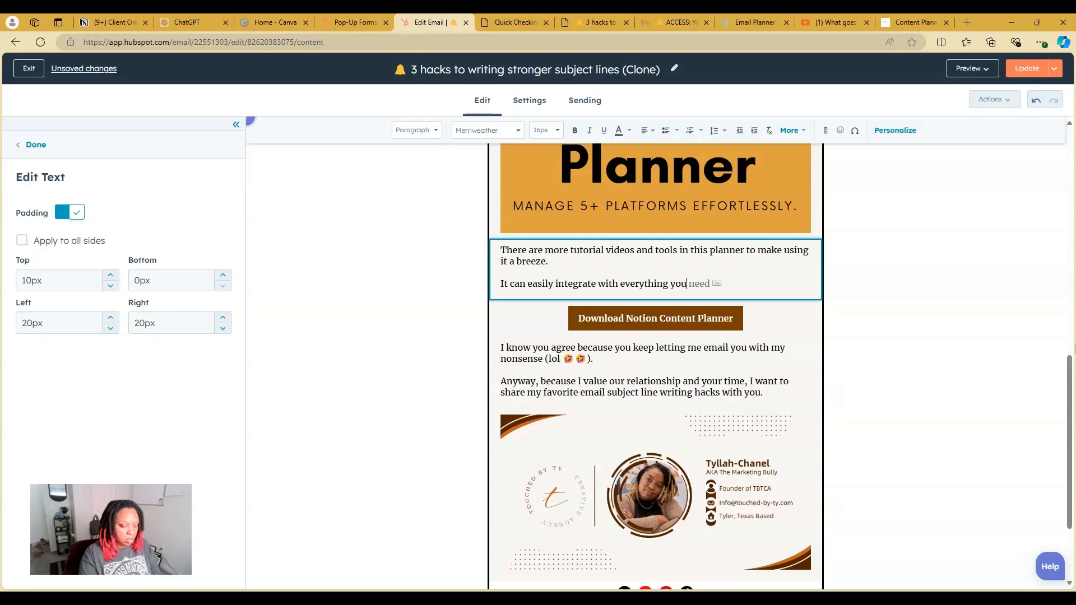
text('ve done in yo)
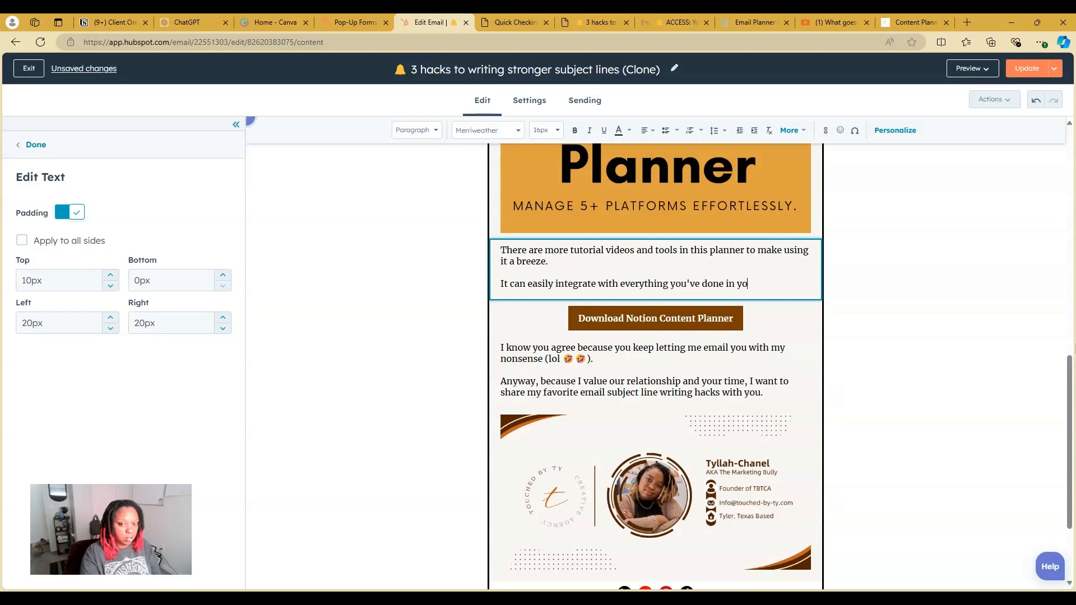
text(ur free email planner)
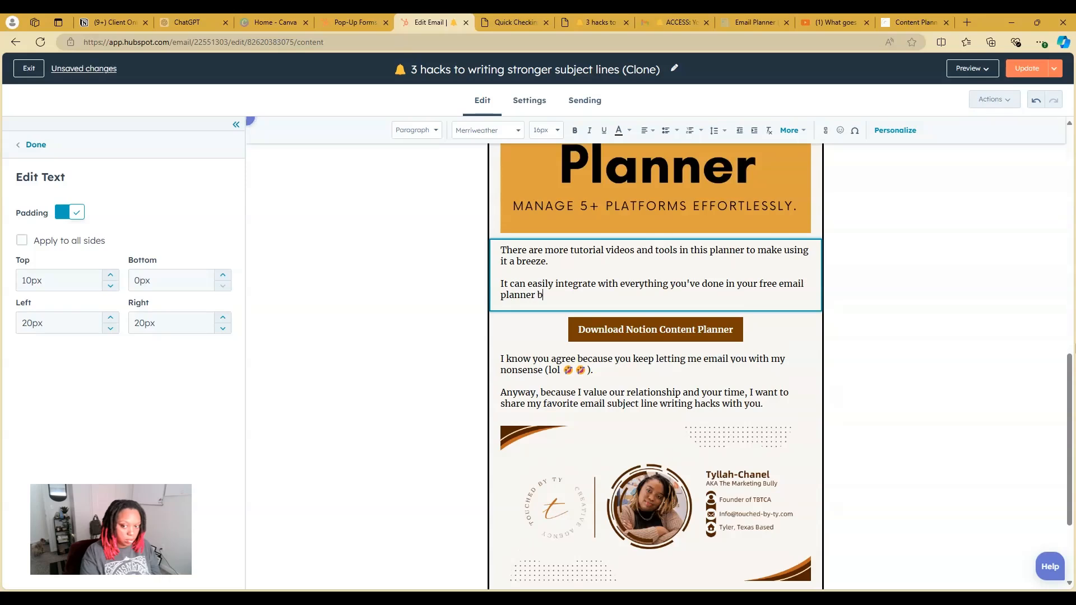
text( by copy and pasting it over)
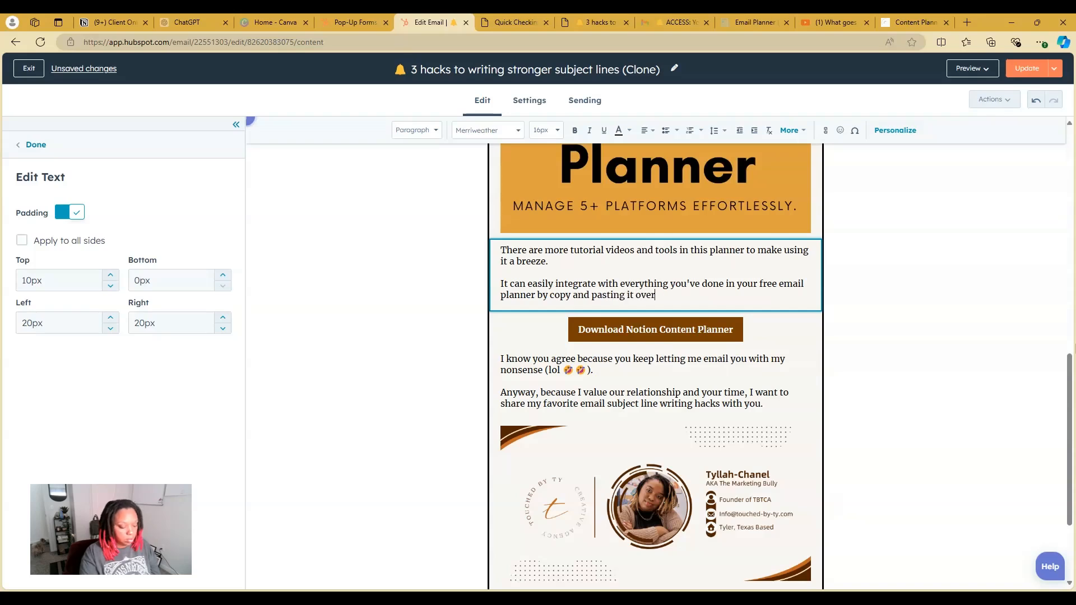
text(,)
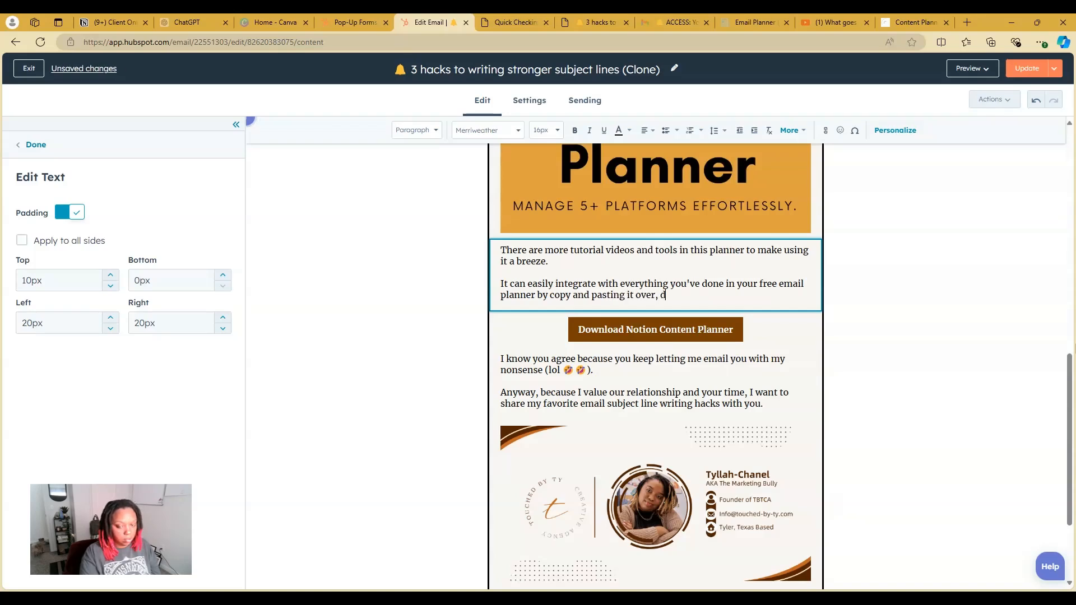
text( dragging it into the pla)
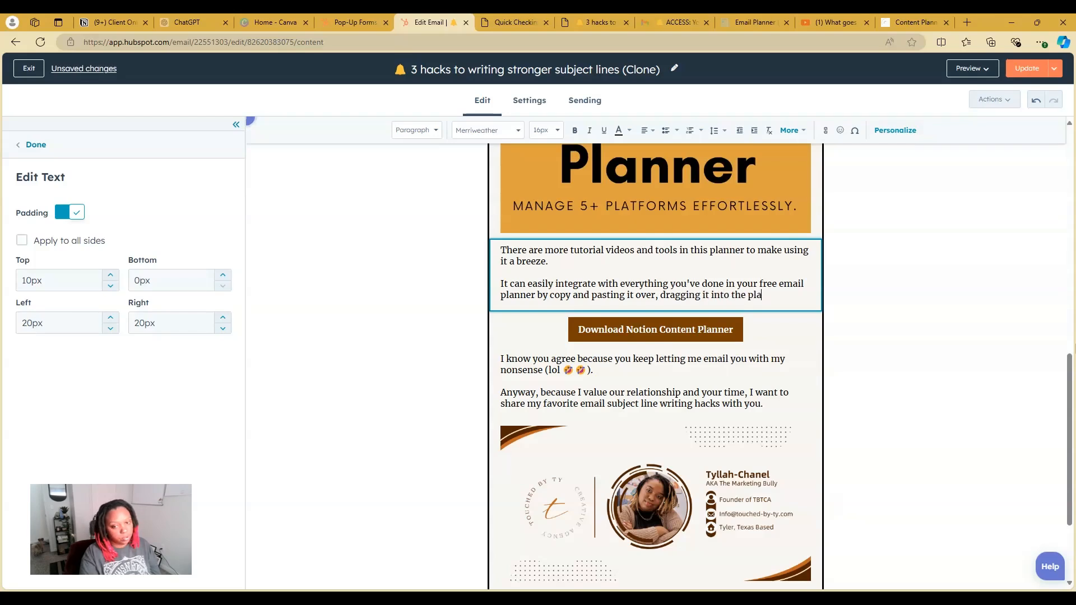
text(nner or lin)
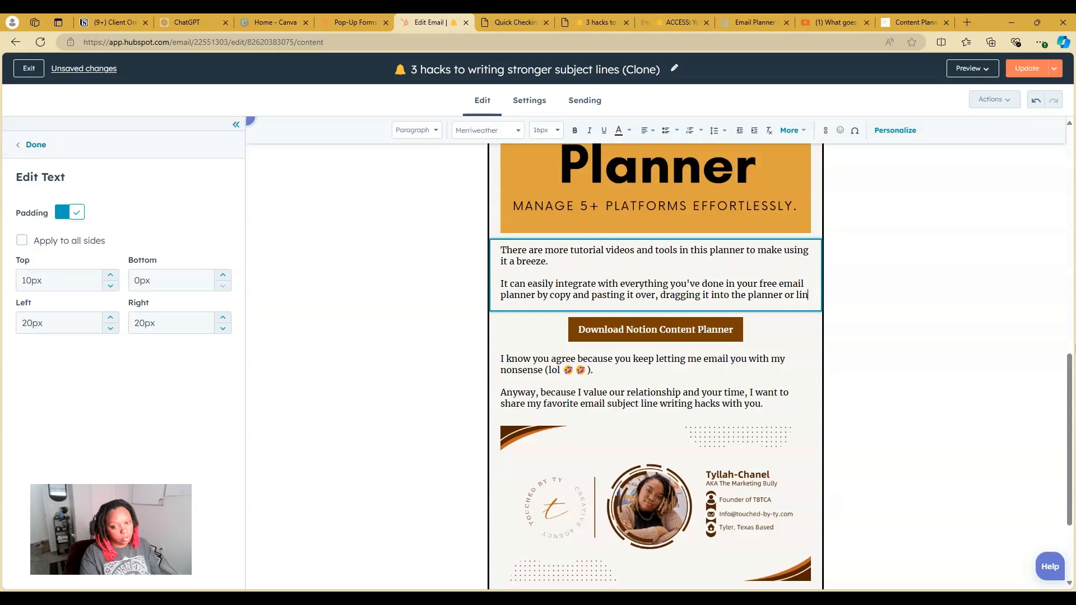
text(king them together with a button --- so what y)
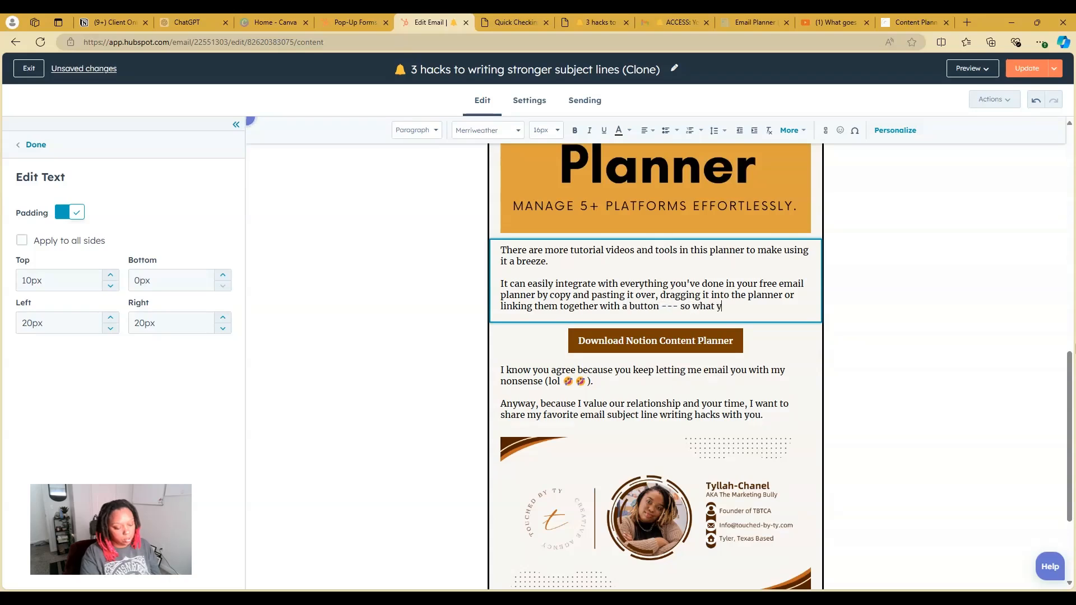
text(ou've done will N)
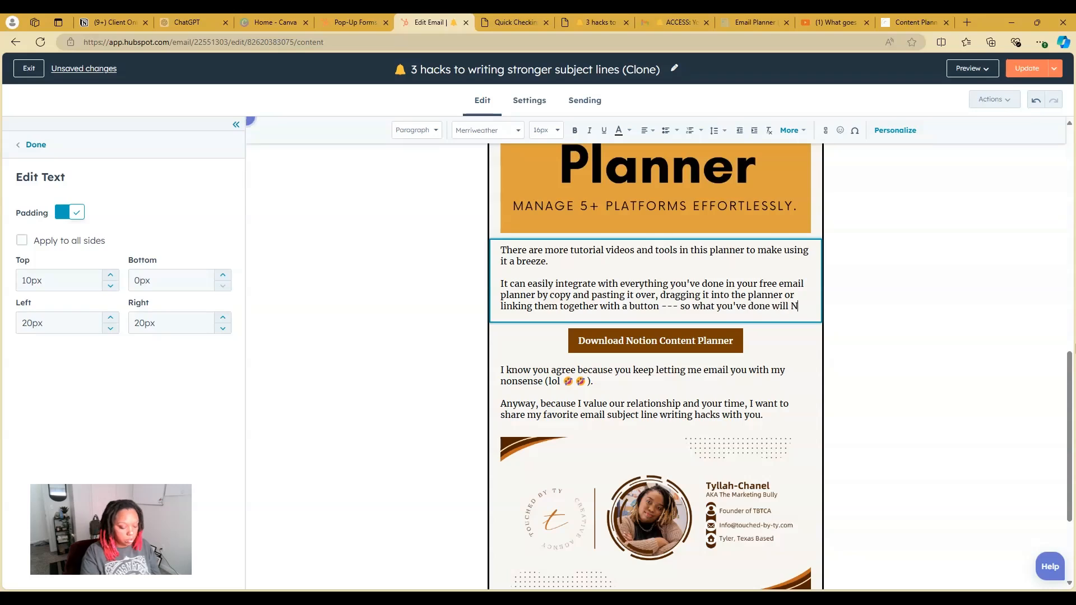
text(OT be)
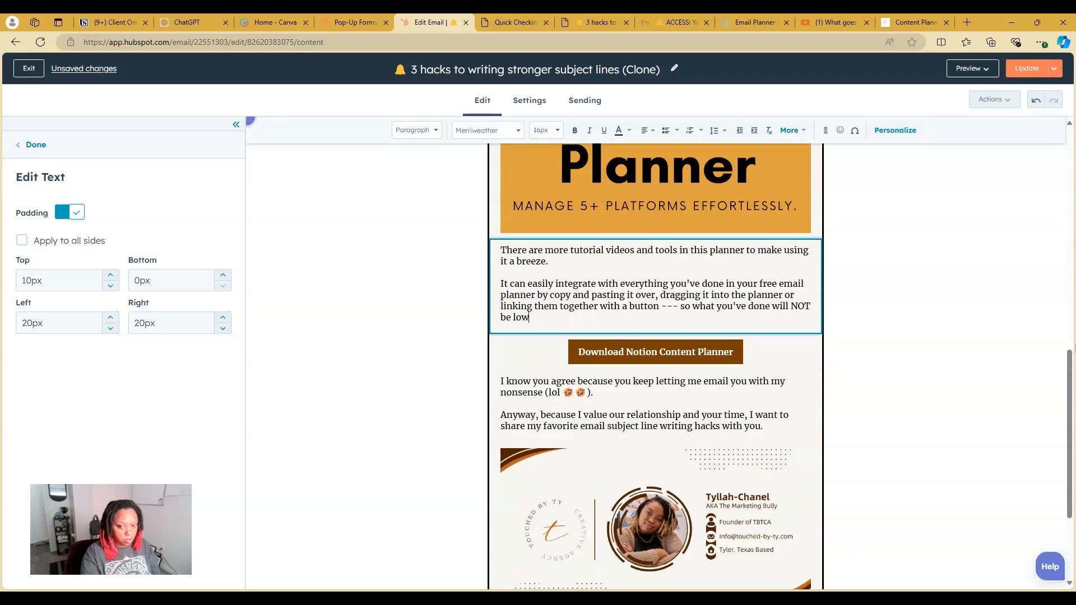
text( lost!)
- Make the closing 'NOT be lost!' phrase bold
drag(533, 317, 679, 307)
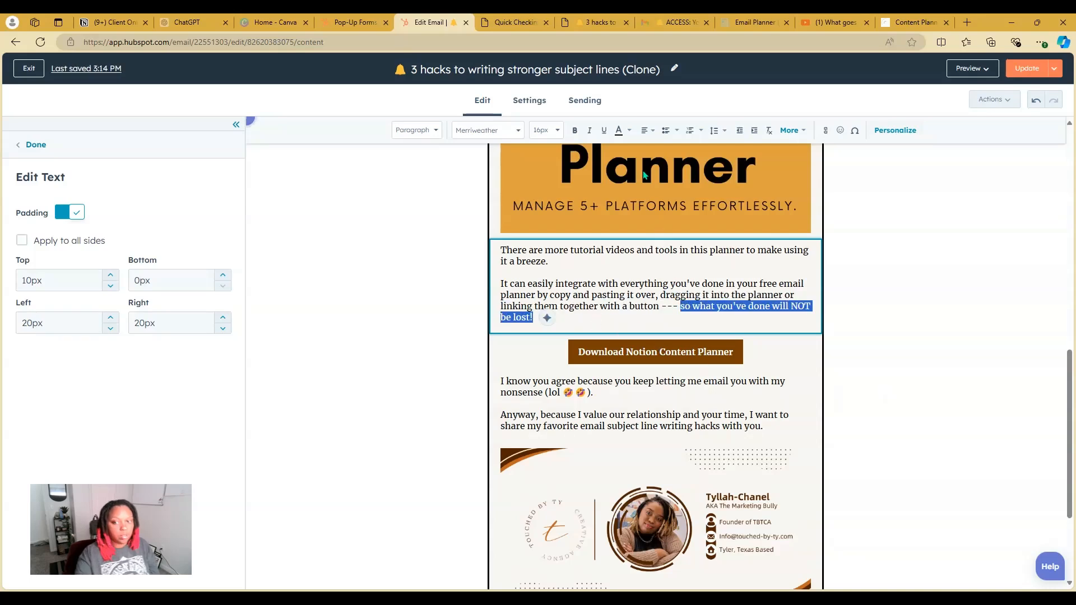
click(574, 130)
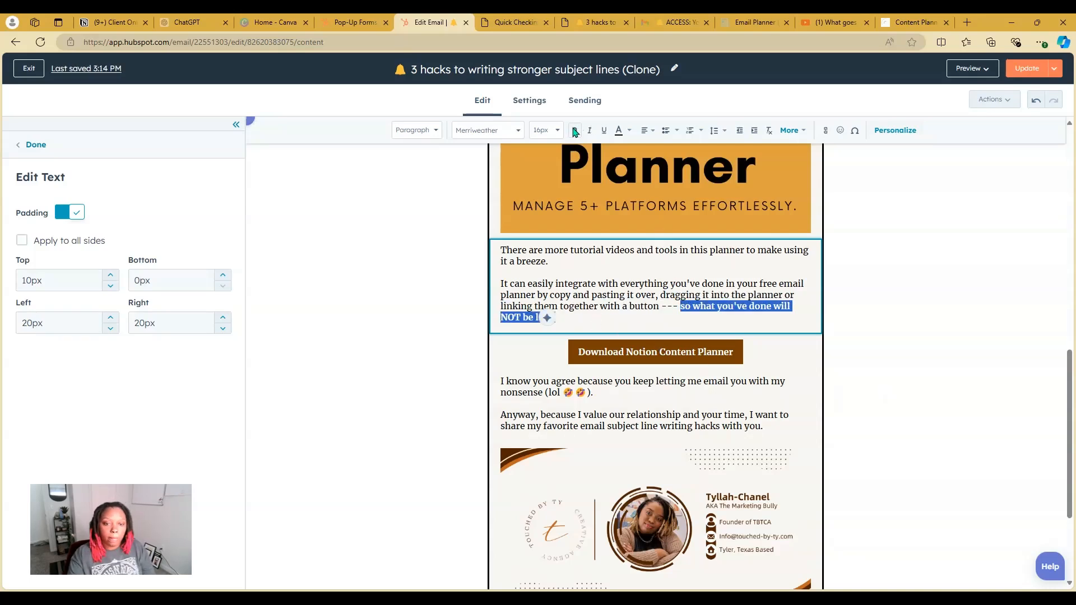
click(636, 284)
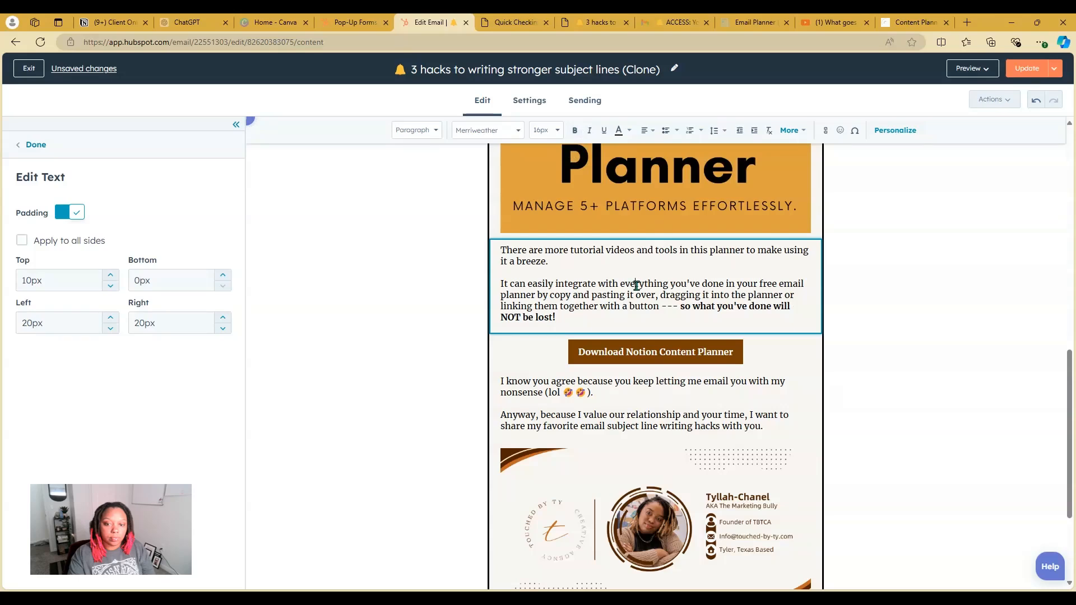
- Add a line inviting readers to download the full planner for a 6-figure content marketing strategy
click(611, 319)
key(Return)
key(Return)
text(D)
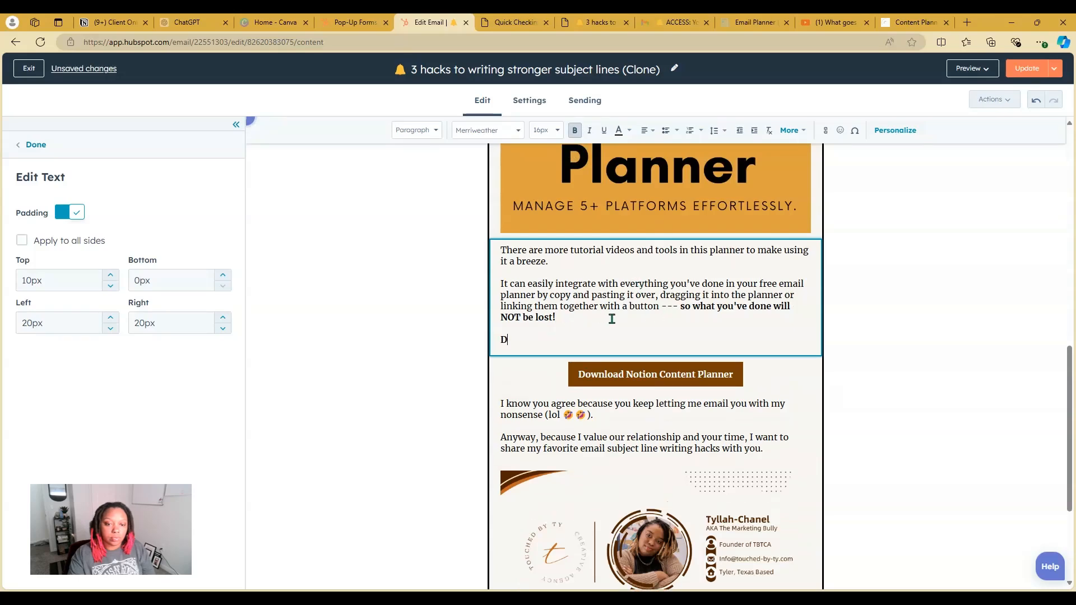
text(ownload t)
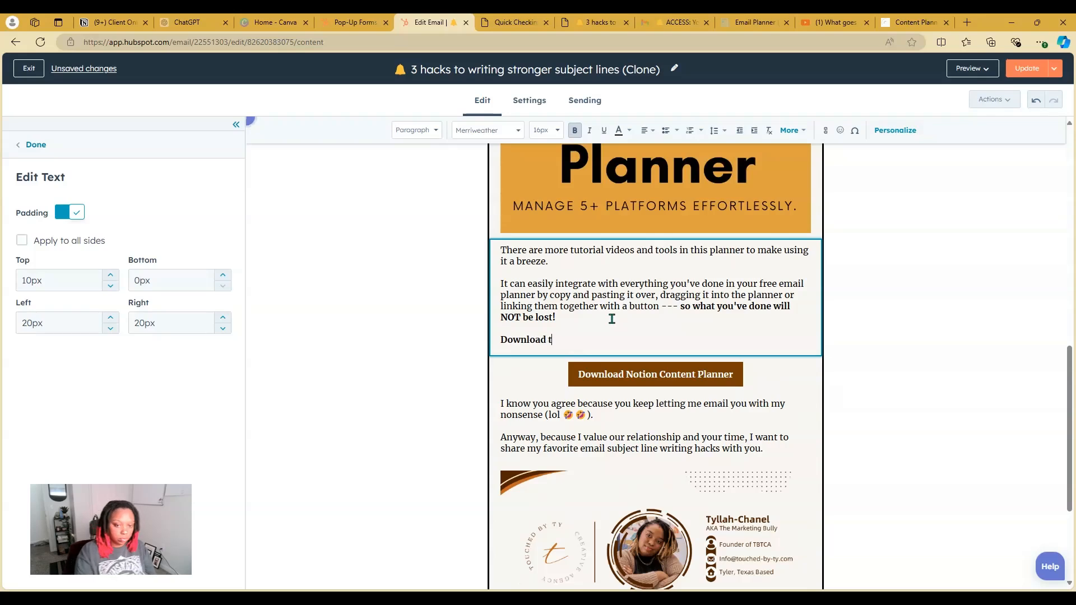
text(he full planner today and iu)
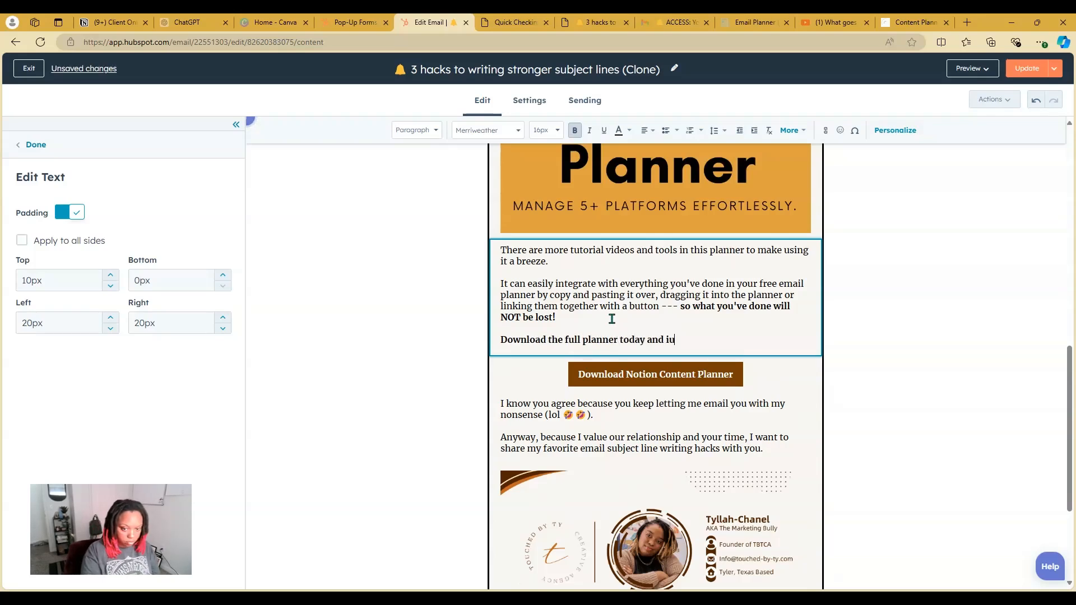
key(BackSpace)
key(BackSpace)
text(unlock everything y)
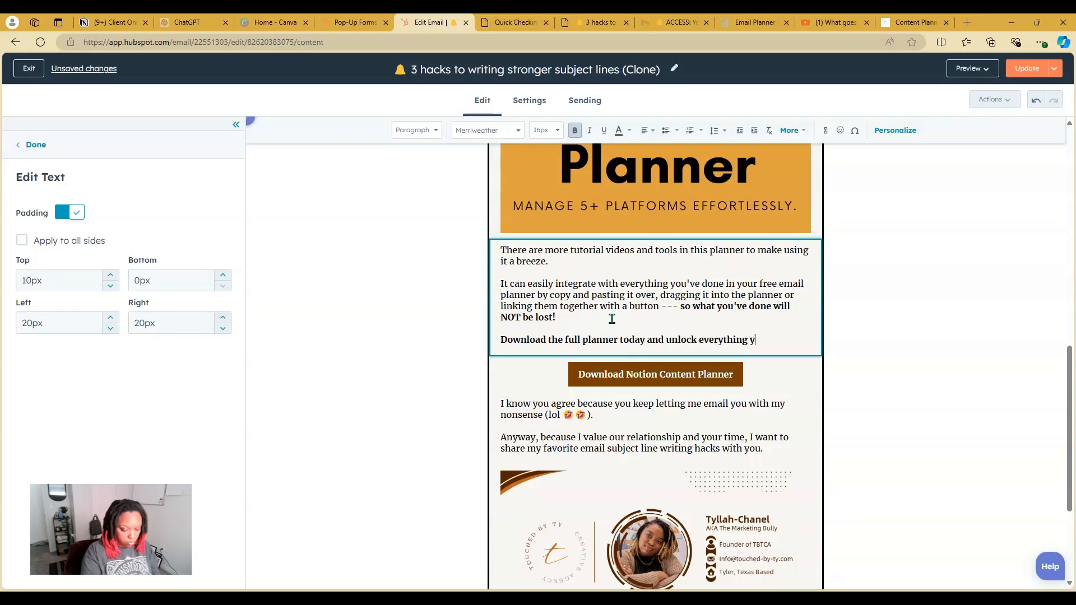
text(ou need to create)
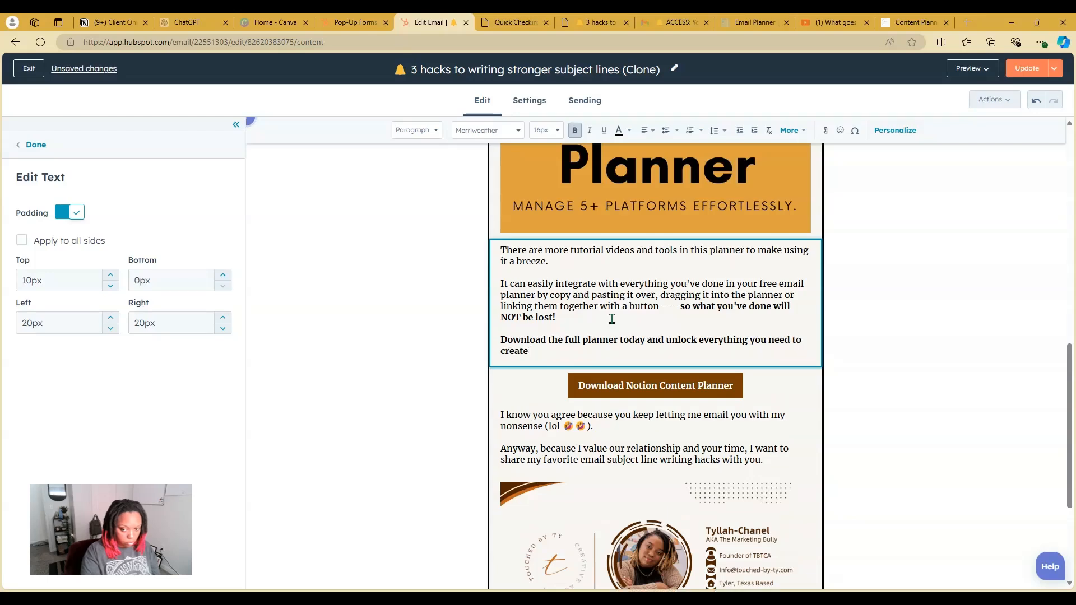
text( an)
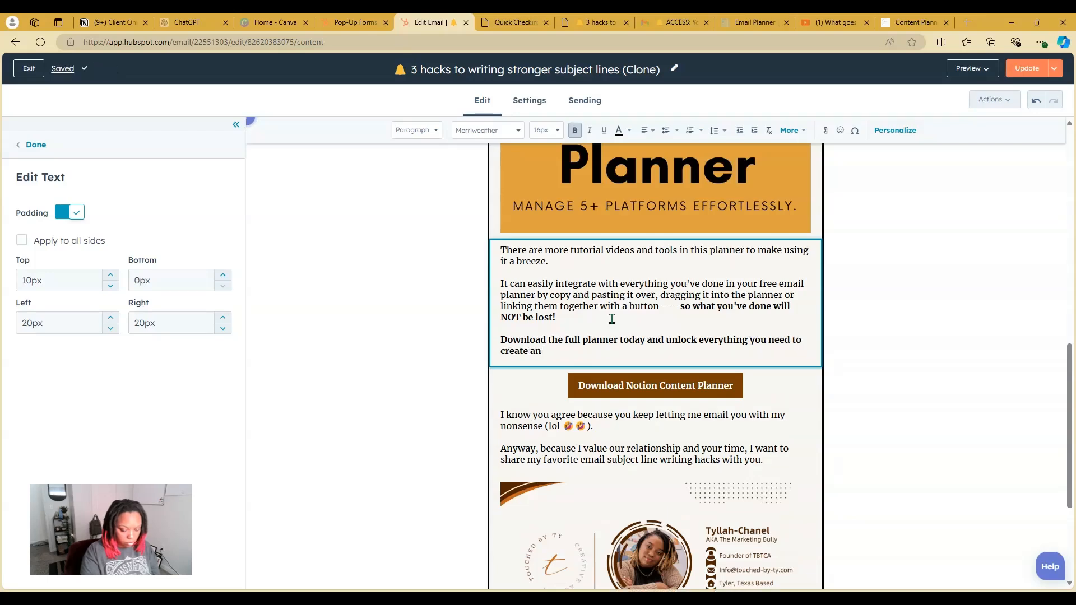
key(BackSpace)
key(BackSpace)
text(6 figure content marketing)
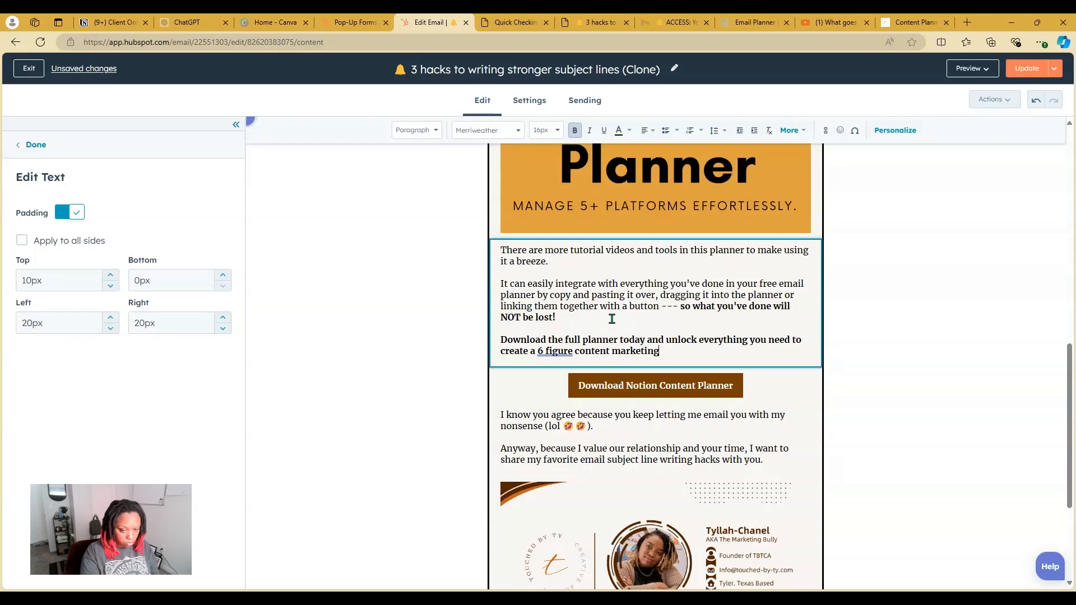
text( strategy.)
click(555, 352)
click(575, 403)
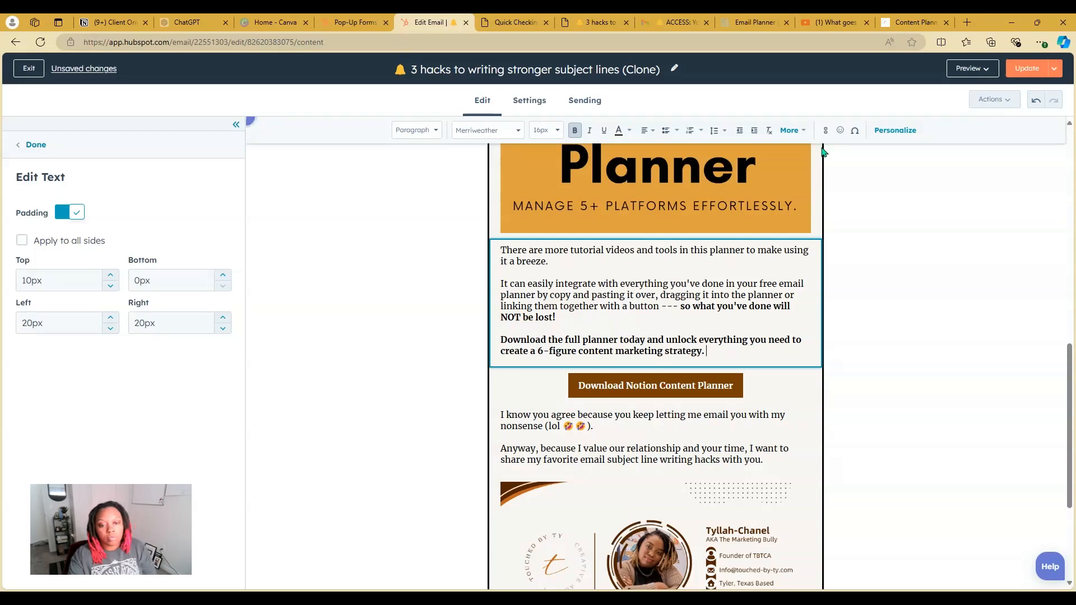
- Append a megaphone emoji after 'strategy'
click(841, 131)
text(meg)
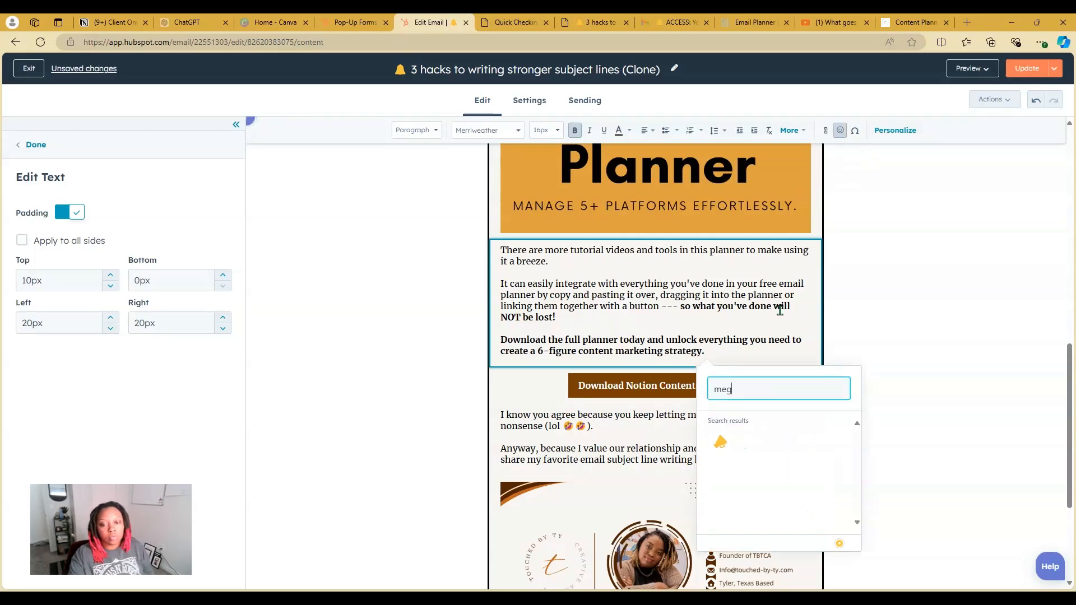
click(720, 442)
click(915, 320)
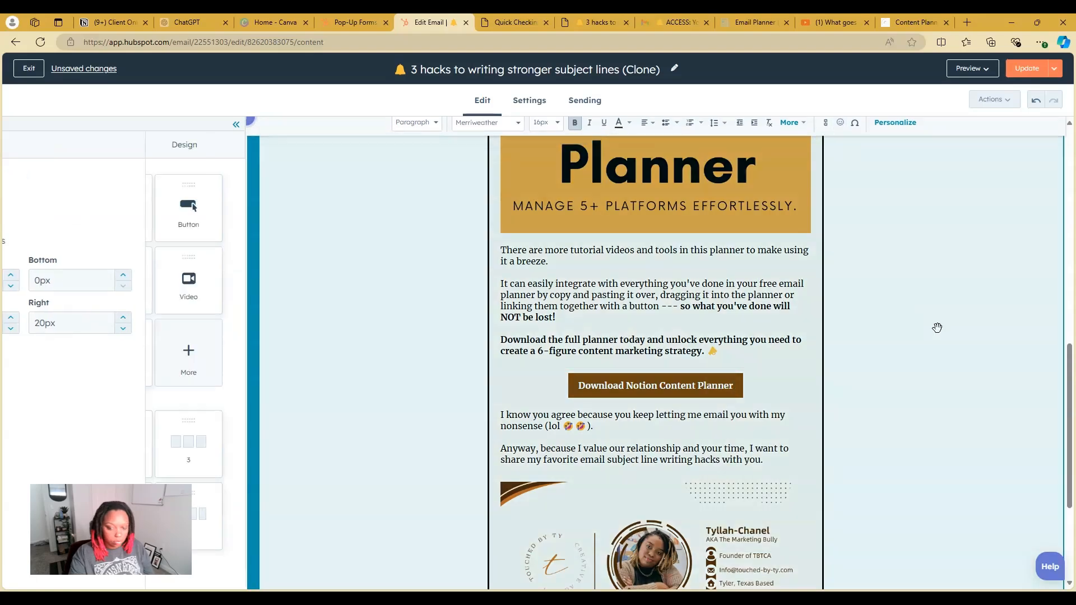
scroll(1016, 436, up, 10)
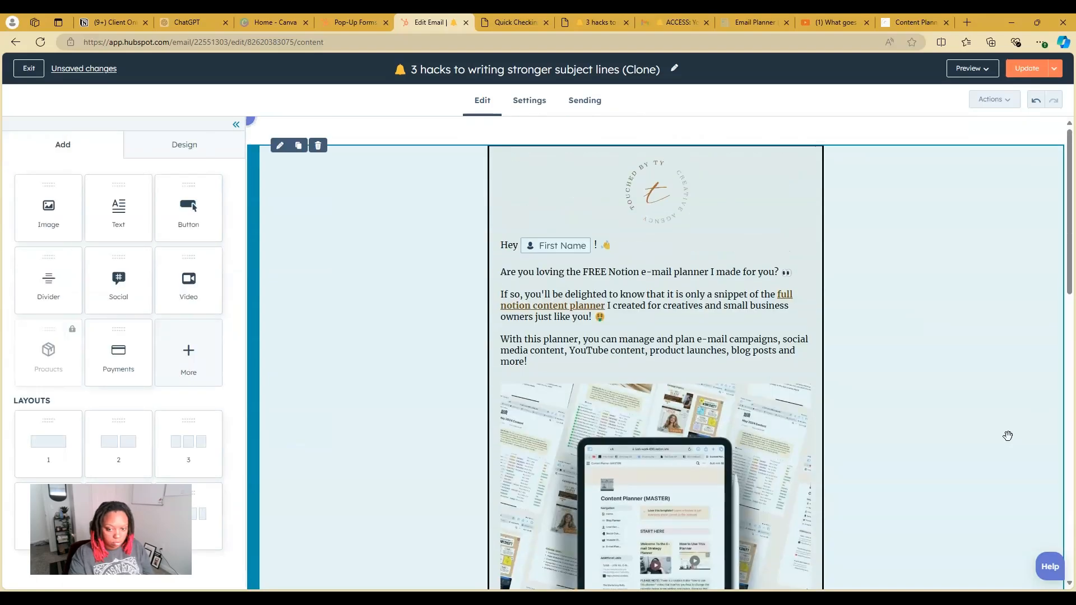
- Overwrite both paragraphs with the 'If you're not ready to plan content…' note about tracking impact
scroll(1007, 435, down, 15)
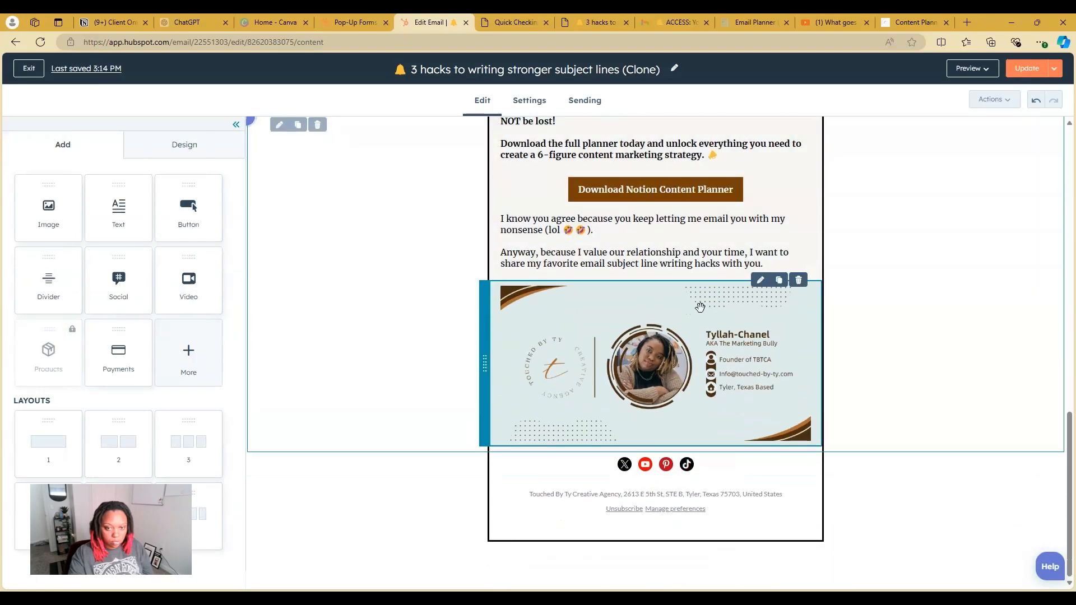
click(577, 252)
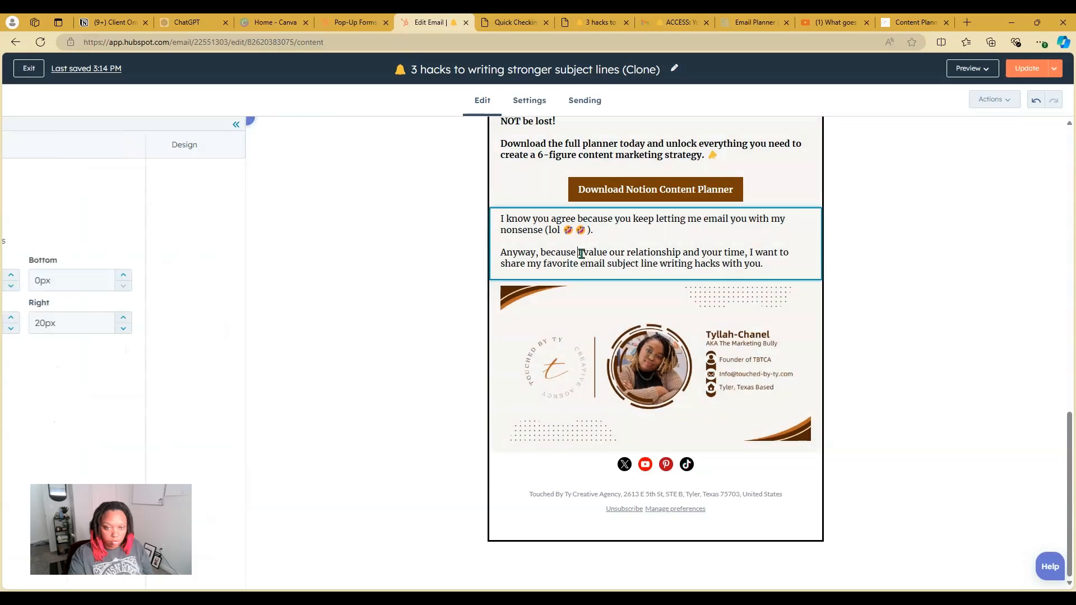
drag(765, 265, 499, 220)
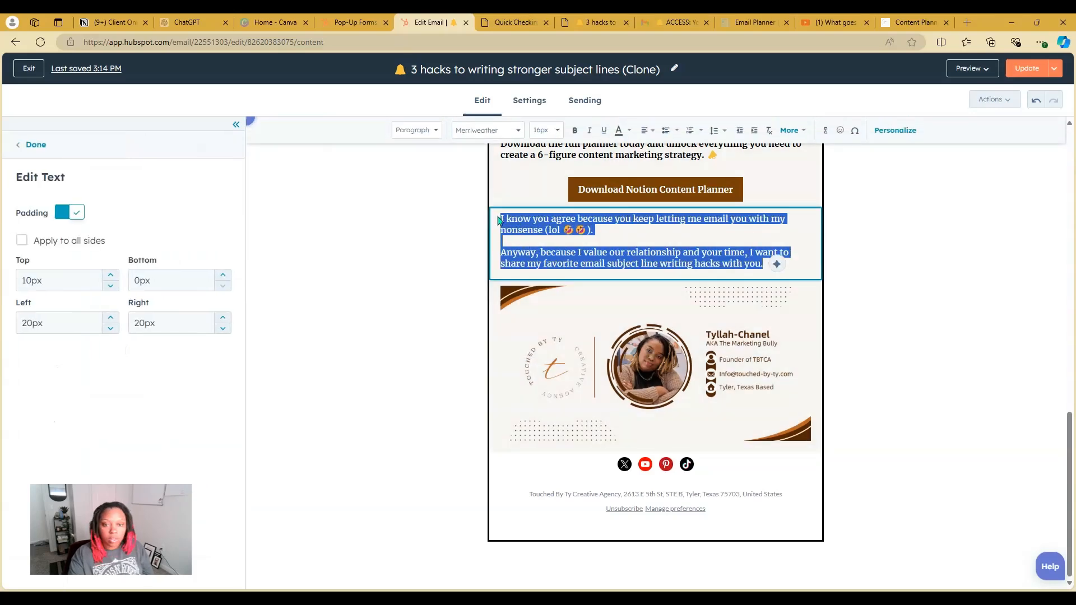
text(If you're)
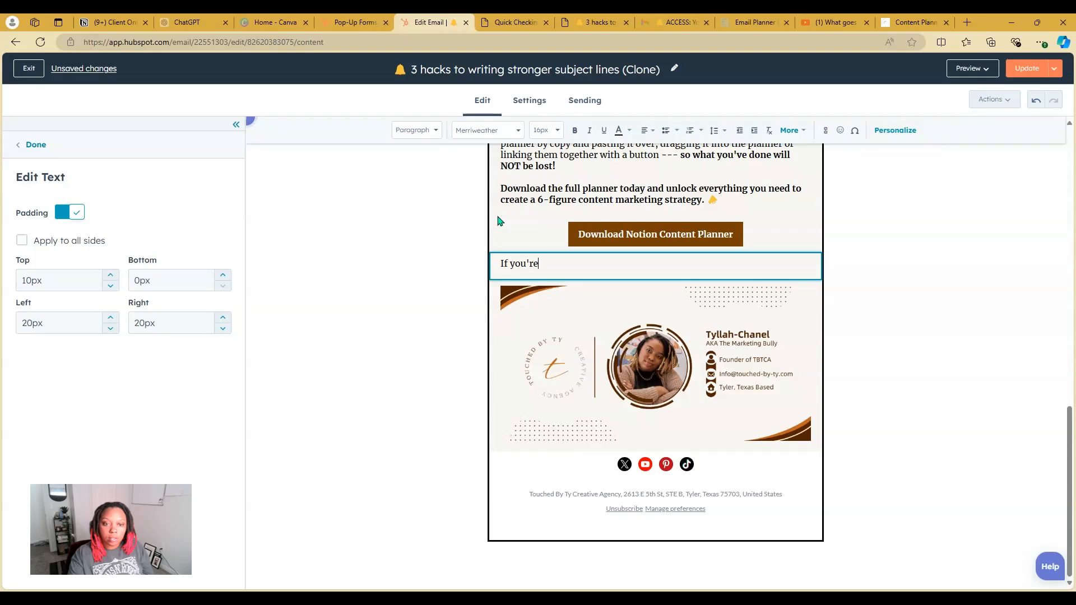
text( not ready to )
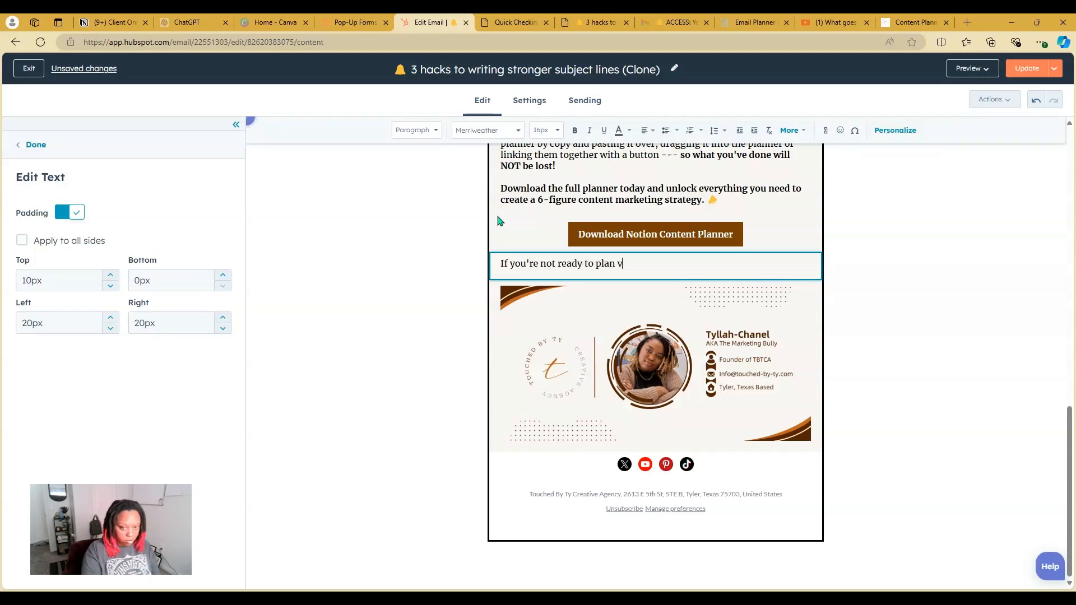
text(plan content f)
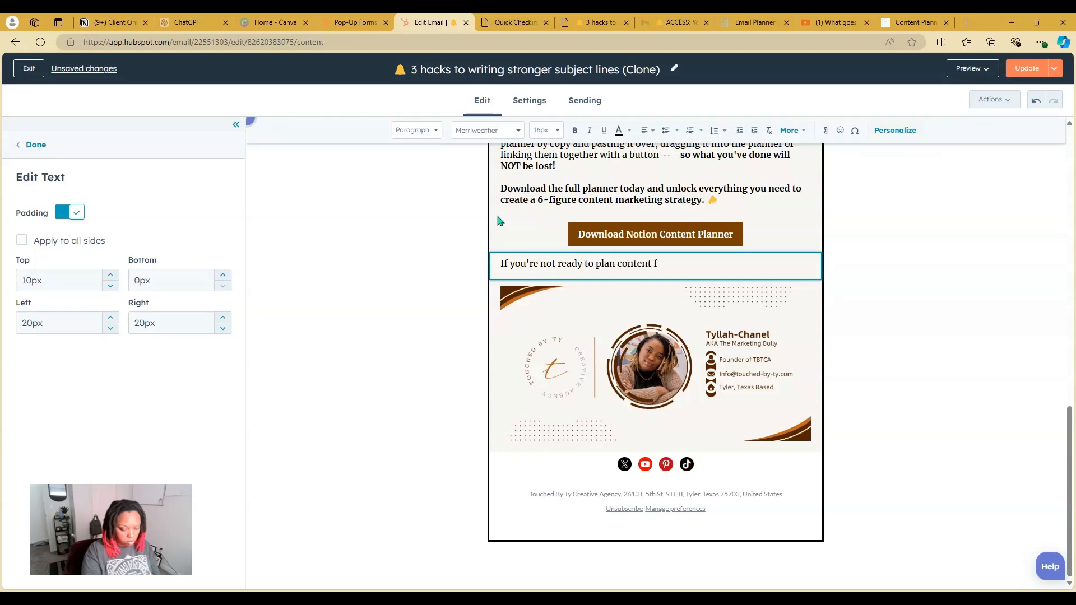
text(or multipel ch)
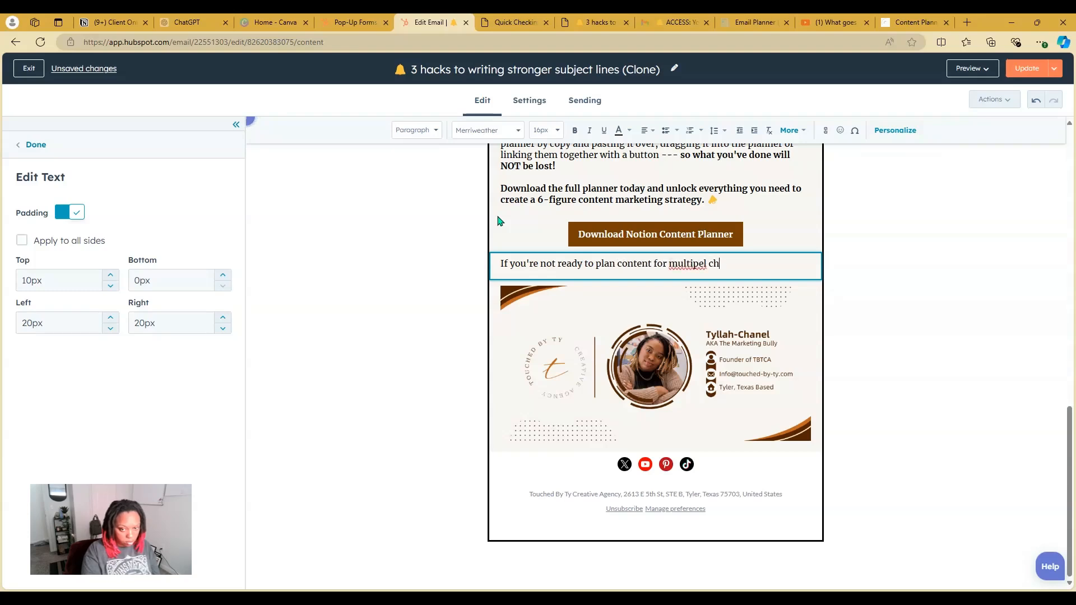
text(annels )
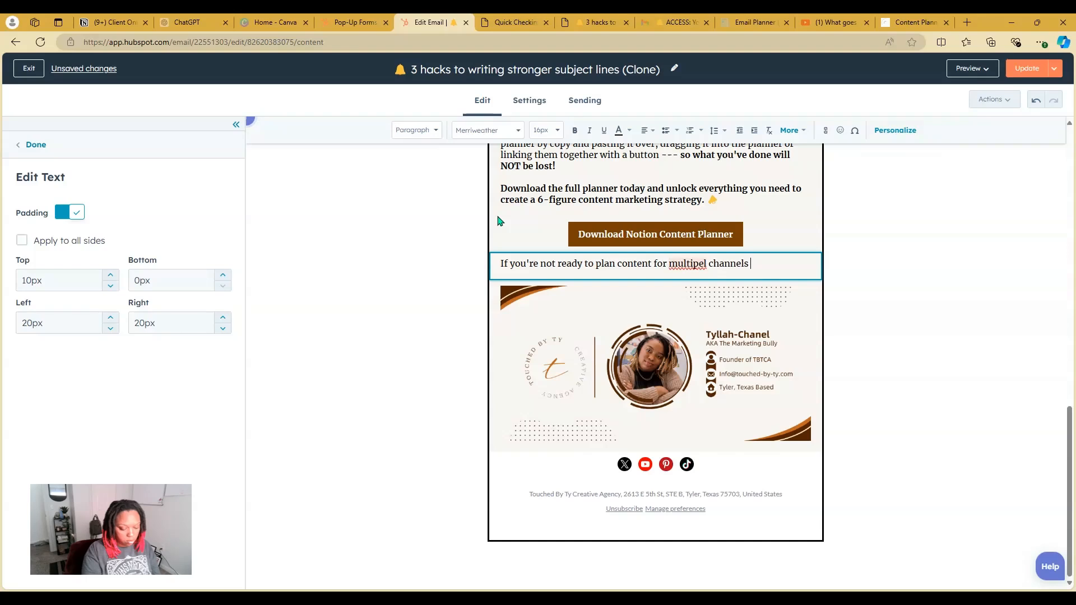
text(yet, that's okay. But alwar)
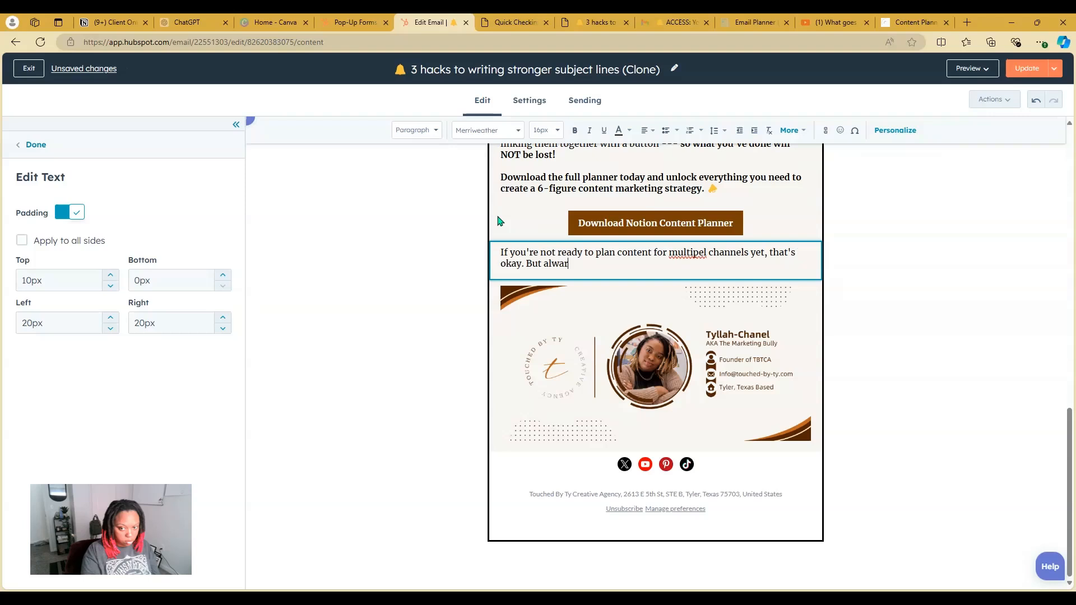
key(BackSpace)
text(ys r)
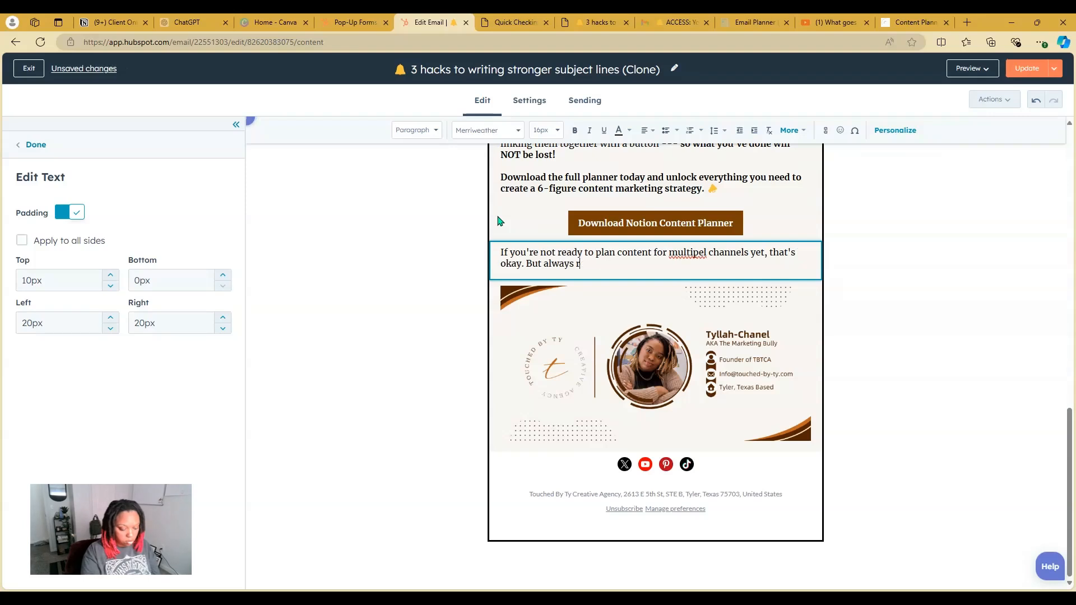
text(eemember,)
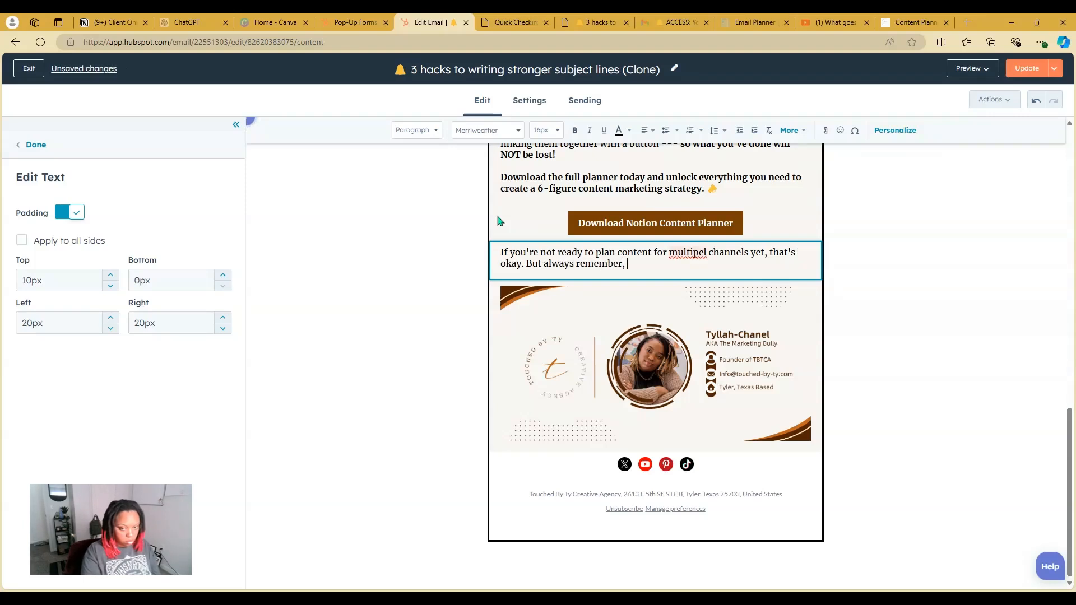
text( u)
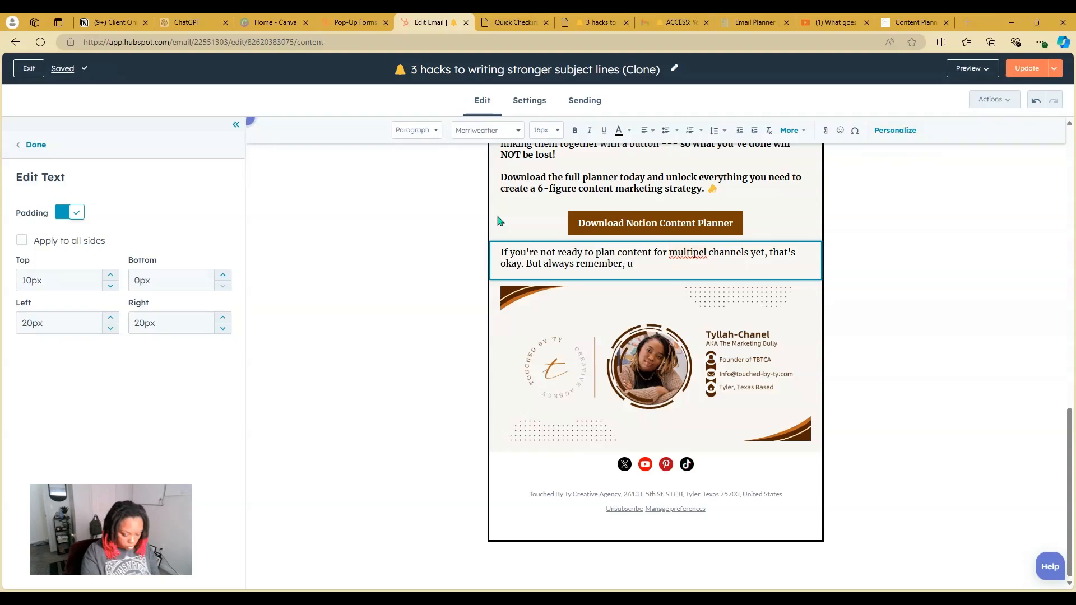
text(ntil you plan )
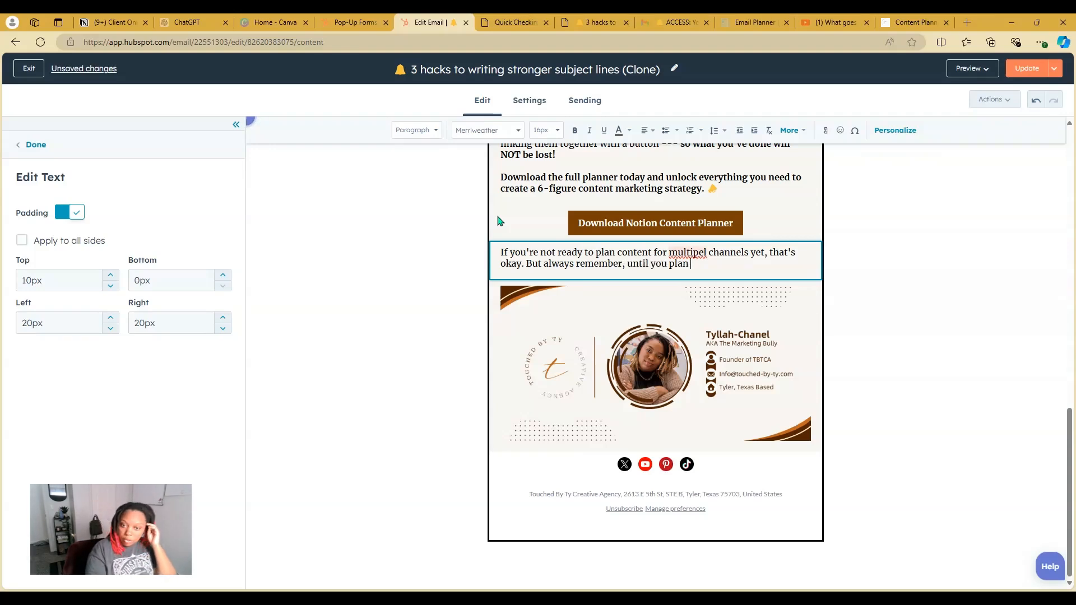
text(your content, yo)
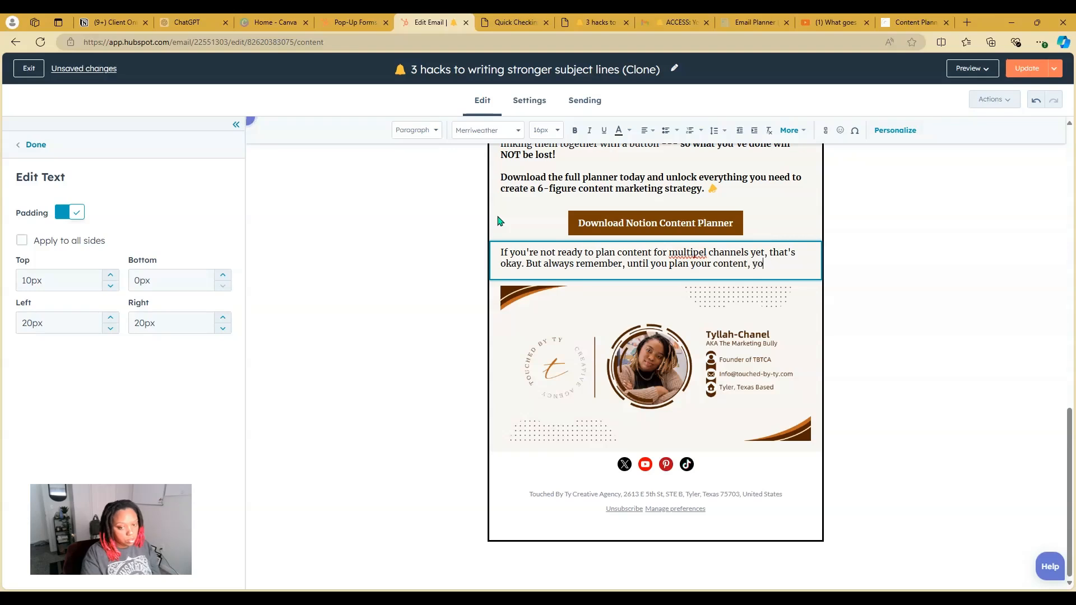
text(u cannot truly)
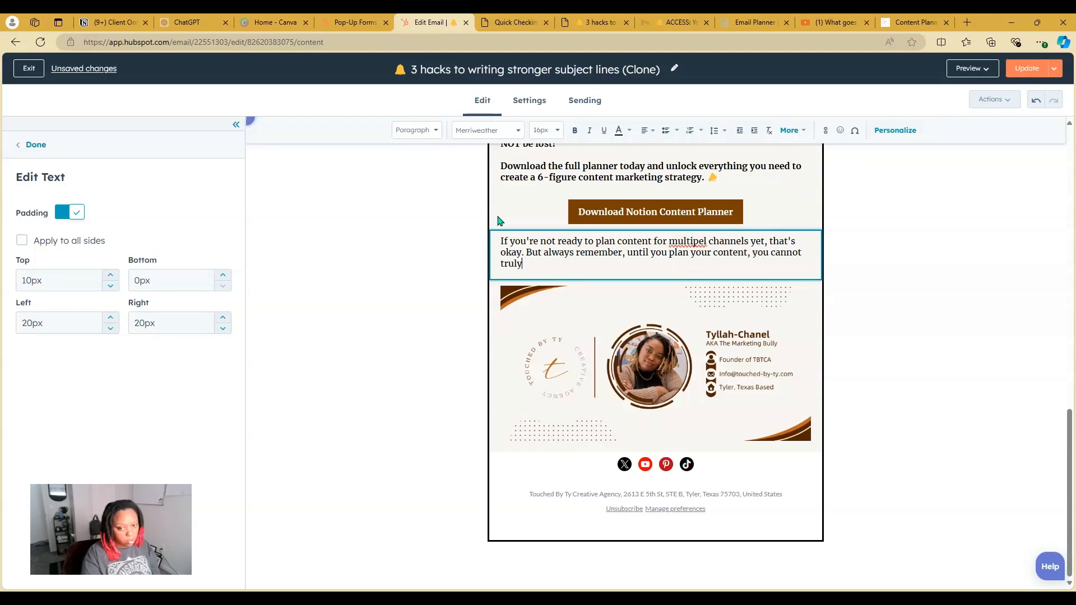
text( track and und)
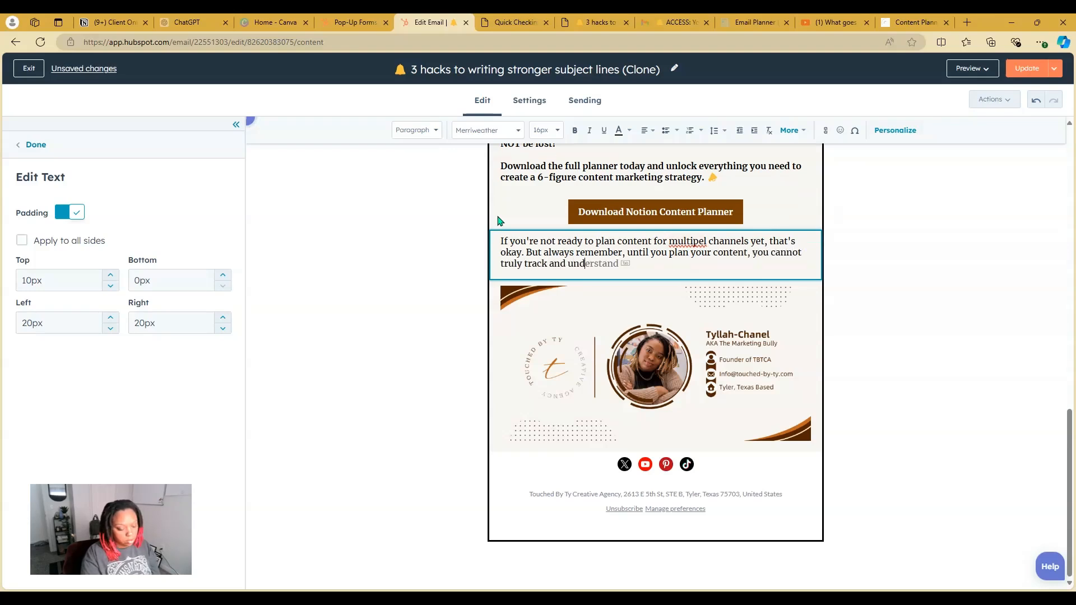
text(erstand i)
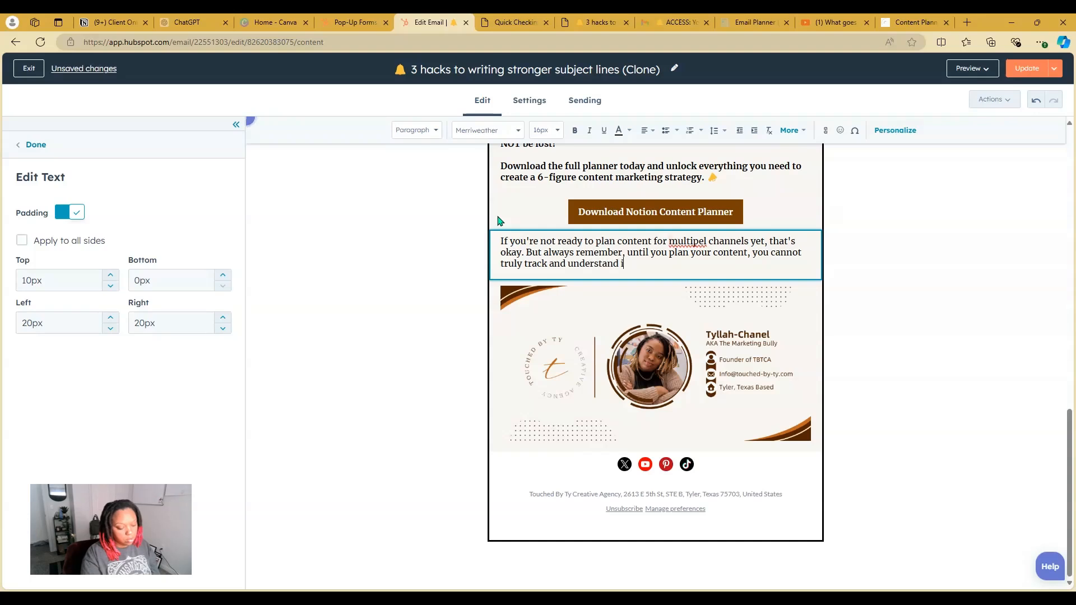
text(t's impact on your community.)
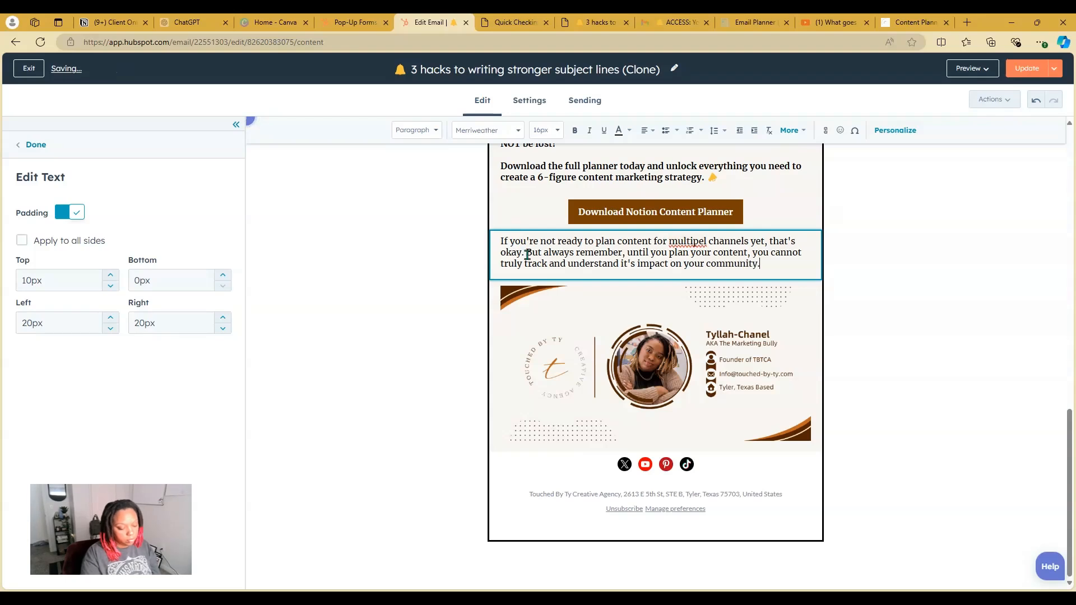
- Split off the 'But always remember' sentence, fix 'multiple', and insert 'research, strategize and' before 'plan'
click(529, 253)
key(Return)
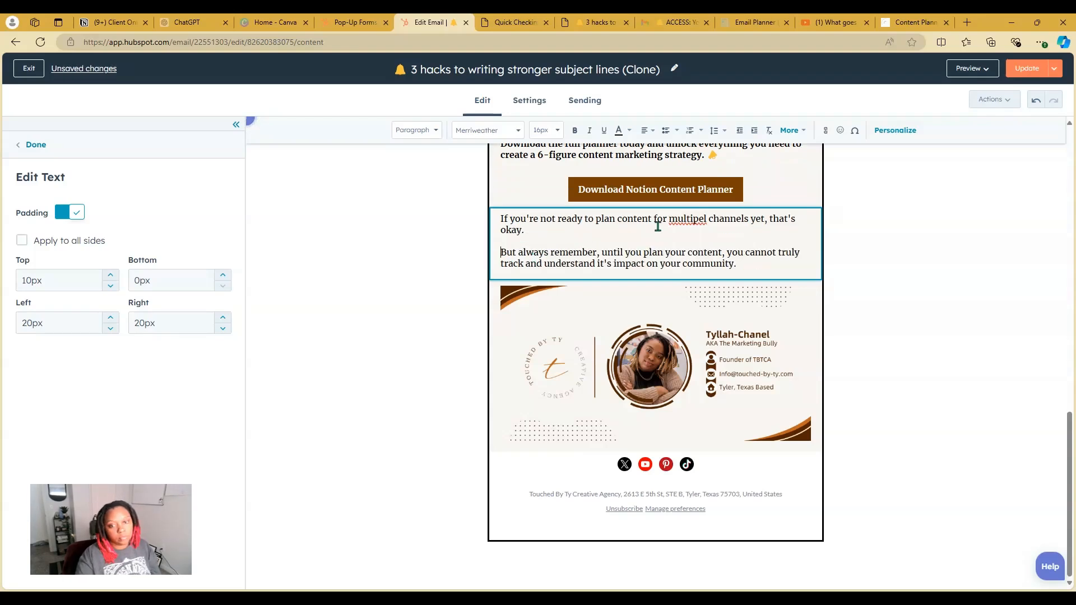
click(707, 219)
key(BackSpace)
key(BackSpace)
text(le)
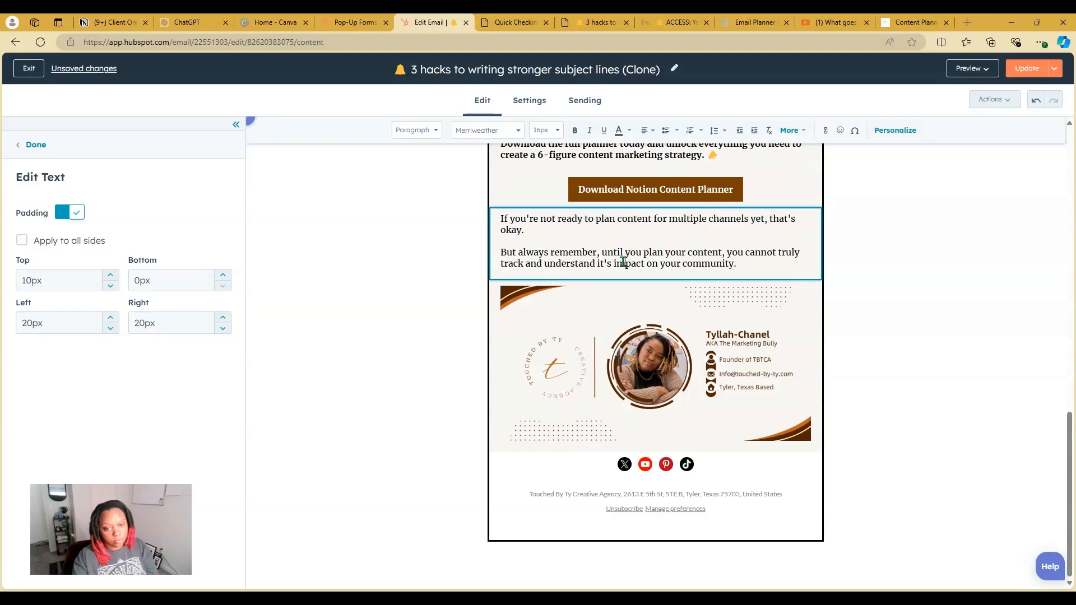
click(645, 256)
text(research)
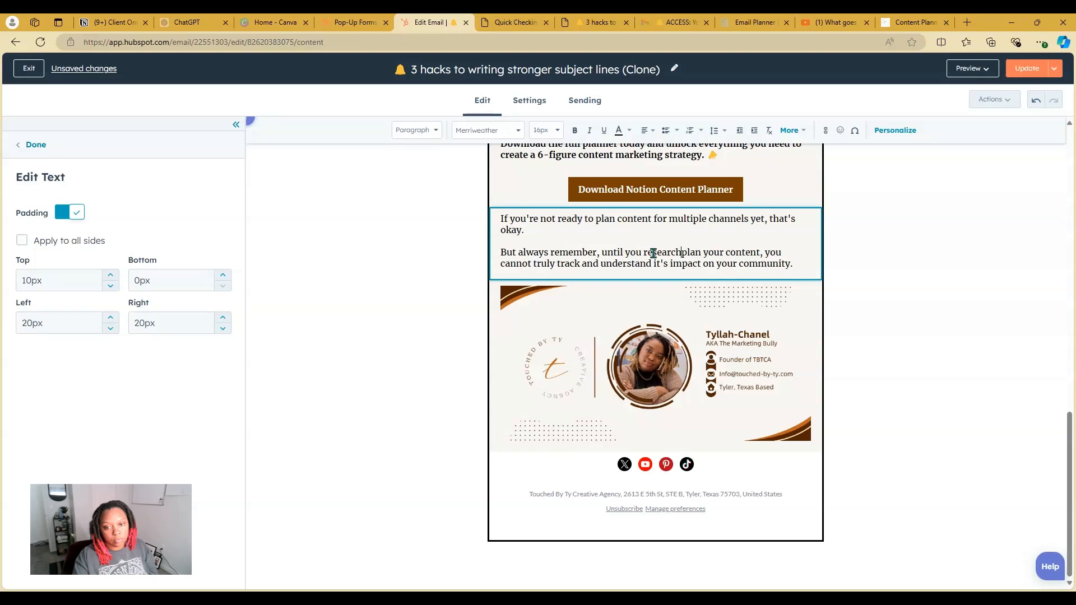
text(, strategize )
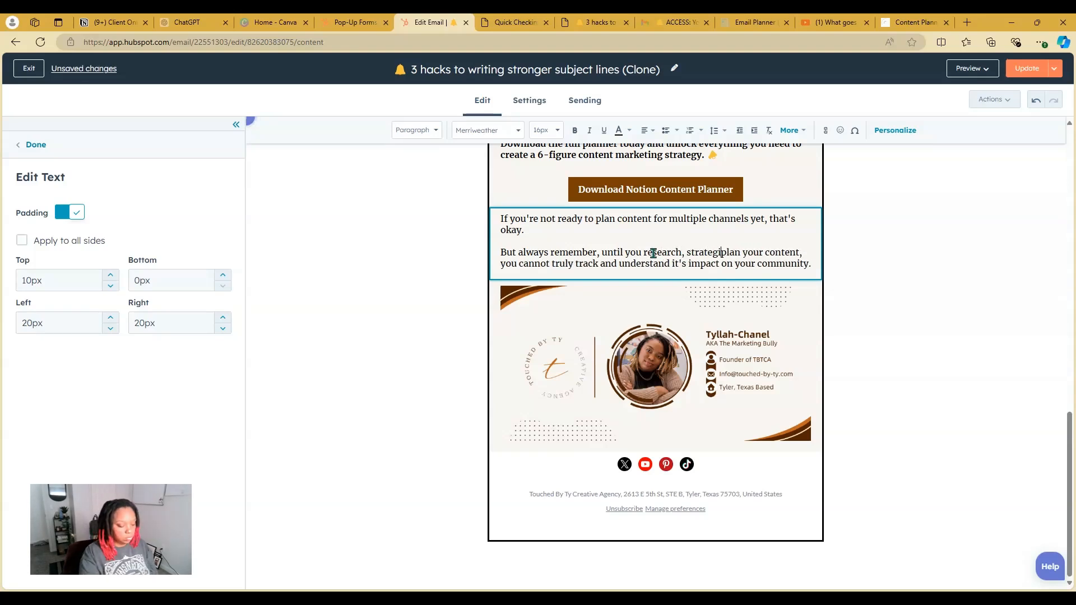
text(and)
- Set the 'But always remember…' paragraph in bold italics
drag(558, 275, 500, 252)
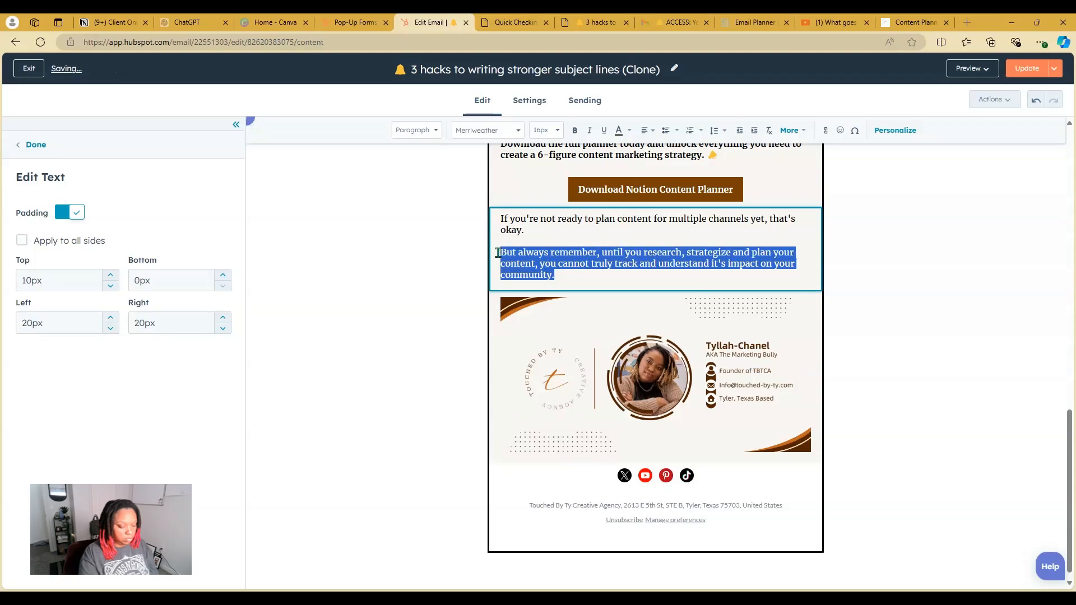
click(576, 130)
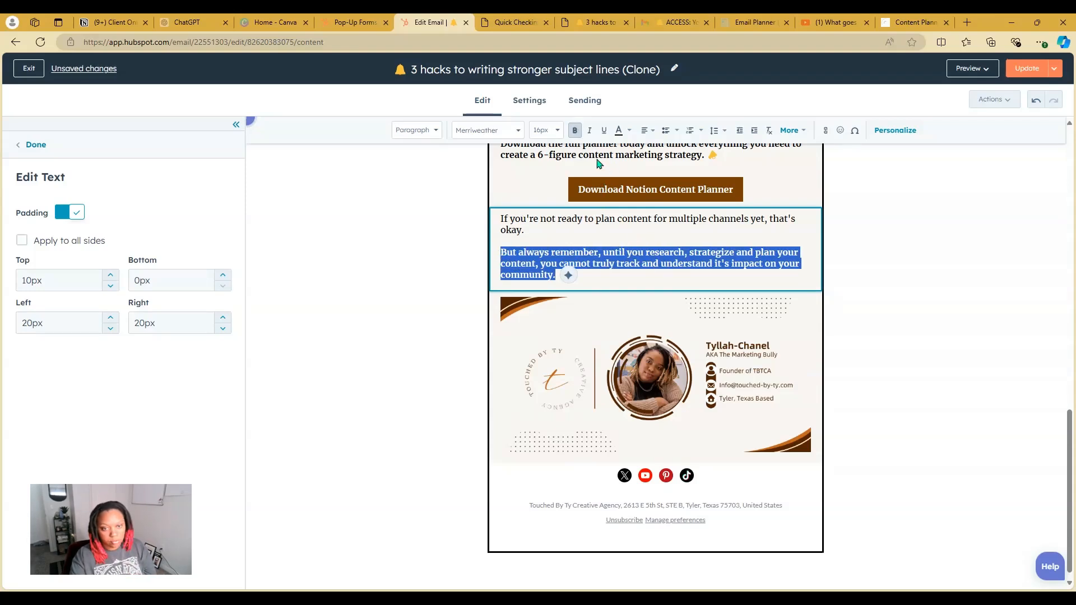
click(590, 130)
click(621, 277)
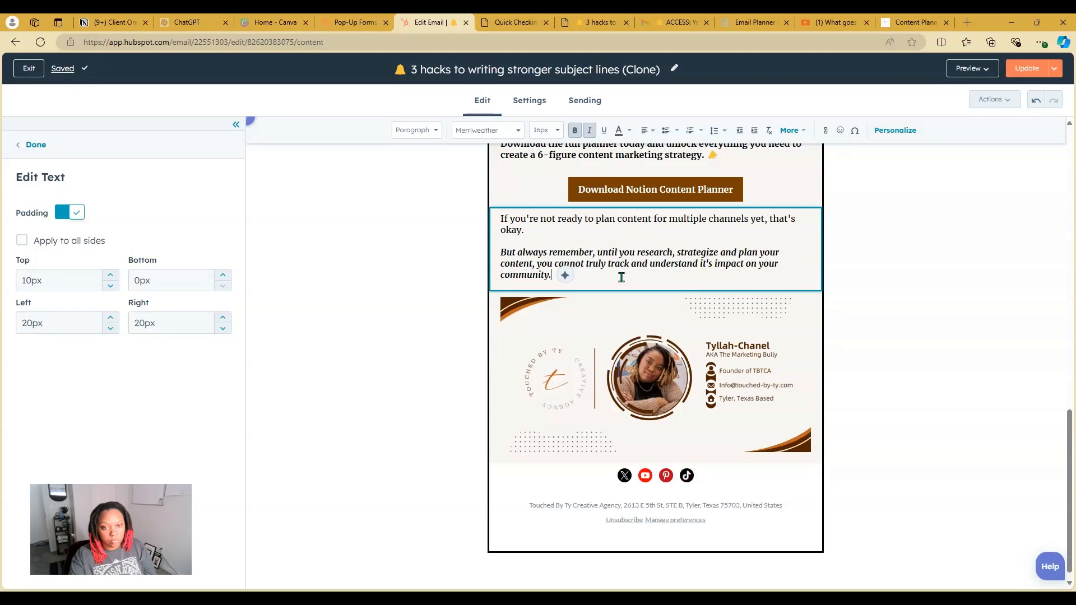
- Add a warning-sign emoji after 'community.' at the end of the bold italic closing line
click(839, 132)
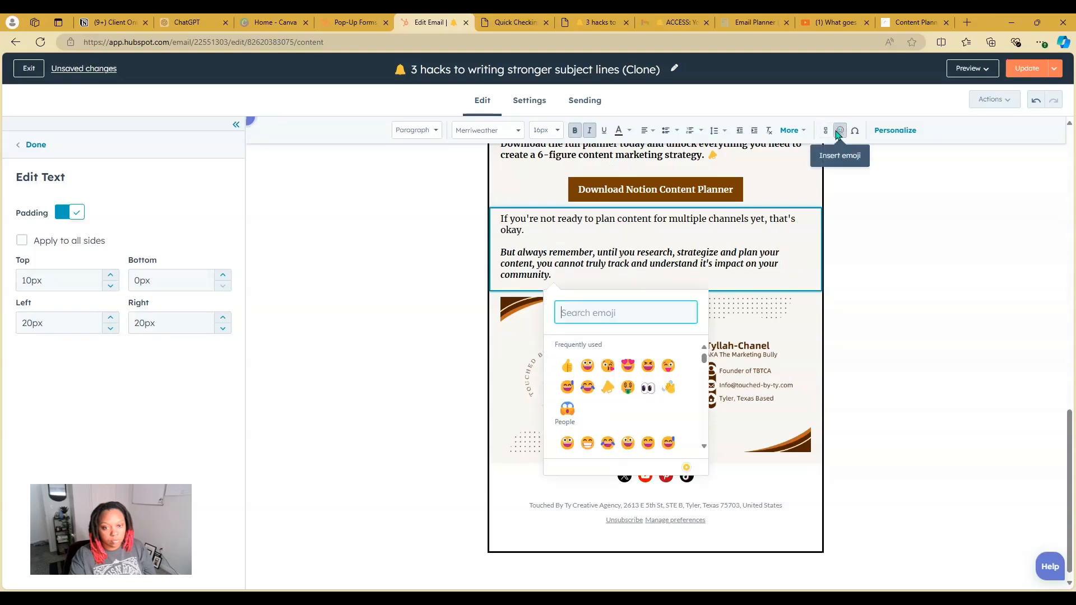
scroll(649, 393, down, 2)
scroll(650, 394, down, 10)
scroll(653, 391, down, 5)
scroll(655, 393, down, 10)
scroll(656, 401, down, 10)
scroll(650, 407, down, 10)
scroll(649, 405, down, 3)
text(aler)
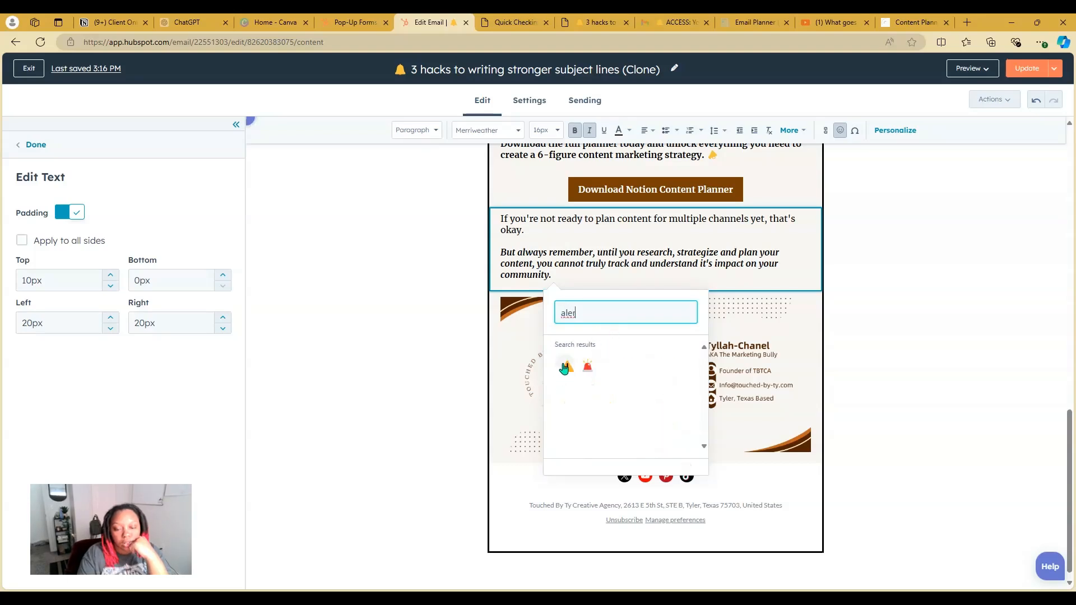
click(564, 368)
click(583, 279)
click(559, 274)
click(650, 290)
click(971, 370)
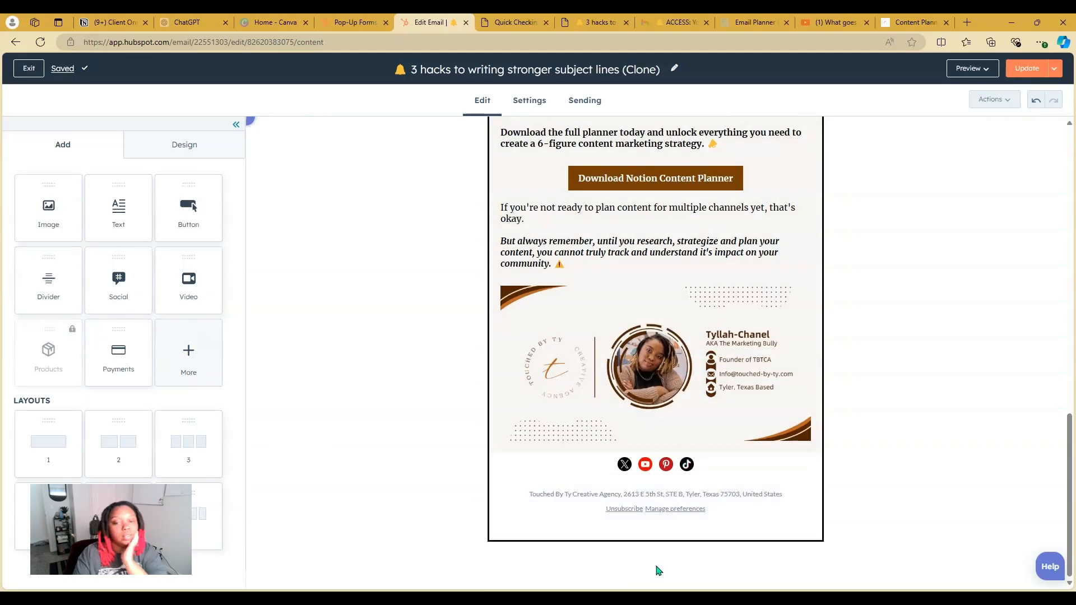
scroll(666, 568, up, 10)
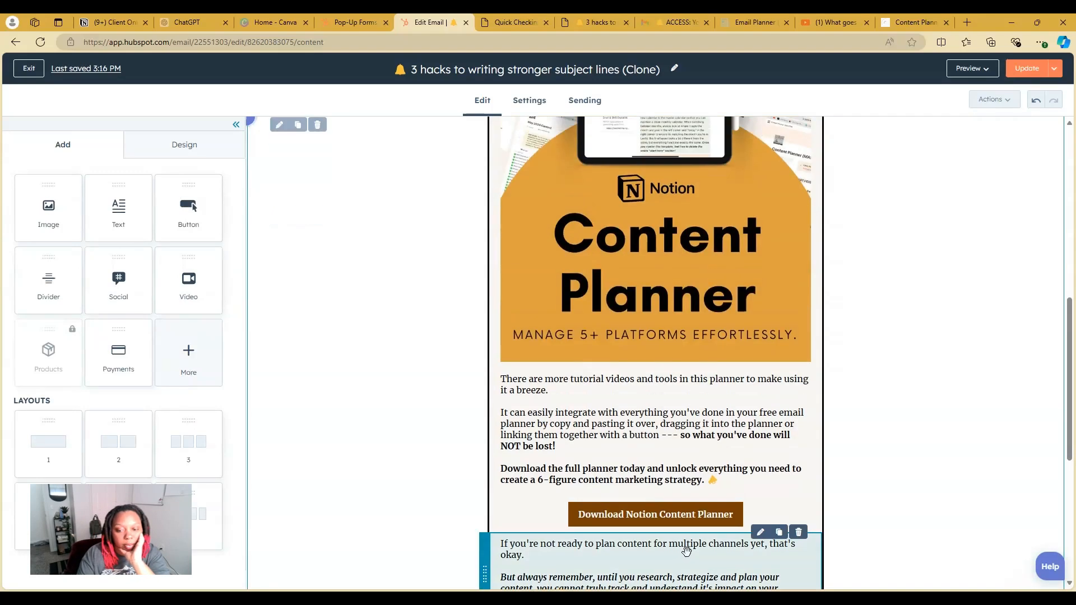
scroll(698, 541, up, 4)
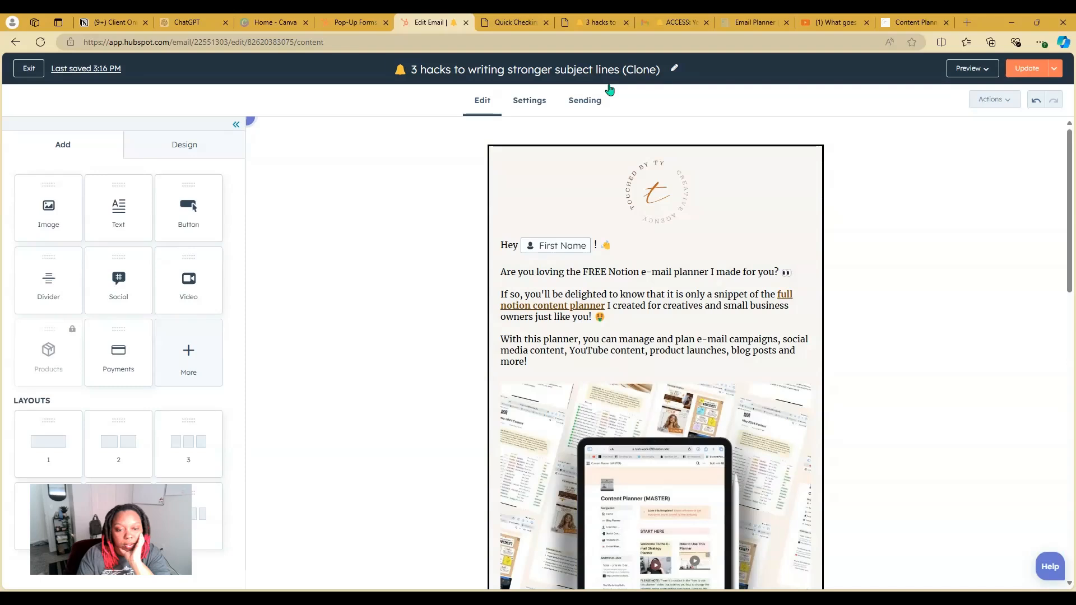
- Change the email's title to 'Download the full notion content planner [freebie follow up]'
click(675, 69)
mouse_move(662, 71)
mouse_down()
mouse_move(387, 67)
mouse_move(415, 68)
mouse_up()
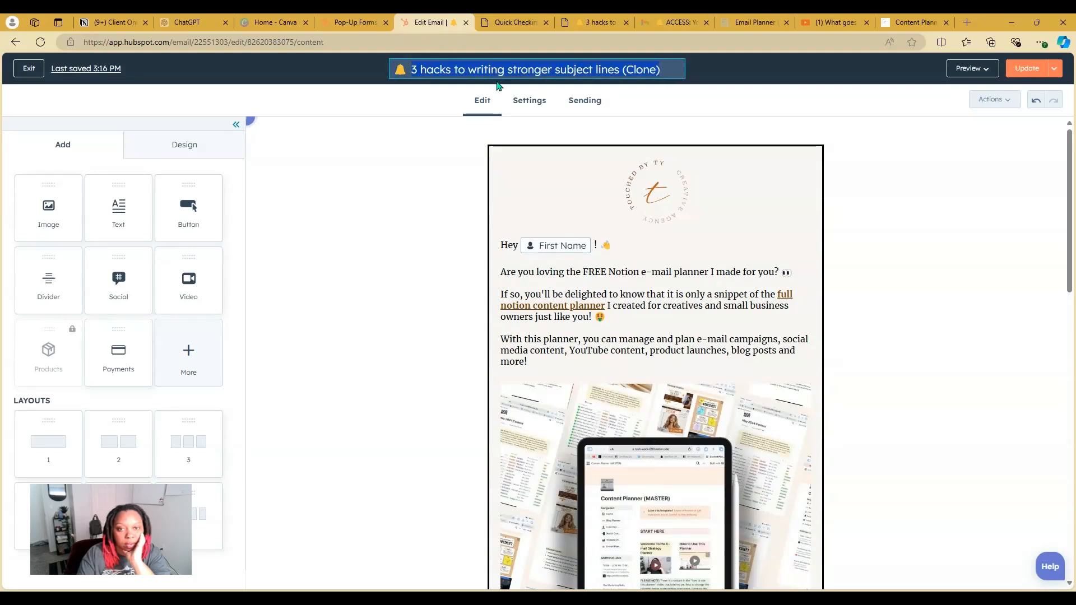
text(F)
key(BackSpace)
text(Download the )
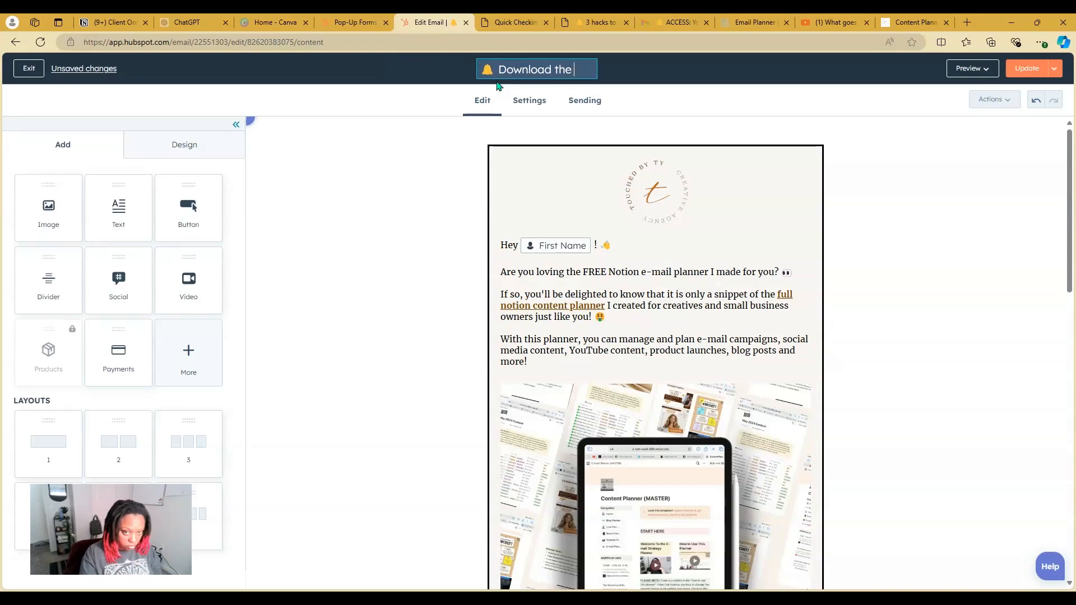
text(full notion )
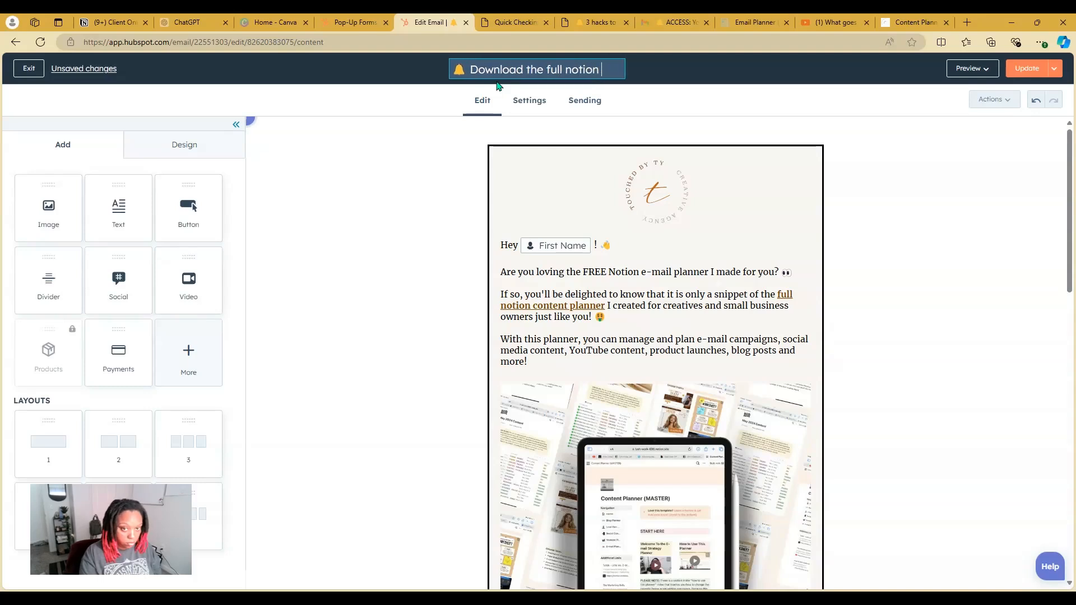
text(content planner [)
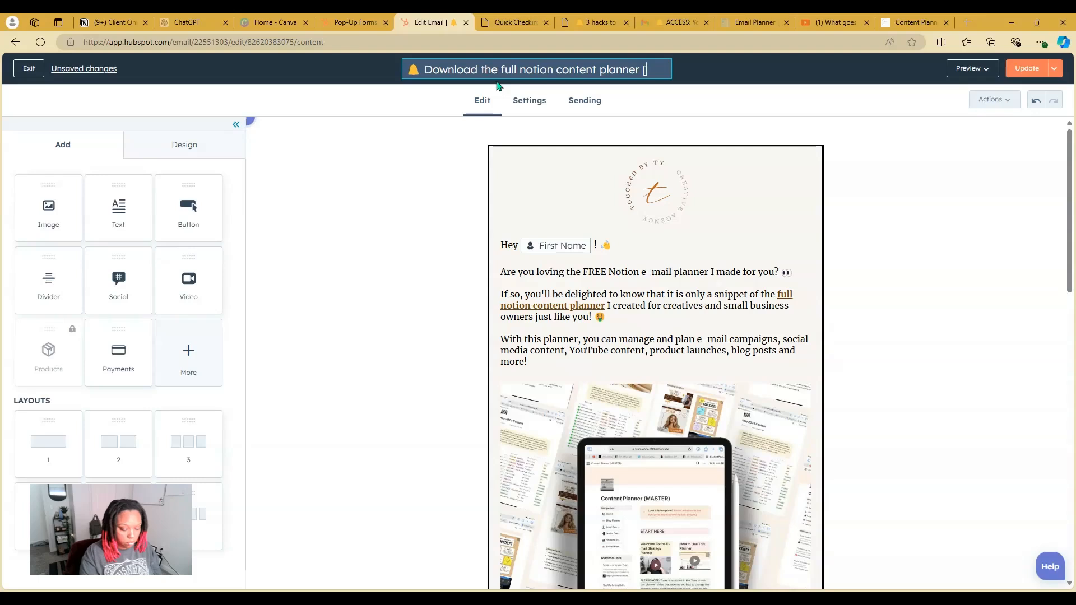
text(freebie foll)
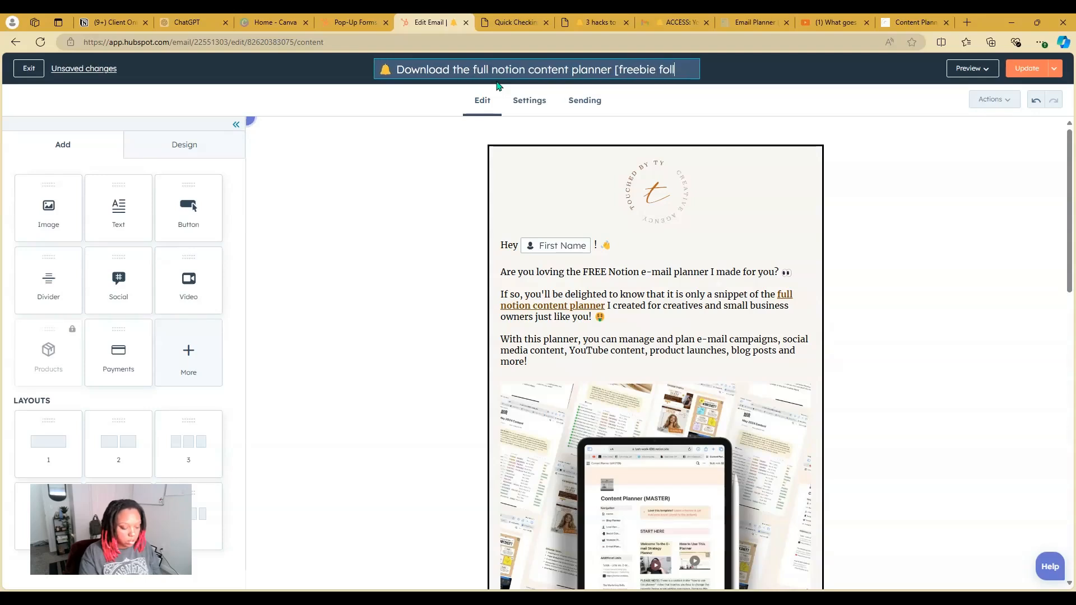
text(ow up])
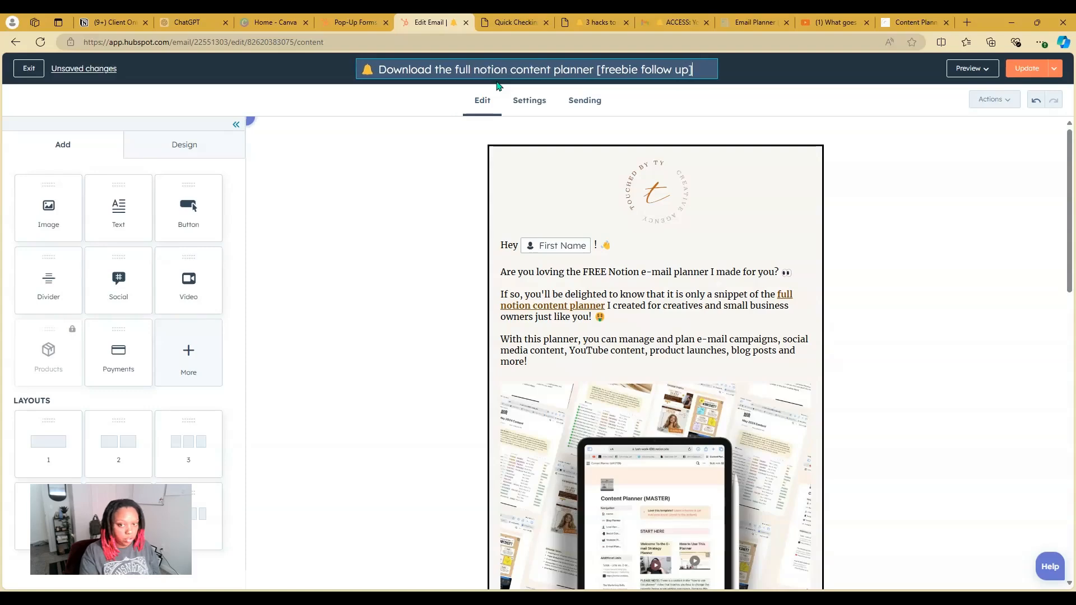
click(459, 170)
click(521, 101)
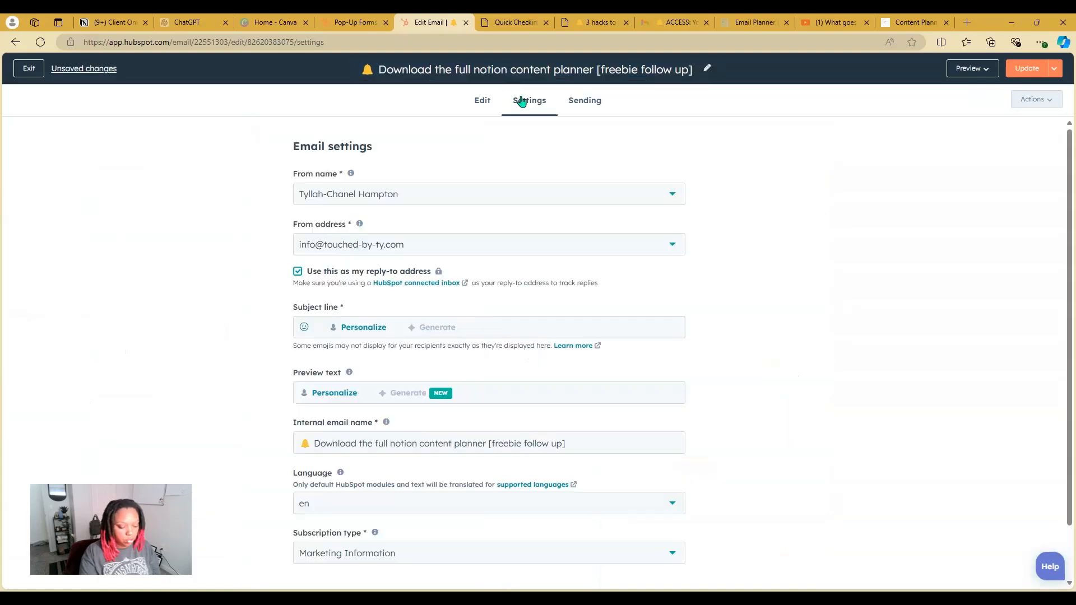
drag(485, 331, 301, 336)
click(485, 102)
scroll(865, 372, down, 2)
scroll(850, 364, down, 7)
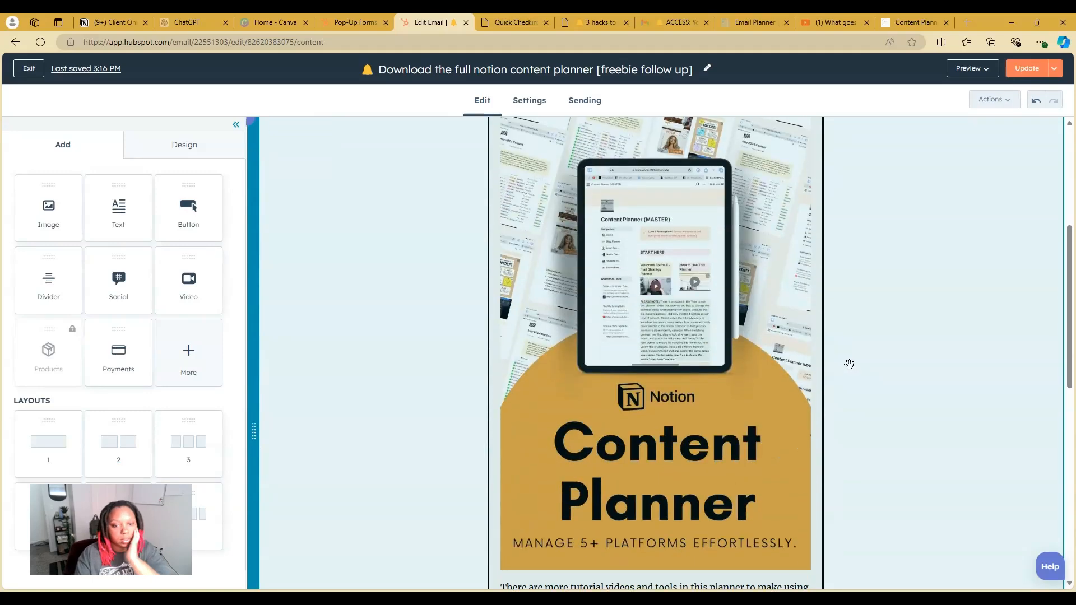
scroll(632, 288, down, 5)
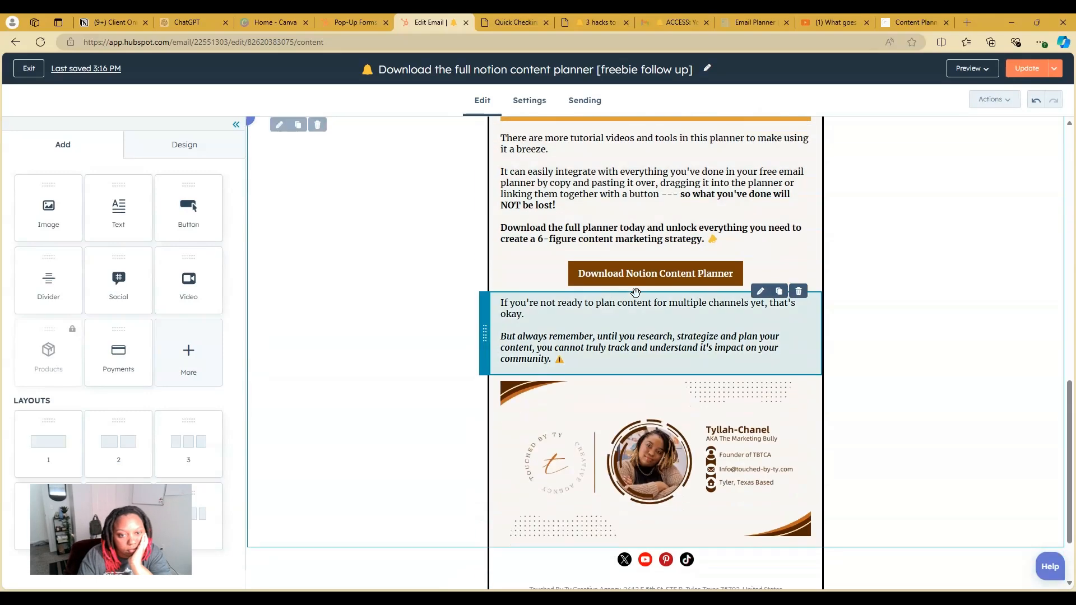
scroll(636, 294, up, 12)
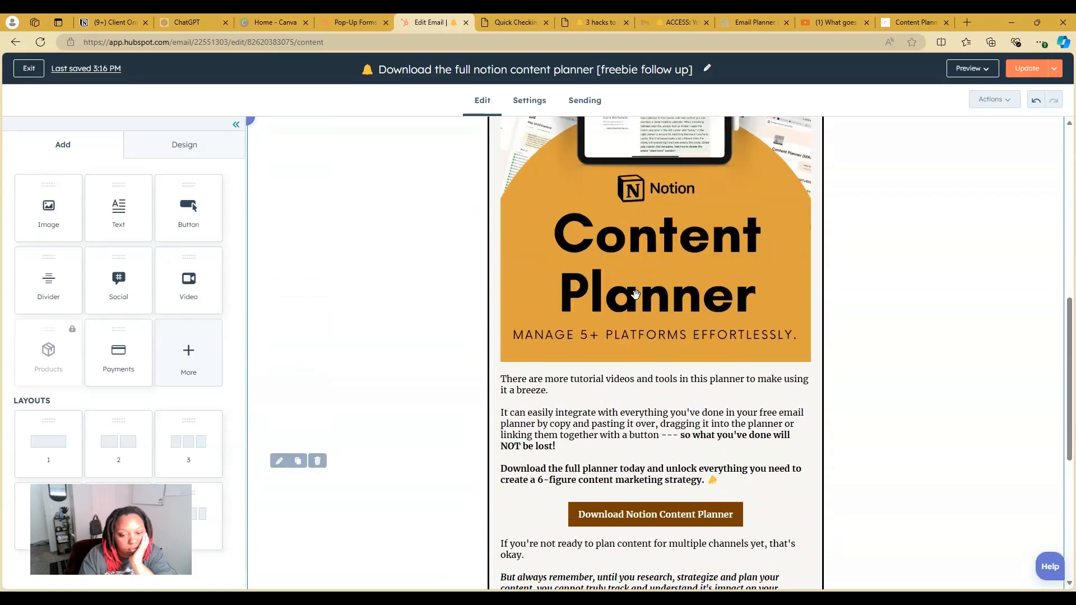
scroll(638, 294, up, 3)
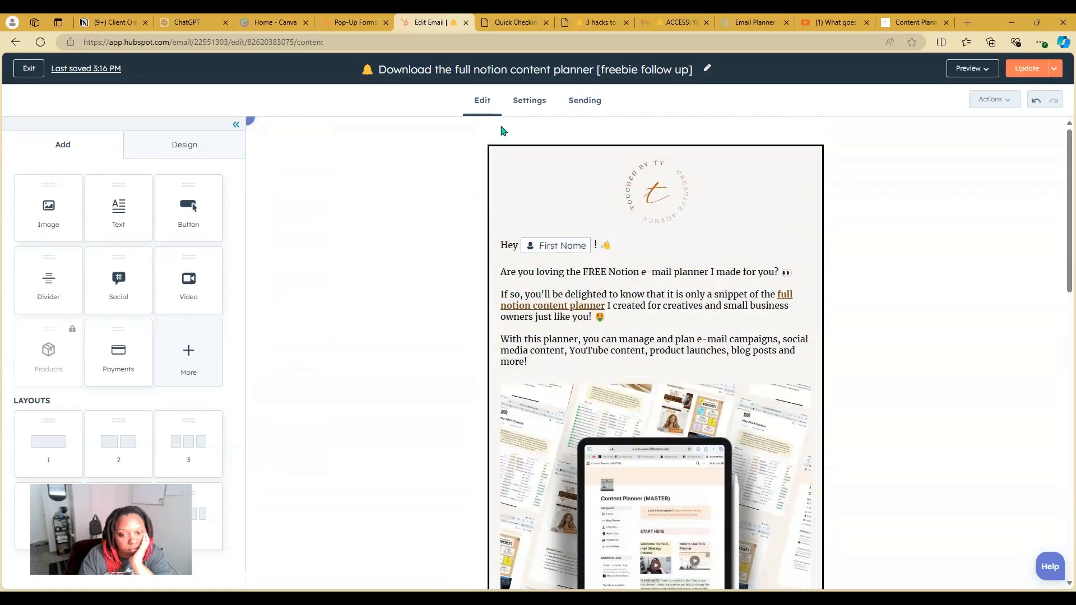
click(529, 101)
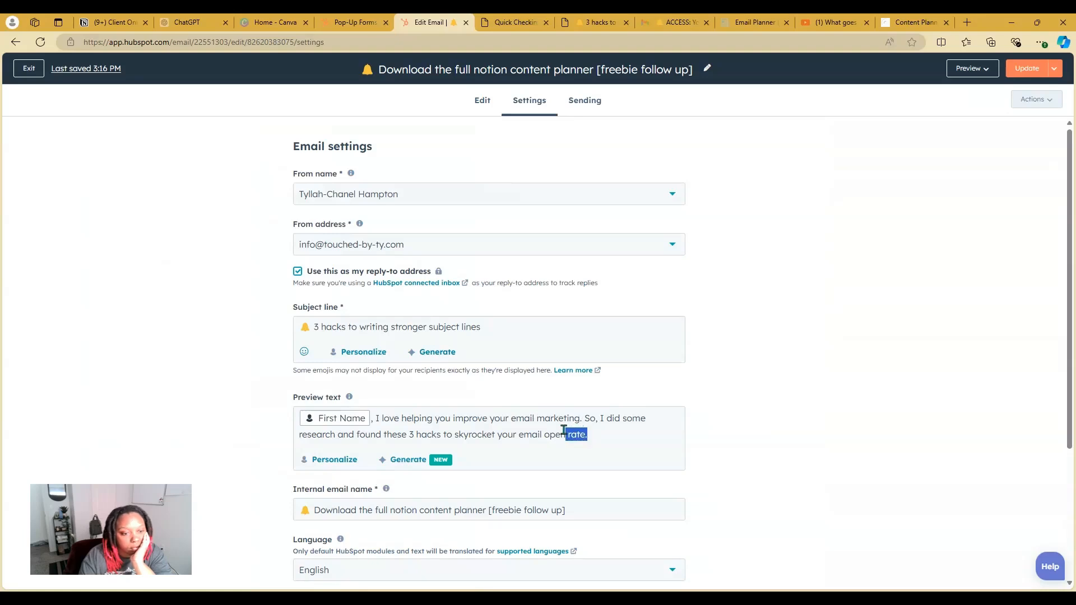
- Replace the preview text's second sentence with the grow-your-email-list wording ending 'Here's everything you need!'
drag(587, 434, 583, 418)
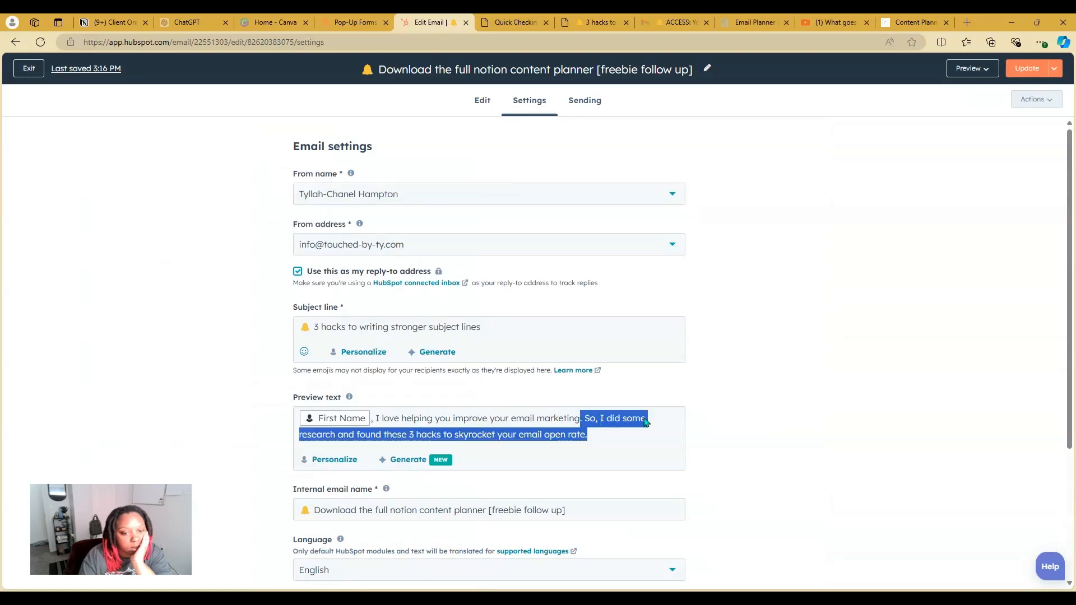
text(an)
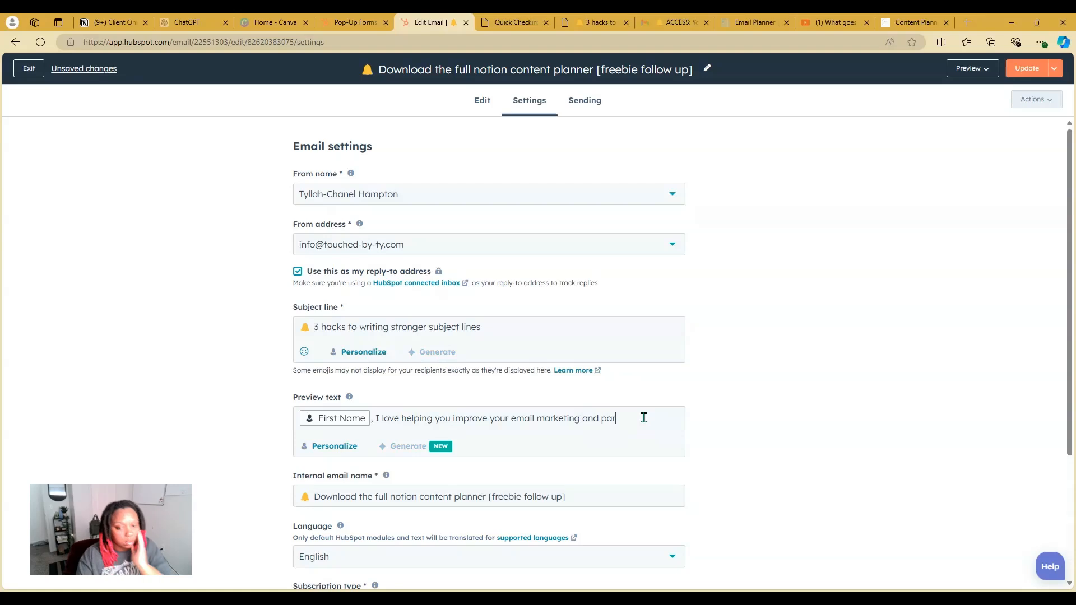
text(d part of this is ensuring you understand )
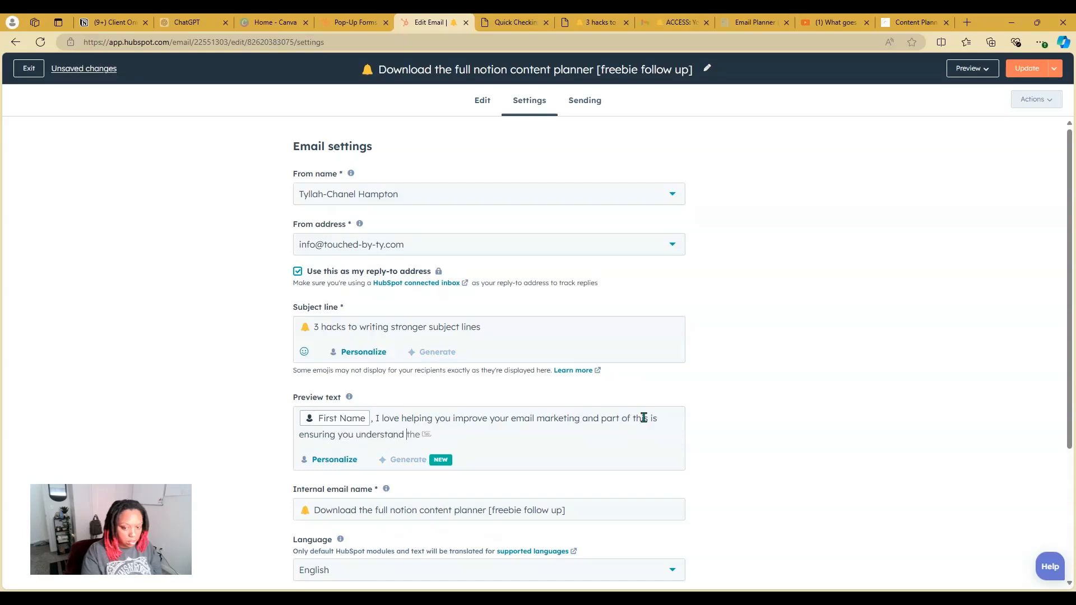
text(how to grow your emai)
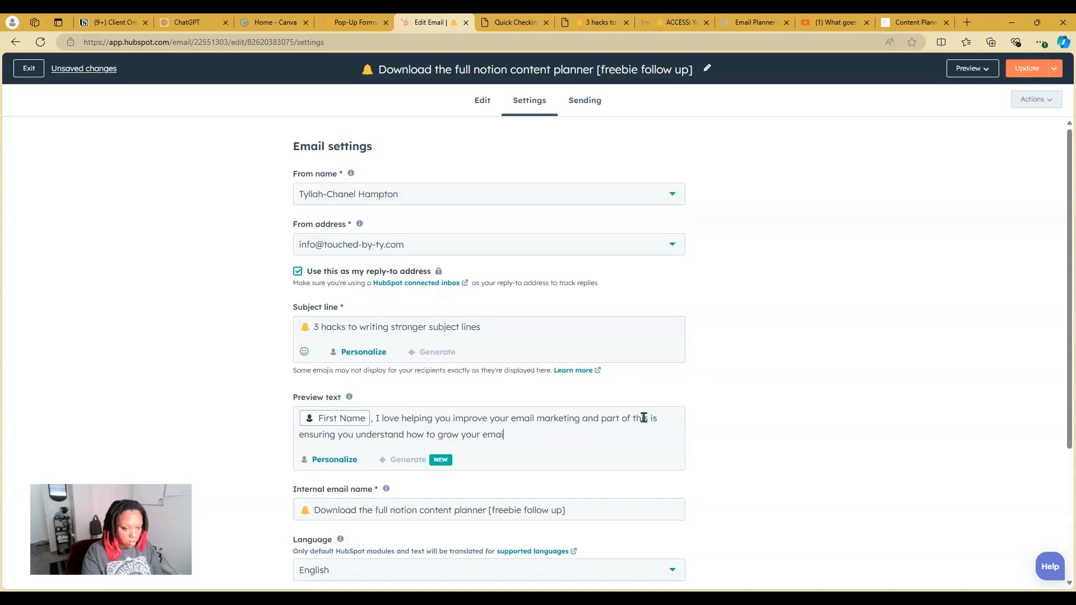
text(l list with co)
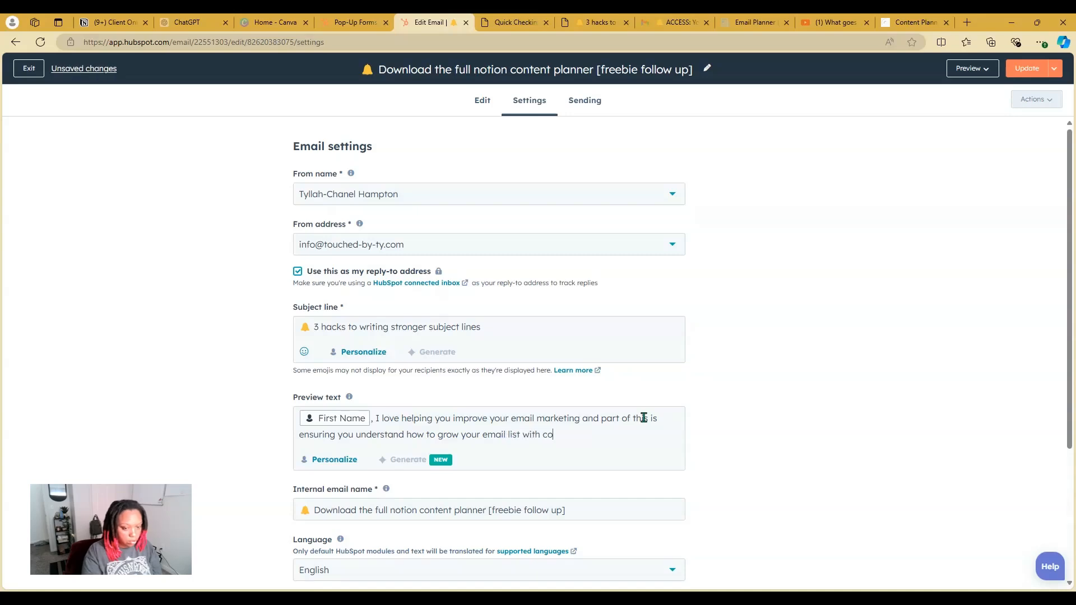
text(ntent marketing. Here's )
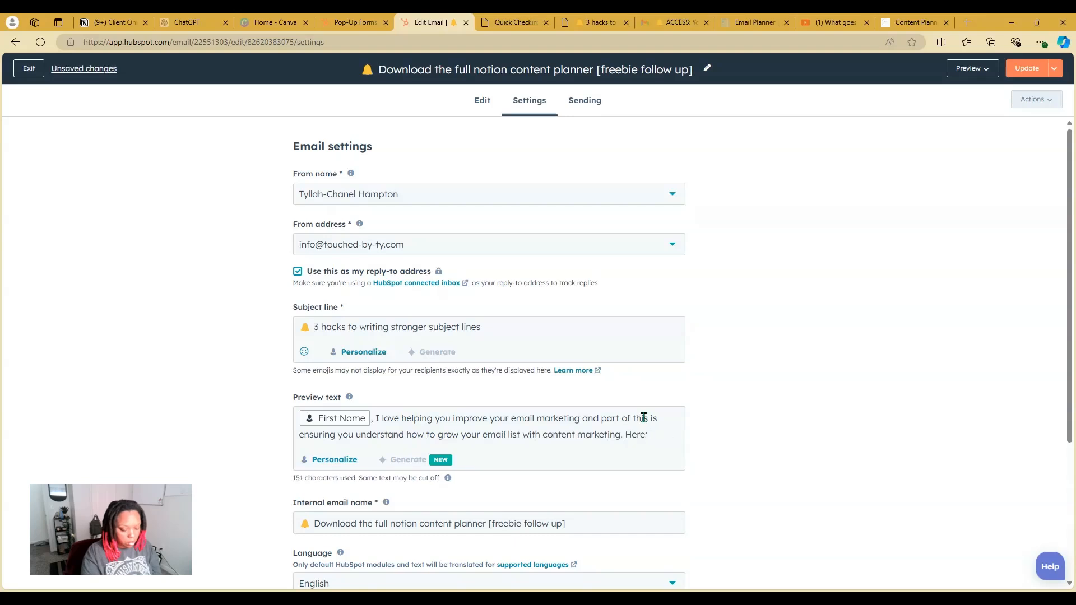
text(everything )
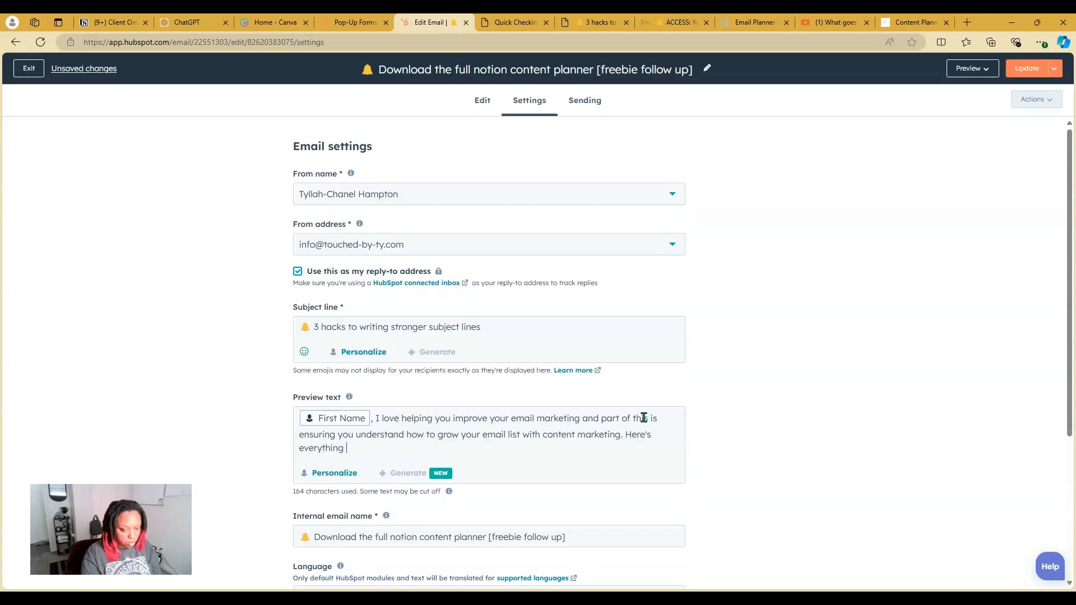
text(you need!)
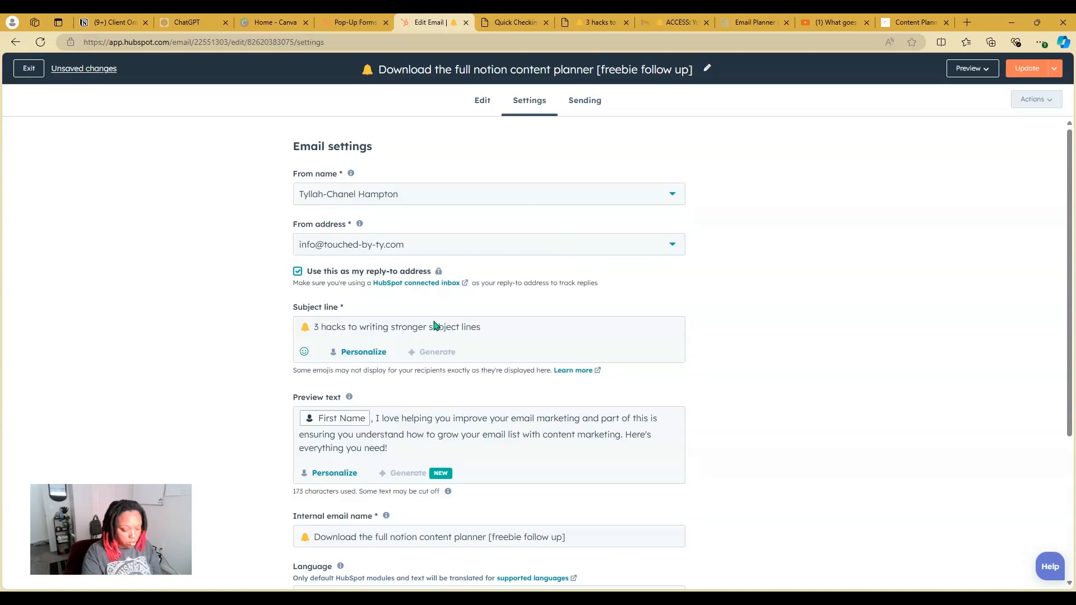
drag(500, 333, 283, 331)
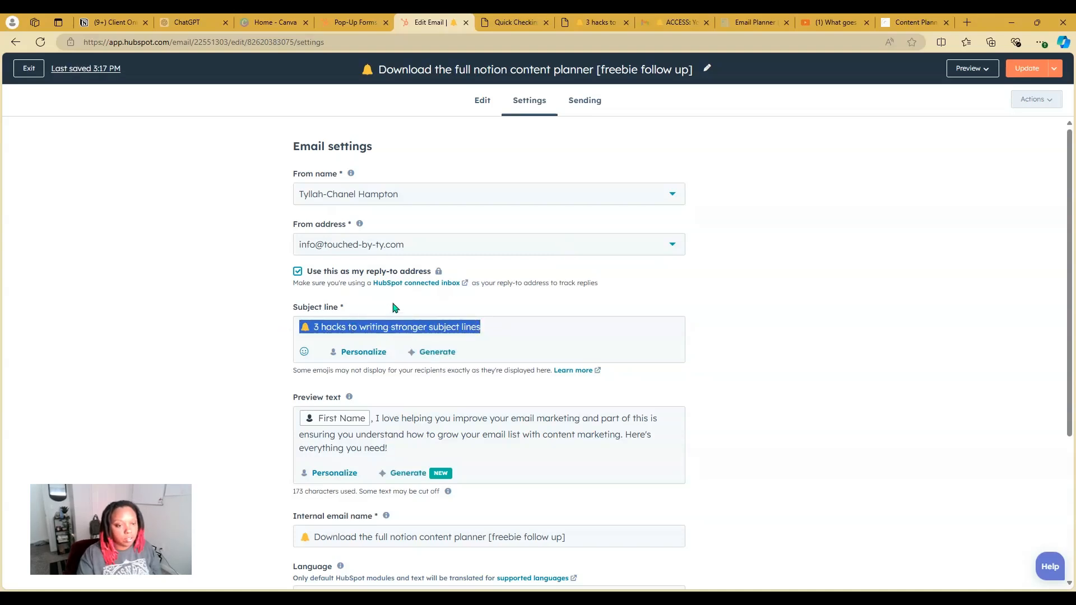
- Rewrite the subject line to 'How to plan content to grow your email list?'
text(You have the free email planner)
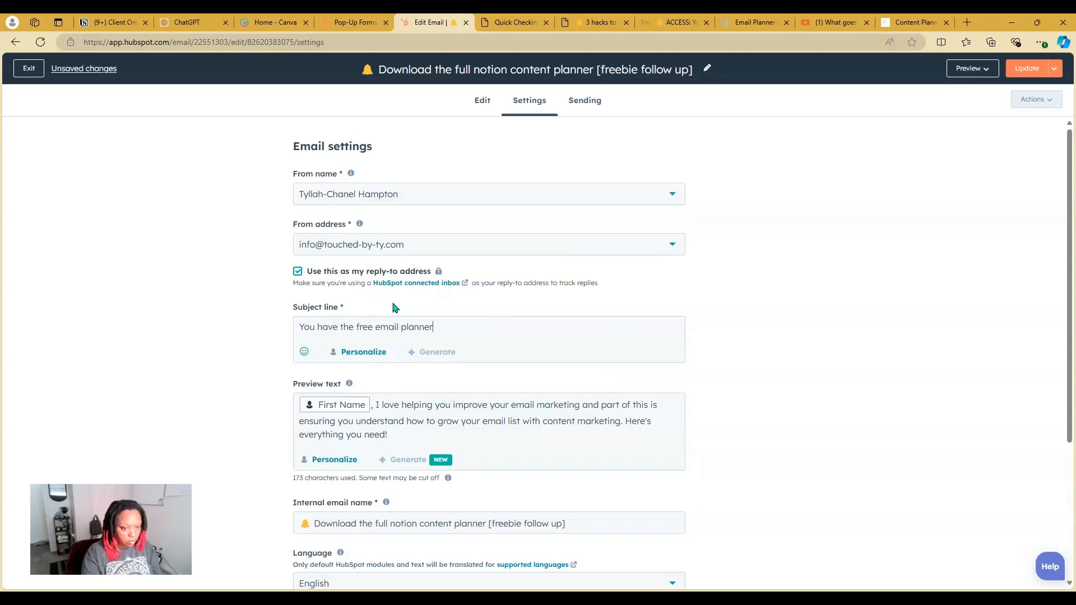
text(, but)
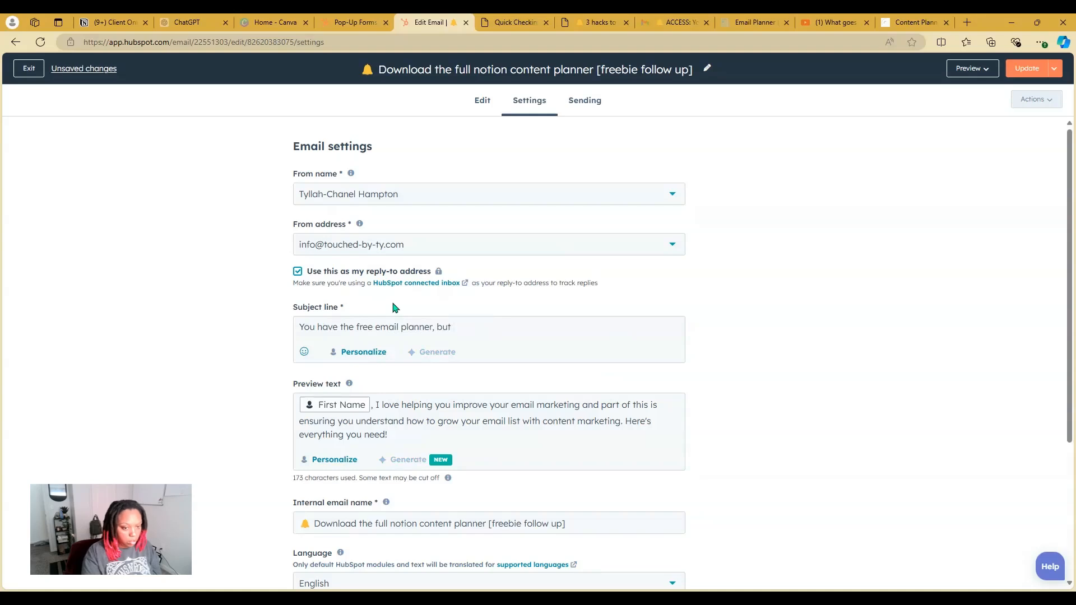
key(BackSpace)
key(BackSpace)
key(BackSpace)
key(BackSpace)
key(BackSpace)
key(BackSpace)
key(BackSpace)
key(BackSpace)
key(BackSpace)
key(BackSpace)
key(BackSpace)
key(BackSpace)
key(BackSpace)
key(BackSpace)
key(BackSpace)
key(BackSpace)
key(BackSpace)
key(BackSpace)
key(BackSpace)
key(BackSpace)
text(How)
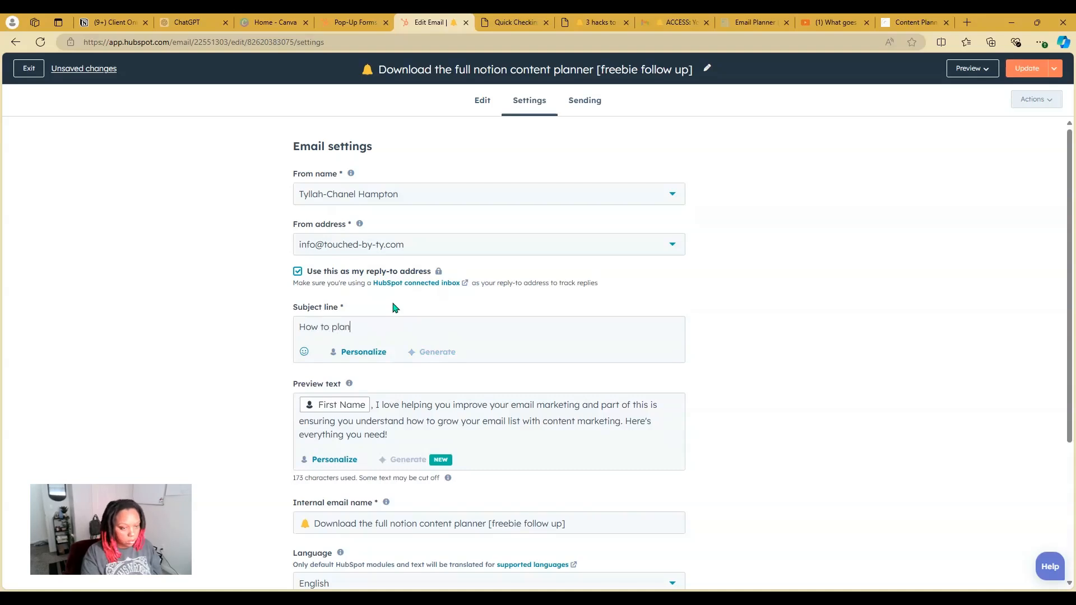
text(to plan & crea)
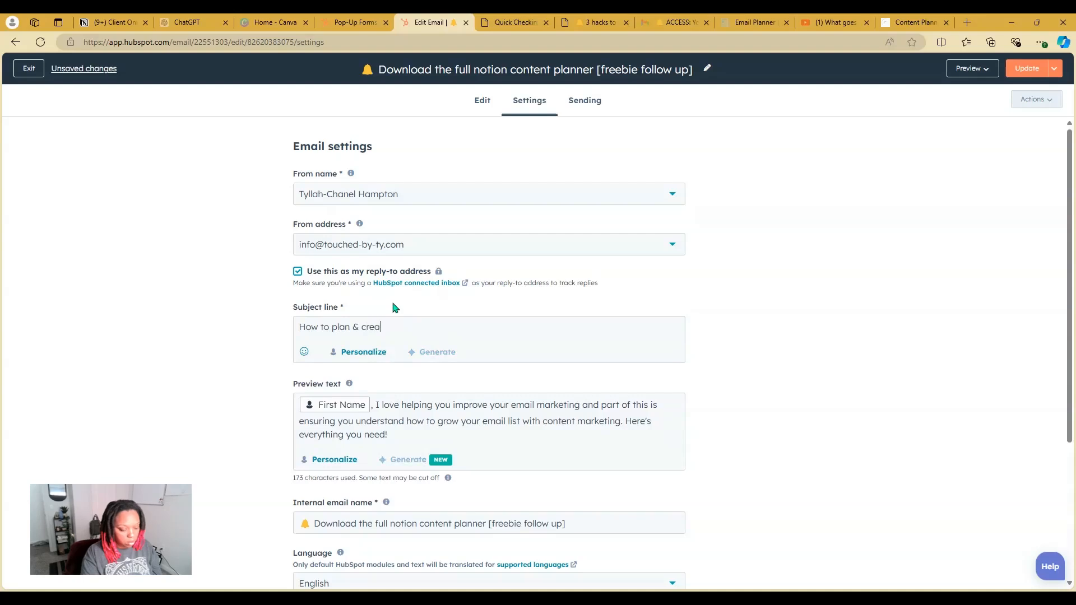
text(te content to )
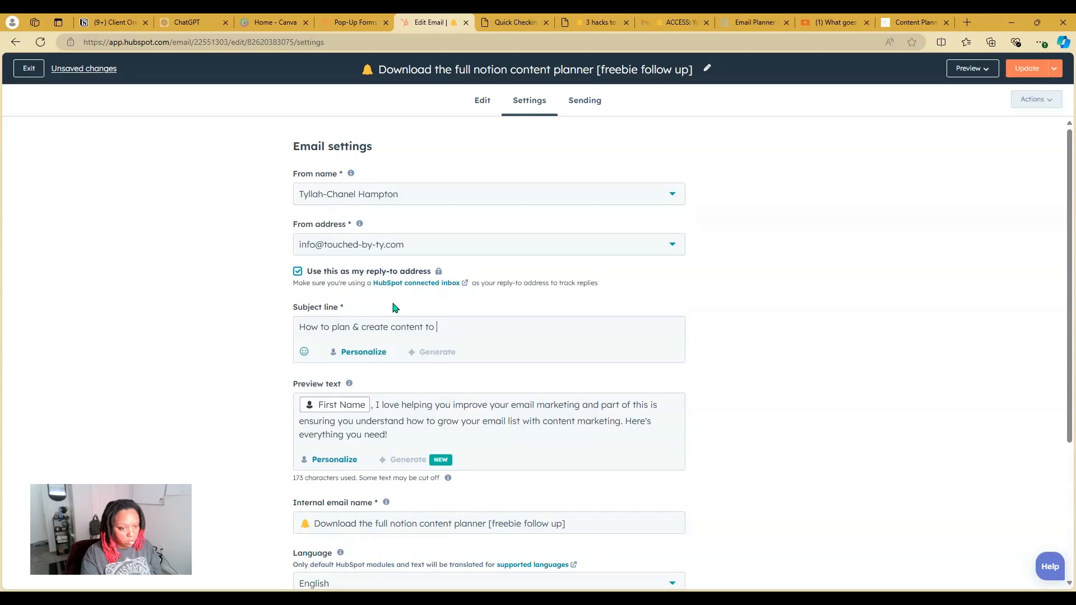
text(grow your email list?)
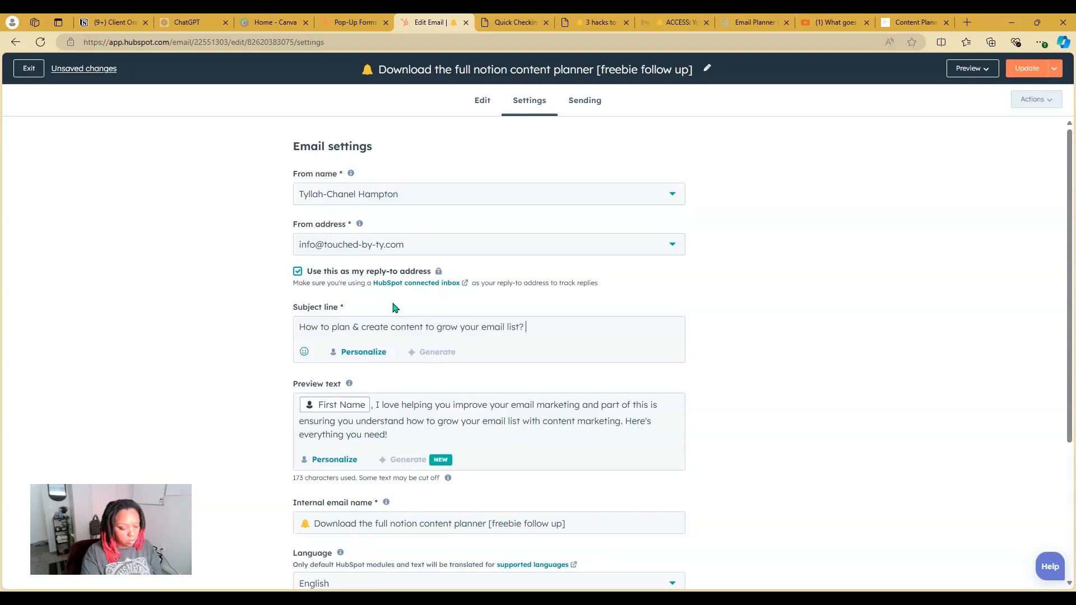
drag(330, 327, 365, 329)
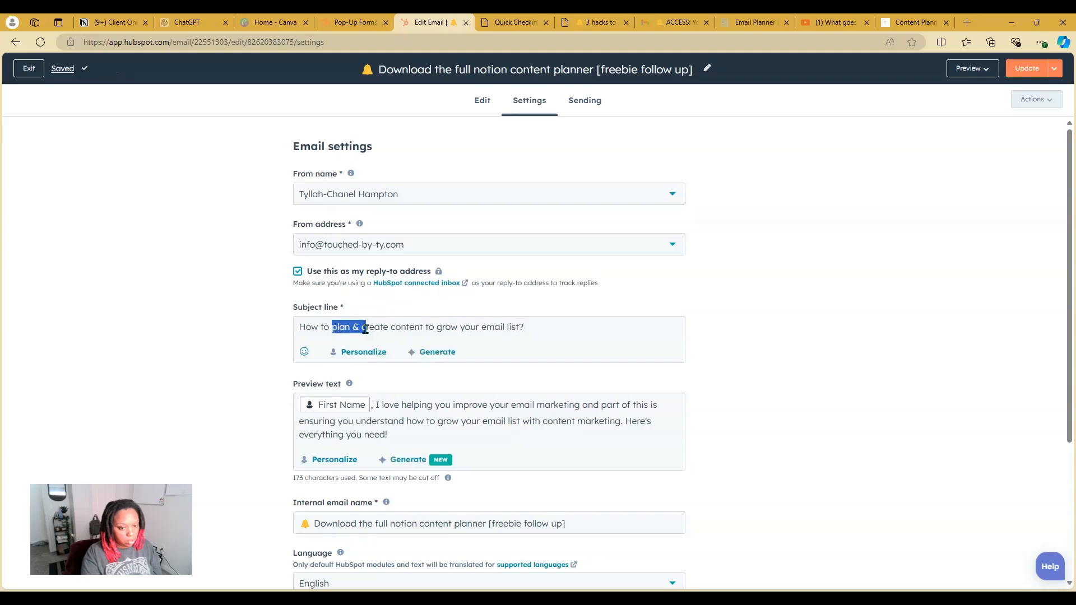
key(BackSpace)
double_click(344, 328)
text(plan)
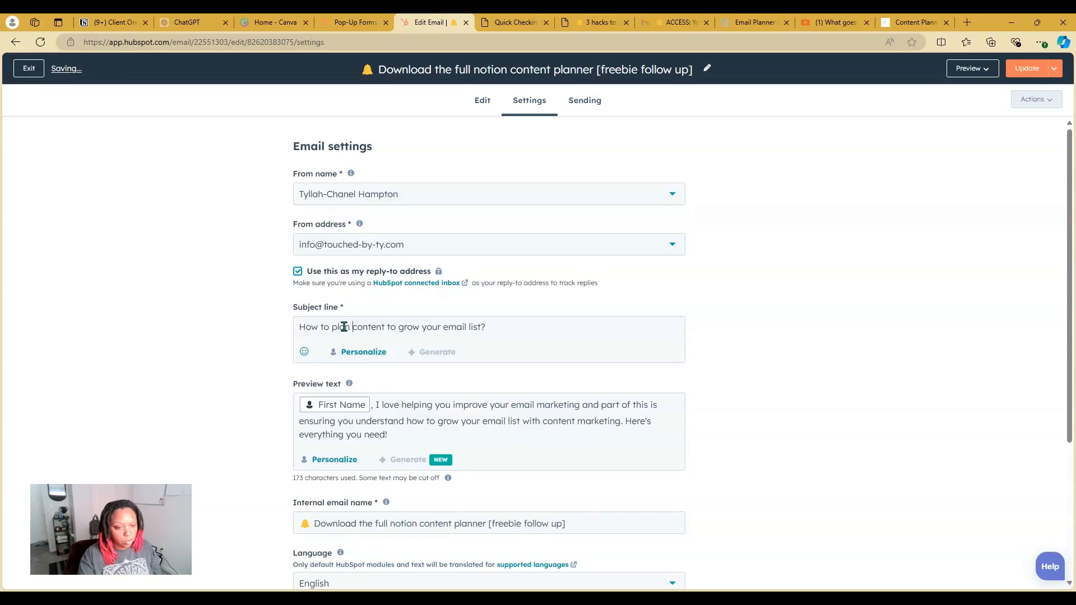
- Add a bell emoji to the start of the subject line and go to Sending settings
click(303, 352)
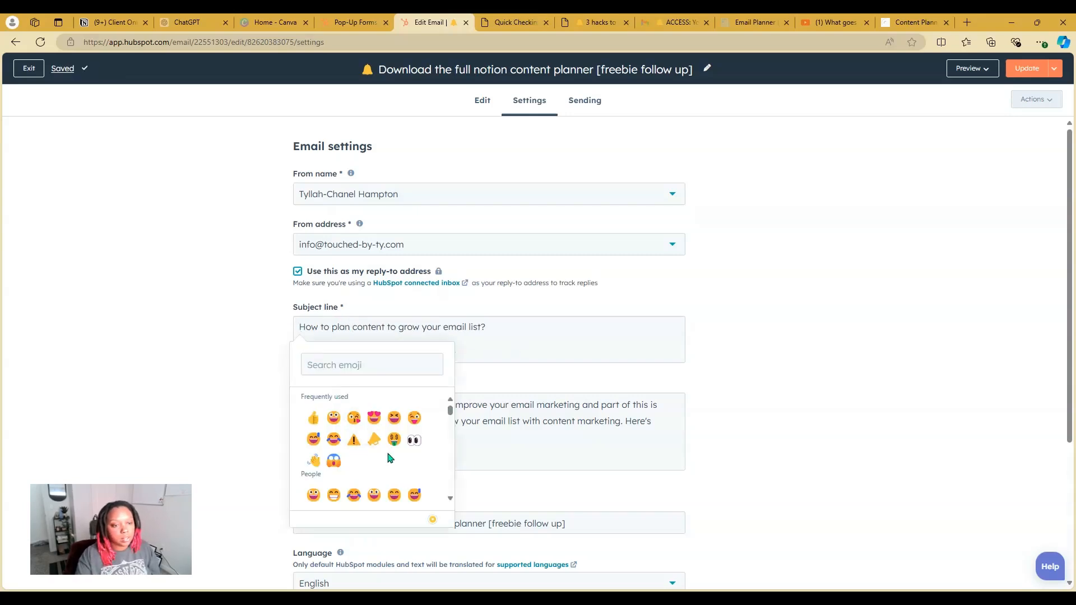
click(374, 439)
click(814, 348)
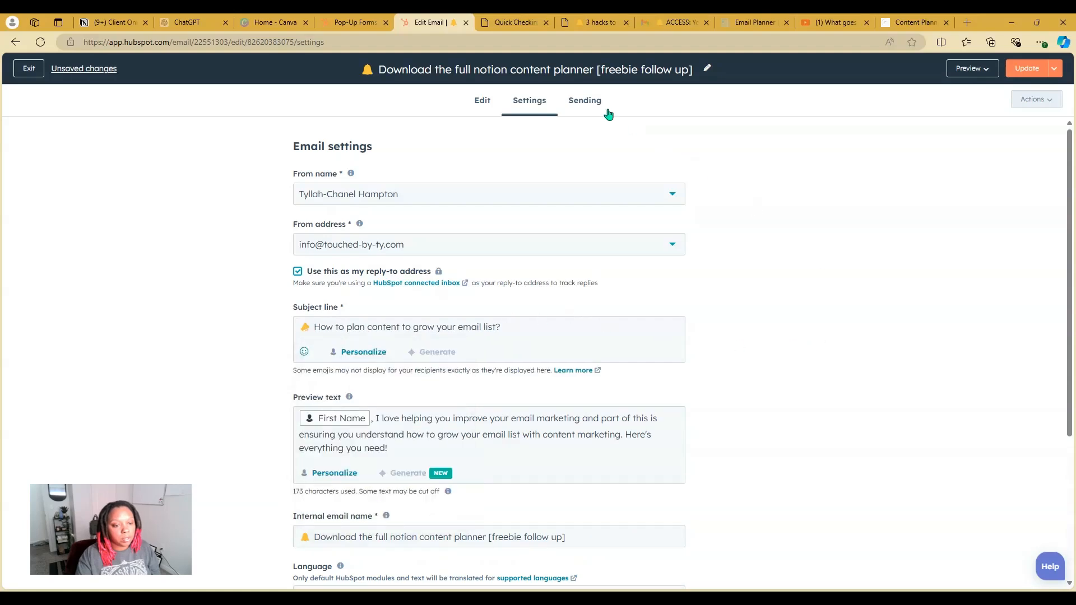
click(593, 111)
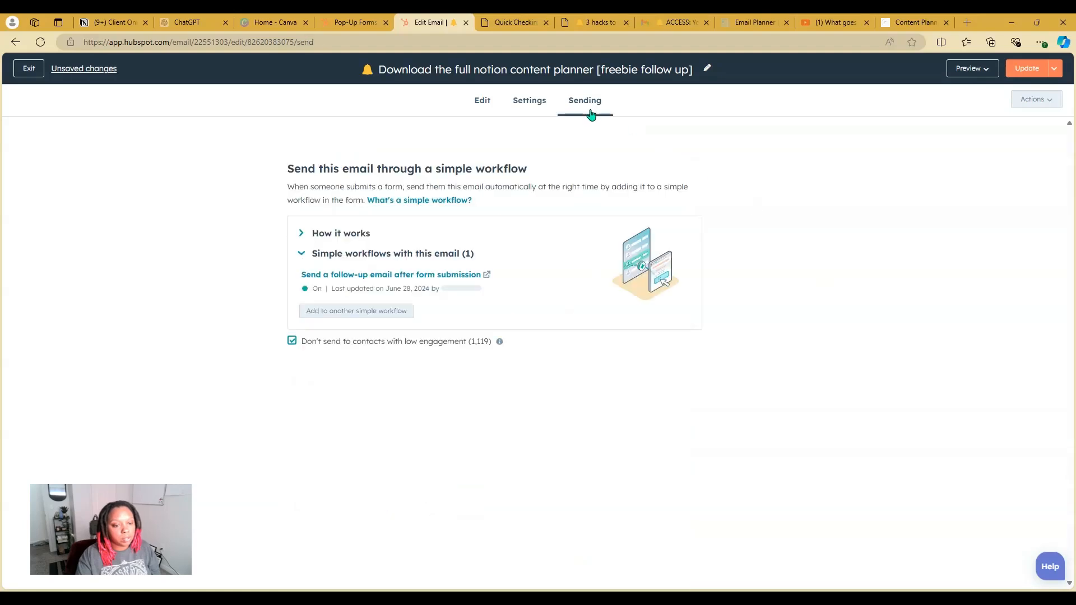
- Publish the email updates, close the performance, preview and 3 hacks tabs, and return to Pop-Up Forms
click(1029, 72)
click(567, 288)
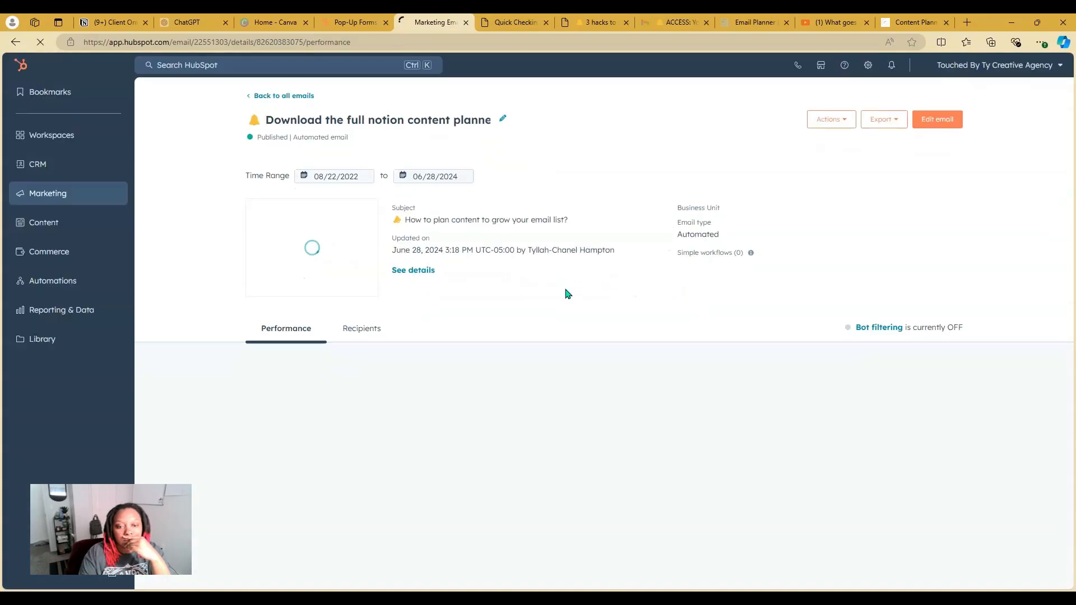
click(466, 22)
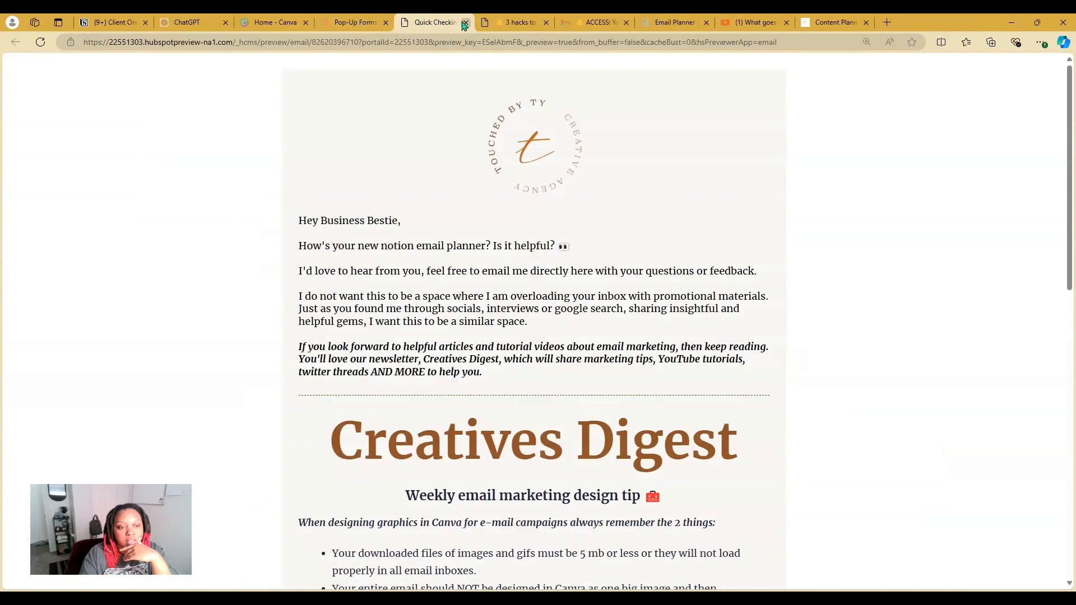
click(466, 22)
click(466, 22)
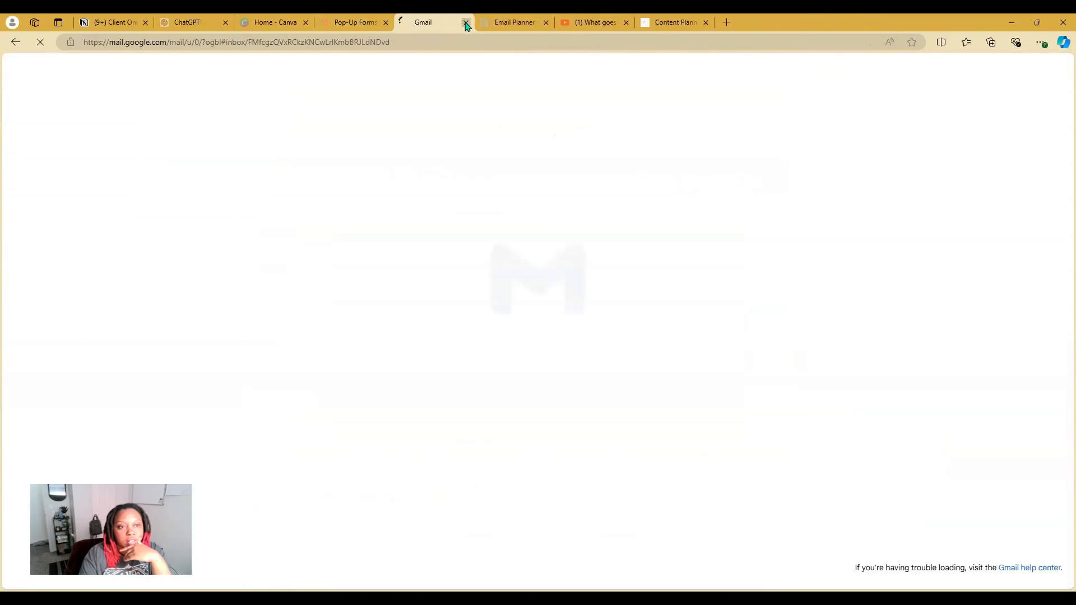
click(355, 22)
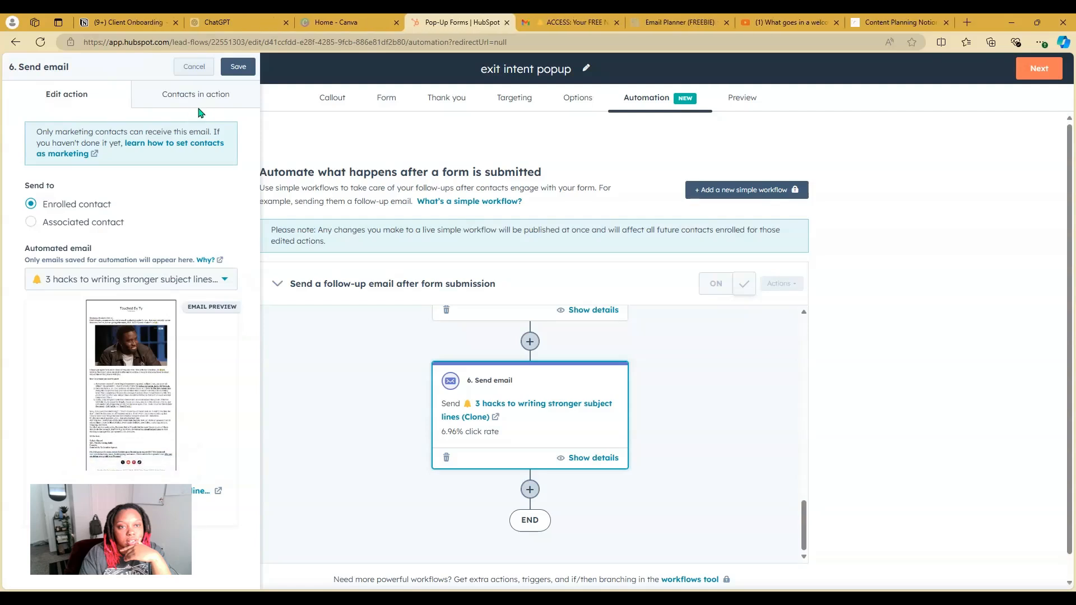
- Reload and save step 6's Send email as the 'Download the full notion content planner' email, then continue to Preview
click(37, 44)
scroll(590, 330, down, 5)
scroll(590, 334, down, 10)
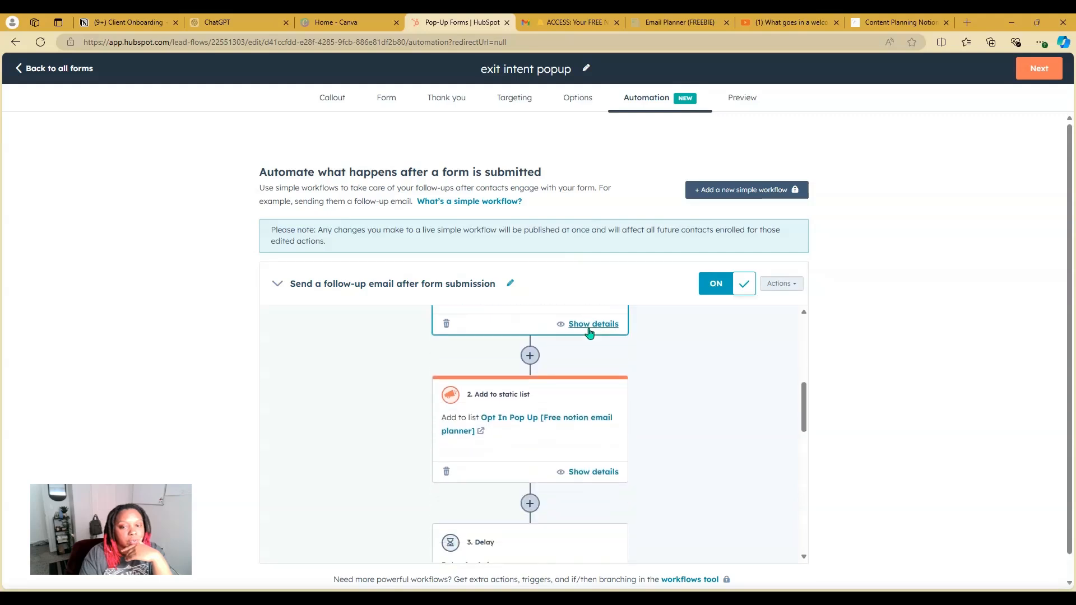
scroll(601, 380, down, 2)
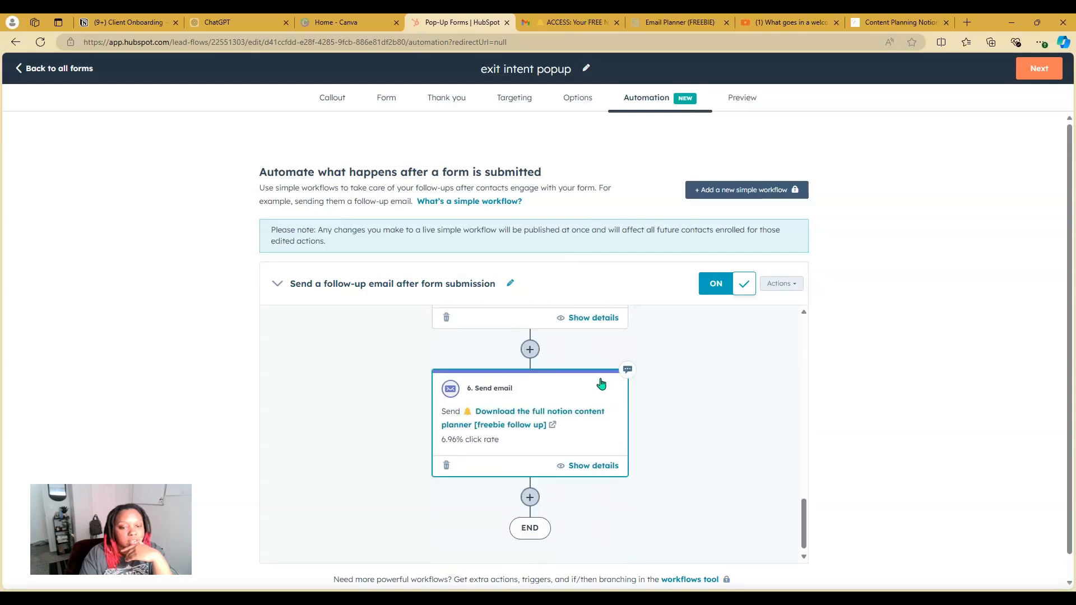
click(527, 441)
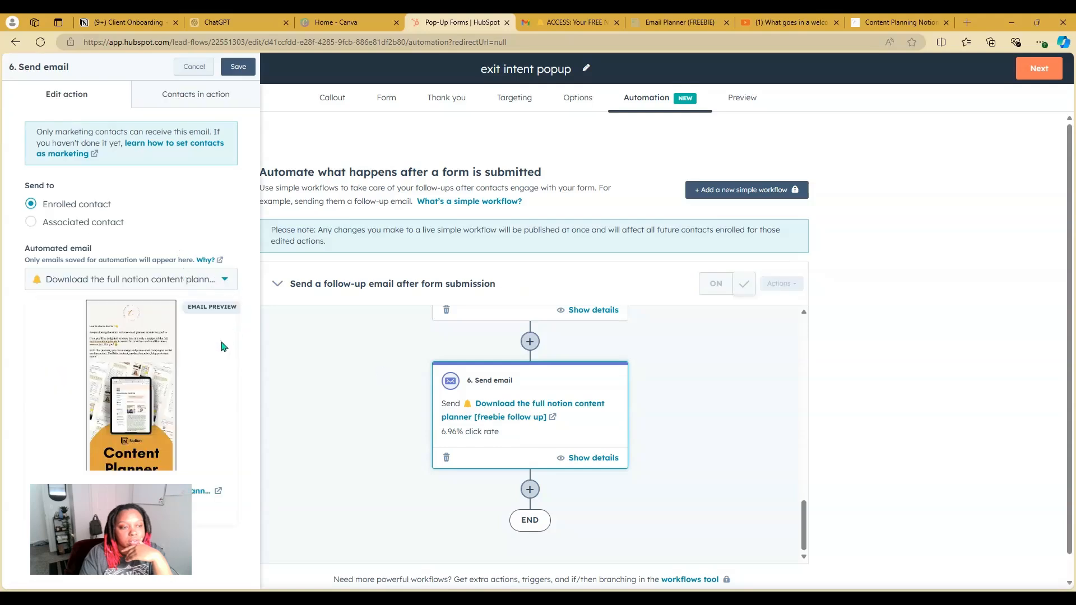
click(238, 66)
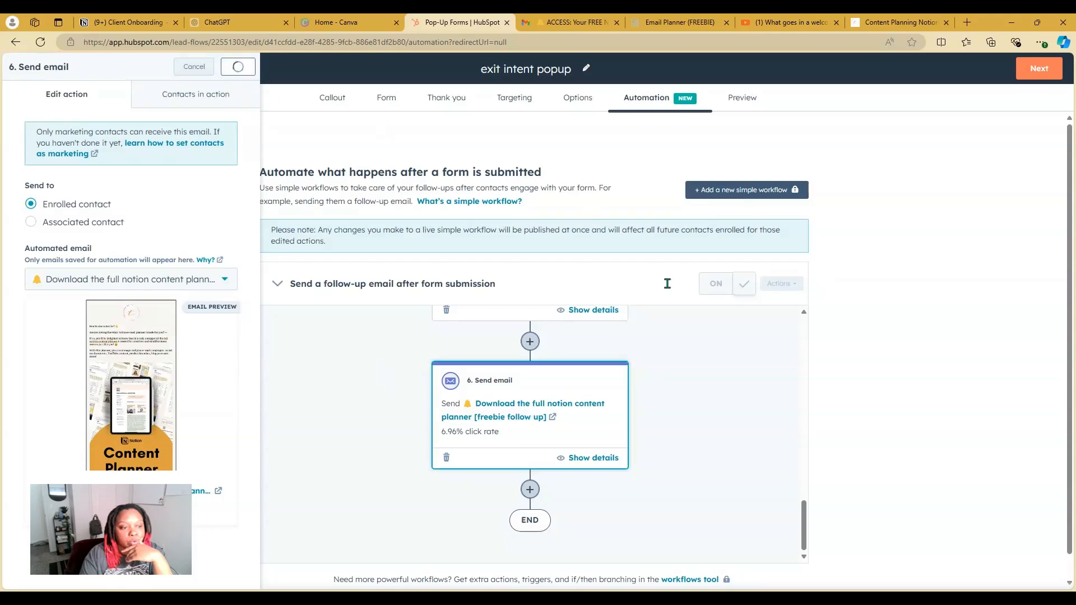
scroll(697, 427, up, 8)
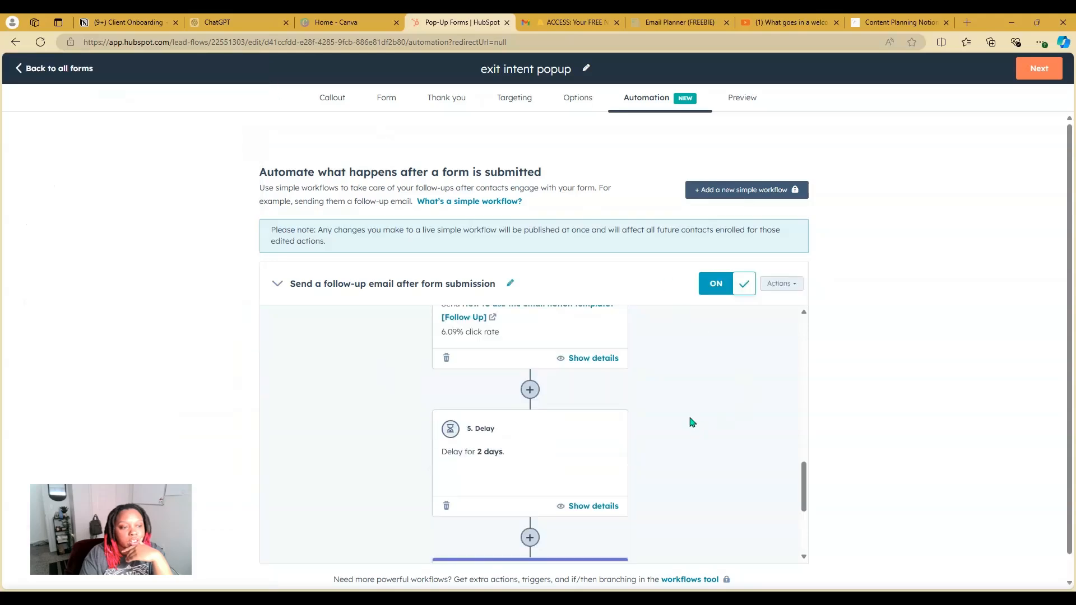
click(1038, 73)
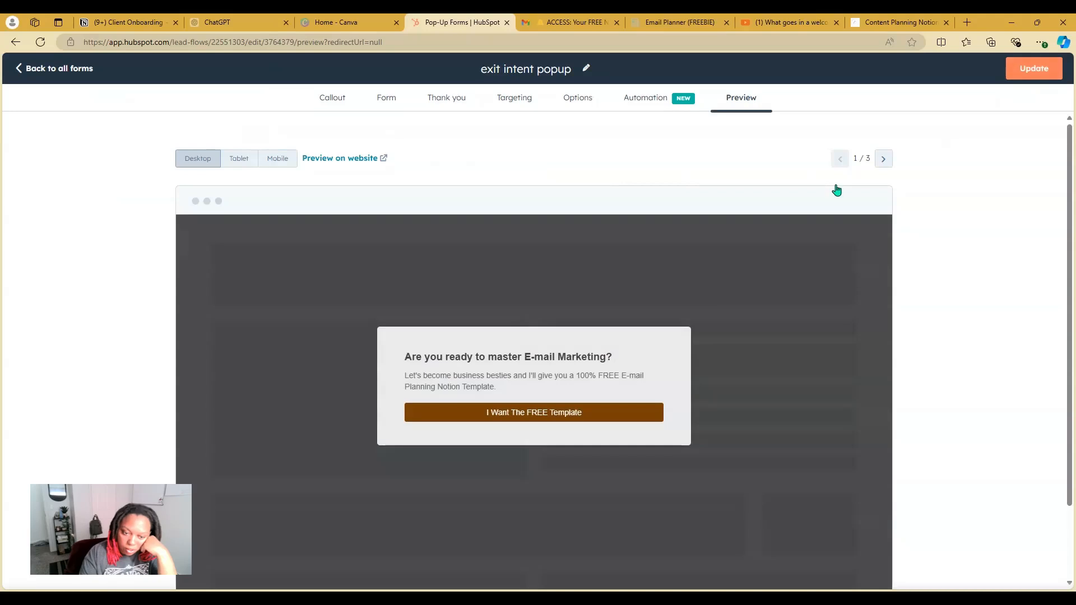
- Preview the exit intent popup in Tablet and Mobile layouts, then on the live website
scroll(682, 336, down, 1)
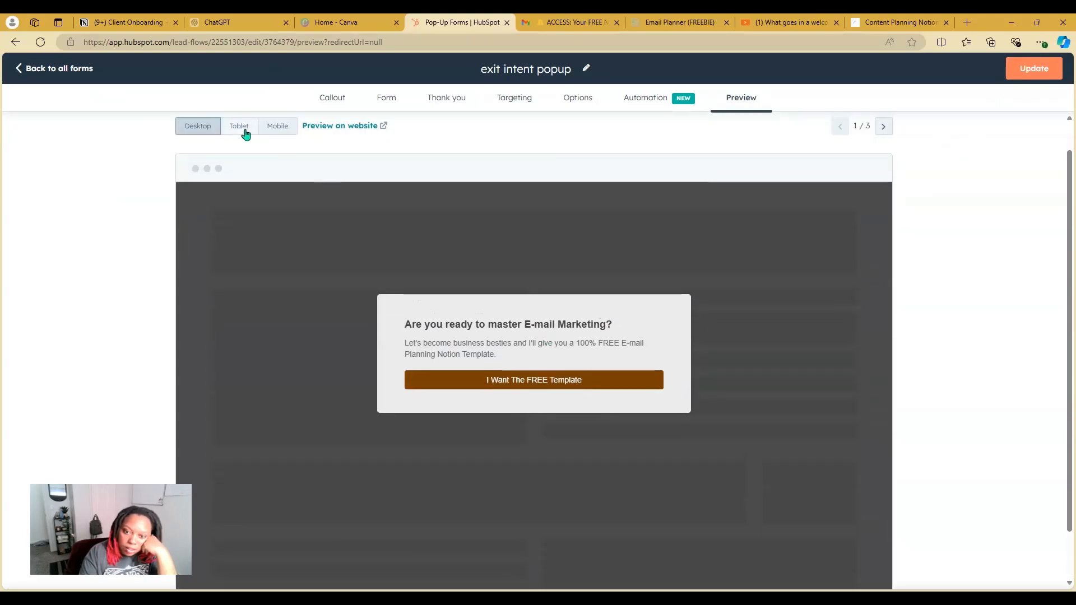
click(244, 132)
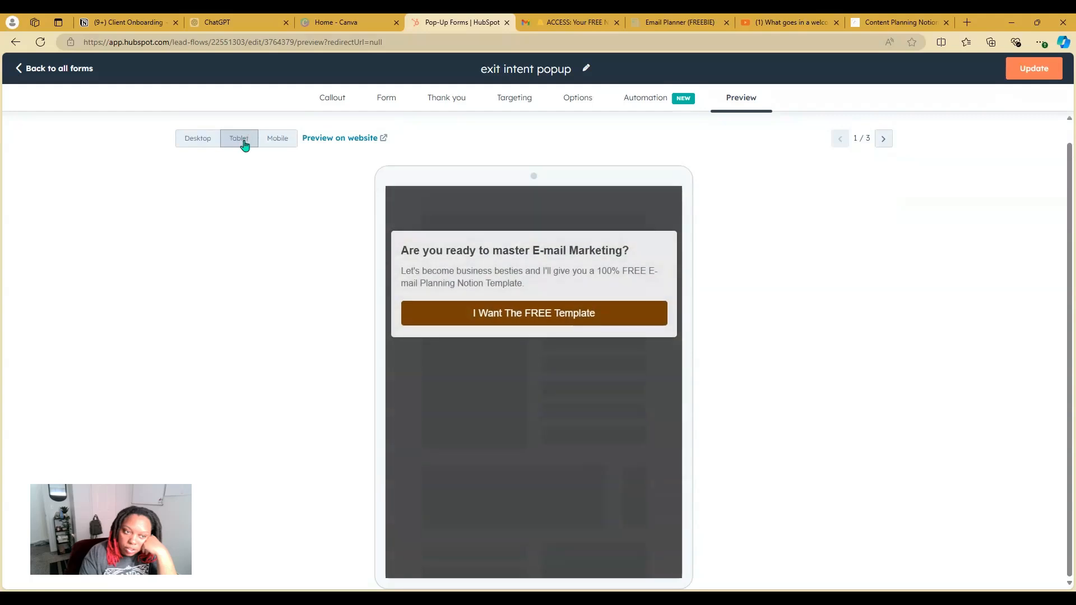
click(272, 140)
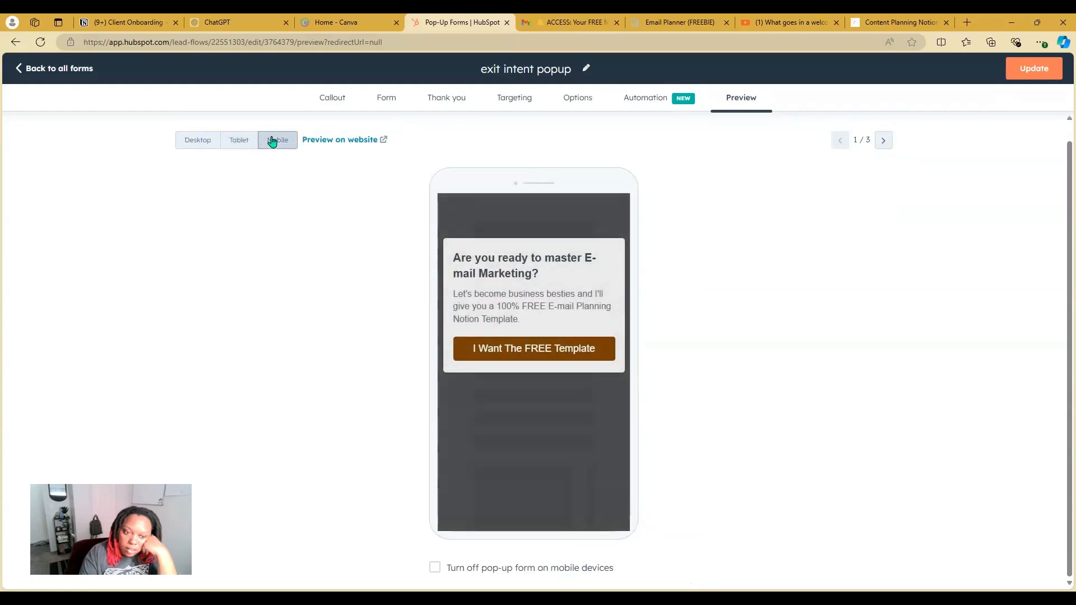
click(336, 140)
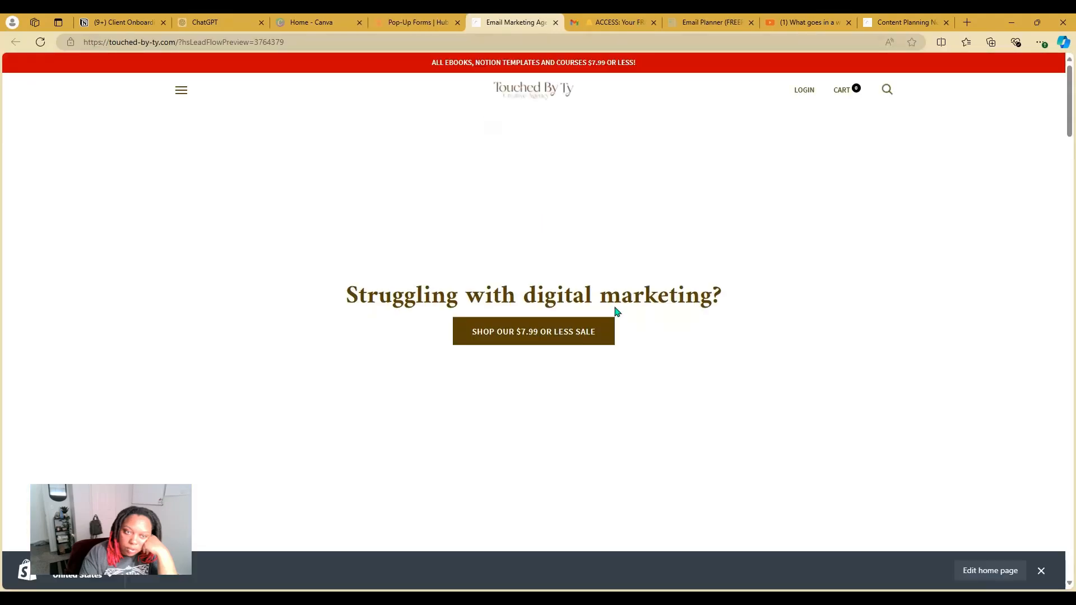
- On the live site, open the popup's sign-up form, view the consent screen, go back, and return to HubSpot
scroll(632, 384, down, 7)
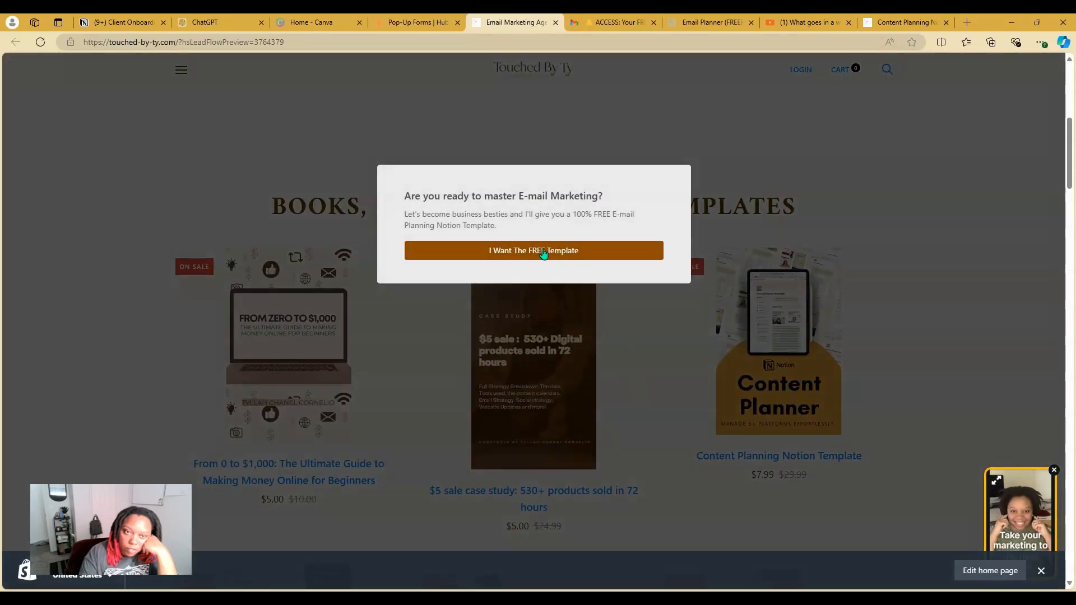
click(543, 251)
click(509, 357)
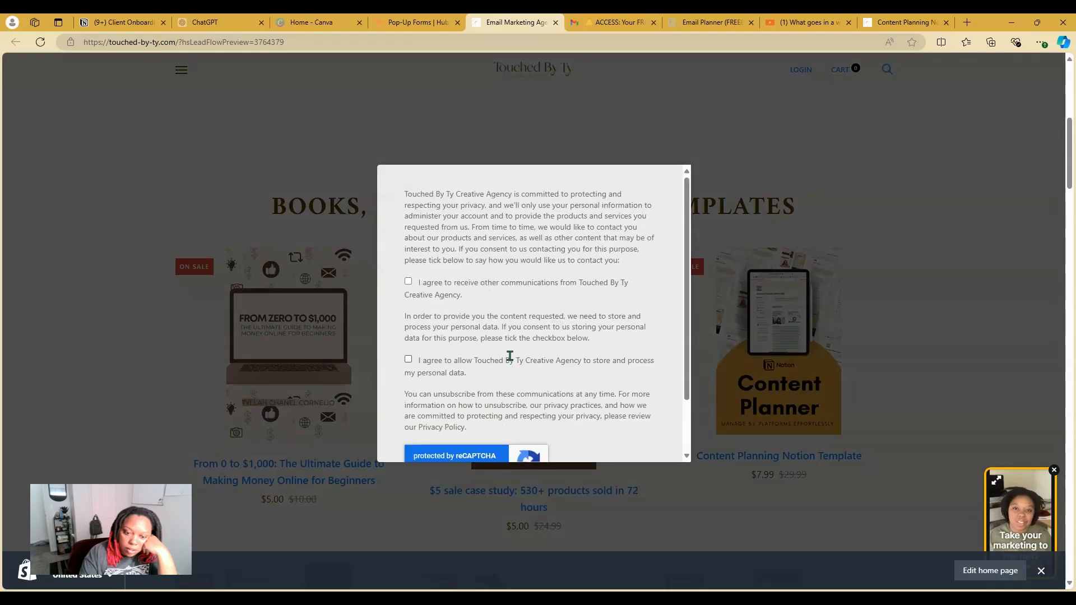
scroll(570, 380, up, 4)
scroll(619, 398, down, 7)
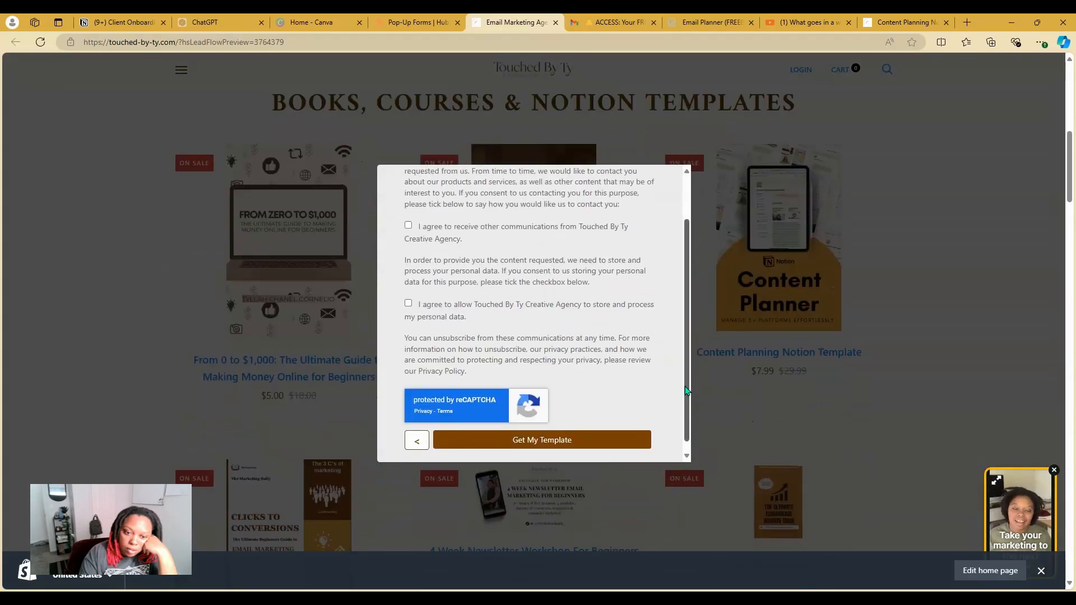
scroll(681, 389, down, 3)
click(550, 441)
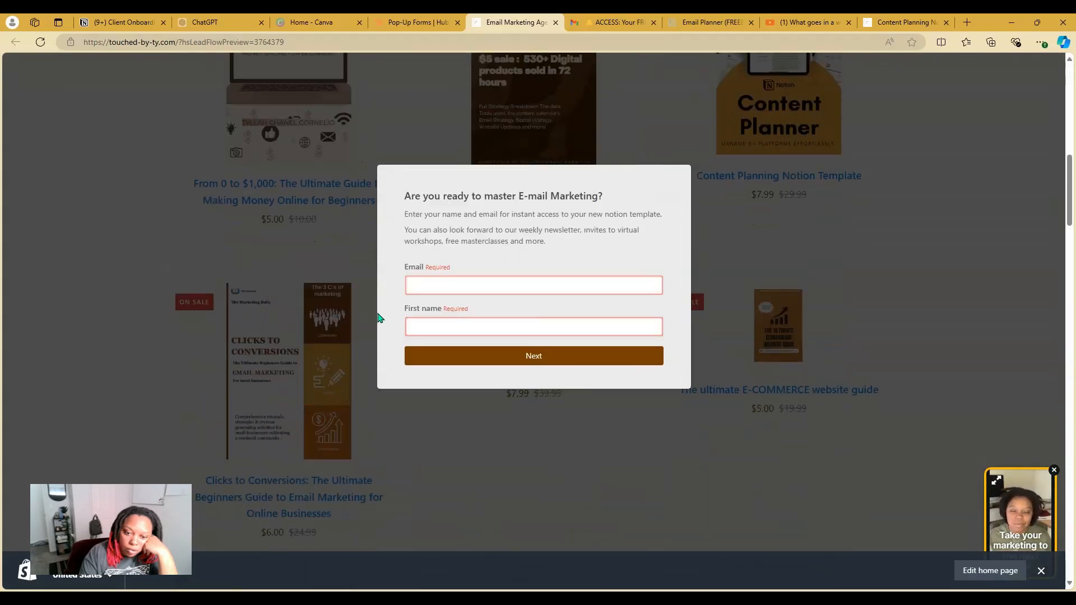
click(438, 22)
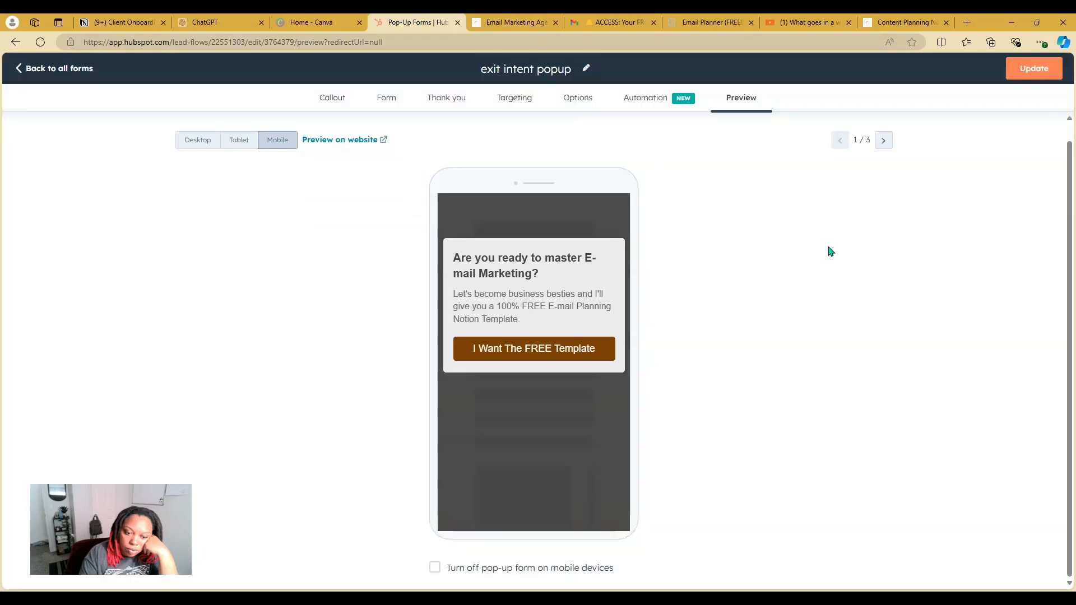
- Push the exit intent popup's changes live, confirming the Update
click(1024, 72)
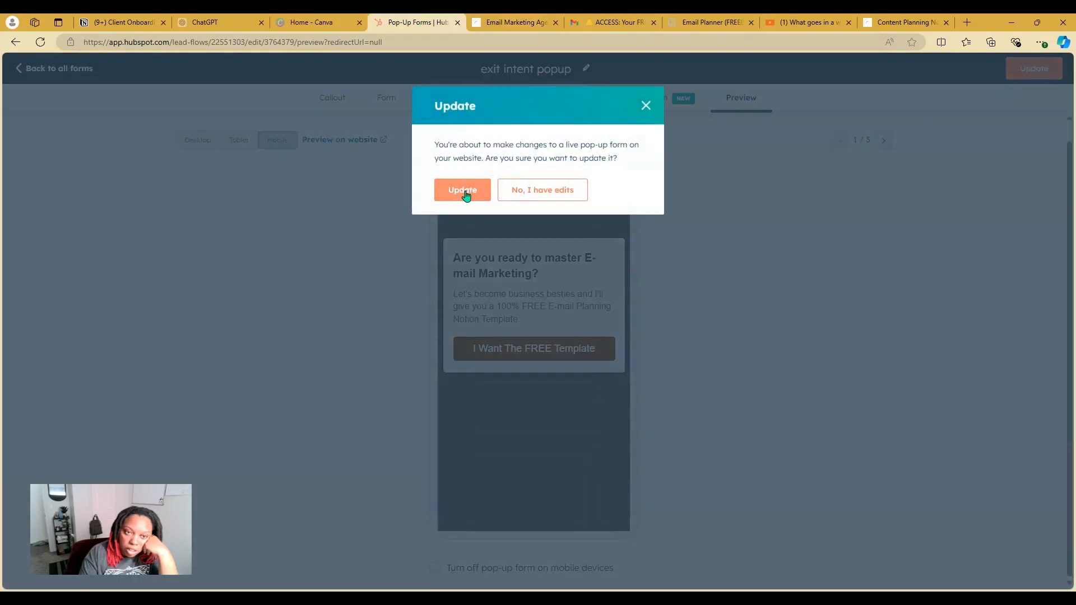
click(464, 191)
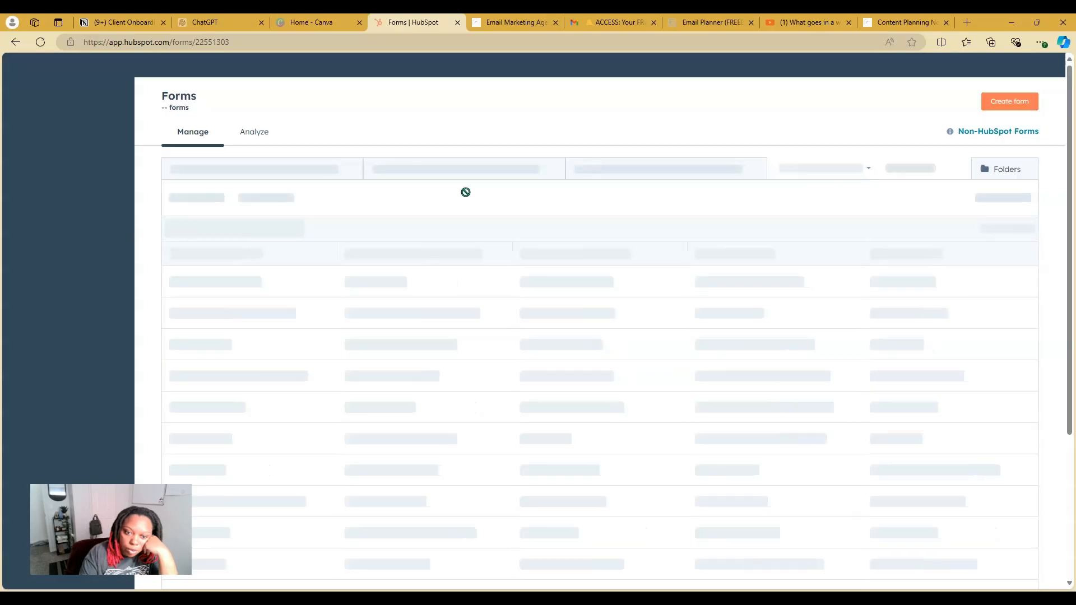